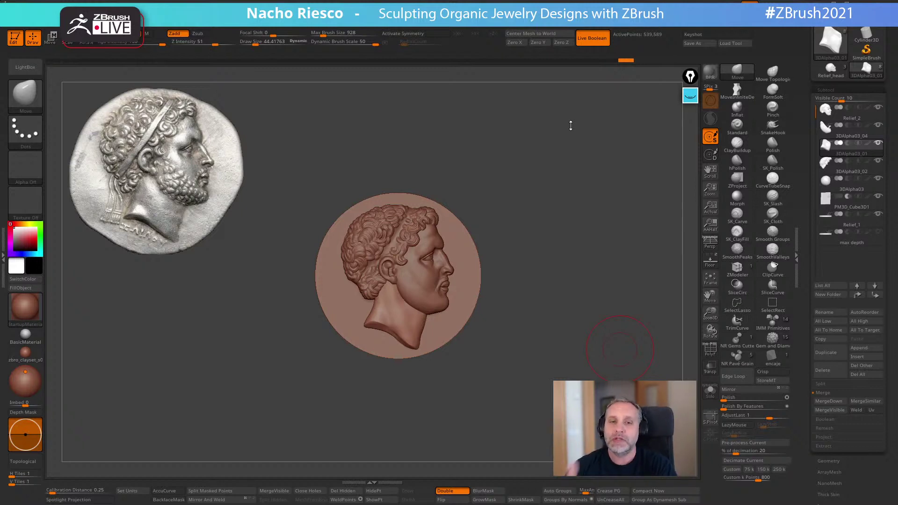
Examine the head relief on the round medallion close up, from the front and at slight tilts
right_click_drag(579, 243, 593, 293, "alt")
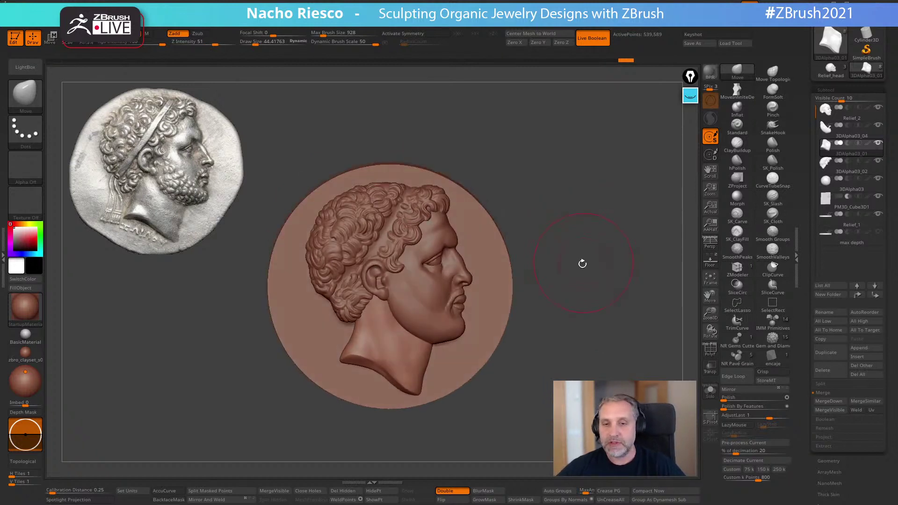
left_click_drag(587, 233, 585, 229, "shift")
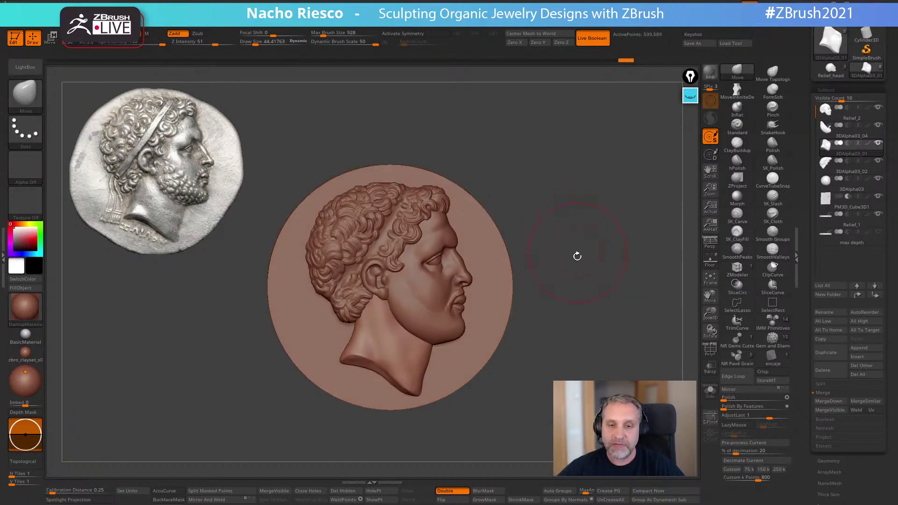
left_click_drag(575, 264, 601, 284, "alt")
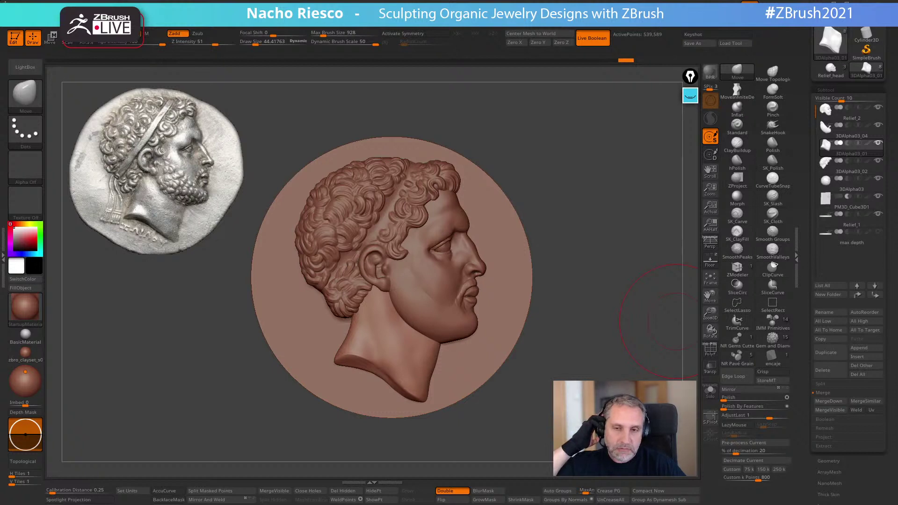
key("XF86AudioLowerVolume")
key("XF86AudioLowerVolume")
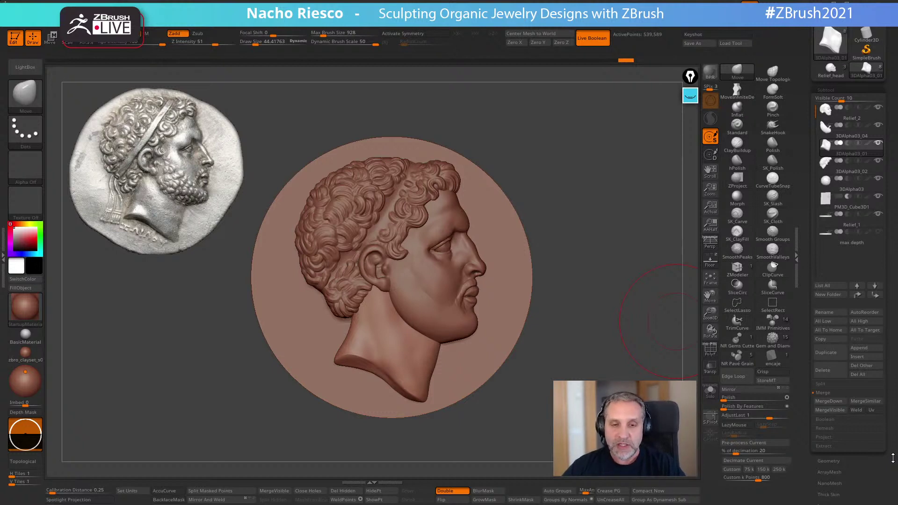
left_click_drag(570, 377, 529, 415)
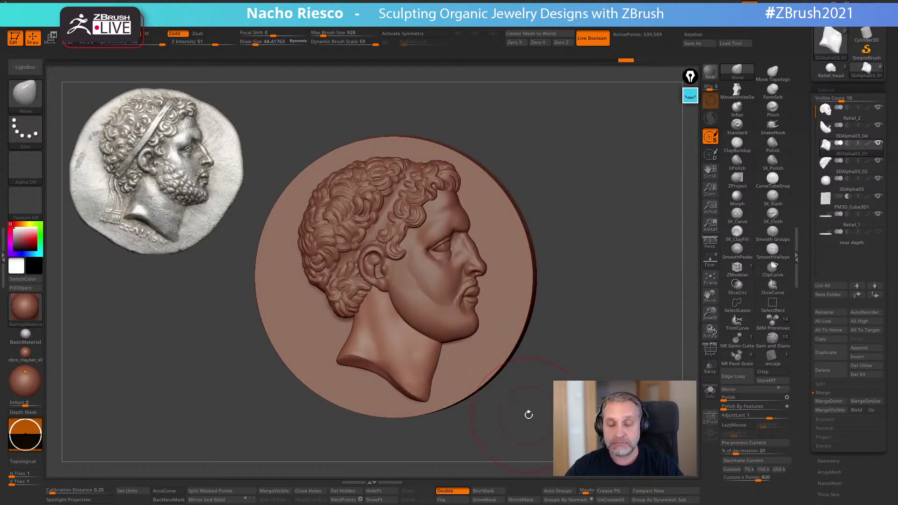
left_click_drag(529, 415, 533, 410)
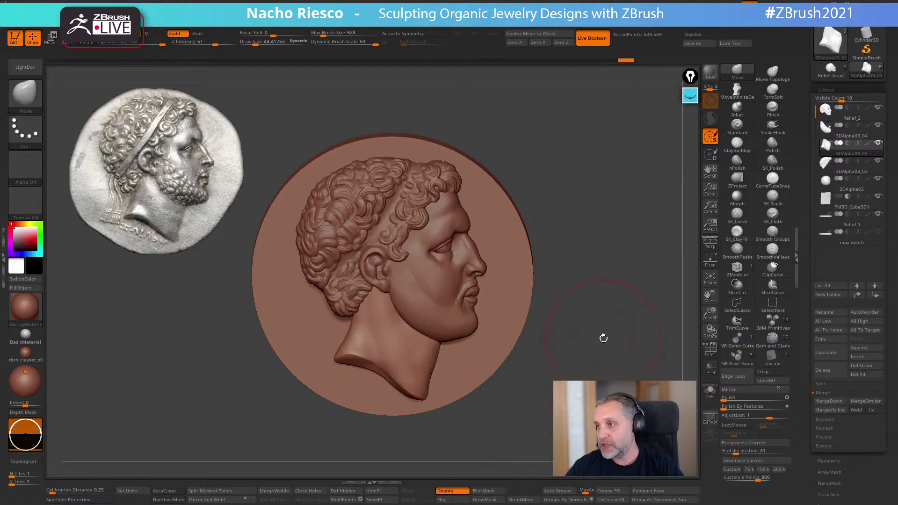
left_click_drag(611, 343, 643, 341, "shift")
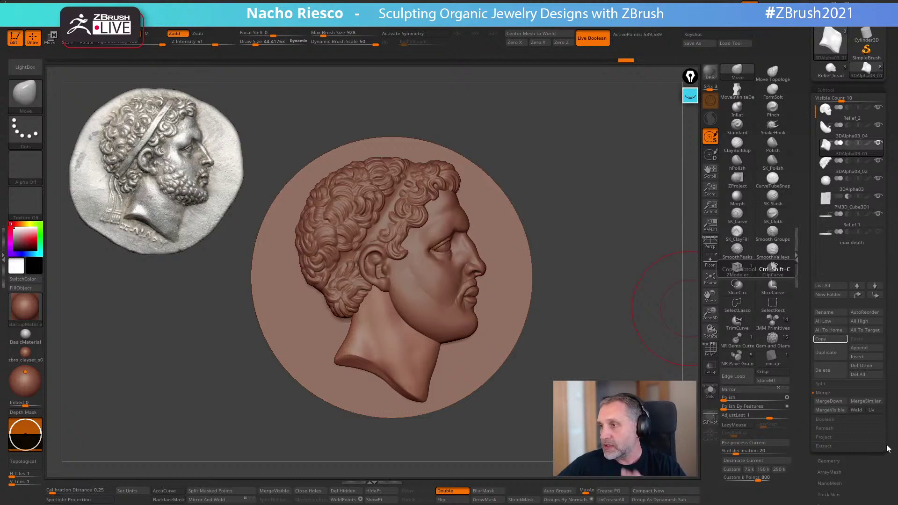
left_click_drag(588, 342, 592, 352)
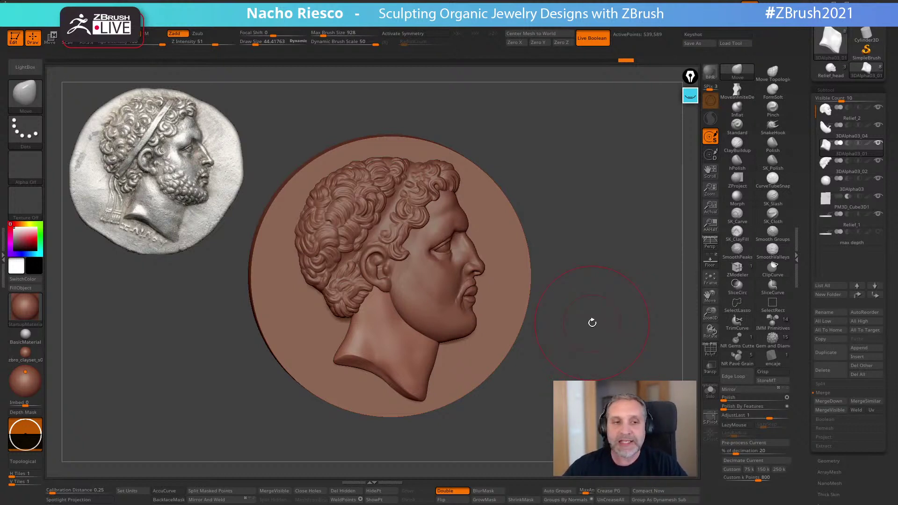
left_click_drag(593, 323, 551, 341)
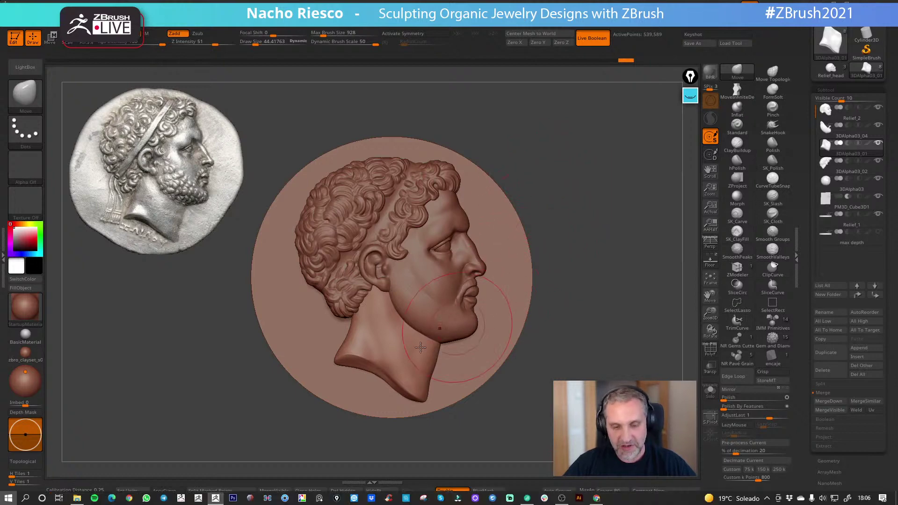
Switch to Chrome, open the bookmarked pixologic.com site and widen the browser window on both sides
key("super")
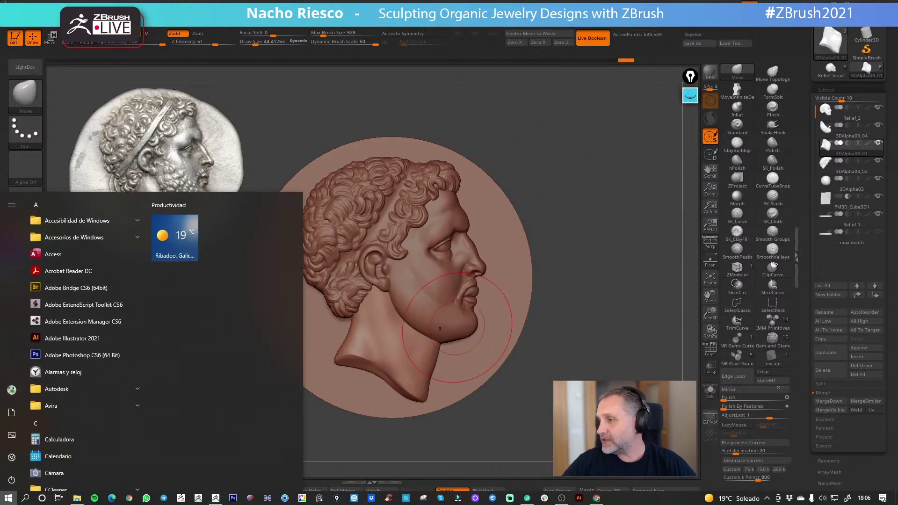
key("super")
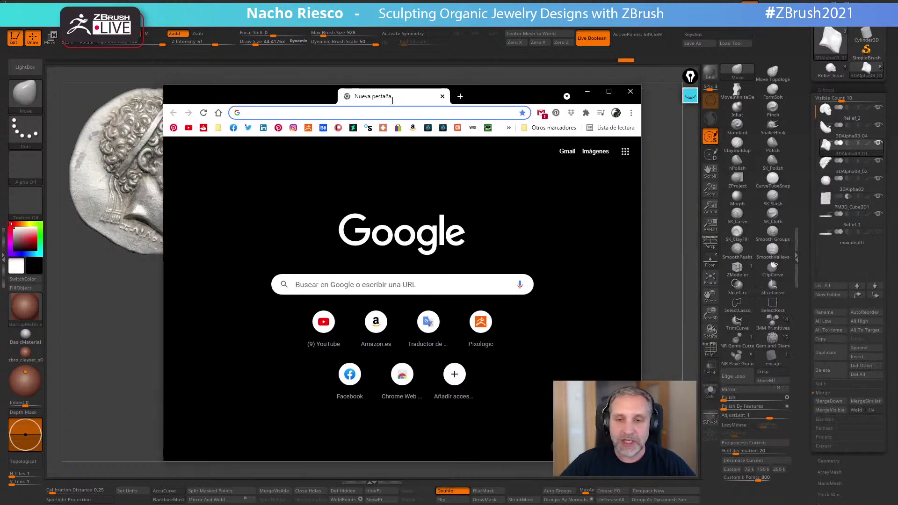
left_click_drag(642, 260, 661, 261)
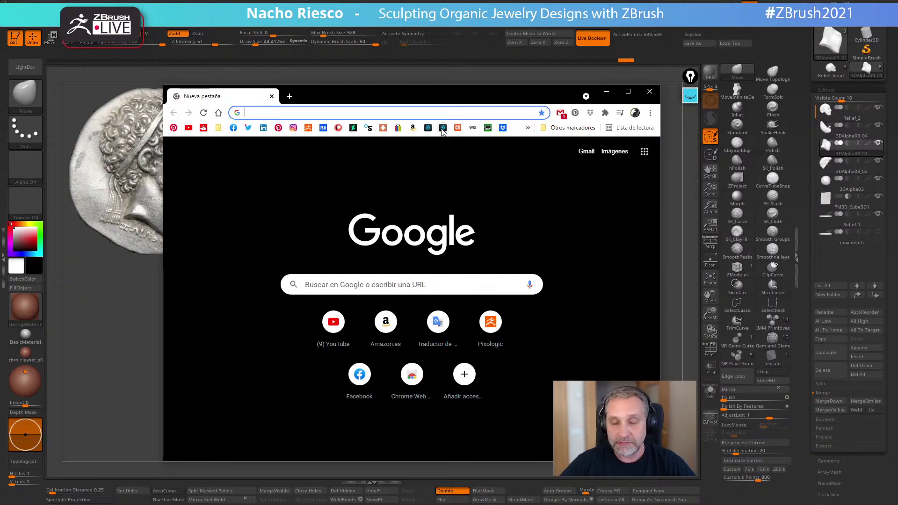
left_click(308, 129)
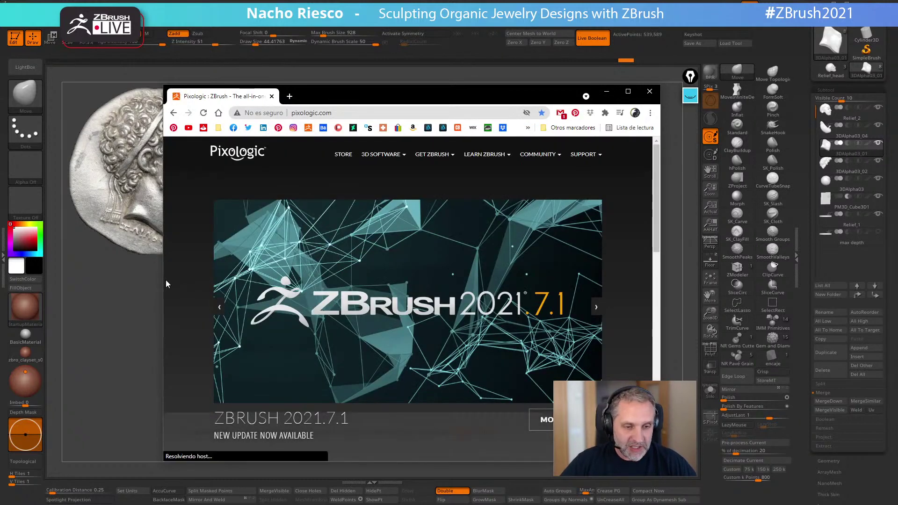
left_click_drag(164, 284, 97, 288)
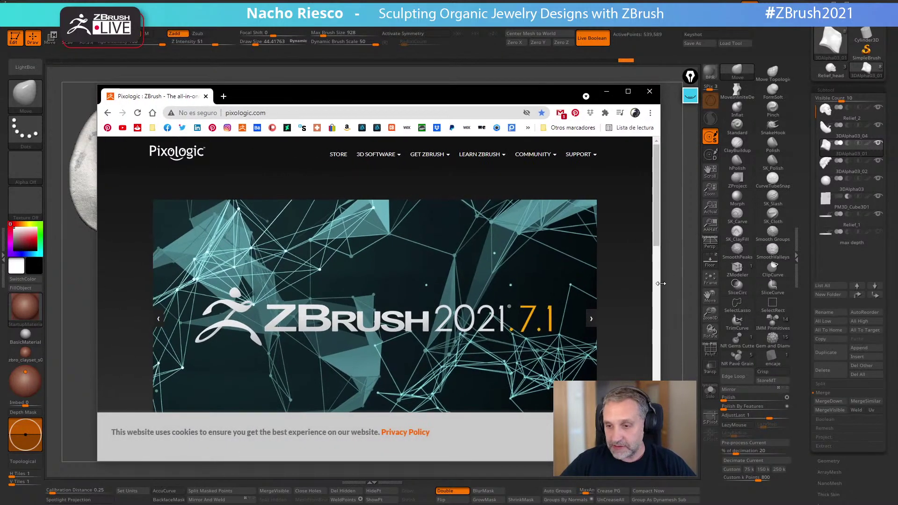
left_click_drag(660, 285, 778, 286)
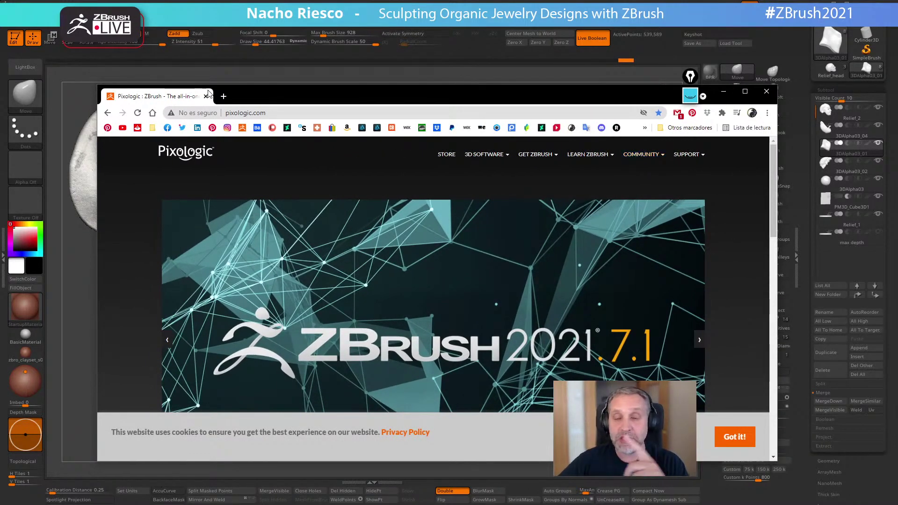
Find the freelance digital sculptor for jewelers among the ZBrushLIVE presenters, then minimize the browser to return to ZBrush
mouse_move(655, 164)
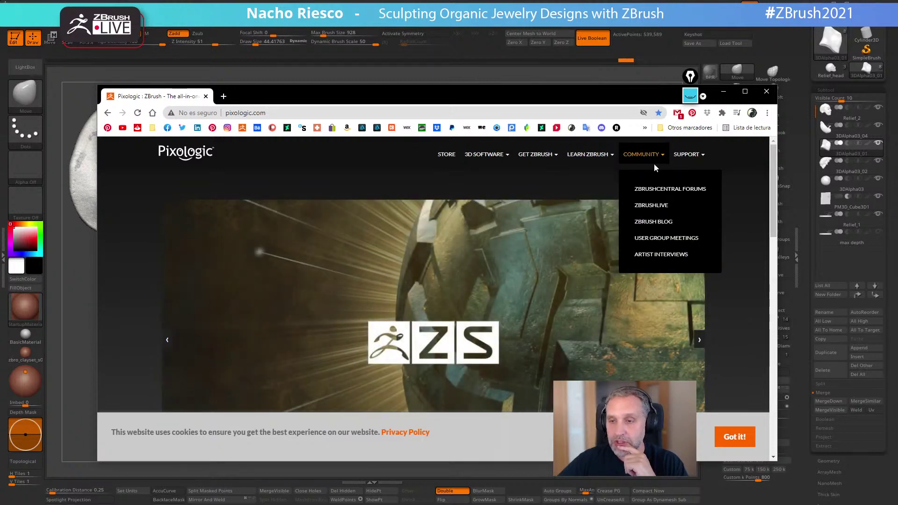
left_click(652, 210)
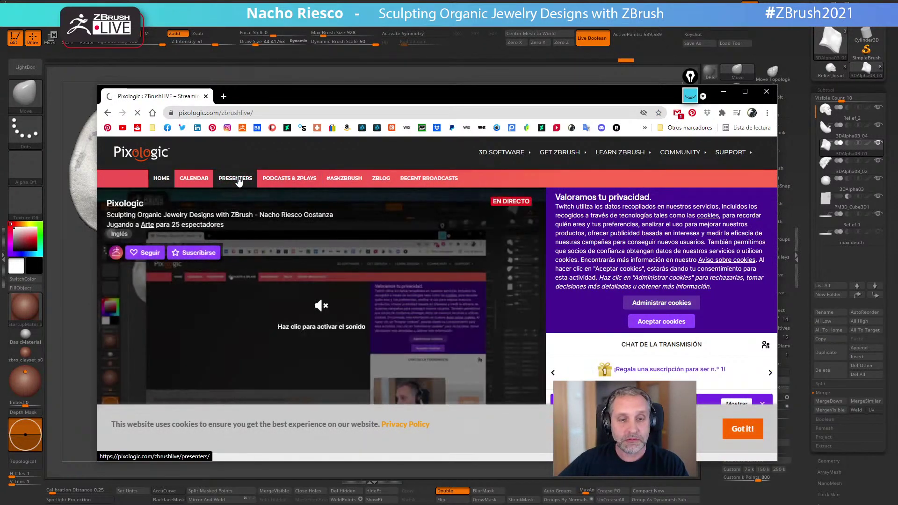
left_click(236, 179)
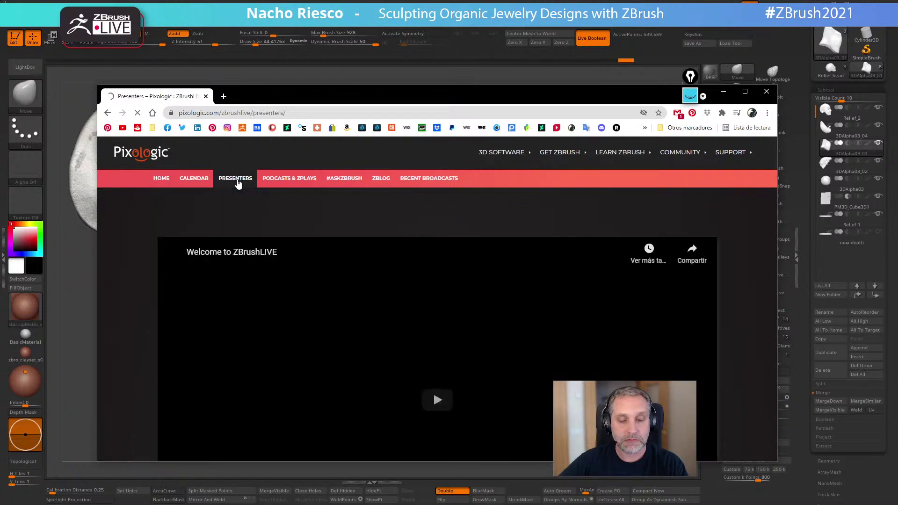
scroll(305, 310, "down", 10)
scroll(307, 316, "down", 15)
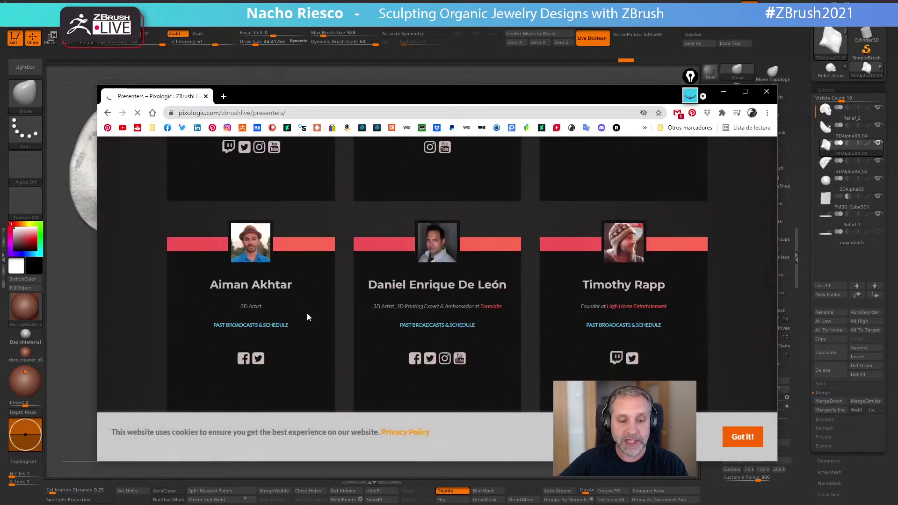
scroll(297, 317, "down", 15)
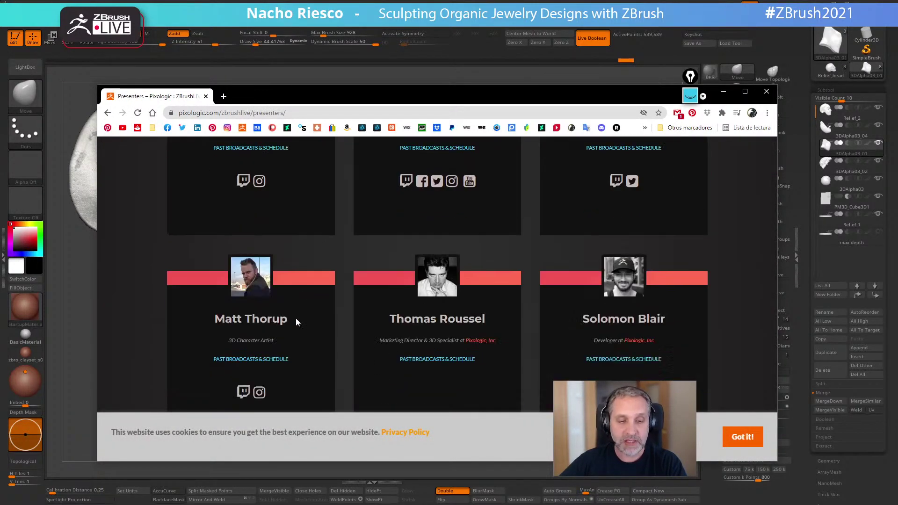
scroll(290, 331, "down", 8)
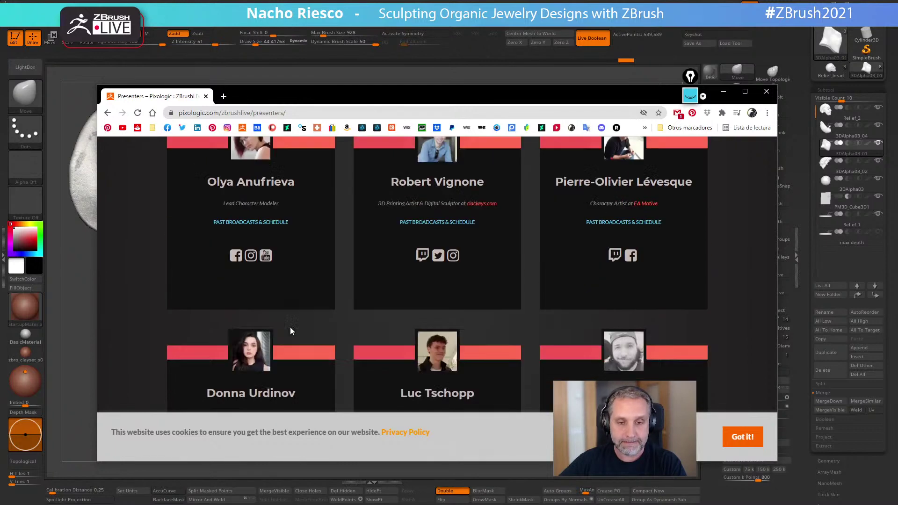
scroll(288, 331, "down", 8)
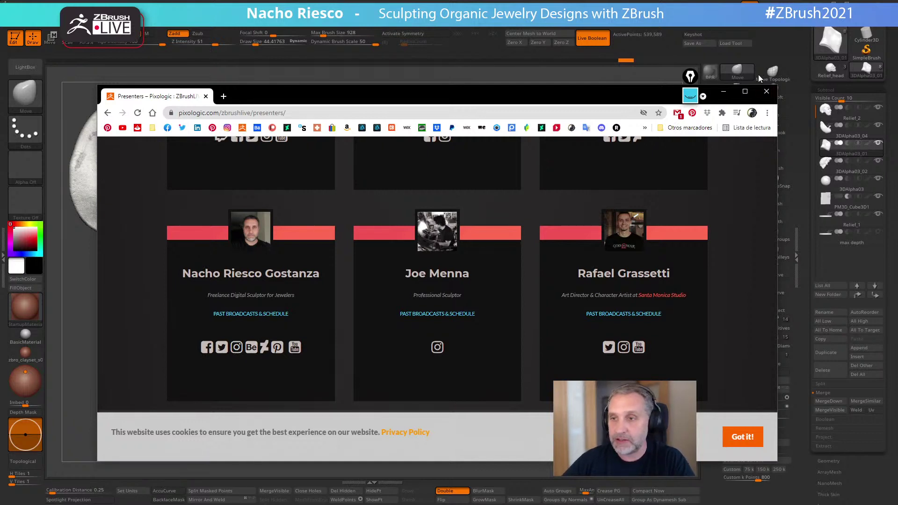
left_click_drag(608, 100, 593, 105)
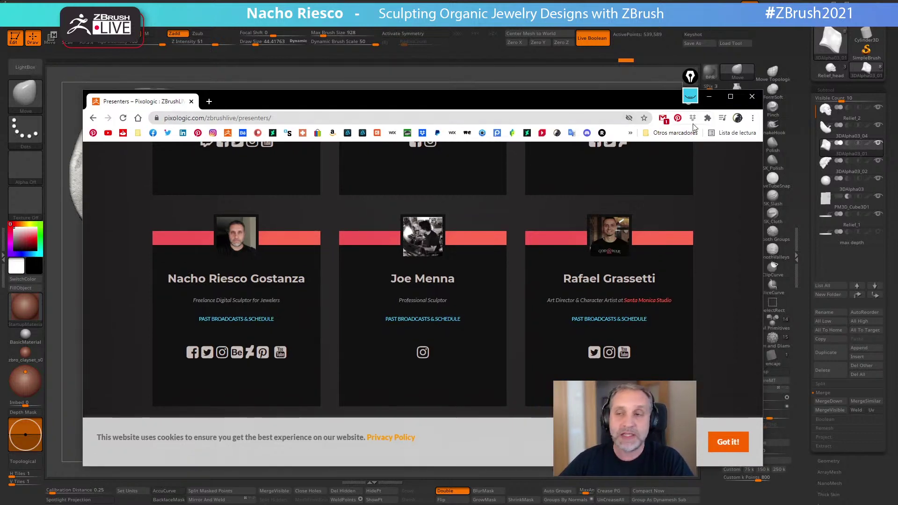
left_click(710, 98)
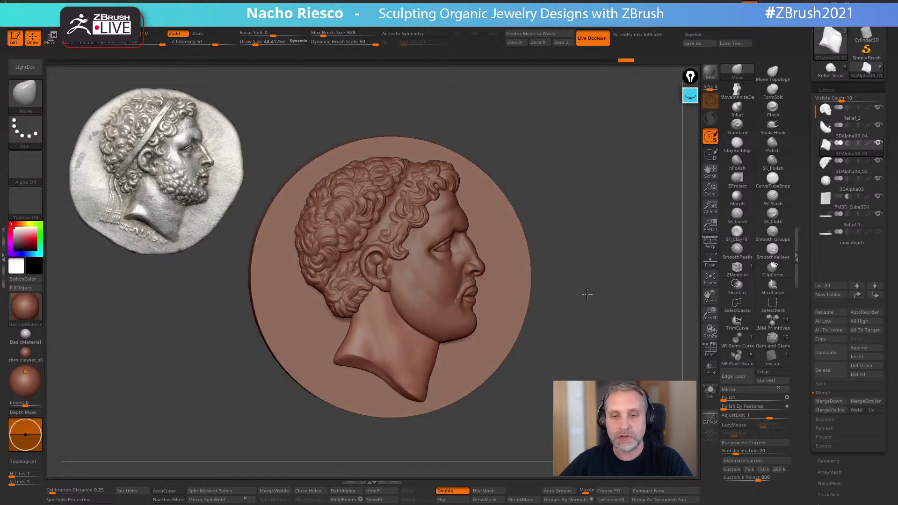
Turn on the floor so the coin reference image overlays the head relief in the front view
left_click_drag(582, 291, 579, 289)
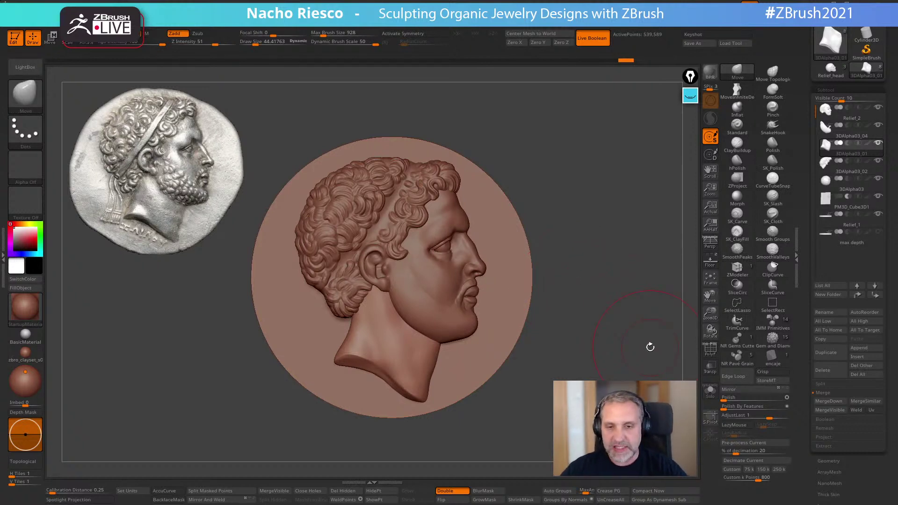
mouse_move(612, 277)
left_mouse_down("alt")
mouse_move(598, 336)
mouse_move(695, 263)
left_mouse_up("alt")
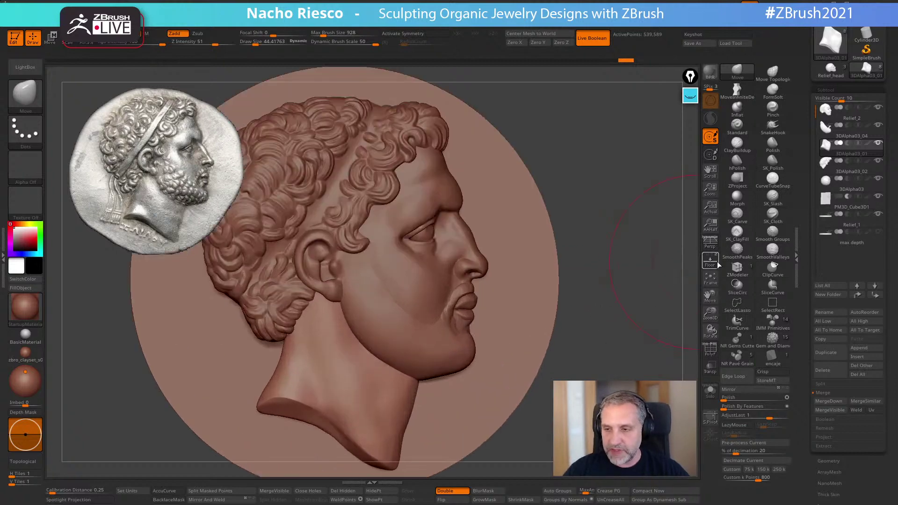
left_click(711, 260)
mouse_move(623, 281)
left_mouse_down("alt")
mouse_move(623, 300)
mouse_move(664, 187)
left_mouse_up("alt")
Make the Relief_2 head the active subtool and reduce the Move brush's draw size to about 16
key("s")
left_click_drag(485, 218, 480, 217)
left_click(480, 216, "alt")
key("s")
left_click_drag(487, 225, 475, 214)
key("XF86AudioRaiseVolume")
key("XF86AudioRaiseVolume")
key("XF86AudioRaiseVolume")
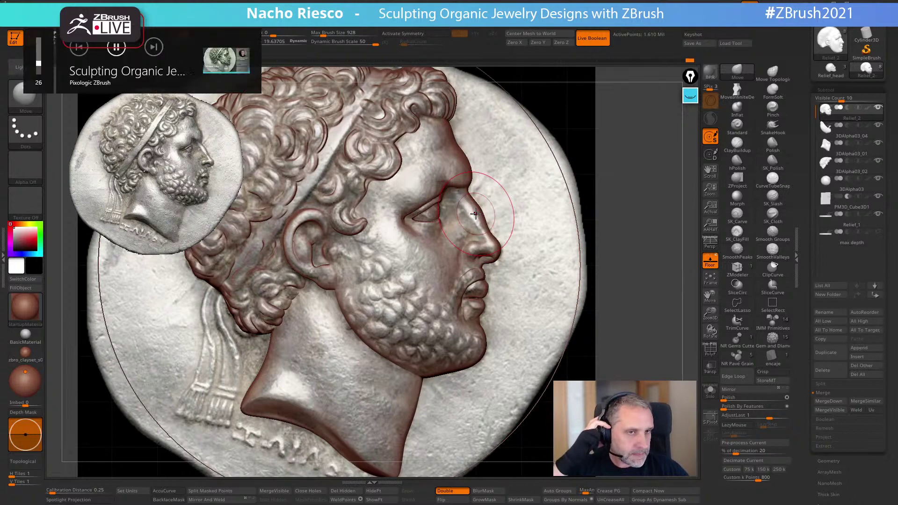
left_click_drag(620, 188, 619, 191)
key("s")
left_click_drag(480, 211, 476, 212)
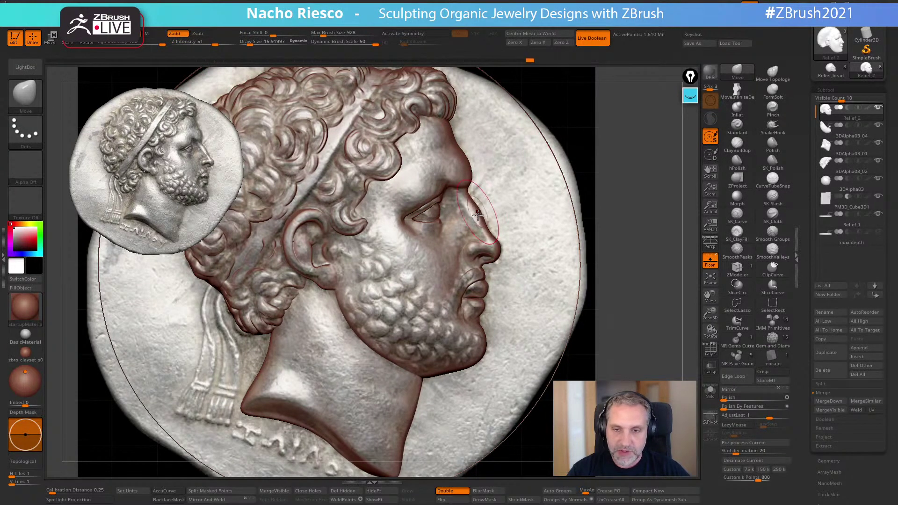
right_click_drag(500, 248, 514, 206, "ctrl")
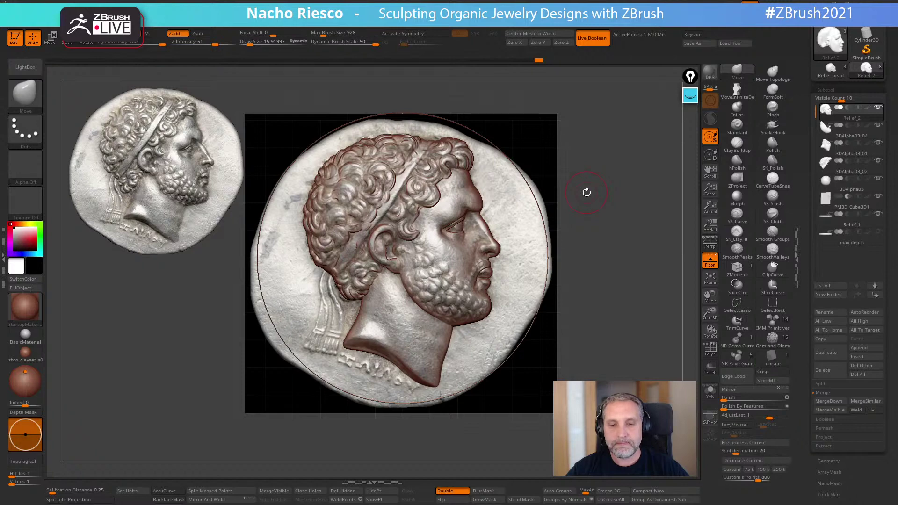
right_click_drag(631, 263, 572, 291, "shift")
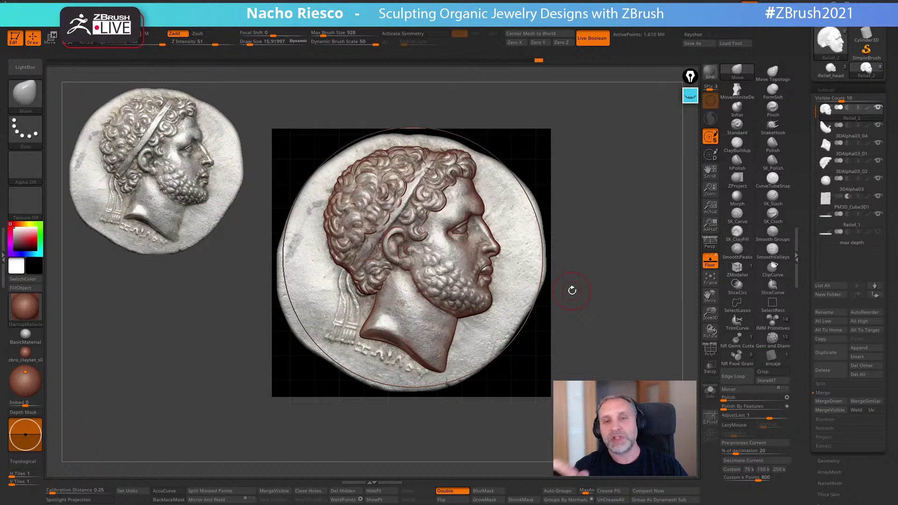
mouse_move(615, 261)
left_mouse_down()
mouse_move(541, 294)
mouse_move(599, 262)
left_mouse_up()
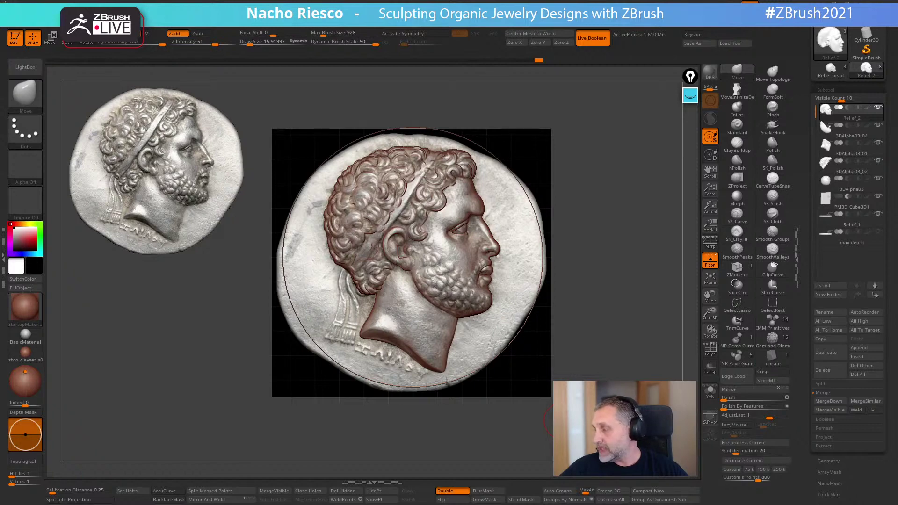
Switch to Chrome, open the presenter's ArtStation portfolio in a new tab and maximize the window
key("alt+Tab")
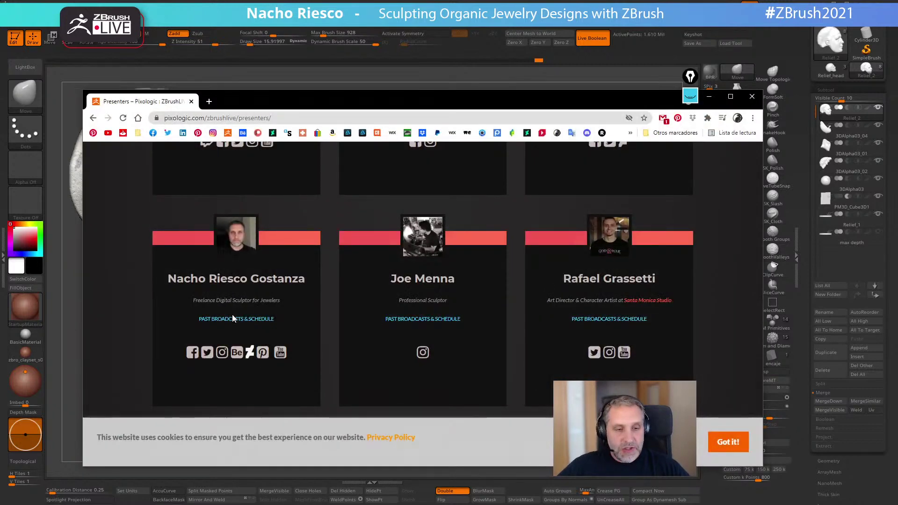
left_click(209, 101)
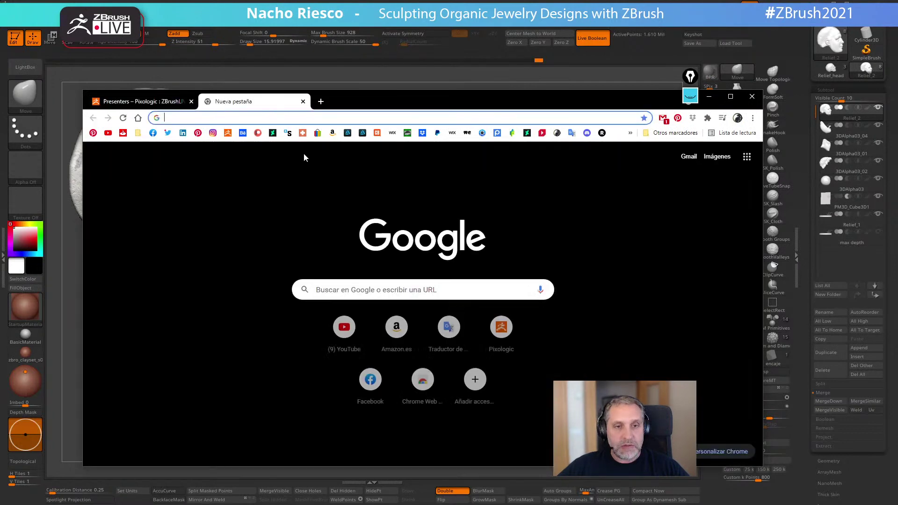
left_click(363, 133)
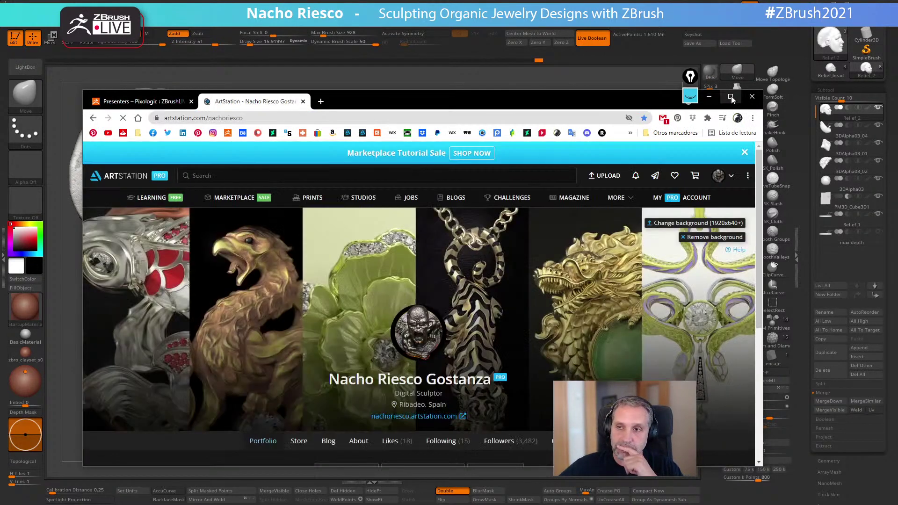
left_click(731, 97)
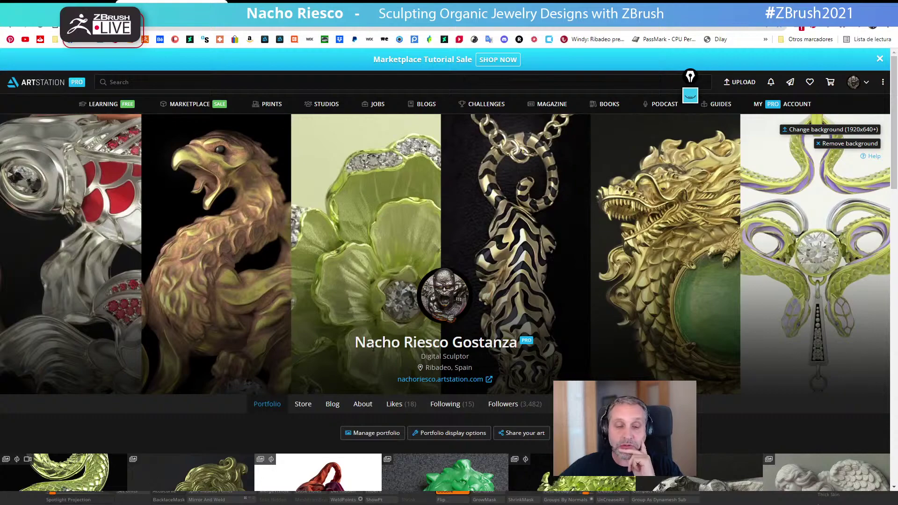
Browse the artworks in the presenter's ArtStation portfolio and return to the page header
scroll(281, 323, "down", 6)
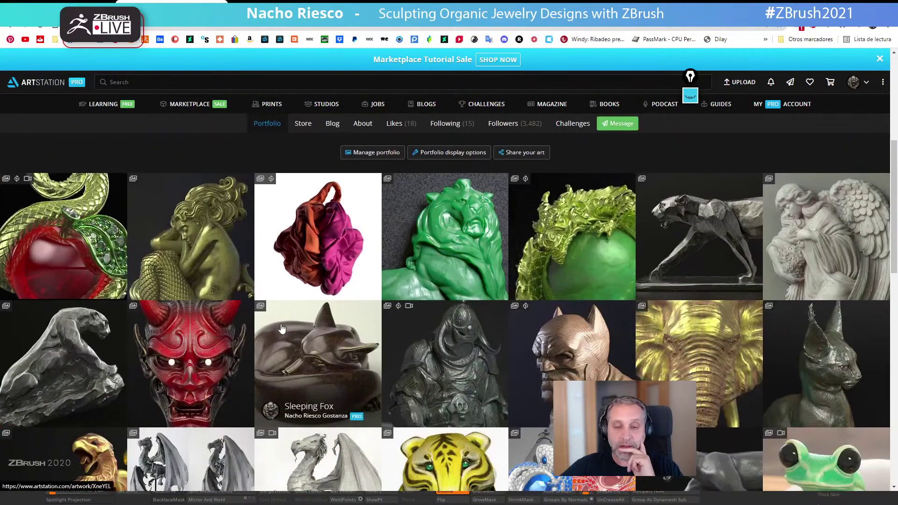
scroll(282, 329, "down", 5)
scroll(281, 333, "up", 4)
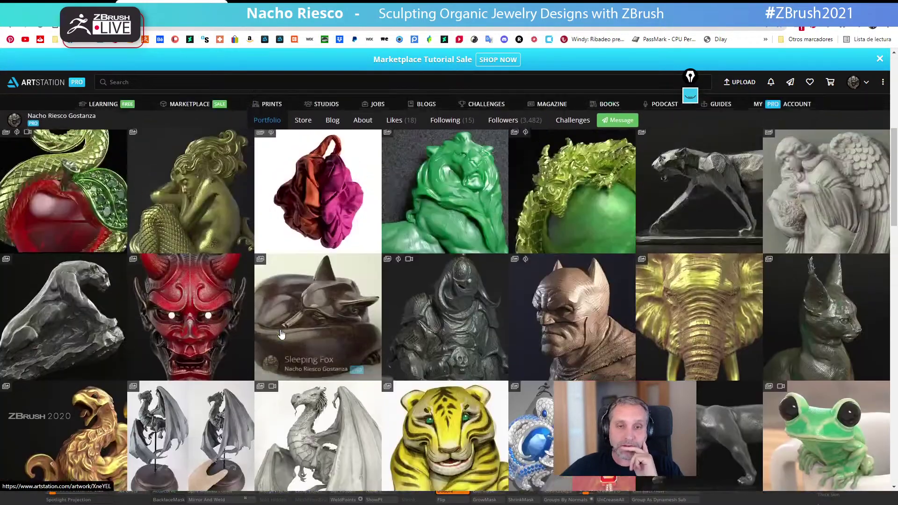
scroll(276, 334, "up", 7)
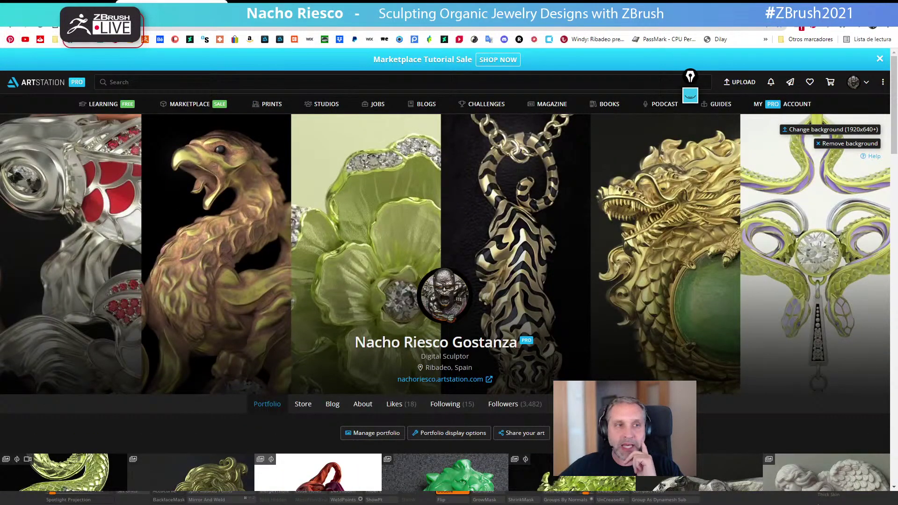
Open the freelance digital sculptor's Instagram profile from the ZBrushLIVE presenters page and accept all cookies
left_click(80, 9)
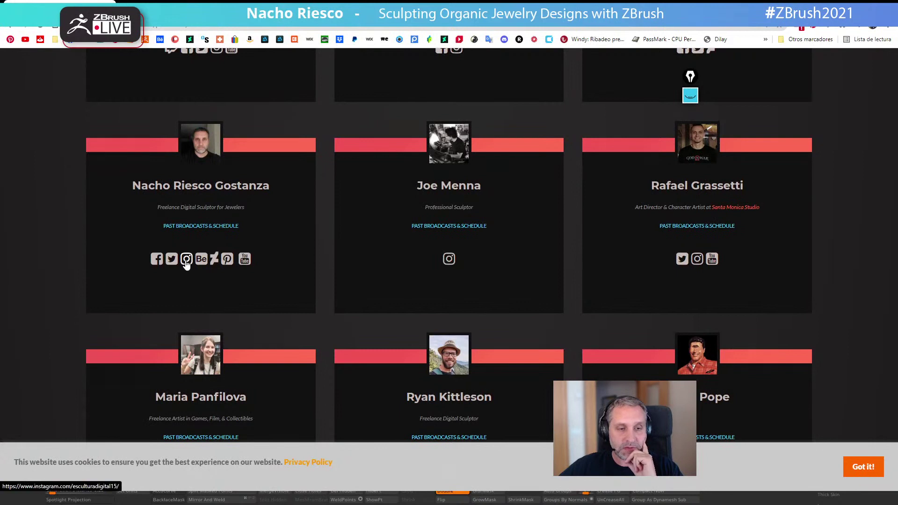
left_click(186, 260)
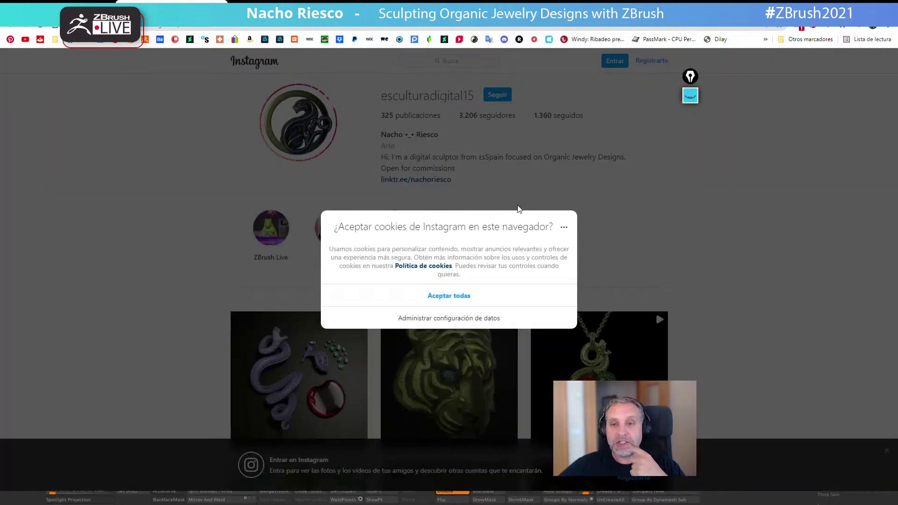
left_click(468, 300)
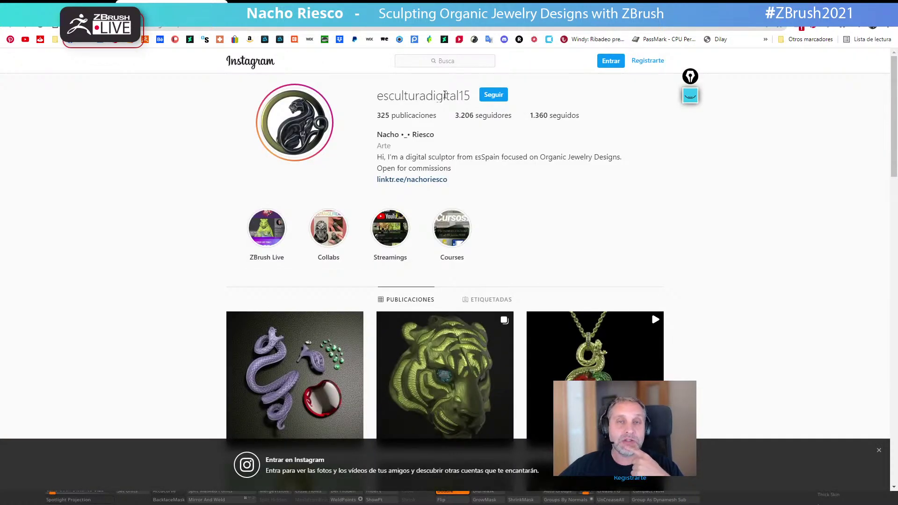
Look through the jewelry posts on the Instagram profile, then switch back to ZBrush
scroll(426, 262, "down", 8)
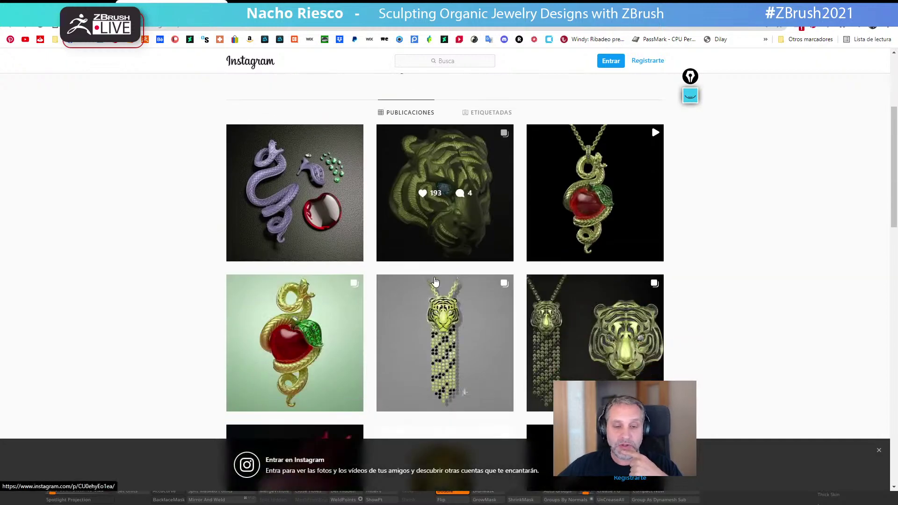
scroll(443, 280, "down", 3)
scroll(452, 285, "up", 10)
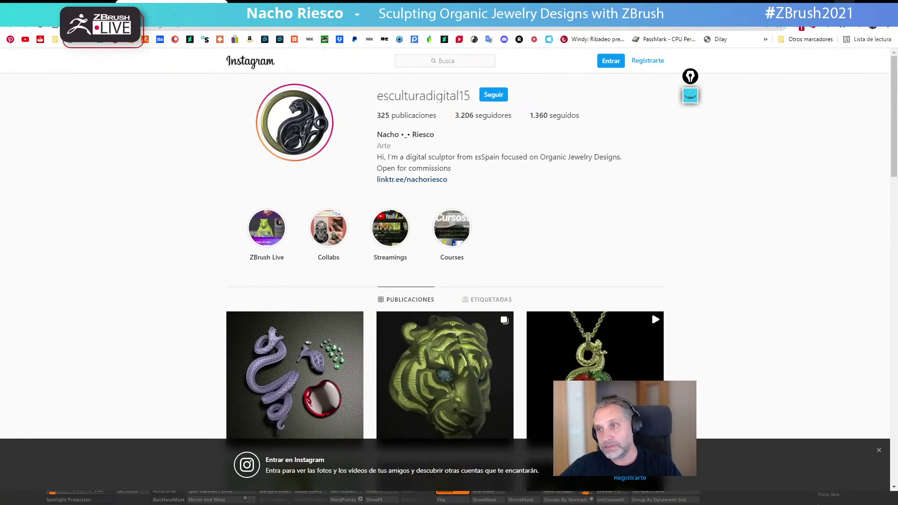
key("alt+Tab")
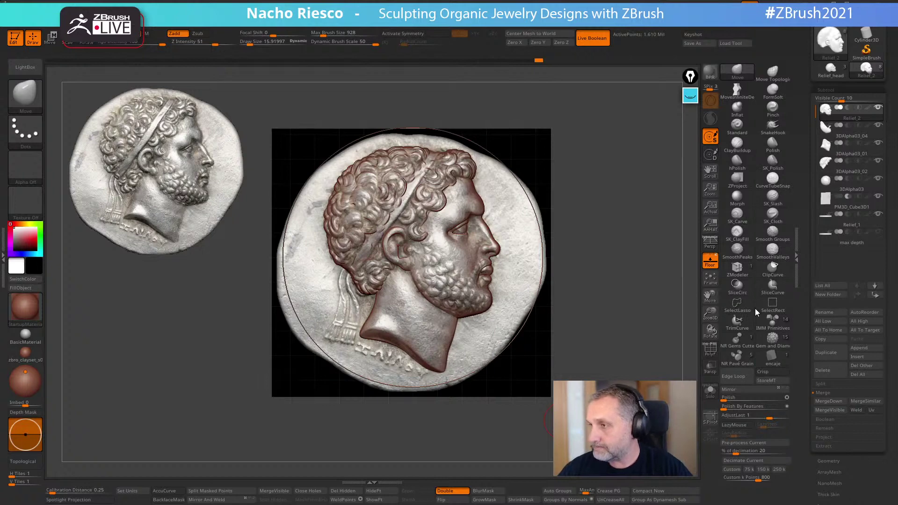
Hide the coin reference floor to see the whole relief and switch to the Topology brush
left_click_drag(616, 300, 592, 365)
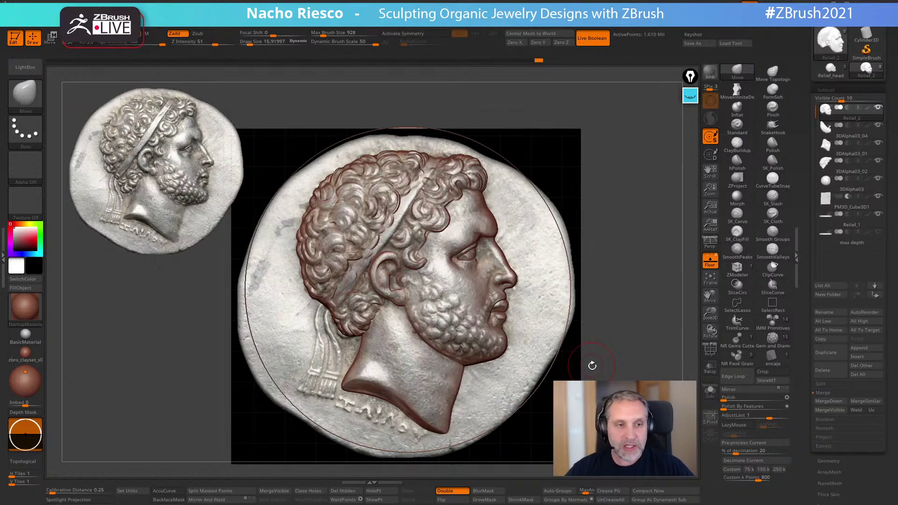
left_click(711, 261)
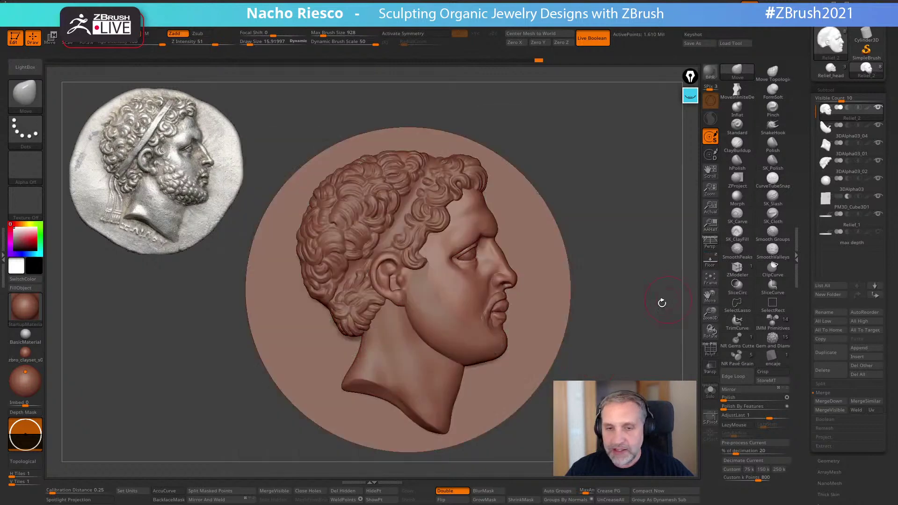
scroll(639, 320, "up", 4)
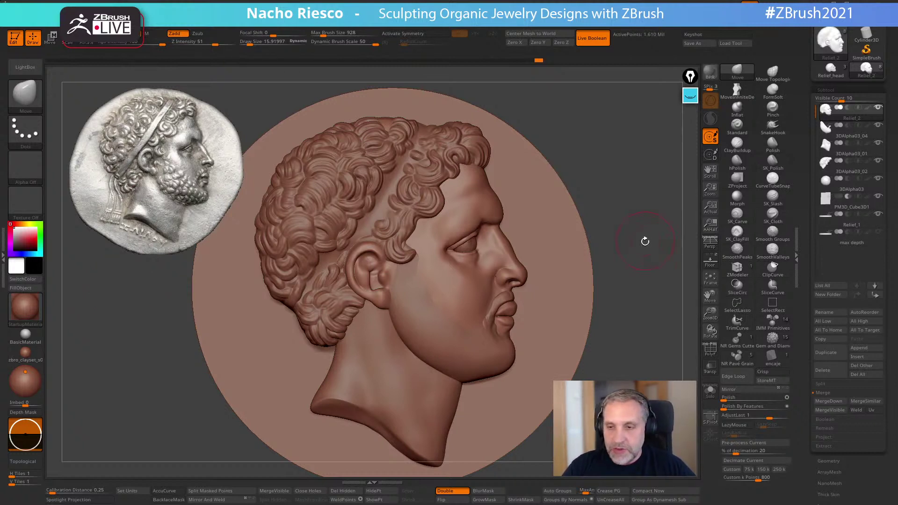
left_click(26, 98)
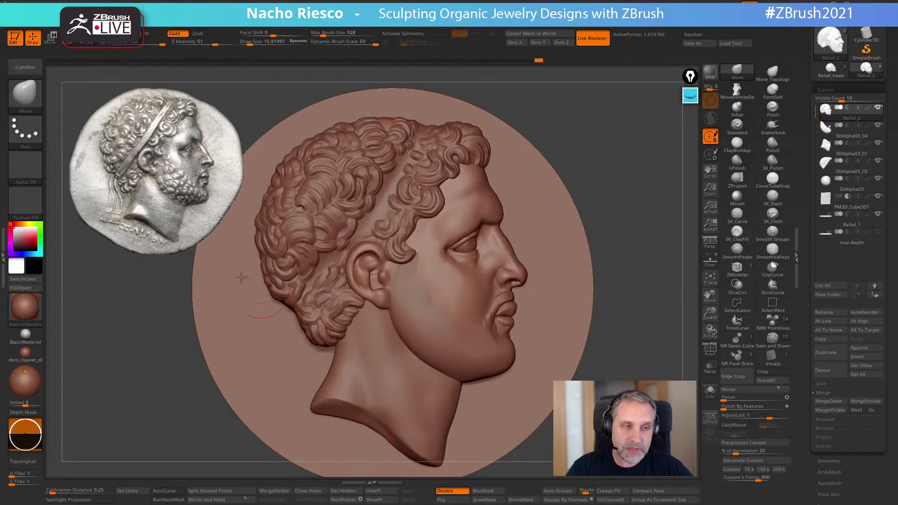
left_click(24, 89)
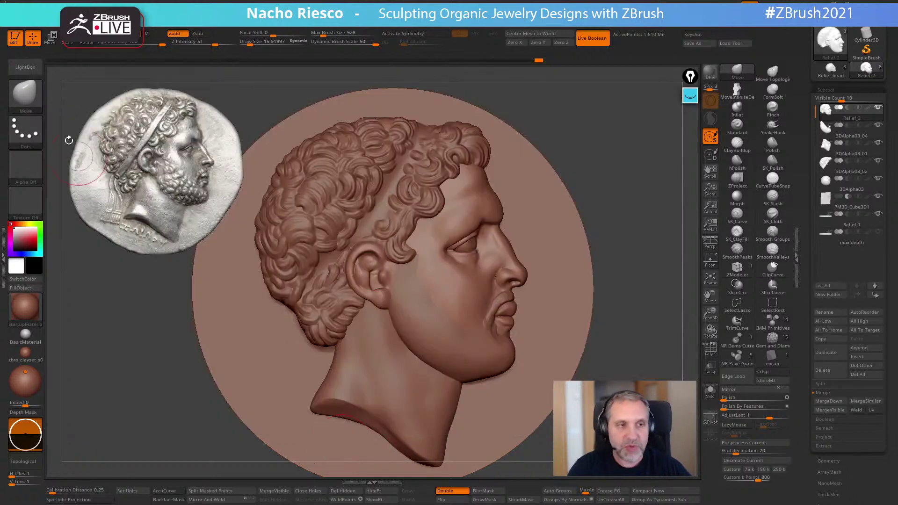
key("b")
left_click(214, 340)
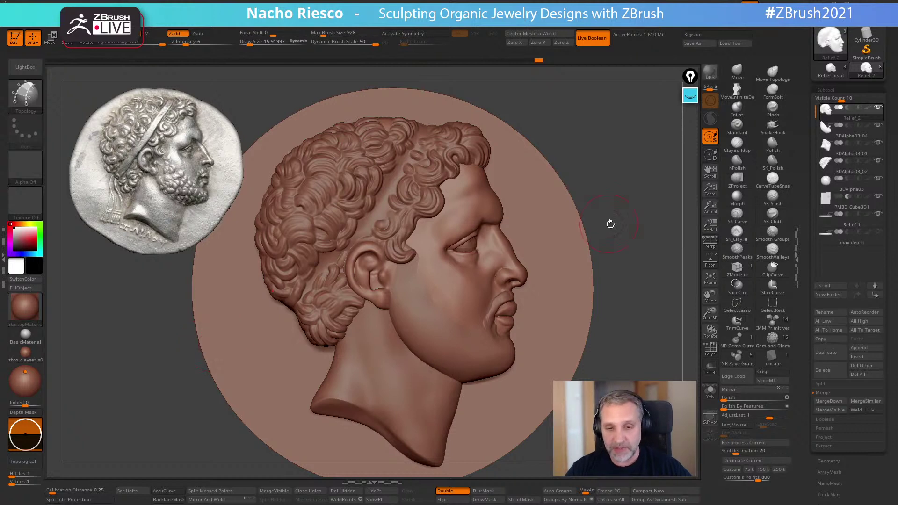
Turn the coin reference floor back on and isolate the Relief_2 head with Solo
left_click_drag(628, 236, 654, 228, "alt")
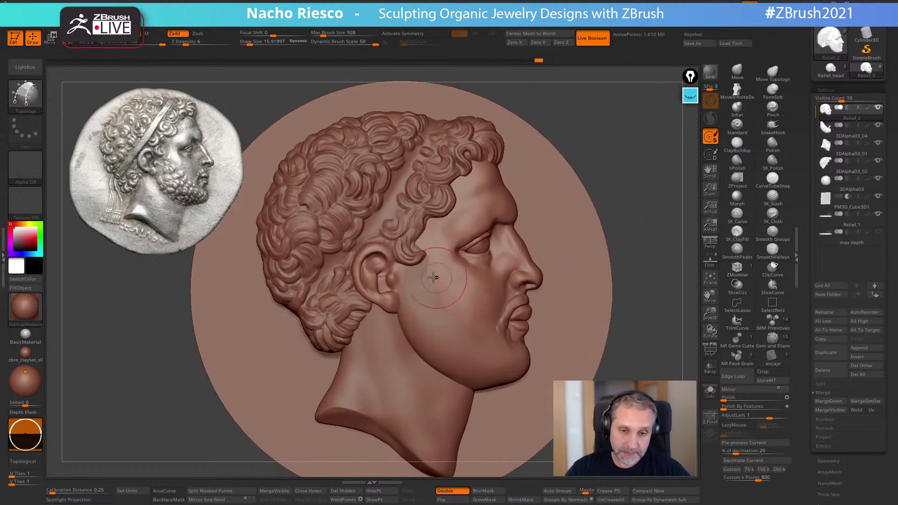
key("space")
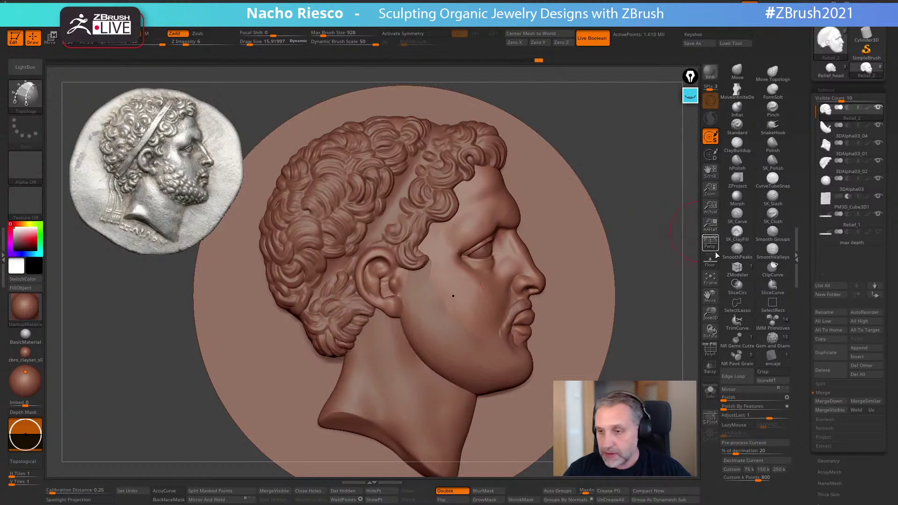
left_click(710, 261)
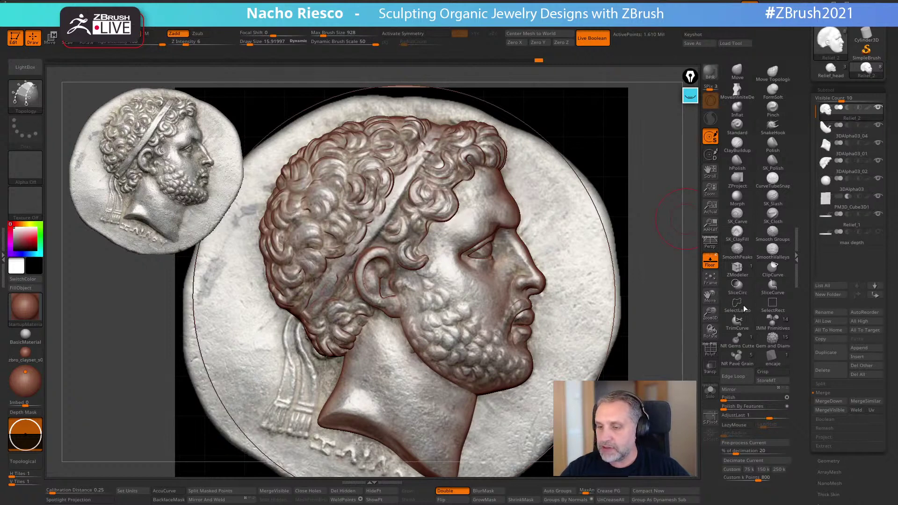
left_click(711, 393)
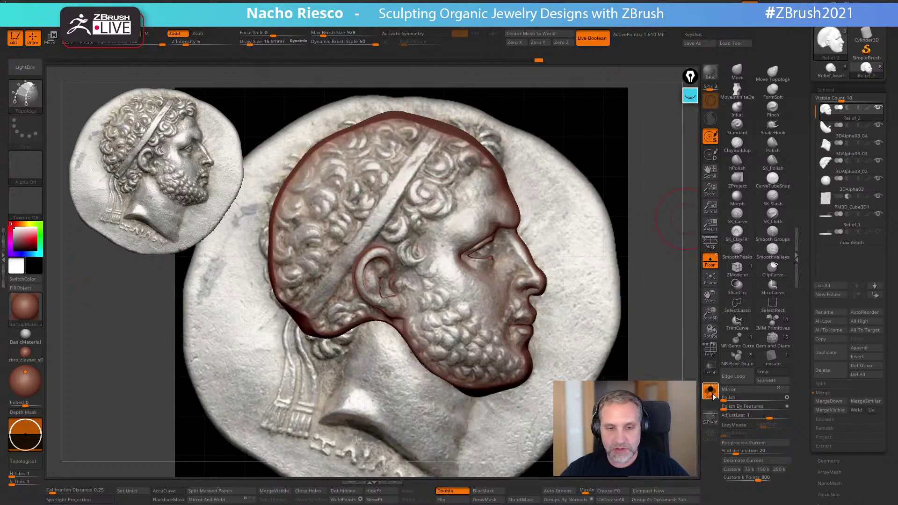
Reduce the draw size to about 11 and lower the floor's Enhance Opacity to about 0.34
key("s")
left_click_drag(335, 275, 333, 275)
left_click(2, 261)
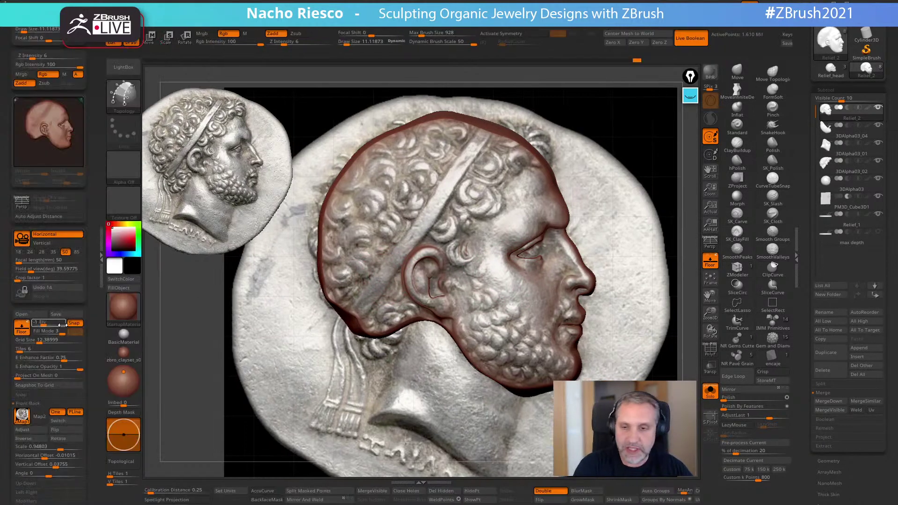
mouse_move(96, 387)
left_mouse_down()
mouse_move(94, 361)
mouse_move(92, 396)
mouse_move(91, 354)
mouse_move(38, 363)
left_mouse_up()
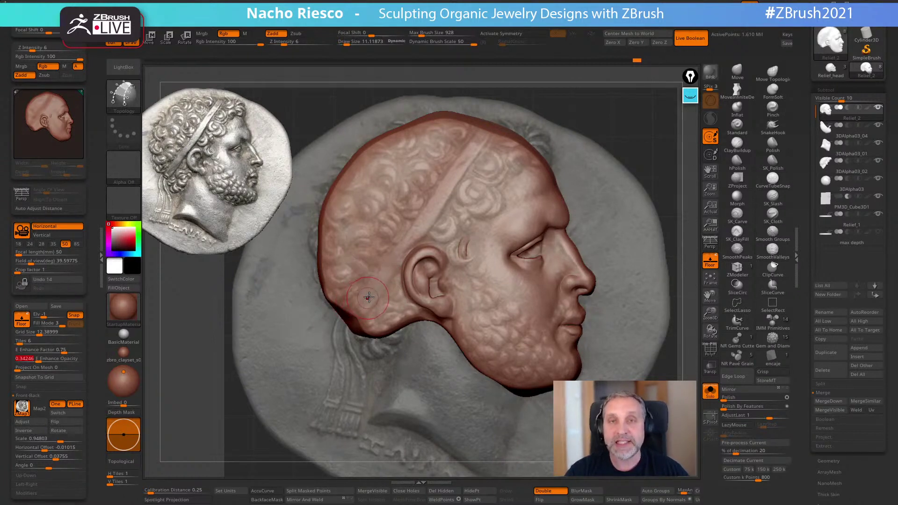
Draw Topology curves along both edges of the coin's headband and cross them with short curves to form a strip
left_click_drag(478, 130, 344, 312)
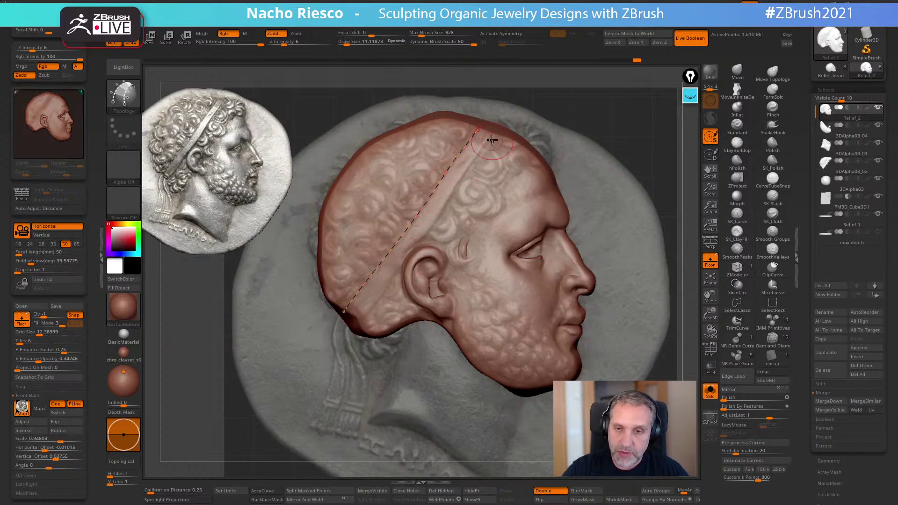
mouse_move(492, 136)
left_mouse_down()
mouse_move(369, 310)
mouse_move(411, 263)
mouse_move(384, 262)
mouse_move(407, 278)
left_mouse_up()
key("ctrl+z")
left_click_drag(391, 232, 419, 248)
left_click_drag(407, 203, 435, 220)
left_click_drag(420, 174, 453, 194)
left_click_drag(433, 153, 476, 174)
Add cross curves at the headband's crown and nape ends so the strip wraps around the head's edges
mouse_move(561, 155)
left_mouse_down()
mouse_move(615, 166)
mouse_move(647, 190)
left_mouse_up()
left_click_drag(609, 159, 641, 191)
mouse_move(440, 213)
left_mouse_down()
mouse_move(452, 194)
mouse_move(465, 205)
left_mouse_up()
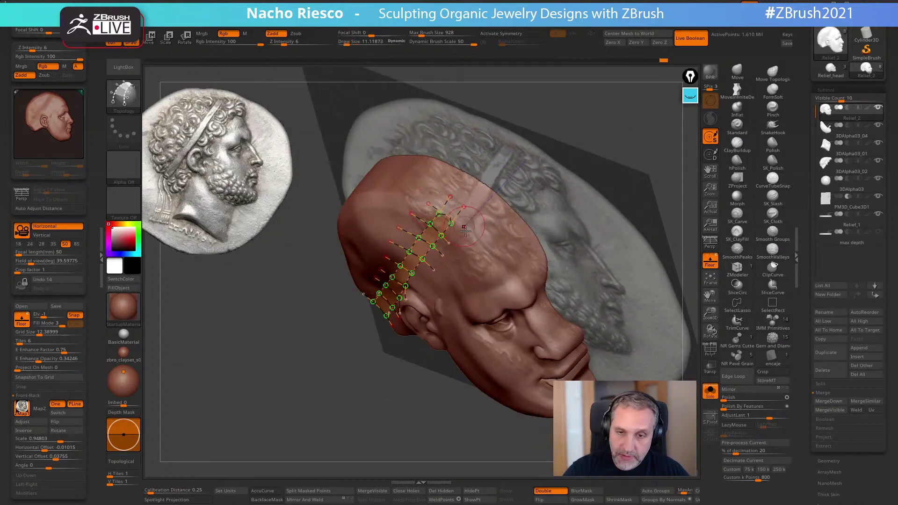
mouse_move(598, 129)
left_mouse_down()
mouse_move(674, 133)
mouse_move(667, 140)
left_mouse_up()
mouse_move(393, 298)
left_mouse_down()
mouse_move(370, 324)
mouse_move(369, 298)
mouse_move(354, 314)
left_mouse_up()
left_click_drag(389, 315, 364, 298)
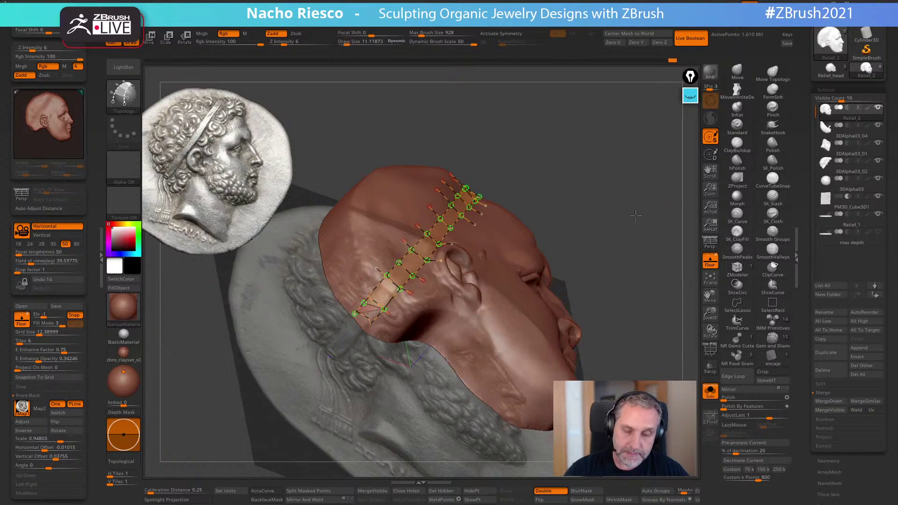
left_click_drag(641, 208, 639, 223, "shift")
mouse_move(665, 173)
left_mouse_down()
mouse_move(669, 123)
mouse_move(633, 201)
mouse_move(624, 176)
left_mouse_up()
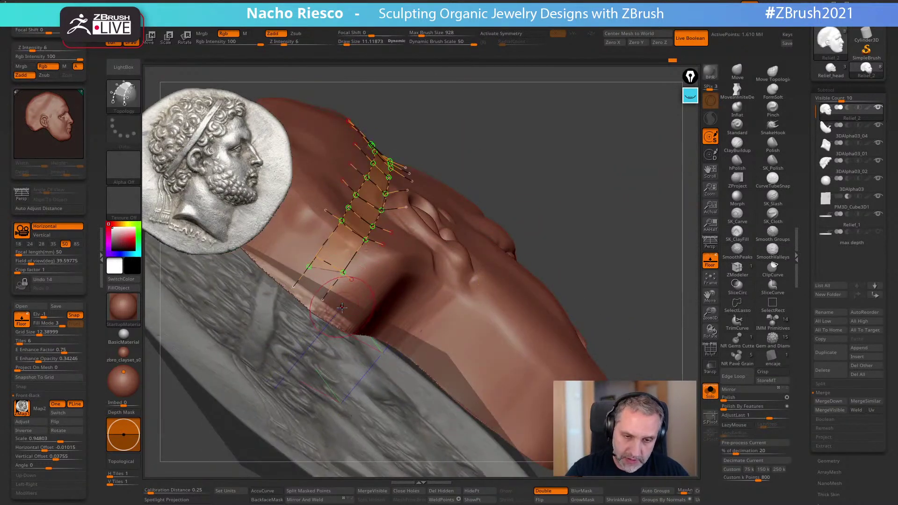
left_click_drag(338, 301, 298, 280)
left_click_drag(625, 206, 613, 244)
left_click_drag(552, 361, 574, 292)
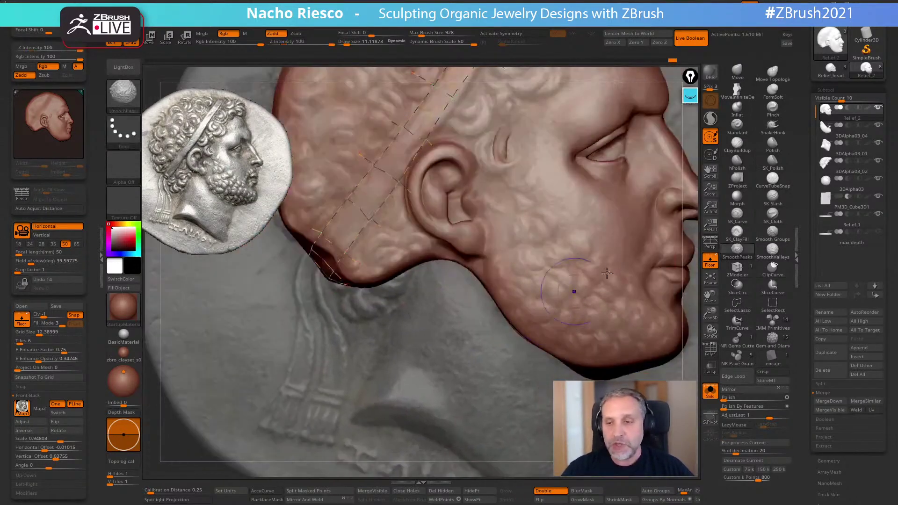
Hide the coin reference floor and generate the headband strip geometry from the Topology curves
key("shift+z")
left_click_drag(676, 153, 599, 269, "alt")
left_click_drag(640, 243, 658, 279, "alt")
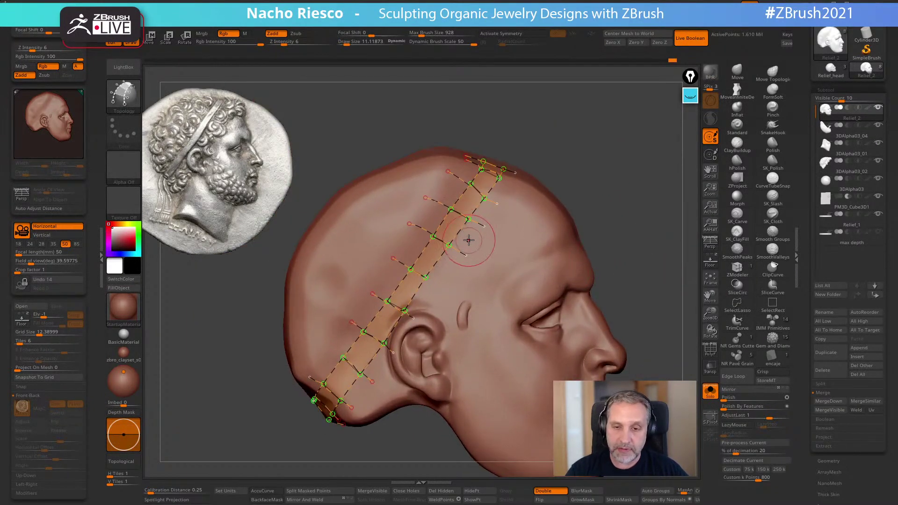
left_click_drag(588, 166, 503, 219)
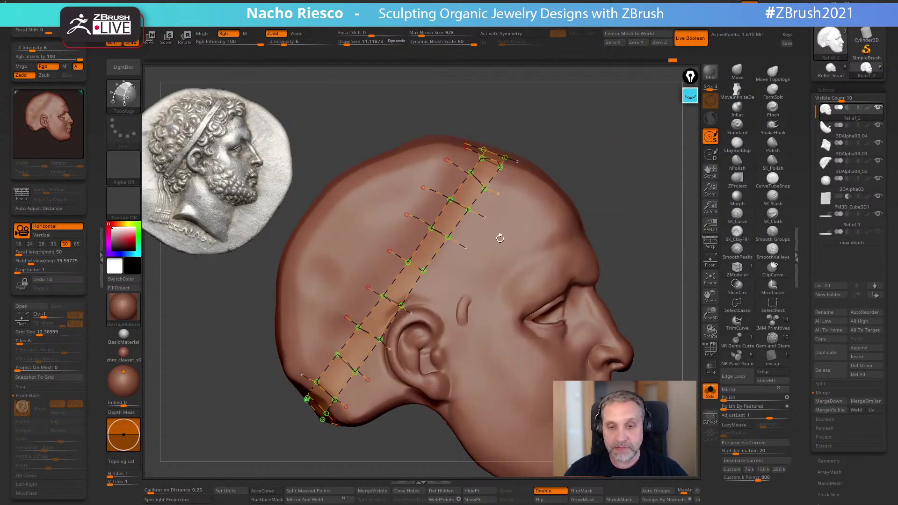
left_click(501, 238)
mouse_move(650, 231)
left_mouse_down()
mouse_move(548, 234)
mouse_move(653, 232)
mouse_move(669, 241)
mouse_move(596, 267)
left_mouse_up()
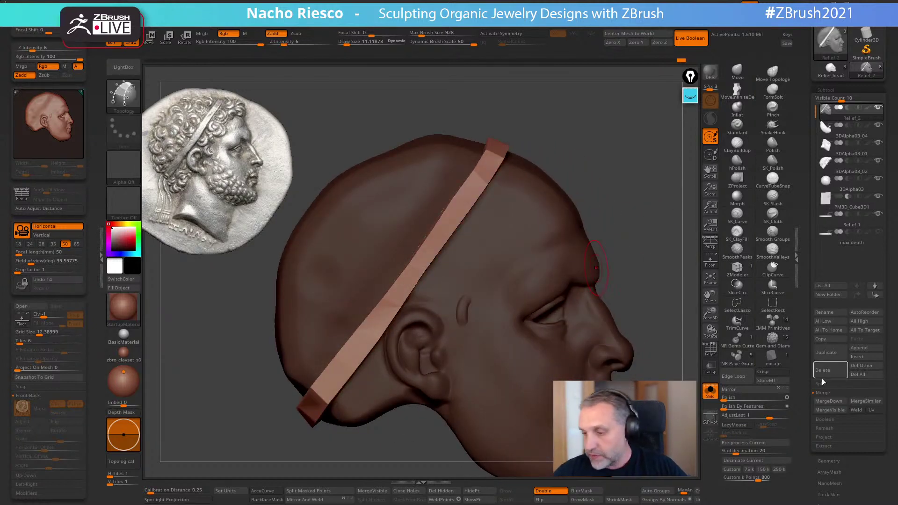
Close the tray with the floor settings and split the headband strip off the head into its own subtool
left_click(95, 260)
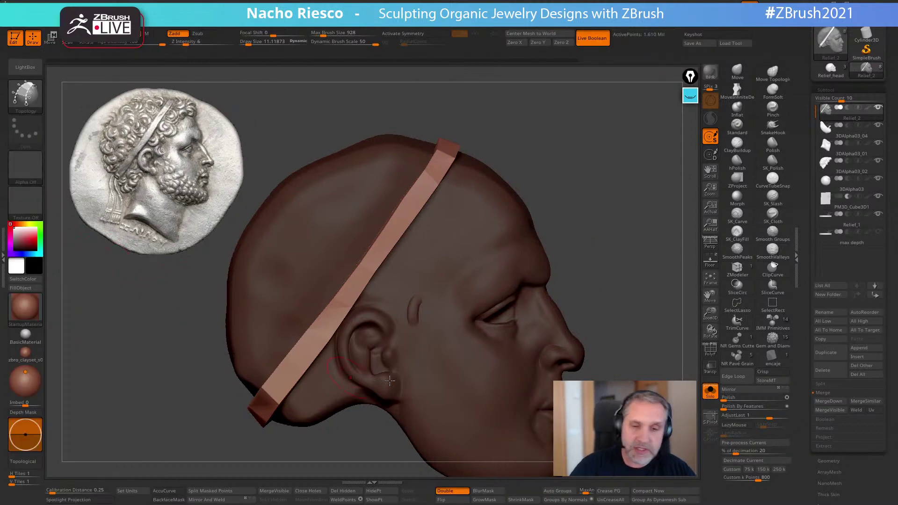
left_click_drag(683, 386, 671, 363, "alt")
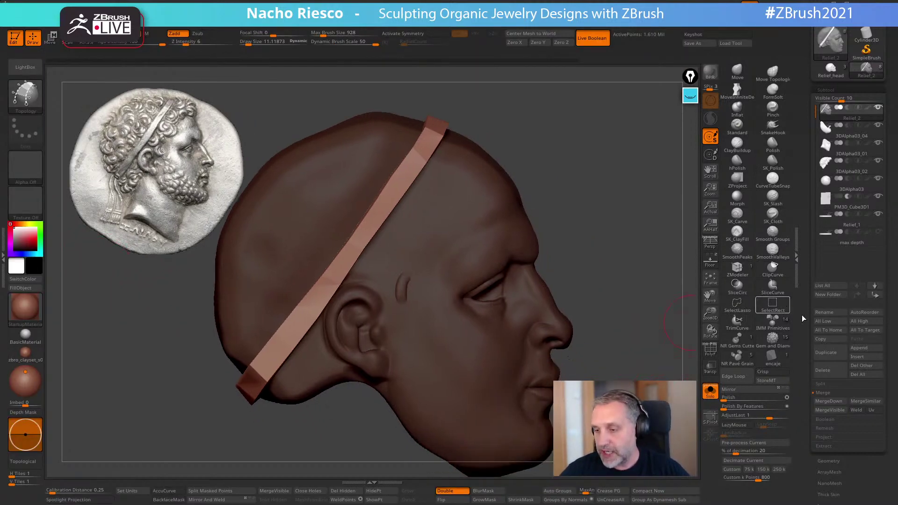
left_click(835, 384)
left_click(847, 412)
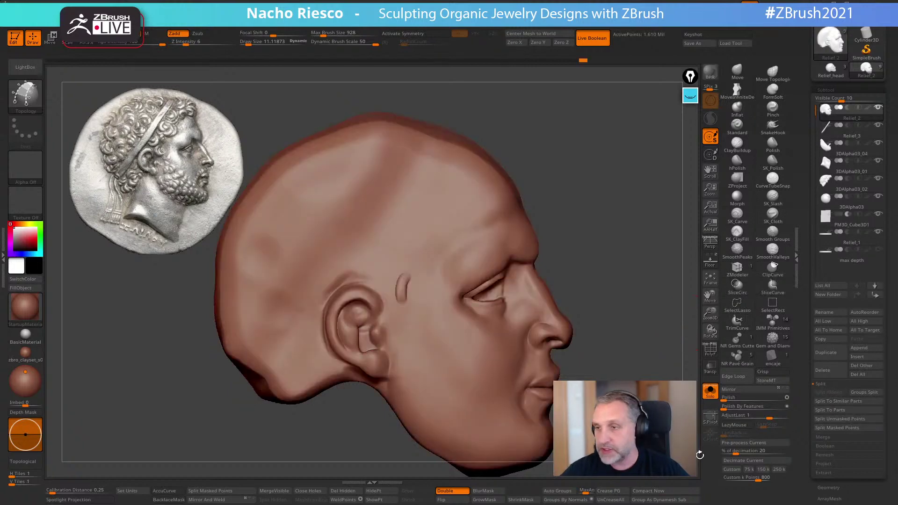
Make the Relief_3 headband strip the active subtool and turn off Solo to show the full relief
left_click(861, 135)
left_click(710, 392)
left_click_drag(674, 222, 595, 236)
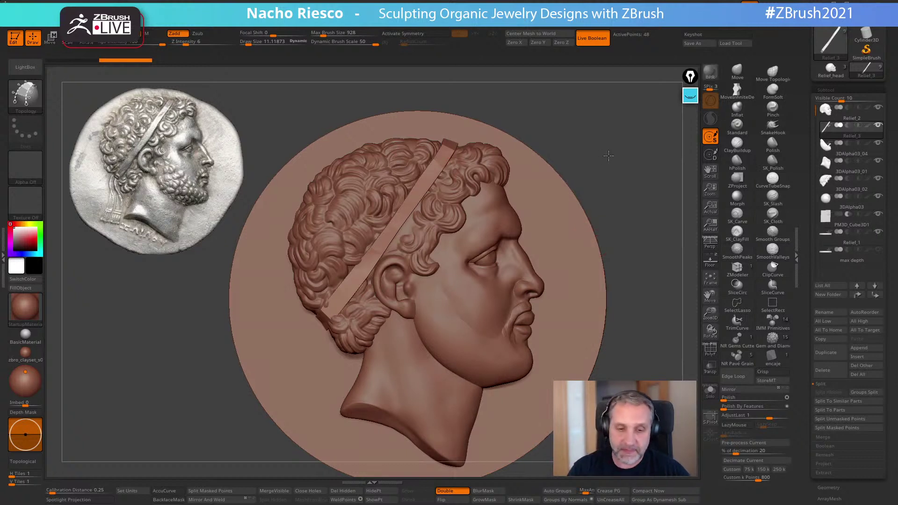
mouse_move(603, 175)
left_mouse_down("alt")
mouse_move(631, 177)
mouse_move(633, 185)
left_mouse_up("alt")
Nudge the middle of the headband strip with the Move brush at a draw size of about 31
left_click(738, 72)
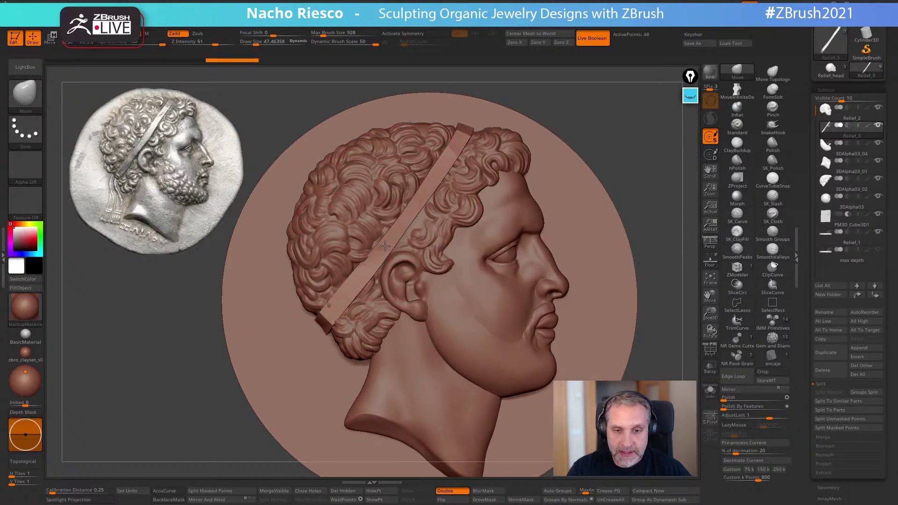
left_click_drag(575, 136, 485, 214)
mouse_move(427, 267)
left_mouse_down()
mouse_move(487, 263)
mouse_move(408, 248)
left_mouse_up()
key("s")
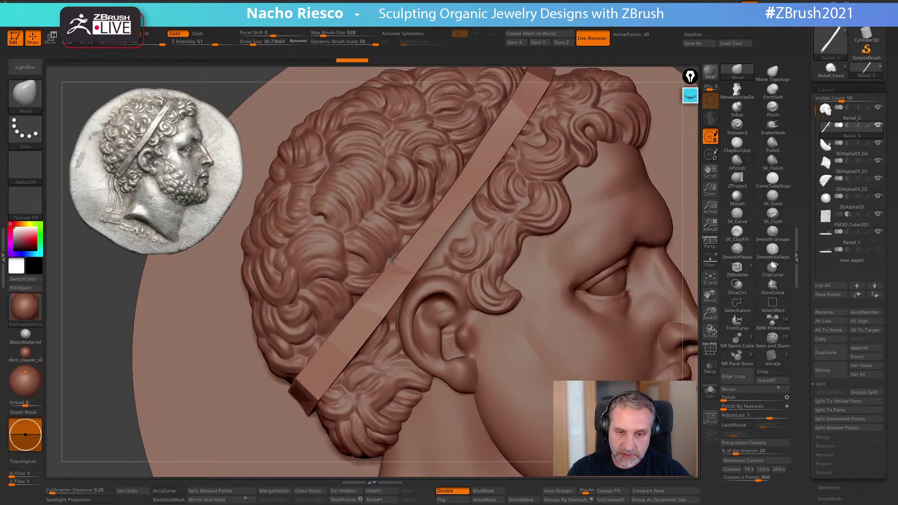
Reshape the headband strip along its length with the MoveInfiniteDepth brush, using BackfaceMask and a draw size of about 64
left_click(737, 91)
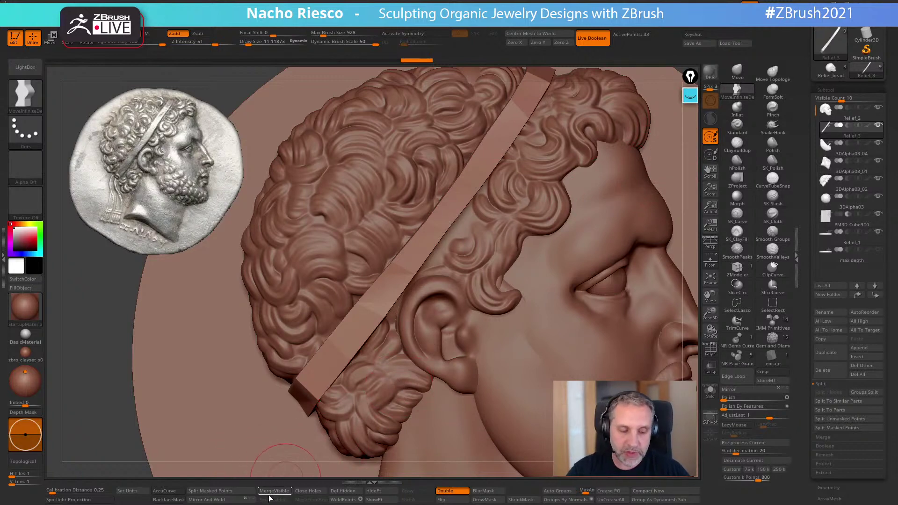
left_click(168, 499)
key("s")
left_click_drag(442, 269, 455, 269)
left_click_drag(448, 219, 450, 221)
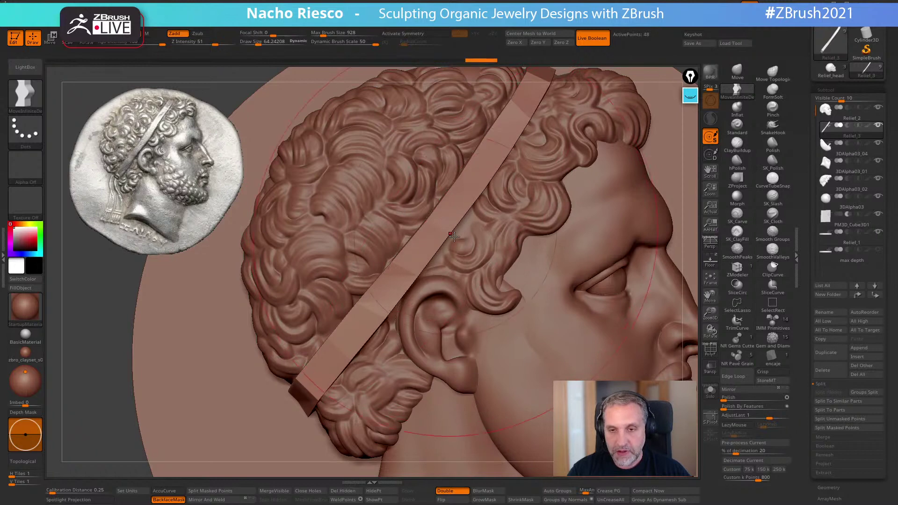
right_click_drag(448, 222, 412, 309, "alt")
left_click_drag(415, 301, 412, 298)
left_click_drag(365, 354, 363, 351)
left_click_drag(474, 208, 469, 205)
left_click_drag(525, 165, 521, 163)
Isolate the headband strip and show its polyframe
mouse_move(640, 114)
right_mouse_down("ctrl")
mouse_move(642, 84)
mouse_move(669, 101)
right_mouse_up("ctrl")
left_click(713, 398)
right_click_drag(674, 372, 584, 356)
left_click(710, 348)
left_click_drag(465, 189, 570, 295)
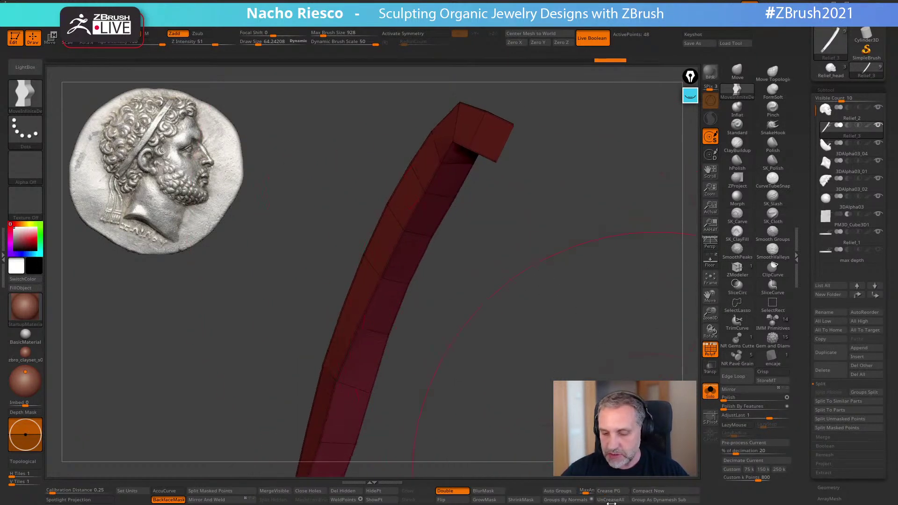
Group the headband strip's faces by normals and crease the polygroup borders
left_click_drag(603, 445, 577, 404, "alt")
left_click_drag(568, 470, 547, 402)
left_click(572, 502)
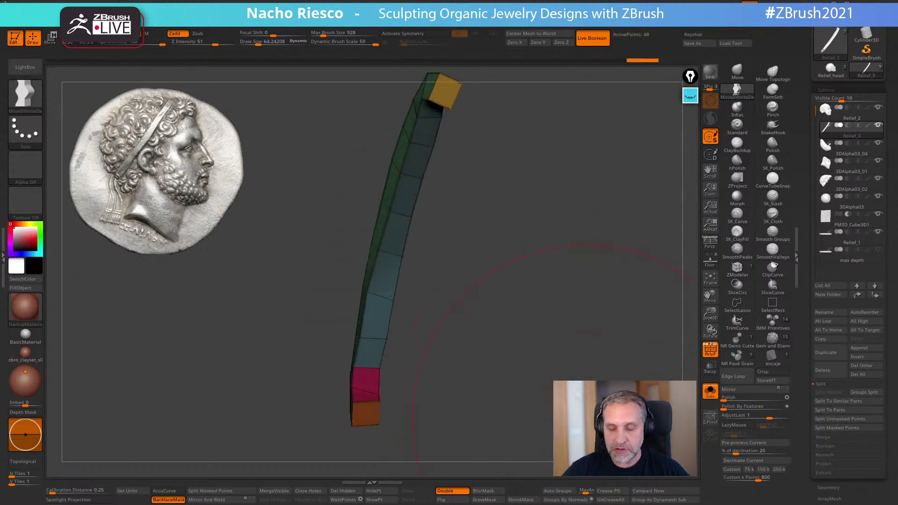
left_click(618, 493)
Set SelectRect as the selection brush and isolate the long inner-face polygroup of the headband strip
left_click_drag(601, 468, 631, 449)
mouse_move(604, 421)
left_mouse_down("alt")
mouse_move(571, 442)
mouse_move(583, 440)
mouse_move(562, 402)
mouse_move(587, 421)
mouse_move(578, 376)
mouse_move(491, 405)
mouse_move(525, 343)
left_mouse_up("alt")
key("s")
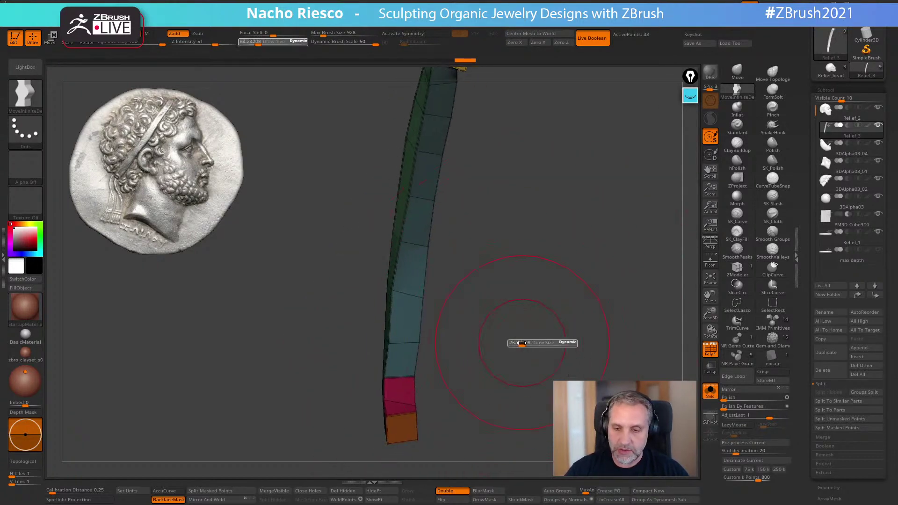
key("ctrl+shift")
left_click(774, 304, "ctrl+shift")
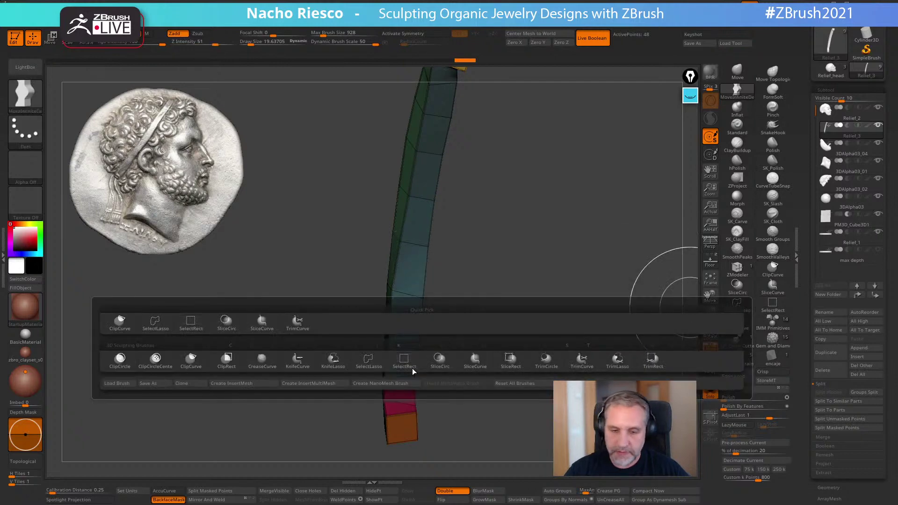
left_click(415, 374)
left_click(406, 361, "ctrl+shift")
left_click_drag(469, 364, 517, 348)
left_click(379, 347, "ctrl+shift")
left_click(369, 347, "ctrl+shift")
left_click_drag(421, 375, 441, 419)
left_click(411, 423, "ctrl+shift")
left_click_drag(511, 335, 506, 374)
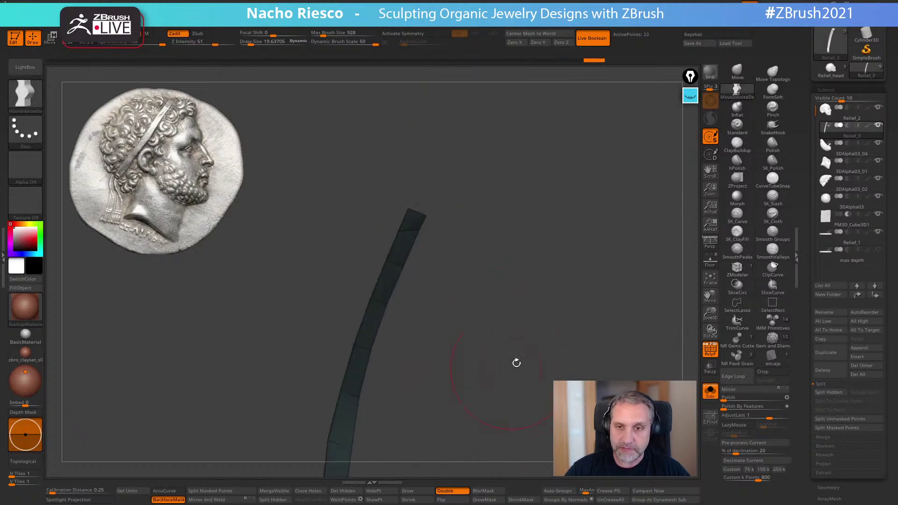
Leave only the strip's inner-face polygroups visible, merge them into one polygroup and show the whole strip again
left_click(518, 351, "ctrl+shift")
left_click(423, 216, "ctrl+shift")
left_click(471, 231, "ctrl+shift")
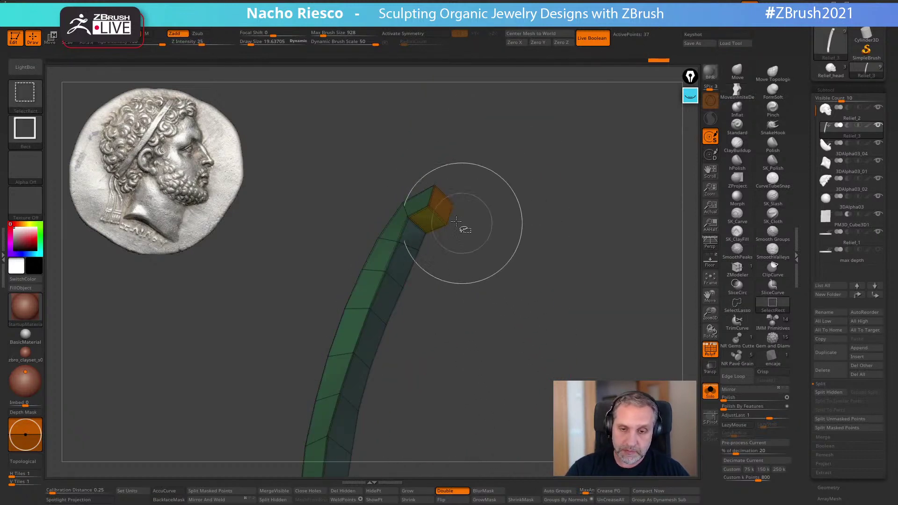
left_click(430, 192, "ctrl+shift")
left_click(439, 195, "ctrl+shift")
left_click_drag(545, 290, 547, 222, "alt")
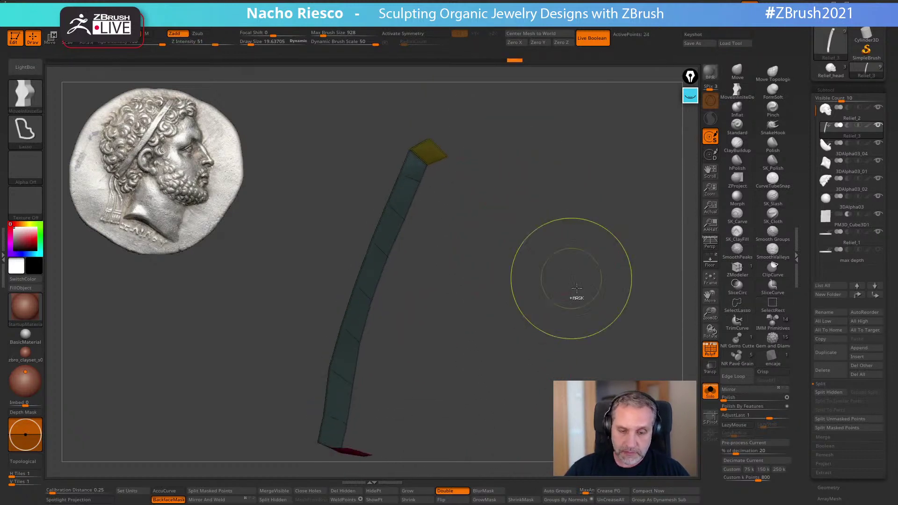
key("ctrl+w")
mouse_move(583, 313)
left_mouse_down()
mouse_move(565, 331)
mouse_move(594, 327)
mouse_move(604, 289)
mouse_move(594, 314)
left_mouse_up()
key("ctrl+w")
left_click(596, 326, "ctrl+shift")
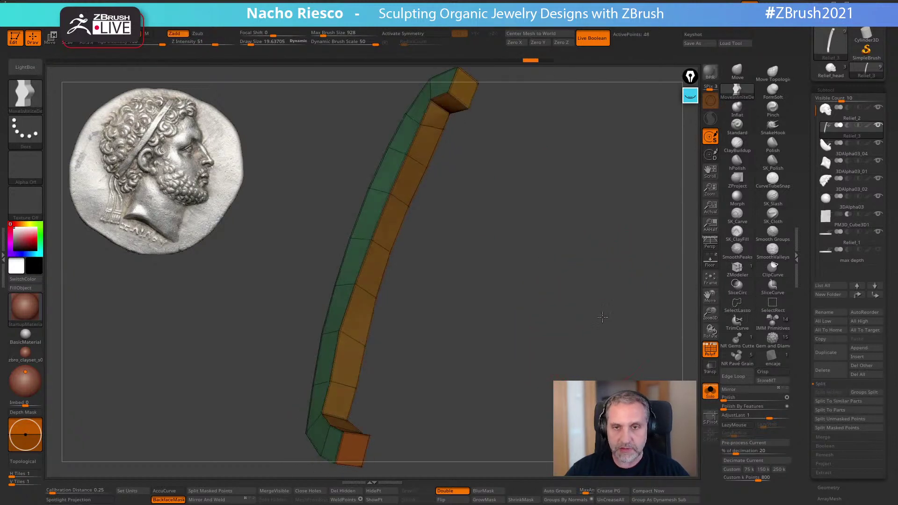
Clear all creases on the headband strip, crease its new polygroup borders and hide the polyframe
left_click(617, 501)
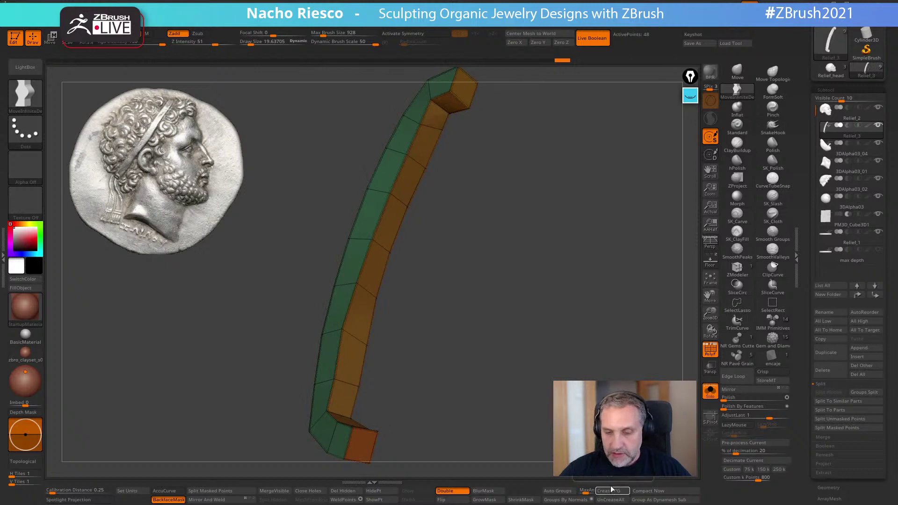
left_click(611, 491)
left_click_drag(578, 333, 565, 359)
left_click(709, 350)
Open the Geometry settings, divide the headband strip once and step back to its lower subdivision level
mouse_move(655, 351)
left_mouse_down()
mouse_move(622, 365)
mouse_move(585, 403)
mouse_move(749, 398)
left_mouse_up()
left_click_drag(803, 394, 784, 395)
left_click_drag(683, 397, 620, 421)
left_click_drag(806, 404, 797, 254)
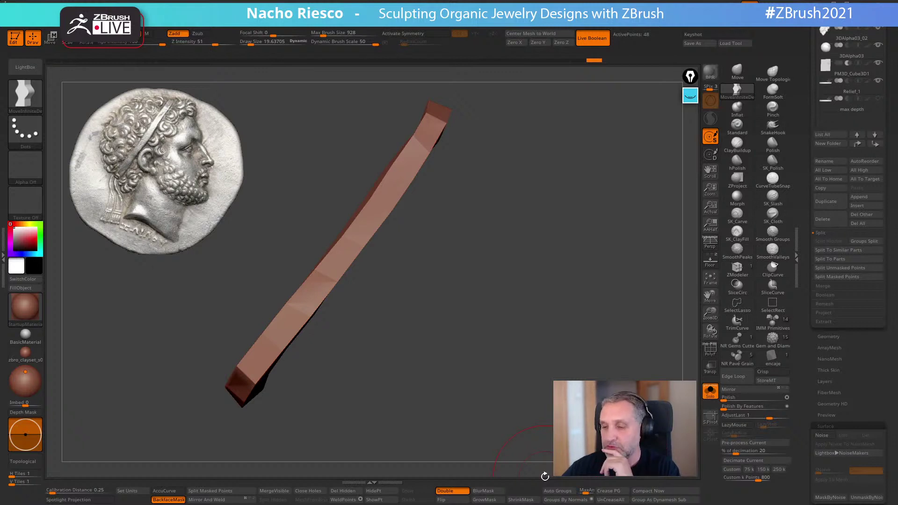
scroll(805, 351, "down", 2)
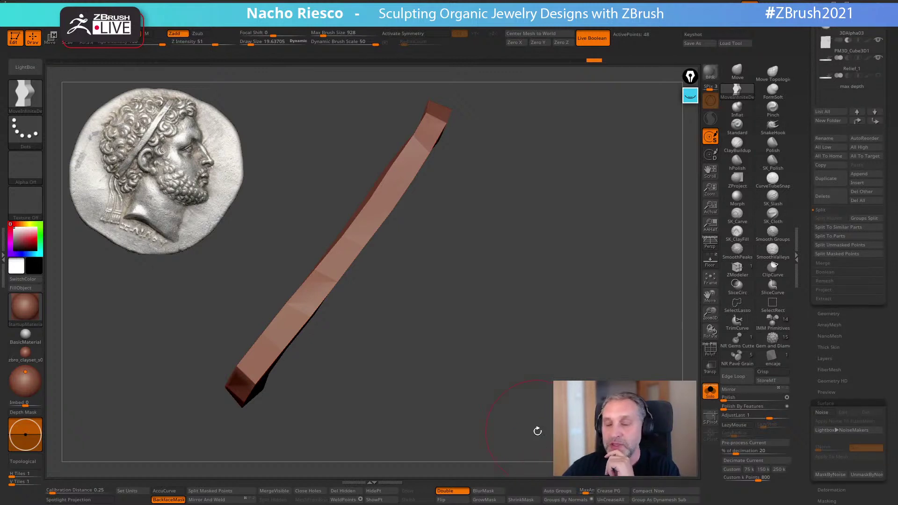
left_click_drag(805, 344, 805, 327)
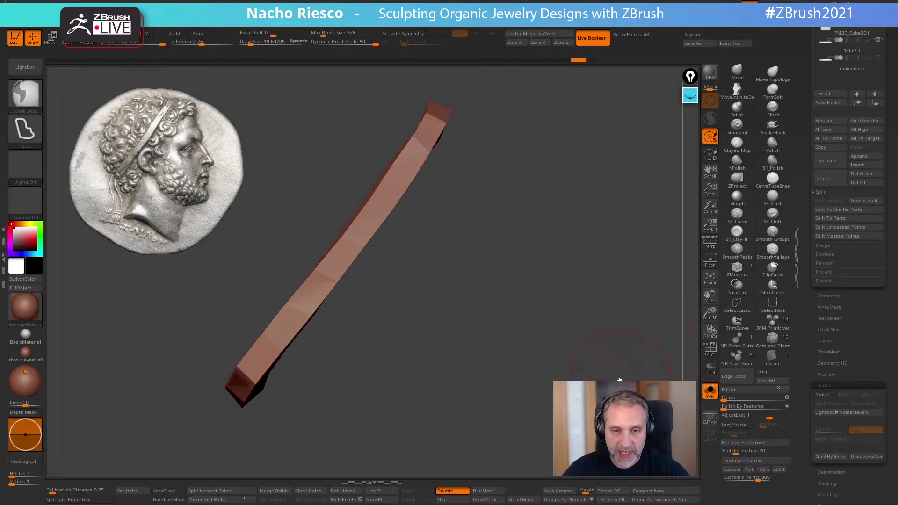
left_click(830, 298)
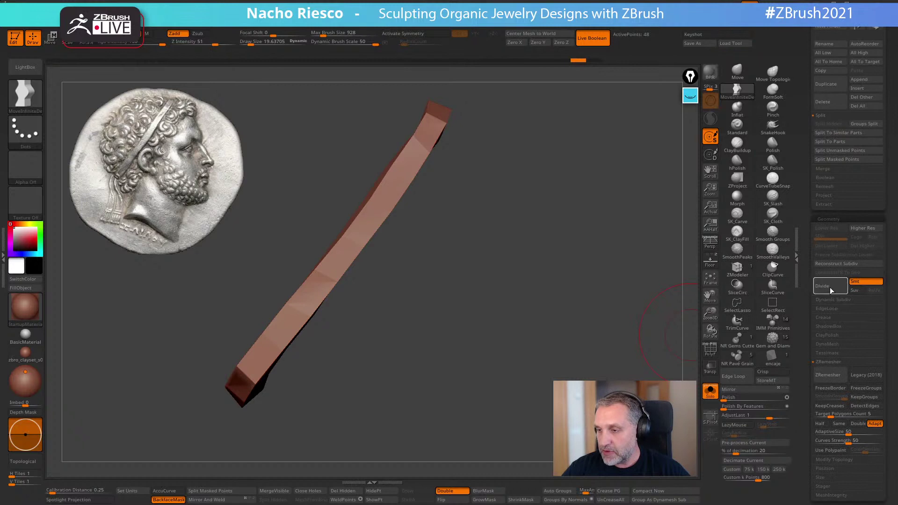
left_click(831, 287)
key("shift+d")
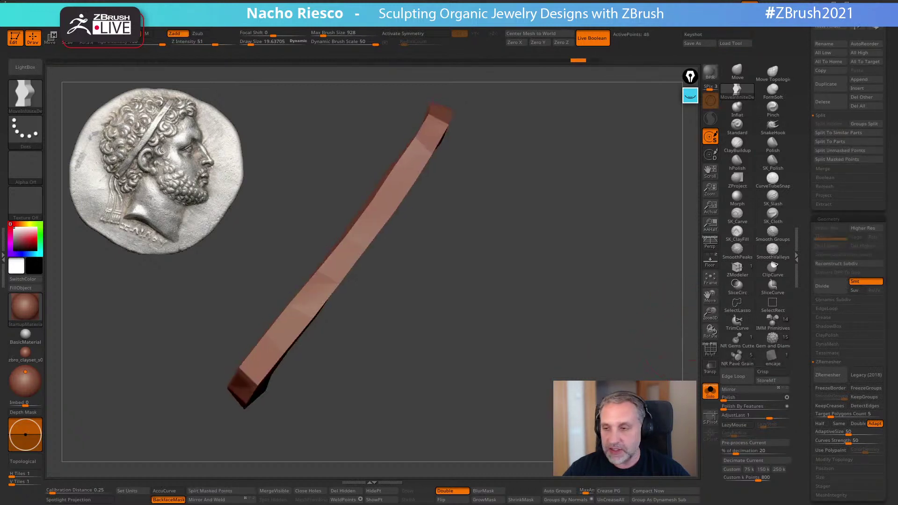
Crease the strip's polygroup borders again, subdivide it to level 4 and bring back the full relief
left_click(710, 347)
left_click_drag(652, 365, 619, 475)
left_click(615, 494)
mouse_move(603, 444)
left_mouse_down()
mouse_move(568, 397)
mouse_move(594, 393)
left_mouse_up()
left_click(829, 288)
left_click(829, 288)
left_click(829, 289)
left_click(709, 348)
left_click(710, 392)
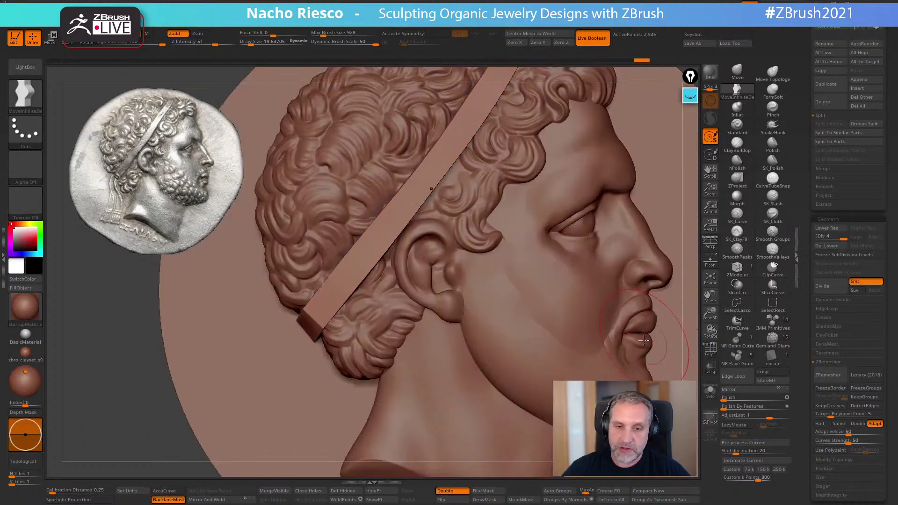
Make the headband strip active again, subdivide it to level 5 and polish its surface
left_click(550, 342, "alt")
left_click_drag(693, 276, 585, 370, "alt")
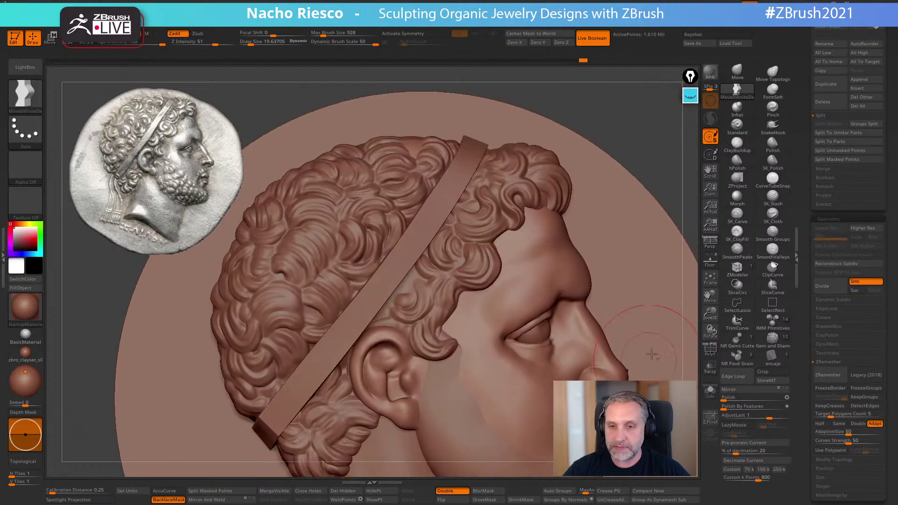
left_click(388, 280, "alt")
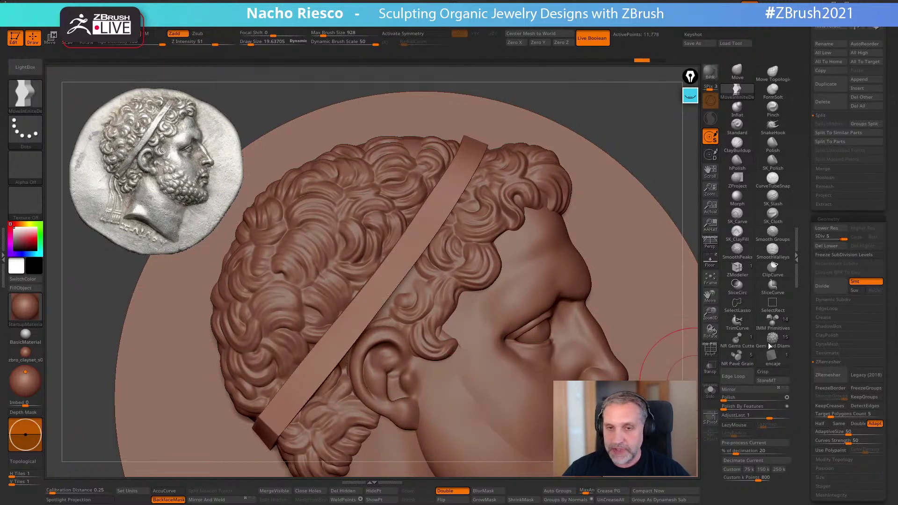
left_click(738, 399)
mouse_move(634, 133)
left_mouse_down("alt")
mouse_move(622, 130)
mouse_move(644, 155)
mouse_move(610, 171)
mouse_move(638, 175)
mouse_move(663, 366)
left_mouse_up("alt")
key("shift+f")
left_click(710, 349)
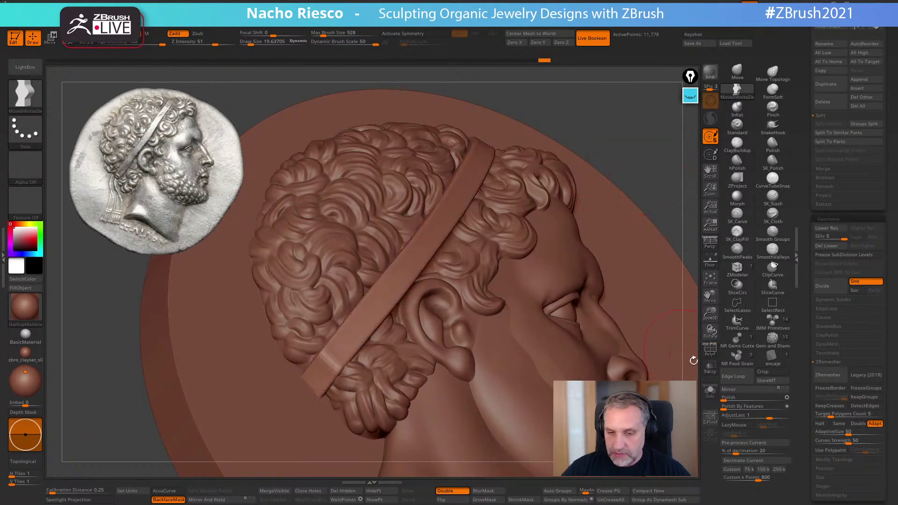
Isolate the headband strip, merge its outer-face polygroups into one and return to the full relief without polyframe
left_click(711, 391)
left_click(710, 349)
left_click_drag(616, 330, 664, 302, "alt")
left_click(397, 271, "ctrl+shift")
left_click_drag(459, 314, 483, 337, "ctrl+shift")
left_click(460, 391, "ctrl+shift")
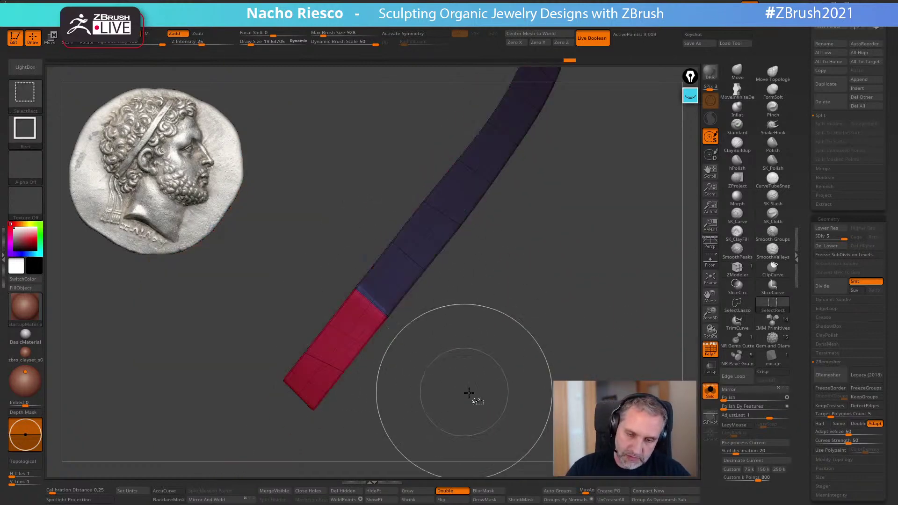
key("ctrl+w")
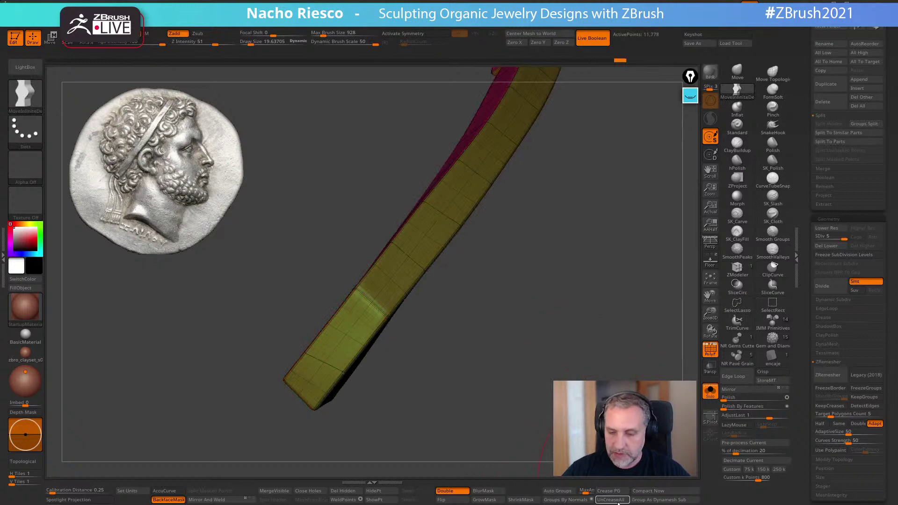
left_click_drag(599, 405, 625, 414)
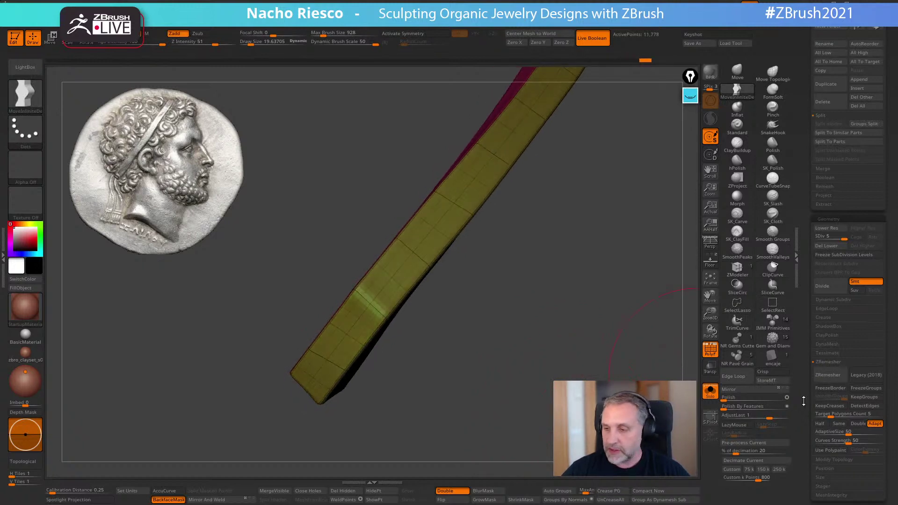
left_click(710, 349)
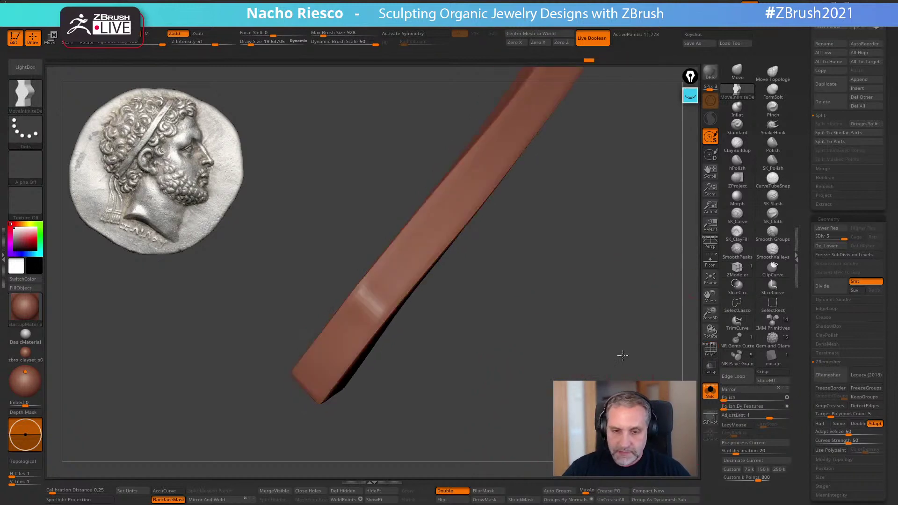
left_click(710, 390)
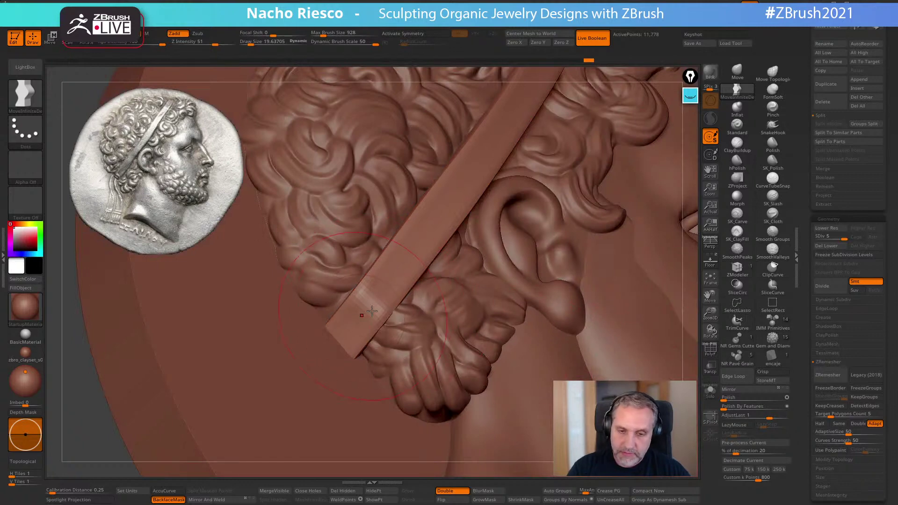
Smooth the headband's bend at the nape with the Polish brush at a draw size of about 16
mouse_move(384, 309)
right_mouse_down()
mouse_move(409, 314)
mouse_move(428, 281)
right_mouse_up()
left_click(773, 145)
key("s")
left_click_drag(386, 306, 357, 312)
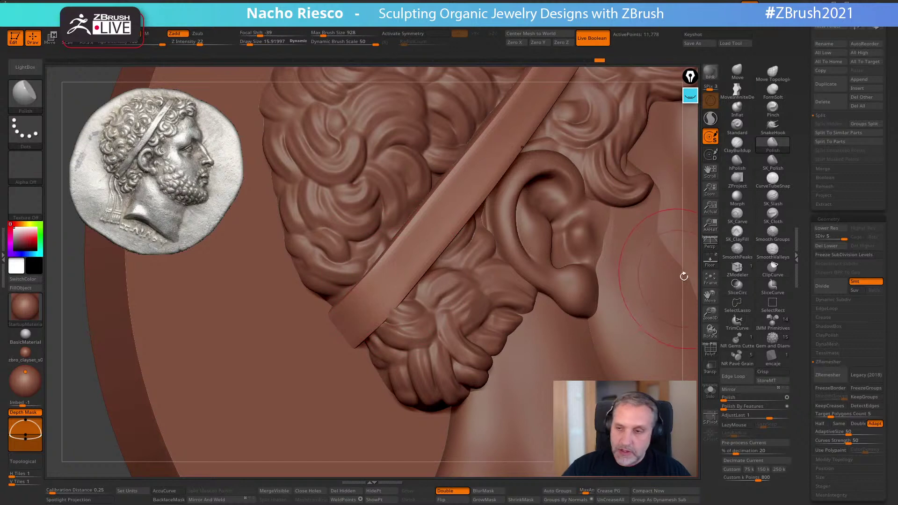
right_click_drag(682, 280, 583, 288)
left_click_drag(352, 320, 423, 278)
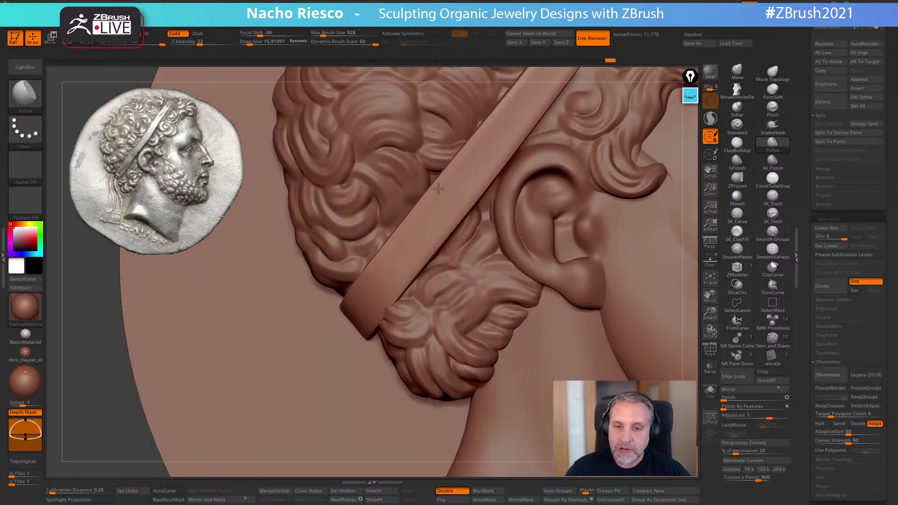
key("f")
right_click_drag(695, 251, 645, 304)
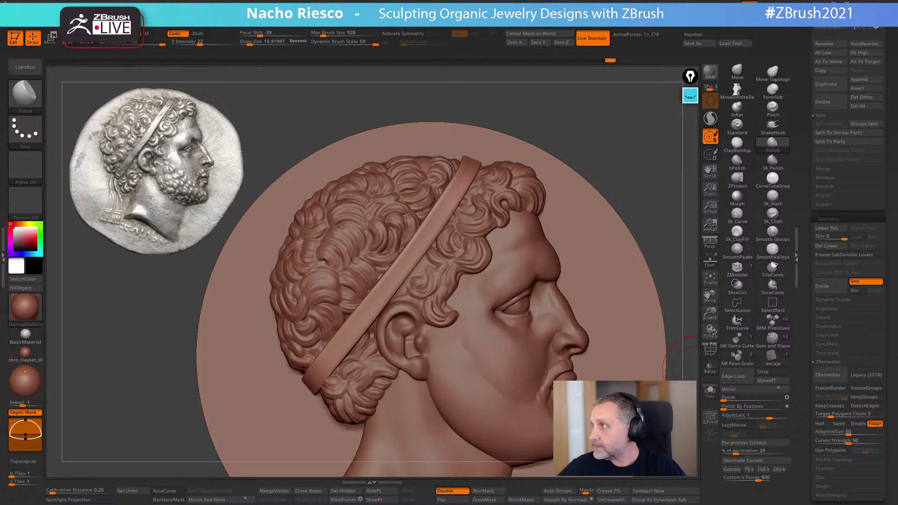
Switch to the photo viewer to show the sandpaper image Papel de Lija3.jpg for Alt + Polish and close it
key("alt+Tab")
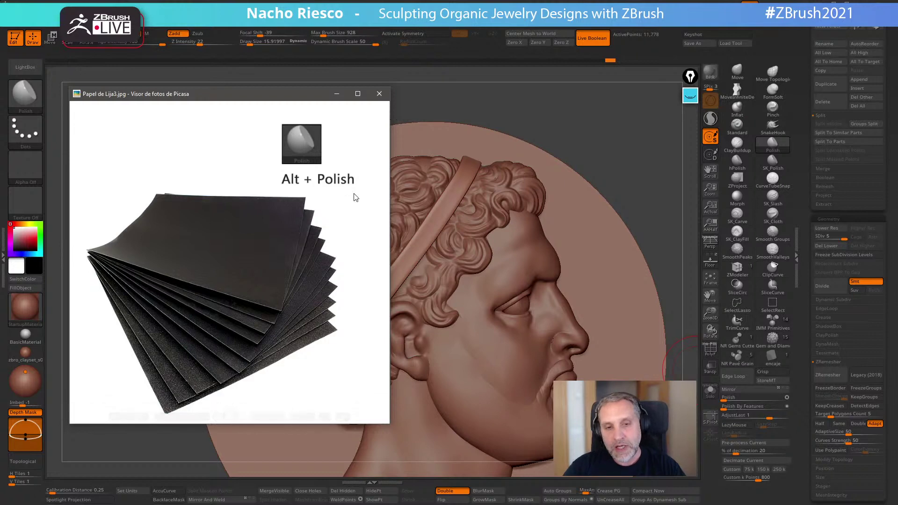
left_click(380, 95)
mouse_move(628, 182)
left_mouse_down()
mouse_move(629, 166)
mouse_move(625, 191)
mouse_move(649, 193)
left_mouse_up()
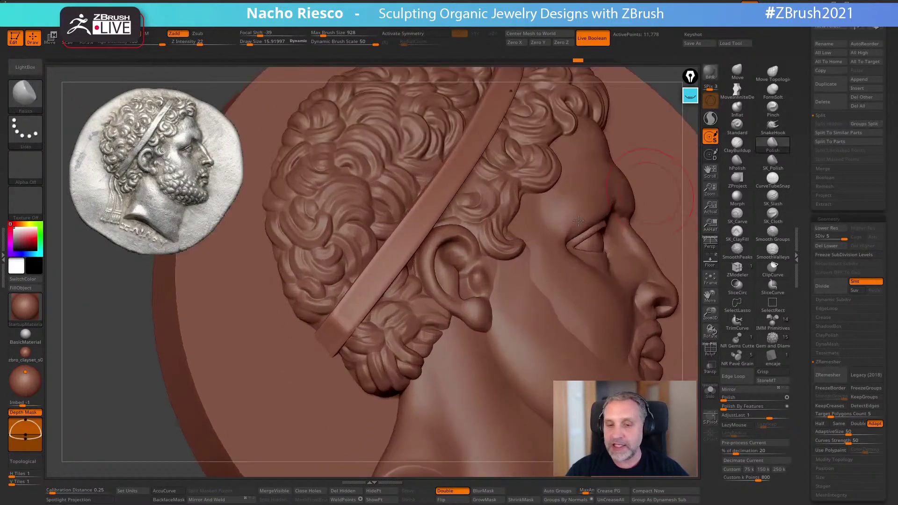
Refine the headband's nape end with the Polish brush at a draw size of about 14
key("s")
key("s")
left_click_drag(341, 324, 338, 324)
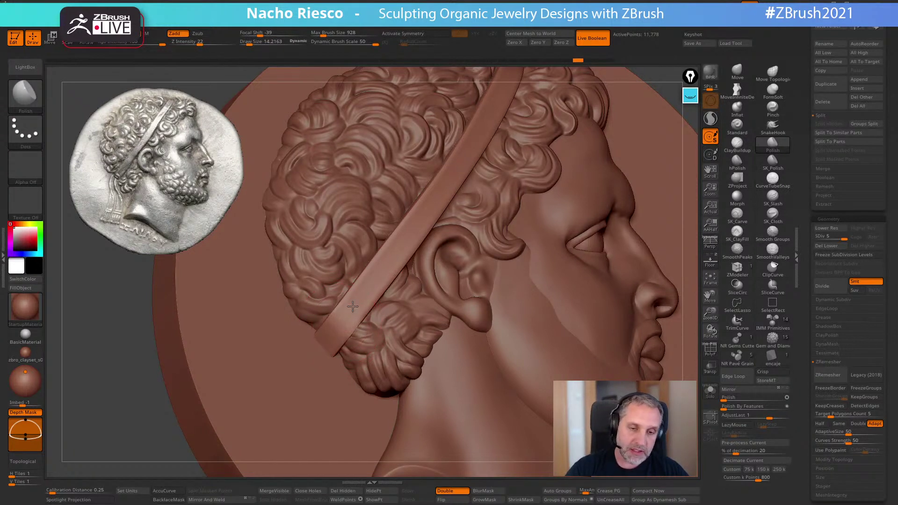
left_click_drag(338, 329, 331, 337)
right_click_drag(568, 203, 481, 245)
right_click_drag(496, 164, 449, 299, "alt")
right_click_drag(602, 126, 631, 150)
right_click_drag(612, 230, 585, 199, "shift")
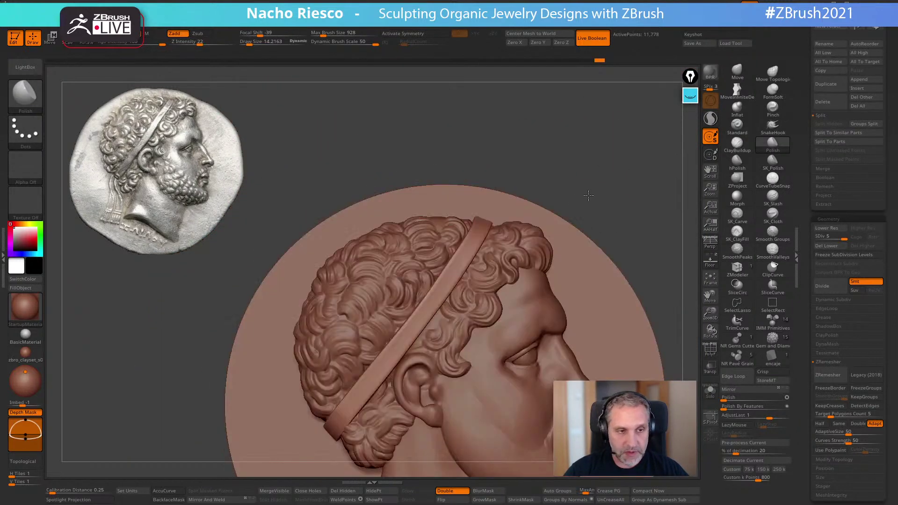
right_click_drag(593, 147, 554, 239, "ctrl")
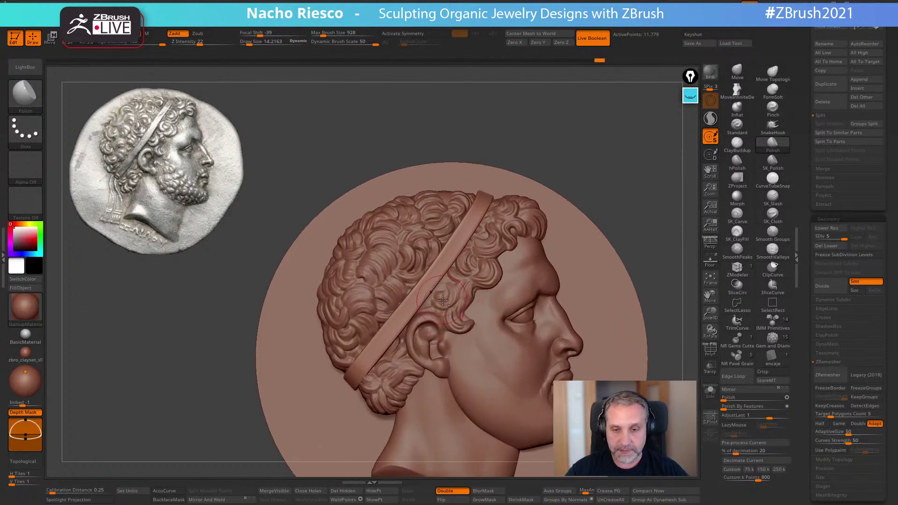
Adjust the headband's fit around the head with the Move brush at a draw size of about 51
mouse_move(624, 177)
right_mouse_down()
mouse_move(584, 182)
mouse_move(598, 180)
right_mouse_up()
left_click(737, 73)
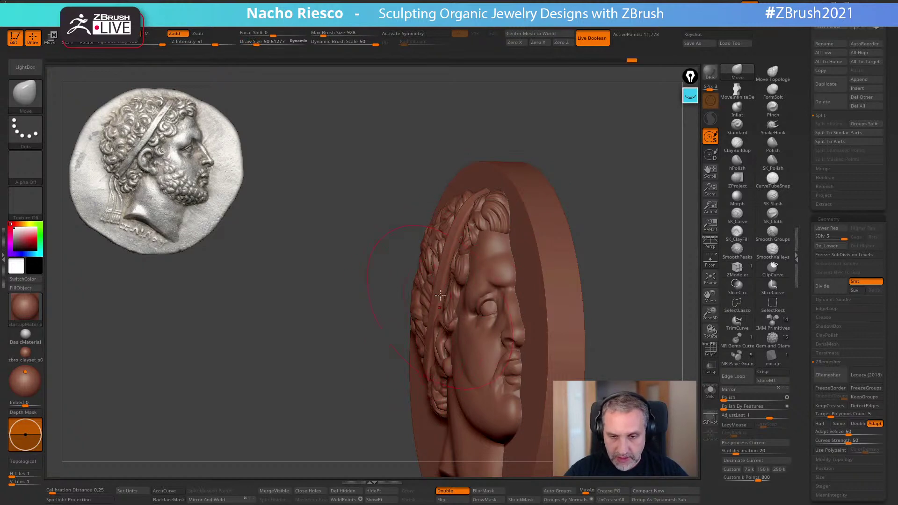
right_click_drag(611, 212, 591, 237)
mouse_move(429, 320)
right_mouse_down()
mouse_move(598, 180)
mouse_move(590, 176)
mouse_move(615, 182)
mouse_move(377, 368)
right_mouse_up()
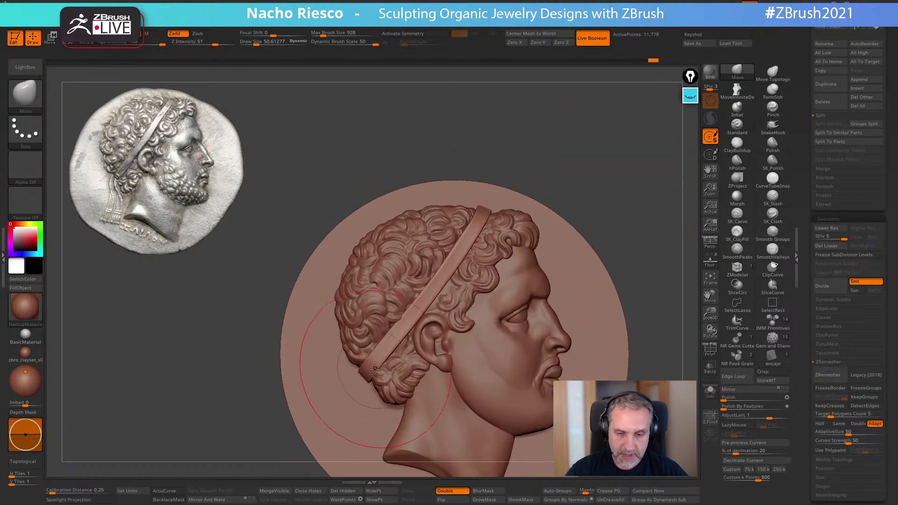
right_click_drag(606, 199, 602, 230, "ctrl")
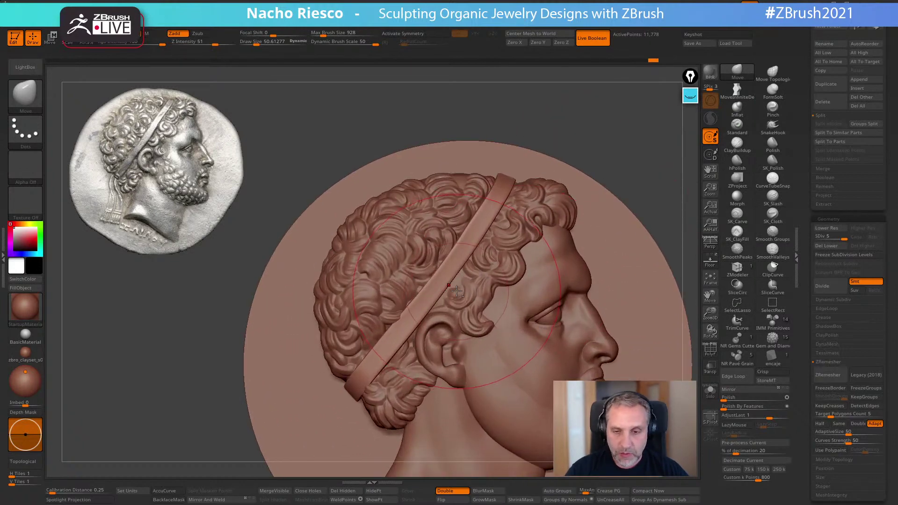
Select the hair and nudge the curls beside the headband with the Move brush at draw sizes of about 24 and 18
left_click(455, 294, "alt")
key("s")
left_click_drag(452, 297, 451, 296)
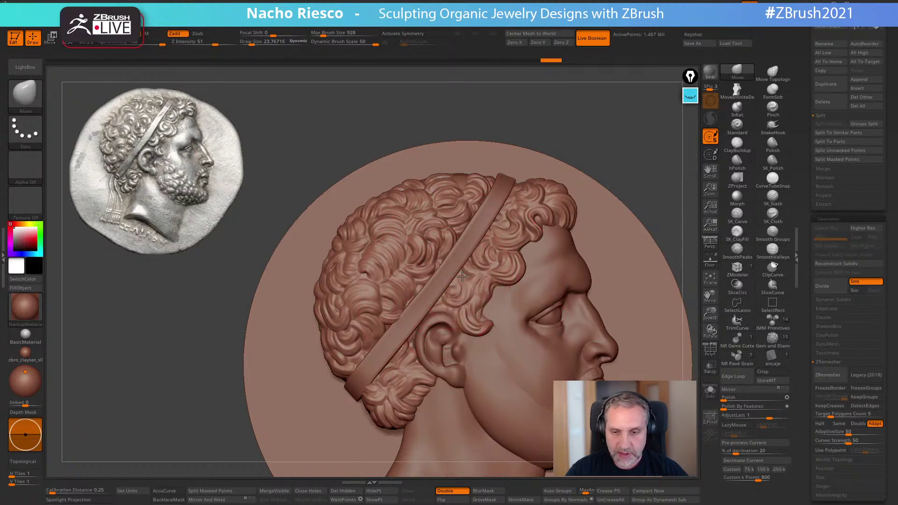
key("s")
mouse_move(486, 269)
left_mouse_down()
mouse_move(476, 257)
mouse_move(512, 240)
left_mouse_up()
key("s")
key("s")
left_click_drag(644, 145, 609, 194, "alt")
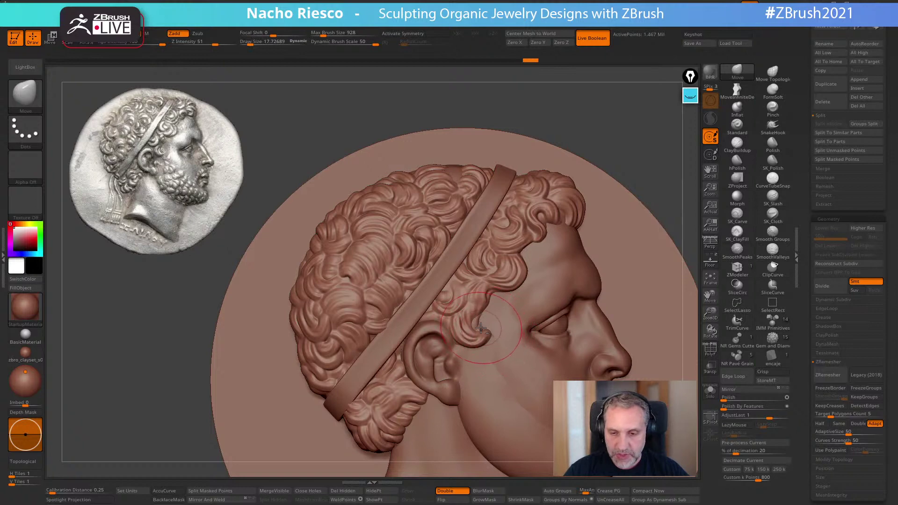
key("shift+d")
left_click_drag(480, 330, 483, 334)
key("ctrl+z")
key("ctrl+z")
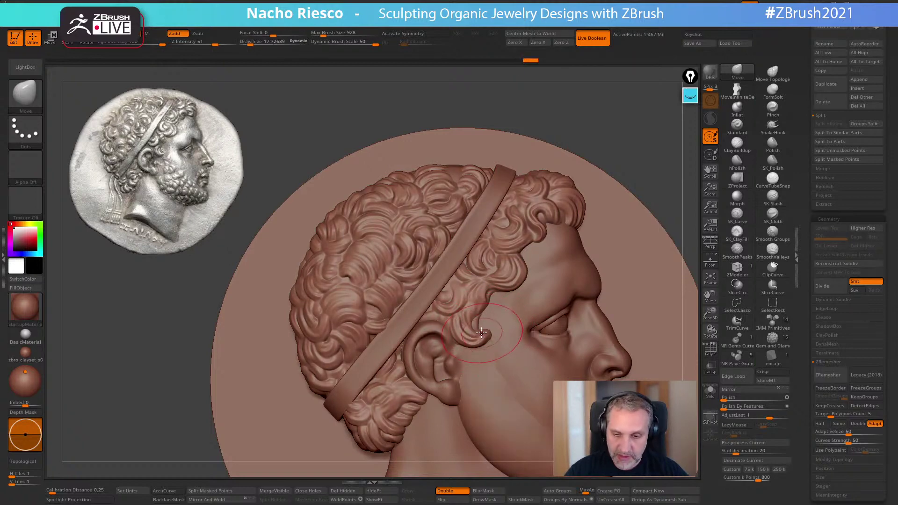
Reshape the tip of the sideburn curl with the Move brush, reducing the draw size to about 11
left_click_drag(482, 330, 484, 333)
key("s")
left_click(483, 333)
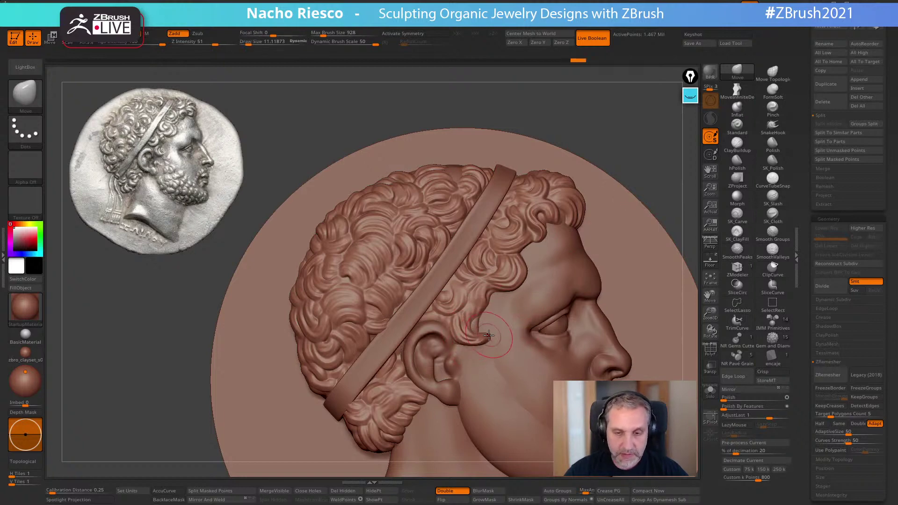
Refine the sideburn curl's tip against the coin reference with the Move brush at a draw size of about 2, hiding the reference when done
left_click(711, 265)
mouse_move(479, 337)
right_mouse_down("alt")
mouse_move(478, 353)
mouse_move(531, 411)
right_mouse_up("alt")
key("s")
left_click_drag(469, 333, 465, 333)
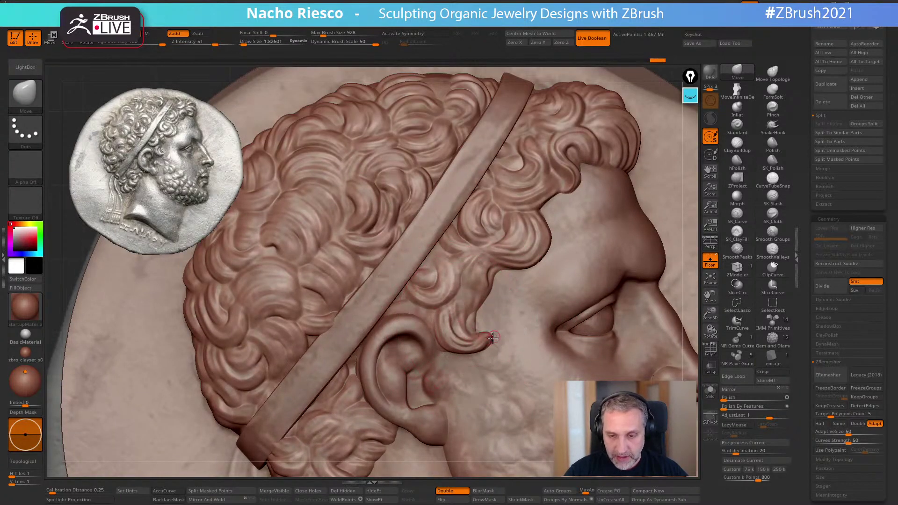
left_click_drag(493, 345, 491, 343)
left_click(711, 280)
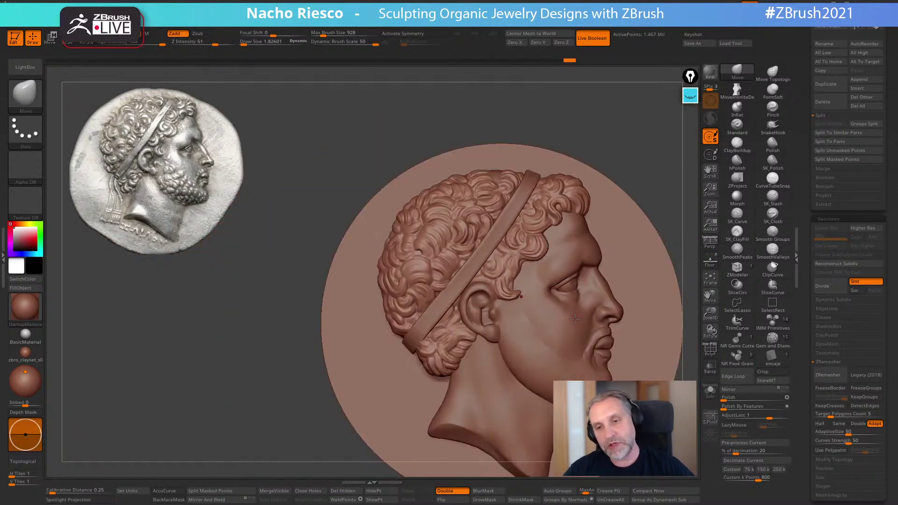
Select the headband, lower it to subdivision level 1 and isolate it to examine its base mesh
left_click_drag(629, 171, 627, 125, "alt")
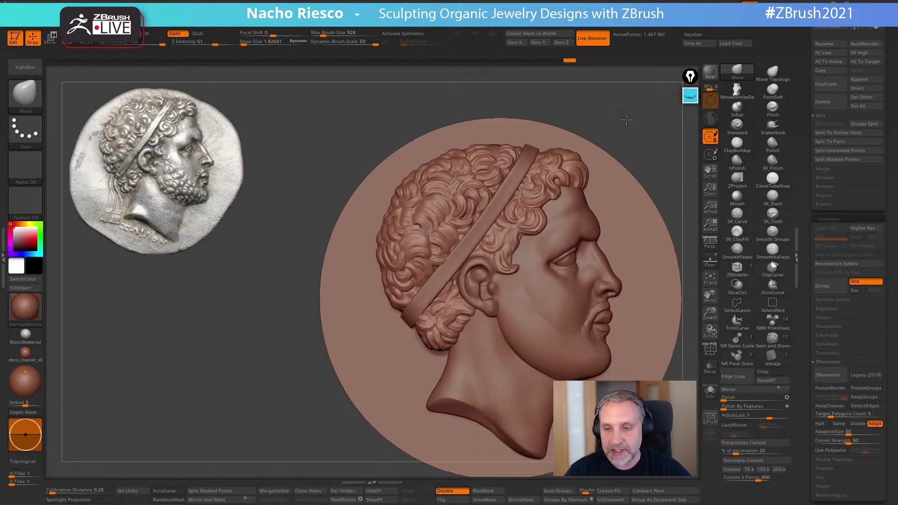
right_click_drag(412, 314, 438, 229, "ctrl")
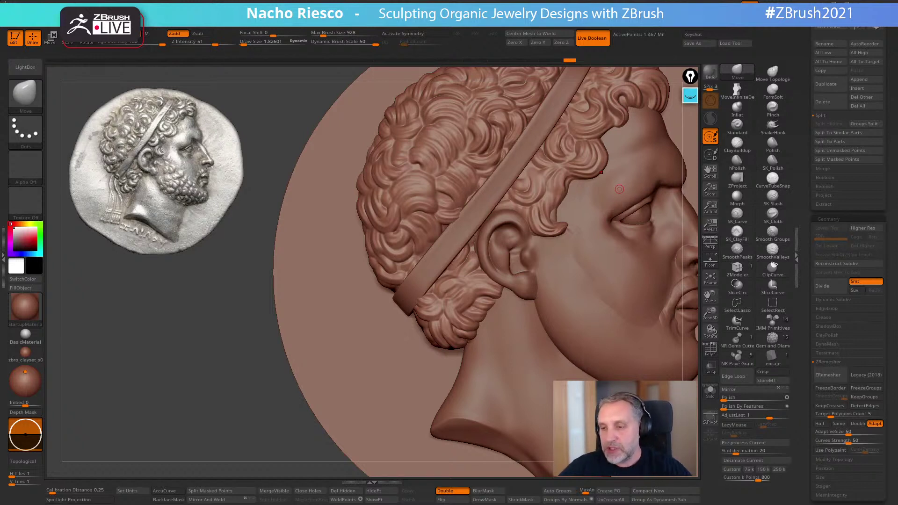
left_click(835, 263)
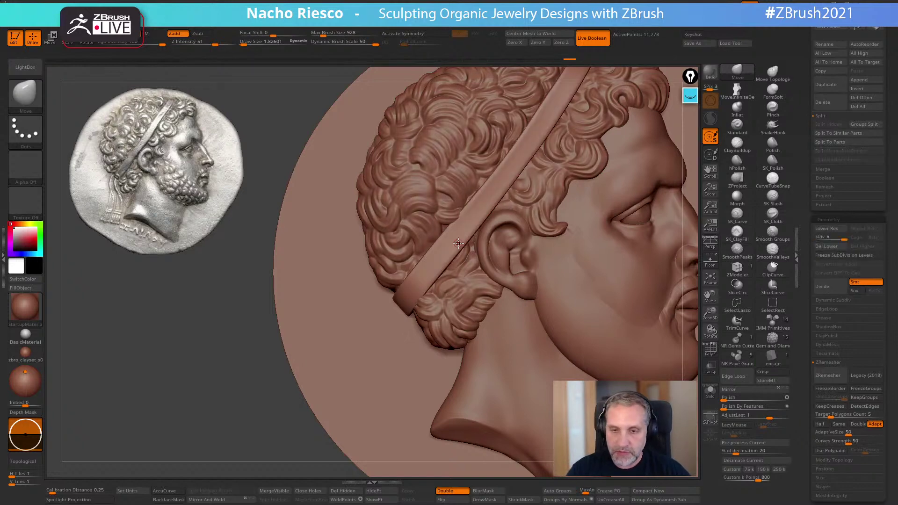
left_click_drag(842, 237, 816, 237)
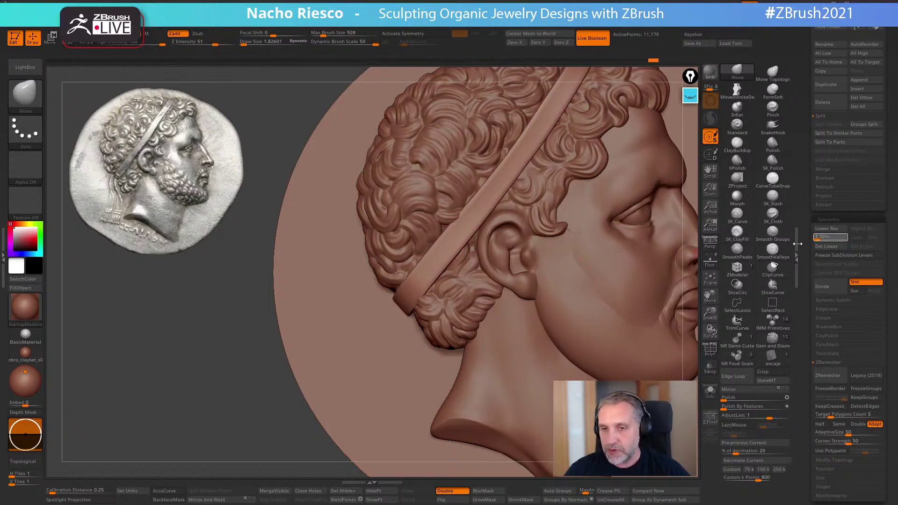
left_click(710, 390)
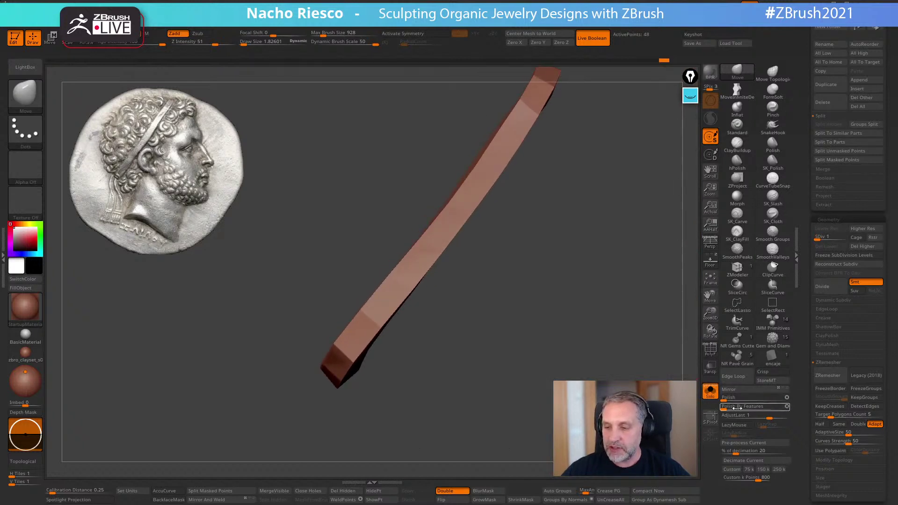
left_click_drag(732, 406, 739, 408)
mouse_move(519, 421)
left_mouse_down()
mouse_move(477, 414)
mouse_move(516, 421)
left_mouse_up()
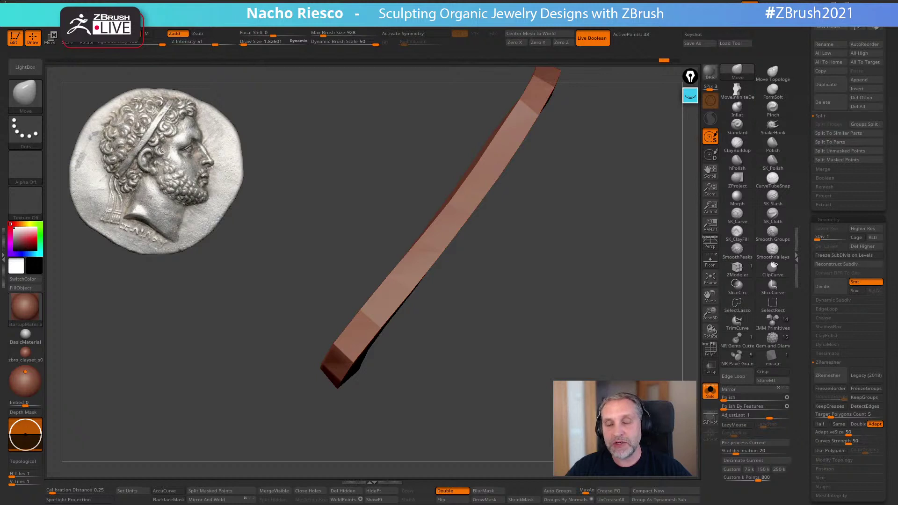
left_click_drag(508, 411, 515, 407)
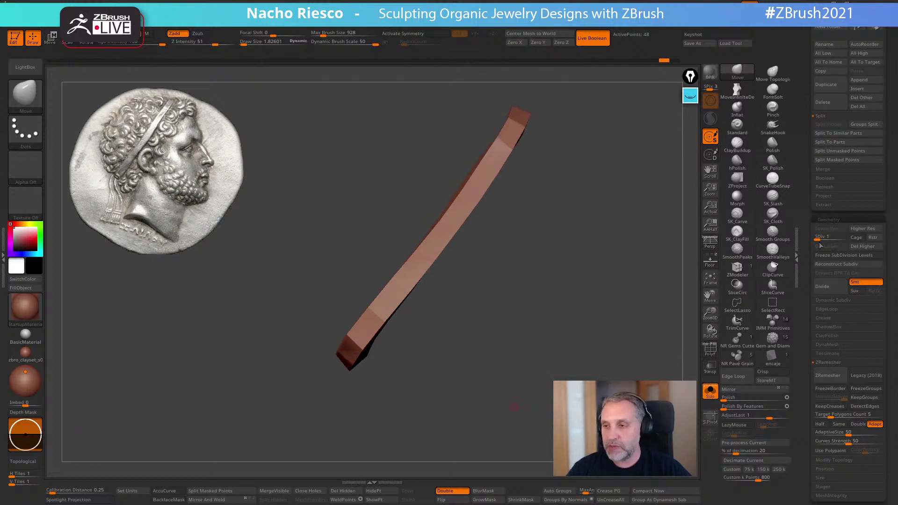
Return the headband to subdivision level 5 and show the full relief again
left_click_drag(836, 238, 847, 239)
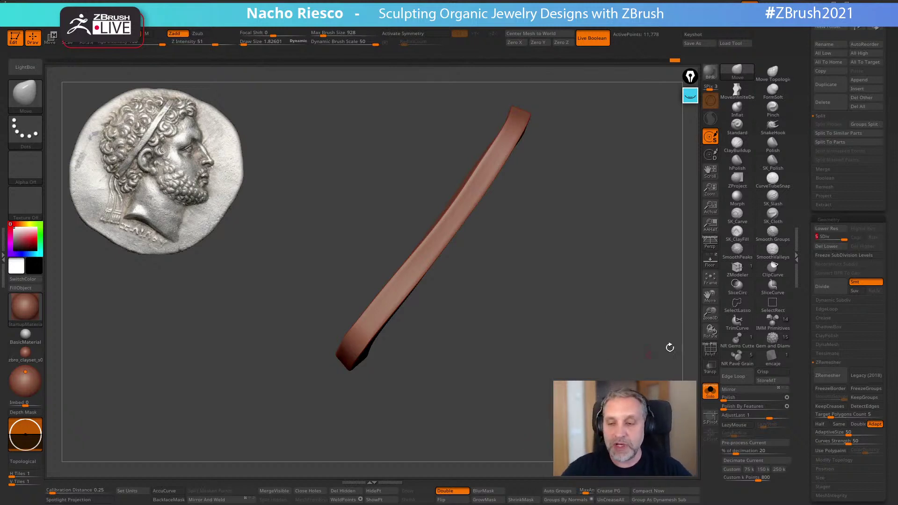
left_click(710, 392)
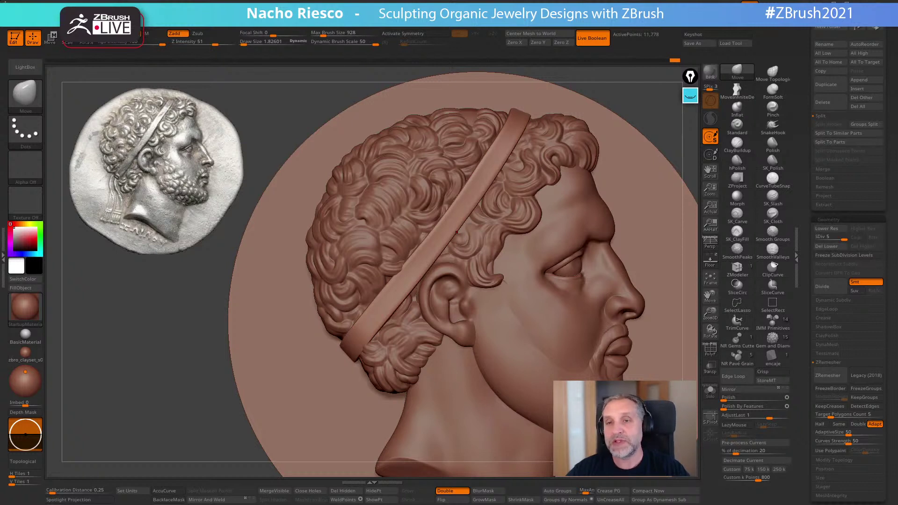
mouse_move(672, 144)
left_mouse_down()
mouse_move(684, 148)
mouse_move(675, 158)
mouse_move(677, 125)
left_mouse_up()
left_click_drag(665, 217, 643, 170, "alt")
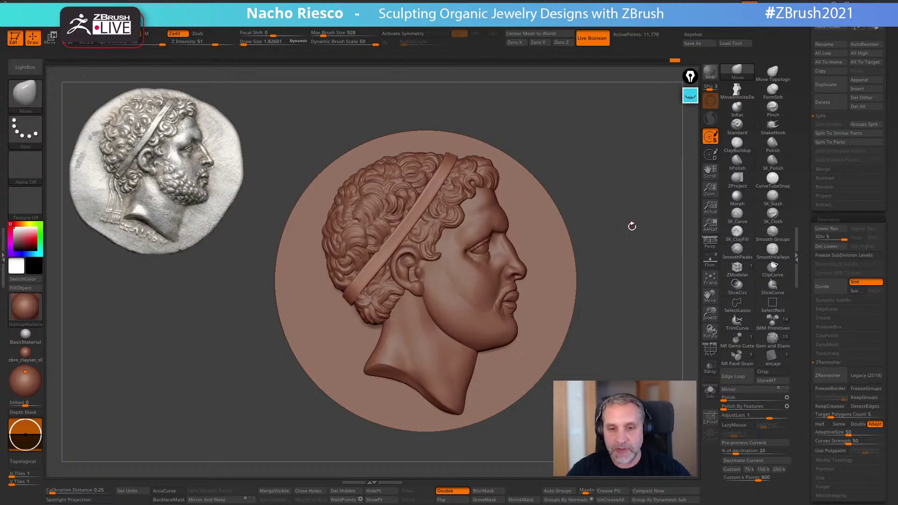
left_click_drag(627, 229, 650, 230, "alt")
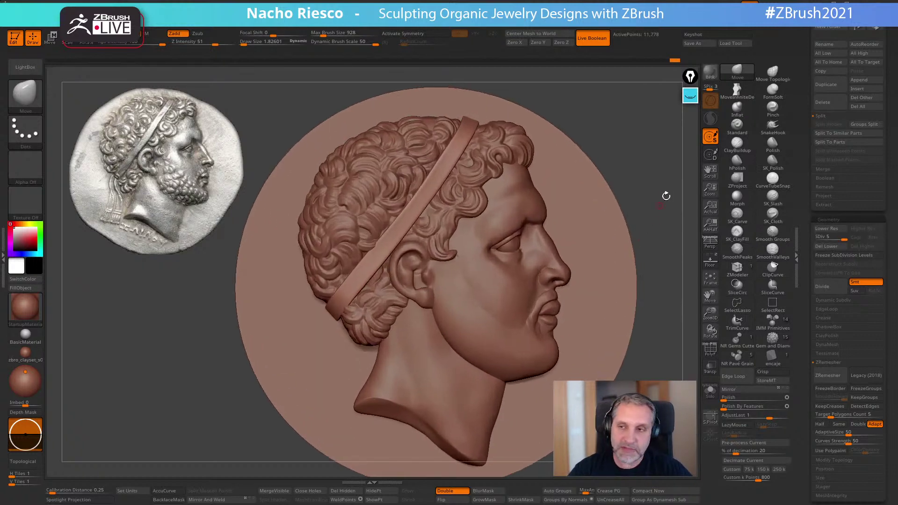
Adjust the headband with the Move brush at draw sizes of about 57 and 47, checking it from the relief's edge
key("s")
left_click_drag(348, 292, 364, 292)
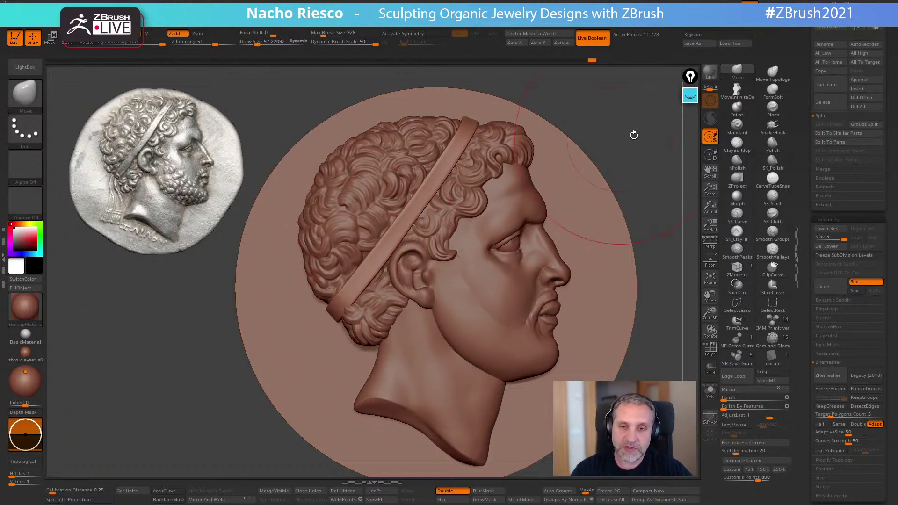
left_click_drag(622, 137, 556, 187, "shift")
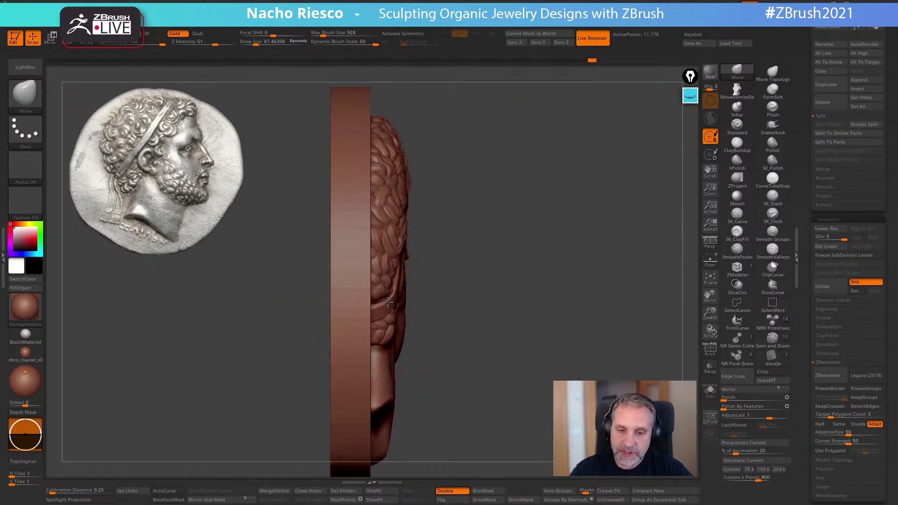
right_click_drag(371, 315, 439, 253, "shift")
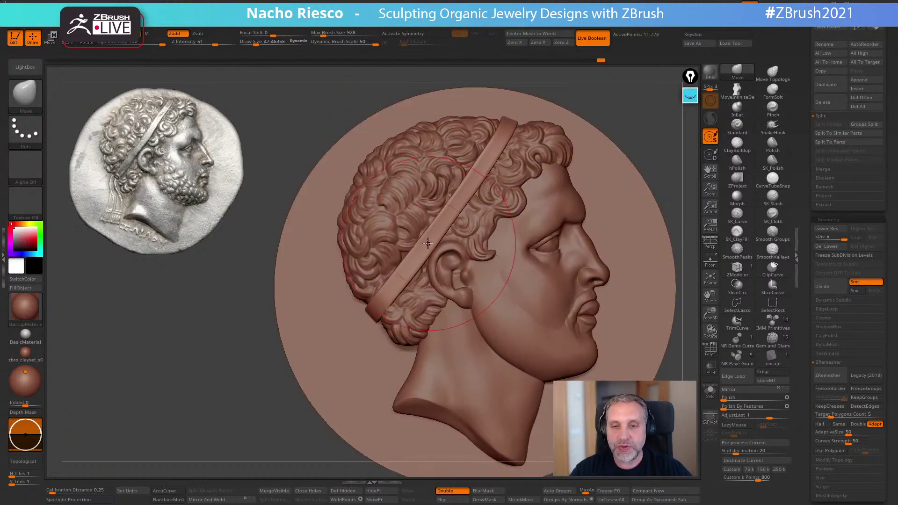
Shift the headband's middle section with the MoveInfiniteDepth brush at a draw size of about 41
left_click(169, 500)
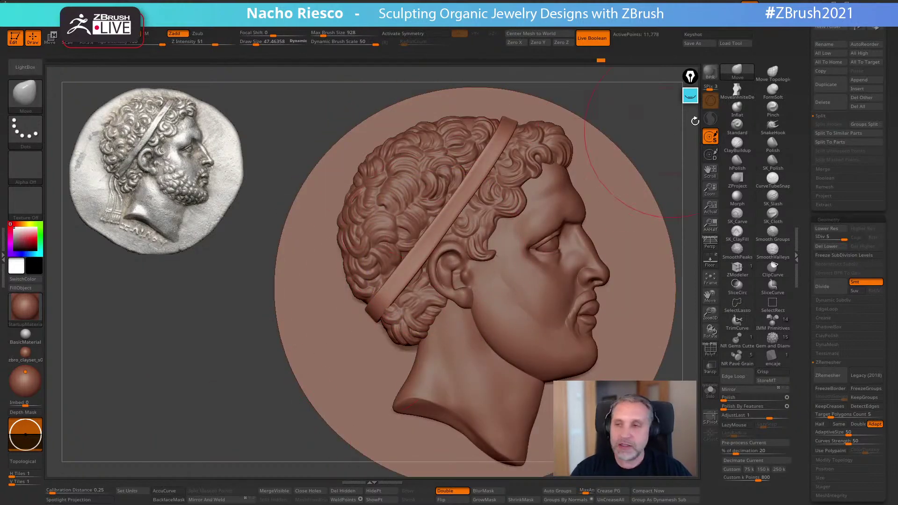
left_click(737, 91)
key("s")
left_click_drag(445, 221, 463, 196)
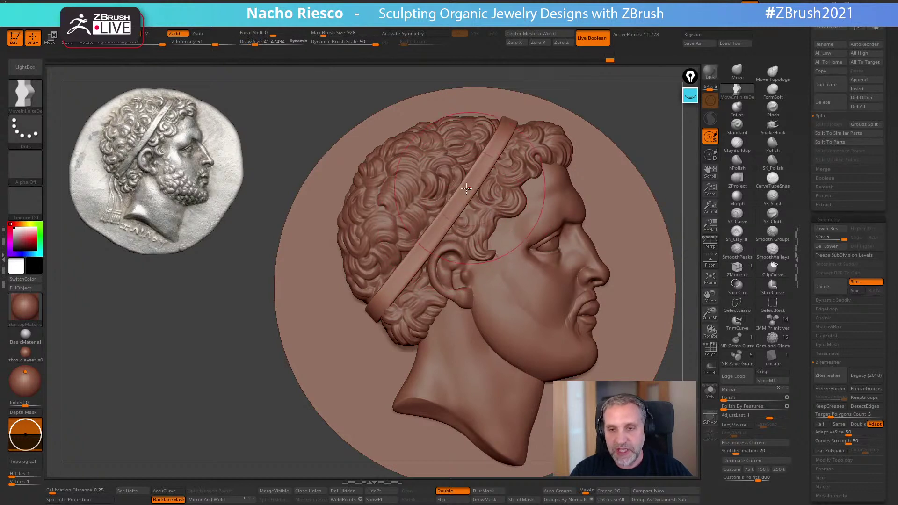
left_click_drag(655, 121, 629, 140)
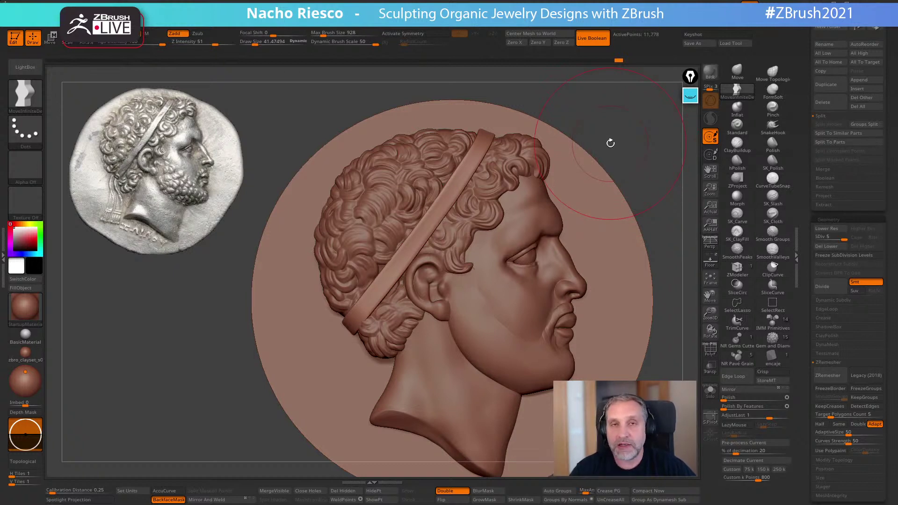
left_click_drag(613, 149, 598, 207, "alt")
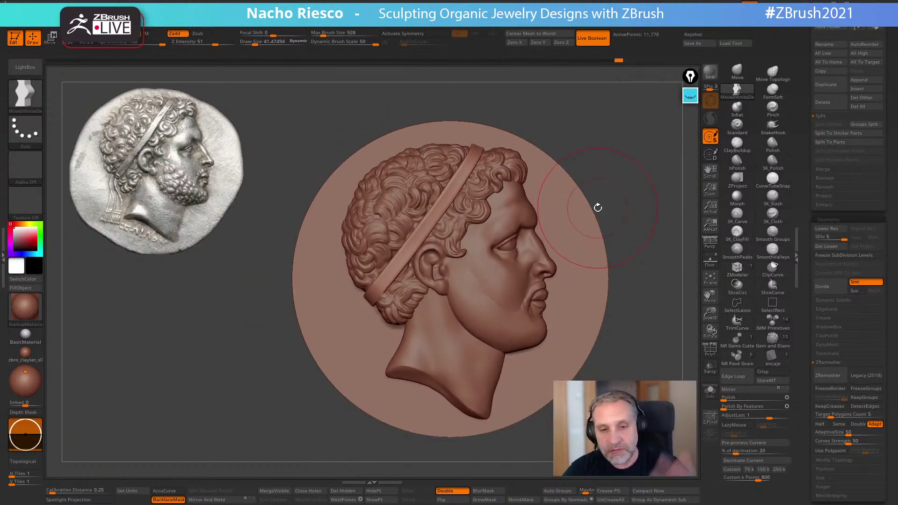
mouse_move(638, 194)
left_mouse_down("alt")
mouse_move(633, 225)
mouse_move(548, 297)
left_mouse_up("alt")
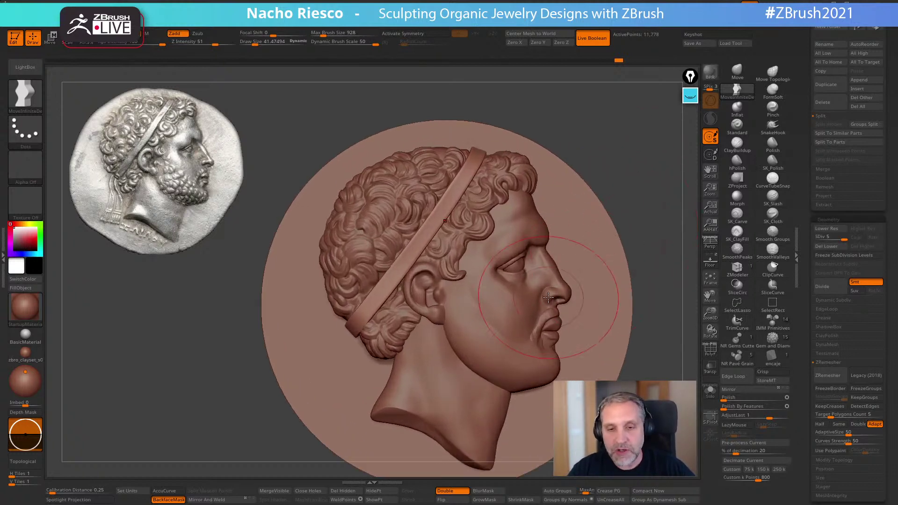
Select the face with its ear and switch to the Move brush at a draw size of about 22
left_click_drag(647, 196, 697, 253, "alt")
left_click_drag(730, 401, 721, 397)
left_click_drag(661, 185, 615, 221)
left_click(392, 325, "alt")
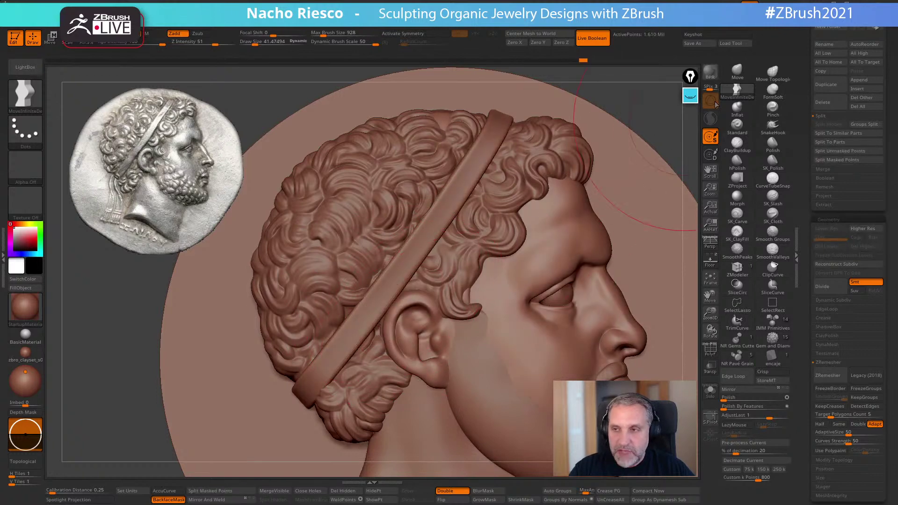
left_click(737, 71)
key("s")
left_click_drag(473, 307, 468, 307)
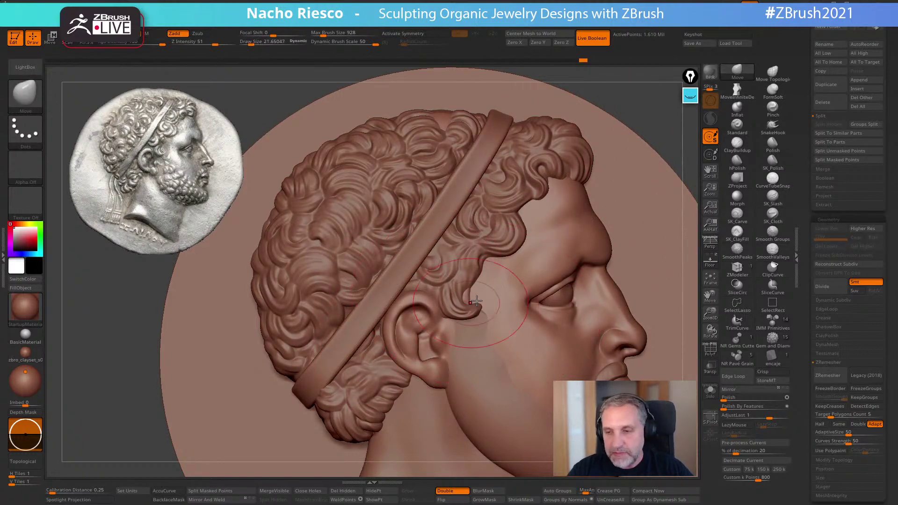
Show the coin reference through the relief and match the ear's outline to it with the Move brush at draw sizes of about 11 and 22
left_click(710, 262)
key("s")
left_click_drag(398, 322, 376, 314)
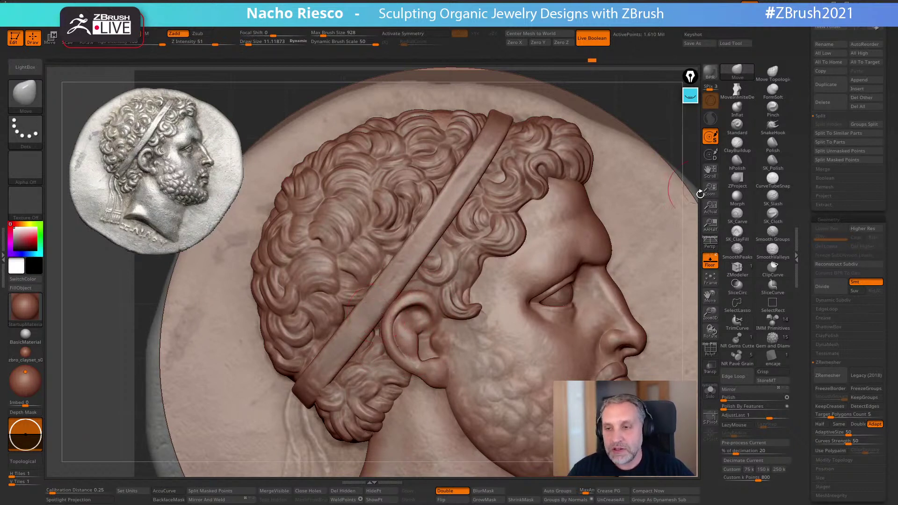
key("s")
left_click_drag(412, 302, 415, 302)
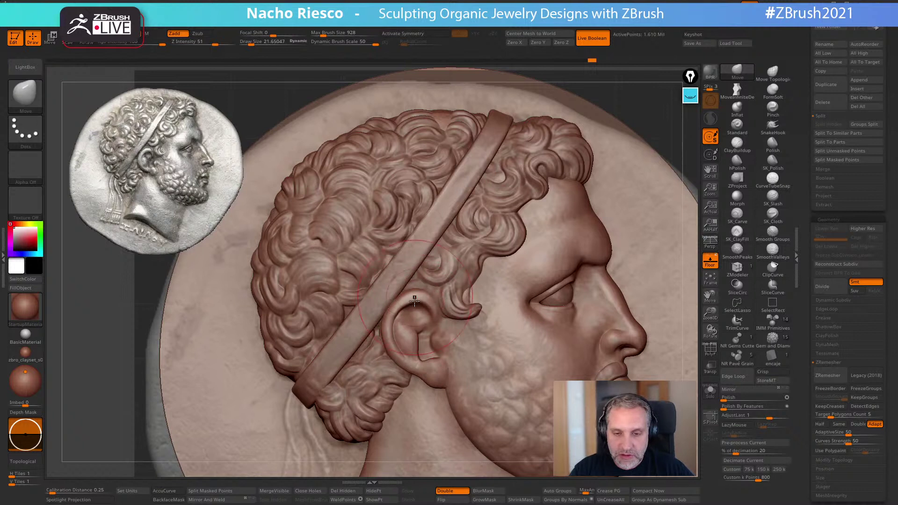
Reshape the earlobe and the inner ear above it with the Move brush at draw sizes of about 8 and 7
key("s")
mouse_move(421, 372)
left_mouse_down()
mouse_move(412, 371)
mouse_move(447, 370)
mouse_move(444, 378)
left_mouse_up()
key("s")
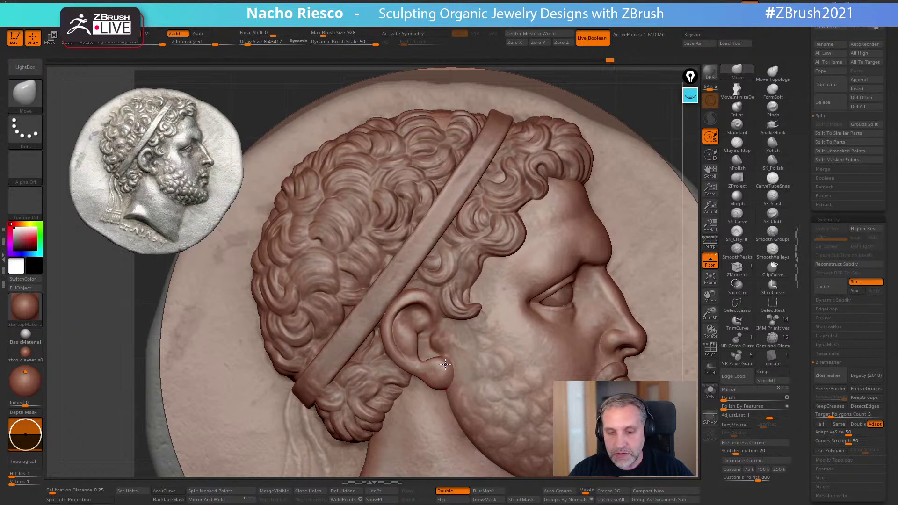
key("s")
key("s")
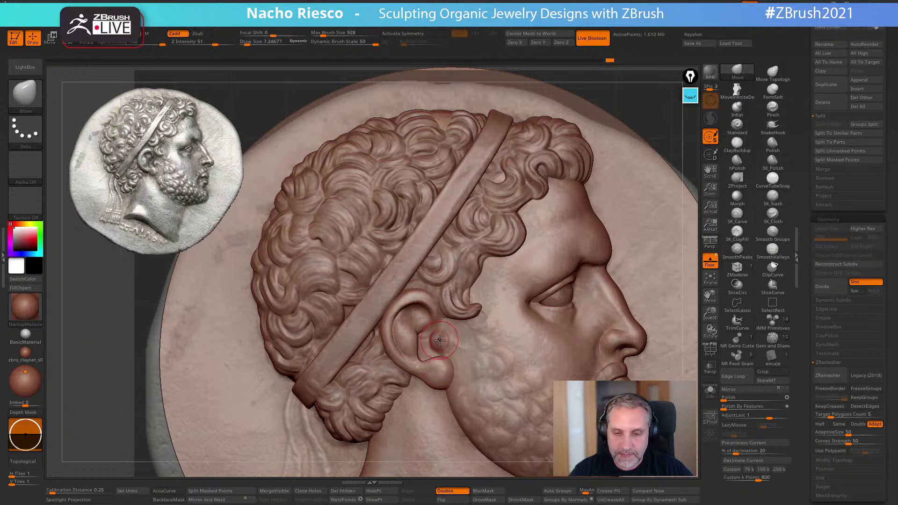
Reshape the ear's inner folds and rim with the Move brush at draw sizes of about 14, 11 and 8
key("s")
left_click_drag(448, 338, 433, 309)
key("s")
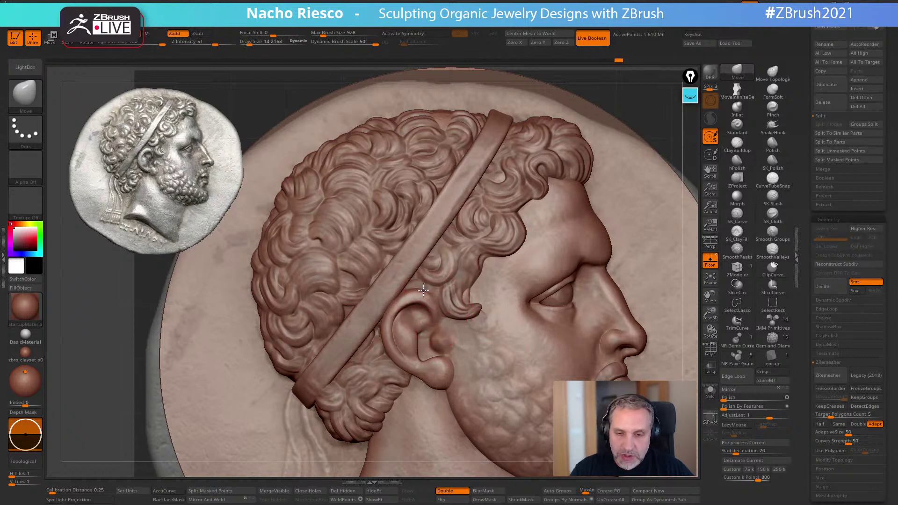
key("s")
left_click_drag(418, 311, 420, 310)
left_click_drag(413, 329, 409, 328)
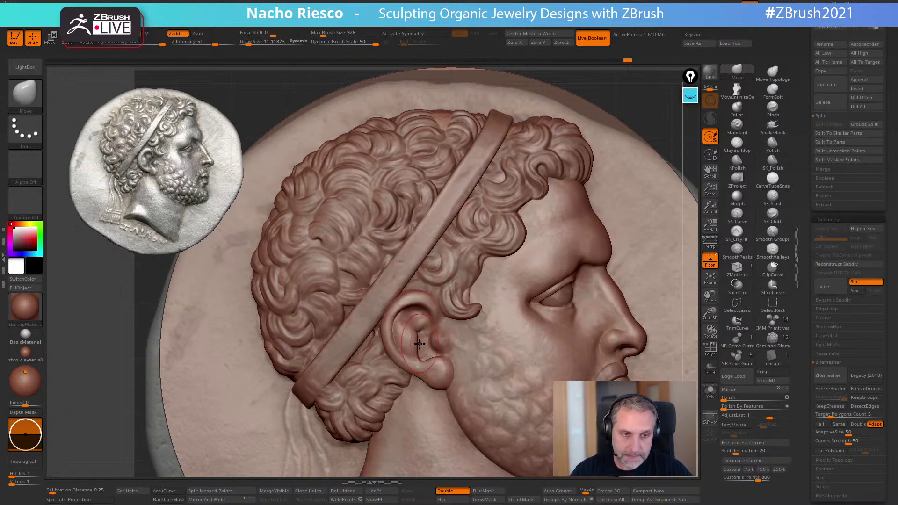
key("s")
left_click_drag(423, 358, 423, 377)
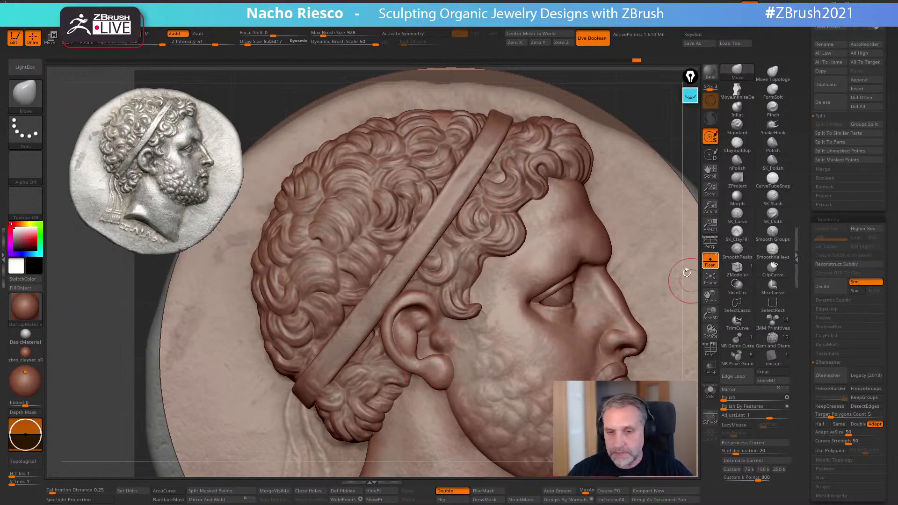
Examine the head with the coin reference hidden and shown, comparing the ear and the area behind the neck
left_click(709, 265)
mouse_move(537, 235)
right_mouse_down()
mouse_move(616, 143)
mouse_move(618, 122)
mouse_move(248, 250)
right_mouse_up()
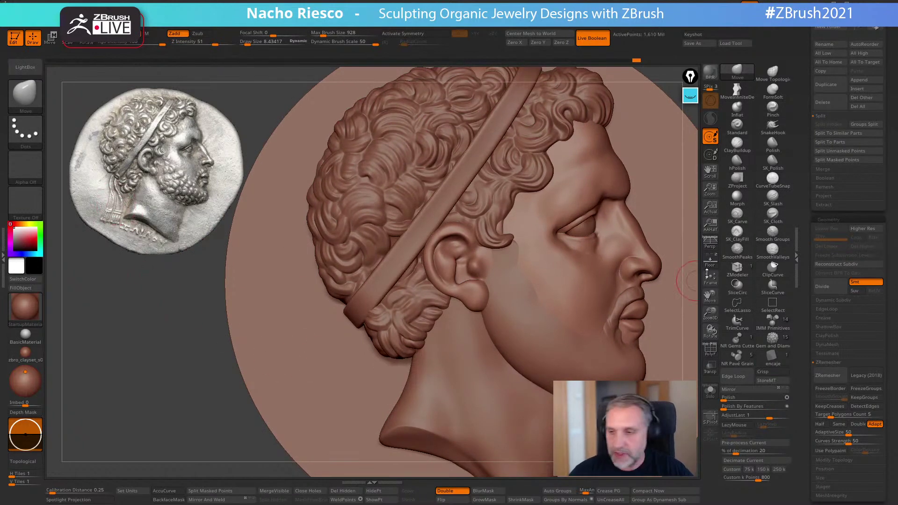
left_click(710, 260)
key("d")
right_click_drag(405, 316, 432, 202, "alt")
key("d")
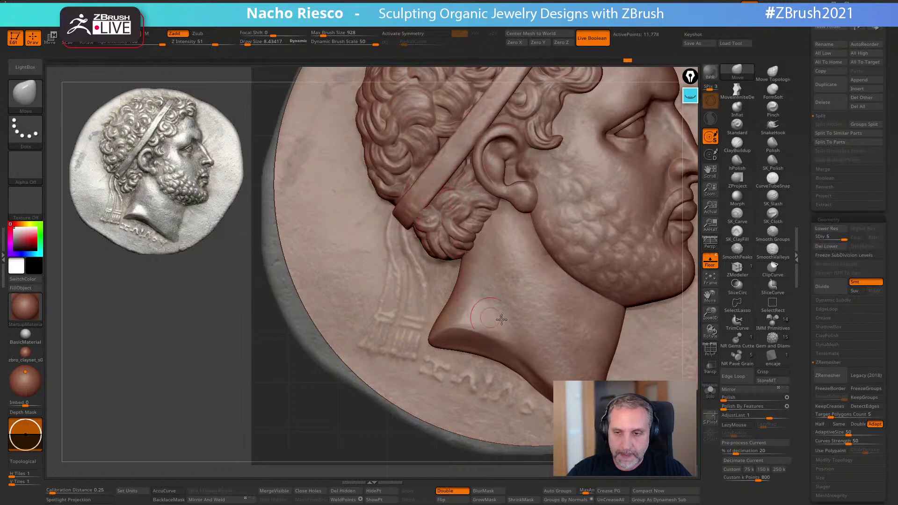
key("d")
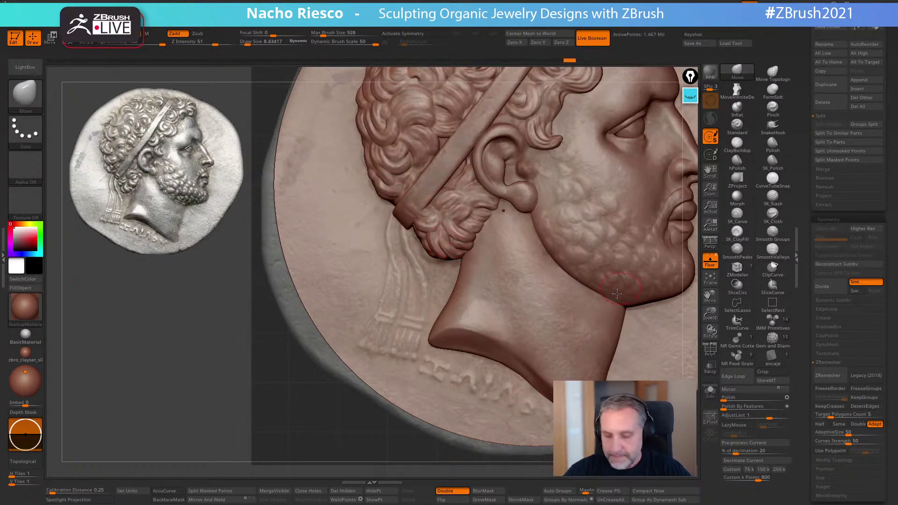
Insert a cube behind the neck with the IMM Primitives brush, over the coin's hanging ribbon
key("b")
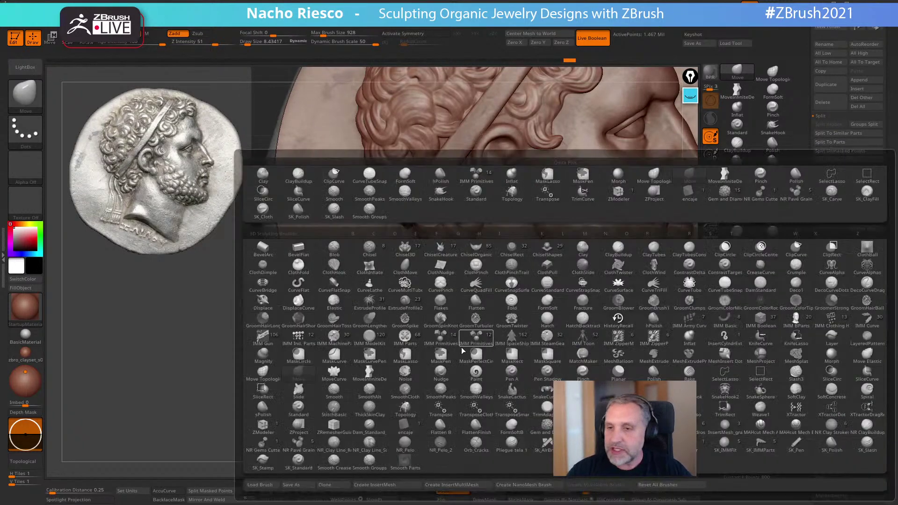
left_click(512, 194)
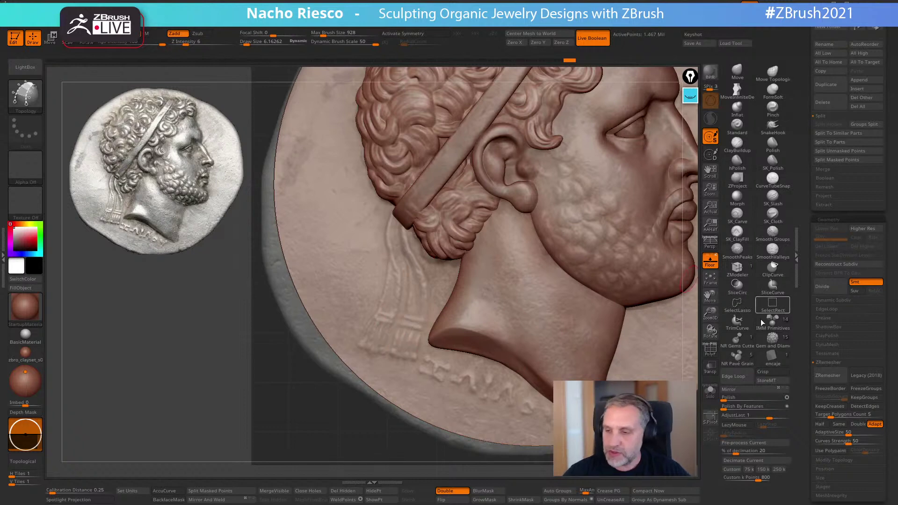
left_click(773, 325)
left_click_drag(84, 218, 262, 281)
scroll(65, 187, "up", 6)
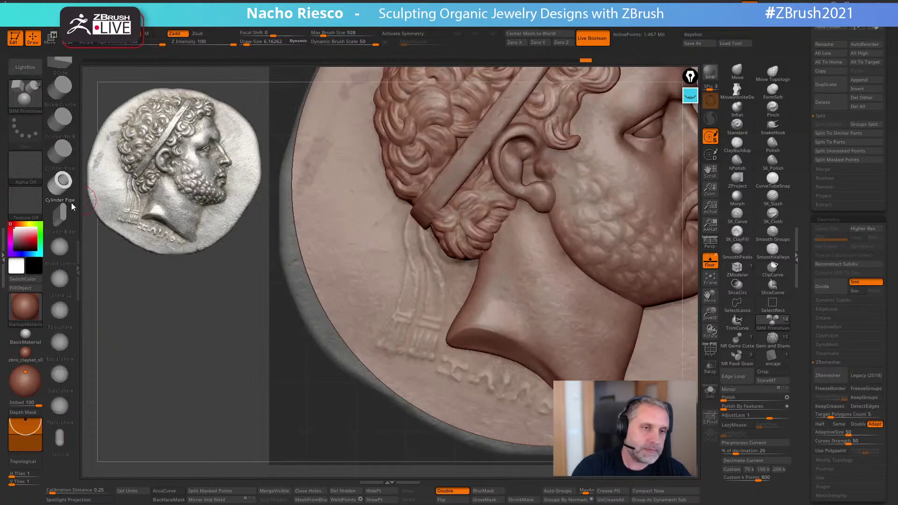
left_click_drag(435, 310, 428, 330)
left_click_drag(238, 405, 304, 417)
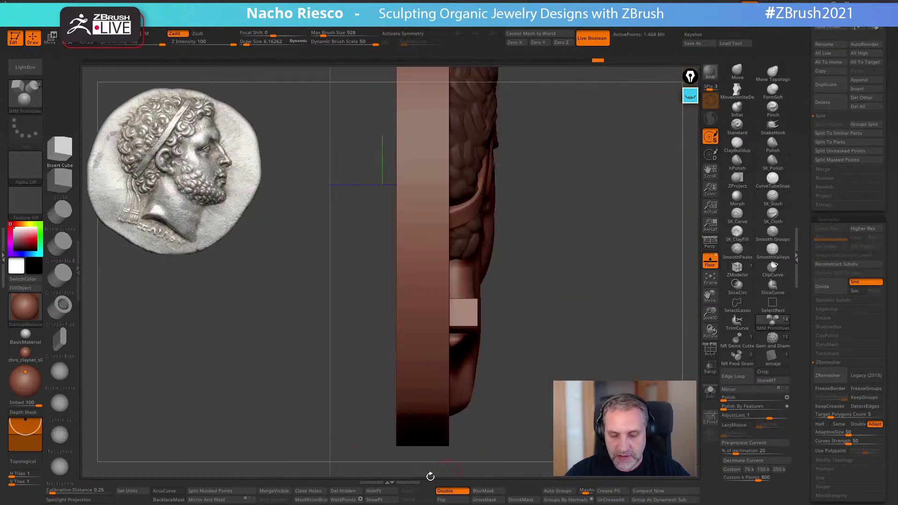
Split the inserted cube into its own subtool, then flatten and tilt it as a thin strip over the coin's ribbon
left_click(221, 489)
key("w")
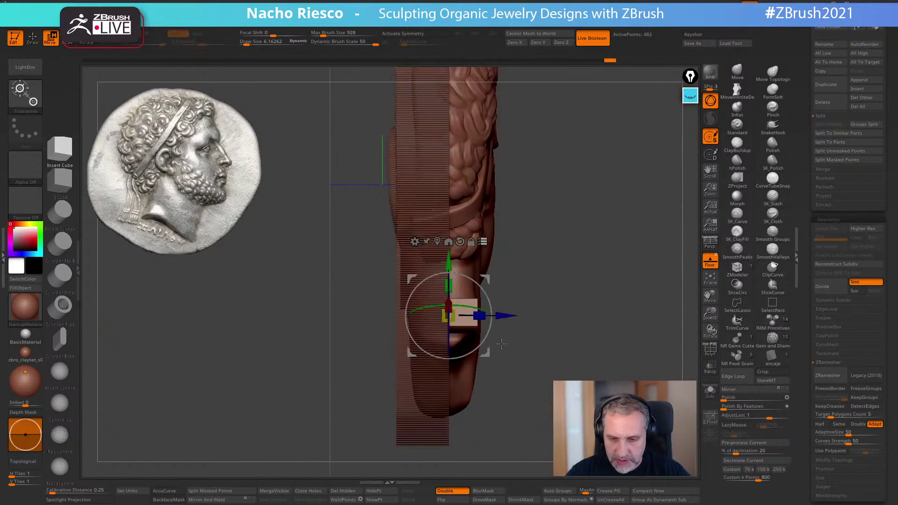
left_click_drag(479, 316, 457, 317)
left_click_drag(545, 303, 475, 232)
left_click_drag(463, 263, 469, 243)
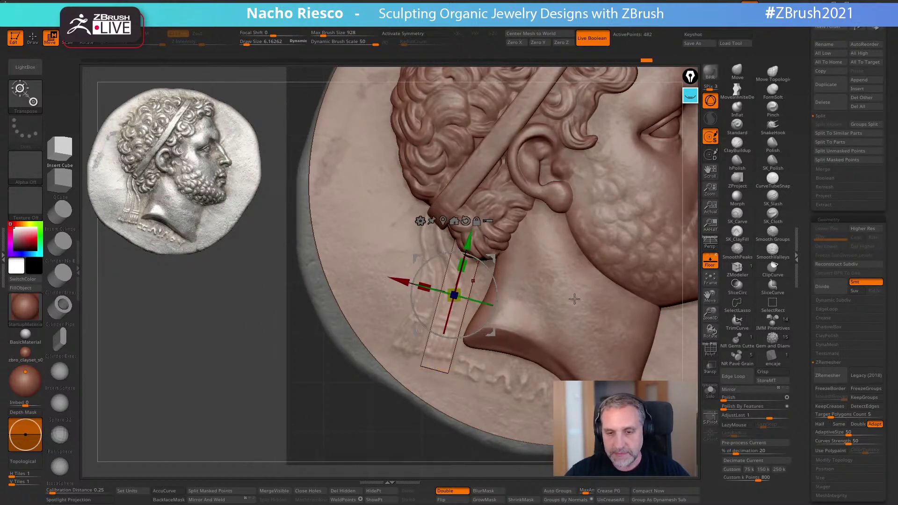
Isolate the strip with its wireframe shown and remesh it using ZRemesher with KeepGroups, Double and AdaptiveSize 0
left_click(711, 351)
left_click(706, 369)
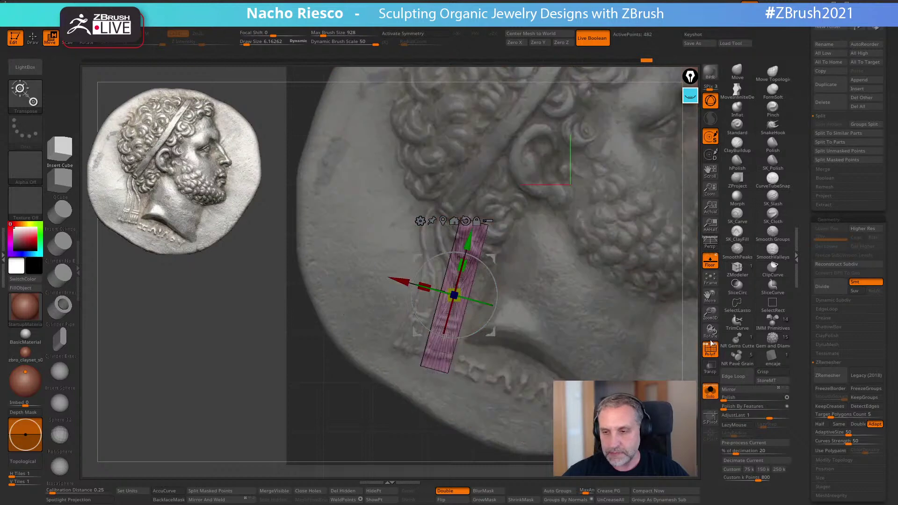
left_click(710, 260)
left_click_drag(586, 351, 585, 388, "alt")
left_click_drag(569, 346, 538, 347)
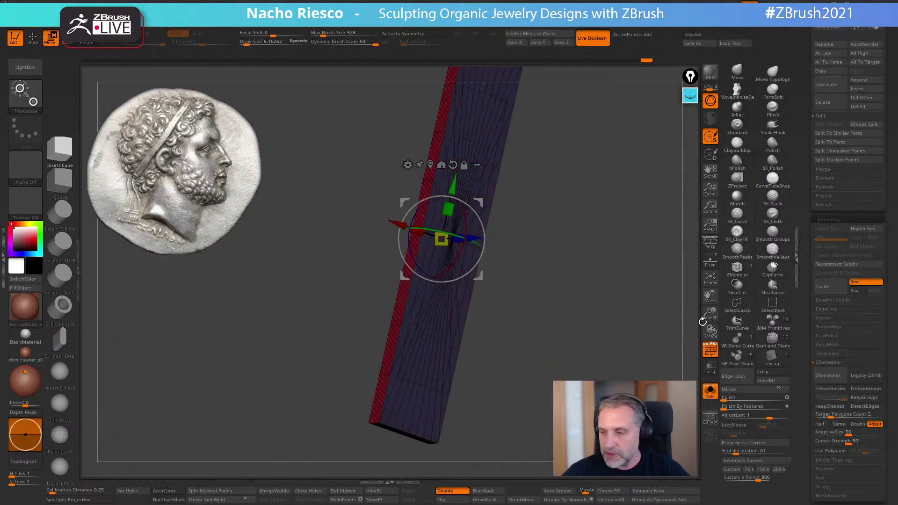
scroll(867, 404, "down", 2)
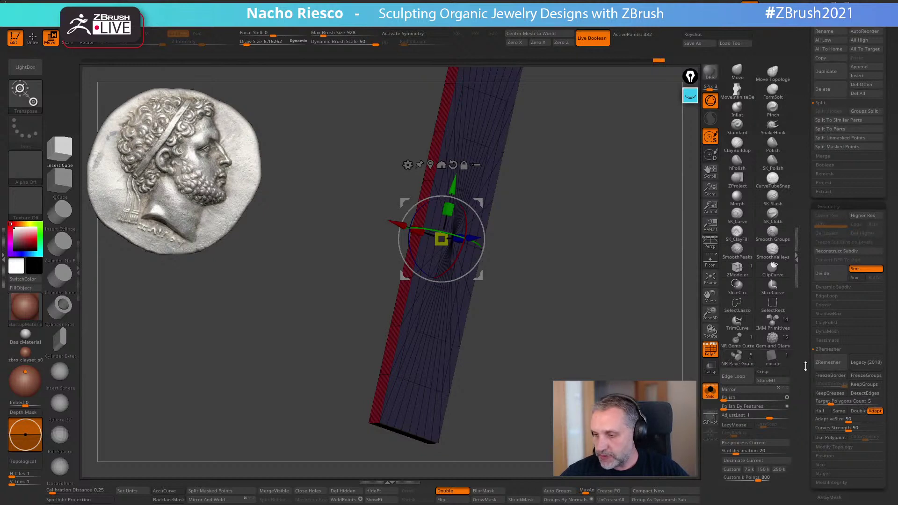
left_click(864, 351)
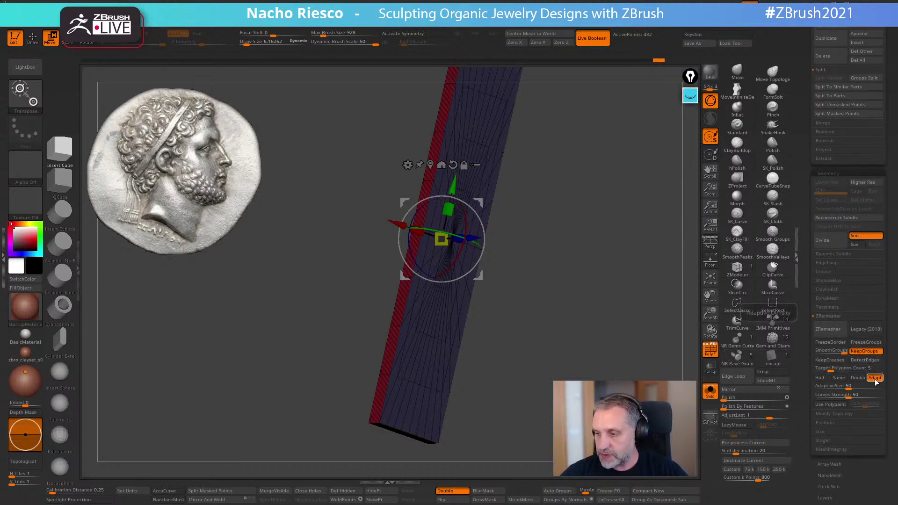
left_click(875, 378)
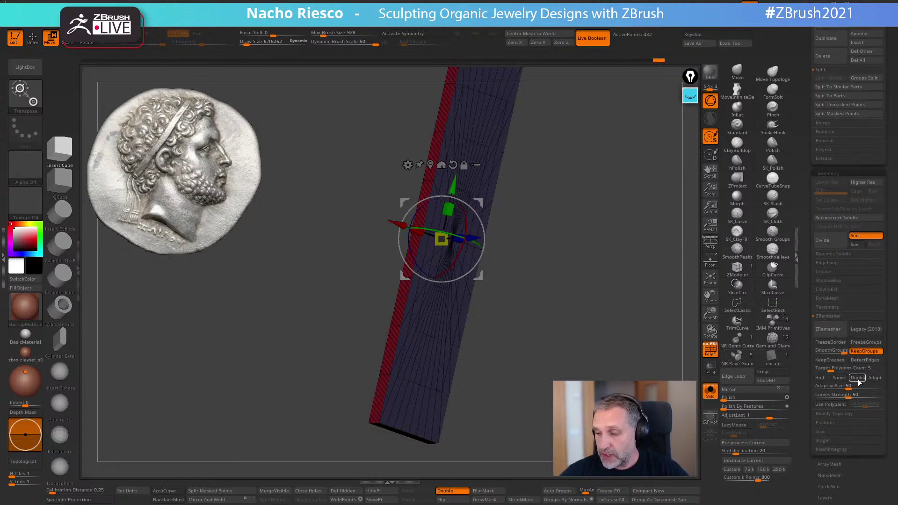
left_click(858, 378)
left_click_drag(849, 386, 813, 391)
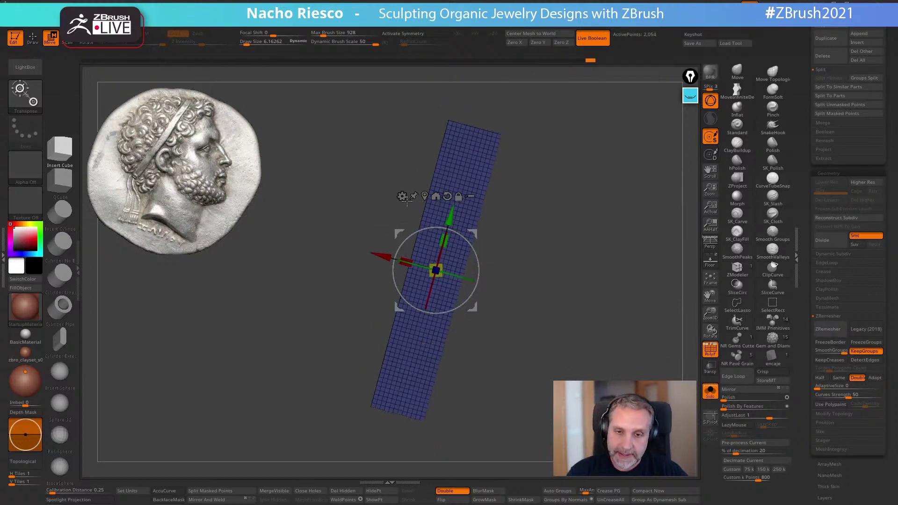
Apply a Bend Curve deformer to the strip, twist its middle about 90 degrees and adjust it against the coin reference
left_click(402, 196)
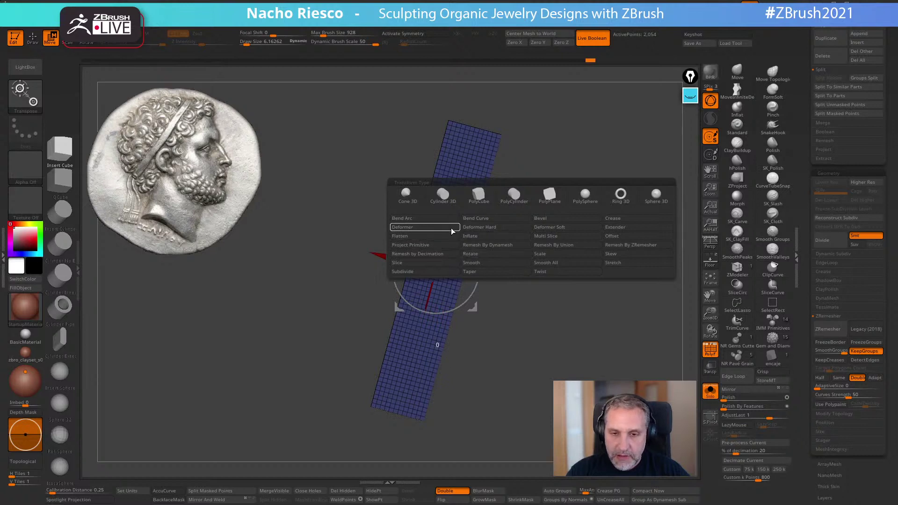
left_click(484, 220)
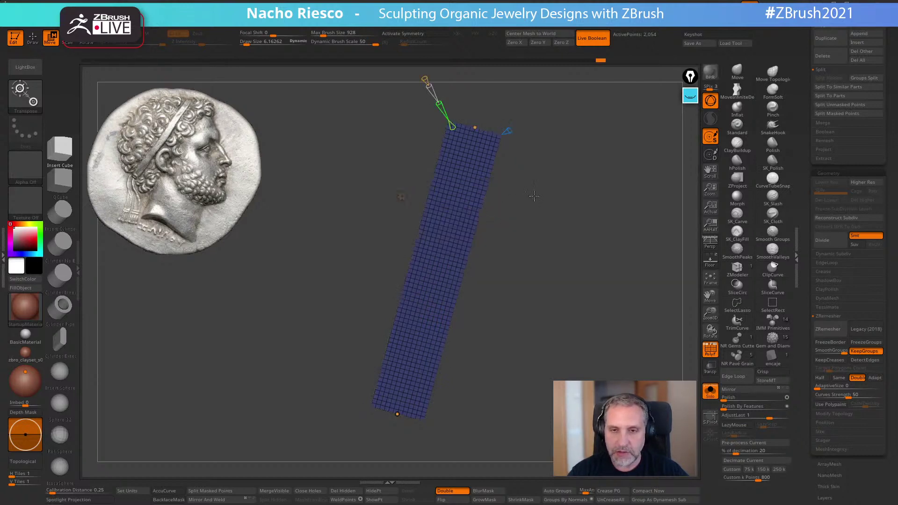
left_click_drag(540, 225, 534, 222, "alt")
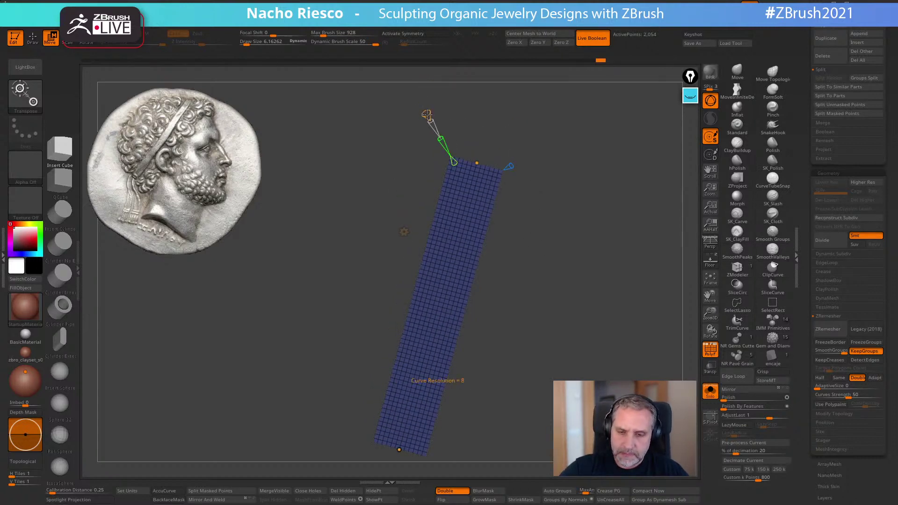
left_click_drag(515, 242, 521, 242)
left_click_drag(438, 307, 498, 300)
left_click_drag(410, 328, 480, 350)
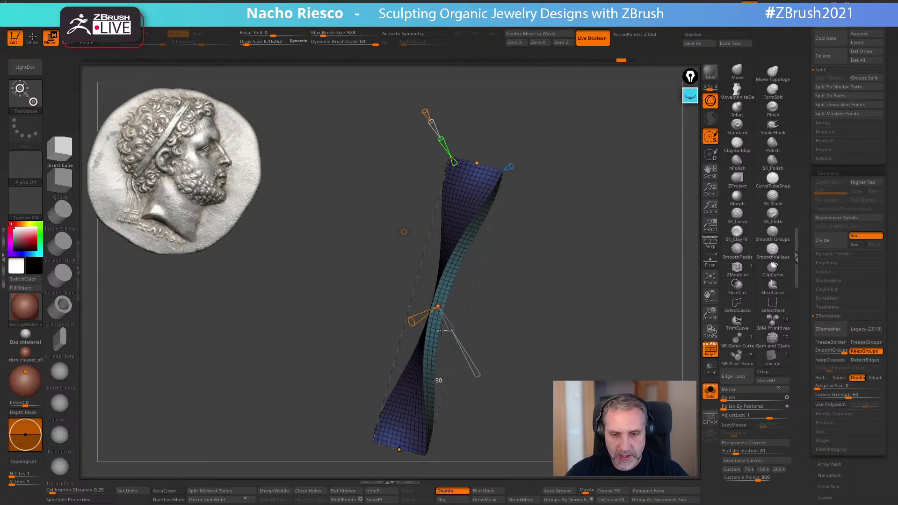
key("ctrl+z")
key("shift+p")
left_click_drag(396, 331, 428, 323)
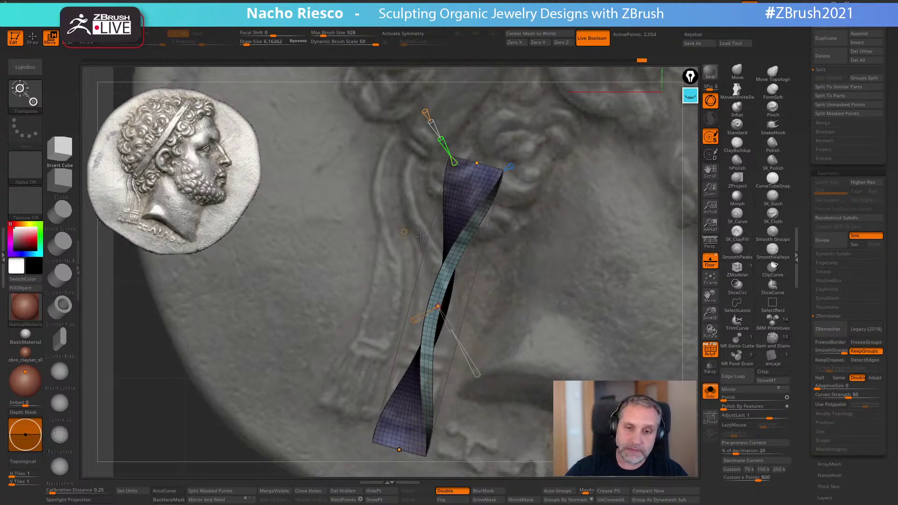
Accept the Bend Curve deformation and reposition the strip upright over the coin's ribbon
left_click(405, 232)
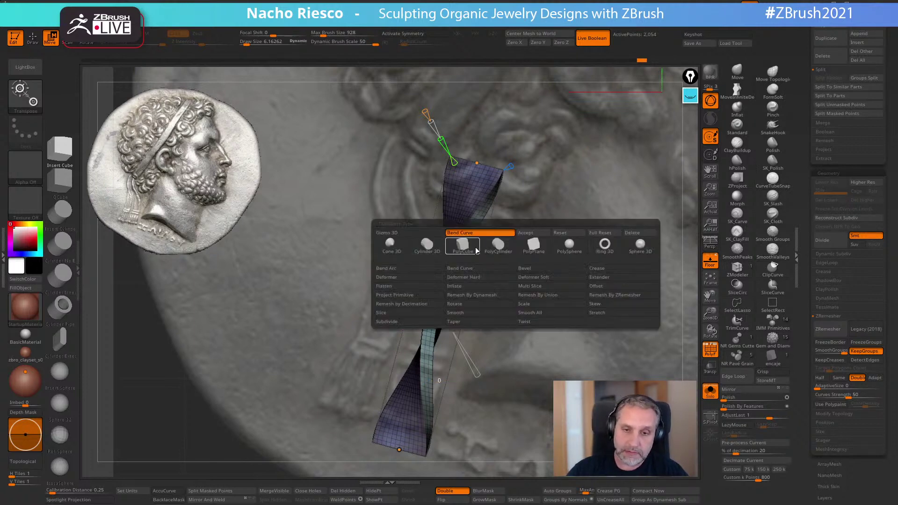
left_click(533, 234)
left_click_drag(534, 235, 575, 236)
left_click_drag(479, 306, 503, 282)
left_click_drag(476, 343, 491, 260)
Shape the twisted strip along the coin's ribbon with the MoveInfiniteDepth brush, ending at a draw size of about 16
key("q")
left_click(737, 91)
key("s")
left_click_drag(420, 279, 411, 279)
mouse_move(412, 213)
left_mouse_down()
mouse_move(396, 214)
mouse_move(403, 199)
mouse_move(390, 177)
left_mouse_up()
key("ctrl+z")
key("s")
left_click(420, 219)
key("s")
left_click_drag(408, 274, 417, 270)
mouse_move(424, 342)
right_mouse_down()
mouse_move(394, 346)
mouse_move(419, 349)
right_mouse_up()
key("s")
left_click_drag(419, 350, 415, 350)
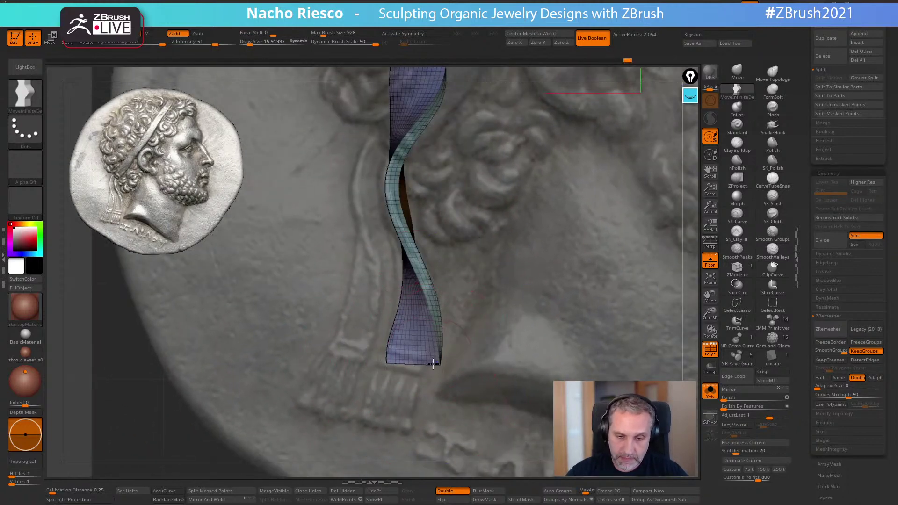
Refine the strip's wavy curve and shift its upper end toward the curls at draw sizes of about 22, 14 and 18
right_click_drag(408, 173, 417, 252, "alt")
key("s")
left_click_drag(417, 252, 421, 253)
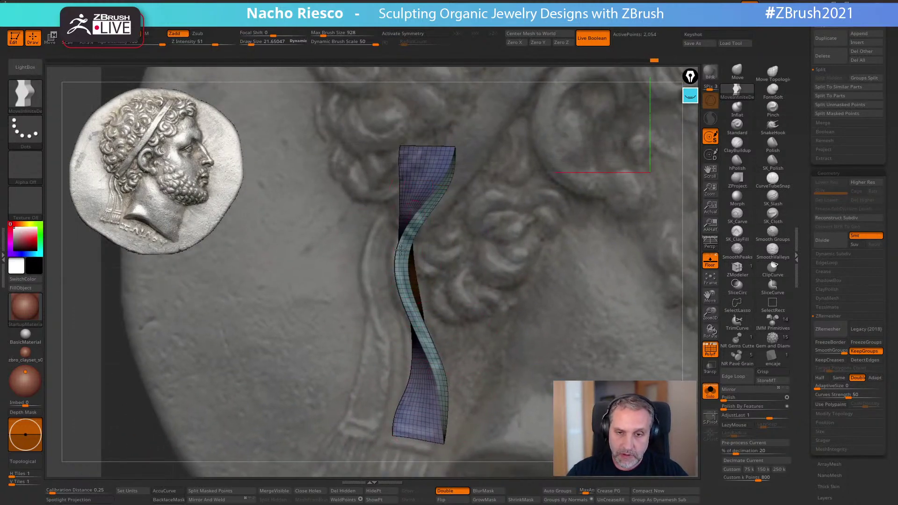
key("s")
left_click_drag(431, 341, 419, 341)
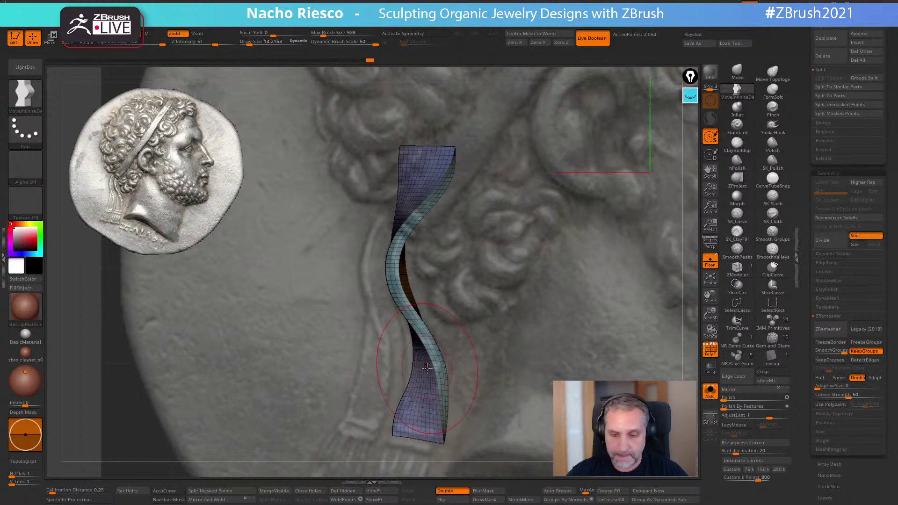
key("s")
left_click_drag(431, 363, 446, 362)
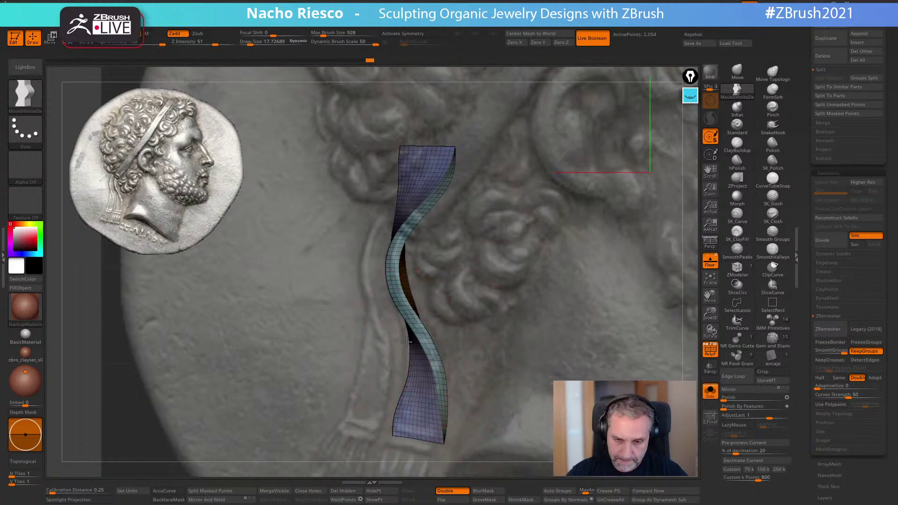
mouse_move(409, 183)
left_mouse_down()
mouse_move(440, 188)
mouse_move(430, 205)
mouse_move(430, 187)
left_mouse_up()
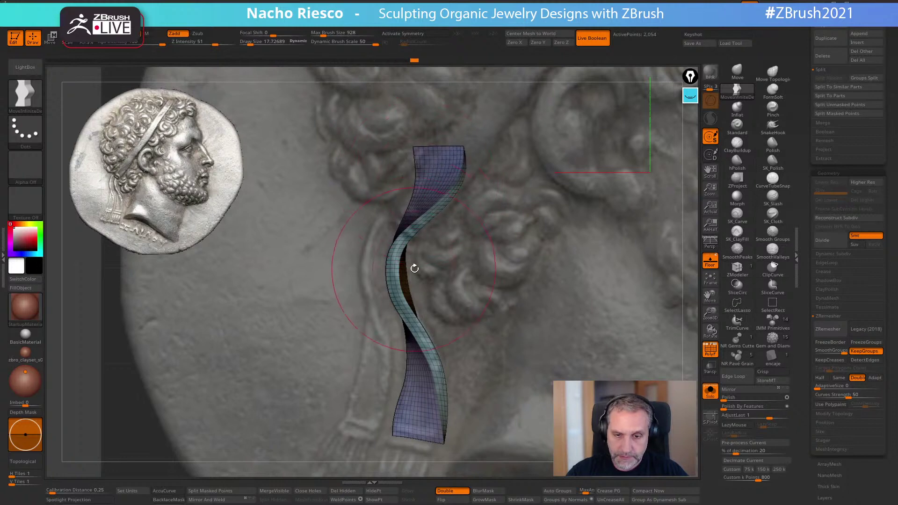
Adjust the strip's depth in side view with the MoveInfiniteDepth brush and BackfaceMask on
right_click_drag(411, 267, 456, 254, "shift")
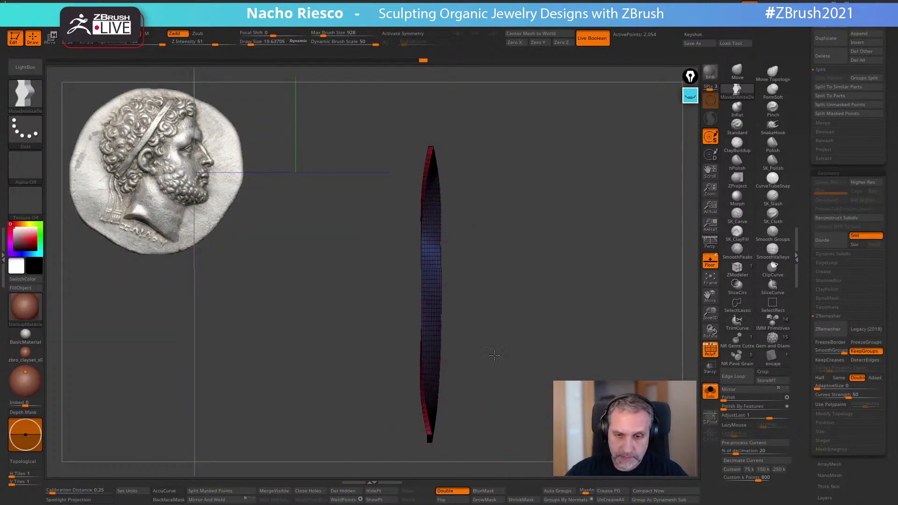
right_click_drag(491, 361, 357, 401)
left_click(168, 500)
left_click_drag(441, 366, 436, 219)
right_click_drag(436, 219, 625, 255, "shift")
Show the whole relief without reference or wireframe and pull the strip's lower end outward with BackfaceMask off at a draw size of about 28
left_click(710, 260)
left_click(710, 349)
left_click(710, 392)
right_click_drag(536, 436, 612, 435, "shift")
right_click_drag(485, 346, 484, 399, "ctrl")
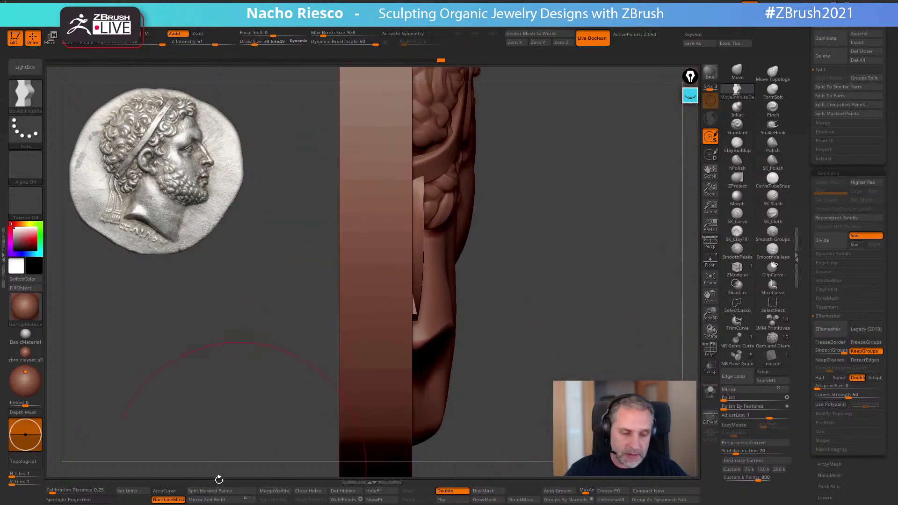
left_click(168, 500)
key("s")
left_click_drag(429, 302, 424, 302)
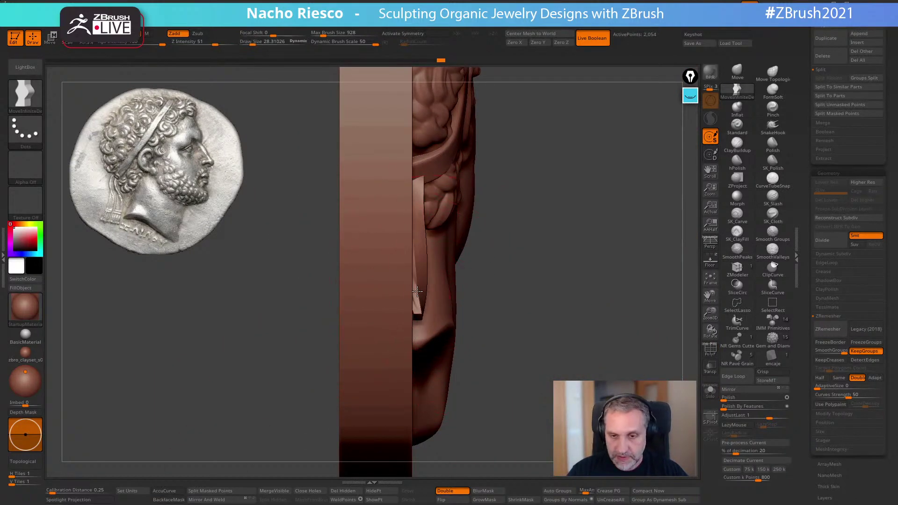
right_click_drag(475, 278, 495, 306, "shift")
key("space")
left_click_drag(444, 281, 432, 281)
Subdivide the ribbon strip to subdivision level 3
right_click_drag(332, 437, 421, 412)
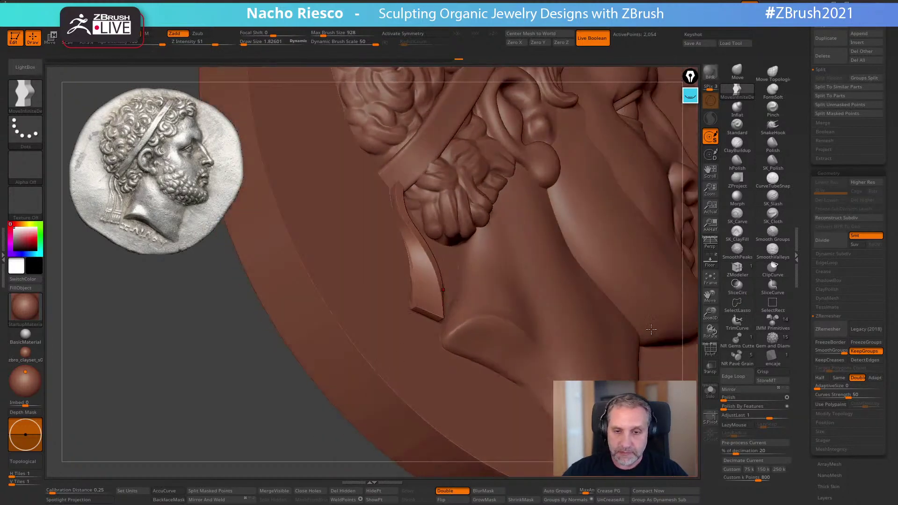
left_click(830, 241)
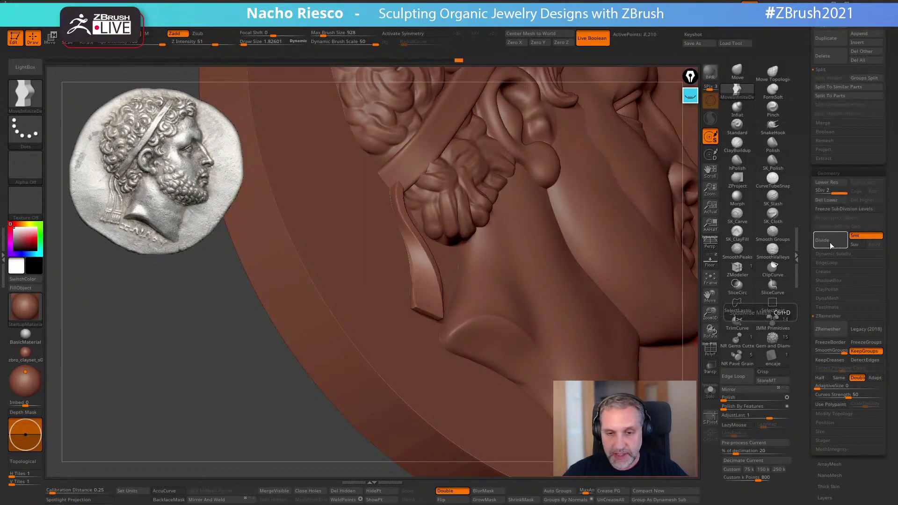
right_click_drag(554, 324, 385, 382)
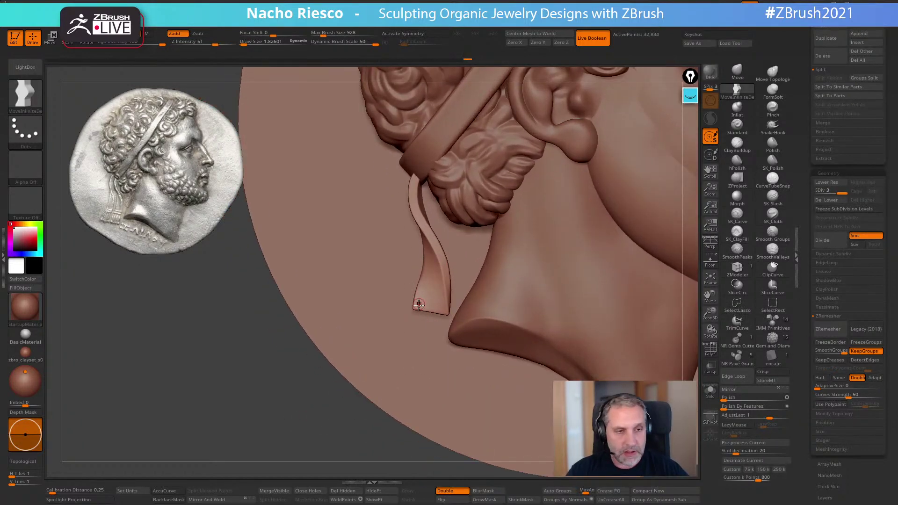
Show the coin reference and shift the ribbon strip's lower half outward with the MoveInfiniteDepth brush at a draw size of about 20
left_click(711, 261)
key("s")
left_click_drag(431, 308, 435, 307)
key("s")
mouse_move(435, 257)
left_mouse_down()
mouse_move(434, 240)
mouse_move(412, 247)
left_mouse_up()
key("s")
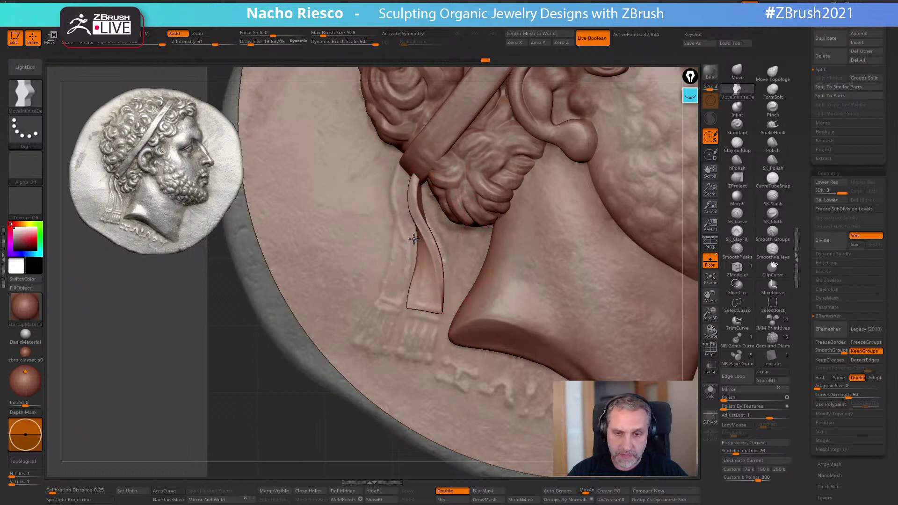
Refine the ribbon strip's curve with the Move brush at draw sizes of about 16, 11 and 18
key("s")
left_click(737, 70)
key("s")
mouse_move(430, 243)
left_mouse_down()
mouse_move(437, 246)
mouse_move(419, 265)
mouse_move(419, 295)
left_mouse_up()
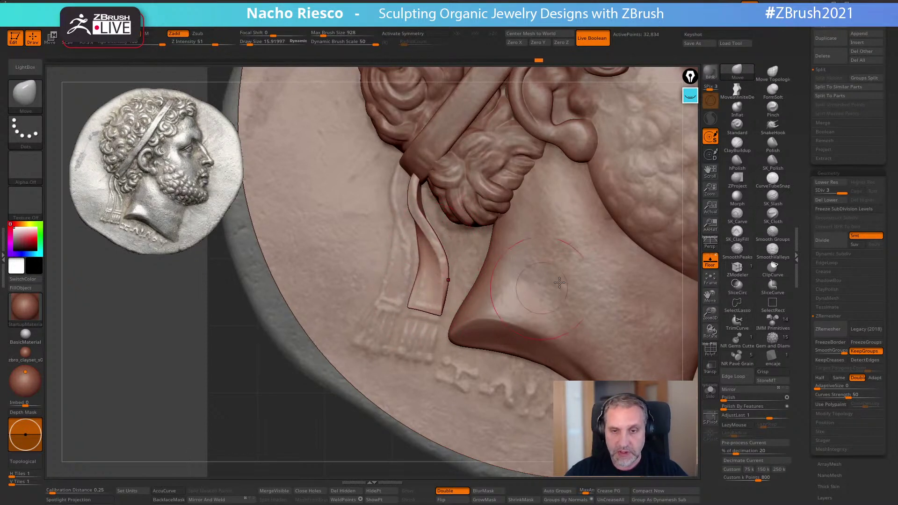
key("s")
left_click_drag(419, 245, 417, 245)
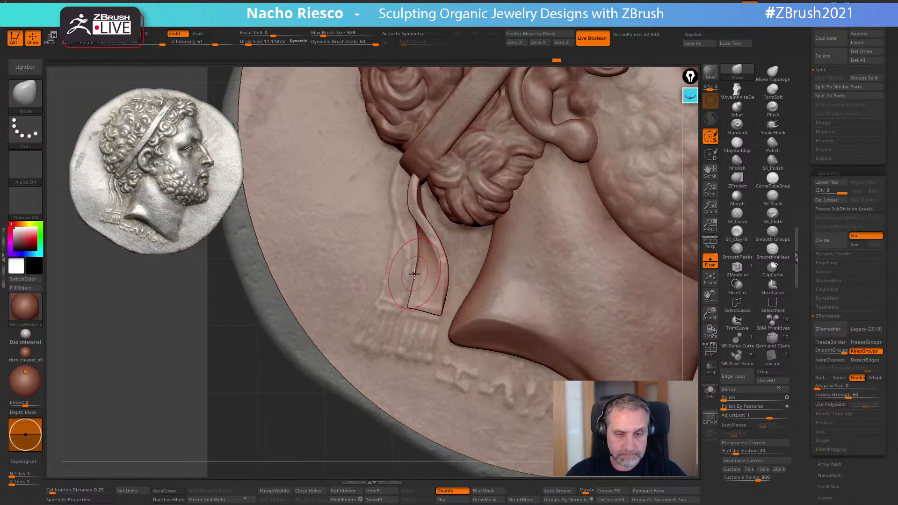
key("s")
left_click_drag(414, 269, 415, 270)
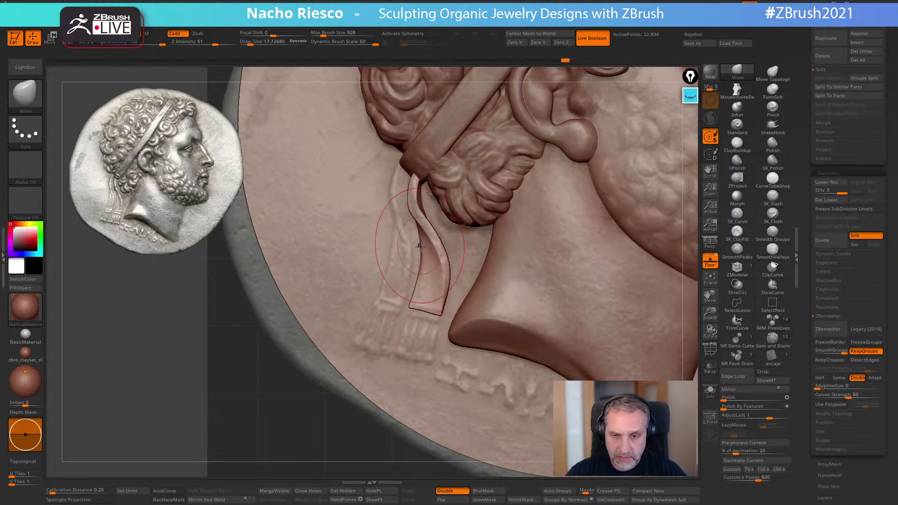
Adjust the ribbon strip's upper end in side view at a draw size of about 14
key("s")
right_click_drag(430, 191, 529, 192)
key("s")
left_click_drag(420, 184, 419, 184)
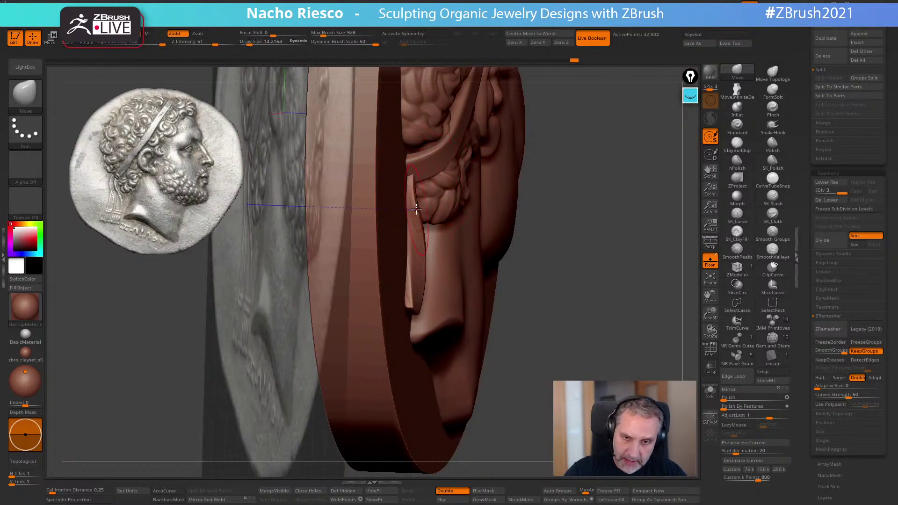
right_click_drag(507, 219, 426, 204)
key("s")
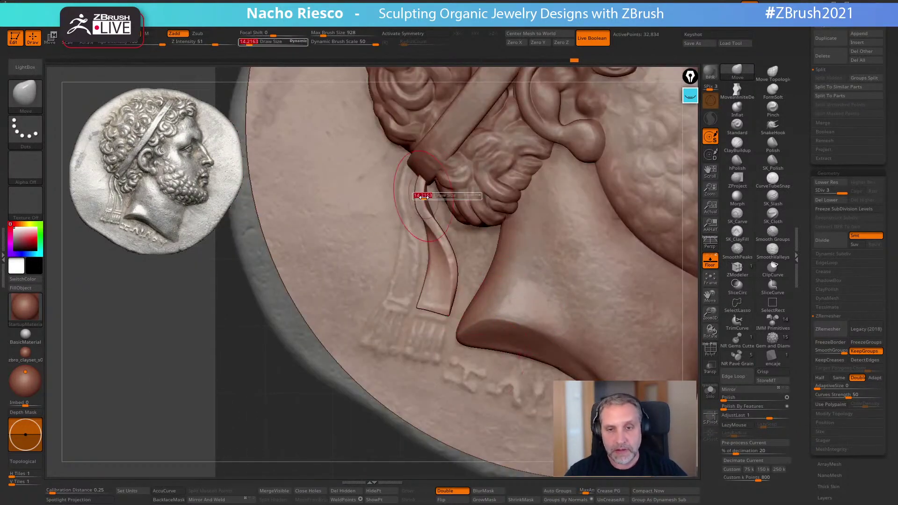
Adjust the headband's lower end where it meets the ribbon at a draw size of about 24
left_click(417, 169, "alt")
key("s")
left_click_drag(417, 170, 420, 167)
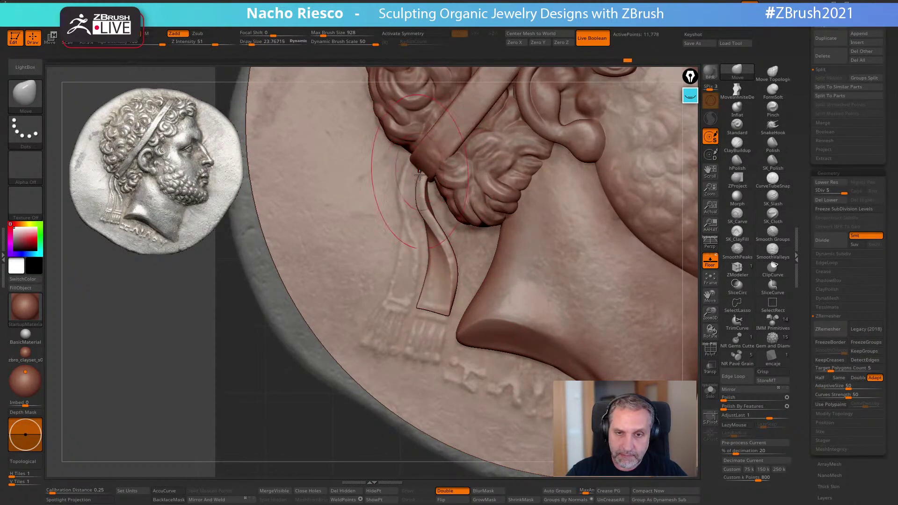
Select the ribbon strip again and smooth its surface down to the lower end
left_click(420, 187, "alt")
key("shift")
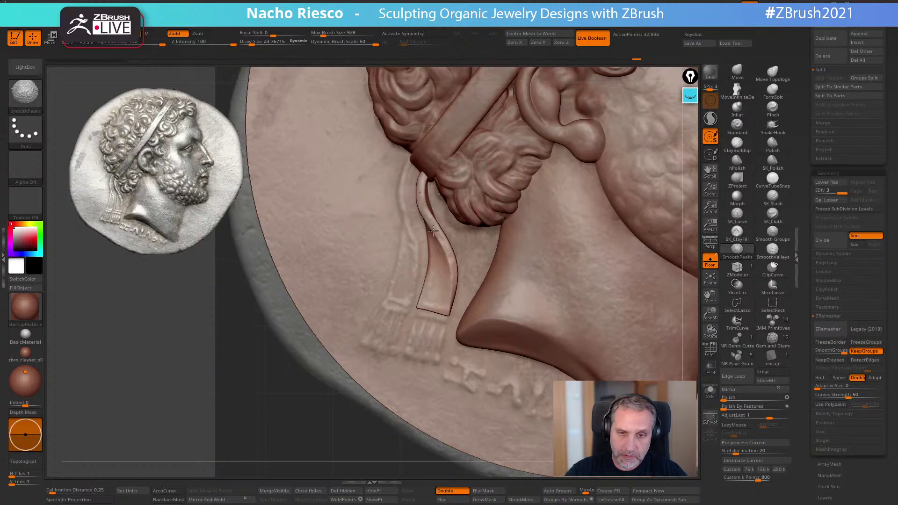
left_click_drag(449, 305, 427, 276, "shift")
Hide the coin reference and fine-tune the ribbon's upper end below the headband at a draw size of about 8
left_click(710, 260)
mouse_move(611, 307)
right_mouse_down()
mouse_move(633, 293)
mouse_move(585, 304)
right_mouse_up()
right_click_drag(508, 306, 496, 271, "ctrl")
right_click_drag(366, 383, 373, 435, "ctrl")
right_click_drag(428, 222, 454, 302, "alt")
key("s")
left_click_drag(448, 256, 443, 257)
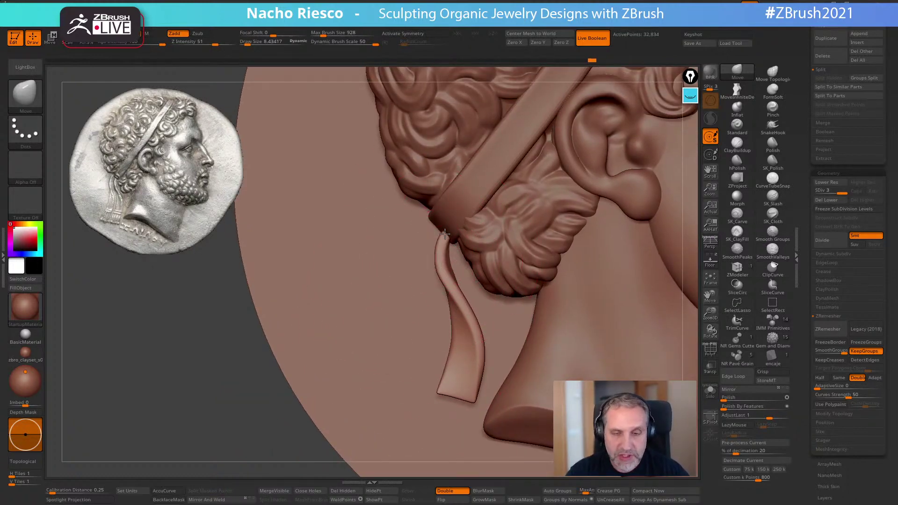
left_click_drag(438, 269, 403, 187)
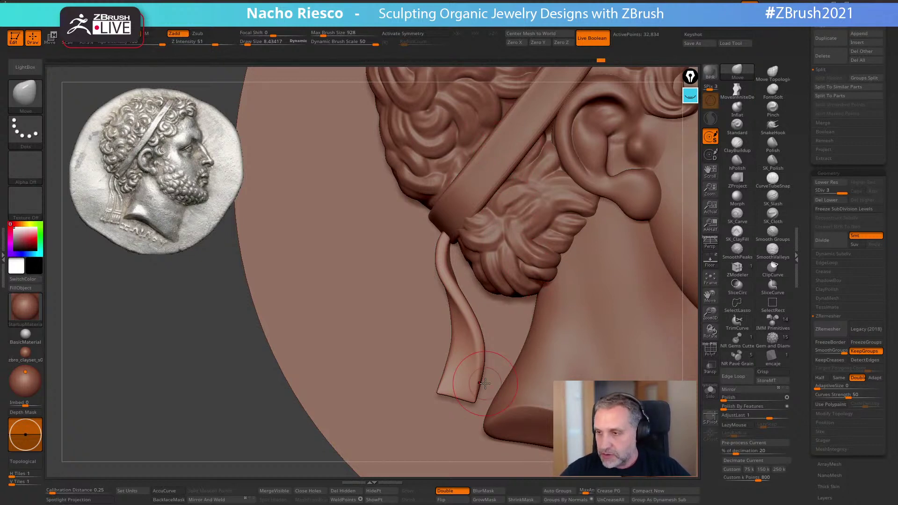
Delete the ribbon's lower subdivision levels and place a copy of the strip on the side away from the neck, following the reference
left_click(834, 202)
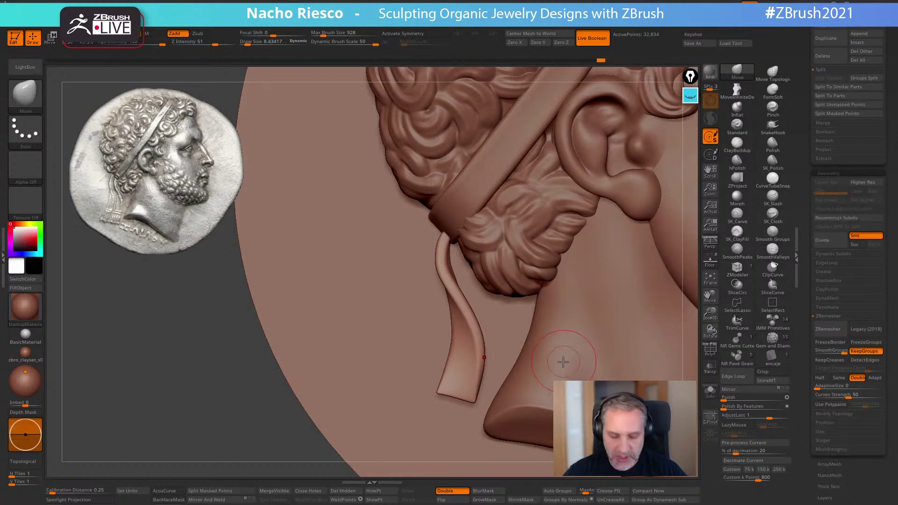
key("w")
key("shift+p")
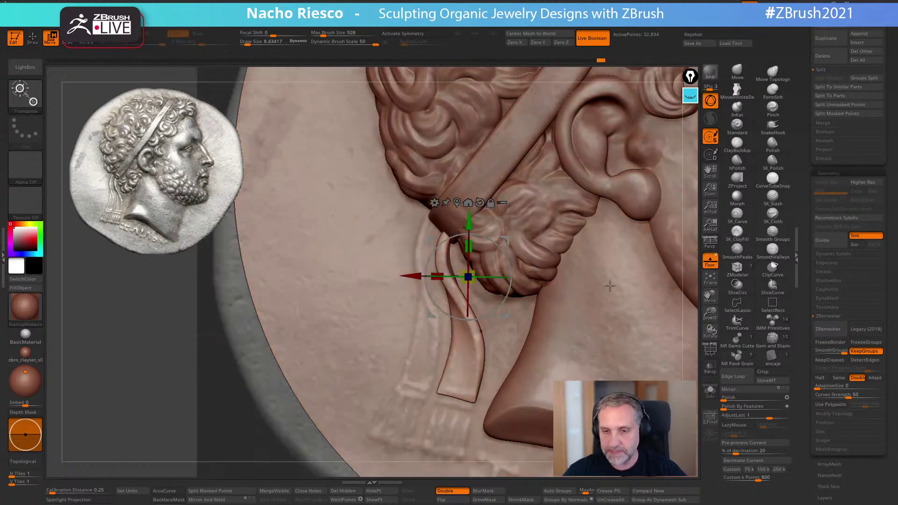
left_click_drag(509, 317, 461, 401, "ctrl")
left_click_drag(462, 354, 462, 360)
key("q")
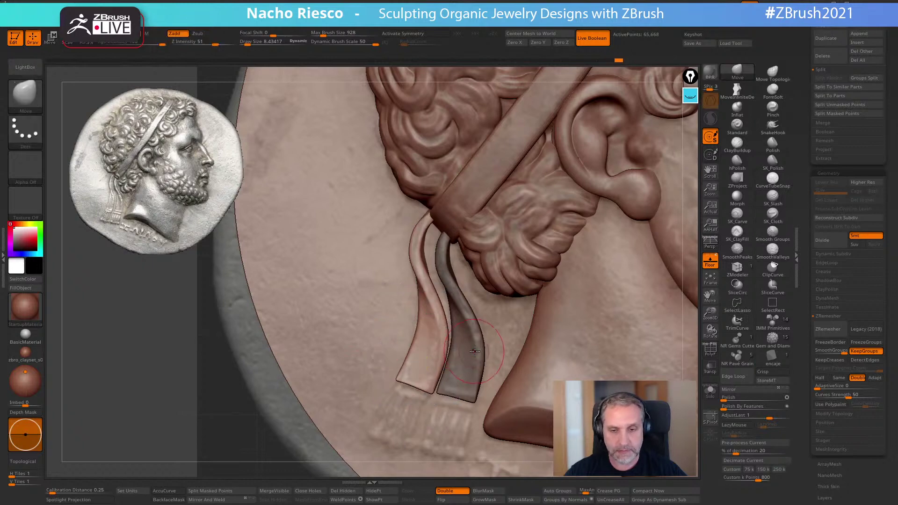
Isolate the two ribbon strips, hide the coin reference and show them from behind
left_click(713, 395)
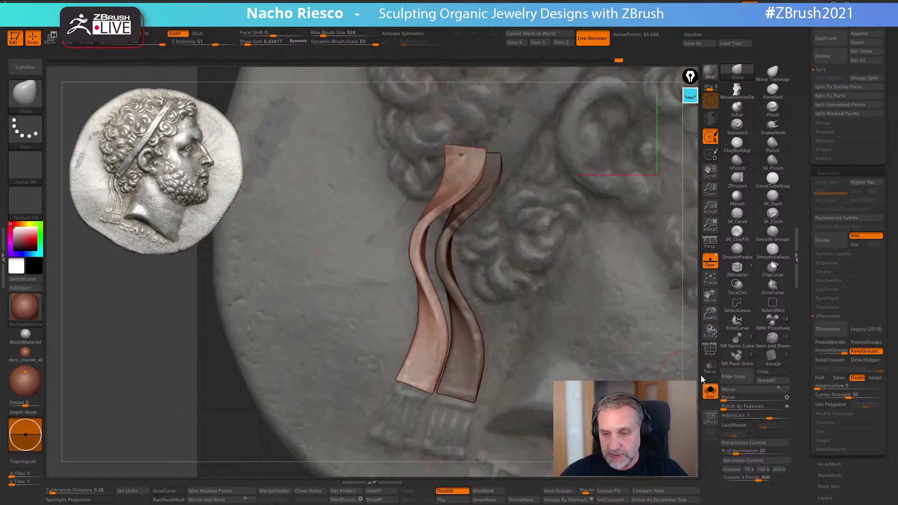
left_click(714, 264)
left_click_drag(528, 397, 582, 375)
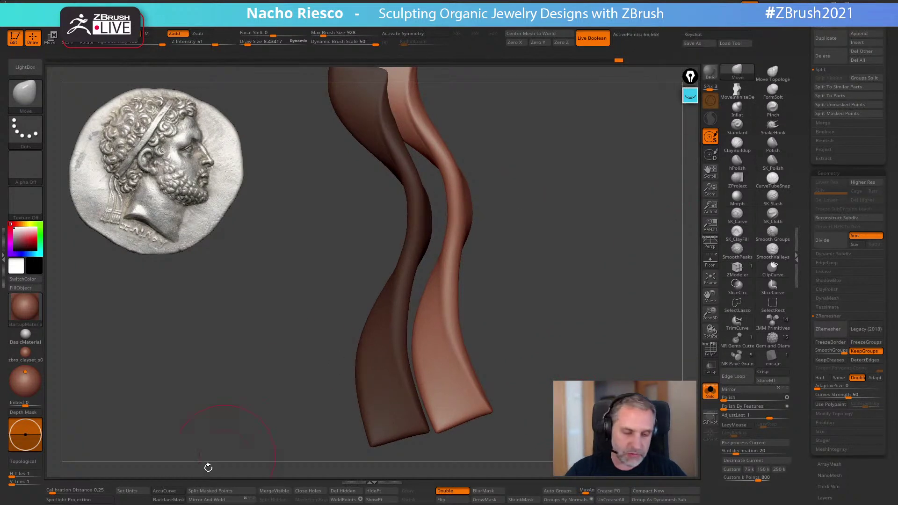
Try reshaping the copied ribbon with the Move brush and BackfaceMask on at draw sizes of about 20 and 16, and undo it
key("s")
left_click_drag(420, 262, 442, 253)
key("s")
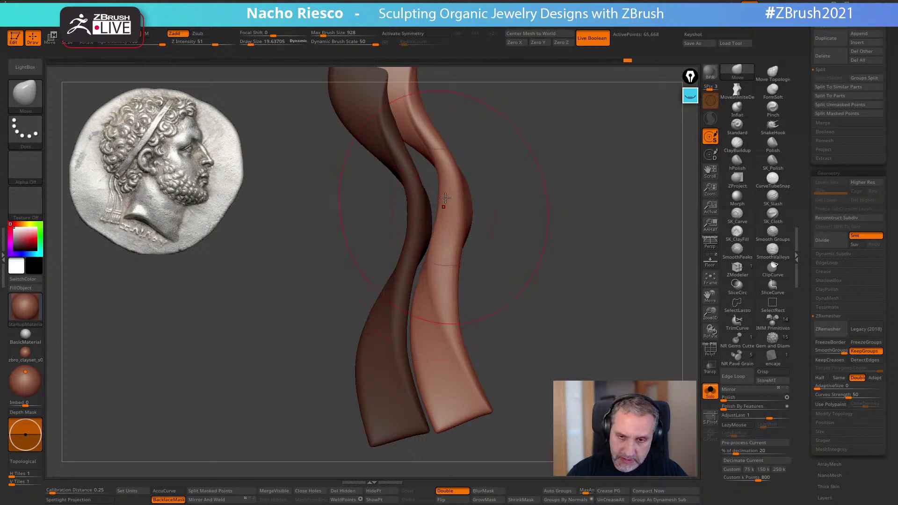
left_click_drag(501, 195, 616, 203)
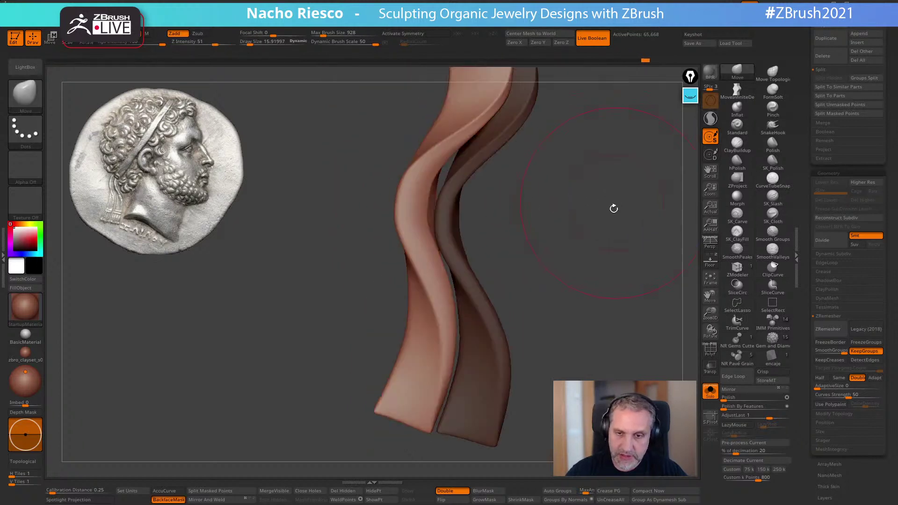
key("ctrl+z")
key("ctrl+z")
key("ctrl+z")
key("ctrl+z")
Regroup the ribbon surfaces with Auto Groups and mask everything except the outer ribbon's side face toward the neck
key("w")
key("q")
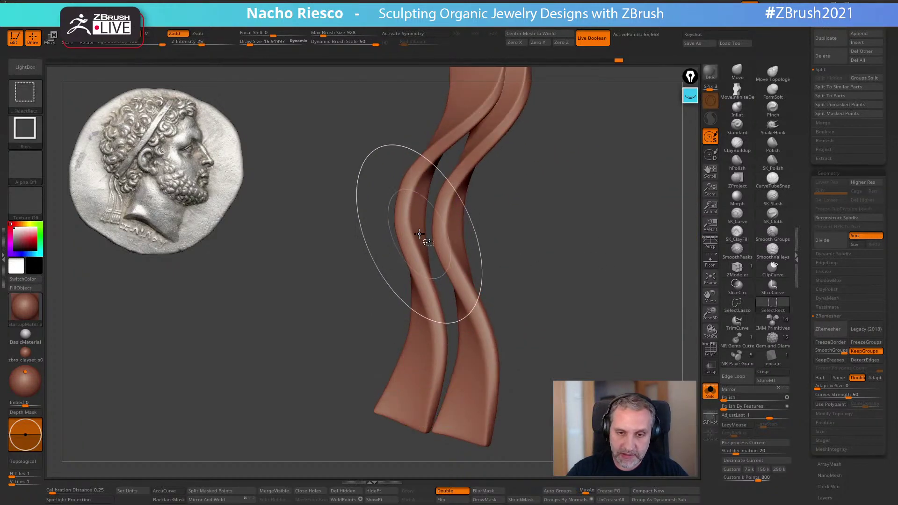
key("ctrl+z")
left_click_drag(553, 272, 588, 321, "ctrl")
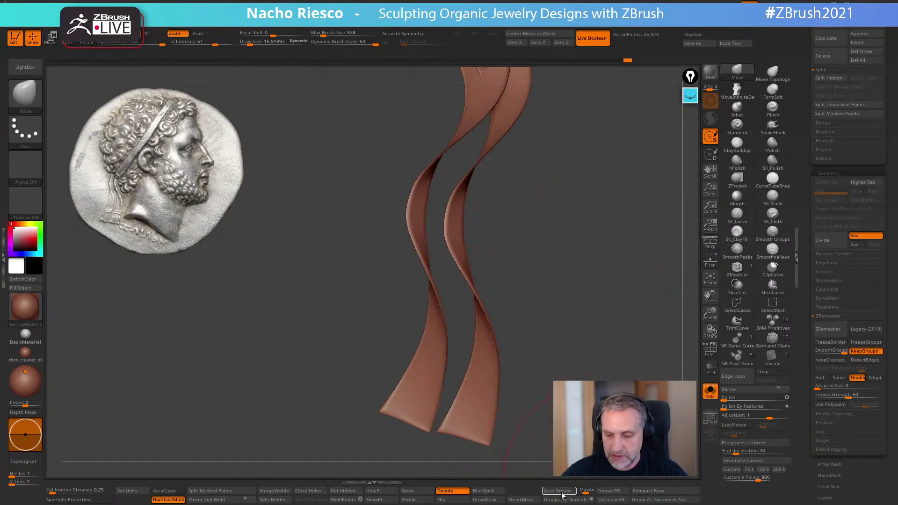
key("ctrl+shift+z")
key("w")
left_click(418, 235, "alt")
Reshape the outer ribbon's unmasked side face at draw sizes of about 14 and 10, and smooth it along its length
left_click_drag(622, 276, 522, 283)
key("q")
key("s")
key("s")
left_click(407, 268)
left_click_drag(407, 267, 411, 225)
mouse_move(397, 304)
left_mouse_down()
mouse_move(421, 204)
mouse_move(412, 188)
left_mouse_up()
left_click_drag(554, 192, 616, 194, "shift")
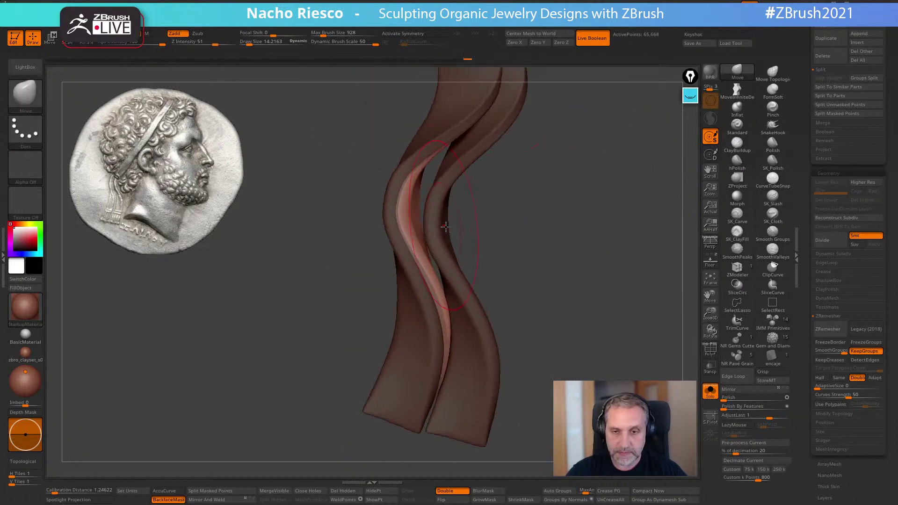
key("s")
left_click(410, 229)
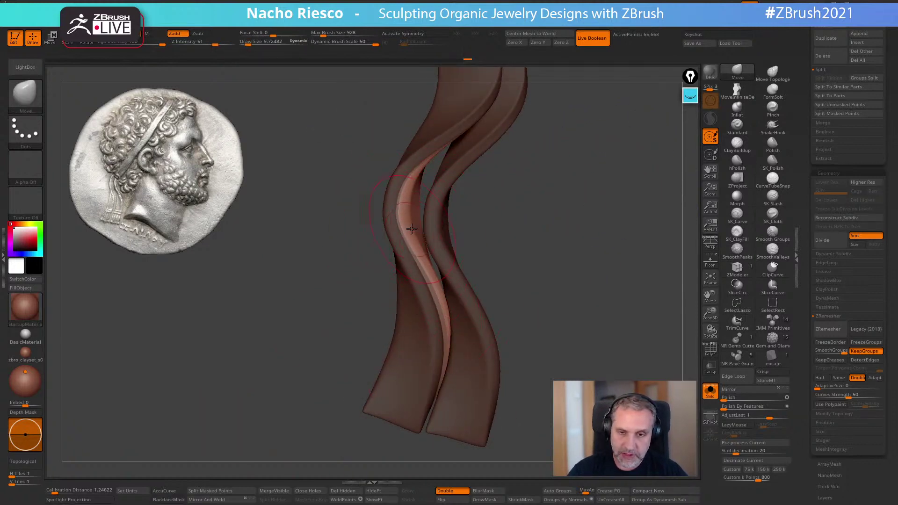
left_click_drag(415, 180, 451, 333, "shift")
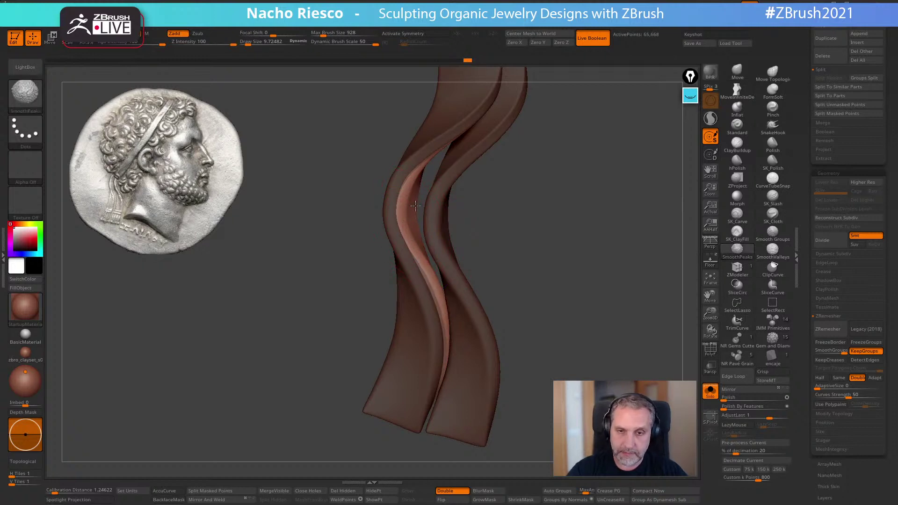
Push the upper bend of the outer ribbon's unmasked side face at a draw size of about 16
mouse_move(510, 202)
left_mouse_down("shift")
mouse_move(487, 236)
mouse_move(435, 229)
left_mouse_up("shift")
key("s")
left_click(444, 218)
mouse_move(409, 170)
left_mouse_down()
mouse_move(395, 165)
mouse_move(372, 117)
left_mouse_up()
mouse_move(552, 155)
left_mouse_down()
mouse_move(575, 197)
mouse_move(539, 292)
mouse_move(585, 308)
left_mouse_up()
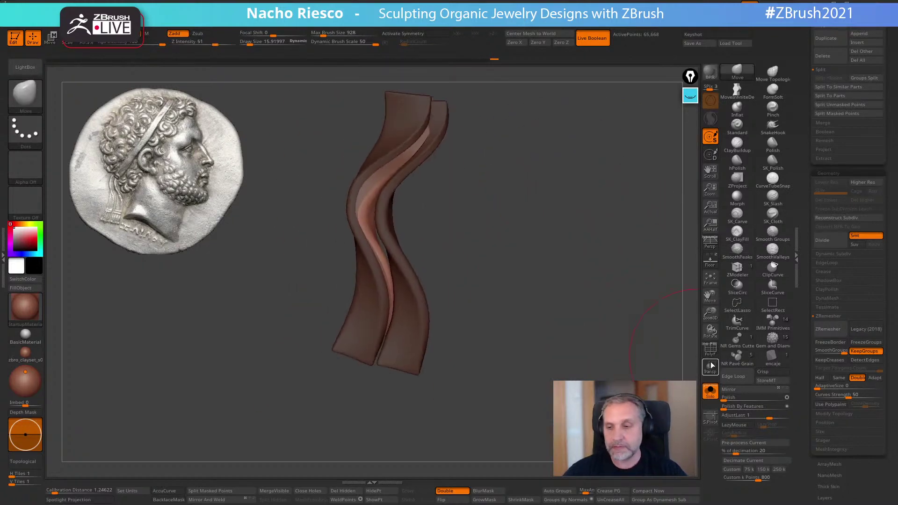
Show the whole relief again, clear the ribbons' mask and adjust the outer ribbon's top near the headband
left_click(709, 392)
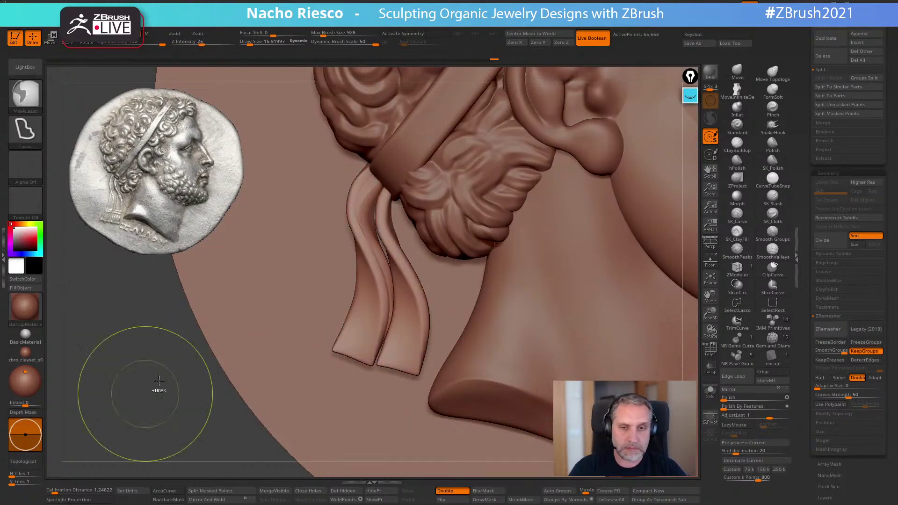
left_click(296, 391, "ctrl")
left_click_drag(297, 391, 243, 407)
left_click_drag(368, 213, 380, 197)
left_click_drag(269, 337, 225, 414, "ctrl")
left_click_drag(225, 415, 322, 453)
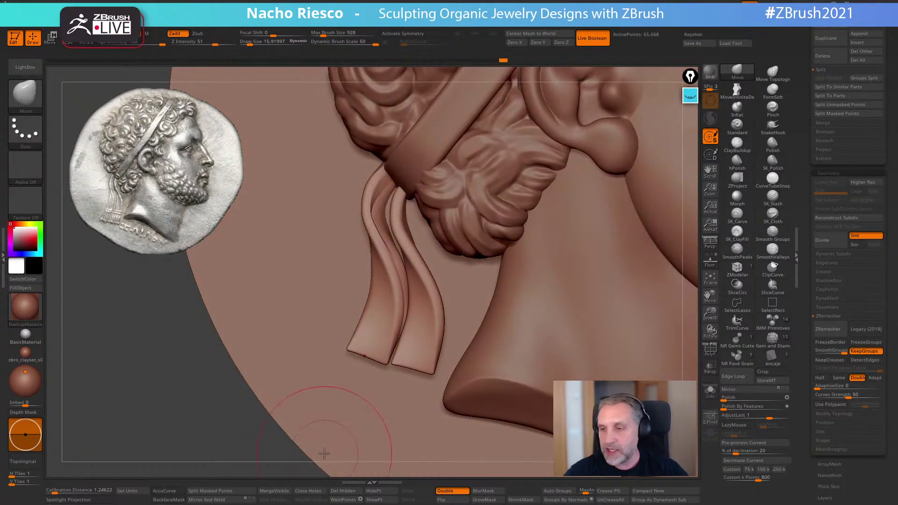
Smooth the ribbons with Smooth Groups and shift the outer ribbon's bend and lower end with Move Topological at draw sizes of about 24 and 22
left_click(773, 234)
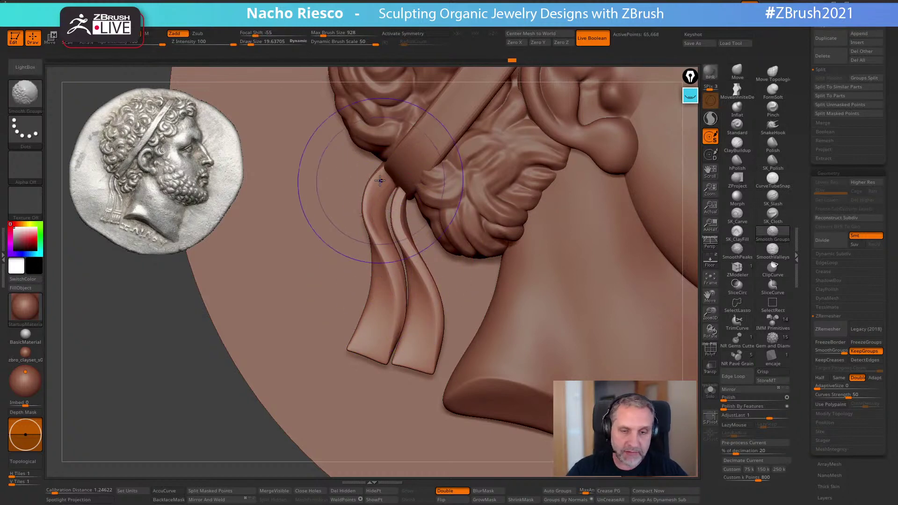
left_click_drag(420, 376, 427, 376, "shift")
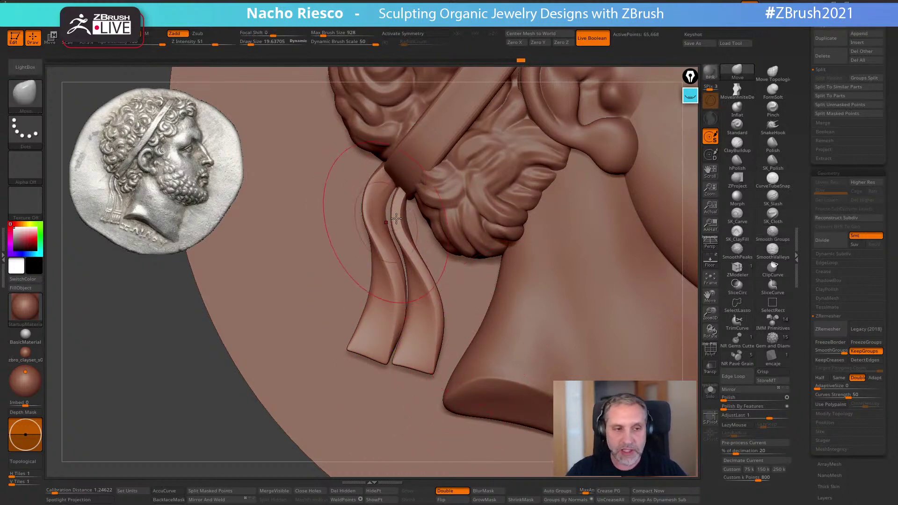
key("b")
key("m")
key("t")
key("s")
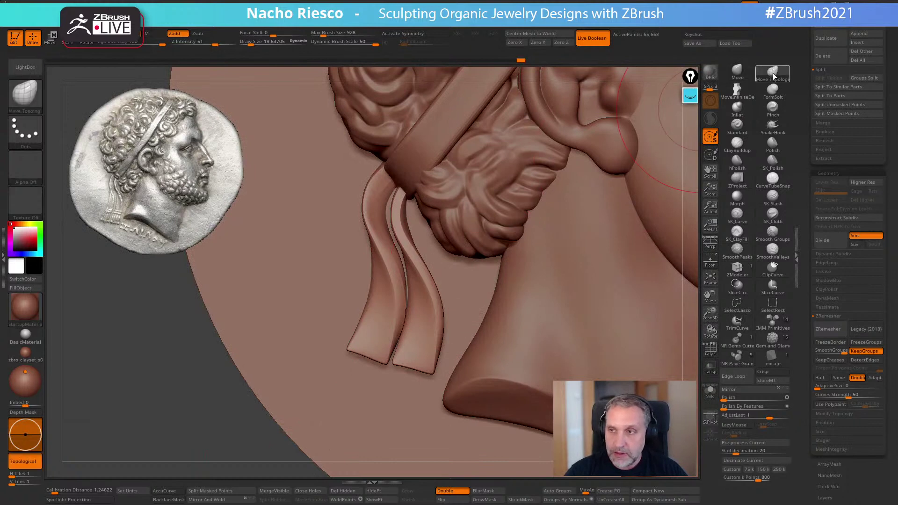
left_click_drag(385, 228, 393, 227)
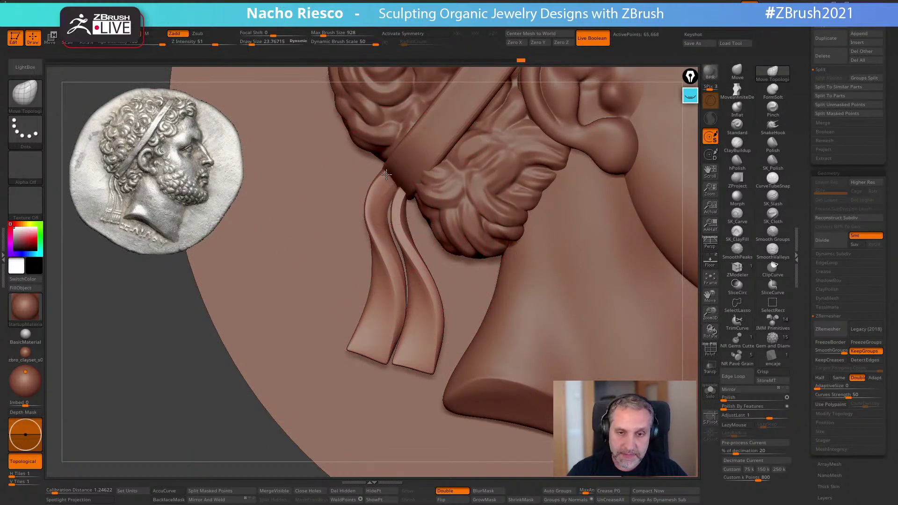
key("s")
left_click_drag(365, 351, 361, 351)
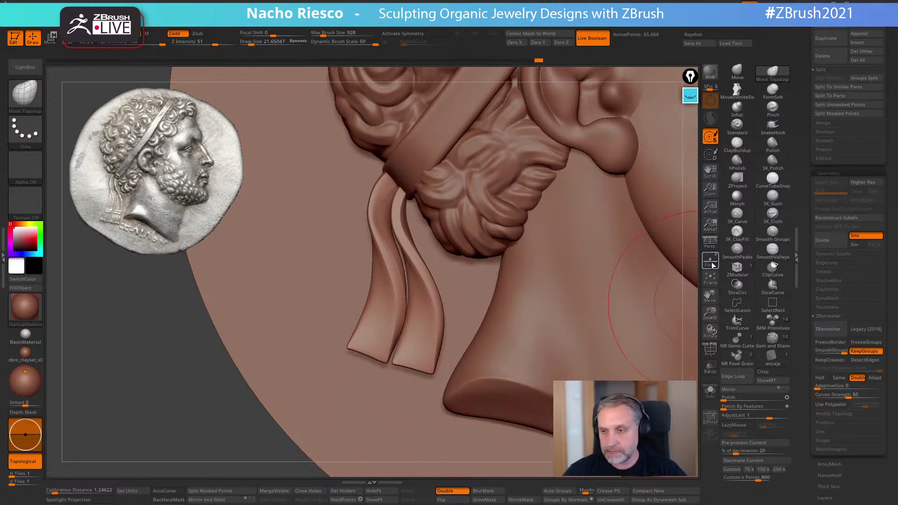
Match both ribbons' bends and lower ends to the shown coin reference at draw sizes of about 22, 13 and 18
left_click(710, 260)
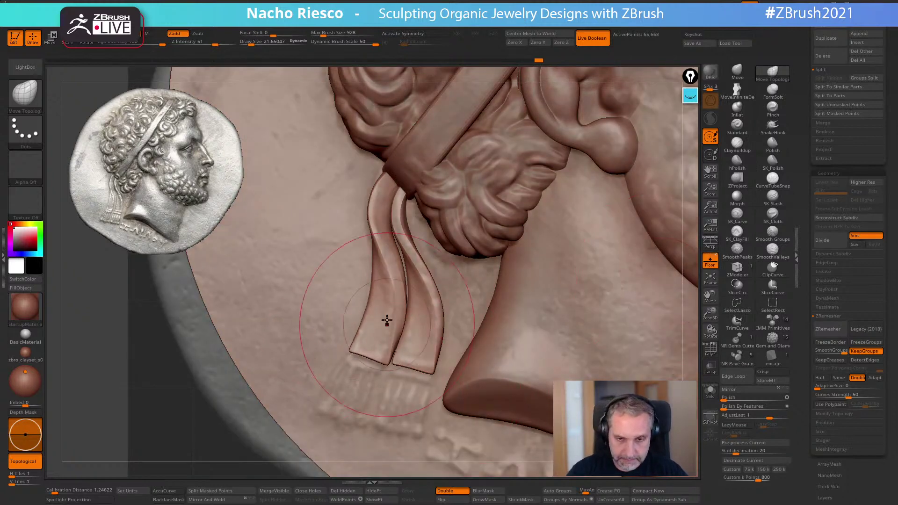
left_click_drag(370, 224, 367, 219)
left_click_drag(425, 347, 427, 349)
key("s")
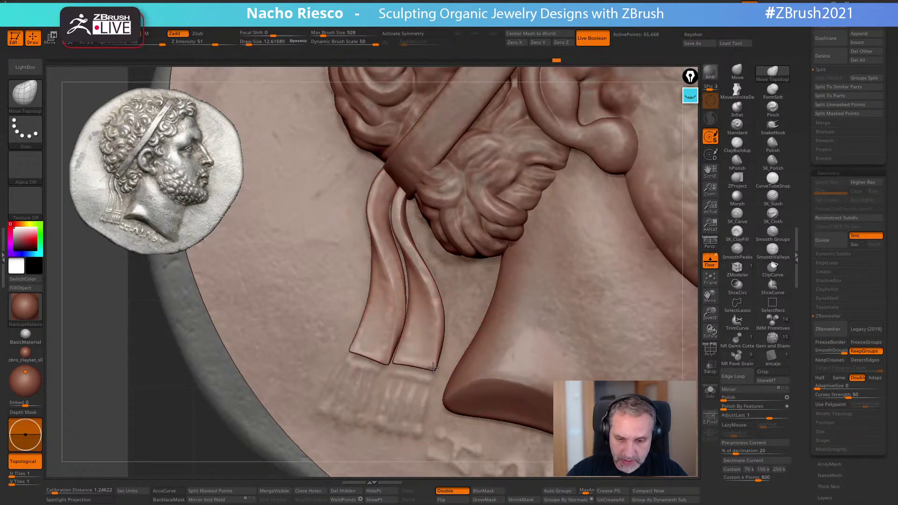
left_click_drag(353, 349, 350, 350)
key("s")
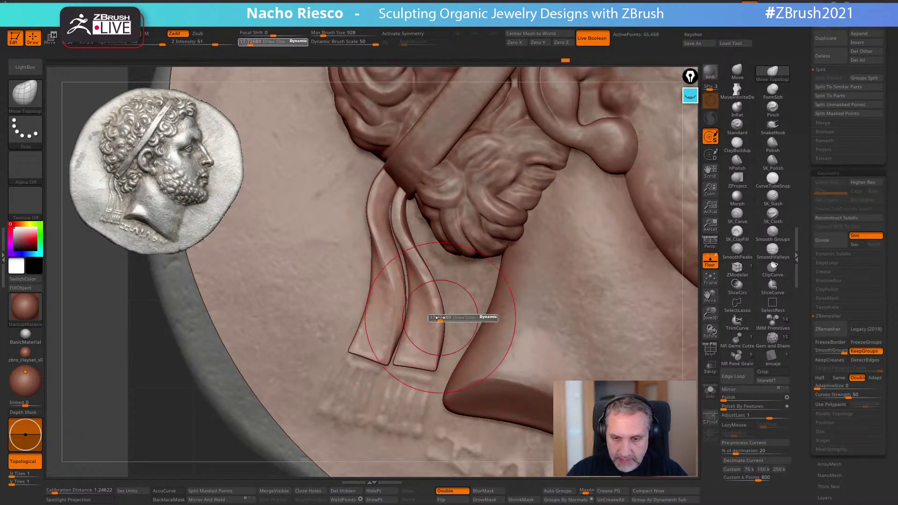
left_click_drag(432, 285, 430, 286)
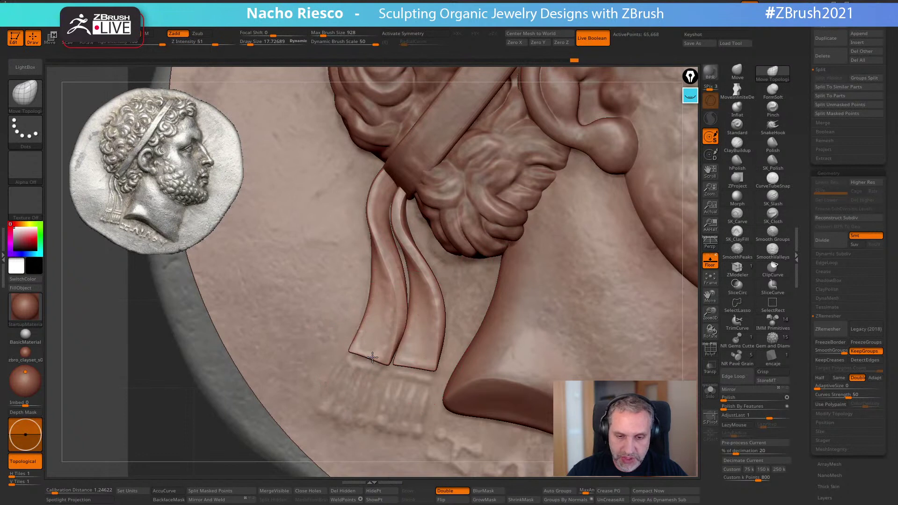
left_click_drag(352, 341, 354, 341)
left_click_drag(373, 253, 371, 254)
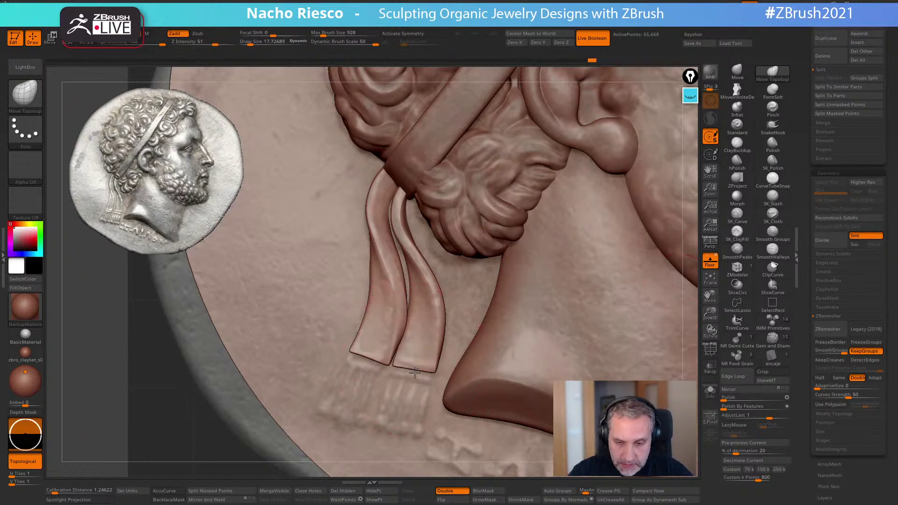
Extend both ribbons' lower ends slightly with Move Topological and hide the coin reference plane
left_click_drag(326, 337, 361, 353)
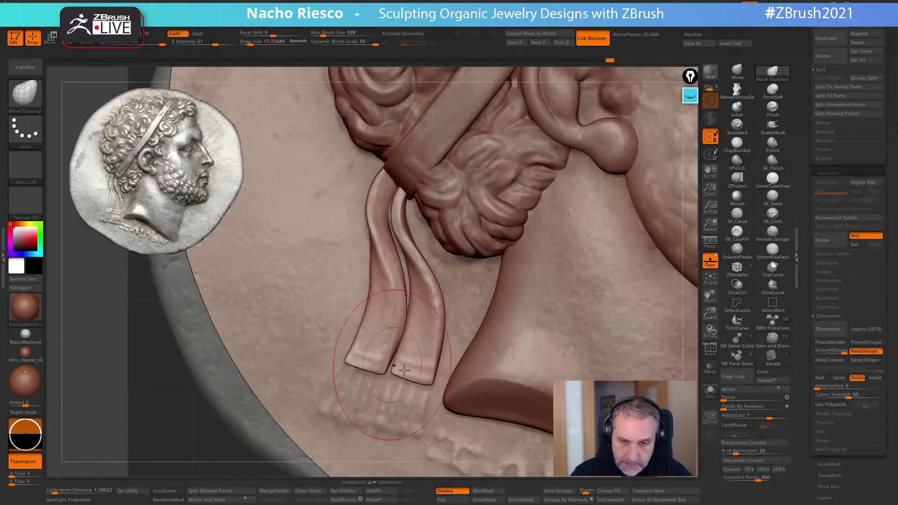
left_click(711, 262)
Isolate the ribbons, check their wireframe and divide the mesh once to subdivision level 2
left_click(712, 350)
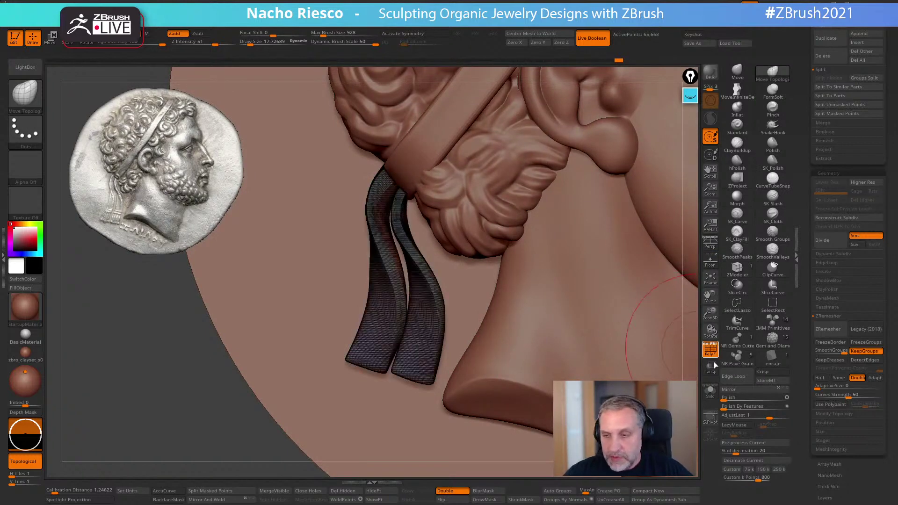
left_click(710, 392)
left_click_drag(660, 330, 681, 362)
left_click(711, 351)
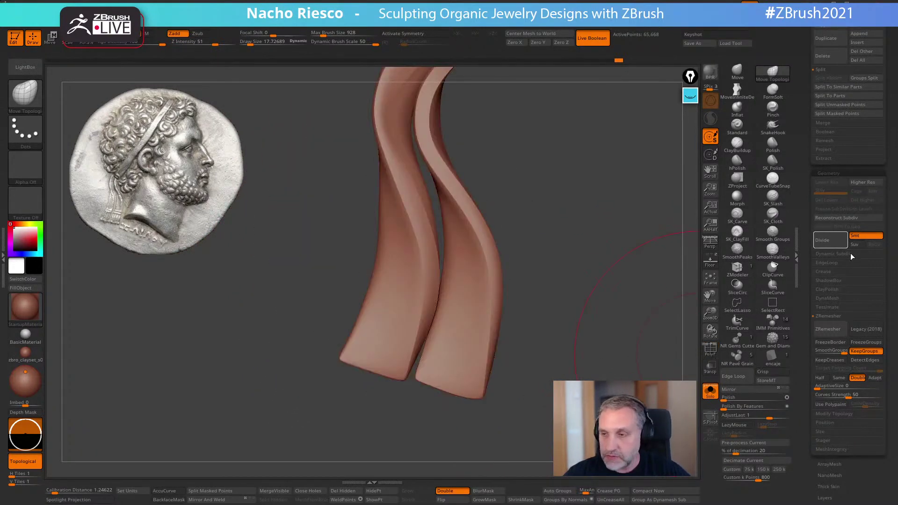
left_click(828, 242)
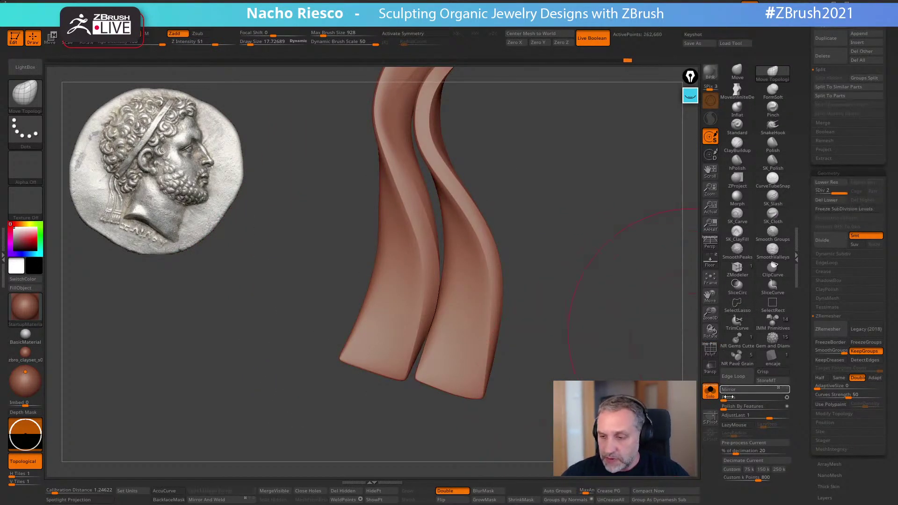
Build up the first bands across the neck-side ribbon's lower end with ClayBuildup, no alpha and a draw size of about 1.8, over the coin reference
mouse_move(664, 323)
left_mouse_down()
mouse_move(627, 397)
mouse_move(636, 375)
mouse_move(722, 325)
left_mouse_up()
left_click(711, 262)
left_click(711, 261)
left_click_drag(517, 353, 584, 323)
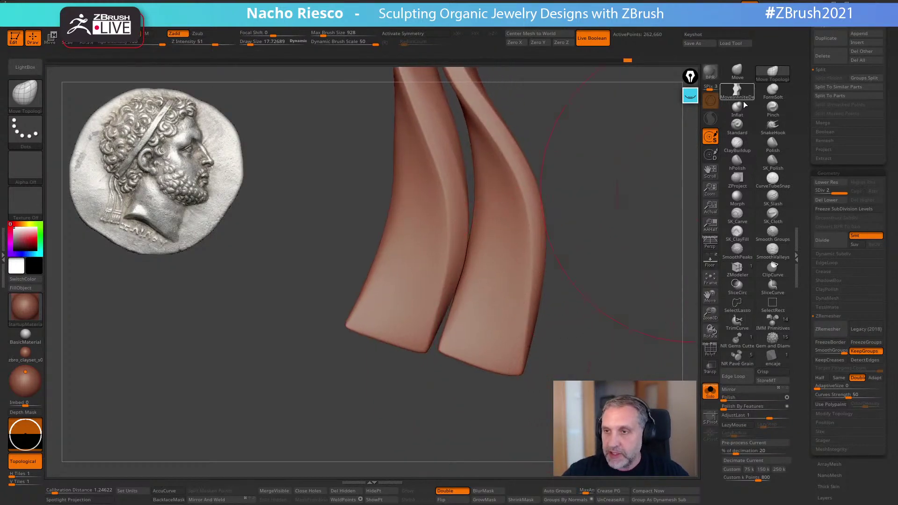
left_click(737, 143)
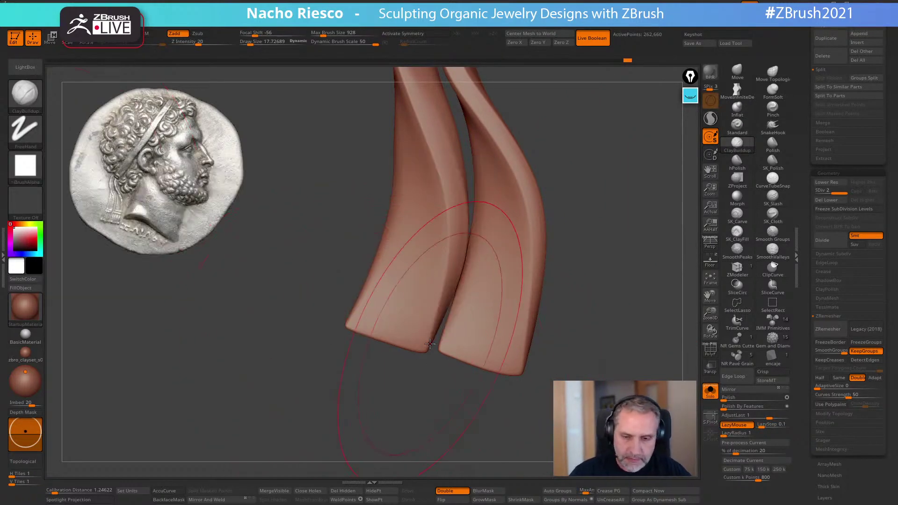
left_click(25, 166)
left_click(73, 178)
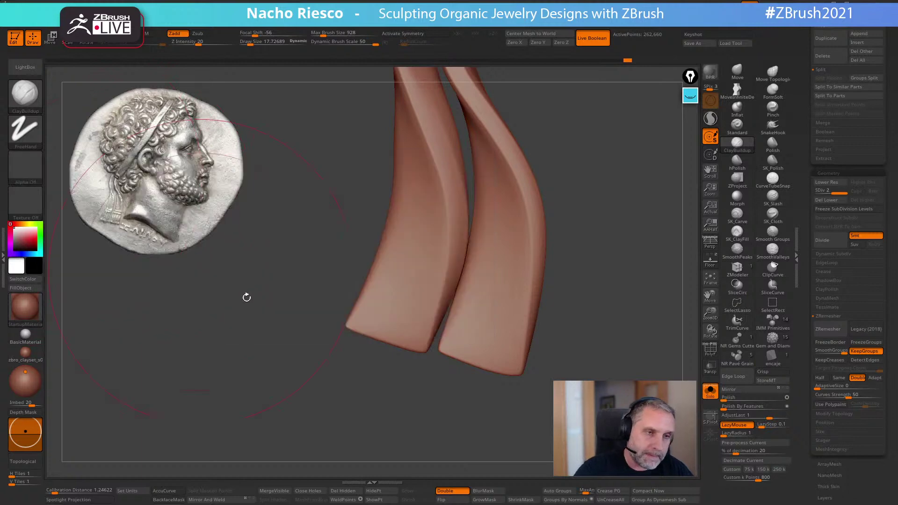
key("s")
mouse_move(465, 364)
left_mouse_down()
mouse_move(457, 364)
mouse_move(469, 351)
mouse_move(527, 340)
left_mouse_up()
left_click(710, 260)
key("s")
key("bracketleft")
left_click_drag(450, 322, 534, 341)
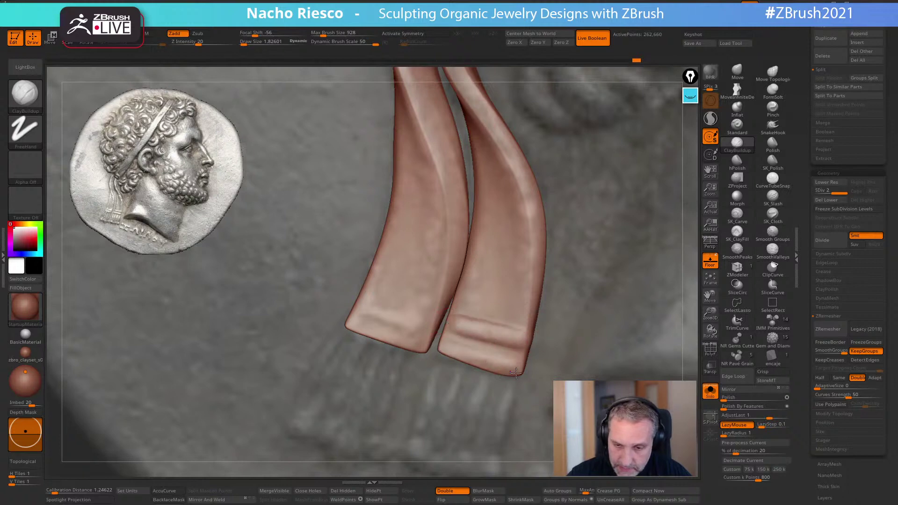
Raise matching bands across both ribbons' lower ends with ClayBuildup, then hide the coin reference plane
left_click_drag(362, 299, 383, 320)
left_click_drag(537, 361, 439, 344)
left_click_drag(387, 333, 431, 346)
left_click_drag(340, 313, 454, 345)
left_click_drag(360, 296, 450, 329)
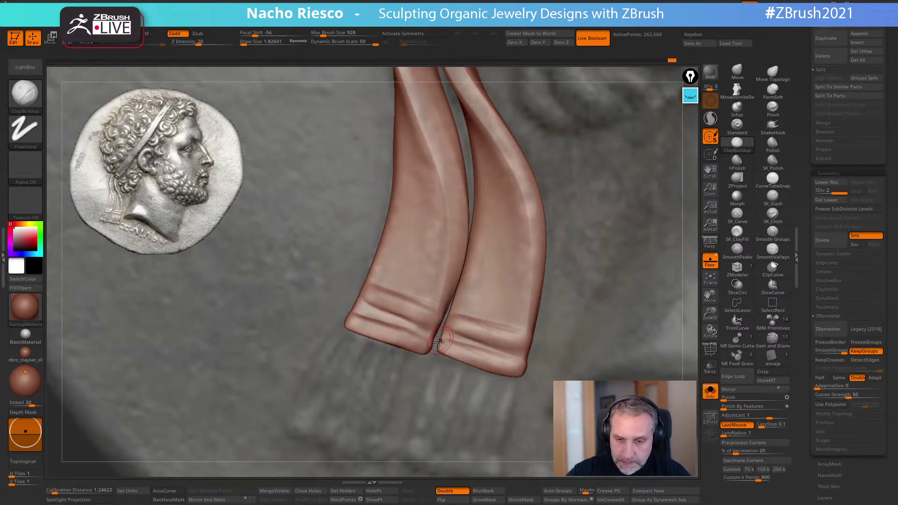
key("shift")
left_click_drag(414, 349, 352, 388, "shift")
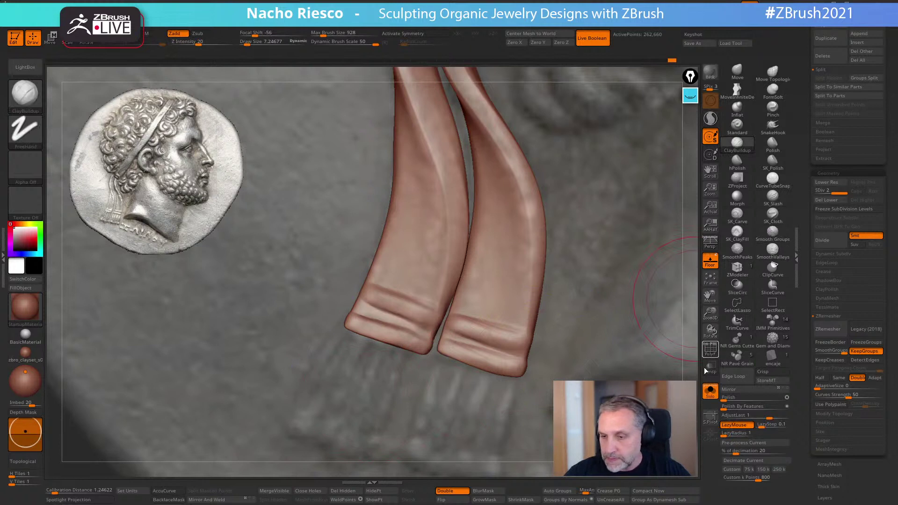
left_click(713, 262)
left_click_drag(651, 337, 614, 371)
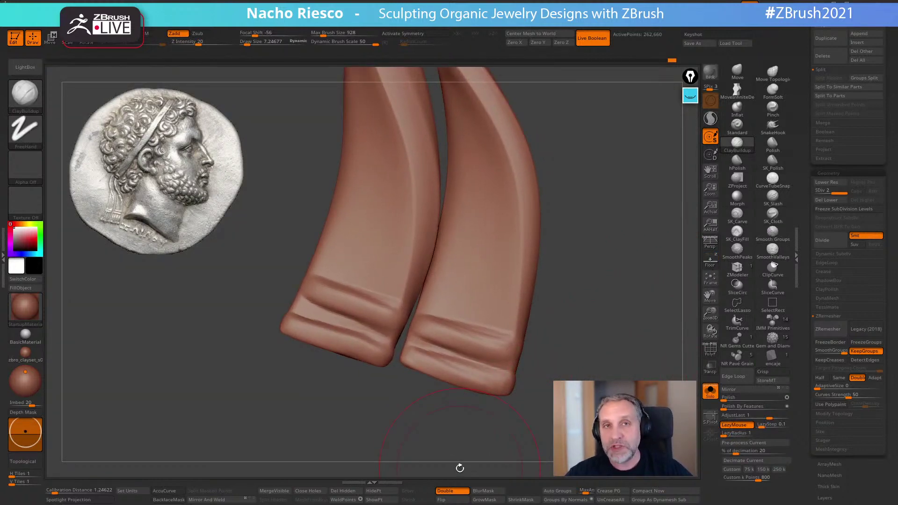
left_click_drag(582, 345, 548, 332)
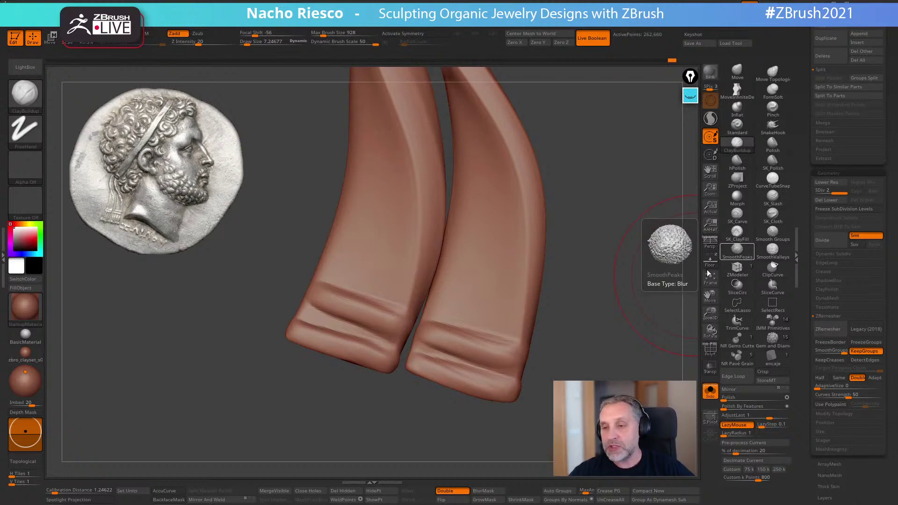
Try to soften the bands on both ribbons with the Smooth brush at a draw size of about 5
left_click(28, 99)
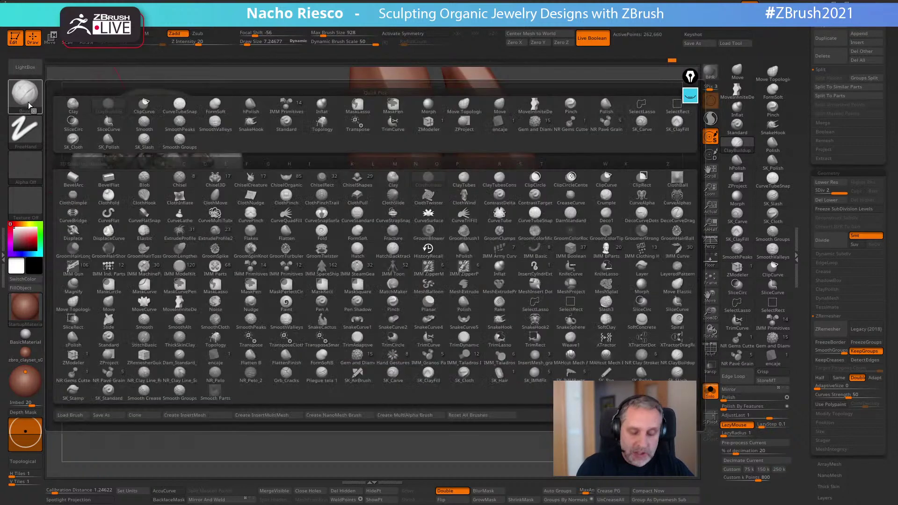
left_click(28, 105)
left_click(25, 94)
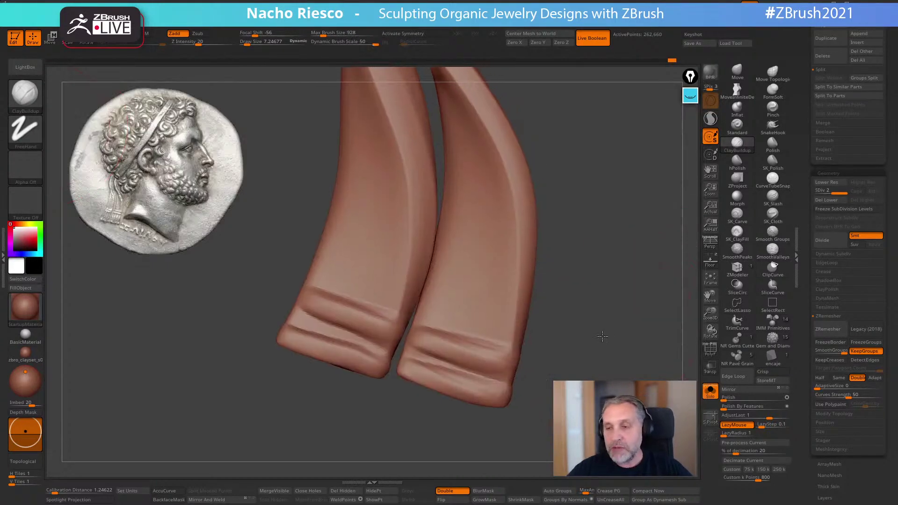
mouse_move(681, 293)
left_mouse_down("alt")
mouse_move(655, 336)
mouse_move(653, 363)
left_mouse_up("alt")
left_click(25, 95)
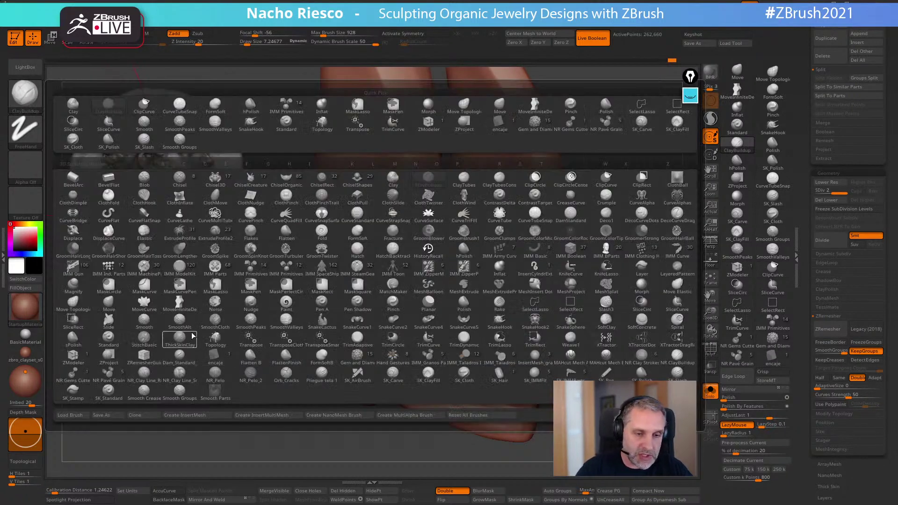
left_click(145, 322)
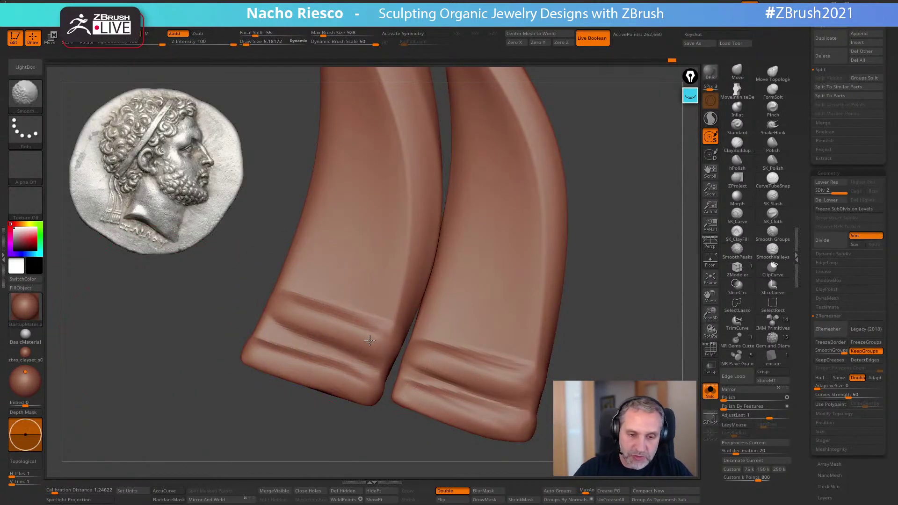
mouse_move(378, 377)
left_mouse_down("shift")
mouse_move(411, 357)
mouse_move(427, 363)
left_mouse_up("shift")
mouse_move(597, 377)
left_mouse_down()
mouse_move(602, 322)
mouse_move(597, 377)
left_mouse_up()
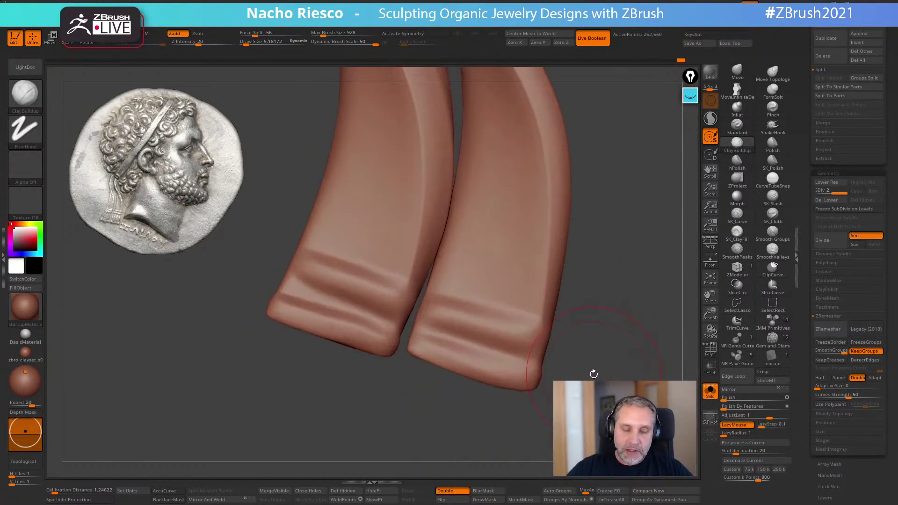
key("ctrl+z")
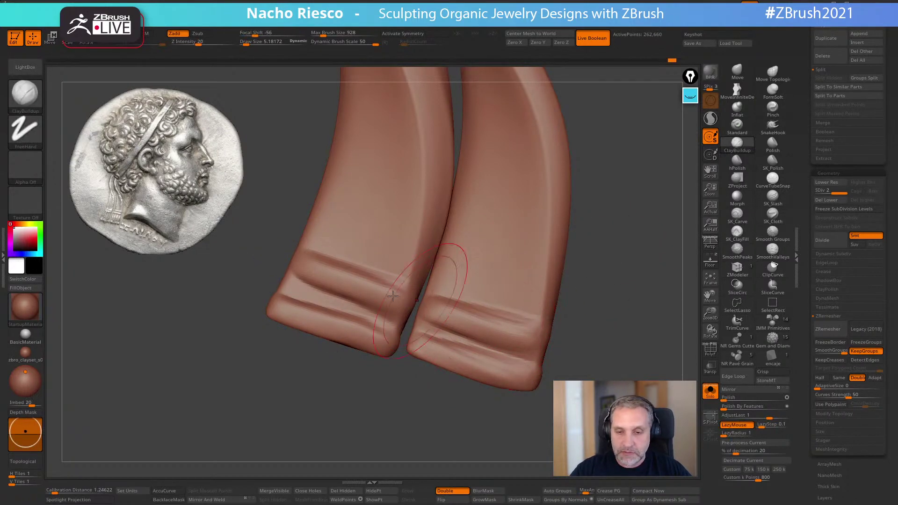
Sharpen the raised bands and the grooves between them on both ribbons with ClayBuildup at a draw size of about 1.2
left_click_drag(591, 322, 612, 338)
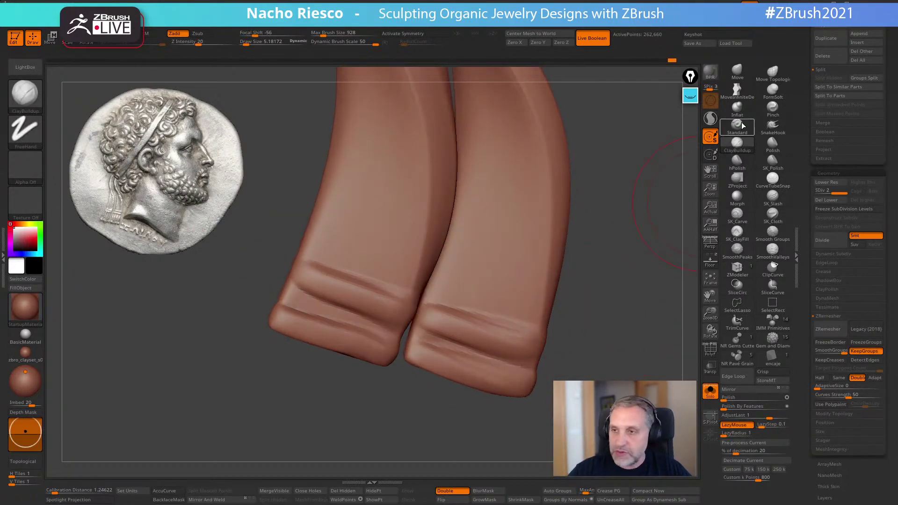
left_click_drag(616, 296, 587, 295)
key("s")
left_click_drag(305, 285, 288, 271)
key("s")
key("s")
left_click_drag(403, 413, 372, 414)
left_click_drag(414, 353, 518, 382)
left_click_drag(435, 314, 530, 346)
key("s")
mouse_move(430, 341)
left_mouse_down()
mouse_move(529, 369)
mouse_move(519, 359)
mouse_move(541, 364)
left_mouse_up()
left_click_drag(290, 288, 405, 323, "alt")
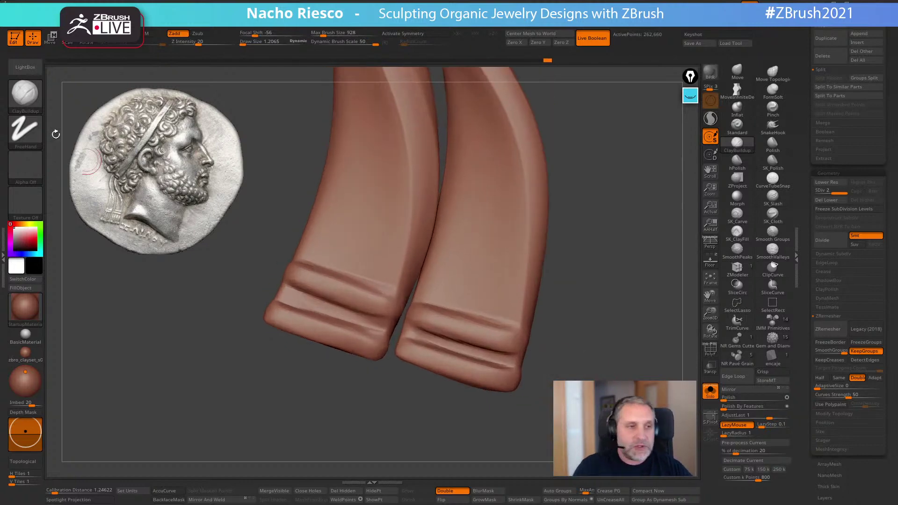
key("b")
left_click(263, 315, "shift")
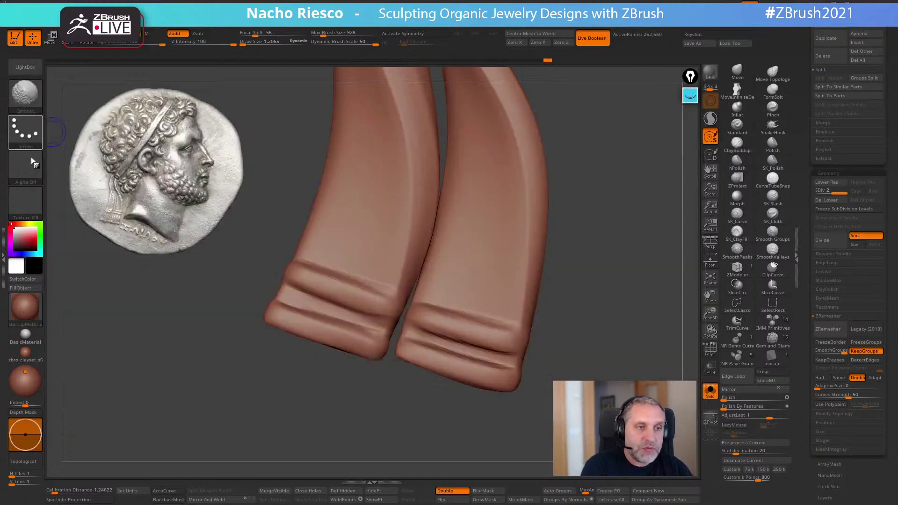
key("s")
left_click_drag(416, 341, 485, 335)
left_click_drag(417, 316, 487, 348, "shift")
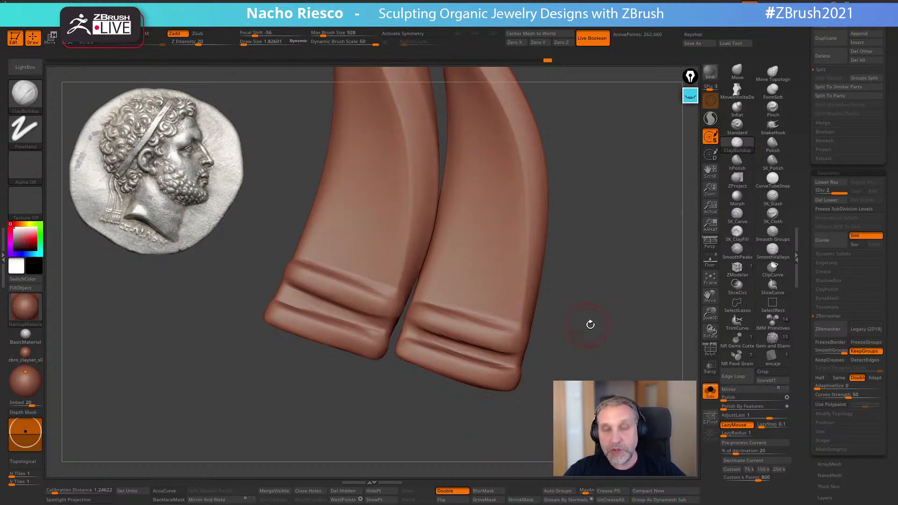
left_click_drag(584, 323, 443, 350)
left_click_drag(603, 335, 624, 328)
Soften the bands' crests and ends on both ribbons with SmoothPeaks at a draw size of about 3.5
key("s")
left_click_drag(576, 368, 579, 368)
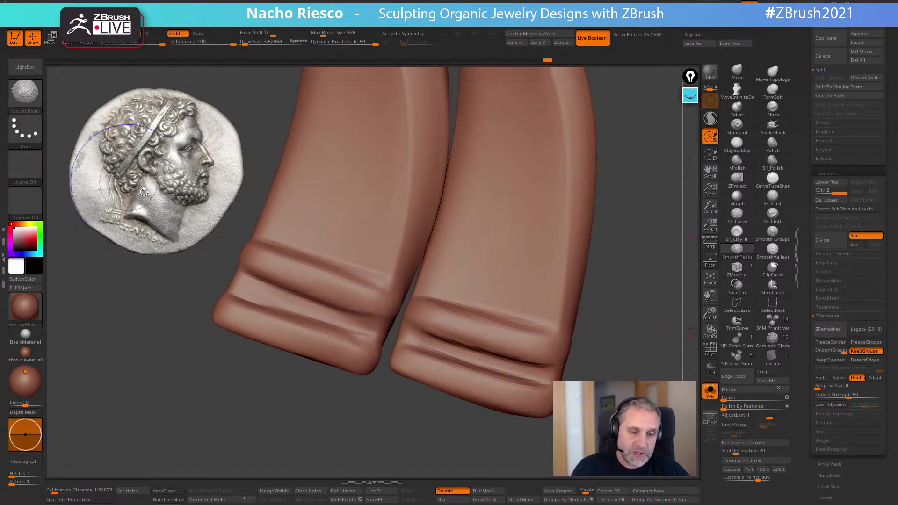
mouse_move(243, 300)
left_mouse_down("shift")
mouse_move(300, 335)
mouse_move(377, 352)
left_mouse_up("shift")
left_click_drag(442, 330, 566, 368, "shift")
mouse_move(424, 363)
left_mouse_down("shift")
mouse_move(459, 379)
mouse_move(511, 340)
mouse_move(456, 301)
mouse_move(475, 309)
left_mouse_up("shift")
mouse_move(613, 374)
left_mouse_down("alt")
mouse_move(612, 335)
mouse_move(612, 378)
left_mouse_up("alt")
left_click_drag(455, 312, 499, 338, "shift")
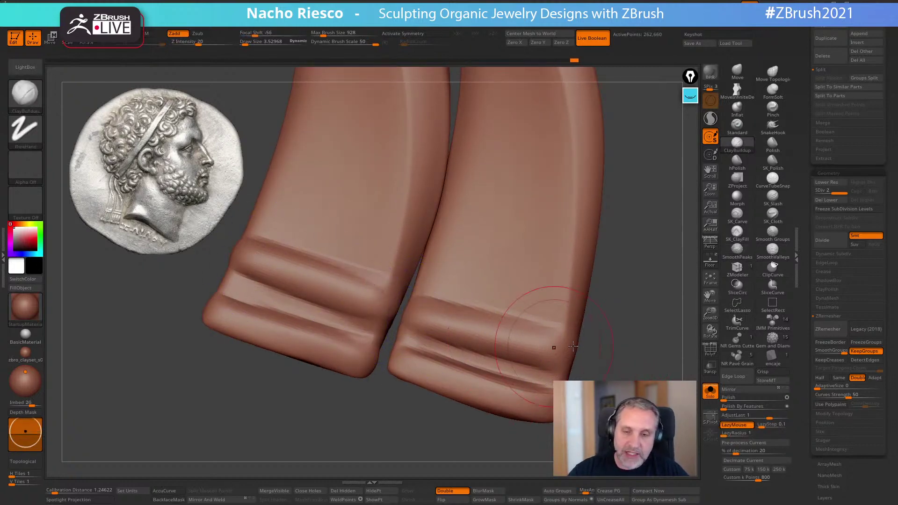
left_click_drag(627, 325, 532, 339)
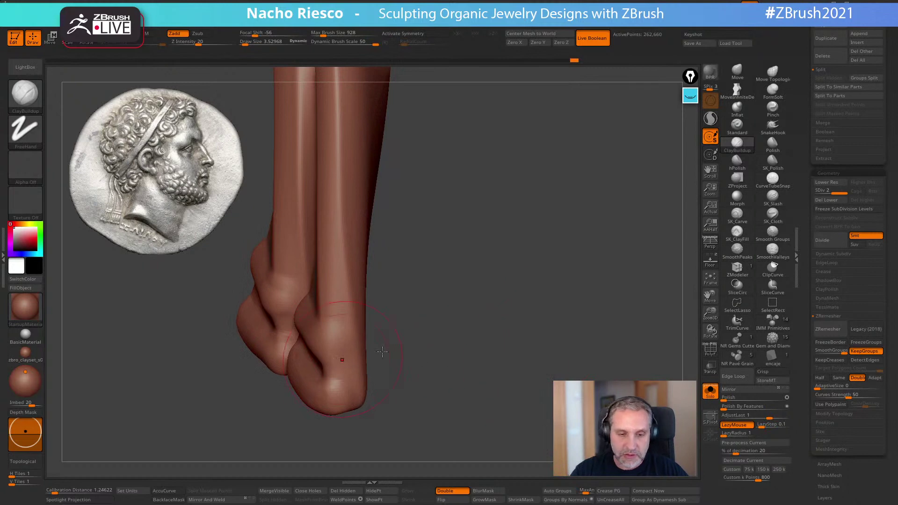
left_click_drag(353, 358, 481, 321, "shift")
left_click_drag(633, 310, 611, 274, "alt")
left_click_drag(577, 327, 625, 337, "alt")
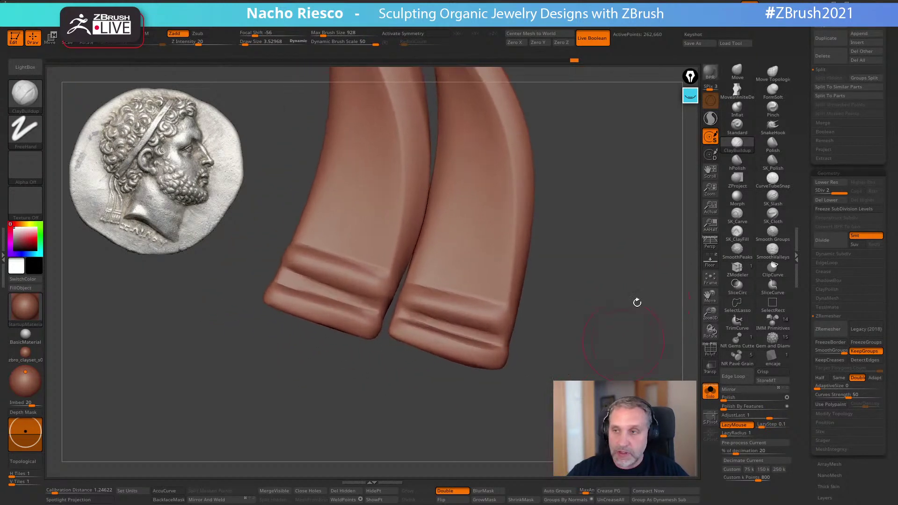
Show the whole relief and open the gap between the ribbons with Move Topological at a draw size of about 13
left_click(772, 72)
left_click_drag(409, 297, 406, 299)
key("s")
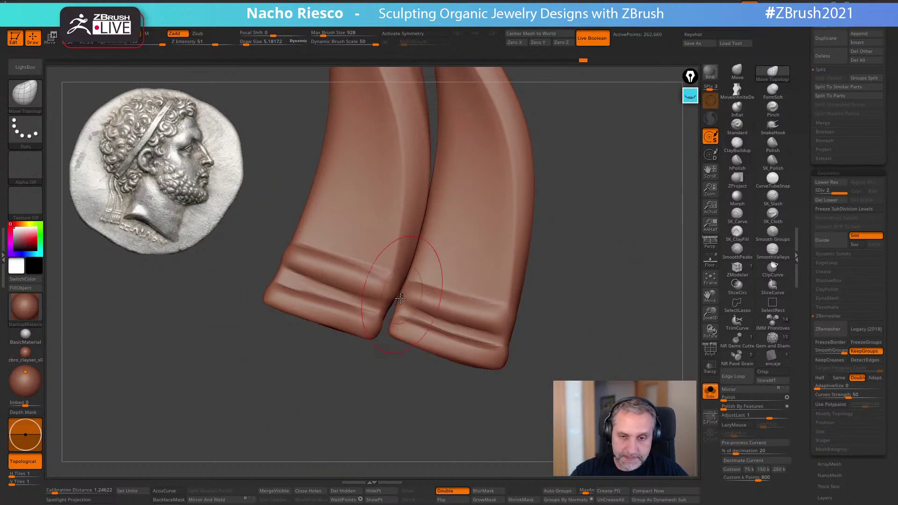
key("ctrl+z")
left_click_drag(408, 268, 405, 270)
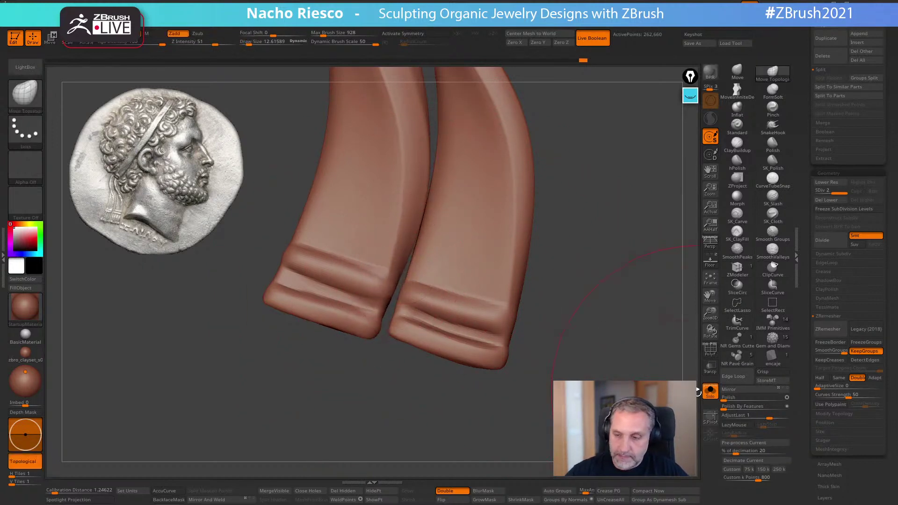
left_click(704, 390)
left_click_drag(412, 206, 407, 299)
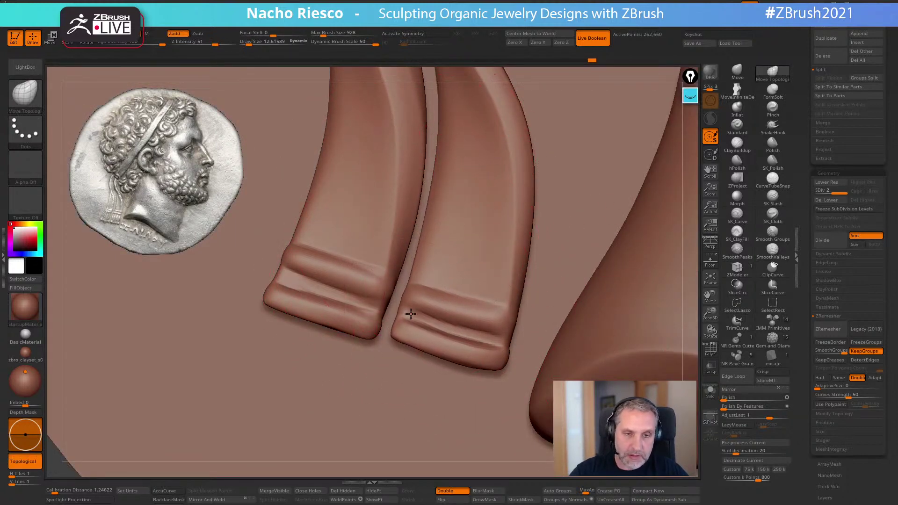
mouse_move(491, 204)
left_mouse_down()
mouse_move(425, 202)
mouse_move(435, 208)
left_mouse_up()
Push the ribbons' lower ends onto the base disc with the Move brush, BackfaceMask on and a draw size of about 28
right_click_drag(453, 216, 468, 257)
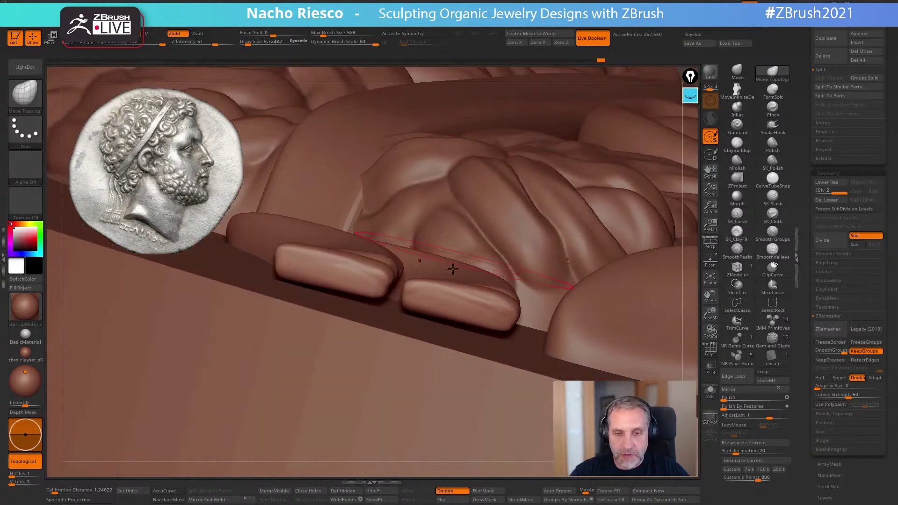
mouse_move(630, 201)
right_mouse_down()
mouse_move(538, 262)
mouse_move(467, 290)
right_mouse_up()
left_click(402, 301, "alt")
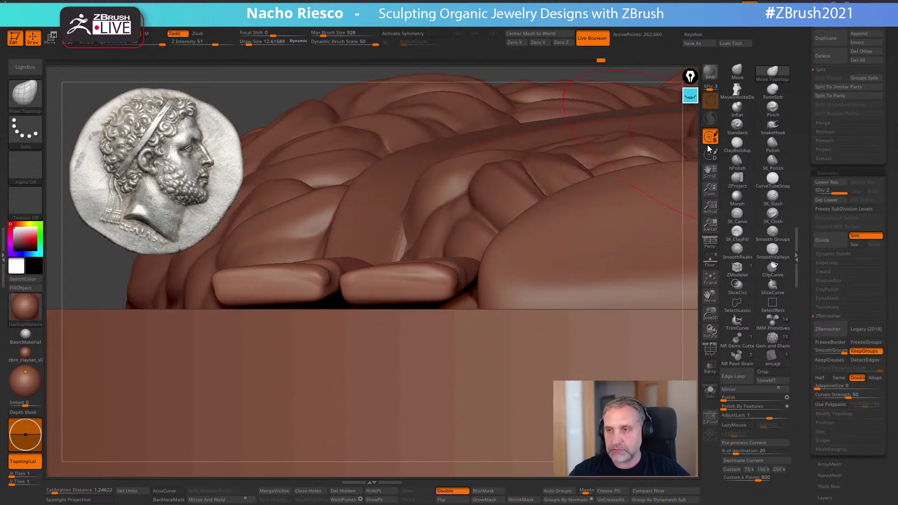
left_click(739, 73)
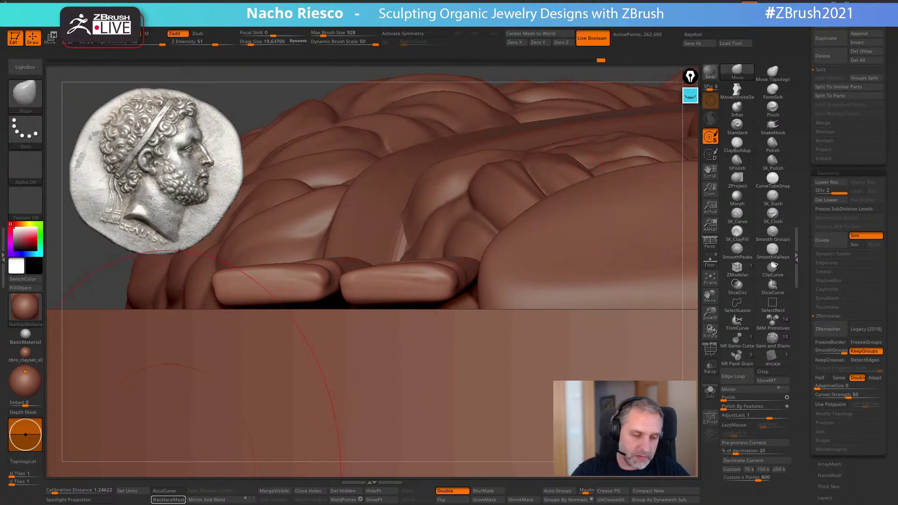
mouse_move(361, 297)
left_mouse_down()
mouse_move(366, 309)
mouse_move(417, 312)
left_mouse_up()
mouse_move(436, 321)
right_mouse_down()
mouse_move(439, 343)
mouse_move(477, 319)
mouse_move(468, 328)
right_mouse_up()
right_click(468, 327)
mouse_move(630, 134)
right_mouse_down()
mouse_move(590, 174)
mouse_move(636, 211)
right_mouse_up()
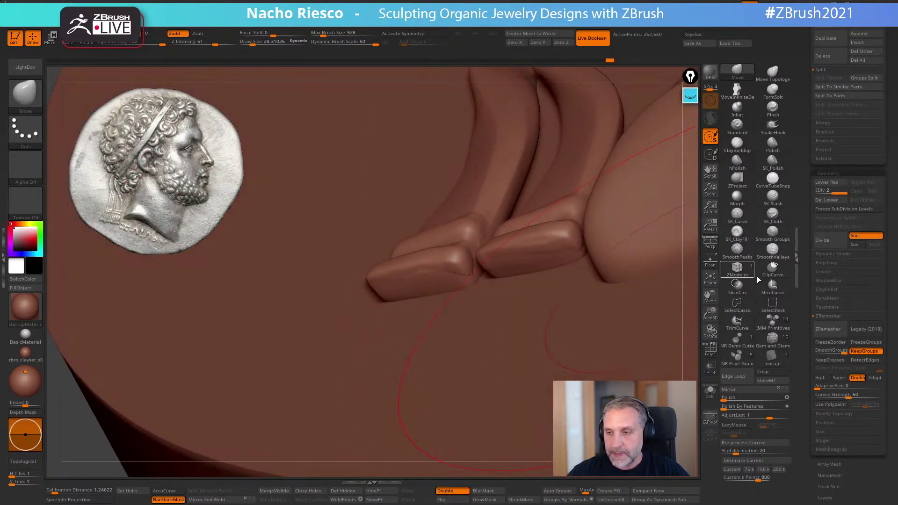
Examine how the ribbons' lower ends meet the base disc, selecting the disc and the ribbons in turn
scroll(838, 188, "up", 6)
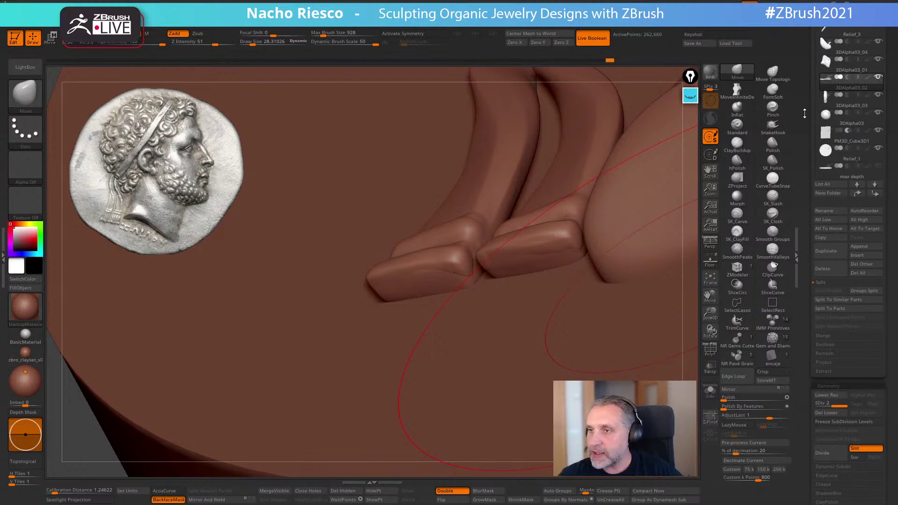
mouse_move(859, 204)
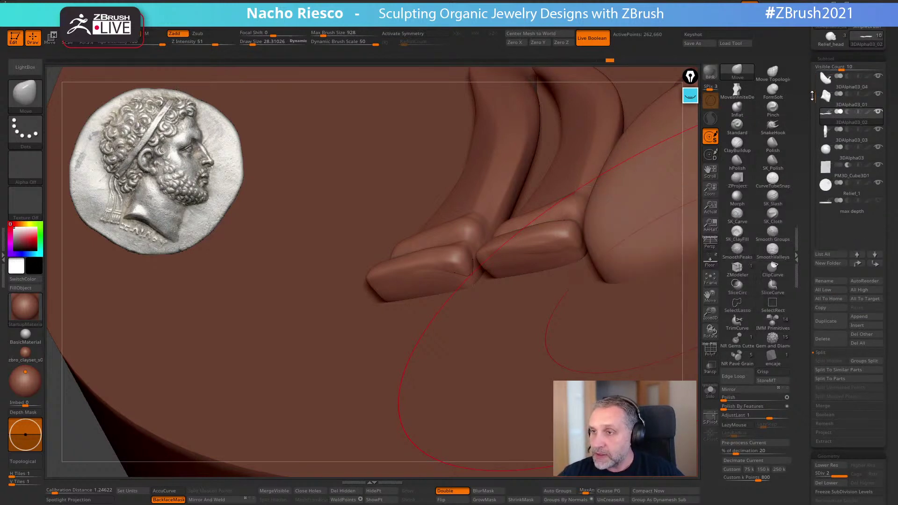
left_click(878, 130)
right_click_drag(603, 139, 612, 268)
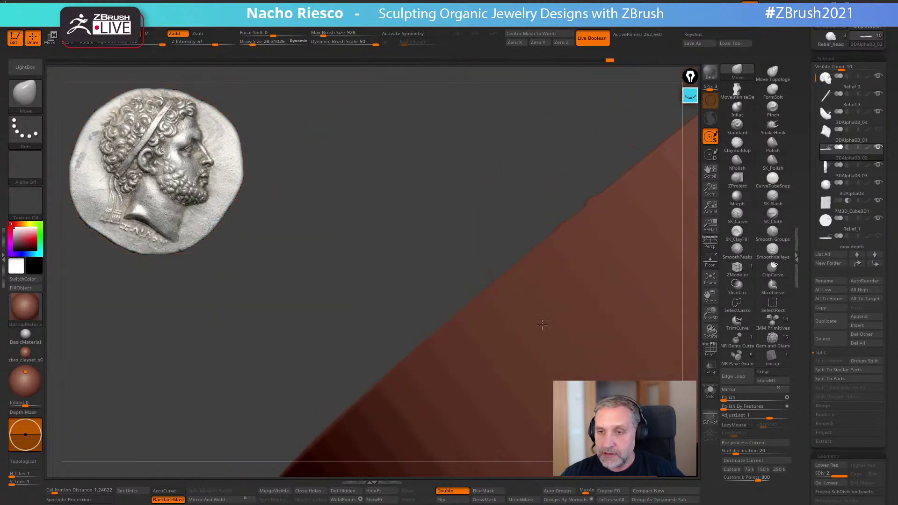
left_click(573, 304, "alt")
key("b")
right_click_drag(547, 142, 563, 257)
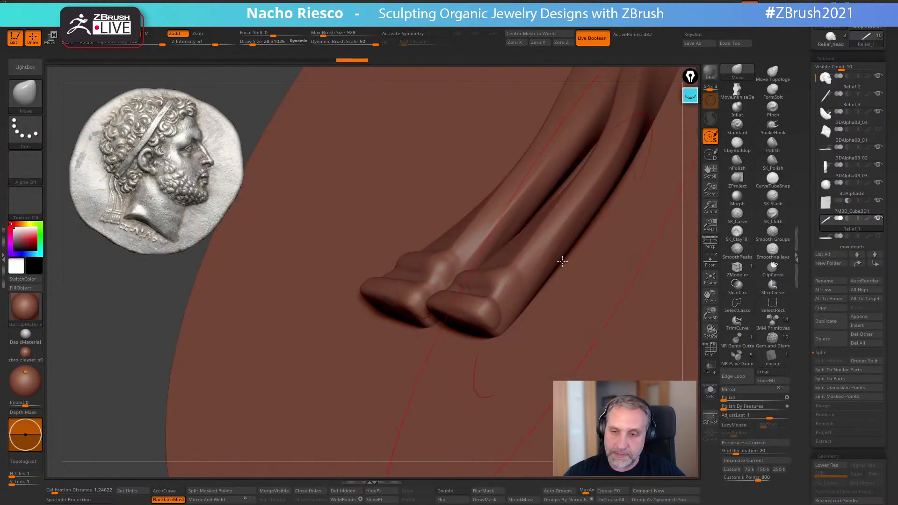
mouse_move(600, 206)
right_mouse_down()
mouse_move(519, 240)
mouse_move(555, 246)
mouse_move(553, 237)
right_mouse_up()
left_click(533, 234, "alt")
right_click(466, 252)
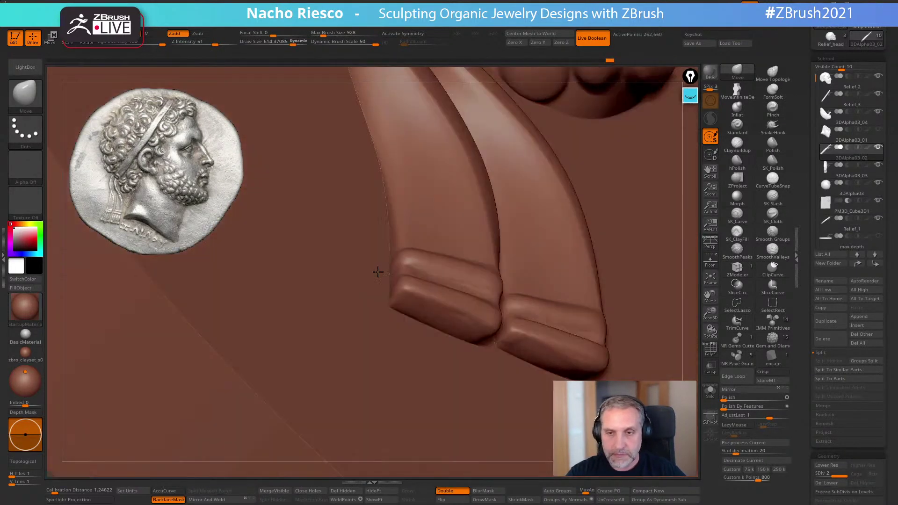
Isolate the ribbons, examine their folds and banded ends from the front, and restore the full relief
right_click_drag(378, 271, 510, 218)
left_click_drag(680, 267, 644, 352, "alt")
key("ctrl+z")
left_click_drag(694, 255, 659, 340, "alt")
mouse_move(692, 304)
left_mouse_down()
mouse_move(634, 311)
mouse_move(730, 363)
left_mouse_up()
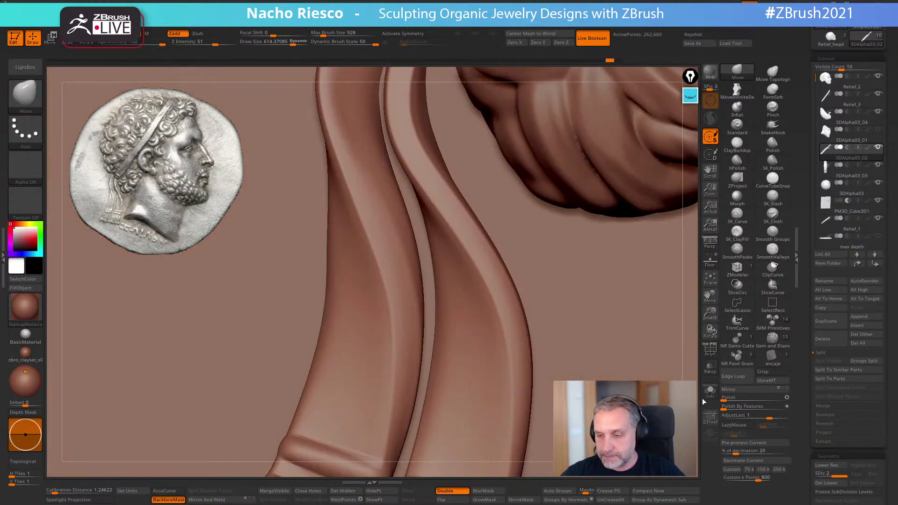
left_click(710, 391)
mouse_move(664, 299)
left_mouse_down()
mouse_move(625, 268)
mouse_move(628, 350)
left_mouse_up()
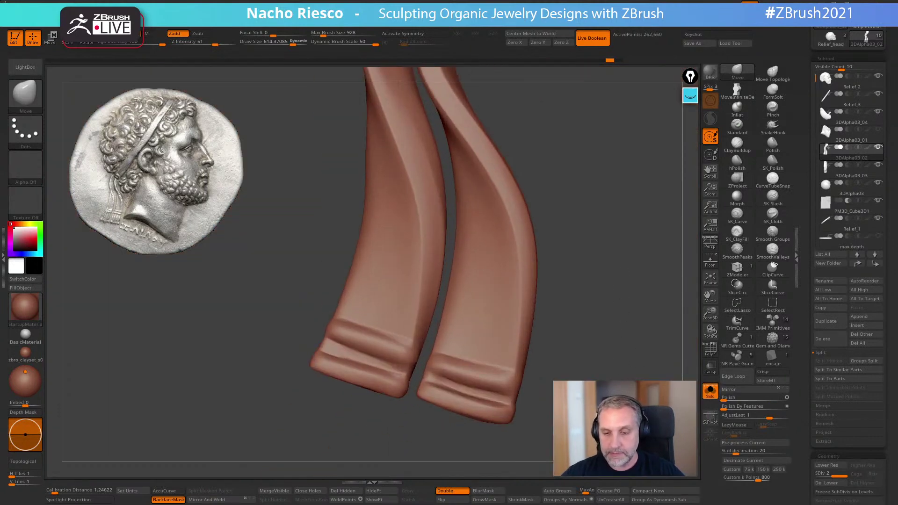
left_click(710, 391)
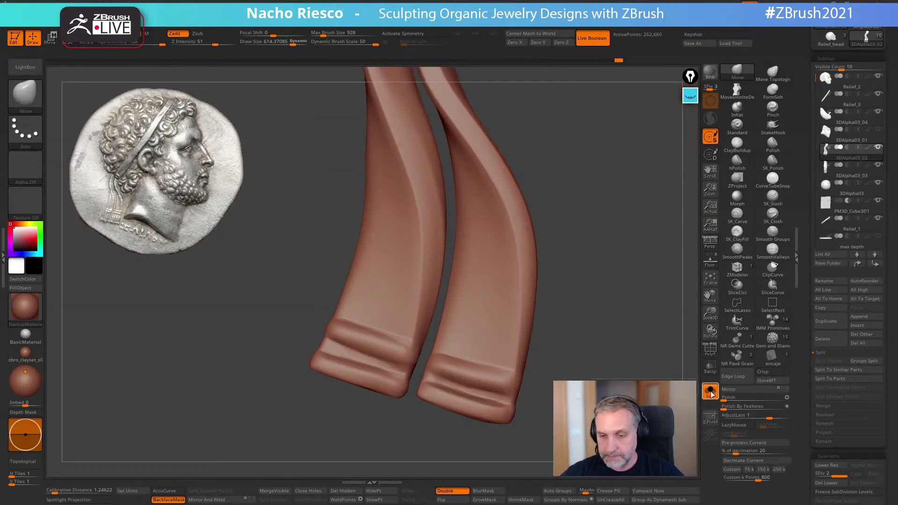
Select the base disc and overlay the coin reference to compare the ribbons with the coin's tassels
left_click(565, 332, "alt")
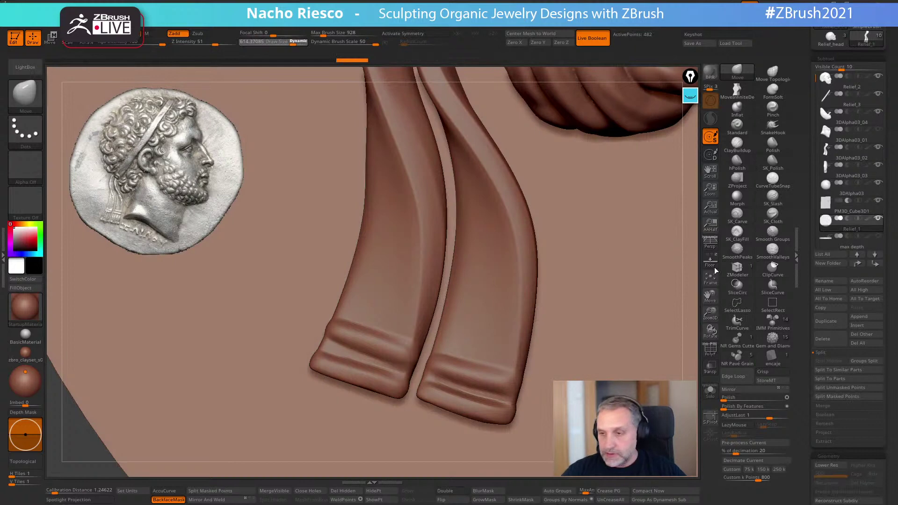
left_click(713, 263)
right_click_drag(518, 328, 523, 311, "alt")
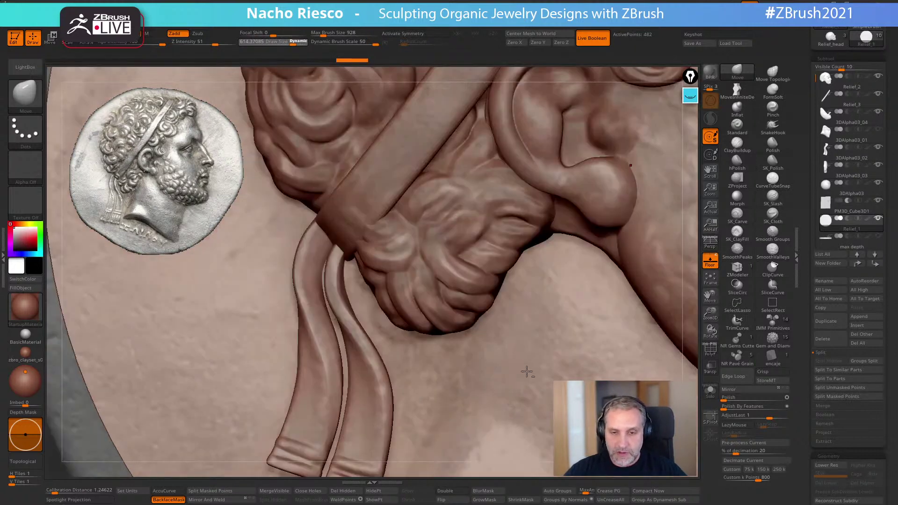
right_click_drag(520, 357, 583, 259, "alt")
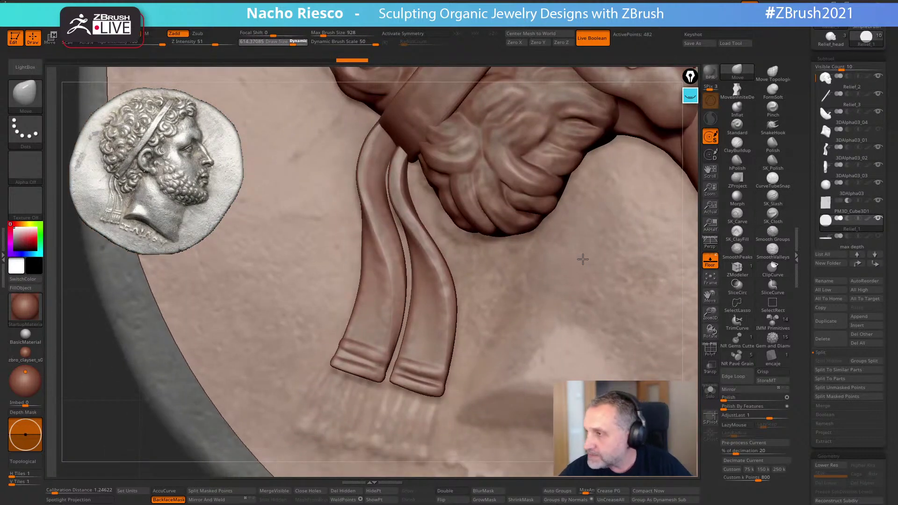
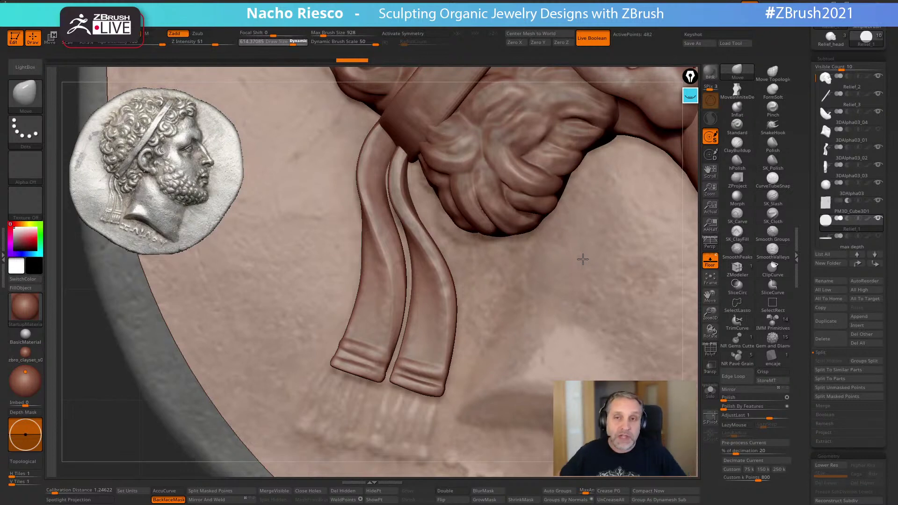
Compare the whole medallion with the coin by switching the reference grid on and off, leaving it hidden
left_click(715, 282)
mouse_move(596, 353)
left_mouse_down()
mouse_move(656, 293)
mouse_move(610, 350)
left_mouse_up()
left_click_drag(505, 438, 451, 404, "alt")
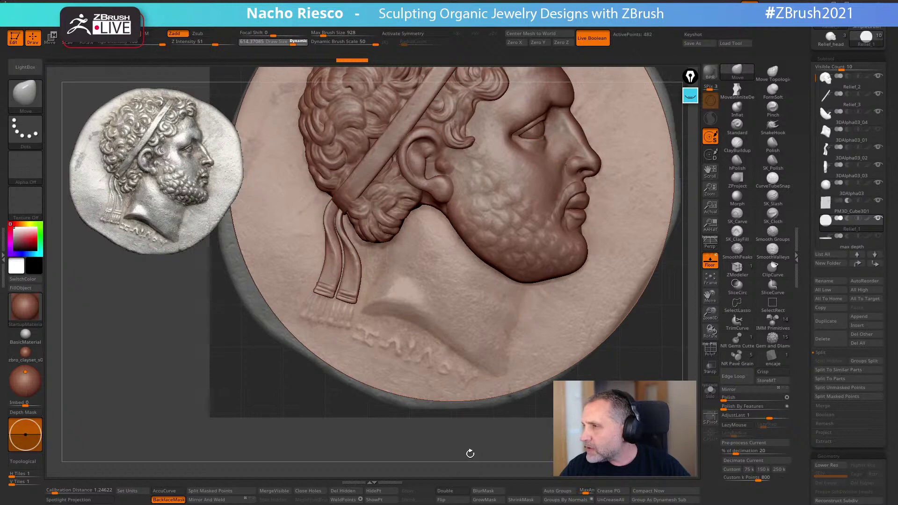
left_click_drag(469, 449, 471, 404)
key("shift+p")
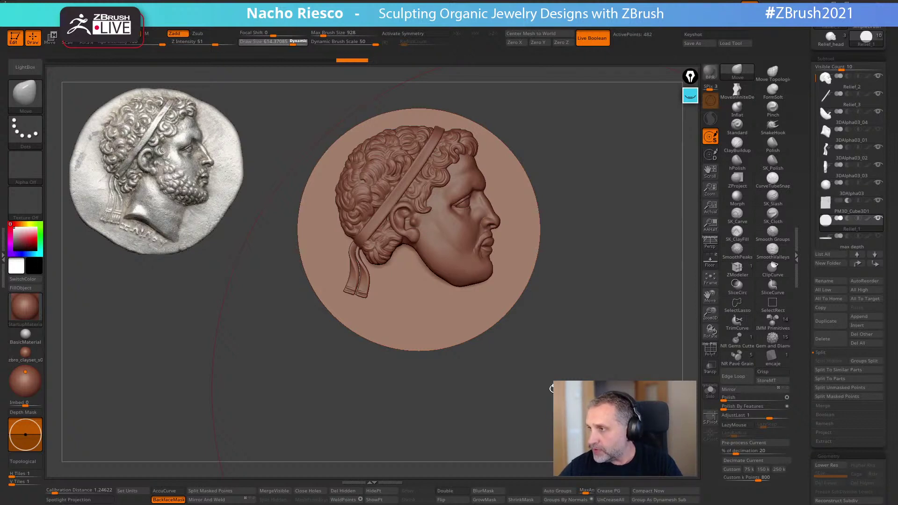
left_click_drag(583, 311, 623, 318)
left_click(711, 264)
left_click(711, 264)
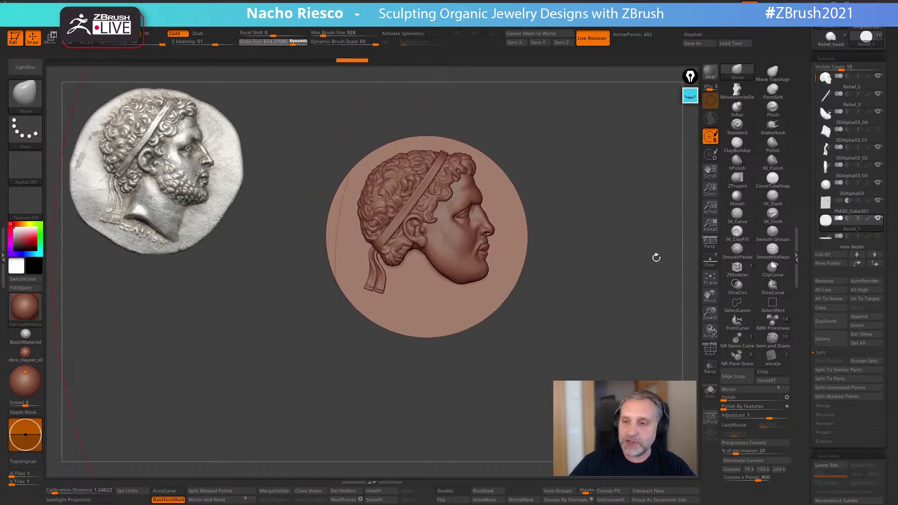
left_click(711, 264)
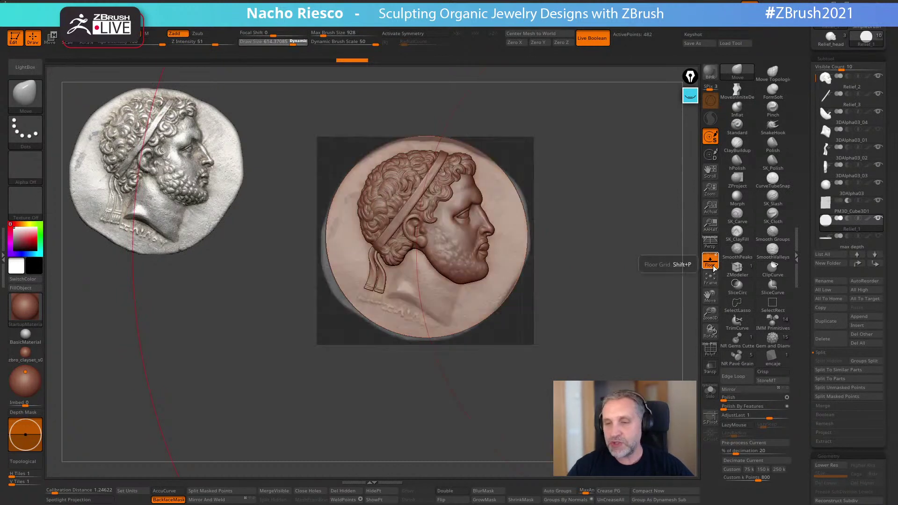
left_click(710, 264)
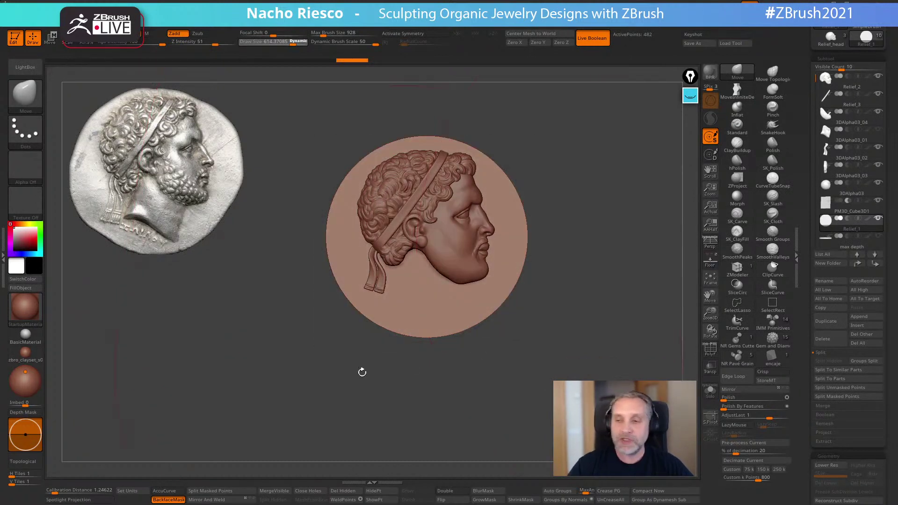
Open the Draw palette's floor grid settings and turn the reference grid on
left_click(3, 256)
scroll(61, 40, "up", 2)
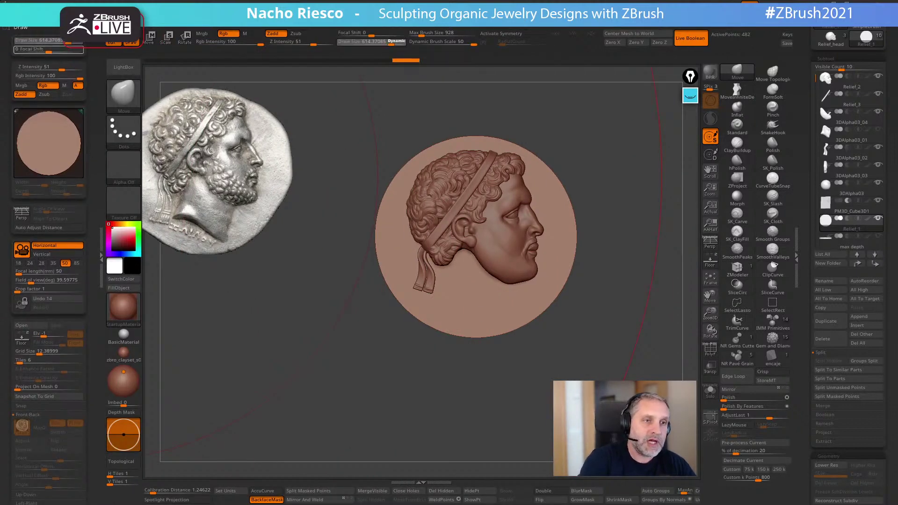
scroll(28, 29, "down", 5)
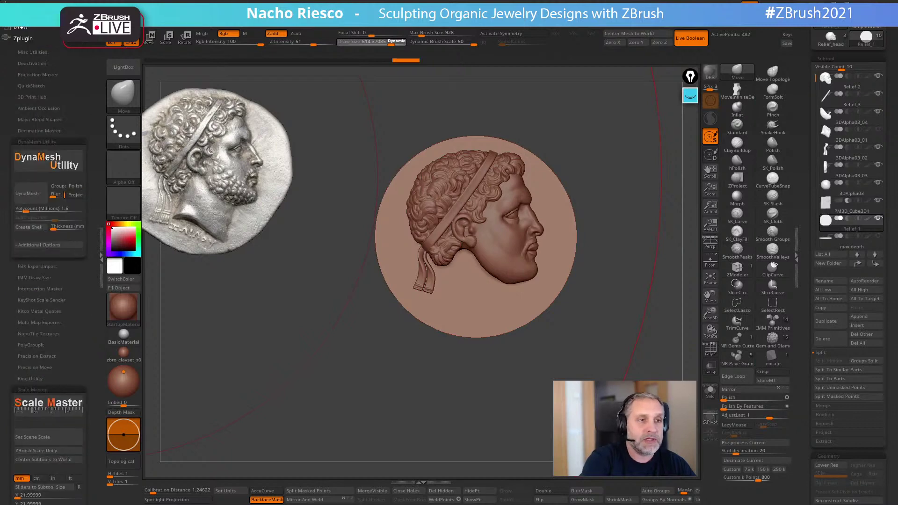
scroll(27, 29, "up", 4)
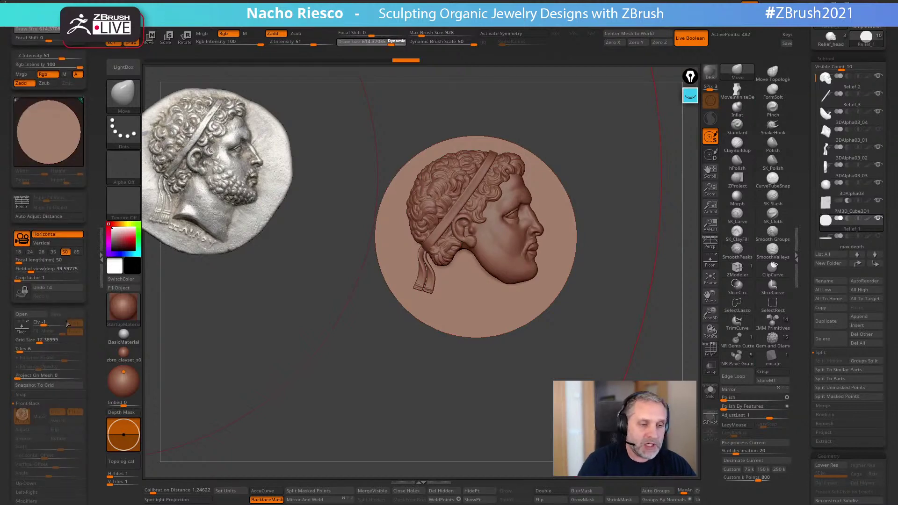
left_click_drag(90, 323, 90, 266)
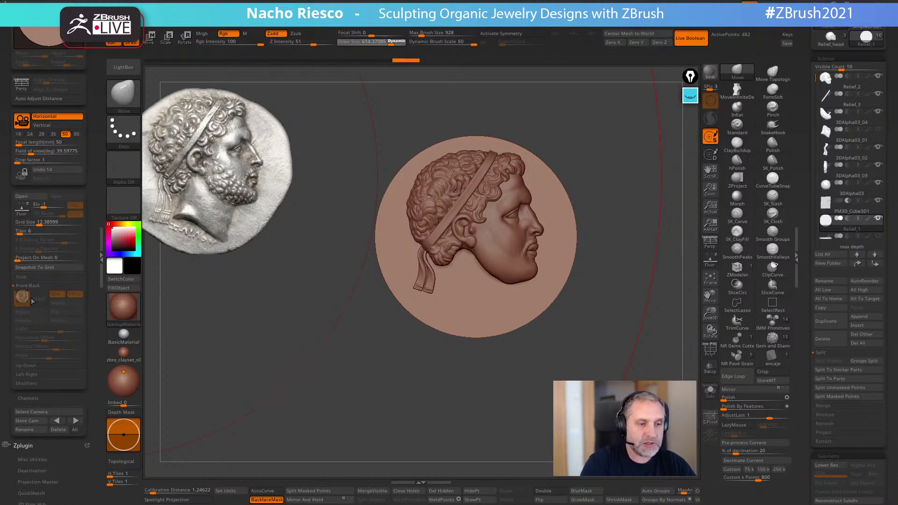
left_click(22, 210)
left_click(22, 214)
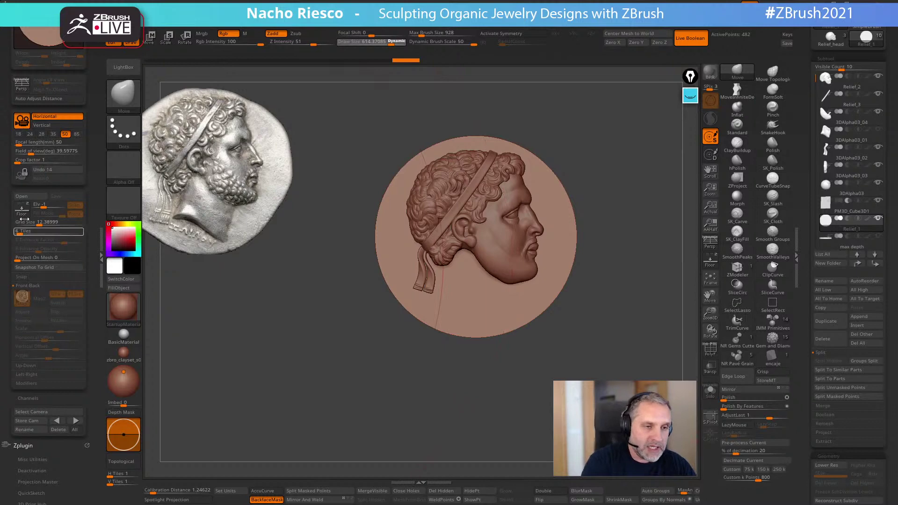
key("shift+p")
Look through the grid's Front-Back, Up-Down and Left-Right map settings, leaving the Up-Down settings open
left_click(45, 286)
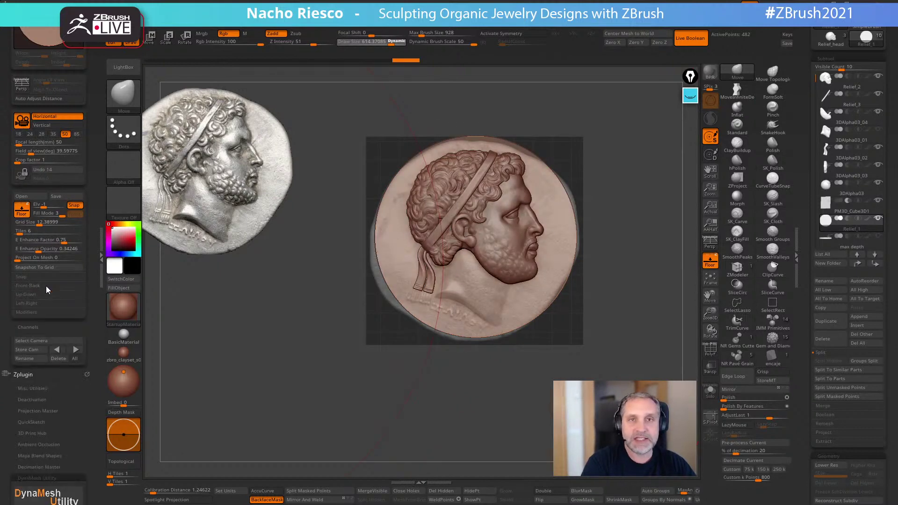
left_click(42, 295)
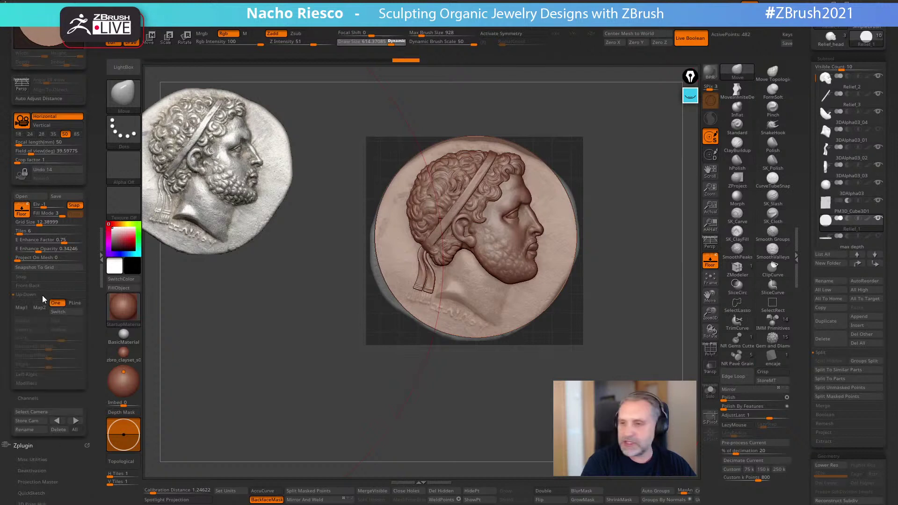
left_click(43, 296)
left_click(38, 304)
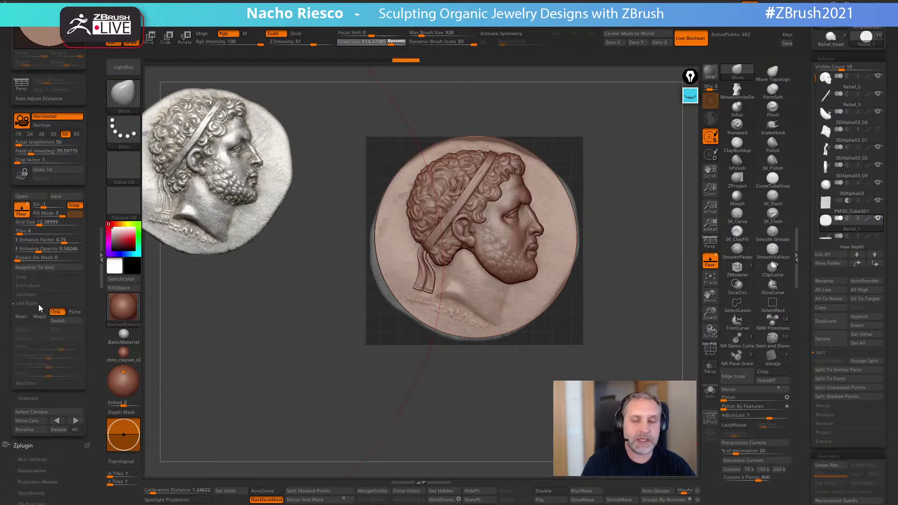
left_click(39, 305)
left_click(35, 295)
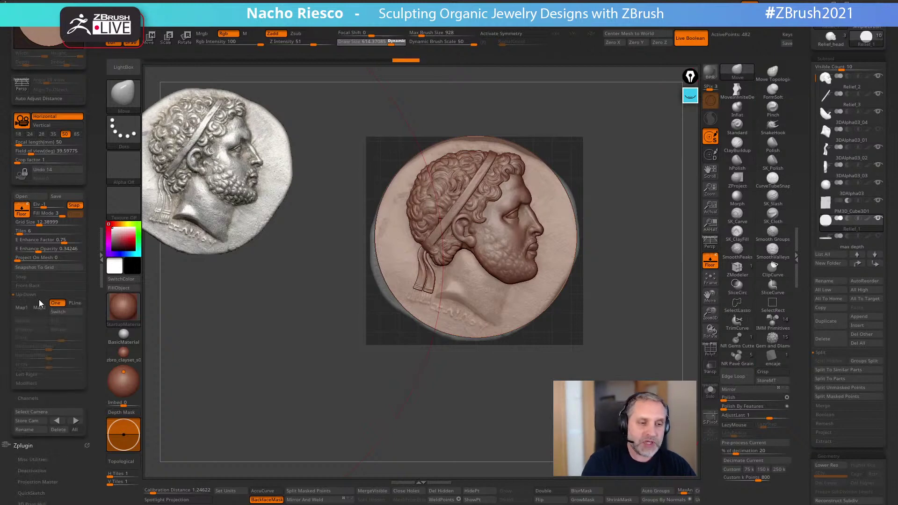
Assign the Coin2 texture as Map1 of the Up-Down grid and check it beneath the tilted medallion
left_click_drag(456, 418, 462, 423)
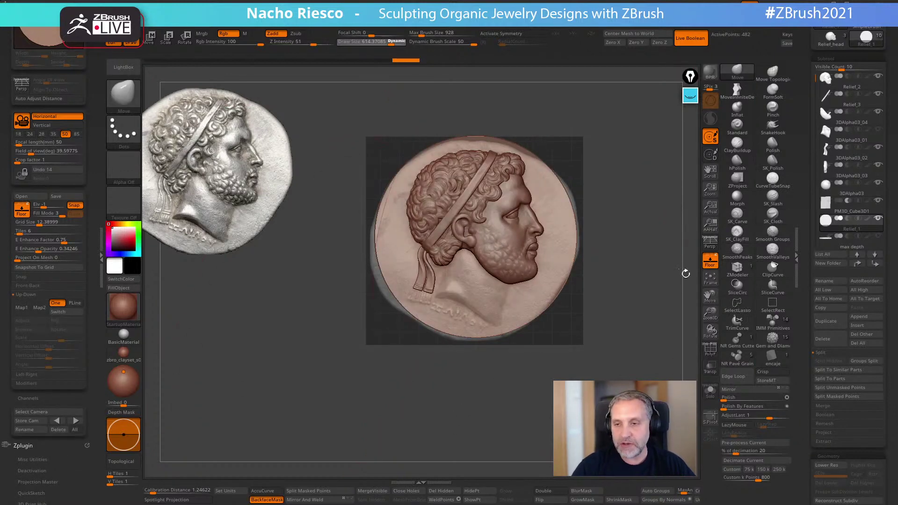
left_click_drag(648, 289, 648, 341)
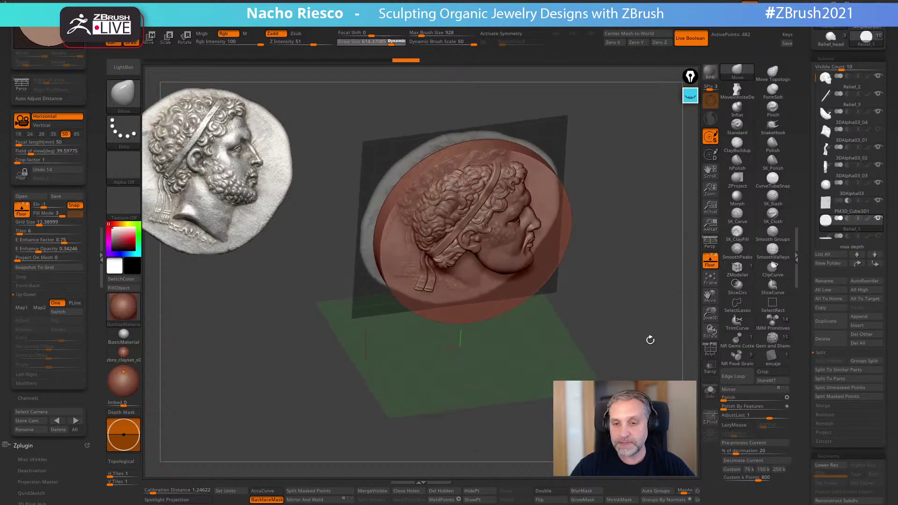
left_click_drag(646, 254, 630, 300)
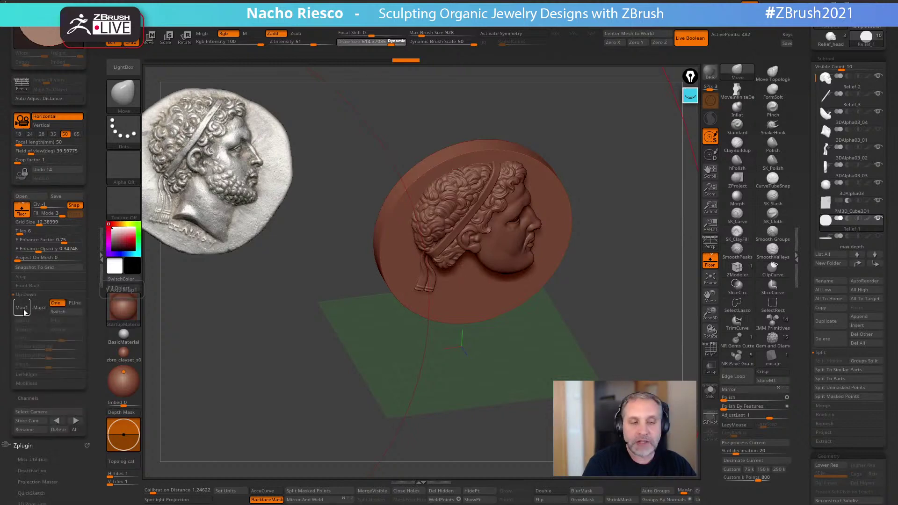
left_click(22, 309)
mouse_move(253, 327)
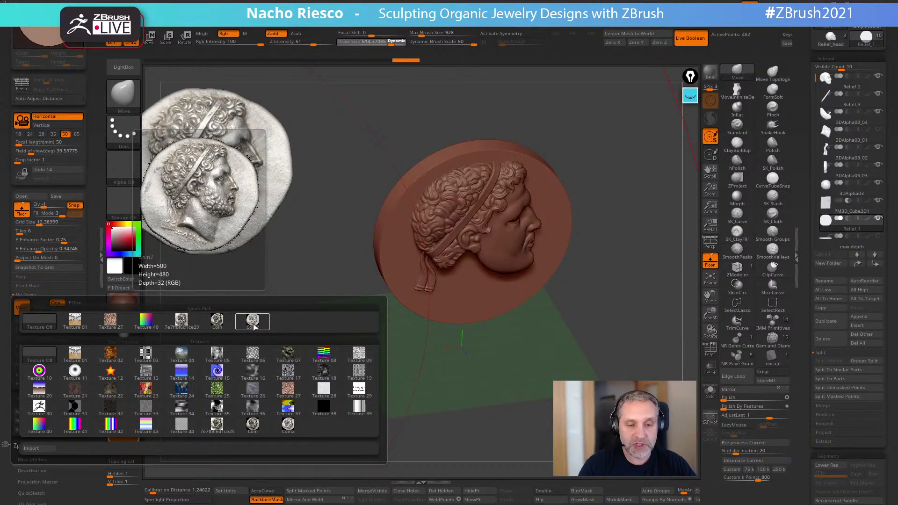
left_click(254, 328)
left_click_drag(215, 337, 612, 309)
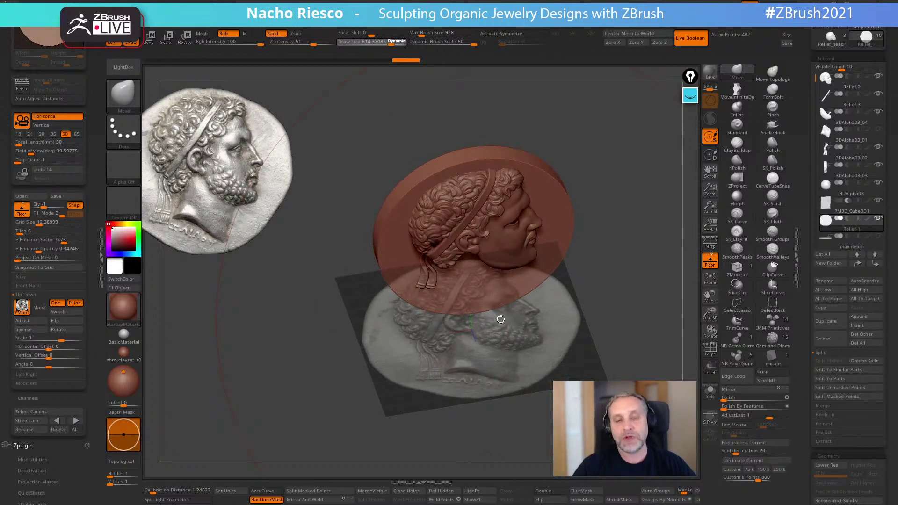
left_click_drag(500, 319, 481, 357)
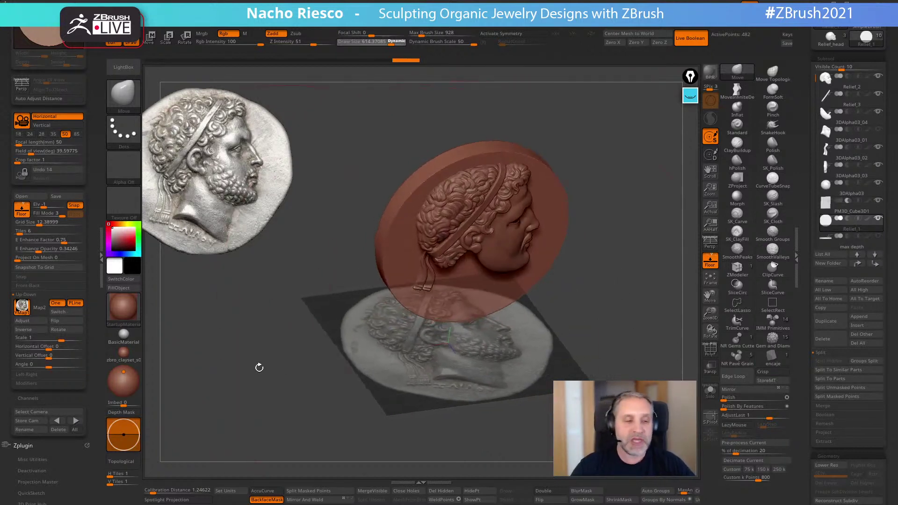
Flip the coin image on the Up-Down grid, rotate it three times, and hide the floor plane
left_click(64, 325)
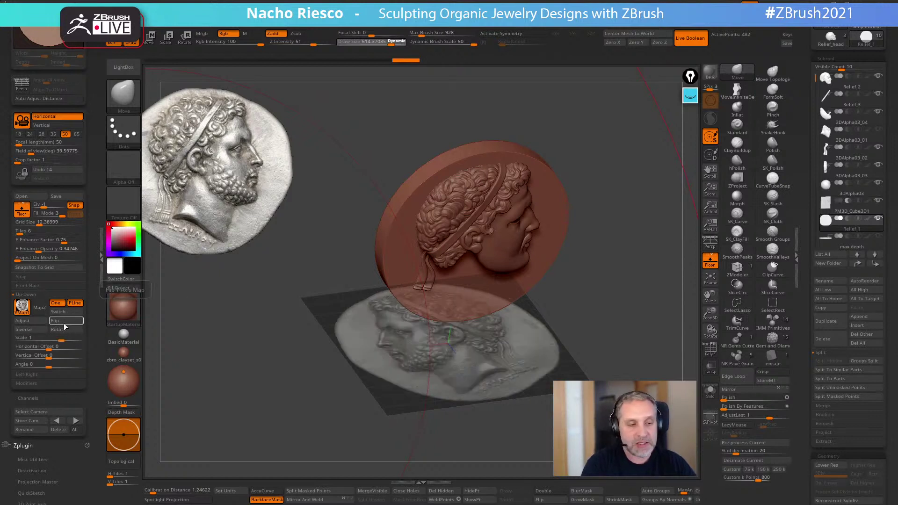
left_click(67, 331)
left_click(66, 331)
left_click(62, 331)
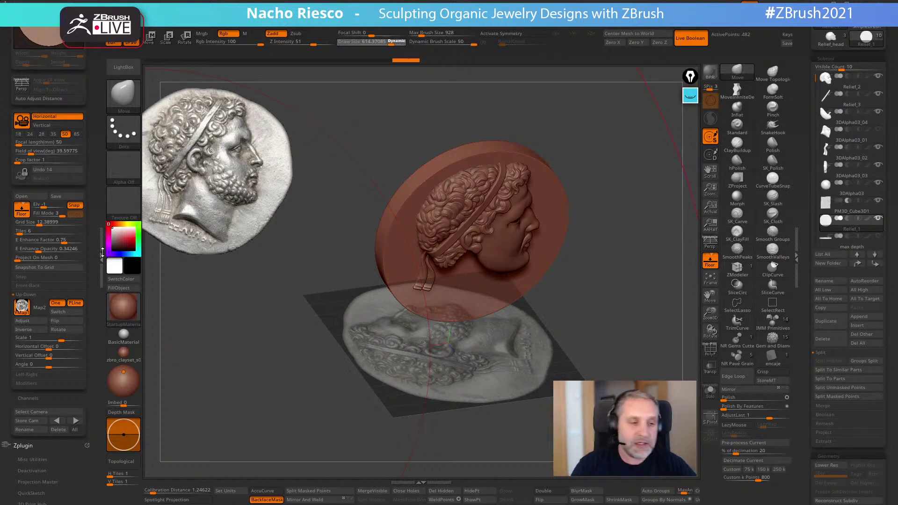
left_click(710, 260)
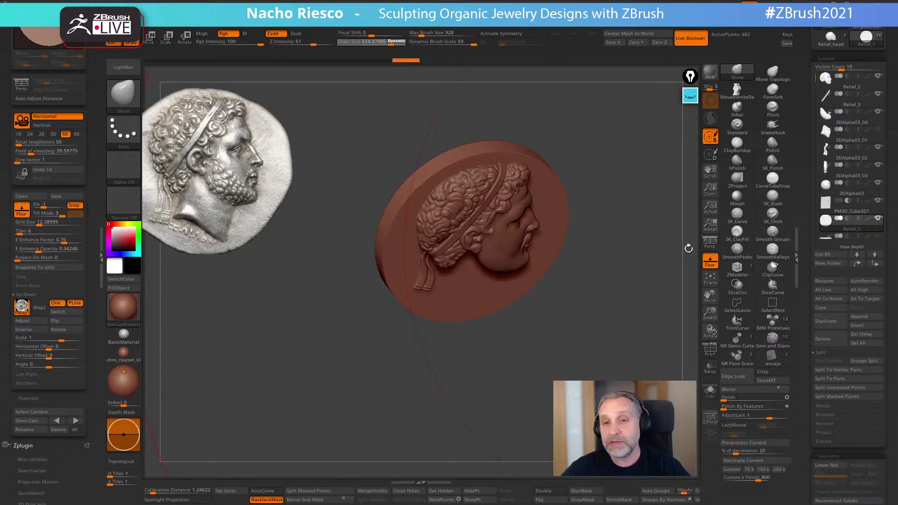
Turn the medallion to face front and switch on the floor grid's coin reference to compare it with the hanging ribbon ends
left_click_drag(590, 355, 528, 366, "shift")
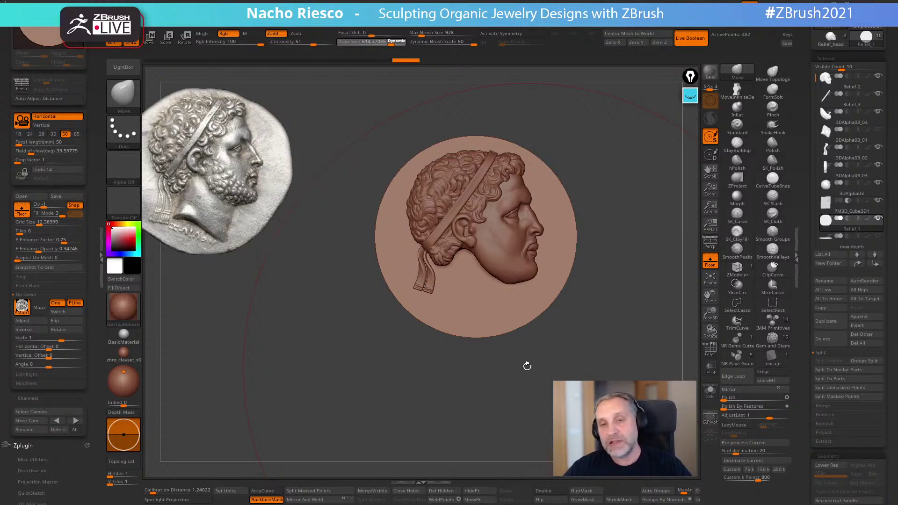
mouse_move(527, 366)
left_mouse_down()
mouse_move(489, 417)
mouse_move(497, 423)
left_mouse_up()
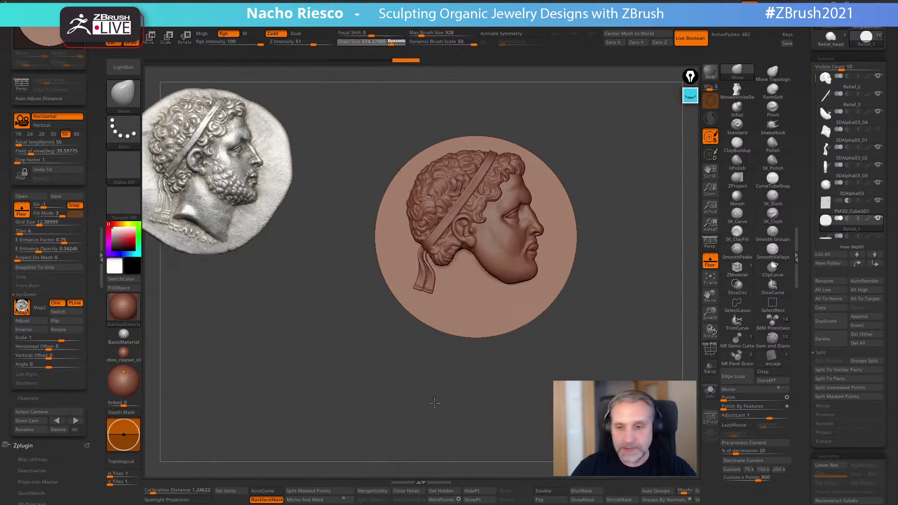
key("f")
left_click_drag(433, 427, 356, 426, "alt")
left_click_drag(232, 427, 290, 350, "alt")
left_click(102, 272)
left_click_drag(264, 377, 440, 353, "alt")
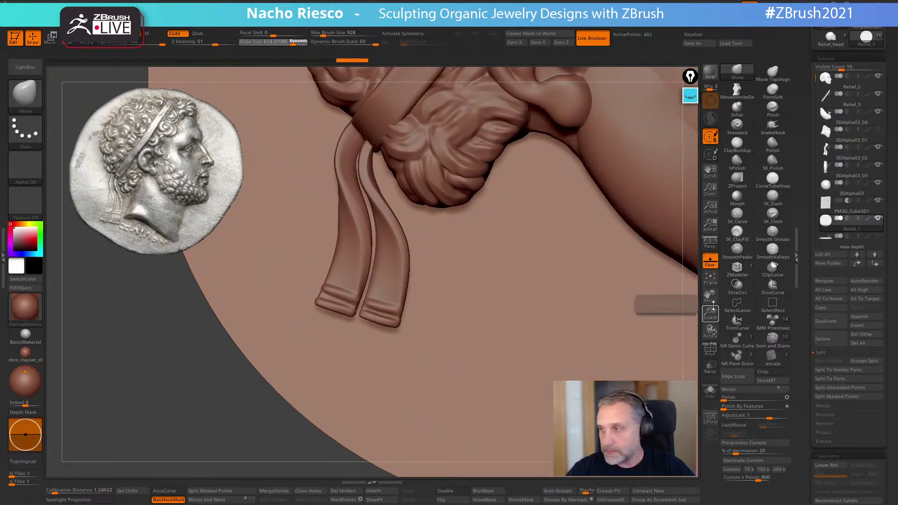
left_click(716, 255)
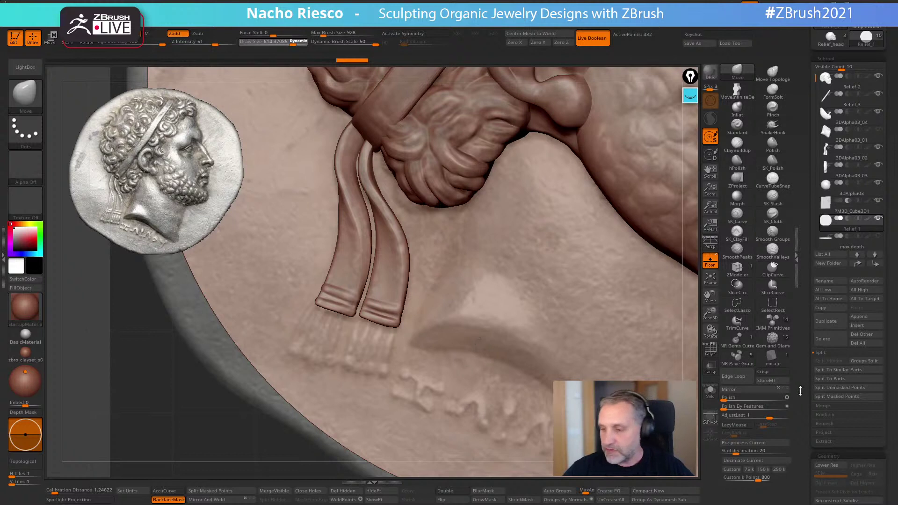
left_click_drag(800, 390, 800, 316)
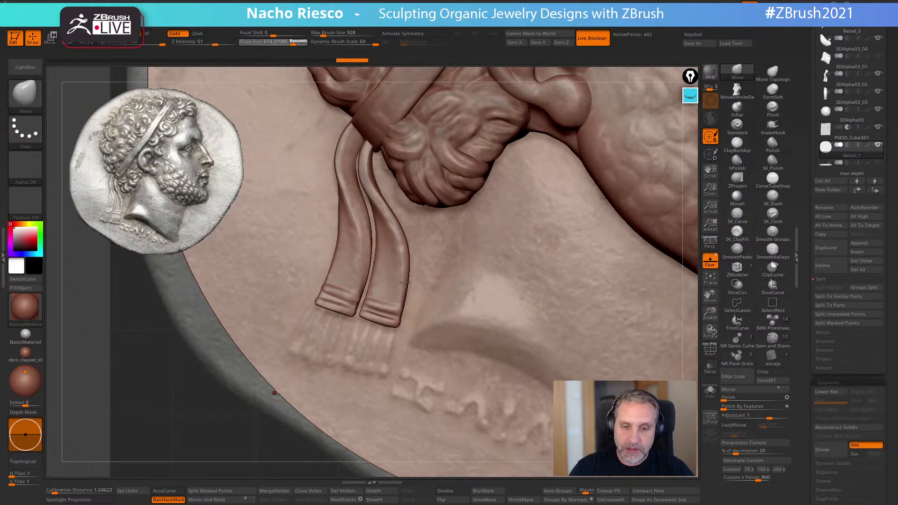
Make 3DAlpha03_03 the active subtool and set up the CurveTubeSnap brush with a draw size of about 3.5
left_click(395, 291, "alt")
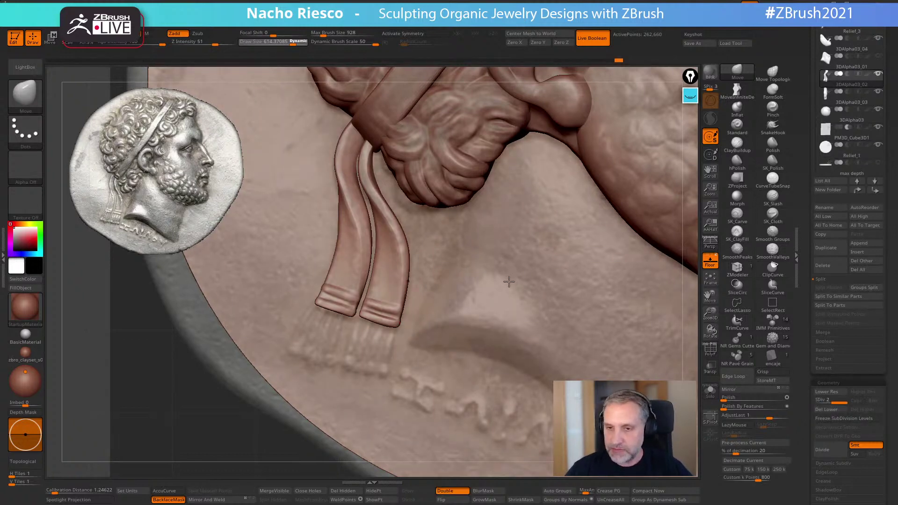
left_click(443, 187, "alt")
left_click(509, 310, "alt")
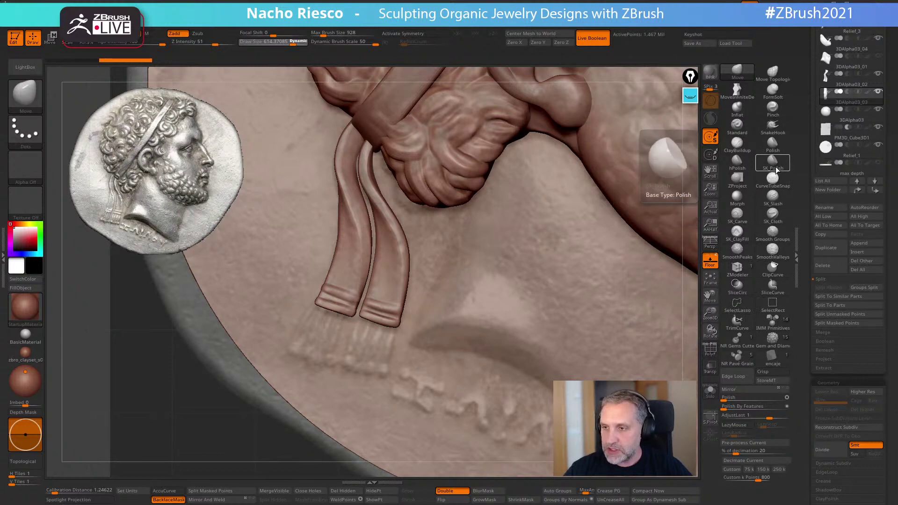
left_click(777, 185)
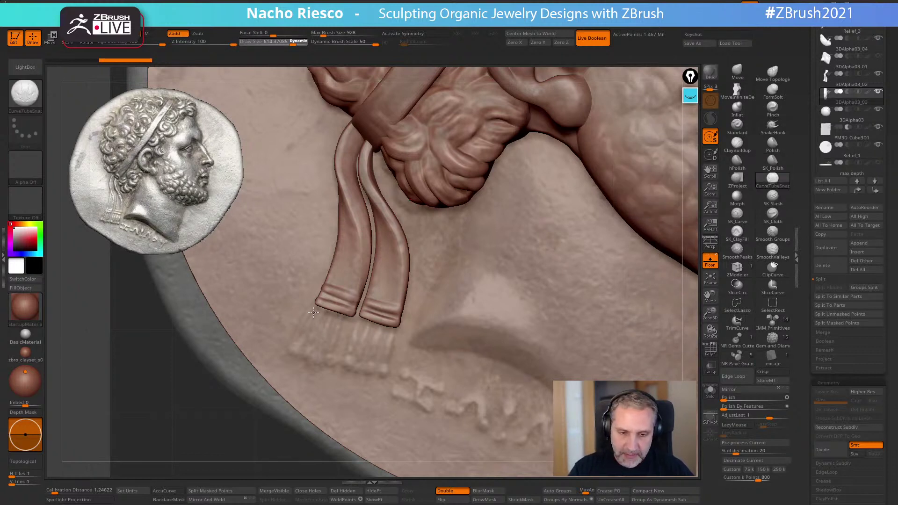
key("s")
left_click_drag(335, 347, 318, 349)
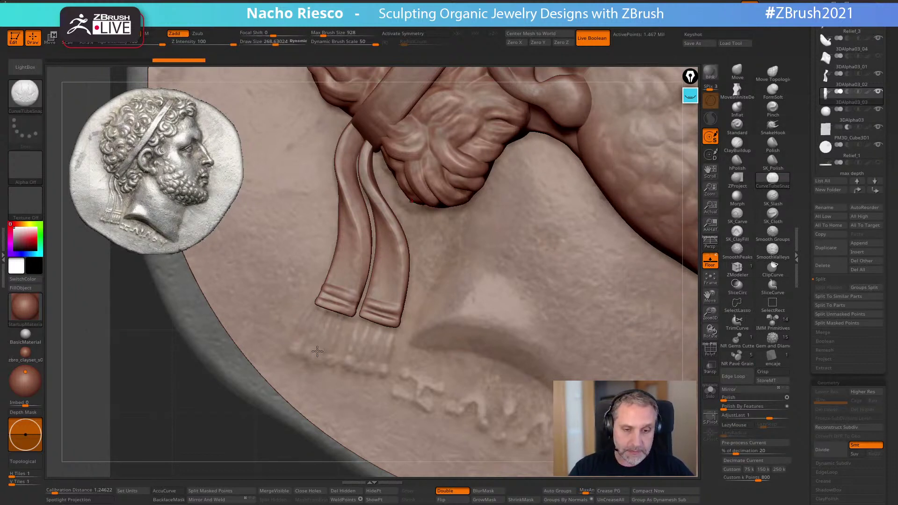
key("s")
left_click(365, 403)
type("3.5407")
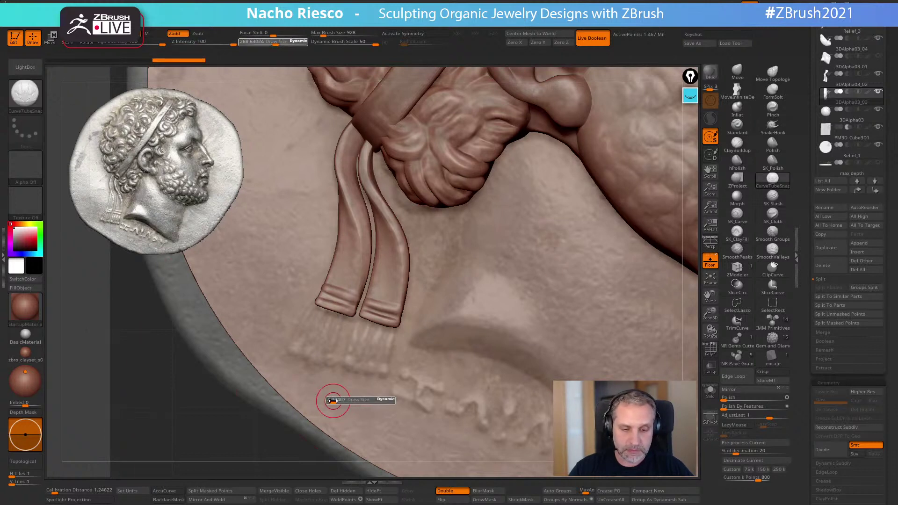
key("Return")
key("s")
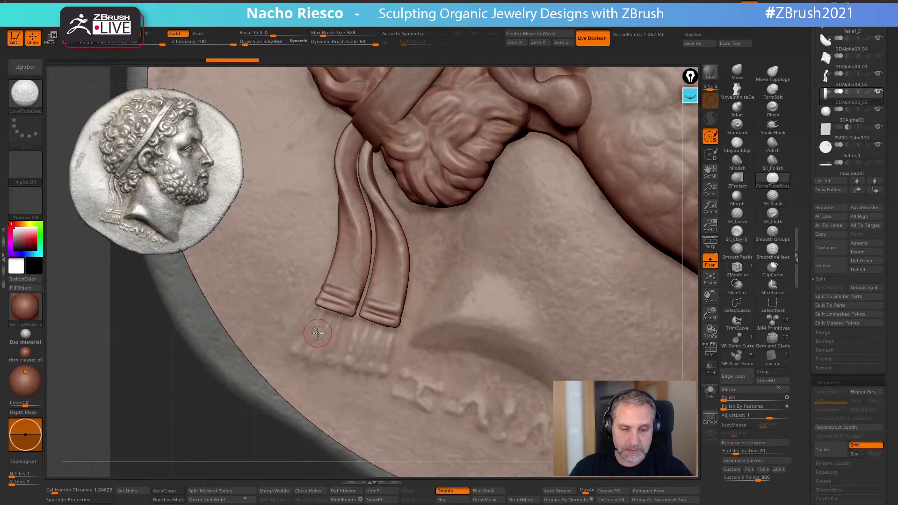
Draw a thin curved tube for the first fringe strand below the outer ribbon's end and split it into its own subtool
mouse_move(318, 334)
left_mouse_down()
mouse_move(307, 334)
mouse_move(310, 320)
mouse_move(288, 348)
left_mouse_up()
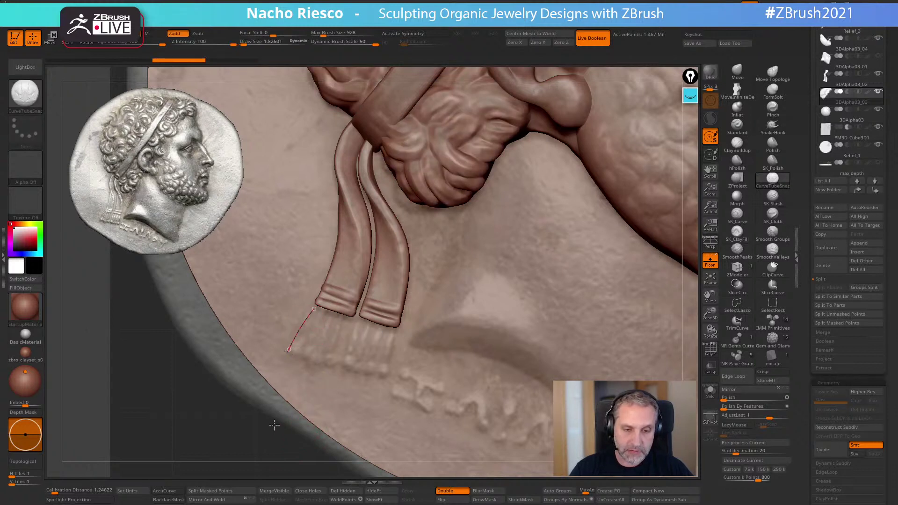
left_click_drag(313, 307, 276, 381)
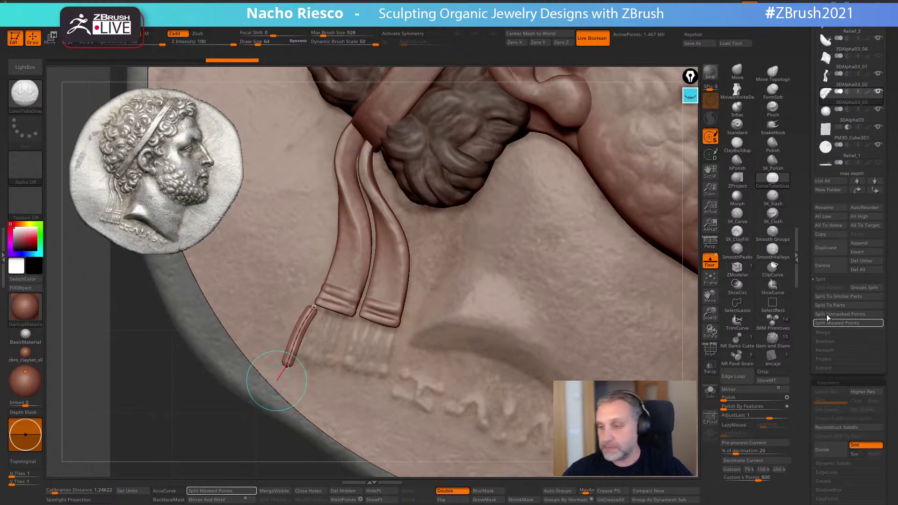
left_click(840, 296)
left_click(743, 318)
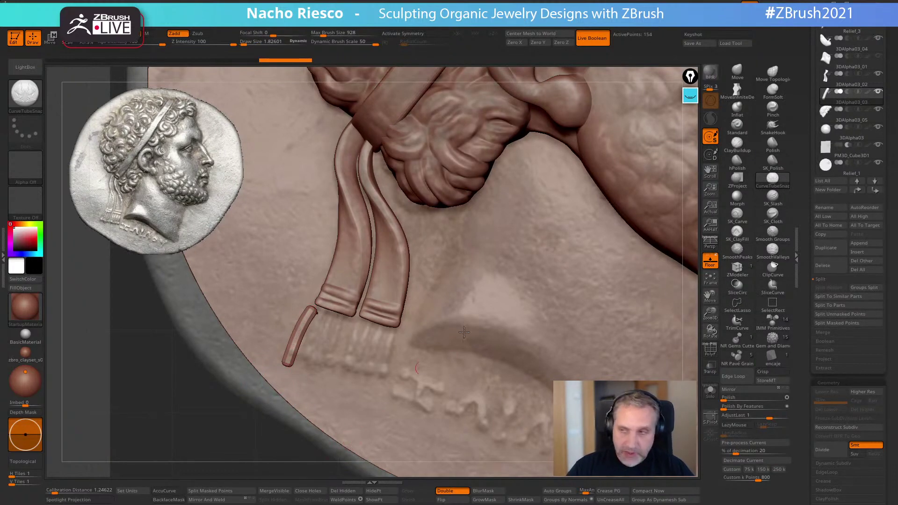
Reshape the fringe strand with the MoveInfiniteDepth brush at a draw size of about 9.7 to follow the coin reference
key("w")
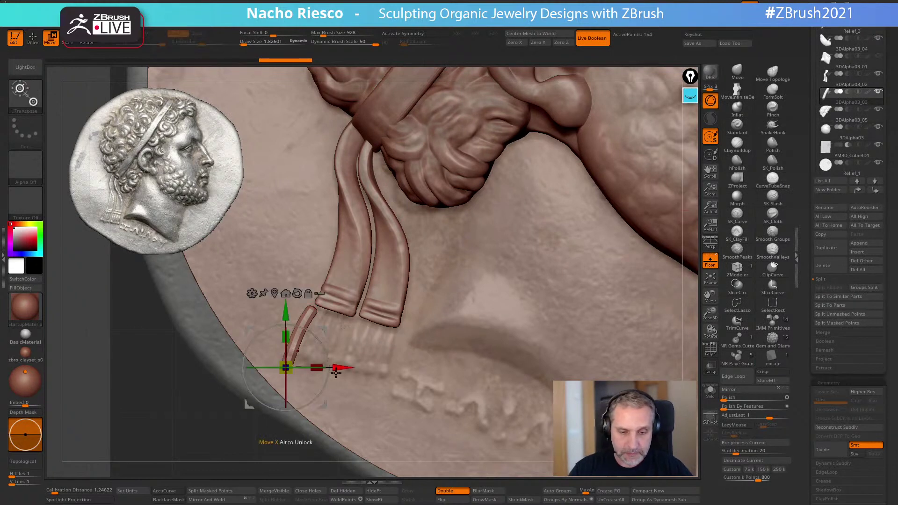
left_click_drag(335, 401, 336, 396)
mouse_move(369, 403)
right_mouse_down("alt")
mouse_move(368, 423)
mouse_move(370, 393)
right_mouse_up("alt")
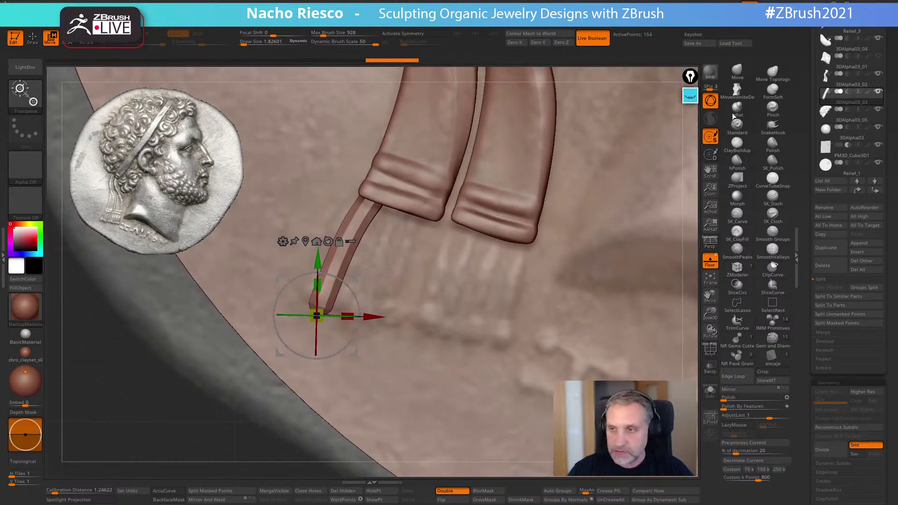
key("q")
key("s")
left_click_drag(360, 245, 359, 245)
left_click_drag(344, 244, 350, 247)
left_click_drag(317, 293, 313, 289)
left_click_drag(345, 243, 344, 231)
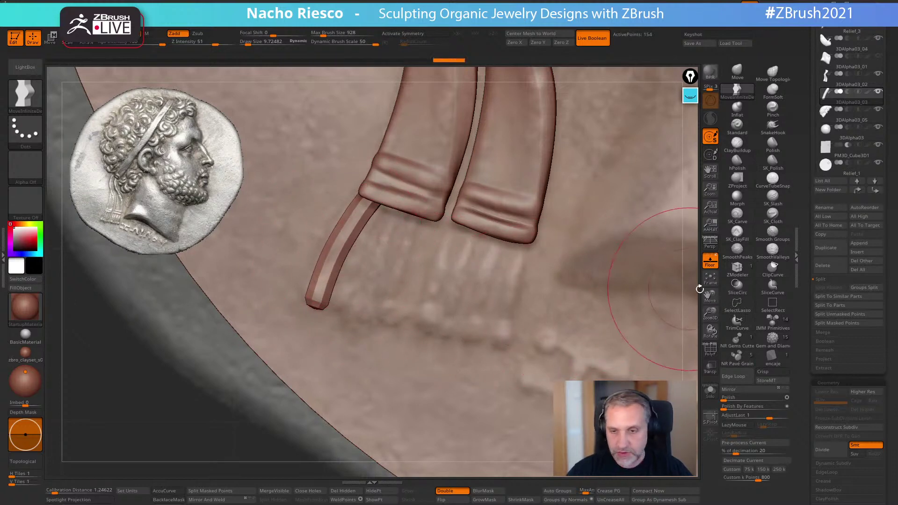
Try duplicating the fringe strand into an evenly spaced row below the two ribbon ends
right_click_drag(623, 318, 456, 342)
key("w")
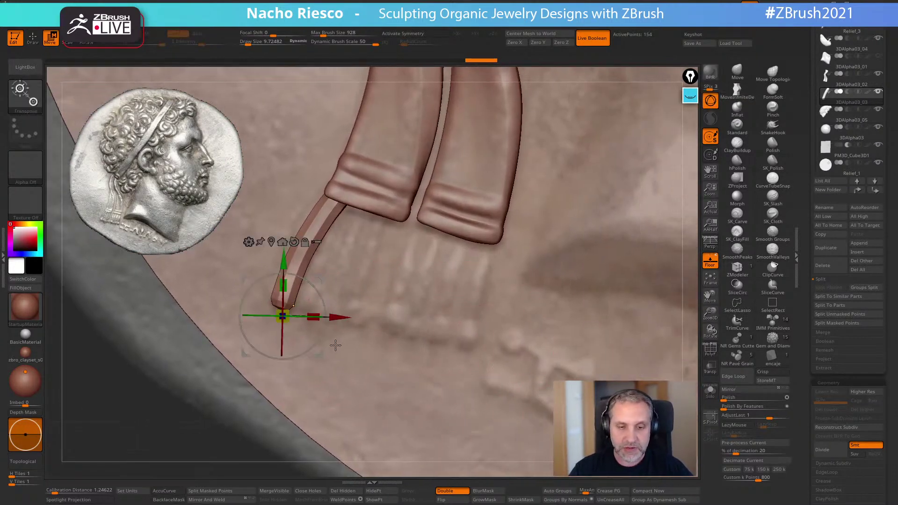
left_click_drag(321, 351, 348, 358, "ctrl")
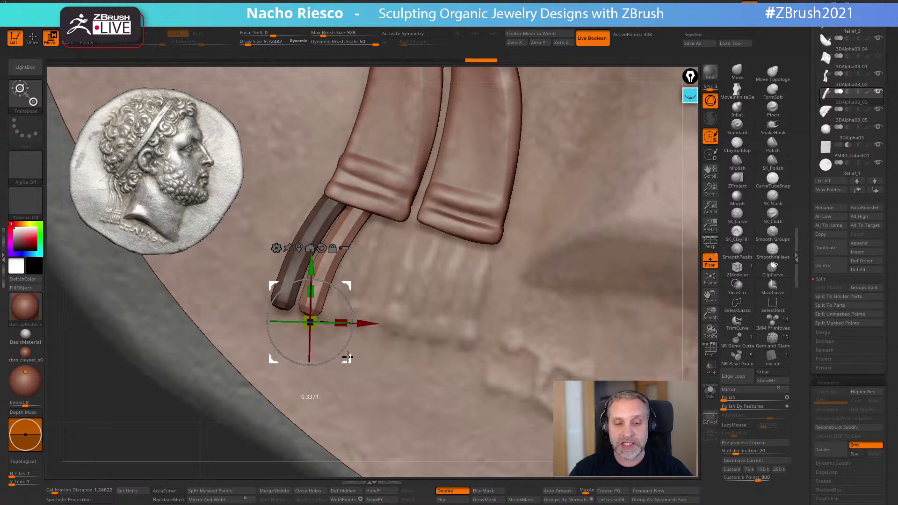
left_click_drag(349, 357, 483, 416)
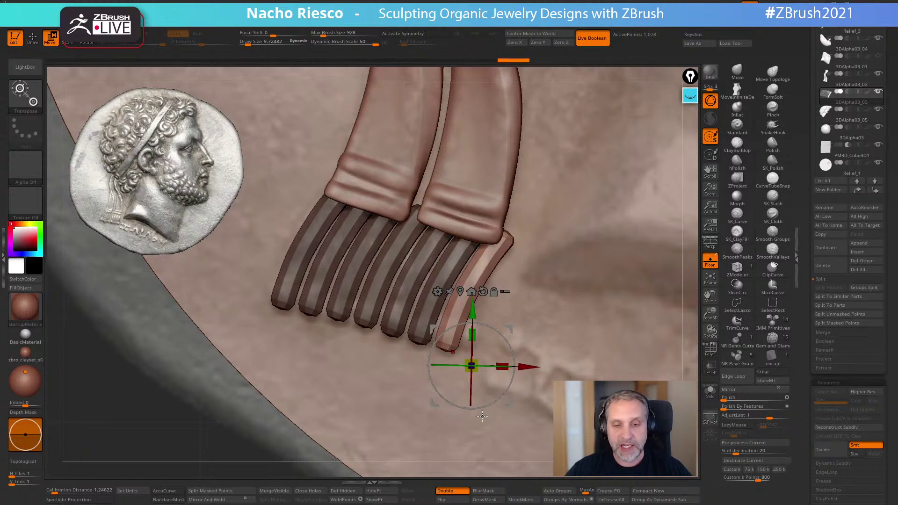
key("ctrl+z")
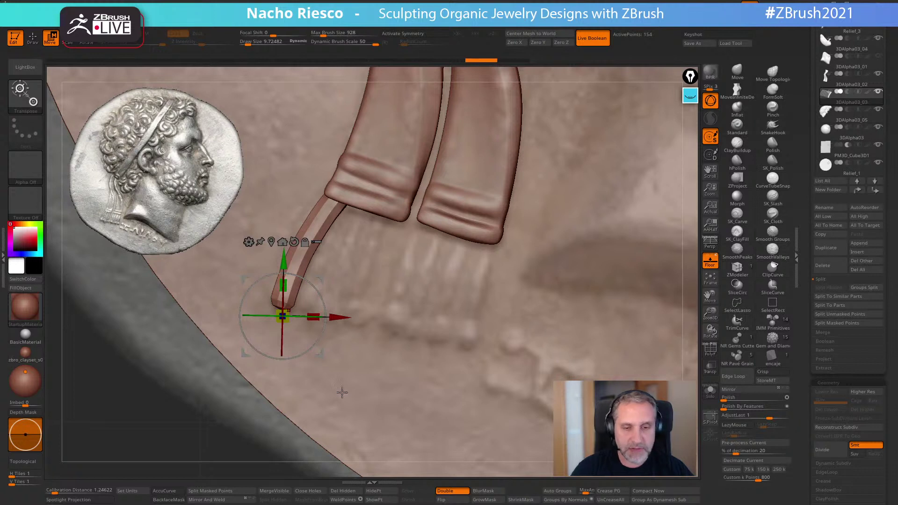
Duplicate the strand along an axis tilted to match the ribbon ends, making an even row of eight, and clear the mask
left_click_drag(324, 329, 513, 404, "alt")
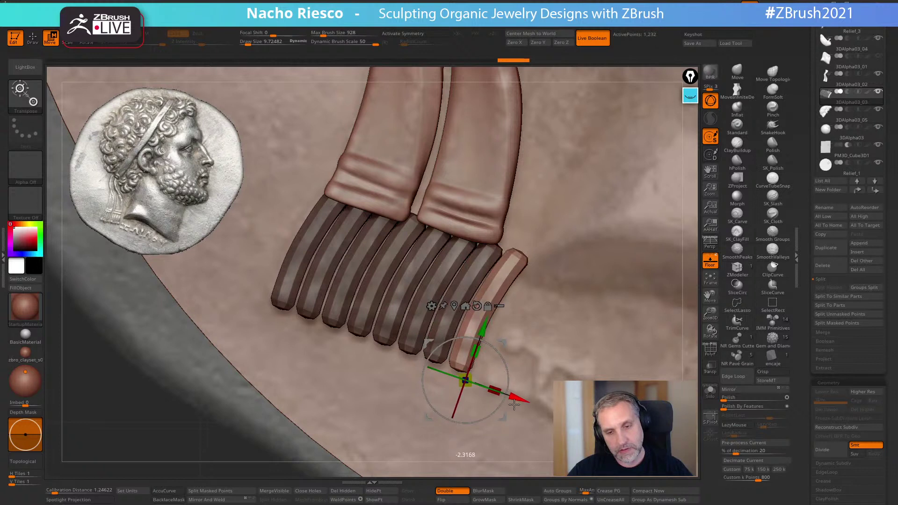
key("q")
left_click(589, 327, "ctrl")
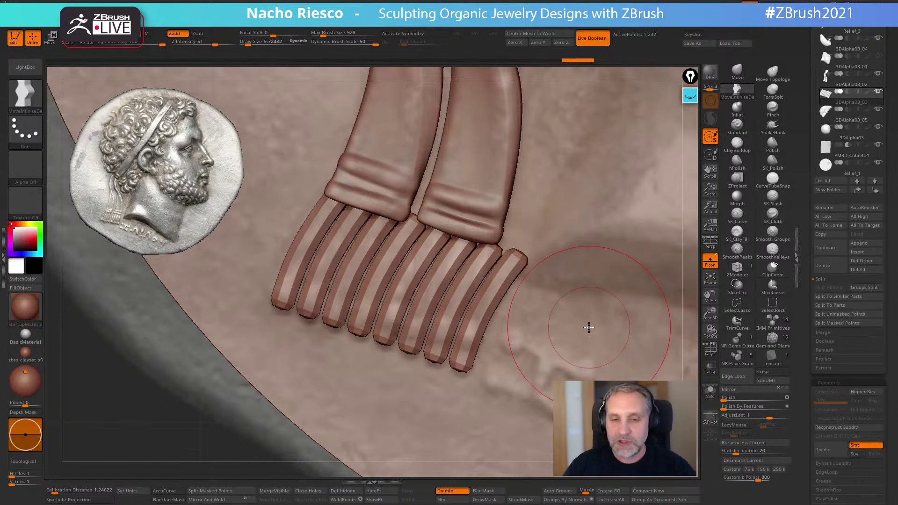
Isolate the fringe, ready the Move Topological brush at a draw size of about 19.6, and set the grid's E Enhance Opacity to about 0.65
left_click(772, 73)
key("s")
left_click_drag(435, 291, 437, 291)
left_click_drag(494, 255, 488, 253)
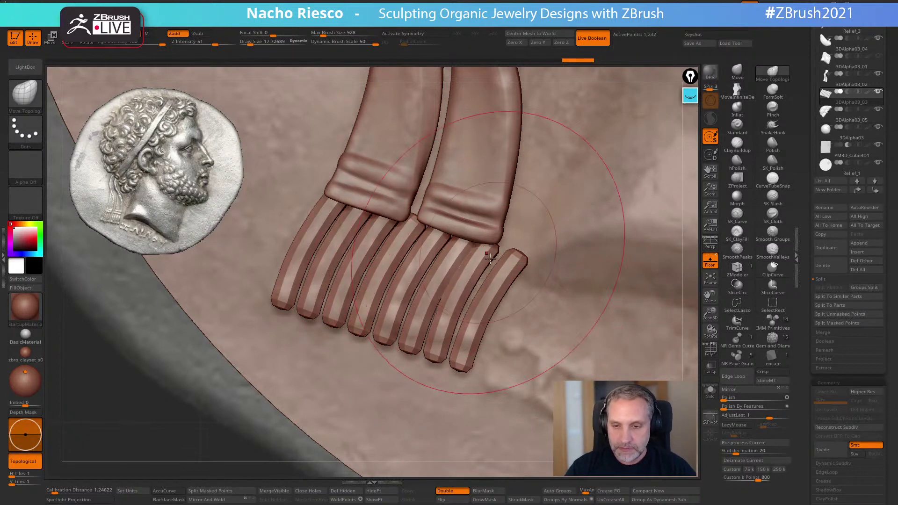
left_click(710, 391)
key("s")
left_click_drag(436, 275, 439, 275)
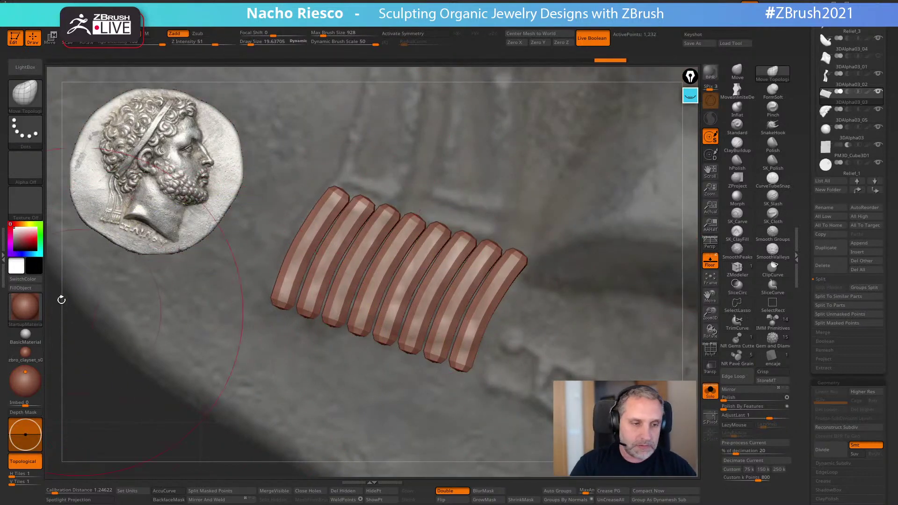
left_click(4, 257)
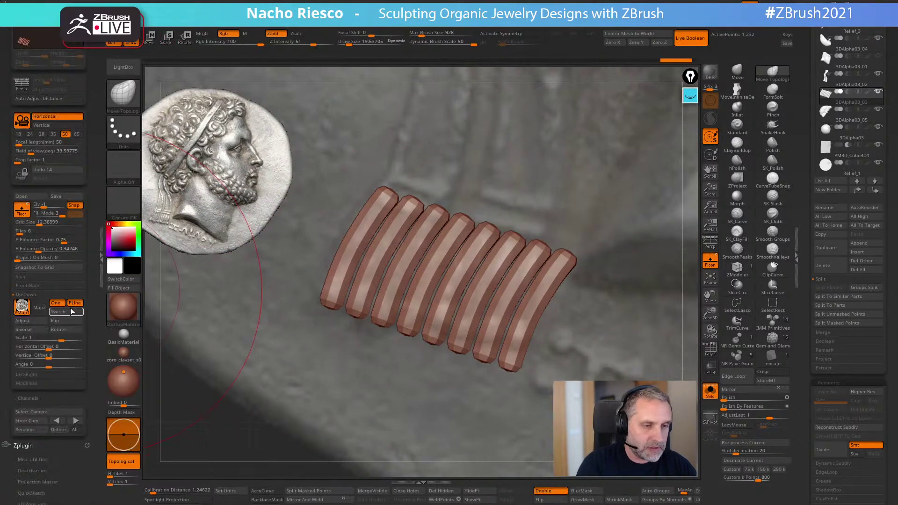
left_click_drag(65, 249, 61, 249)
Shift and bend individual fringe strands with the Move Topological brush, grouping them into two sets of four to match the coin's tassels
left_click_drag(432, 229, 497, 259)
left_click_drag(462, 344, 461, 350)
left_click_drag(504, 256, 525, 257)
left_click_drag(486, 349, 489, 360)
left_click_drag(534, 253, 527, 254)
left_click_drag(551, 282, 540, 286)
left_click_drag(512, 350, 516, 356)
left_click_drag(559, 266, 547, 263)
left_click_drag(451, 294, 445, 296)
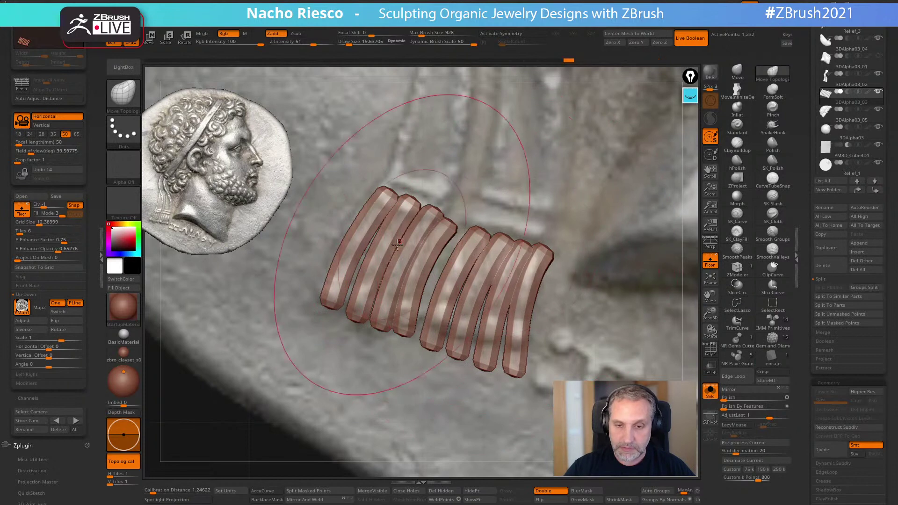
left_click_drag(367, 262, 386, 279)
left_click_drag(446, 224, 441, 226)
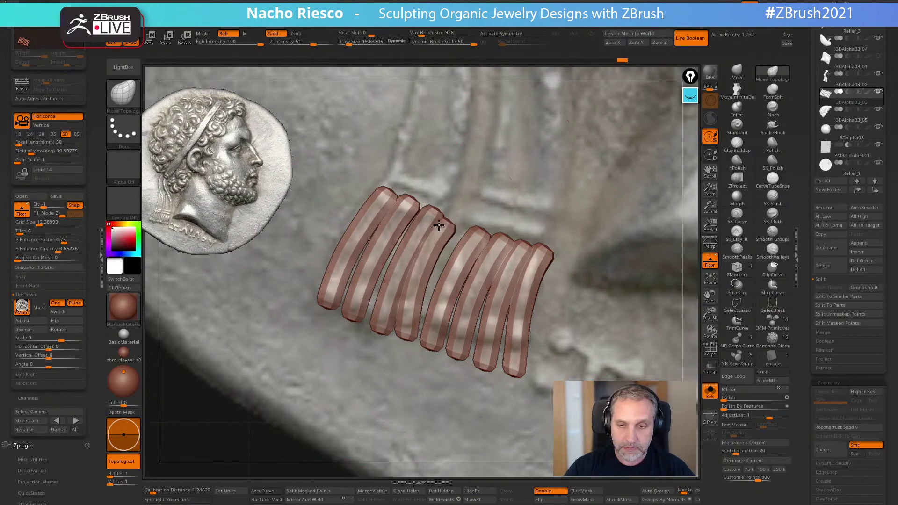
Show the whole medal again and fit the fringe strands' upper ends under the ribbon cuffs with the Move brush
left_click(711, 393)
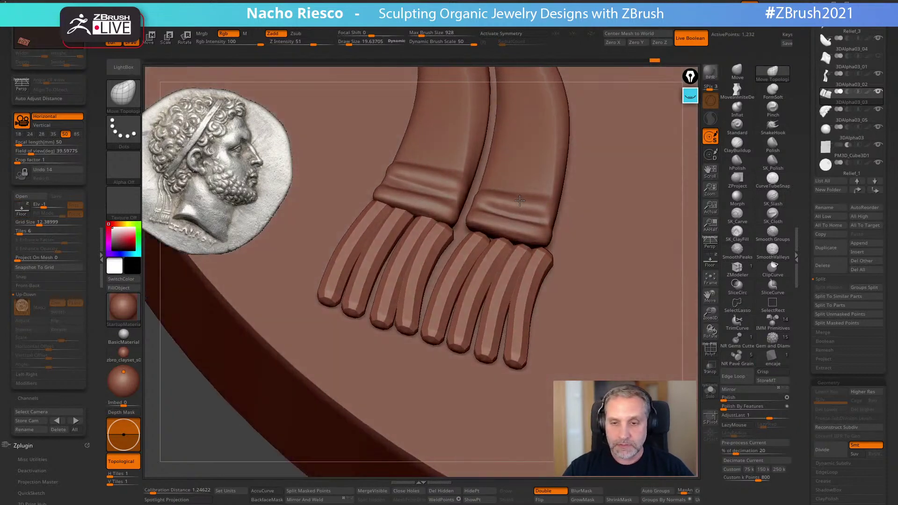
key("b")
key("m")
key("v")
key("s")
left_click_drag(495, 267, 509, 271)
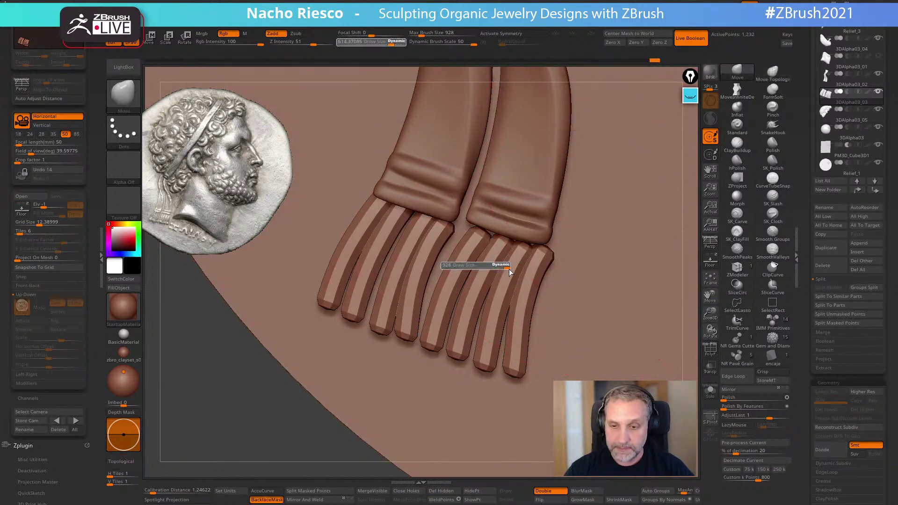
left_click_drag(444, 276, 456, 273)
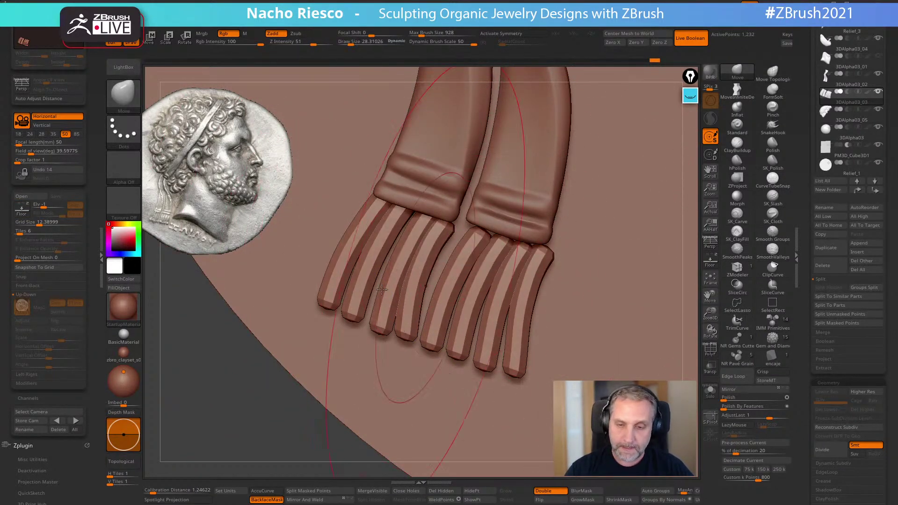
left_click(104, 260)
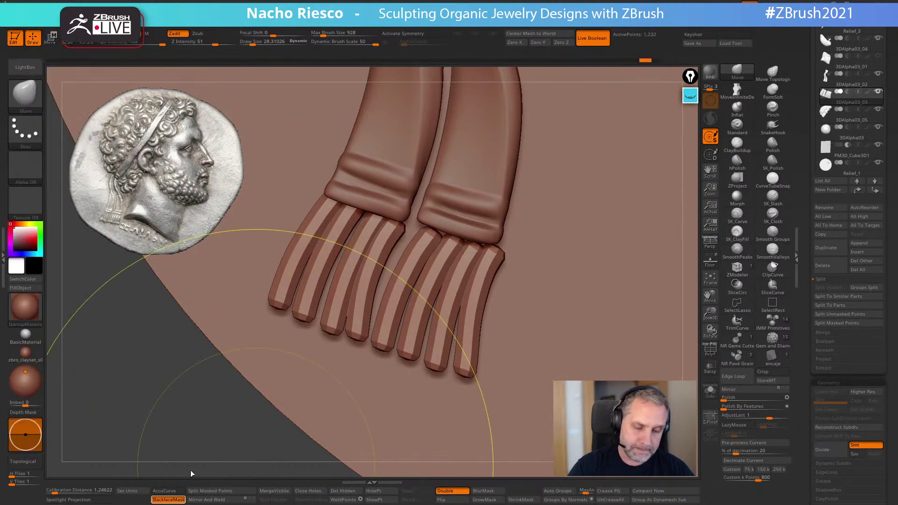
key("[")
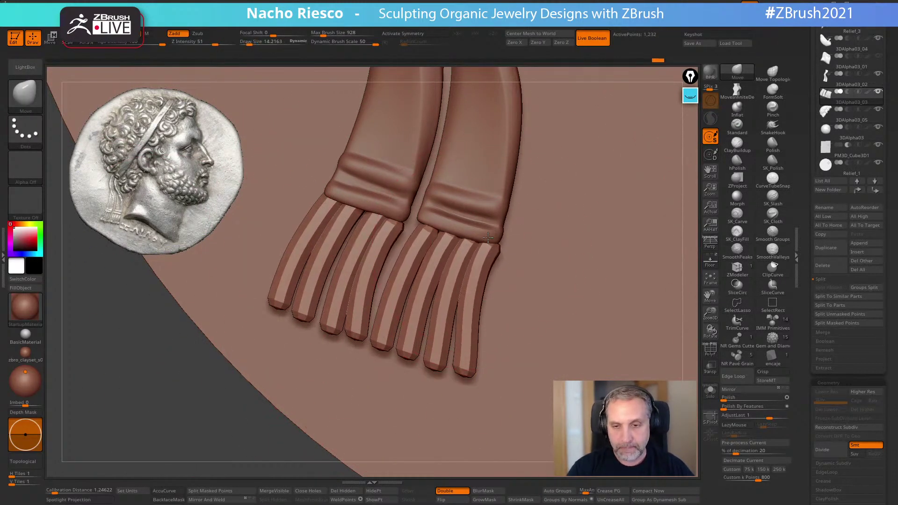
key("space")
left_click_drag(239, 437, 164, 437, "shift")
key("s")
left_click_drag(459, 304, 457, 305)
Isolate the fringe strands in side view and choose the infinite-depth move brush
left_click_drag(523, 253, 619, 265)
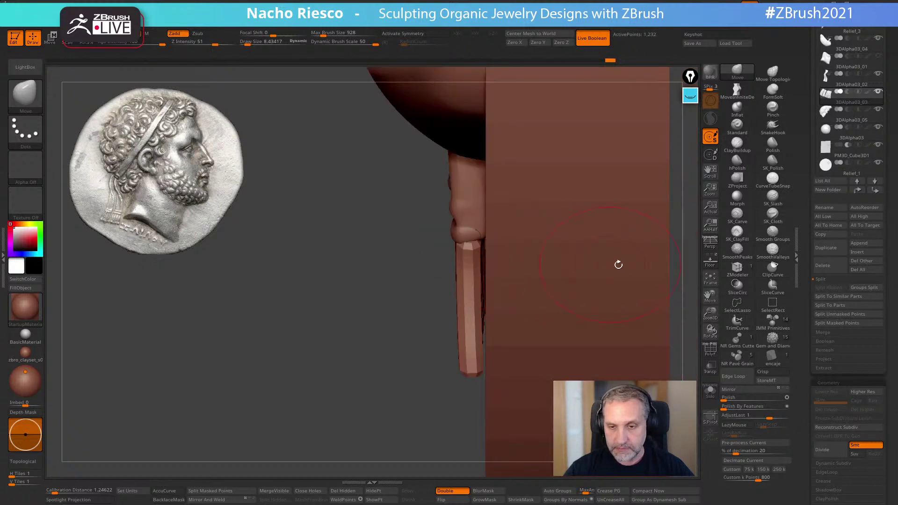
left_click(710, 391)
mouse_move(547, 360)
left_mouse_down()
mouse_move(547, 327)
mouse_move(538, 361)
mouse_move(569, 367)
left_mouse_up()
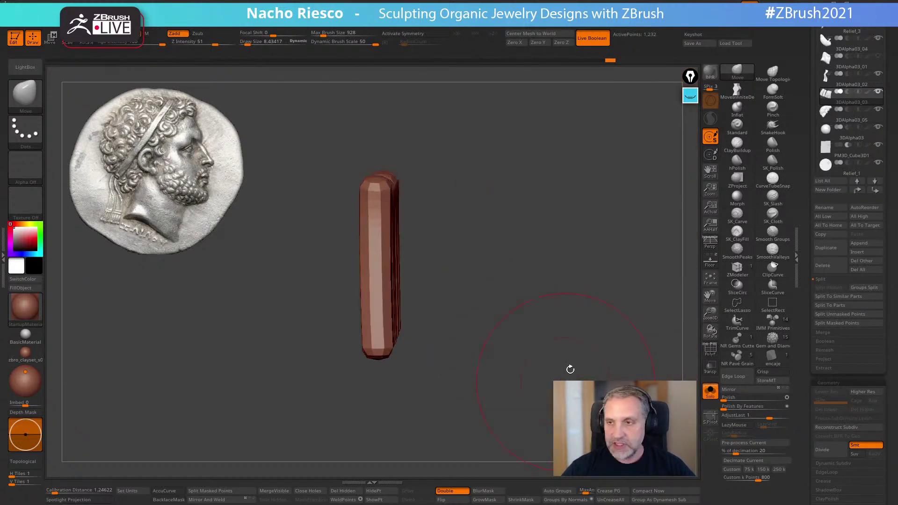
left_click(738, 93)
left_click_drag(523, 359, 513, 377)
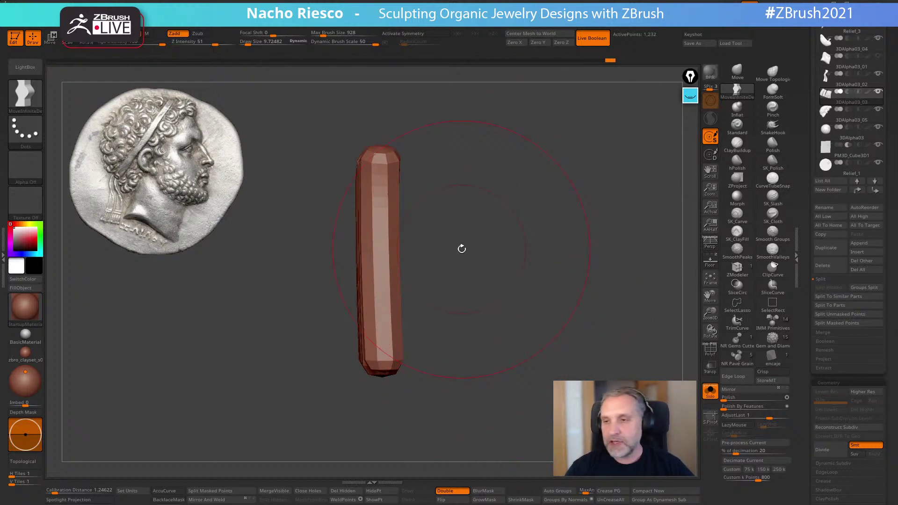
Sketch the intended wavy side profile over the strands with the black and blue annotation pen, and clear the annotations
left_click(691, 96)
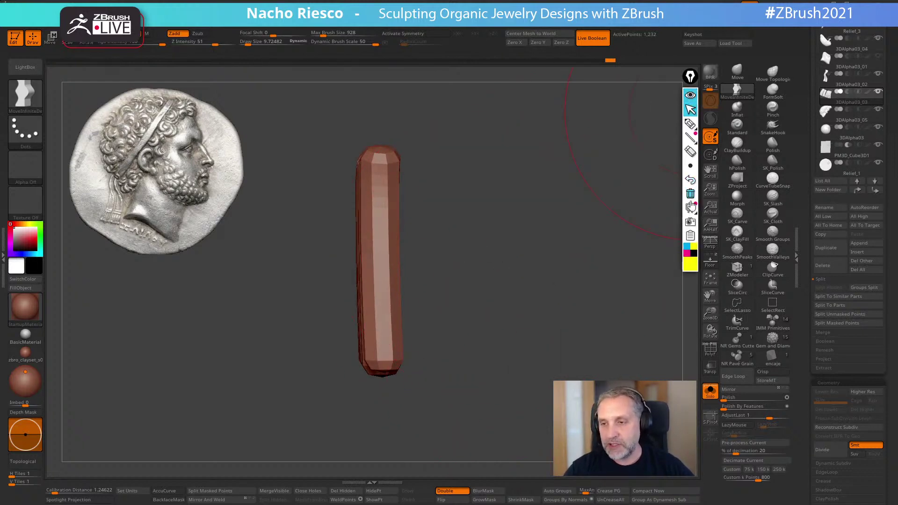
left_click(695, 253)
left_click(690, 124)
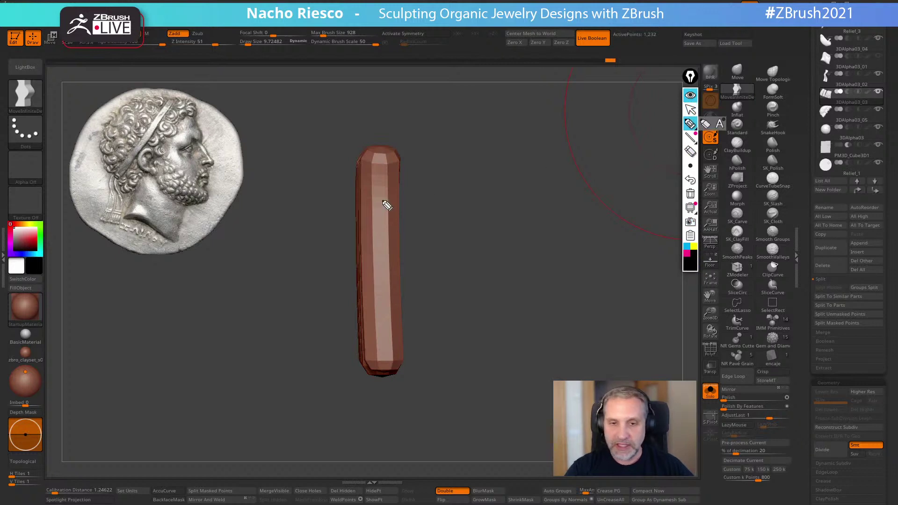
mouse_move(367, 159)
left_mouse_down()
mouse_move(337, 223)
mouse_move(352, 294)
mouse_move(348, 361)
left_mouse_up()
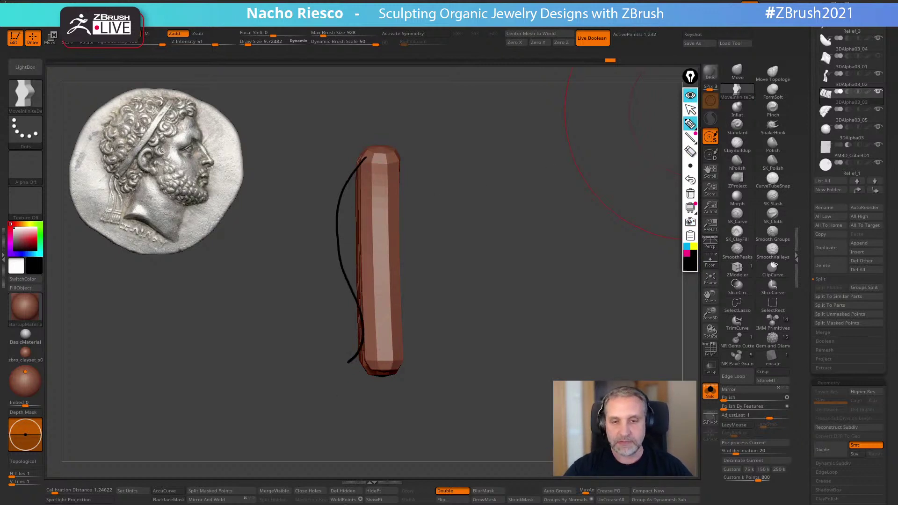
left_click_drag(383, 156, 391, 369)
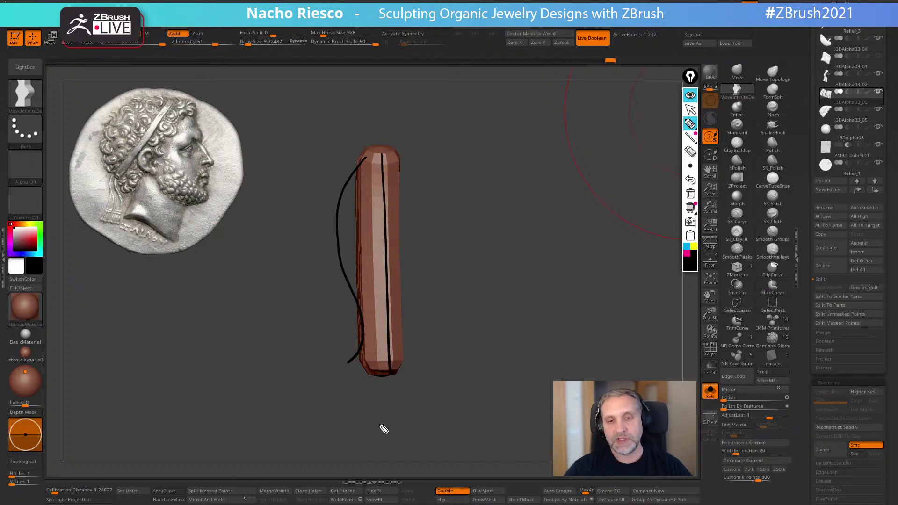
left_click(687, 246)
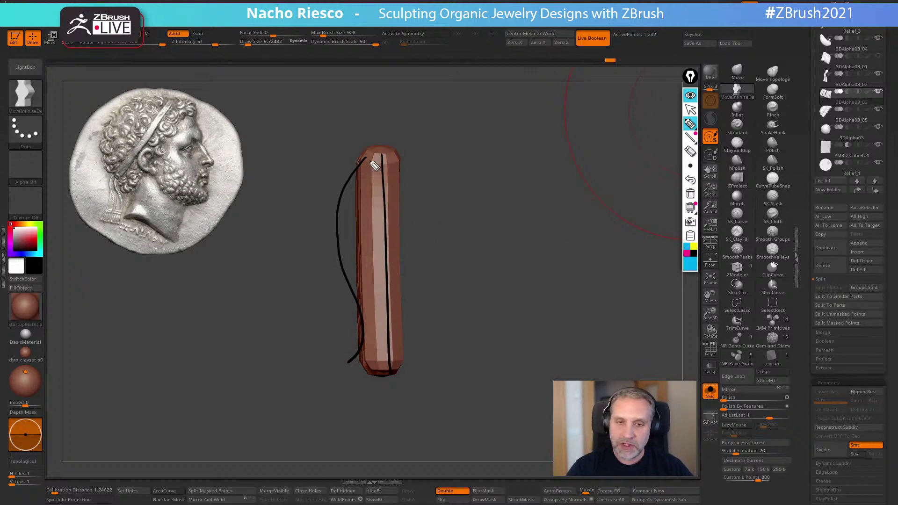
mouse_move(368, 159)
left_mouse_down()
mouse_move(338, 211)
mouse_move(362, 351)
mouse_move(330, 381)
left_mouse_up()
left_click(691, 193)
left_click(690, 109)
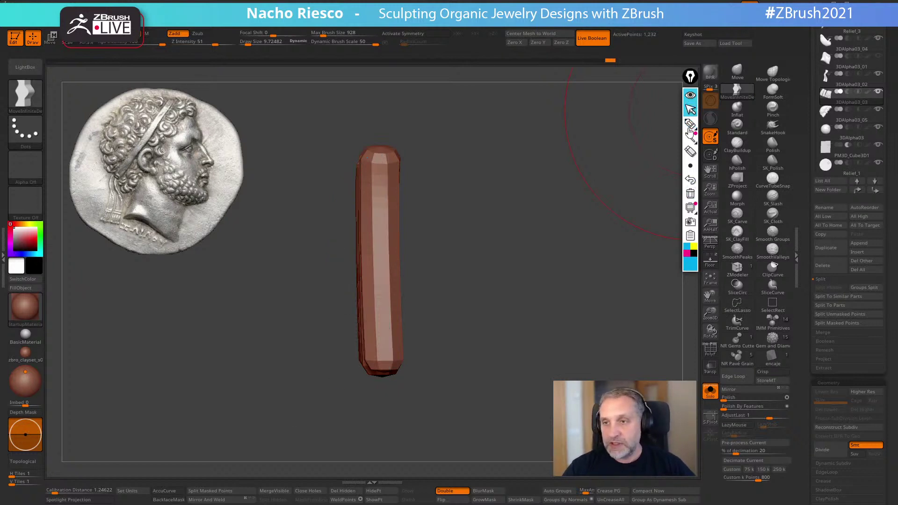
Bend the front strand slightly in side view with the Move brush
left_click(736, 69)
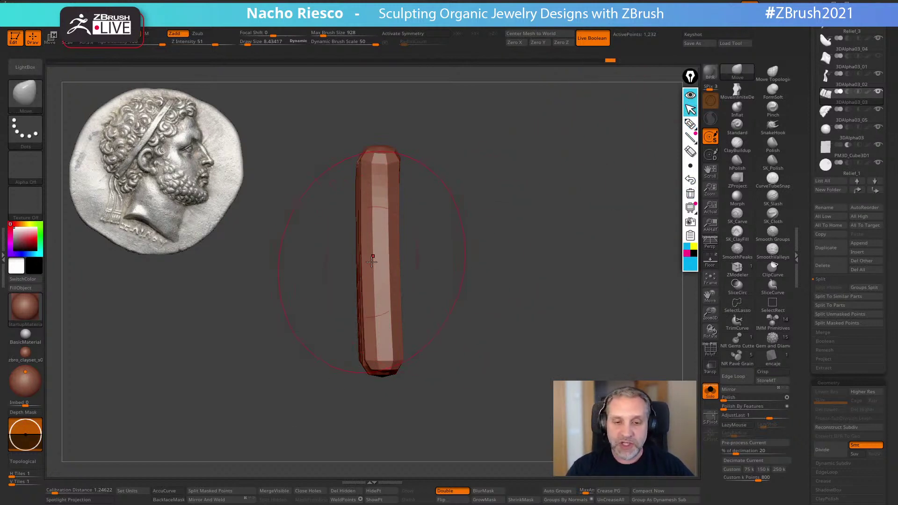
left_click_drag(367, 261, 362, 263)
mouse_move(435, 286)
left_mouse_down()
mouse_move(456, 291)
mouse_move(453, 304)
mouse_move(501, 316)
mouse_move(482, 313)
mouse_move(508, 304)
mouse_move(533, 360)
mouse_move(500, 343)
left_mouse_up()
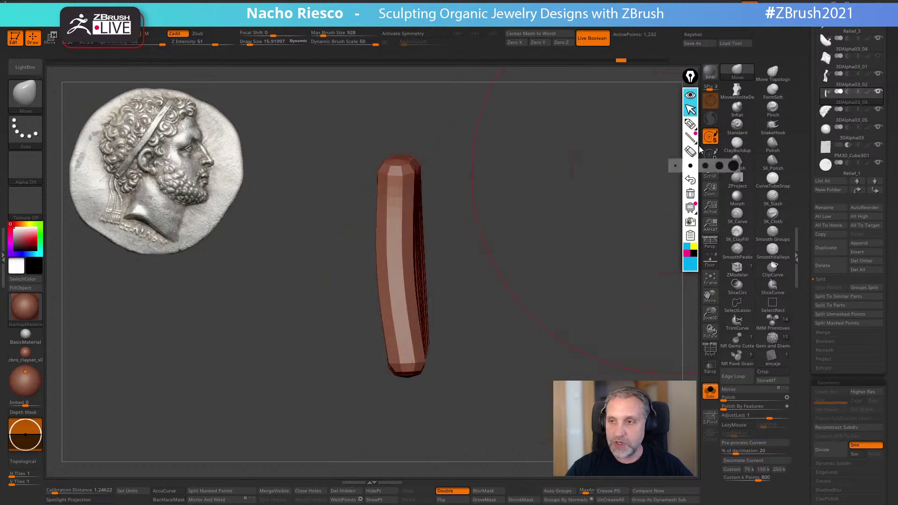
Bow the middle of all the fringe strands outward together with the infinite-depth move brush
left_click(738, 89)
mouse_move(515, 288)
left_mouse_down()
mouse_move(441, 290)
mouse_move(430, 264)
mouse_move(394, 278)
mouse_move(364, 262)
left_mouse_up()
key("s")
key("s")
key("s")
key("s")
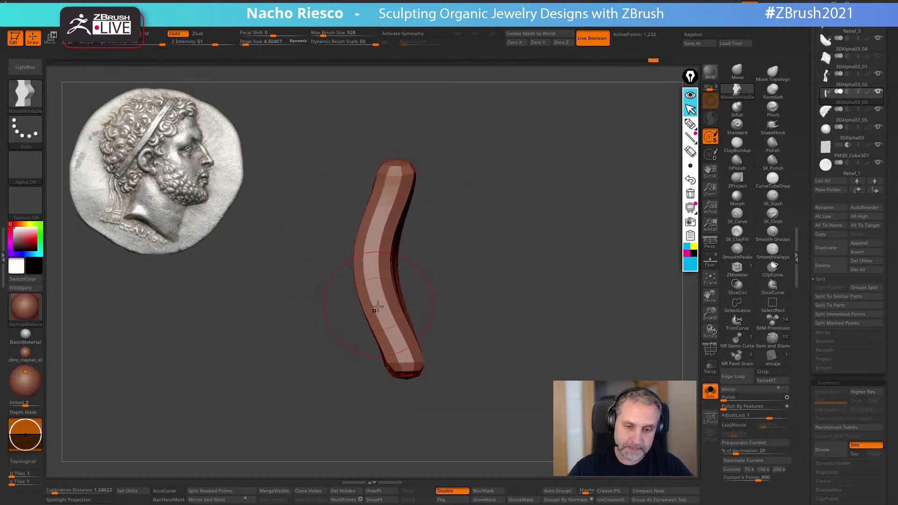
Pull the strands' lower halves and tips back into an S-curve with the infinite-depth move brush and show the whole medal
key("s")
mouse_move(385, 321)
left_mouse_down()
mouse_move(404, 330)
mouse_move(372, 346)
left_mouse_up()
key("s")
left_click_drag(391, 380, 374, 369)
left_click_drag(371, 251, 369, 251)
left_click_drag(388, 311, 384, 313)
left_click_drag(396, 375, 387, 370)
left_click_drag(398, 330, 394, 330)
left_click_drag(443, 284, 478, 301)
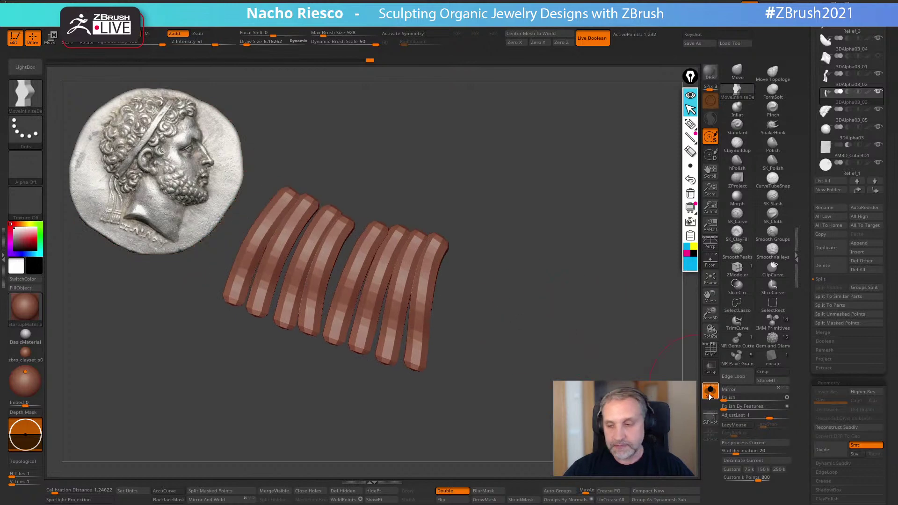
left_click(710, 391)
Measure how far the fringe projects from the disc face in side view with the Transpose line
right_click_drag(406, 221, 383, 252, "ctrl")
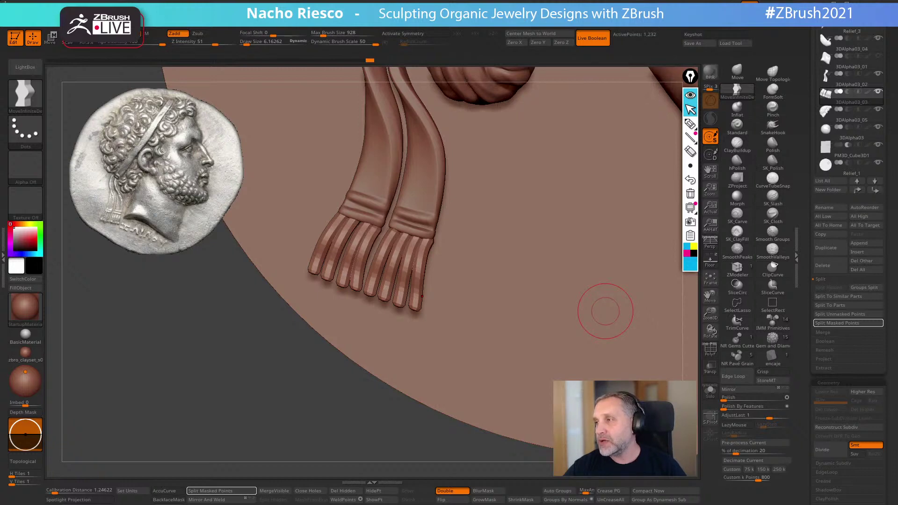
left_click_drag(329, 431, 381, 411, "shift")
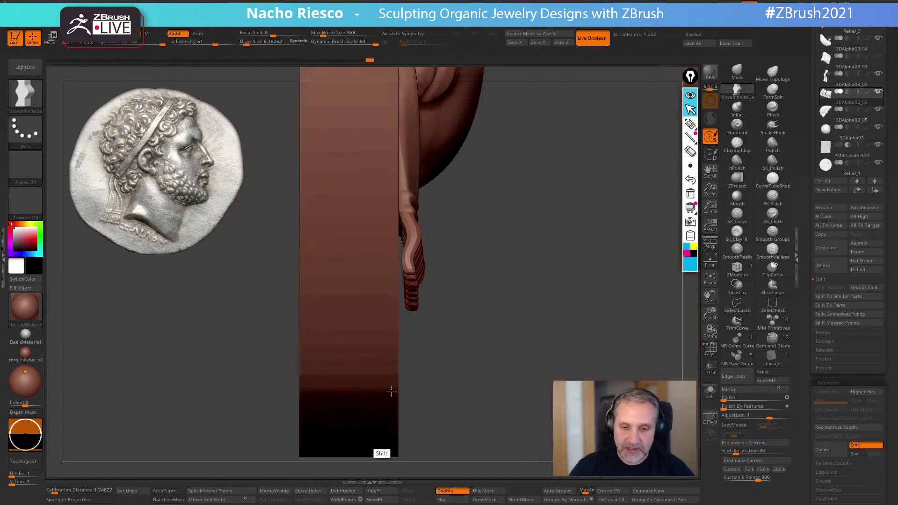
mouse_move(549, 303)
left_mouse_down()
mouse_move(553, 341)
mouse_move(518, 314)
mouse_move(456, 233)
mouse_move(561, 232)
mouse_move(537, 375)
mouse_move(550, 358)
left_mouse_up()
key("r")
key("q")
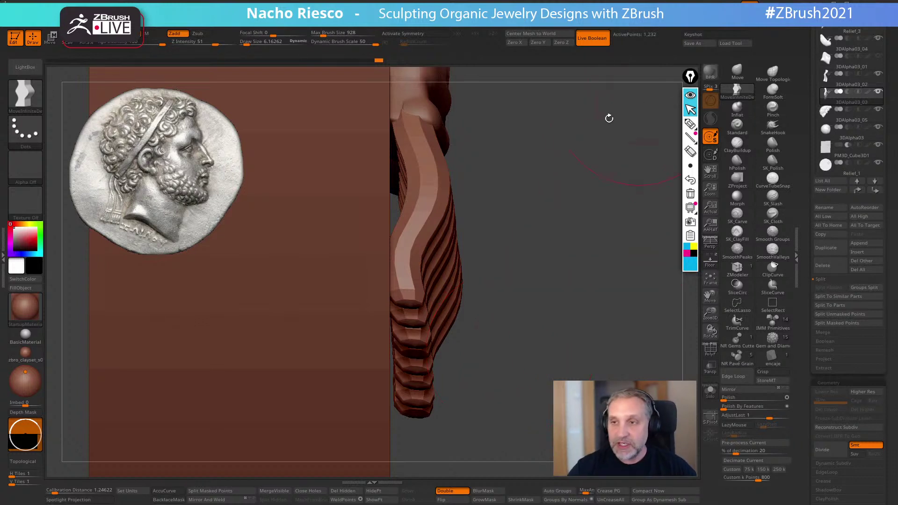
key("w")
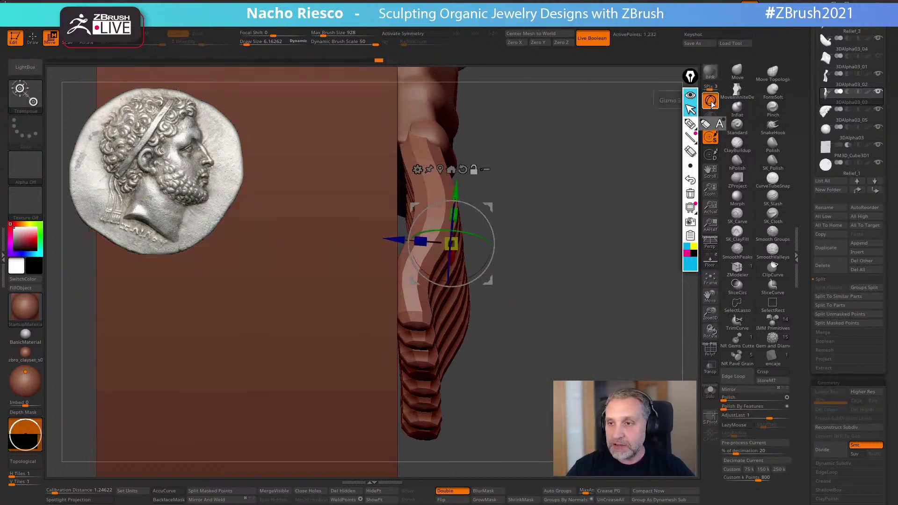
left_click(711, 101)
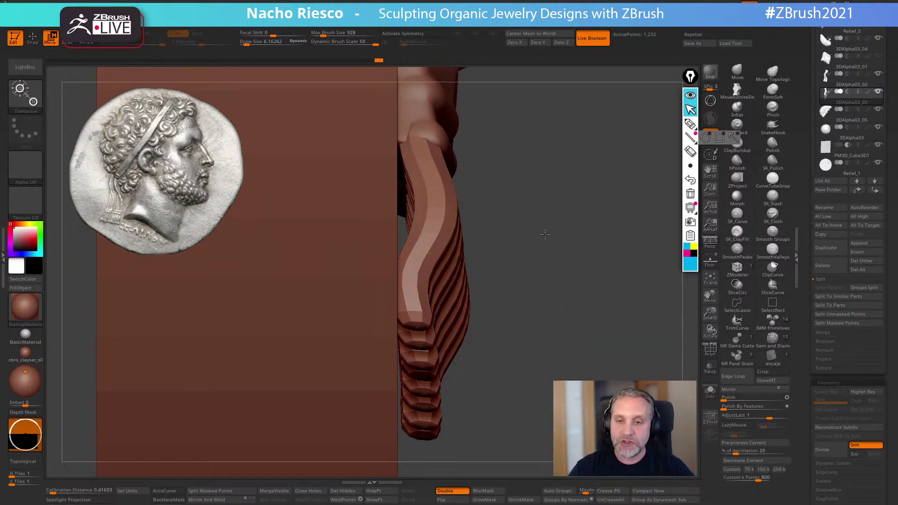
left_click(390, 252)
left_click_drag(389, 253, 484, 262)
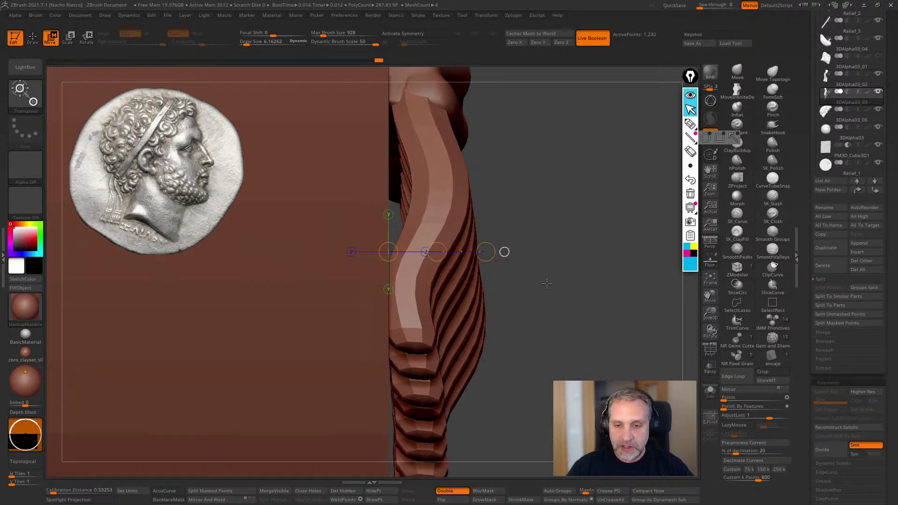
Move the fringe strands away from the disc face with the Transpose line and measure their projection again
left_click_drag(388, 305, 490, 317, "shift")
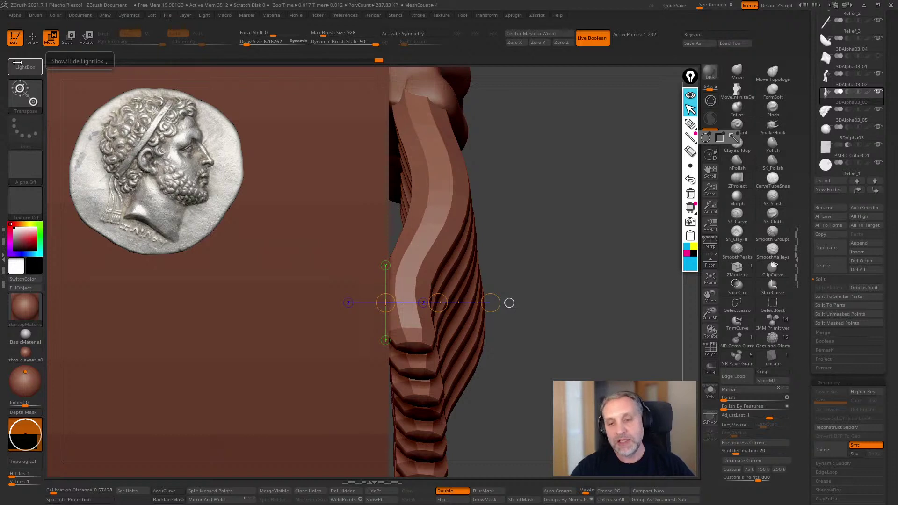
left_click_drag(438, 302, 453, 302)
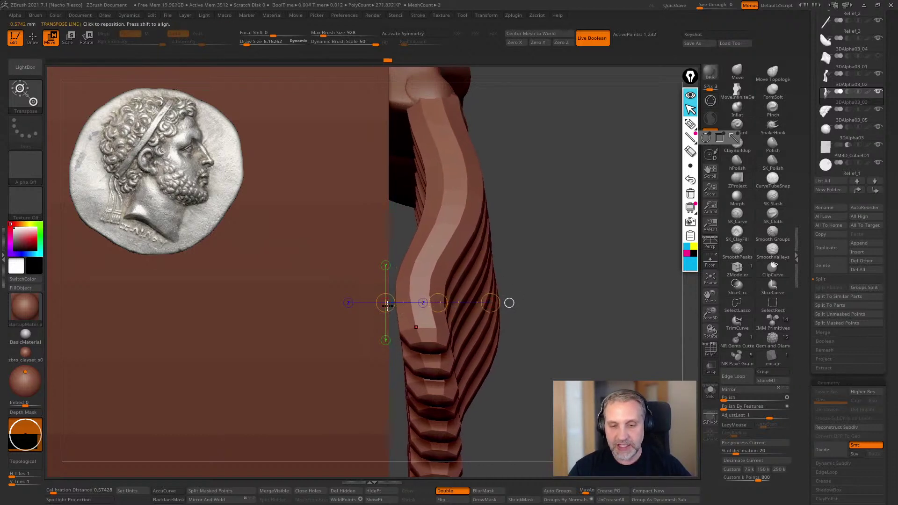
left_click_drag(388, 278, 506, 292, "shift")
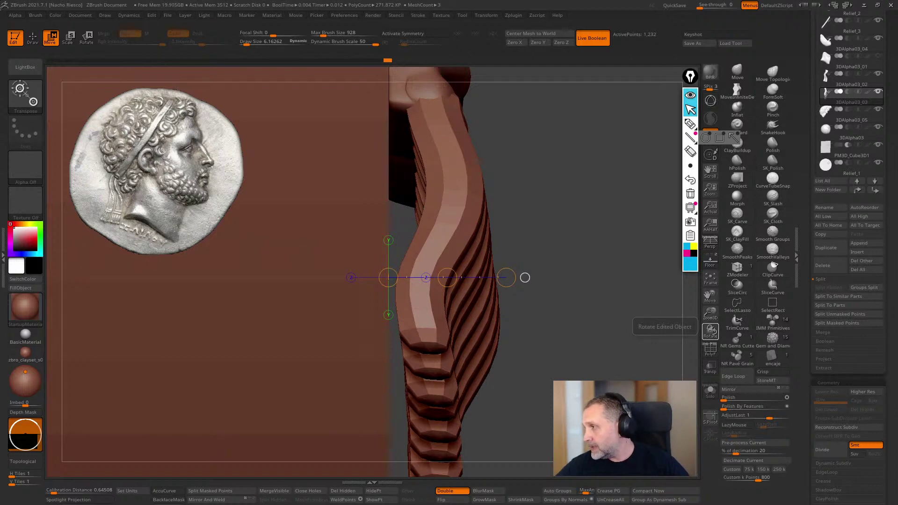
left_click_drag(603, 338, 549, 388)
left_click_drag(341, 409, 491, 304, "alt")
left_click_drag(566, 286, 477, 286)
key("q")
Select the hanging ribbons and nudge the end of the outer ribbon's cuff with the Move Topological brush
left_click(608, 248, "alt")
left_click_drag(533, 229, 411, 260, "alt")
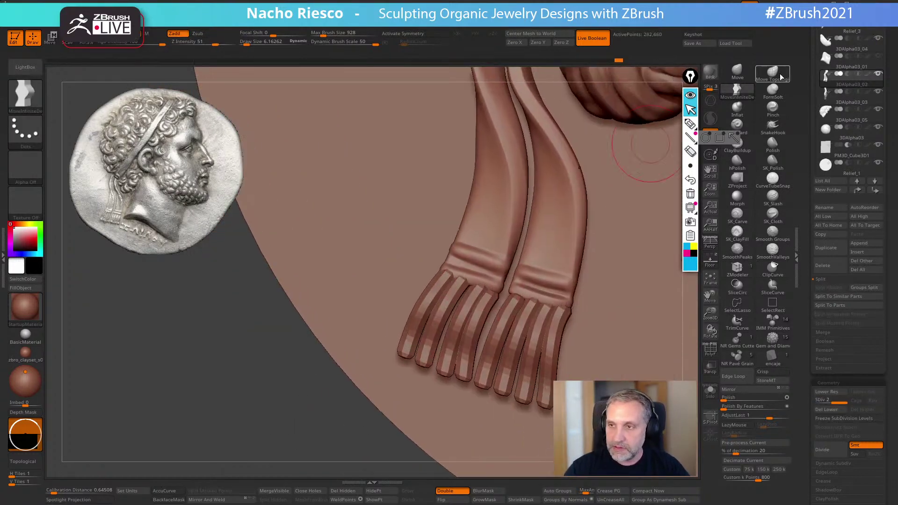
left_click(773, 74)
key("s")
left_click_drag(465, 272, 461, 273)
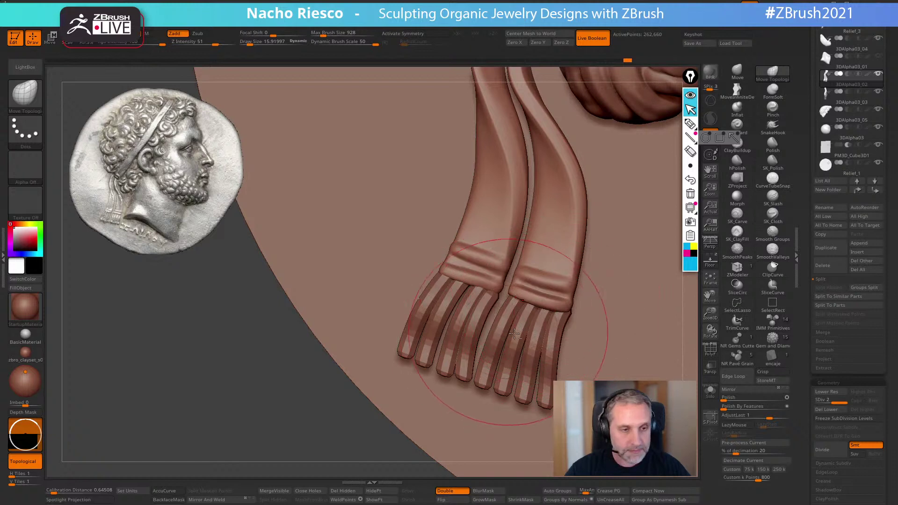
Select the fringe and adjust the upper parts of the first ribbon's strands against its cuff with Move Topological
left_click(524, 341, "alt")
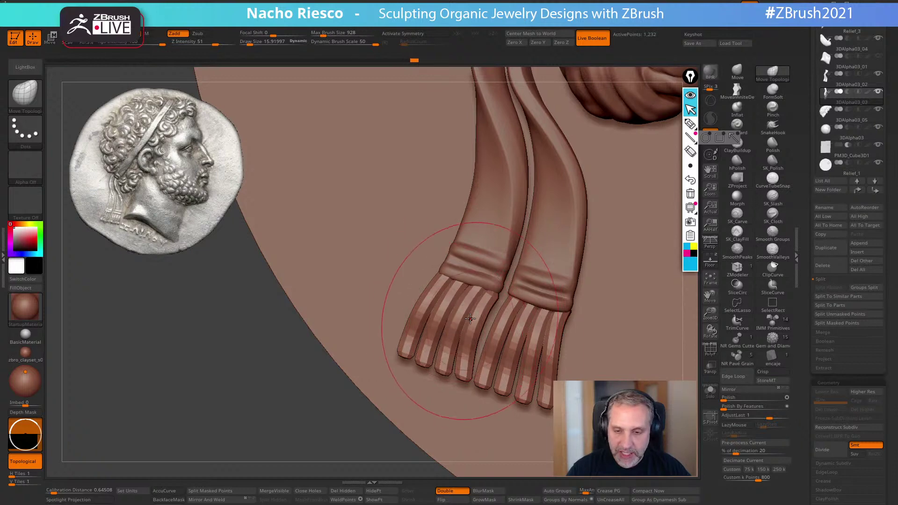
right_click_drag(449, 424, 388, 309, "alt")
mouse_move(394, 277)
left_mouse_down()
mouse_move(390, 269)
mouse_move(418, 274)
left_mouse_up()
left_click_drag(472, 263, 463, 265)
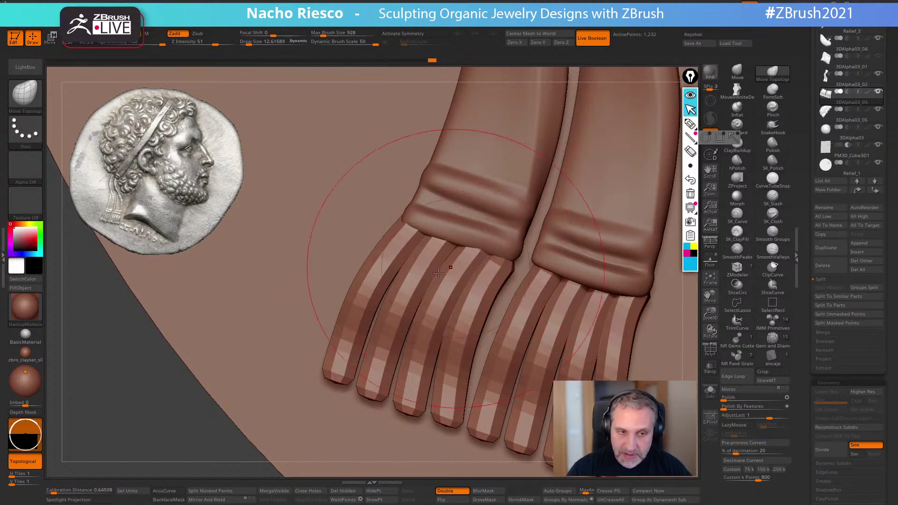
left_click_drag(127, 383, 124, 368, "alt")
right_click_drag(124, 368, 236, 427, "alt")
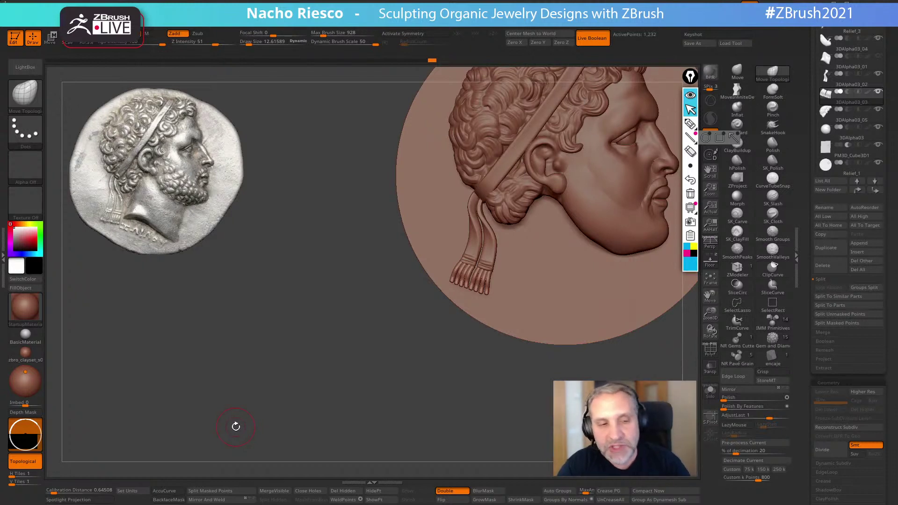
Fit the second ribbon's outermost fringe strands to the cuff edge with the Move Topological brush
right_click_drag(367, 357, 393, 472, "alt")
key("s")
left_click_drag(514, 305, 515, 326)
left_click_drag(519, 289, 527, 279)
key("s")
left_click_drag(527, 280, 531, 275)
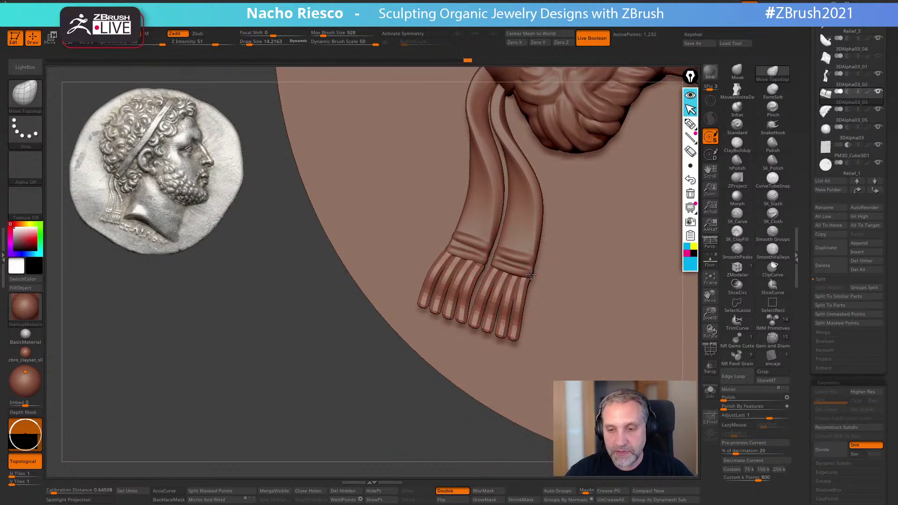
Subdivide the fringe mesh once and check its smoothed profile from the side
left_click_drag(448, 425, 519, 382)
left_click_drag(814, 398, 814, 368)
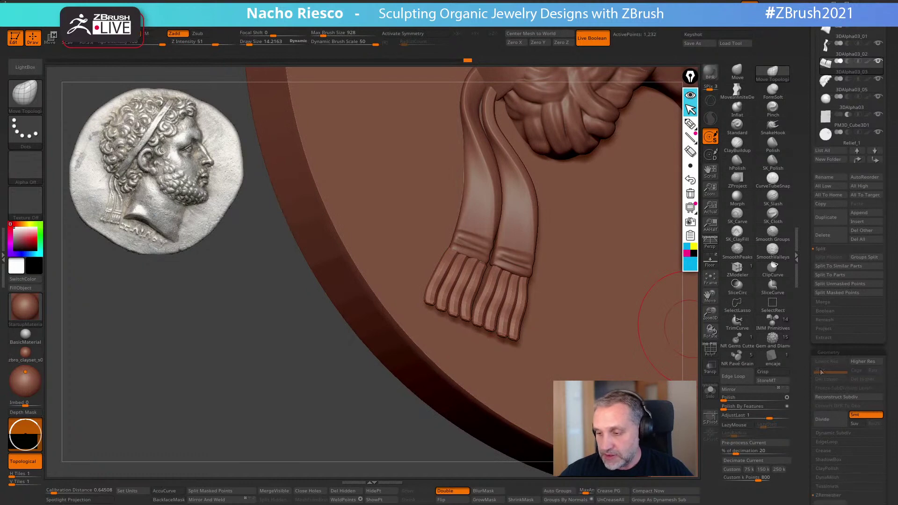
left_click(831, 421)
mouse_move(632, 397)
left_mouse_down()
mouse_move(594, 370)
mouse_move(579, 317)
mouse_move(659, 203)
left_mouse_up()
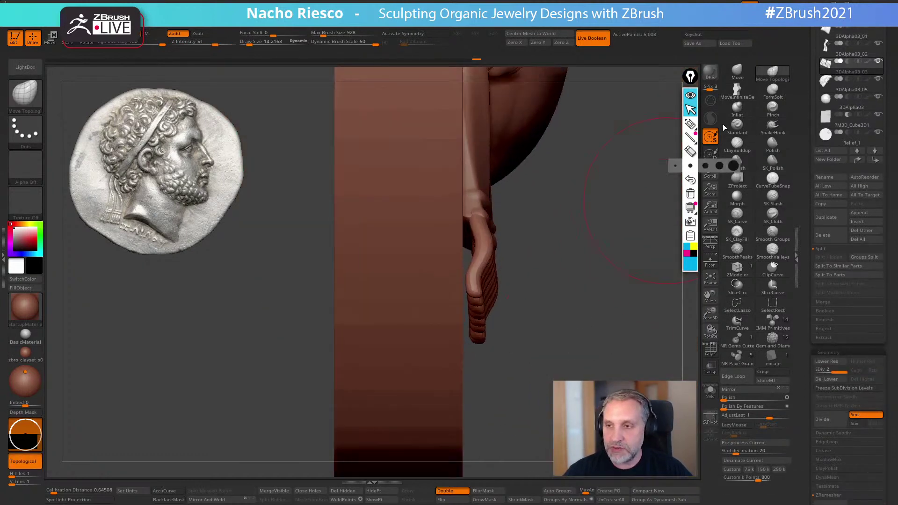
Adjust the fringe's depth profile from the side with the MoveInfiniteDepth brush, with backface masking turned on
left_click(738, 94)
left_click(168, 500)
key("s")
left_click_drag(507, 313, 507, 310)
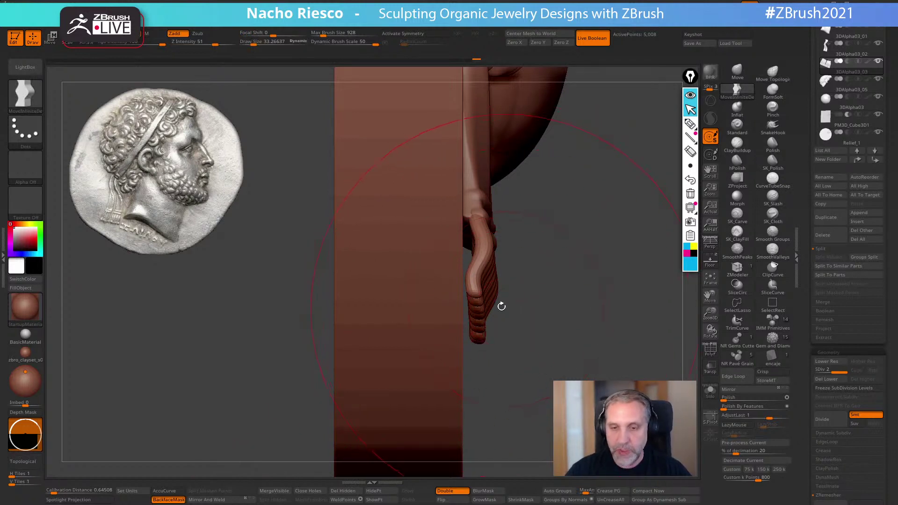
left_click_drag(530, 274, 456, 230)
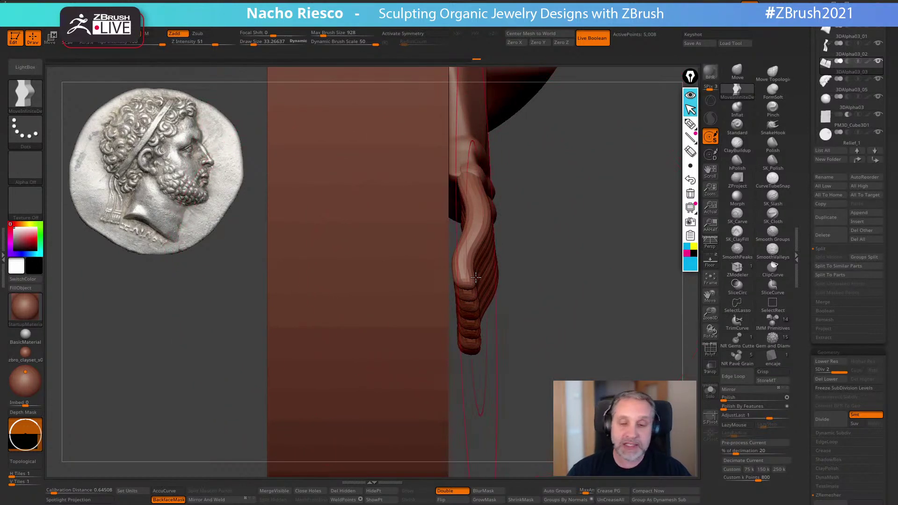
mouse_move(502, 286)
left_mouse_down()
mouse_move(466, 266)
mouse_move(428, 275)
mouse_move(443, 435)
mouse_move(428, 357)
left_mouse_up()
key("s")
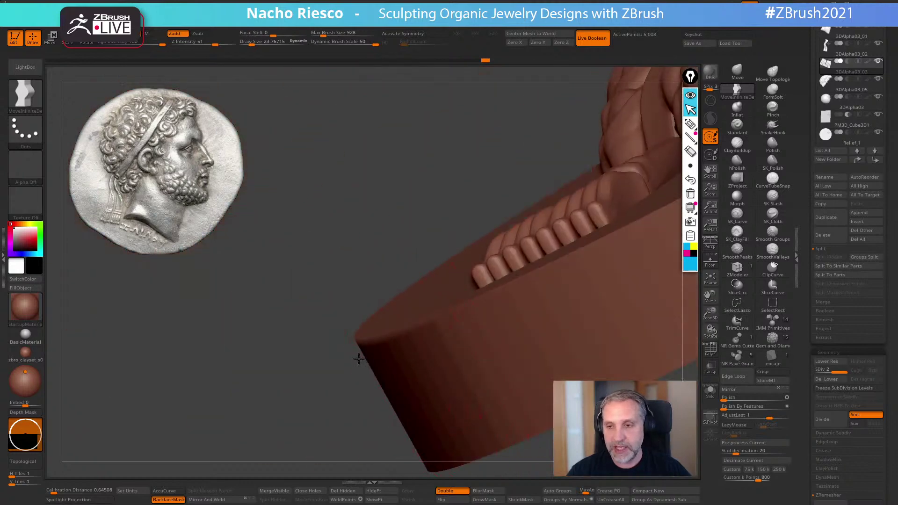
left_click_drag(355, 361, 641, 412)
left_click_drag(654, 306, 566, 273)
Isolate the fringe and remesh it with ZRemesher, using Adapt and a target polygon count of 5
key("shift+f")
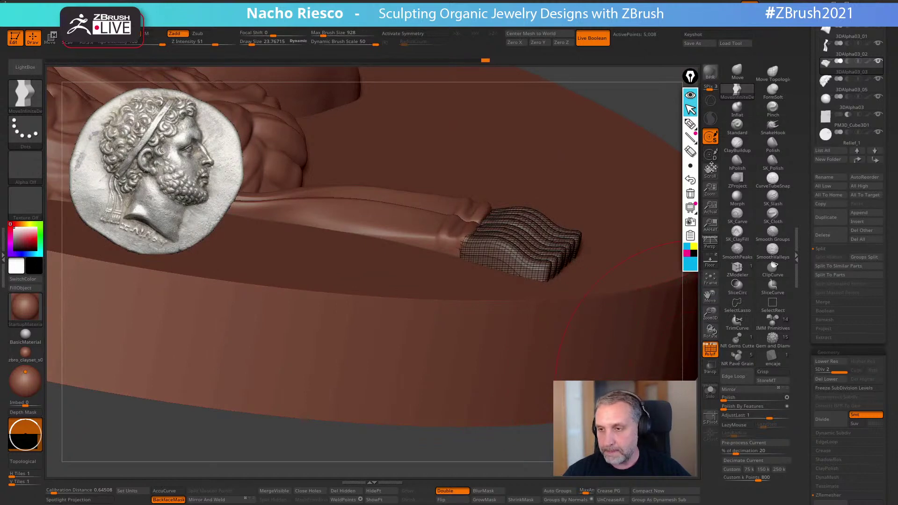
left_click(711, 390)
left_click_drag(807, 436, 809, 278)
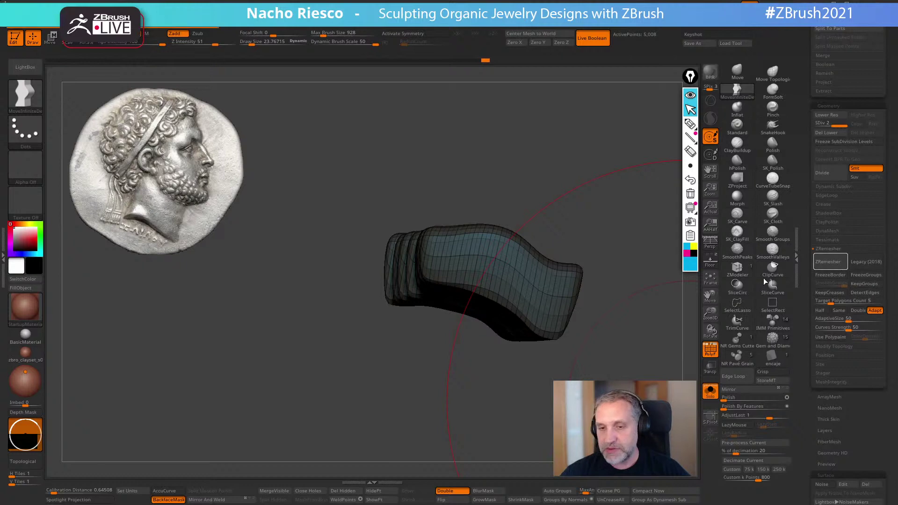
left_click(710, 349)
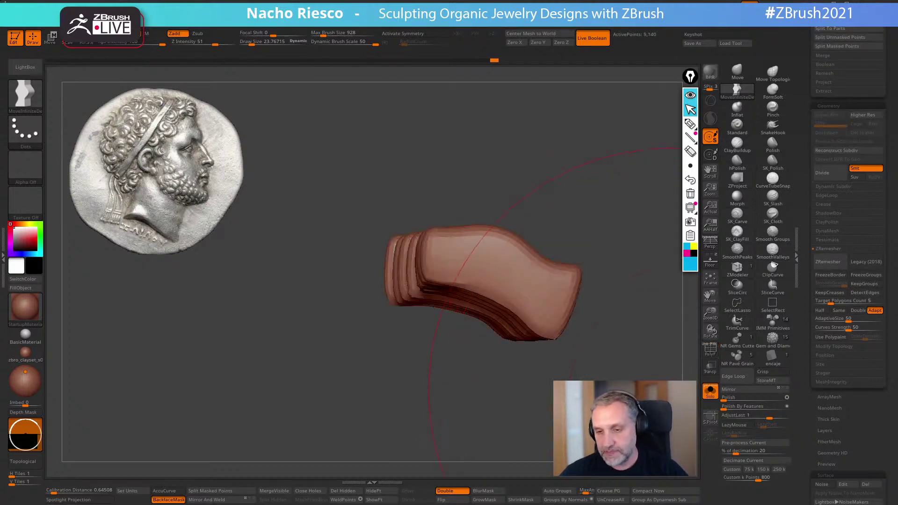
left_click_drag(685, 391, 675, 458)
mouse_move(684, 424)
left_mouse_down()
mouse_move(603, 449)
mouse_move(618, 411)
mouse_move(555, 415)
left_mouse_up()
left_click(710, 391)
left_click_drag(363, 419, 459, 340, "alt")
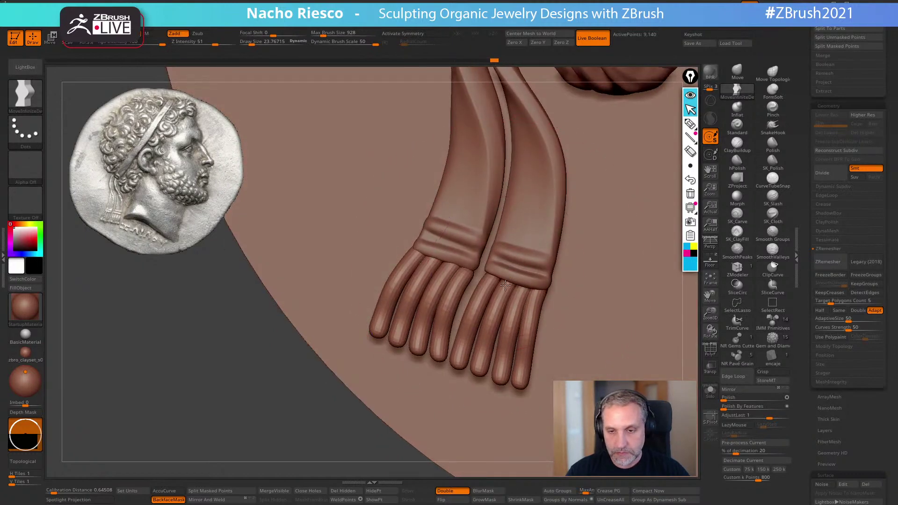
Select the two hanging ribbons, subdivide them once and isolate them from the rest of the relief
key("ctrl+d")
key("s")
left_click_drag(532, 254, 516, 254)
left_click_drag(665, 346, 667, 325, "alt")
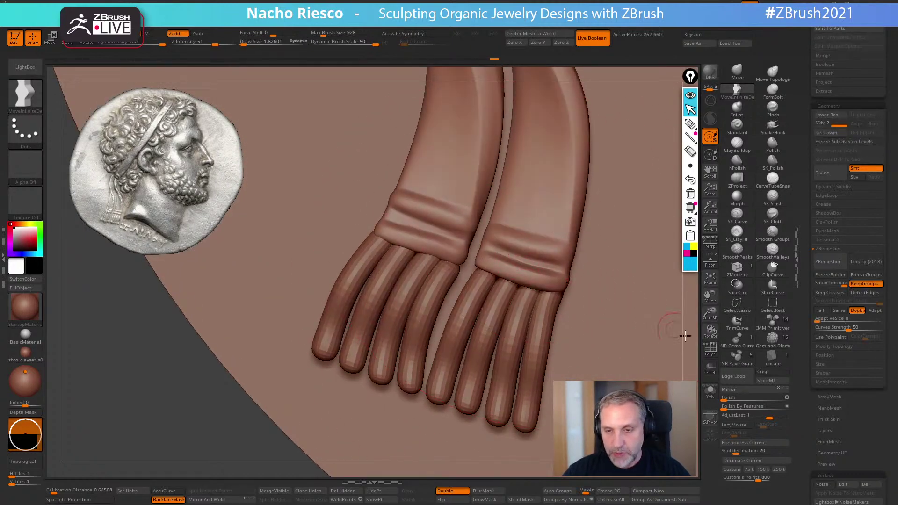
left_click(710, 392)
left_click_drag(529, 402, 515, 416)
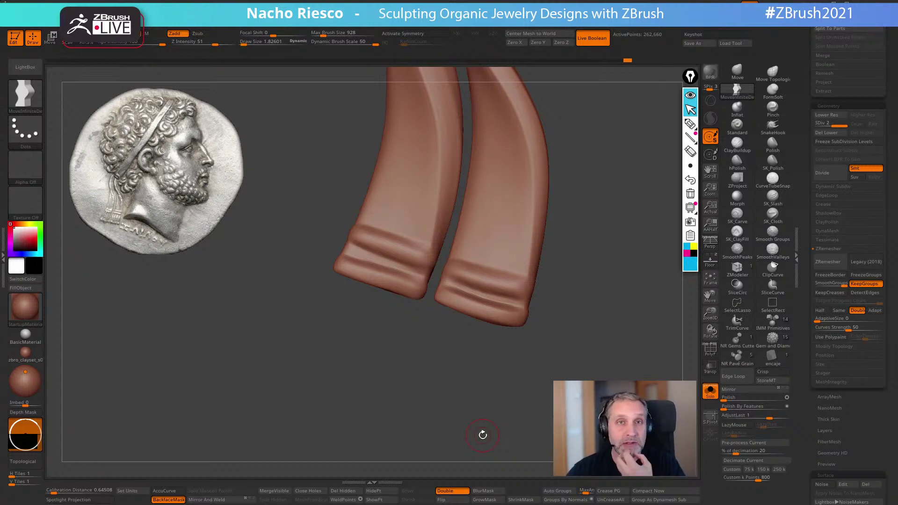
left_click_drag(592, 332, 567, 363)
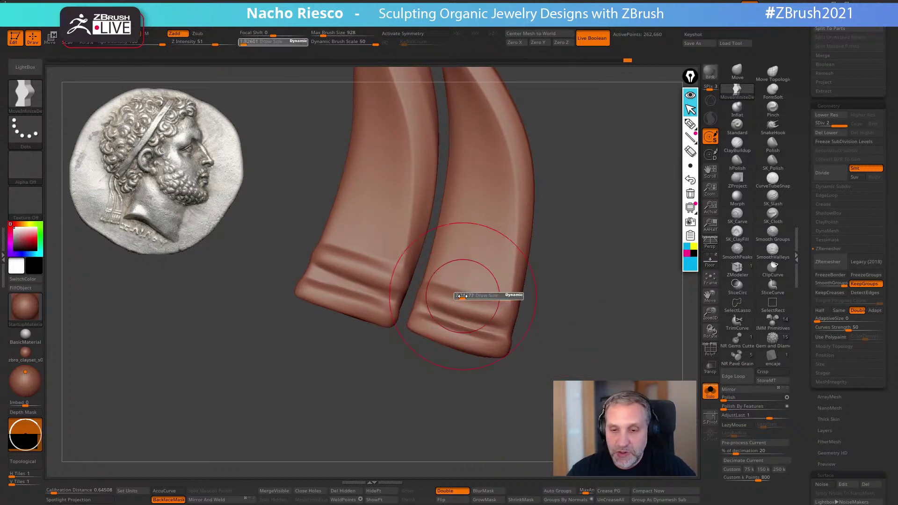
Adjust the cuff outlines of both ribbons with the Move Topological brush at a draw size of about 5.18
left_click(737, 71)
left_click(773, 71)
key("s")
mouse_move(472, 316)
left_mouse_down()
mouse_move(449, 317)
mouse_move(460, 305)
mouse_move(495, 321)
mouse_move(477, 281)
mouse_move(485, 306)
left_mouse_up()
key("s")
mouse_move(417, 321)
left_mouse_down()
mouse_move(486, 351)
mouse_move(451, 341)
left_mouse_up()
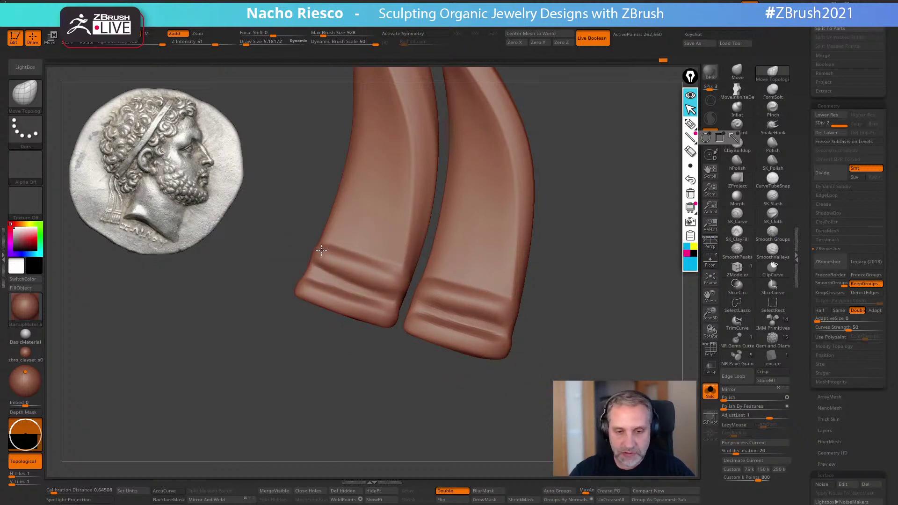
mouse_move(526, 286)
left_mouse_down()
mouse_move(560, 292)
mouse_move(552, 337)
mouse_move(574, 316)
left_mouse_up()
left_click_drag(587, 278, 565, 279, "alt")
Outline the recessed band across both cuffs with the black screen annotation pen and erase the annotation
left_click(695, 254)
left_click(690, 124)
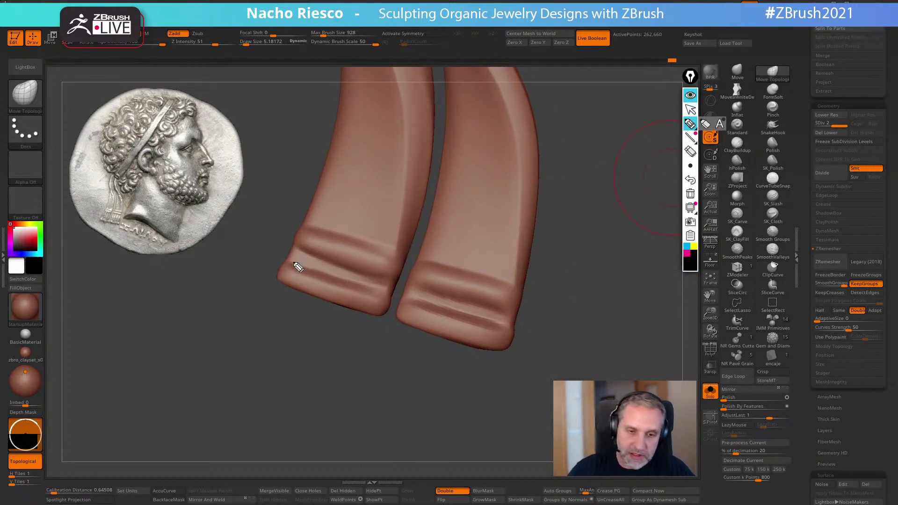
left_click_drag(286, 259, 299, 267)
mouse_move(468, 321)
left_mouse_down()
mouse_move(521, 339)
mouse_move(385, 284)
mouse_move(283, 260)
left_mouse_up()
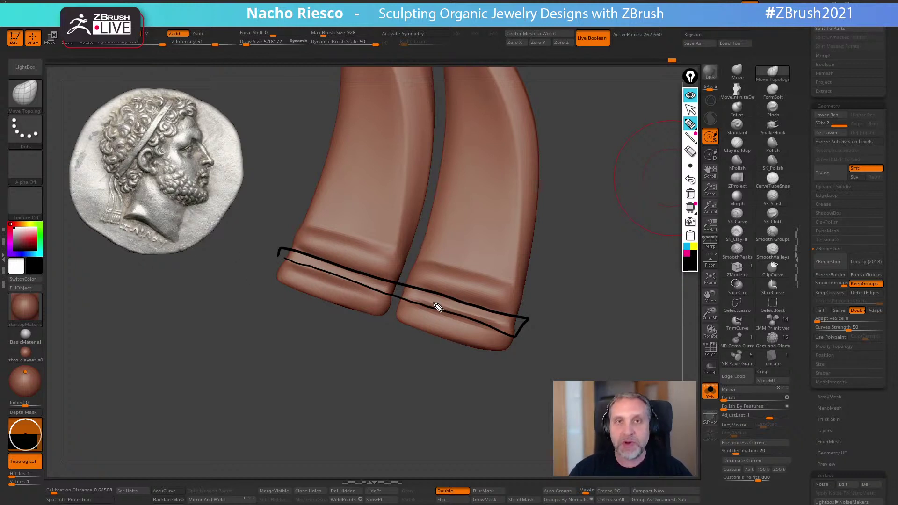
left_click(690, 193)
left_click(691, 109)
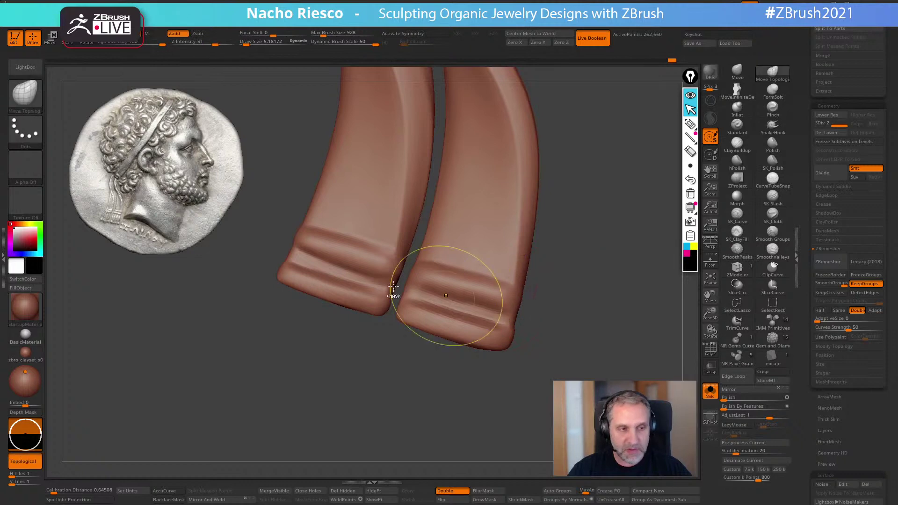
Try to mask the recessed band on the first ribbon's cuff with a FreeHand MaskPen stroke at draw size 1
left_click(23, 95, "ctrl")
left_click(109, 106, "ctrl")
left_click_drag(336, 389, 338, 346, "alt")
key("s")
left_click_drag(341, 281, 336, 282)
left_click_drag(297, 373, 372, 387, "alt")
left_click_drag(305, 258, 421, 294, "ctrl")
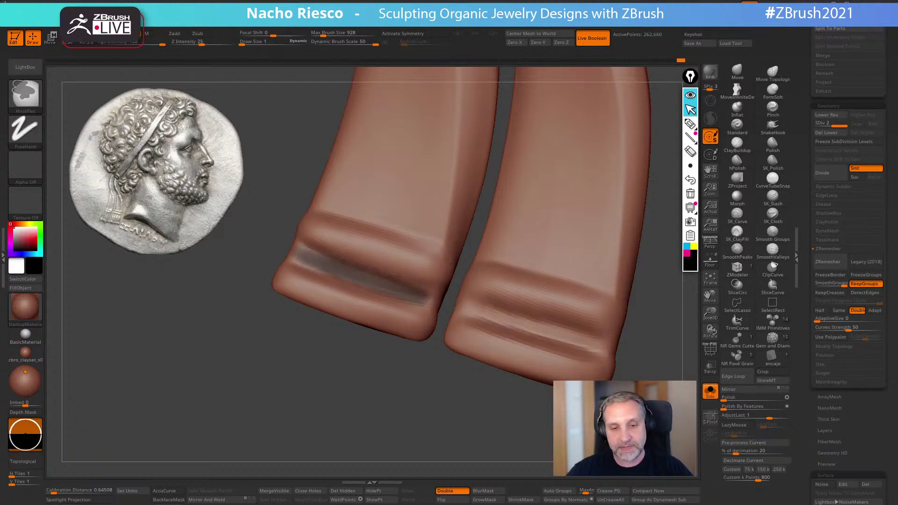
left_click(773, 71)
left_click_drag(542, 431, 494, 447, "alt")
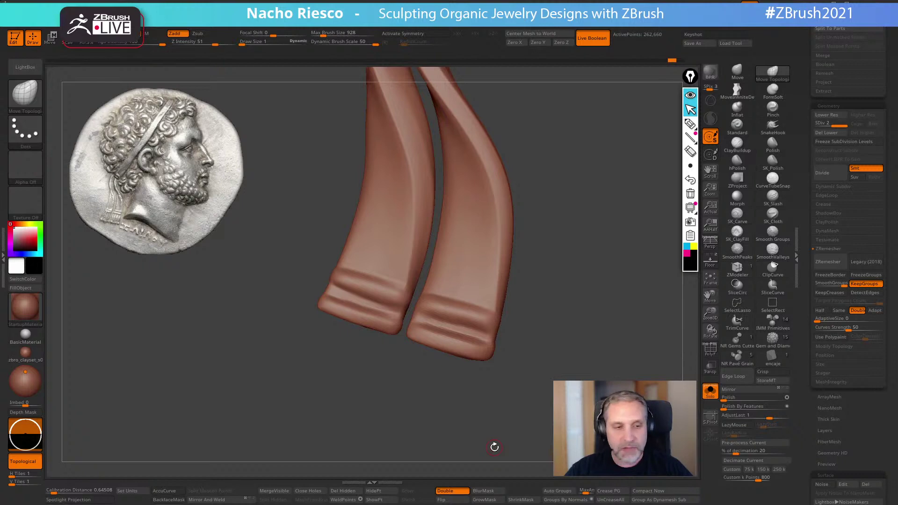
Nudge the first ribbon's cuff end with Move Topological at draw size about 6.16 and compare the ribbons with the whole relief
left_click(766, 74)
key("s")
left_click_drag(375, 429, 381, 424)
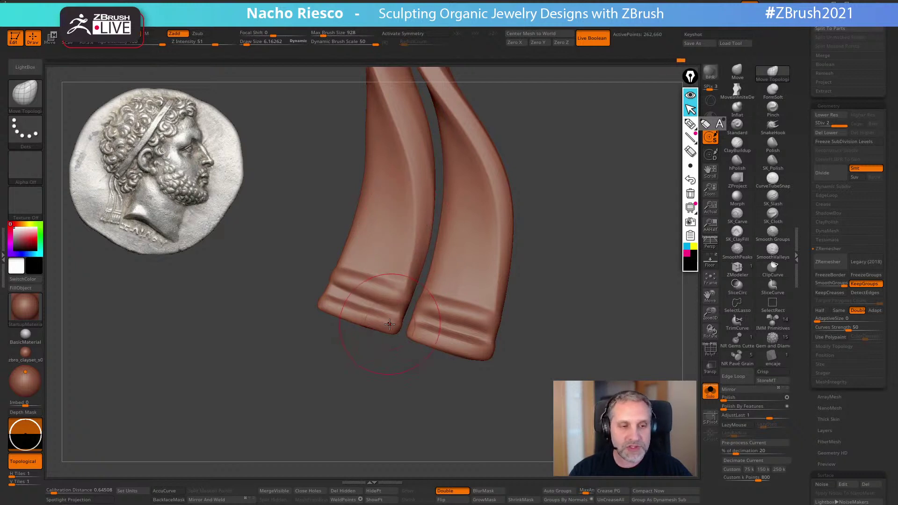
left_click_drag(387, 395, 451, 430)
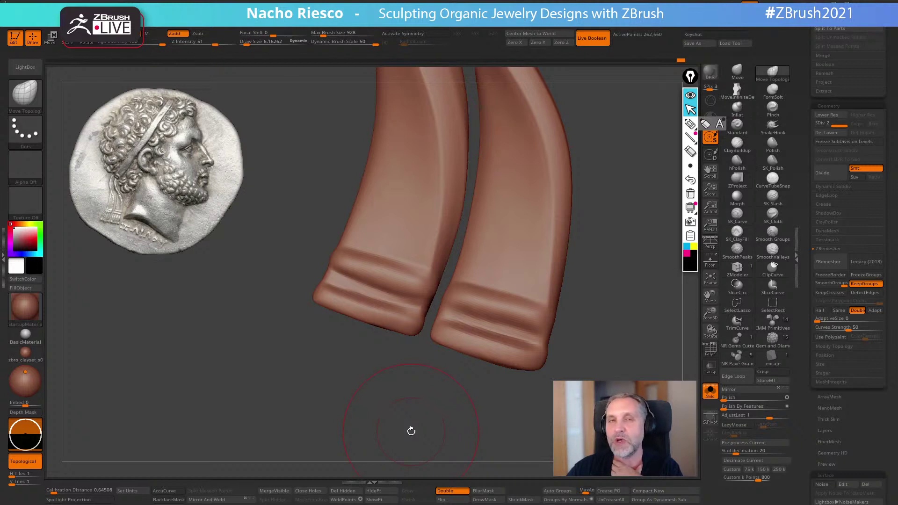
left_click(710, 392)
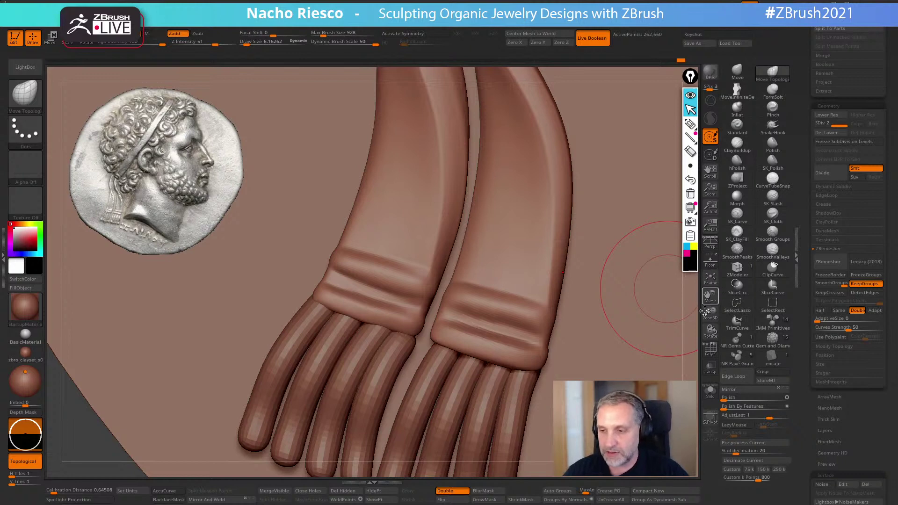
mouse_move(673, 286)
left_mouse_down()
mouse_move(679, 311)
mouse_move(641, 369)
left_mouse_up()
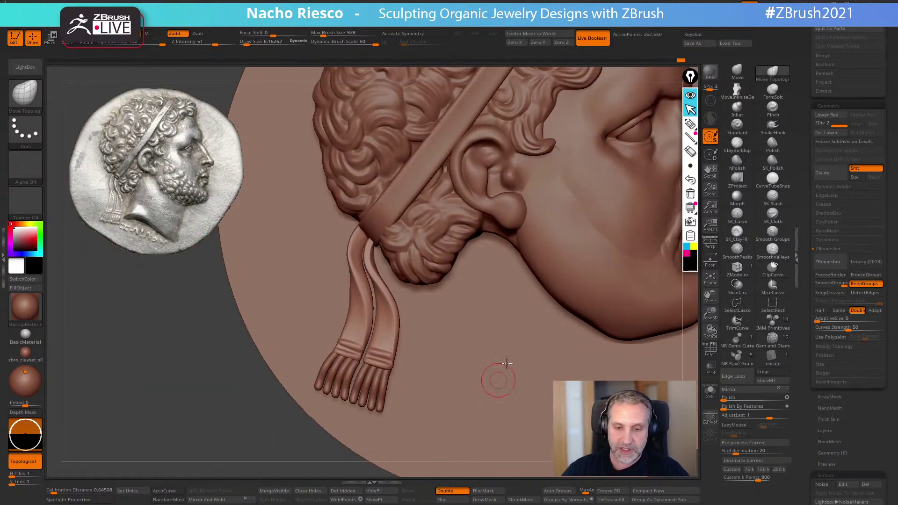
Isolate the ribbons and align the view to a Transpose line drawn along the recessed band of both cuffs
left_click(710, 392)
mouse_move(552, 341)
left_mouse_down("alt")
mouse_move(569, 231)
mouse_move(575, 299)
mouse_move(599, 182)
left_mouse_up("alt")
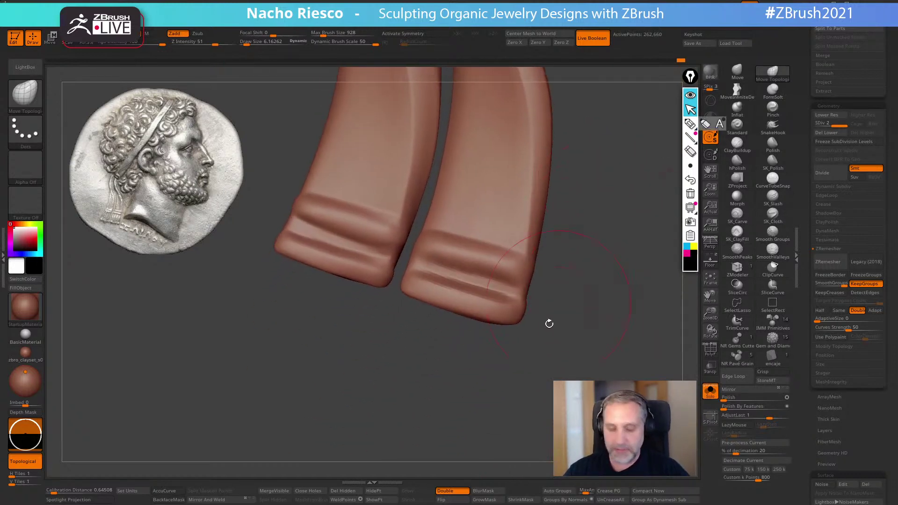
key("w")
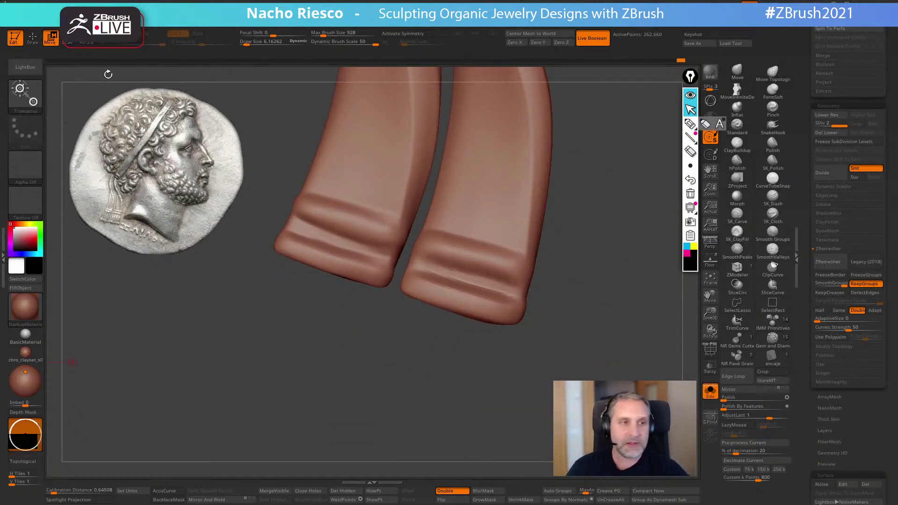
left_click(352, 230)
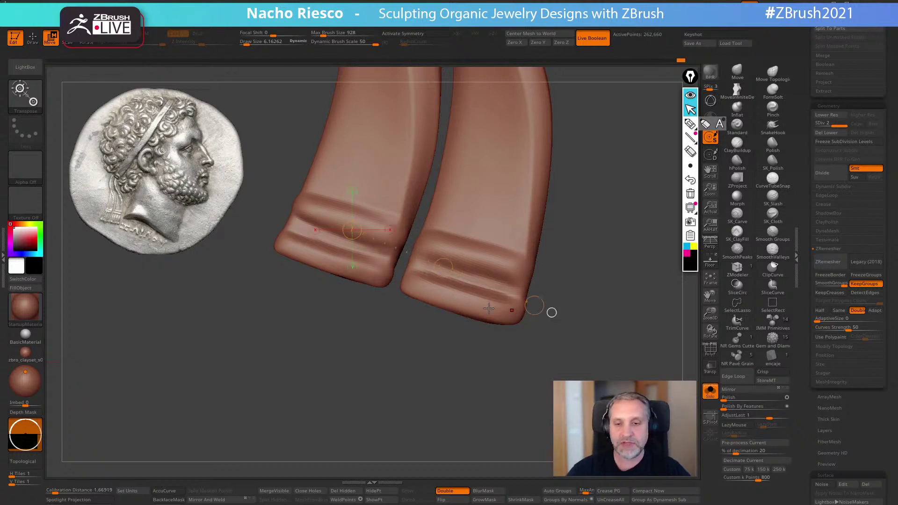
left_click(291, 223)
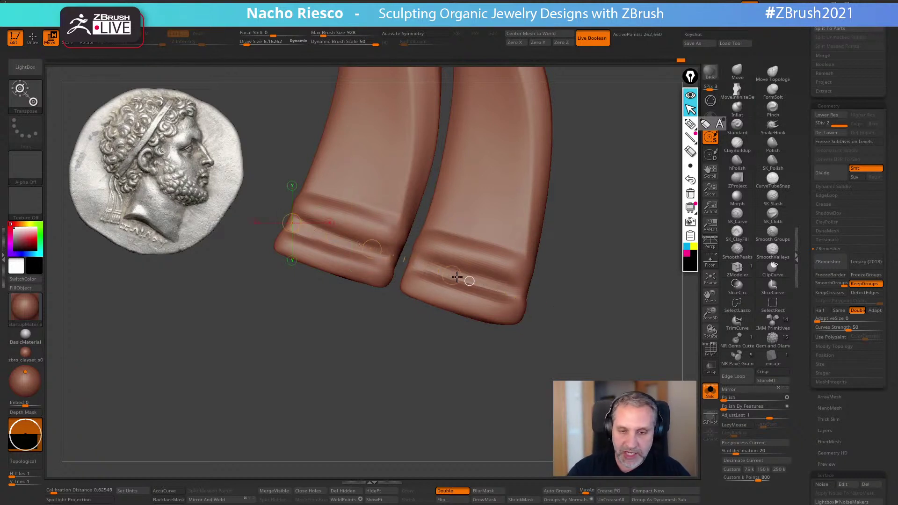
left_click_drag(565, 308, 566, 310)
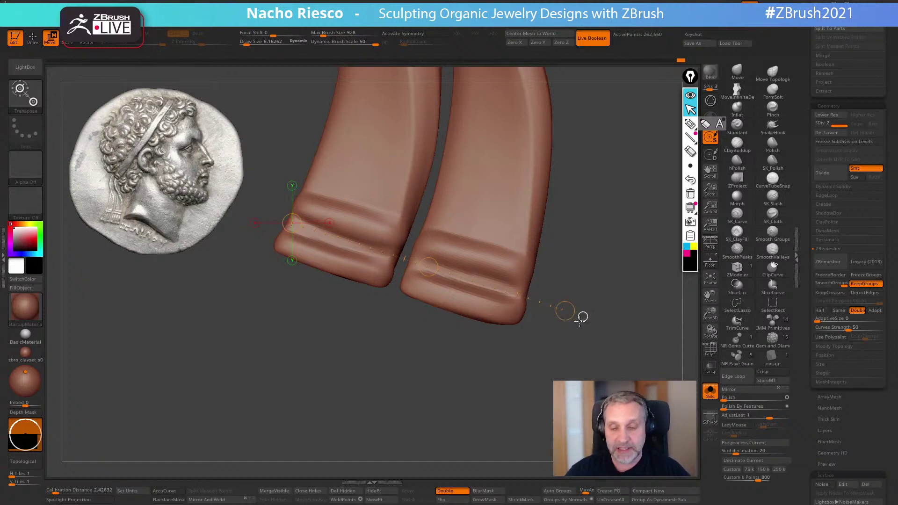
key("ctrl")
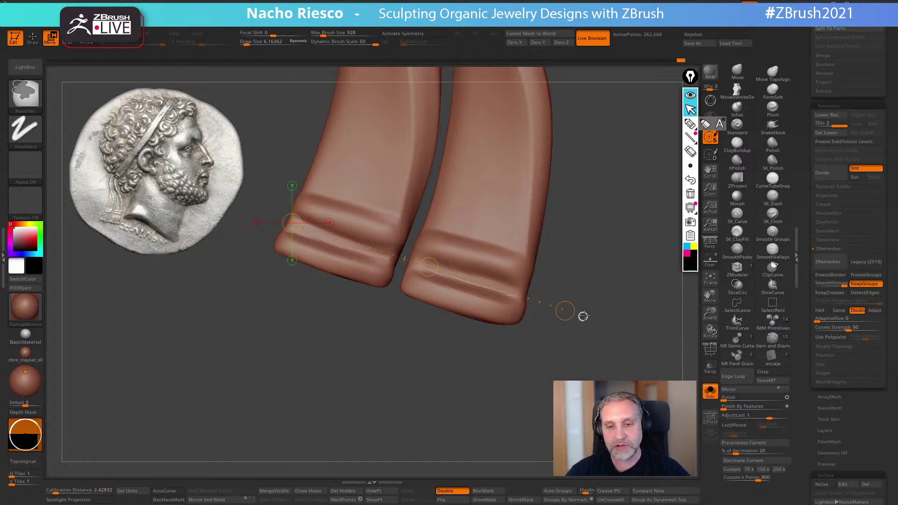
left_click(584, 316, "ctrl")
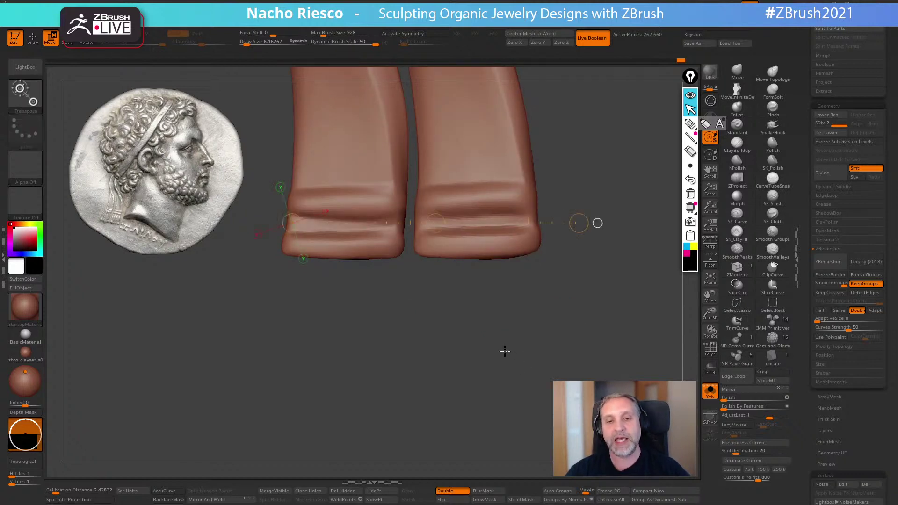
left_click_drag(504, 351, 431, 334)
key("q")
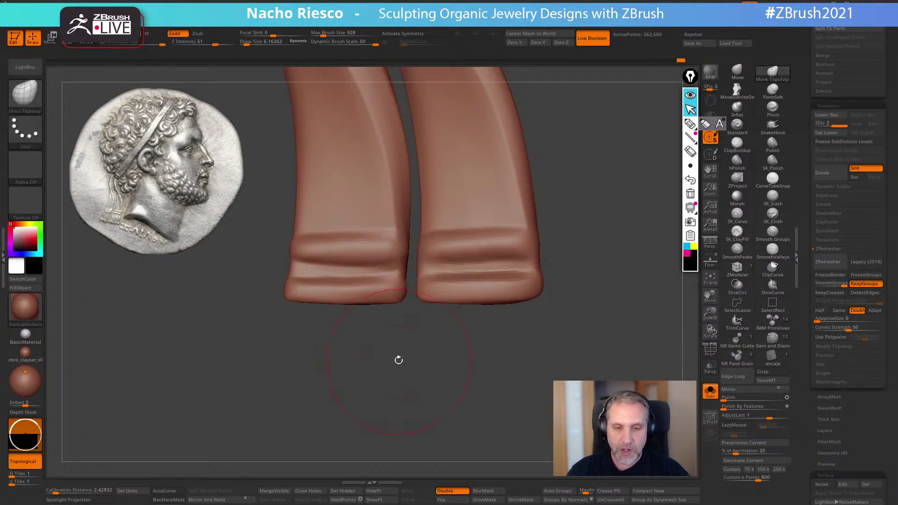
Apply a blurred, inverted rectangular mask that leaves only the recessed band across both cuffs editable
left_click_drag(244, 260, 590, 278, "ctrl")
left_click_drag(464, 462, 465, 470, "ctrl")
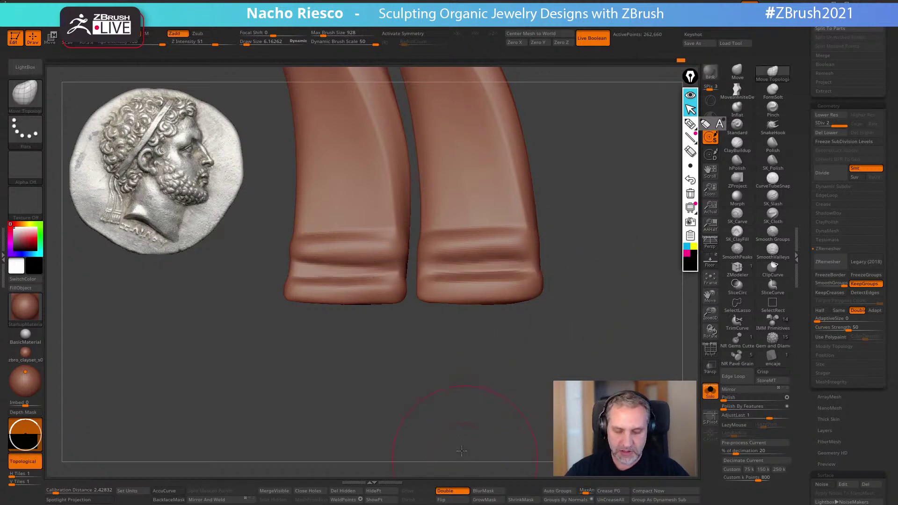
key("w")
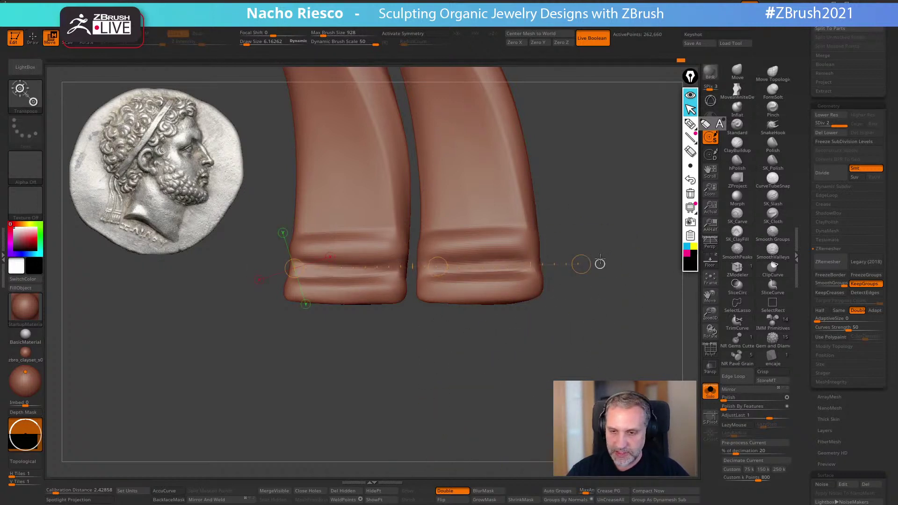
left_click(600, 268, "ctrl")
key("q")
left_click_drag(258, 266, 625, 279, "ctrl")
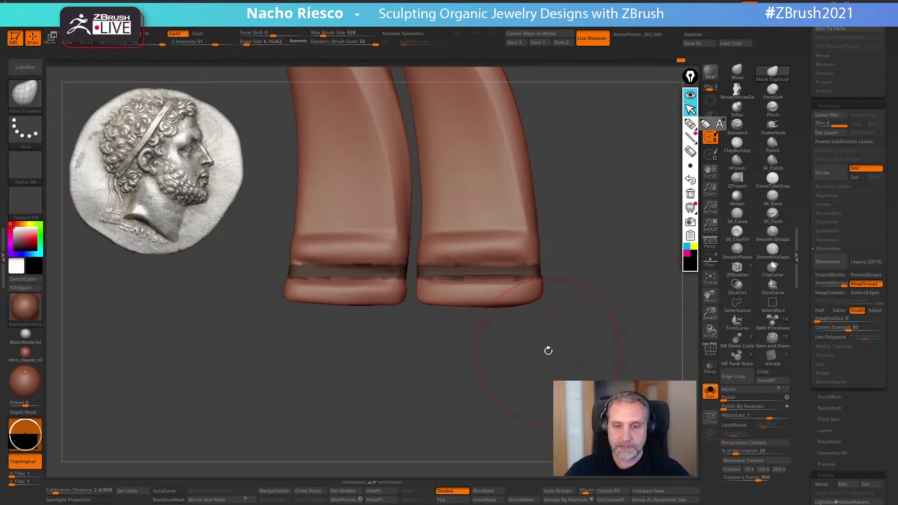
left_click(482, 492)
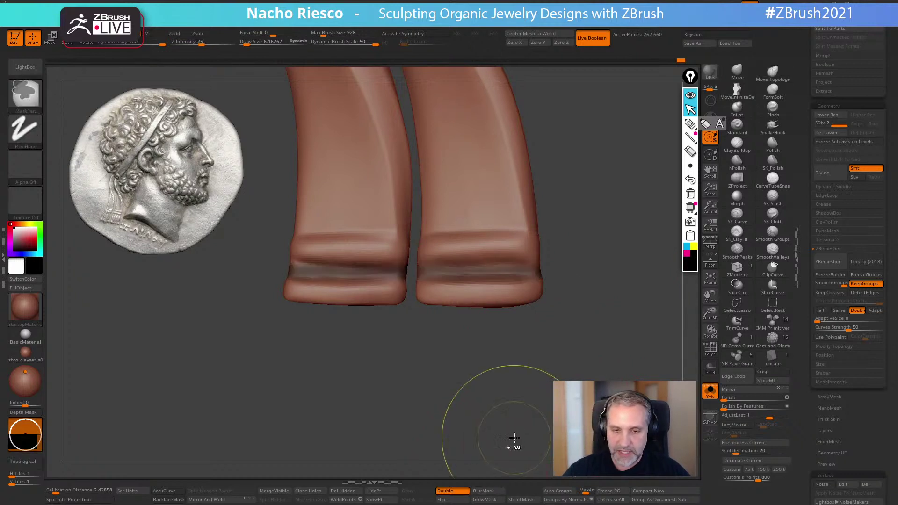
left_click(513, 447, "ctrl")
Try to shift the cuffs' unmasked band with the Transpose line and show the whole relief again
left_click_drag(517, 431, 518, 360)
key("w")
mouse_move(449, 310)
left_mouse_down()
mouse_move(449, 379)
mouse_move(486, 437)
mouse_move(472, 402)
mouse_move(478, 331)
mouse_move(431, 292)
left_mouse_up()
left_click(710, 393)
key("q")
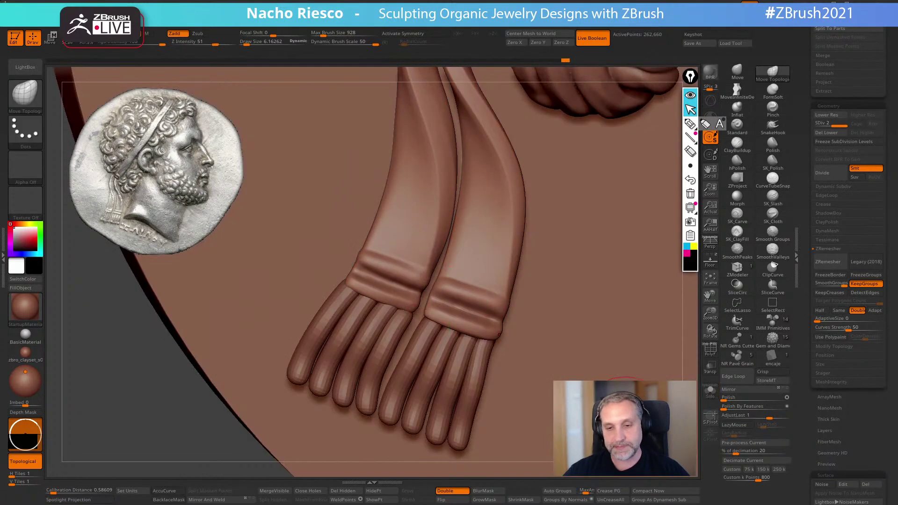
Undo the last two changes to the ribbon cuffs
key("space")
left_click(568, 325)
key("ctrl+z")
key("ctrl+z")
Move the unmasked band of both cuffs in depth with a Transpose line from an angled side view
mouse_move(530, 369)
left_mouse_down()
mouse_move(583, 348)
mouse_move(635, 378)
mouse_move(593, 366)
left_mouse_up()
key("w")
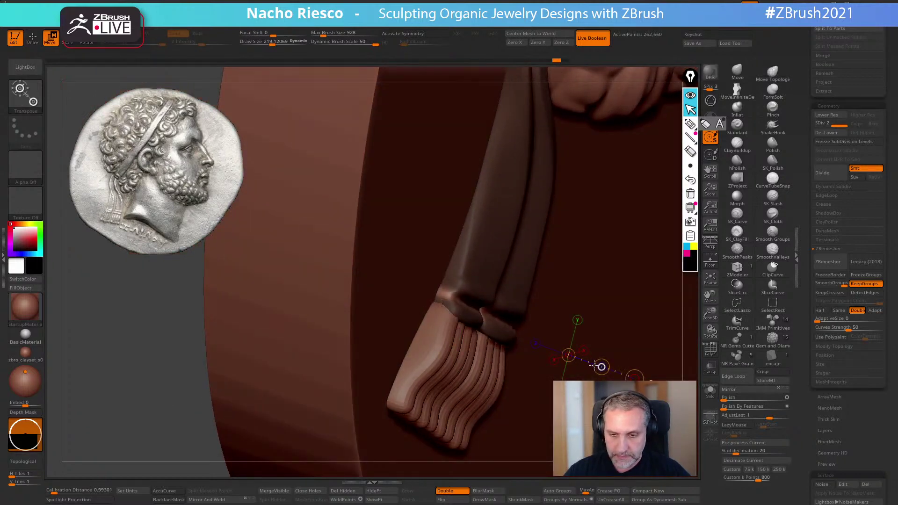
left_click_drag(224, 389, 170, 408)
key("q")
left_click_drag(353, 333, 489, 350, "alt")
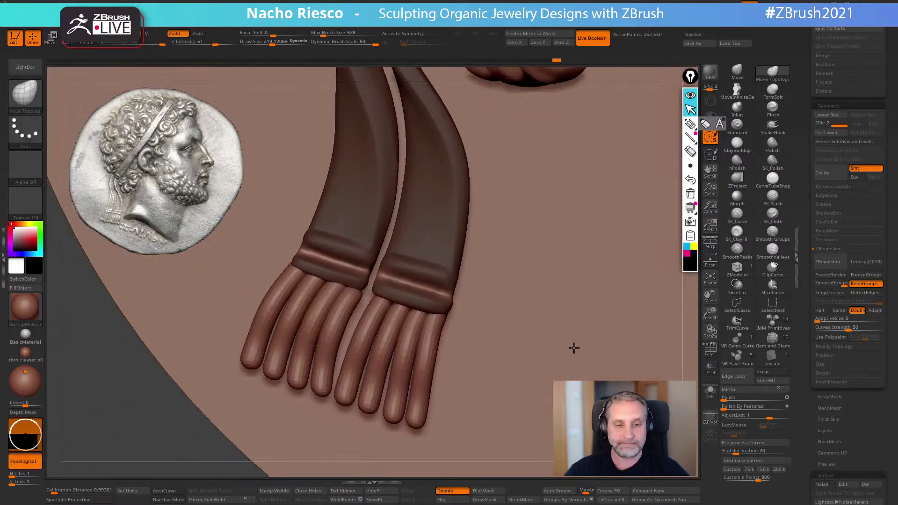
Clear the mask and polish the ridges of the cuff on the front ribbon with the SK_Polish brush
left_click(666, 379, "ctrl")
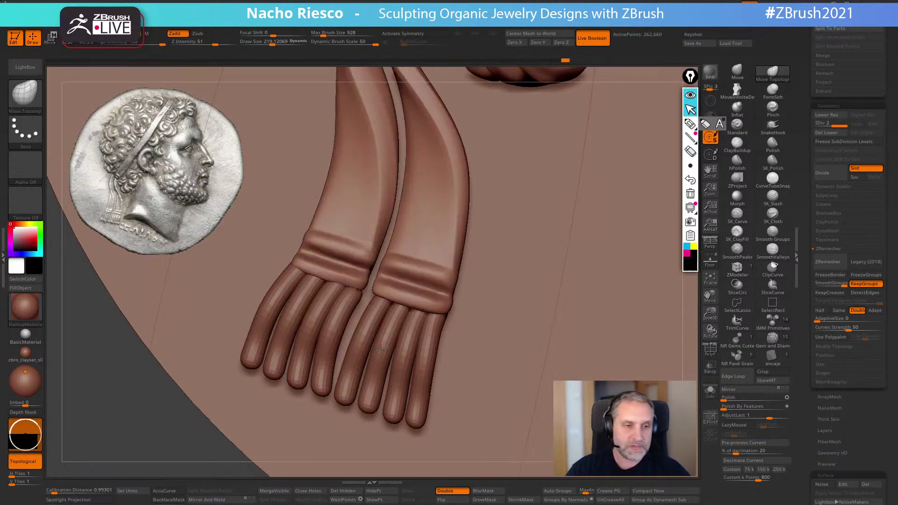
left_click(773, 162)
key("s")
left_click(394, 279)
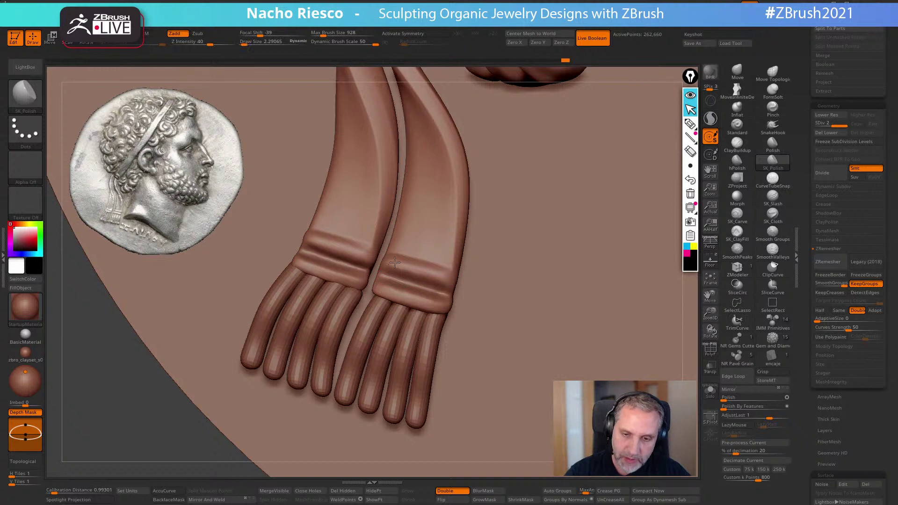
key("s")
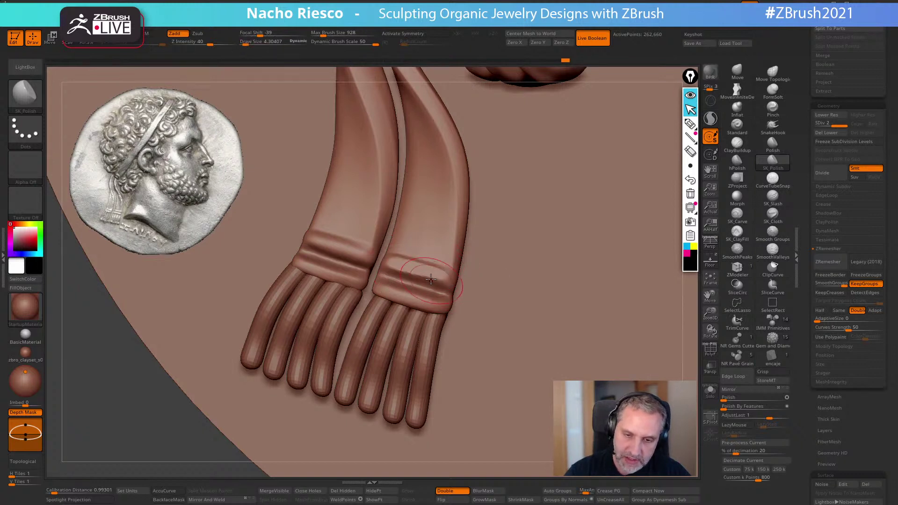
left_click_drag(418, 272, 398, 263)
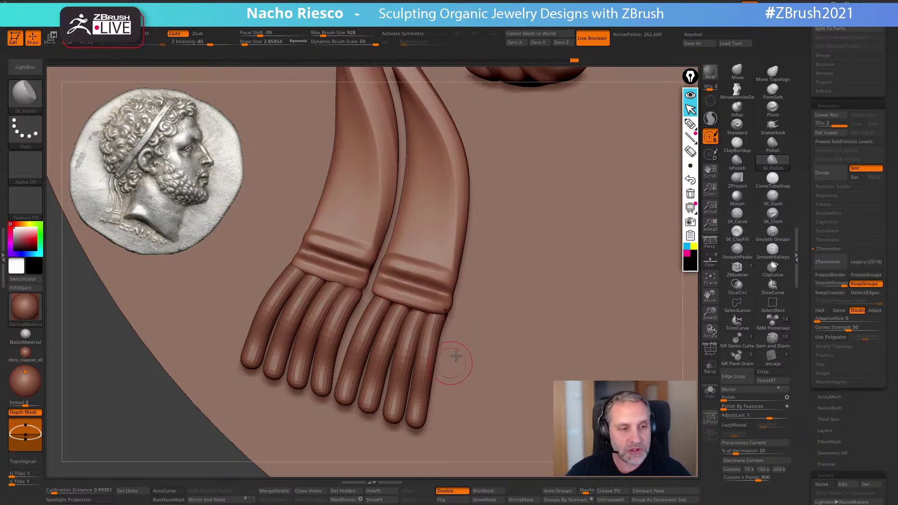
Choose the SK_Cloth brush, then select the two ribbons and isolate them from the rest of the relief
left_click(772, 199)
left_click(770, 214)
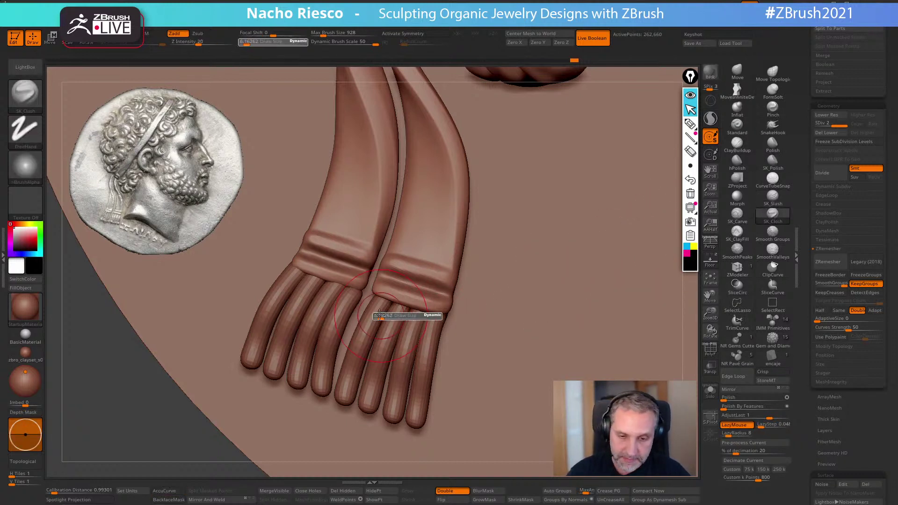
left_click(348, 295, "alt")
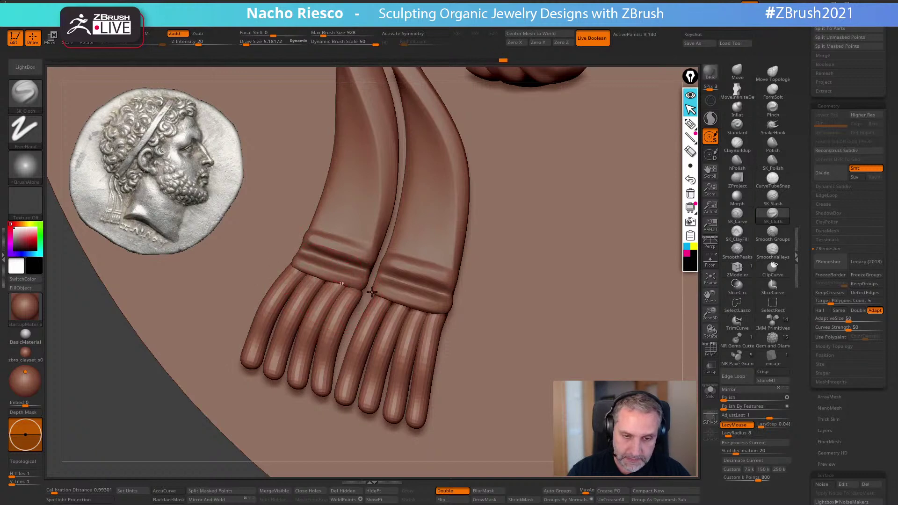
left_click_drag(497, 347, 462, 161, "alt")
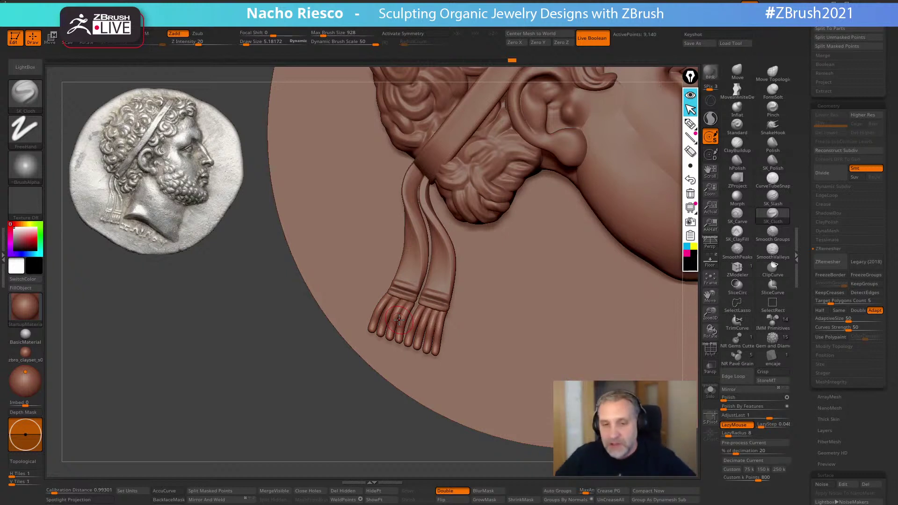
left_click_drag(320, 419, 328, 444)
left_click(436, 276, "alt")
left_click(710, 393)
left_click_drag(576, 411, 496, 313)
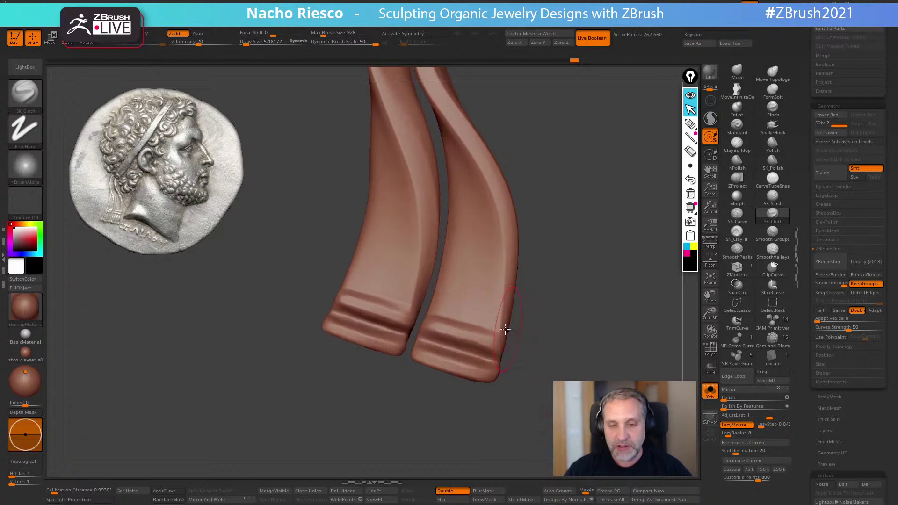
Lay a Transpose line straight across both ribbons just above the cuffs as a masking guide
key("w")
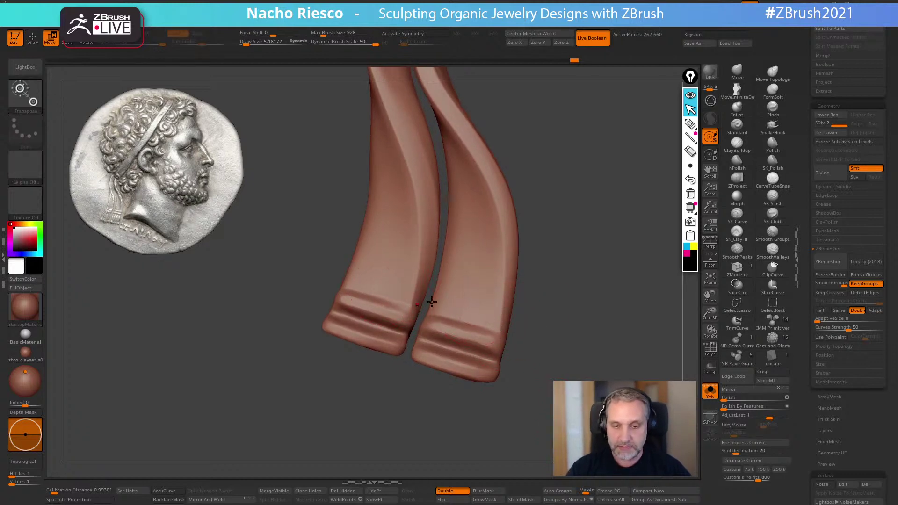
mouse_move(547, 302)
left_mouse_down("alt")
mouse_move(573, 248)
mouse_move(569, 298)
mouse_move(577, 314)
mouse_move(509, 325)
mouse_move(545, 313)
left_mouse_up("alt")
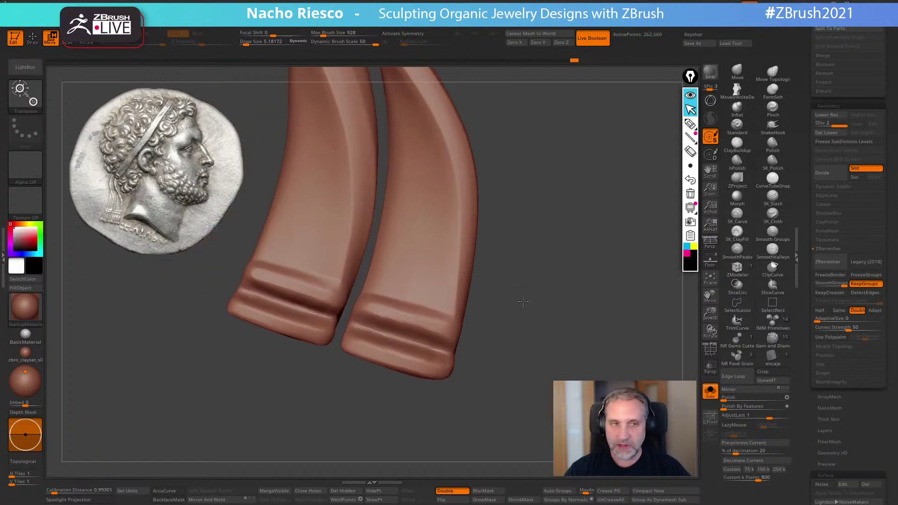
left_click(336, 268)
left_click_drag(437, 279, 497, 303, "alt")
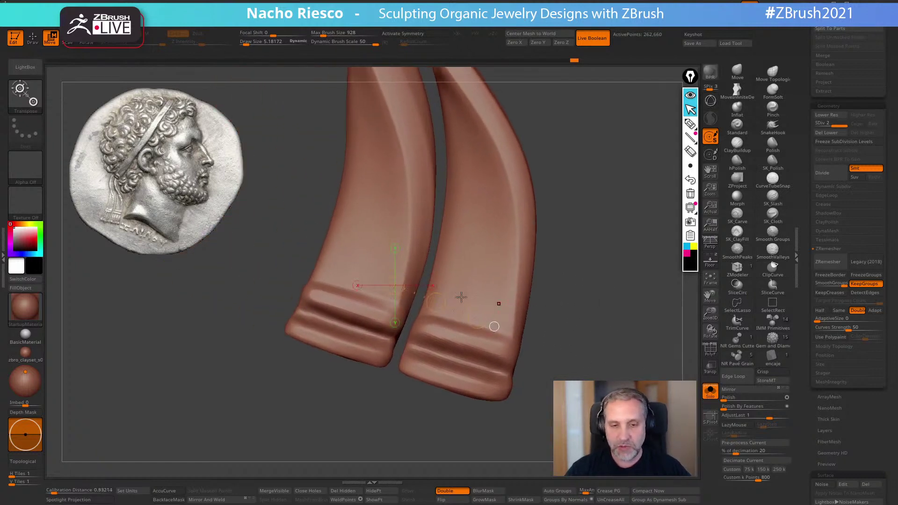
left_click(325, 259)
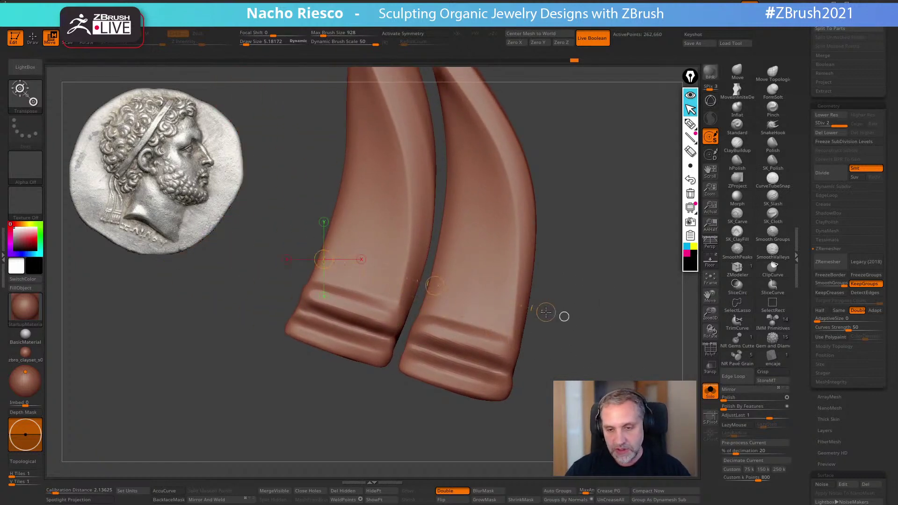
left_click_drag(562, 317, 532, 351)
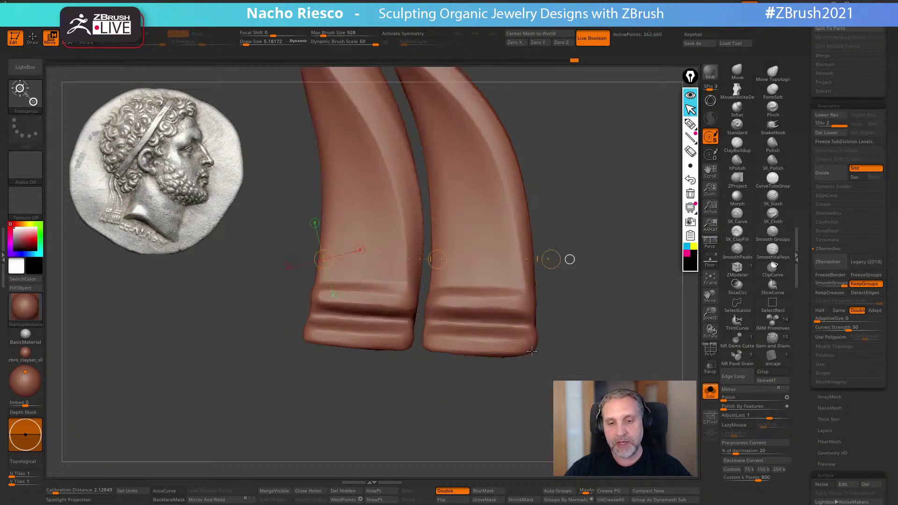
key("q")
mouse_move(313, 239)
left_mouse_down("ctrl")
mouse_move(606, 260)
mouse_move(609, 288)
left_mouse_up("ctrl")
key("w")
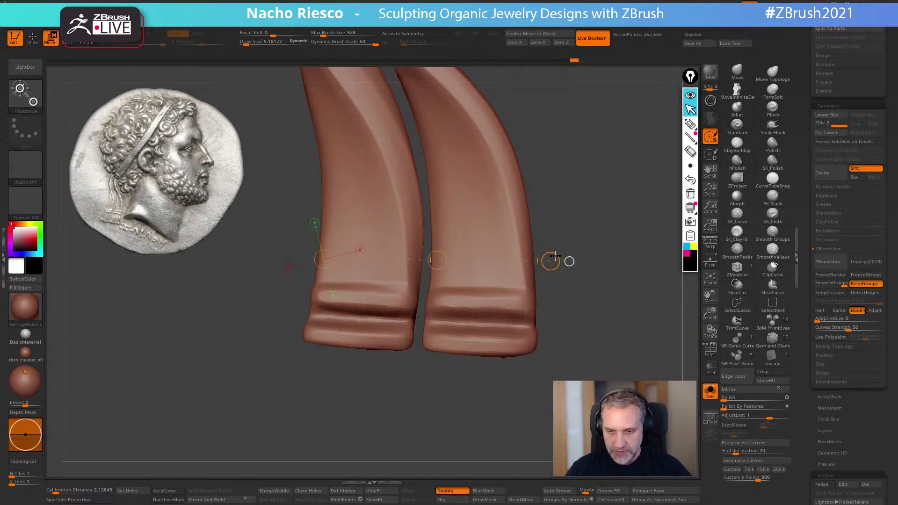
key("ctrl+z")
key("q")
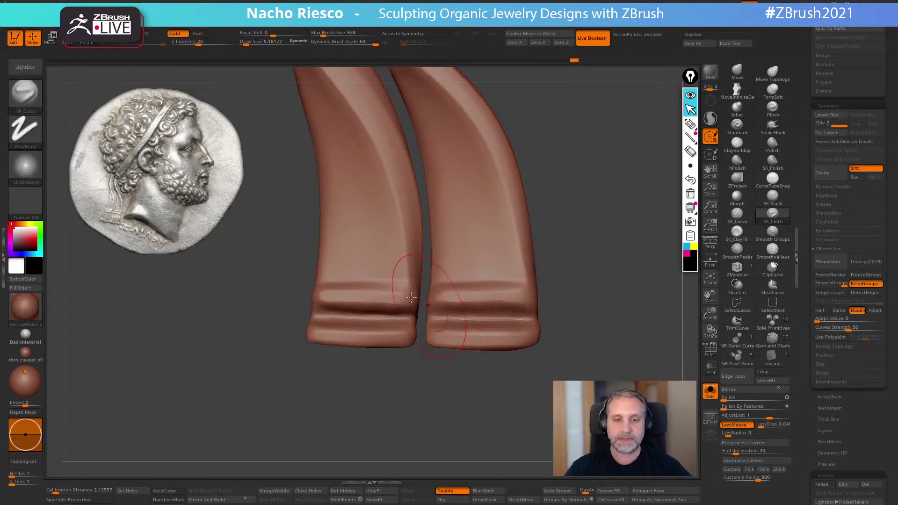
Mask three thin parallel bands across both ribbons above the cuffs, using the Transpose line as a guide
mouse_move(284, 256)
left_mouse_down("ctrl")
mouse_move(608, 257)
mouse_move(610, 270)
left_mouse_up("ctrl")
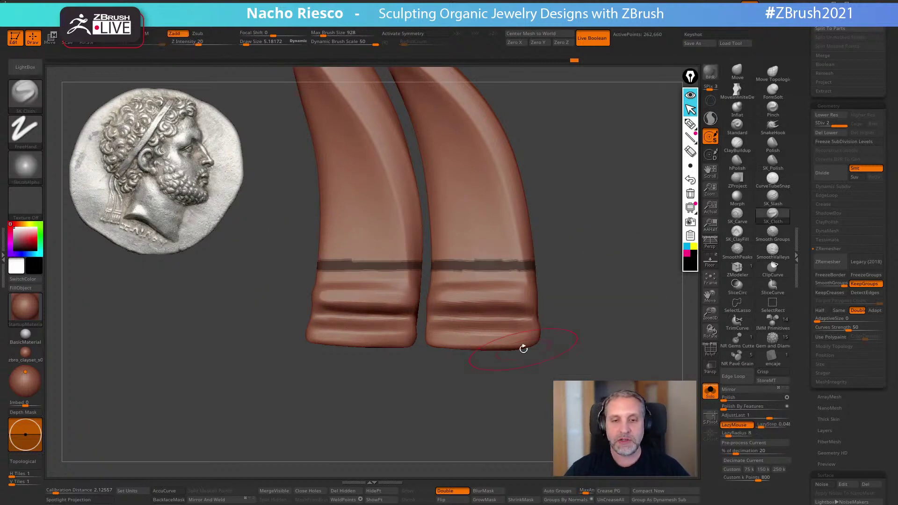
key("w")
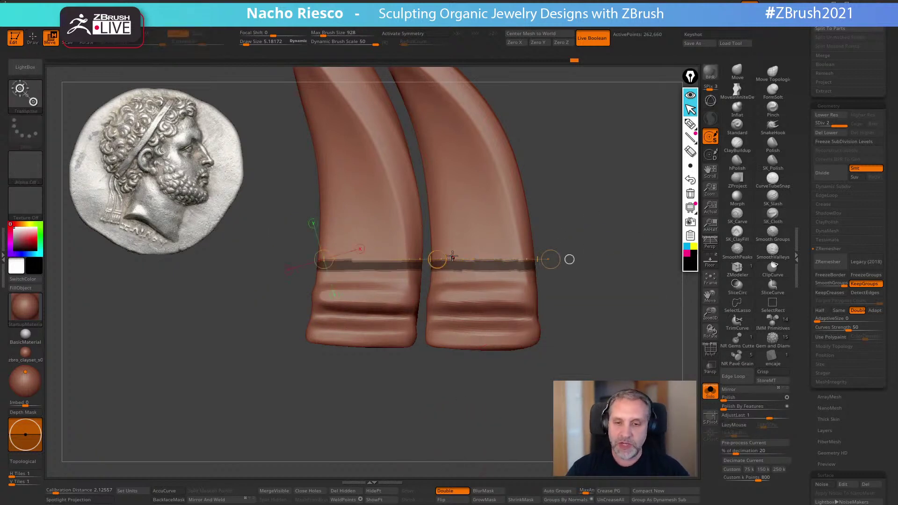
left_click_drag(292, 213, 556, 205, "ctrl")
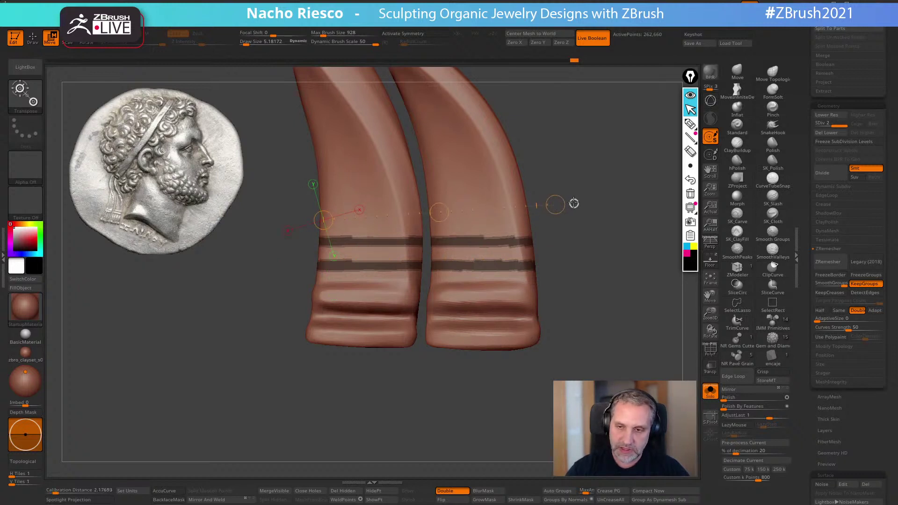
mouse_move(279, 209)
left_mouse_down("ctrl")
mouse_move(593, 236)
mouse_move(598, 229)
left_mouse_up("ctrl")
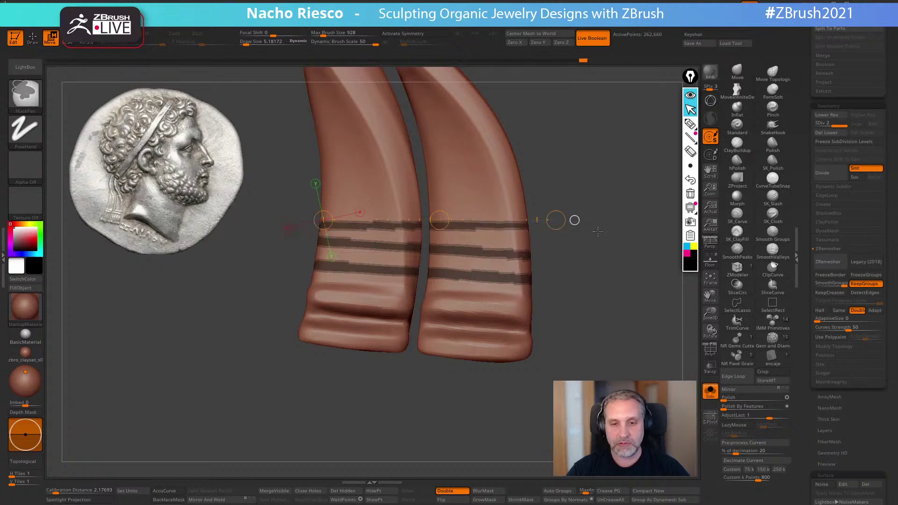
Mask a fourth thin band across both ribbons above the others and invert the mask
left_click_drag(443, 212, 434, 195)
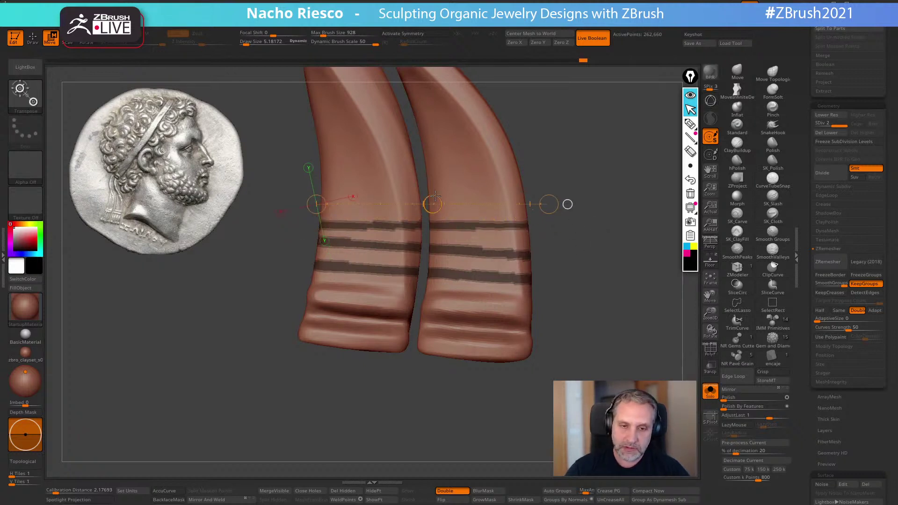
left_click_drag(551, 195, 551, 185)
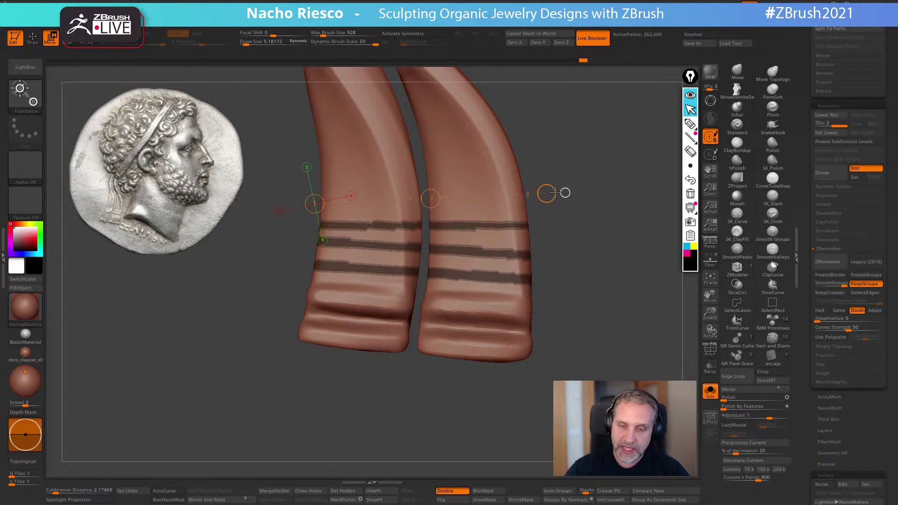
key("ctrl+z")
key("q")
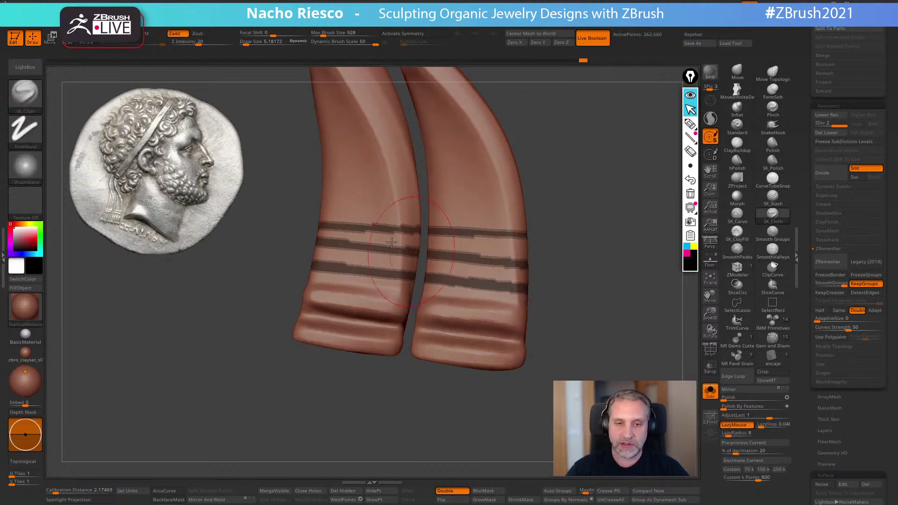
left_click_drag(446, 202, 612, 214, "ctrl")
left_click(588, 348, "ctrl")
Try to shift the four unmasked bands of the ribbons with the Transpose line
key("w")
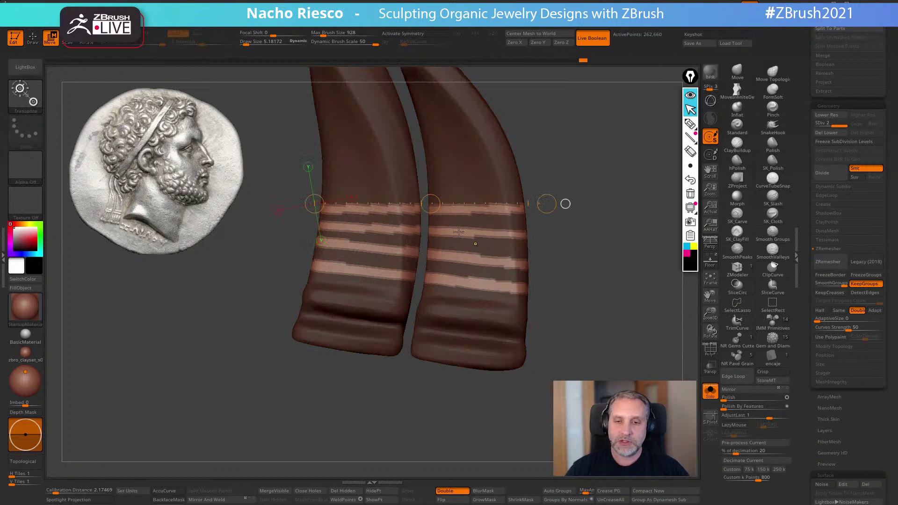
left_click_drag(431, 209, 438, 217)
key("ctrl+z")
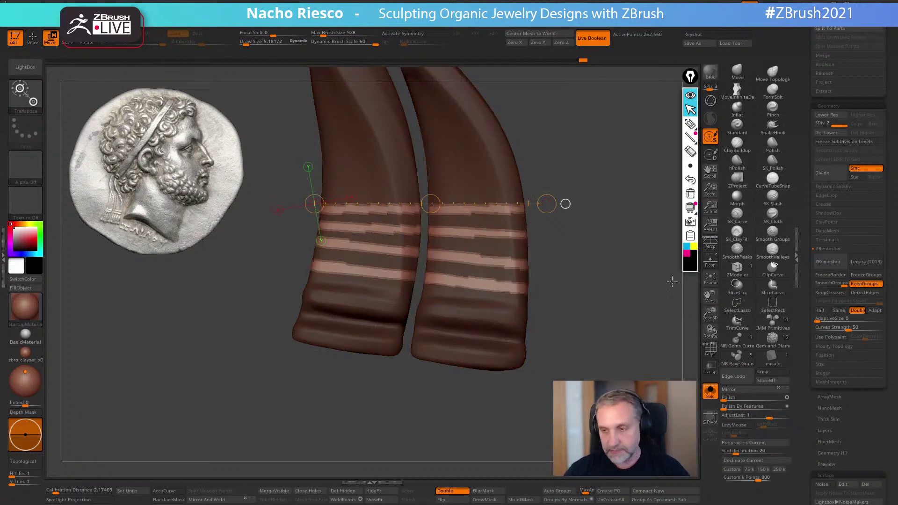
key("q")
Raise the four unmasked bands on both ribbons with a large FormSoft brush and clear the mask
mouse_move(622, 341)
left_mouse_down()
mouse_move(593, 341)
mouse_move(670, 288)
left_mouse_up()
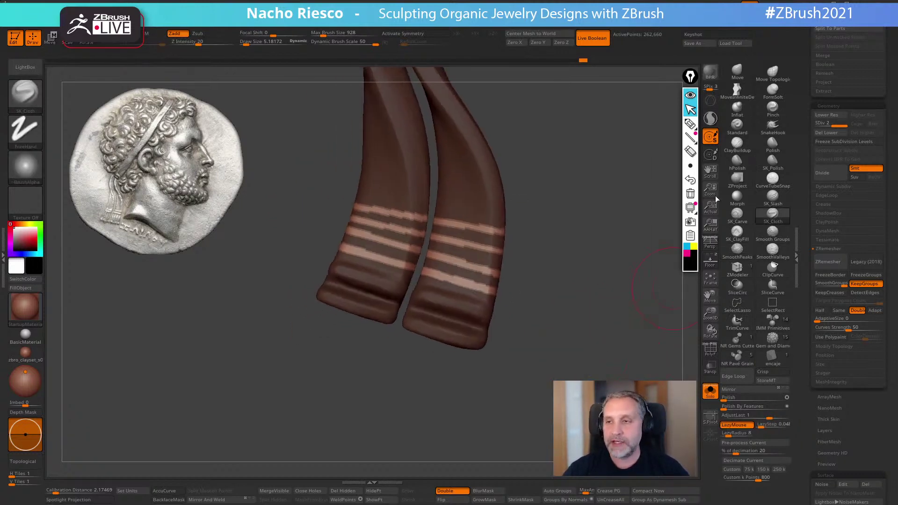
left_click(773, 90)
key("s")
left_click_drag(389, 257, 387, 257)
mouse_move(380, 216)
left_mouse_down()
mouse_move(378, 240)
mouse_move(463, 246)
mouse_move(468, 286)
left_mouse_up()
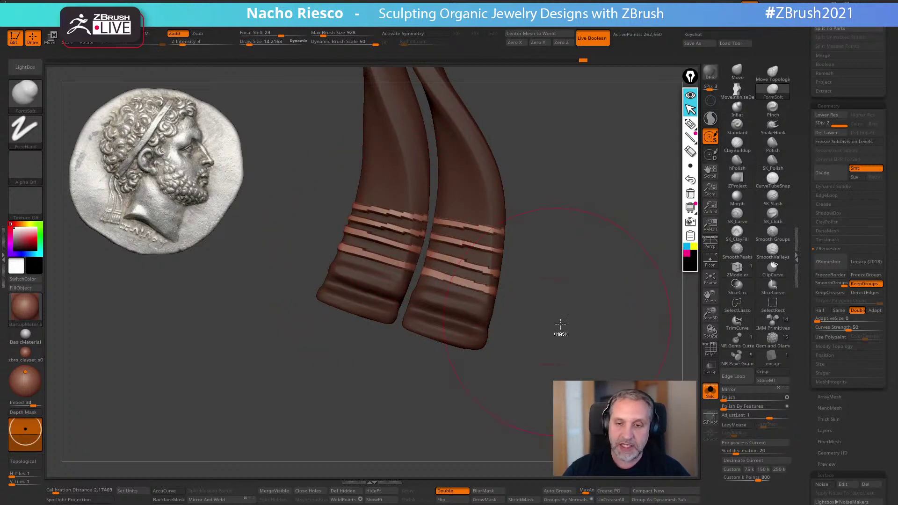
left_click_drag(556, 320, 578, 355, "ctrl")
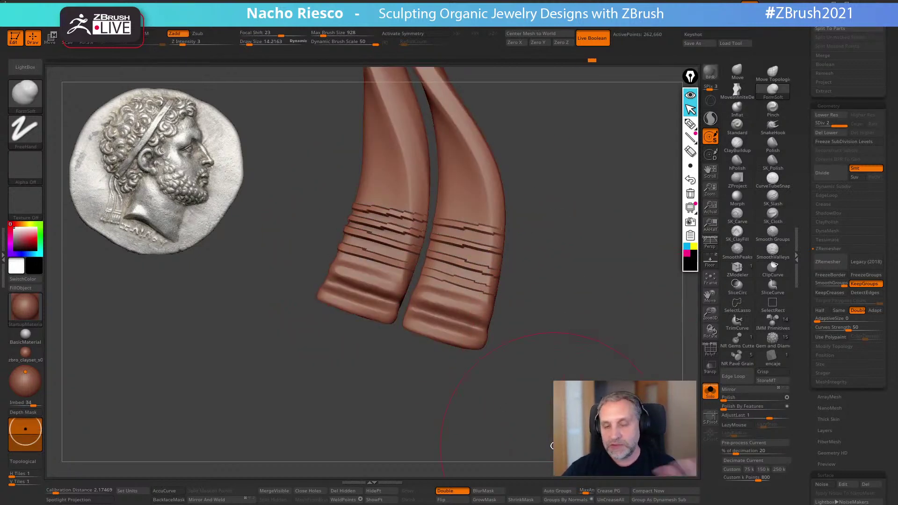
Undo the raised bands and their masks on both ribbons, and show the whole relief again
key("ctrl+z")
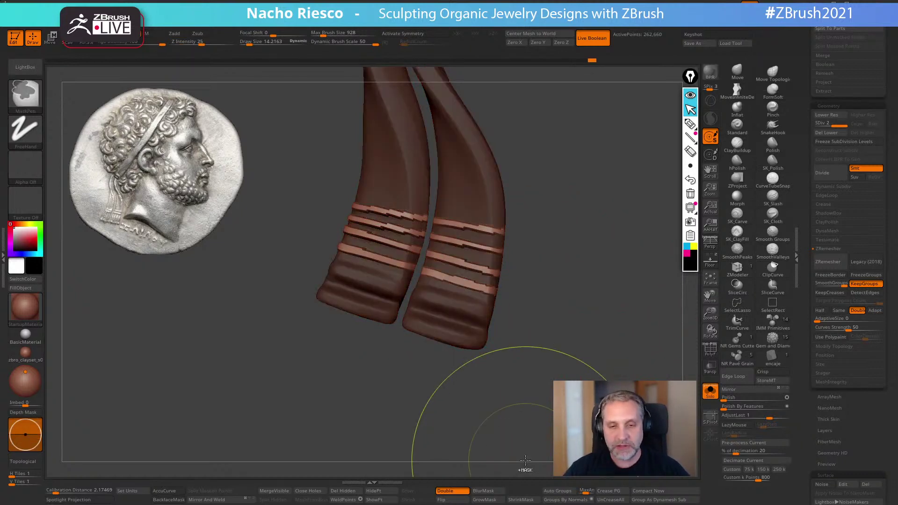
left_click(566, 371, "ctrl")
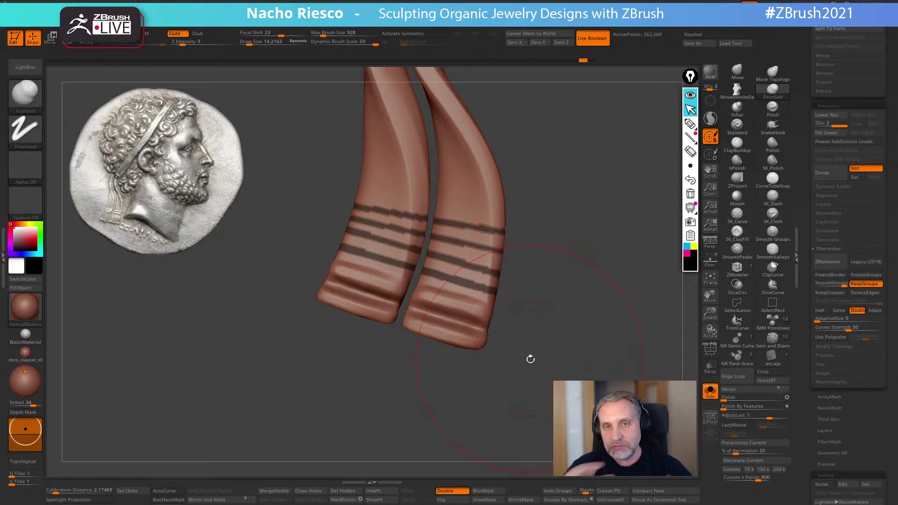
left_click(597, 372, "ctrl")
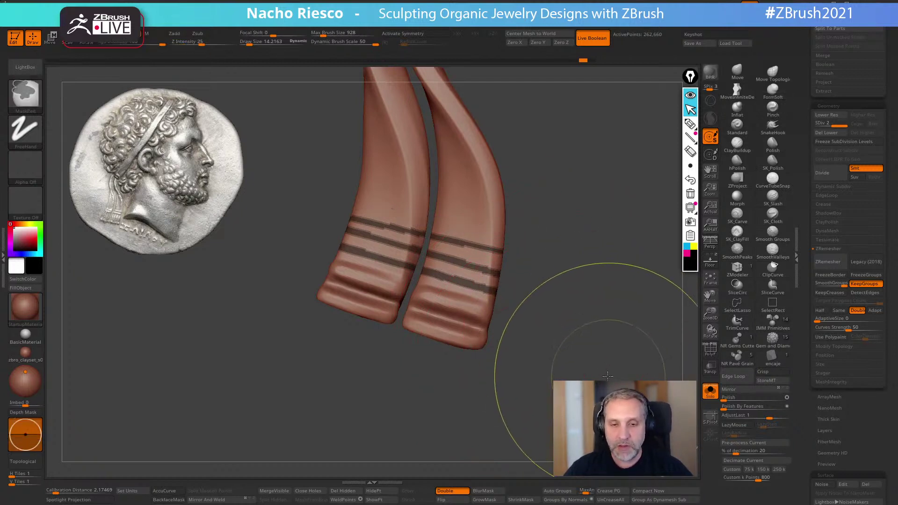
left_click(596, 374, "ctrl")
left_click(596, 377, "ctrl")
left_click(596, 377, "ctrl")
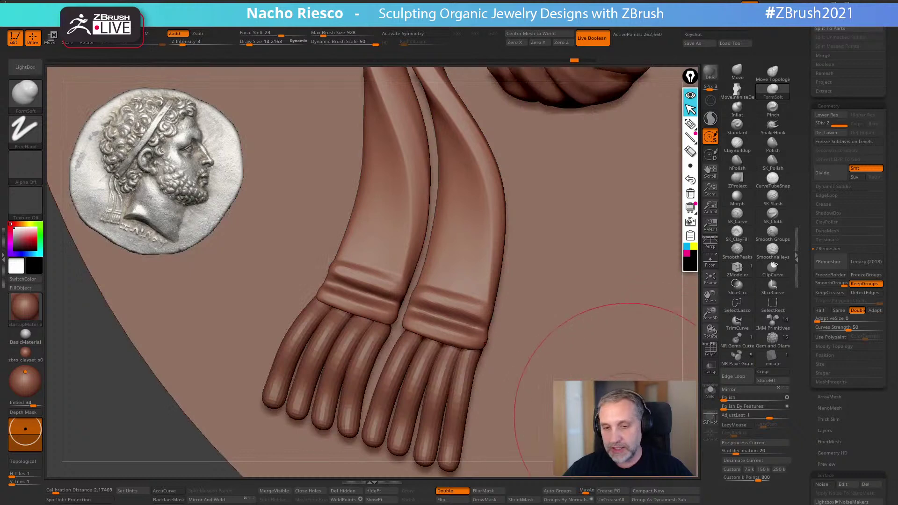
Show the hidden neck piece and review the full portrait relief on its disc beside the coin reference
left_click(711, 280)
left_click_drag(616, 354, 615, 348, "alt")
key("f")
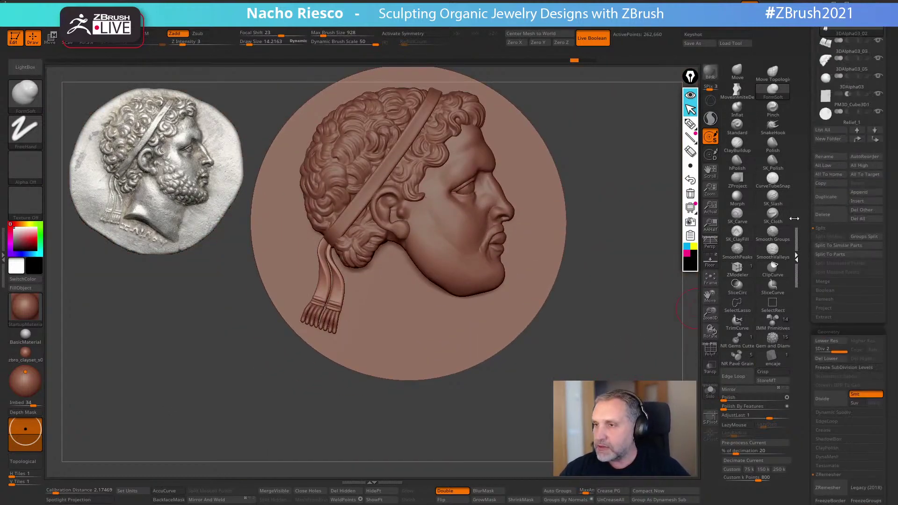
scroll(814, 151, "up", 5)
left_click(867, 100)
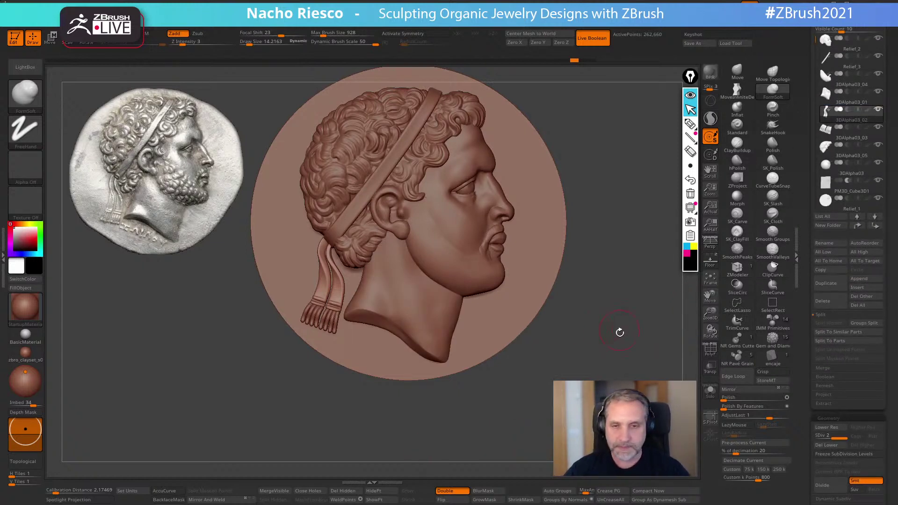
left_click_drag(621, 329, 617, 365, "alt")
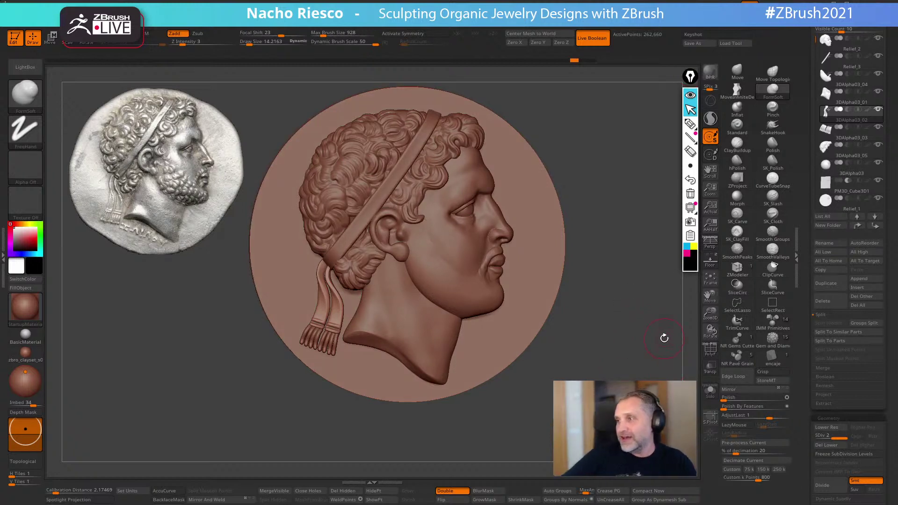
mouse_move(664, 338)
left_mouse_down()
mouse_move(541, 411)
mouse_move(500, 378)
left_mouse_up()
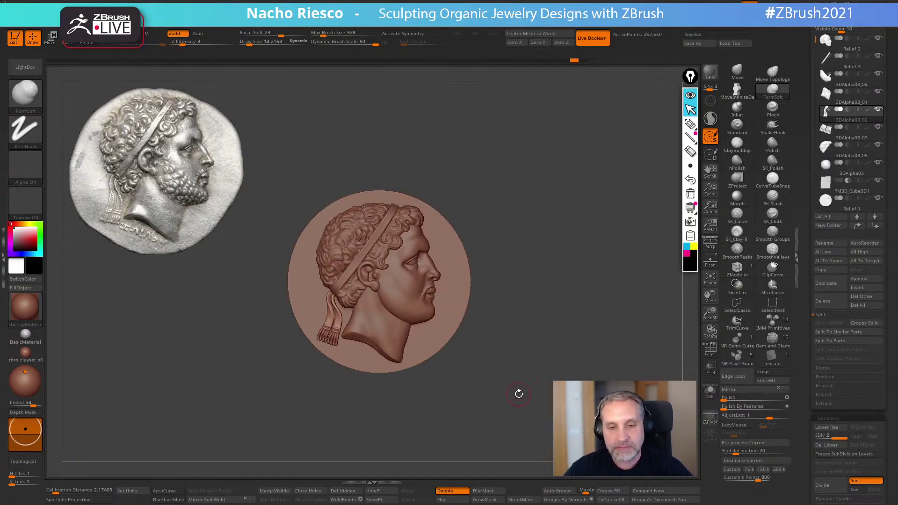
Examine the portrait relief on its disc at closer and wider zoom against the coin reference
mouse_move(544, 404)
left_mouse_down()
mouse_move(568, 411)
mouse_move(539, 423)
mouse_move(552, 436)
mouse_move(553, 419)
left_mouse_up()
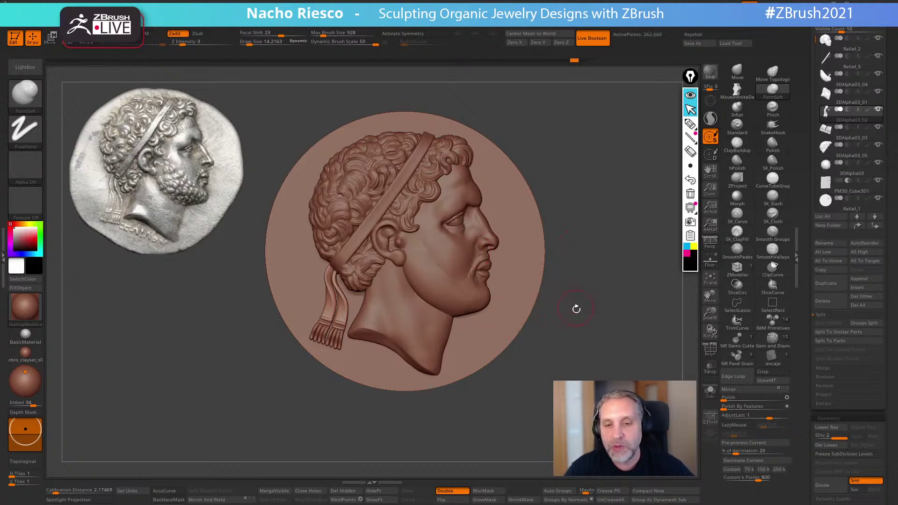
left_click_drag(576, 302, 519, 346, "alt")
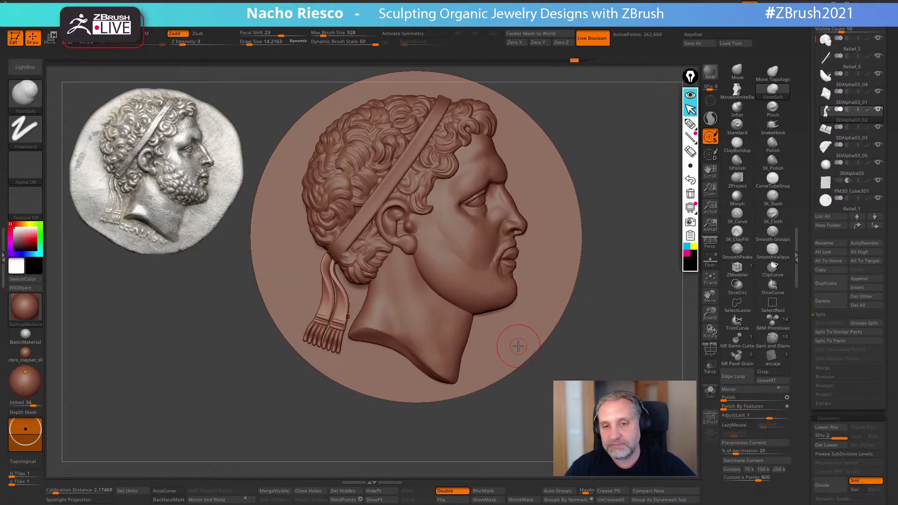
left_click_drag(622, 253, 540, 291)
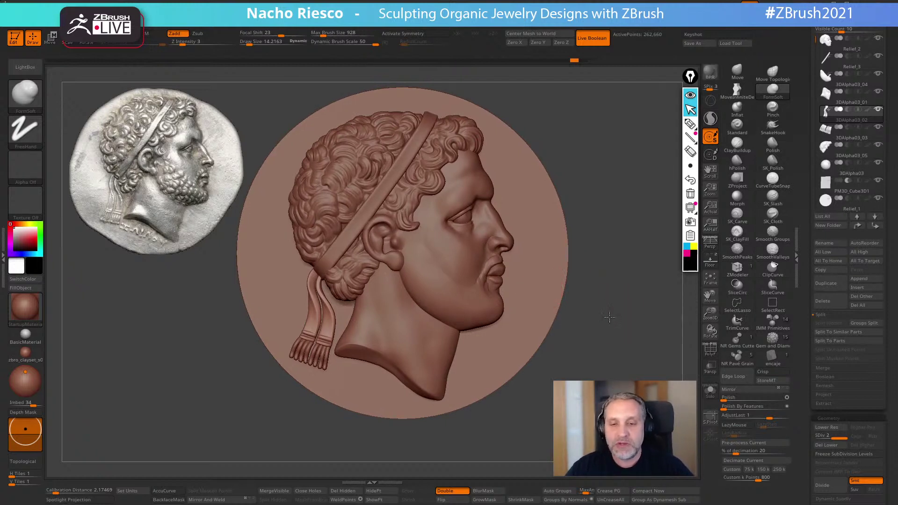
left_click_drag(610, 317, 591, 303, "alt")
left_click_drag(579, 345, 546, 376, "alt")
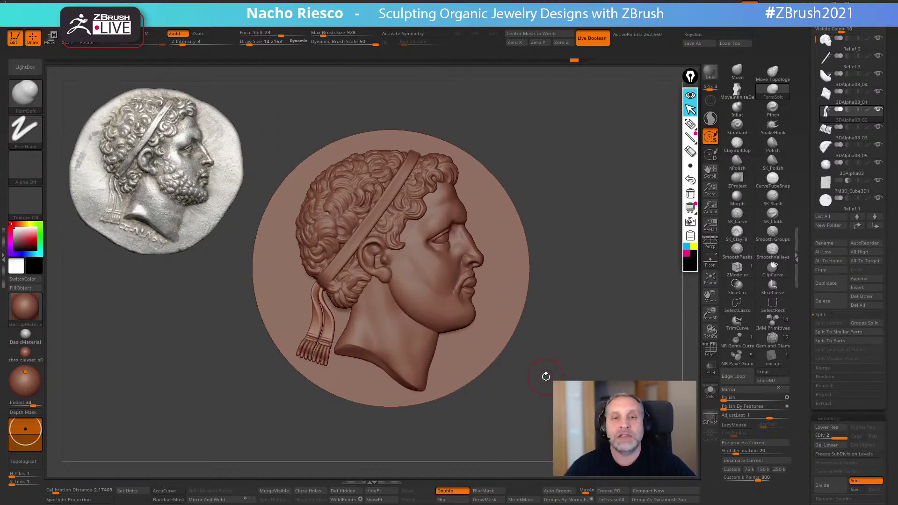
left_click_drag(620, 287, 562, 372)
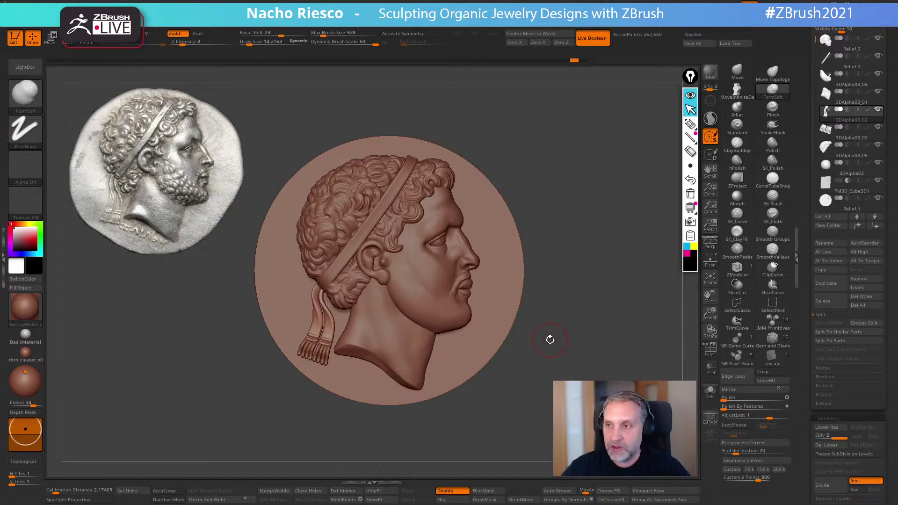
Open the Boolean settings and turn on DSDiv for the hanging ribbons piece
scroll(812, 78, "down", 1)
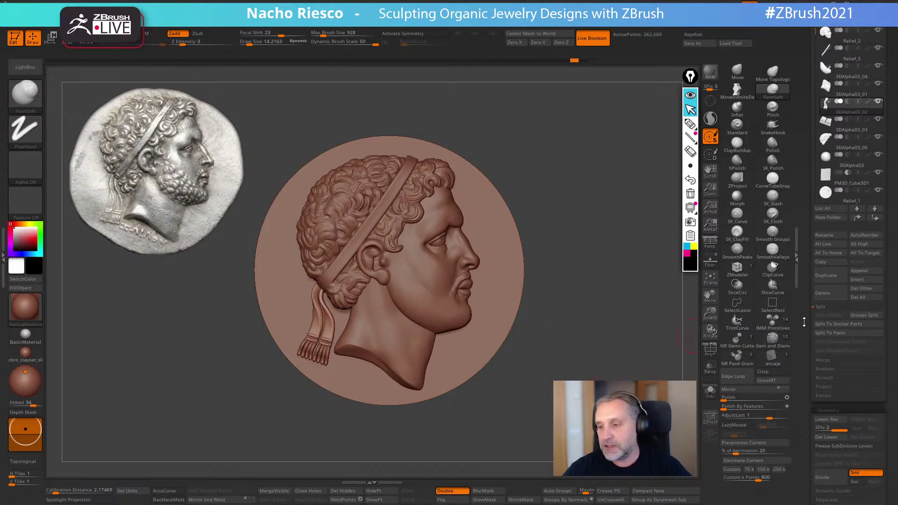
scroll(805, 319, "down", 5)
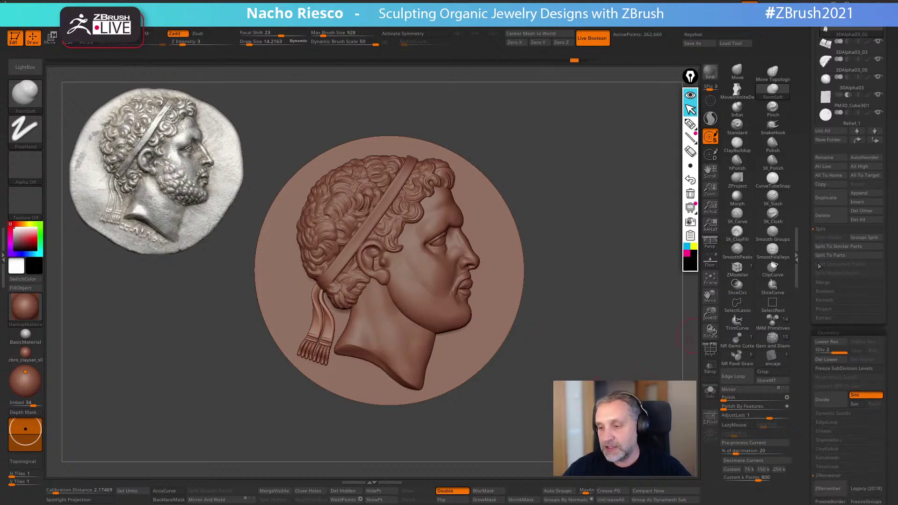
left_click(598, 42)
left_click(594, 41)
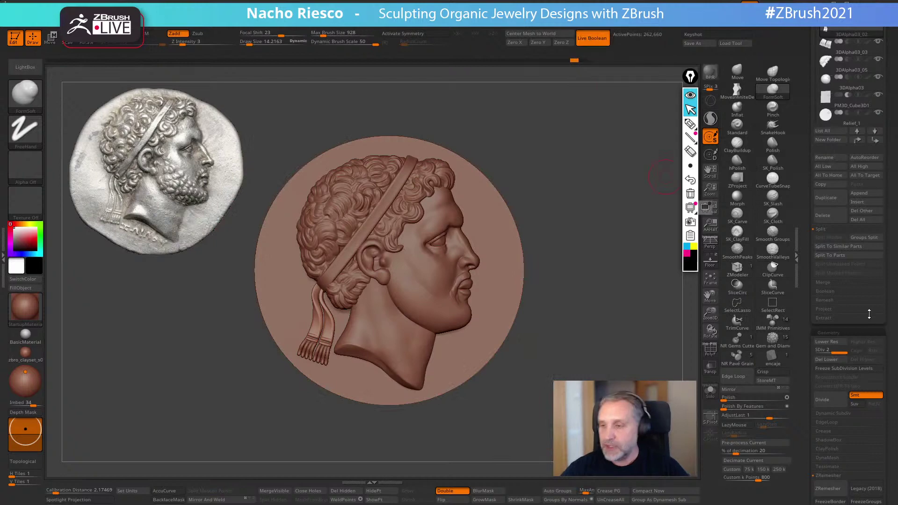
left_click(846, 292)
left_click(874, 256)
Turn on Dynamic Subdiv for the Relief_1 backing disc and try to make a Boolean mesh of the whole relief
left_click_drag(655, 323, 574, 349)
left_click(464, 301, "alt")
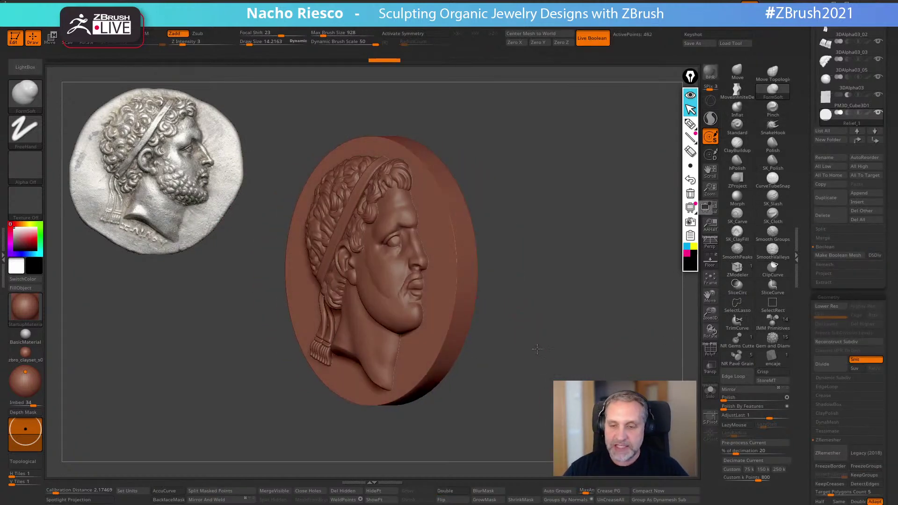
key("f")
left_click(841, 378)
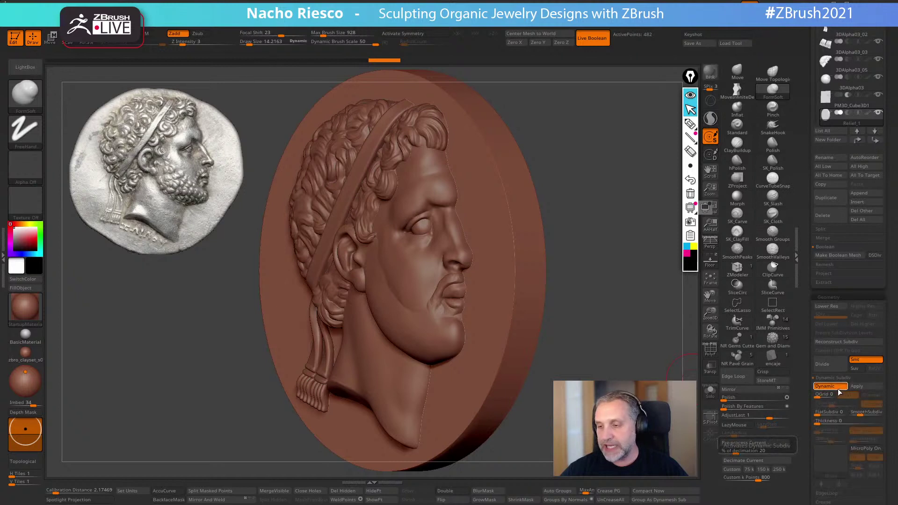
left_click(838, 389)
left_click_drag(547, 324, 524, 298)
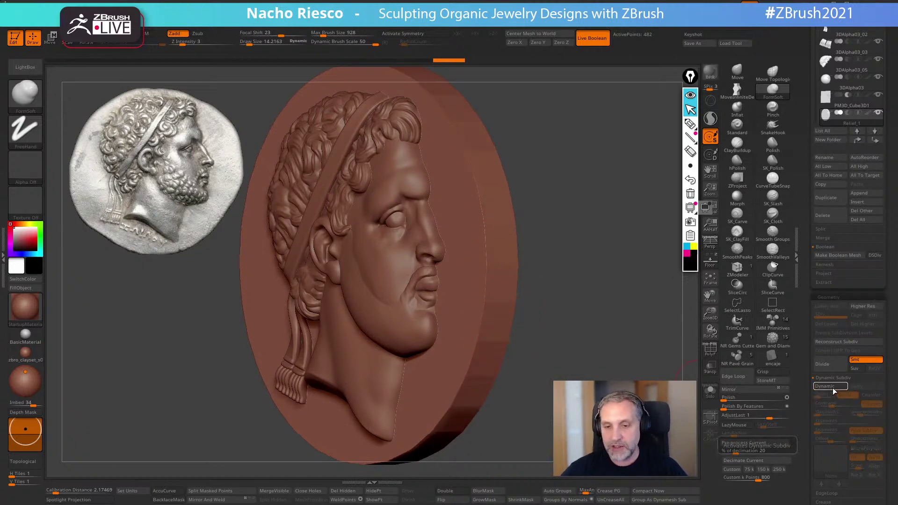
left_click_drag(620, 398, 669, 379, "shift")
left_click_drag(672, 336, 685, 281, "alt")
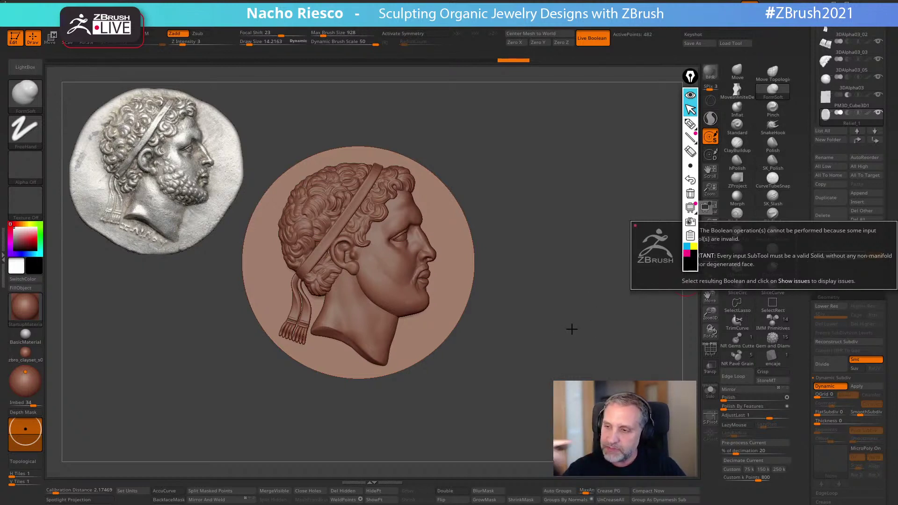
Isolate the Relief_2 head piece, clear any mask on it and show the whole relief again
left_click_drag(813, 196, 804, 308)
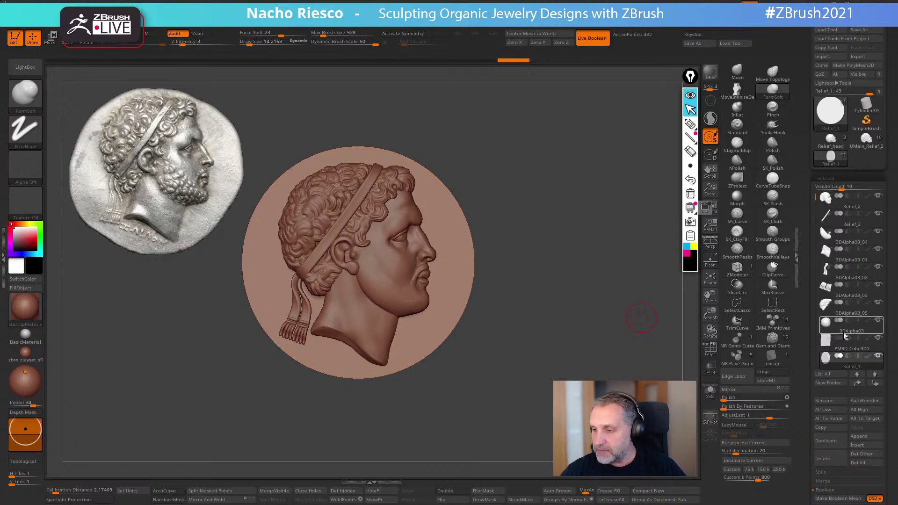
left_click(837, 199)
left_click_drag(582, 309, 572, 324, "alt")
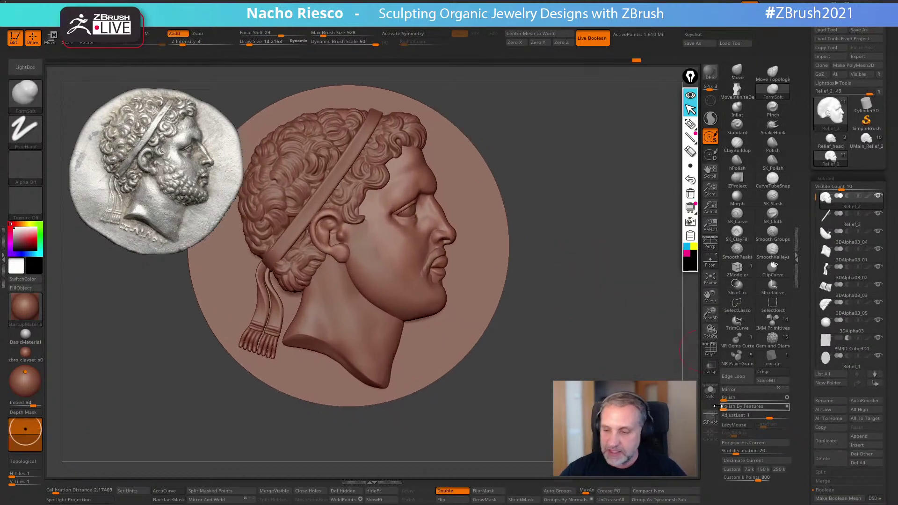
left_click(710, 391)
left_click_drag(553, 279, 571, 336, "ctrl")
left_click(710, 391)
Clear any masks on the curly hair piece and the neck piece
left_click(830, 240)
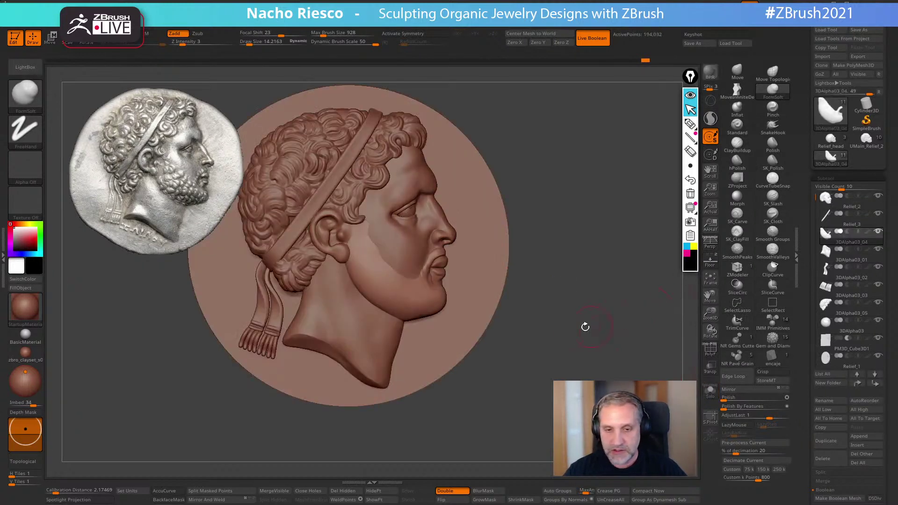
left_click(434, 184, "alt")
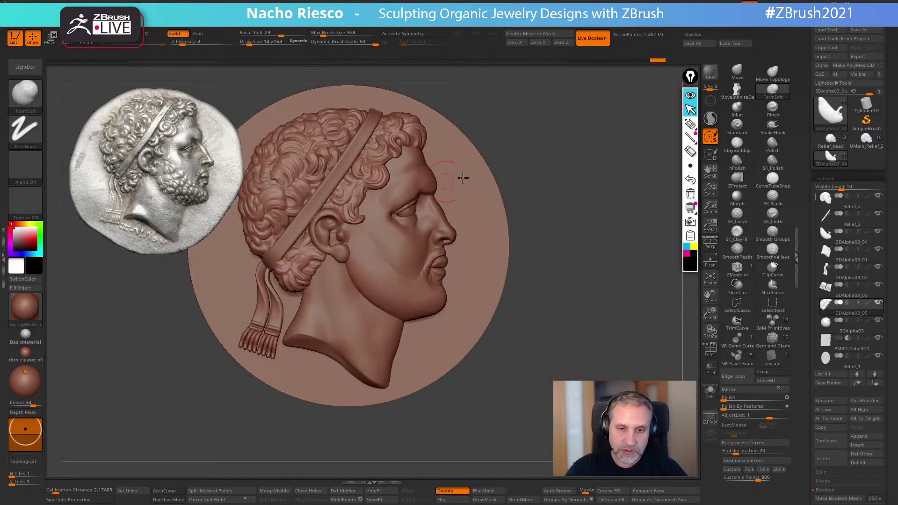
left_click_drag(556, 152, 560, 247, "ctrl")
left_click(369, 345, "alt")
left_click_drag(576, 211, 583, 348, "ctrl")
Turn on DSDiv for the 3DAlpha03_05 hair piece and try to make the Boolean mesh again
left_click(853, 311)
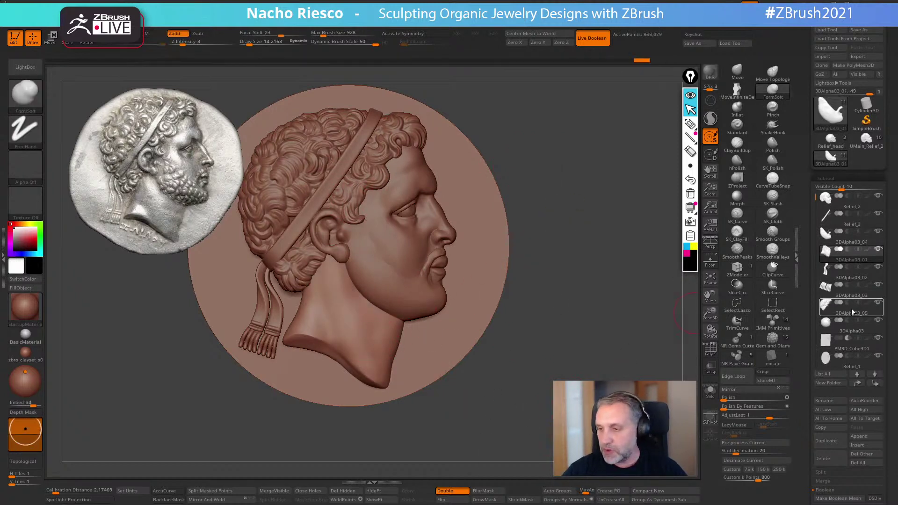
scroll(855, 304, "down", 2)
mouse_move(857, 292)
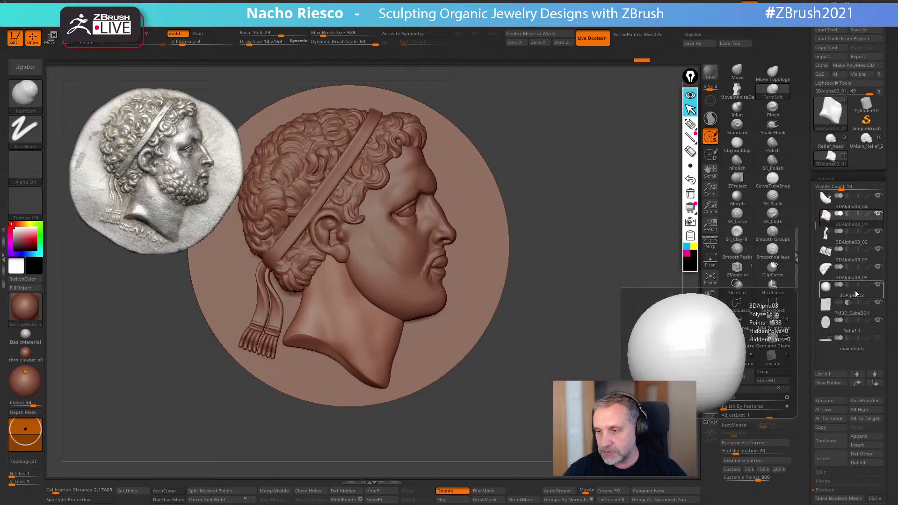
left_click(857, 280)
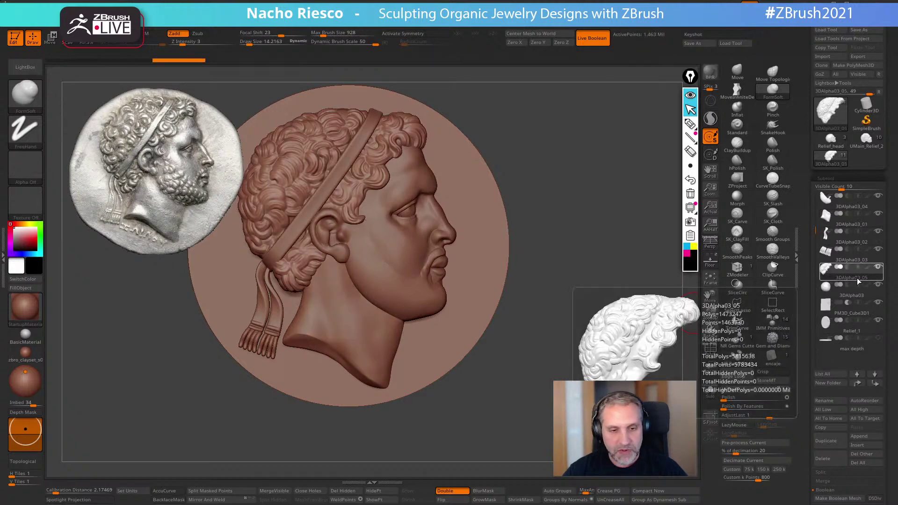
key("f")
scroll(821, 143, "down", 5)
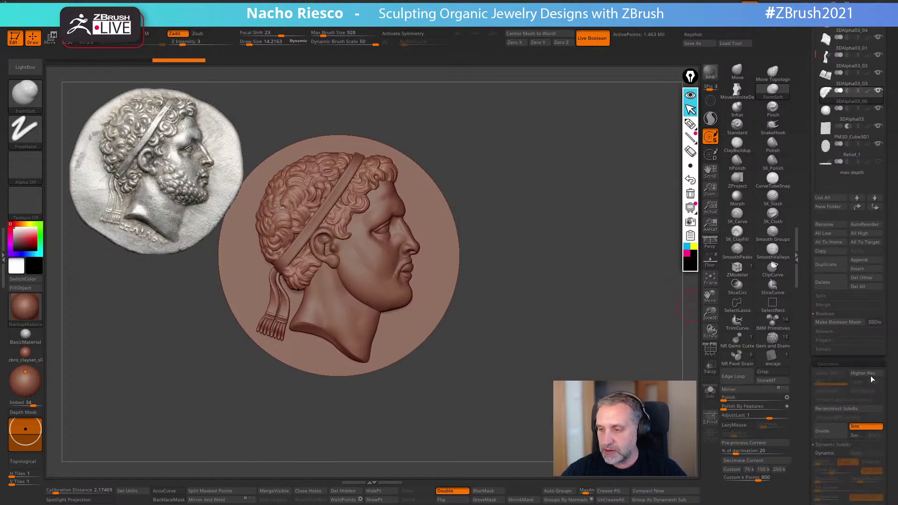
left_click(875, 323)
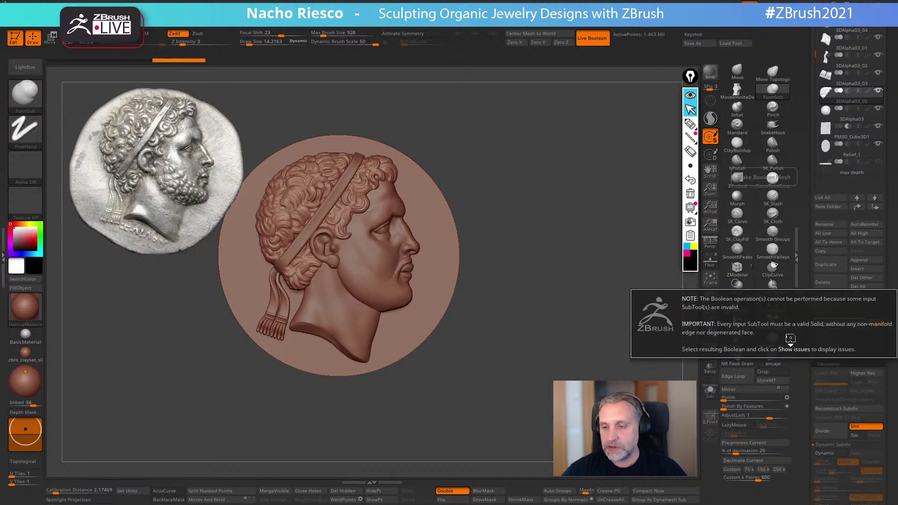
Isolate the 3DAlpha03_02 ribbons piece and inspect its polygon mesh for invalid geometry
scroll(821, 111, "up", 3)
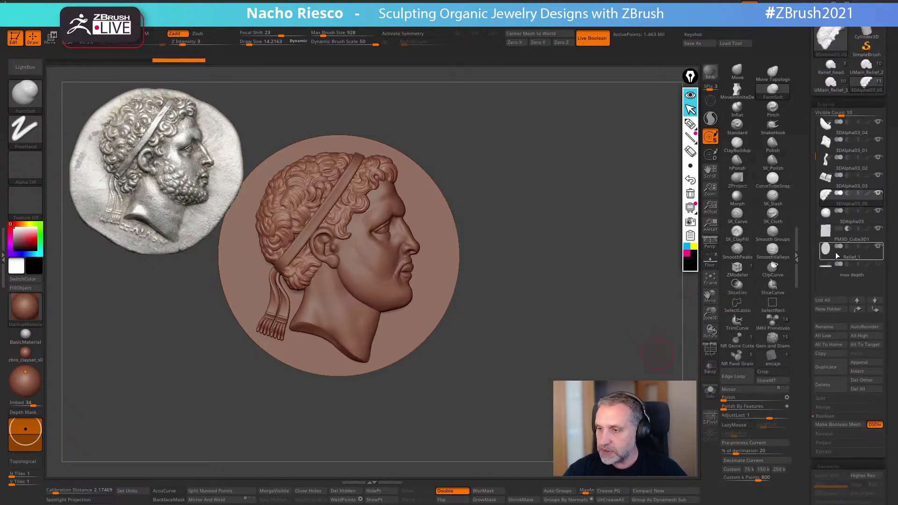
mouse_move(837, 225)
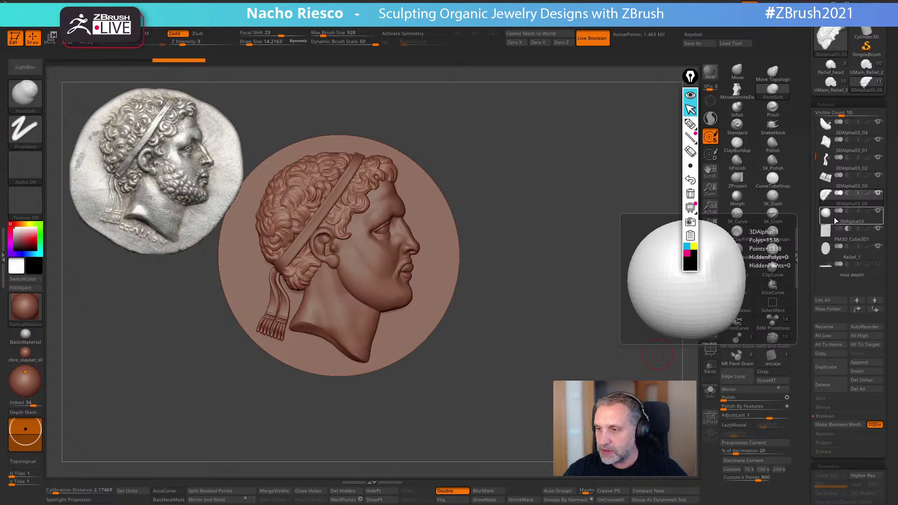
scroll(838, 151, "up", 2)
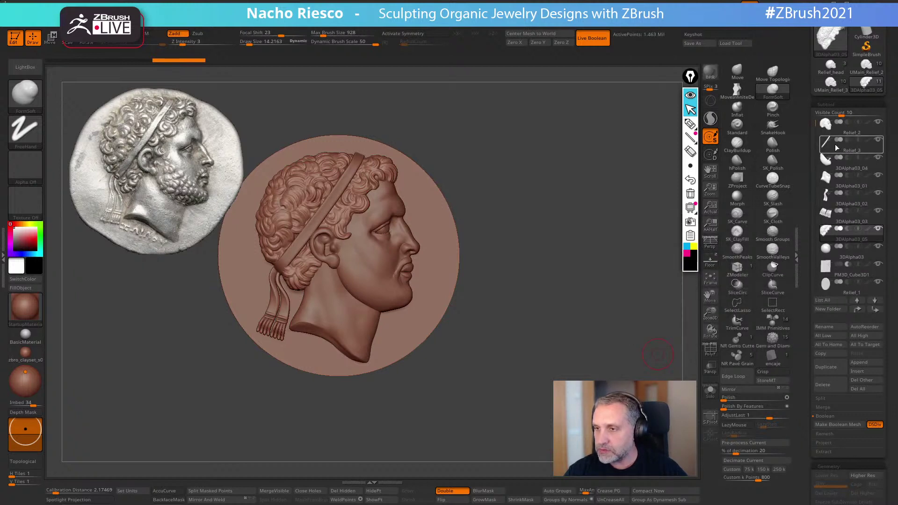
left_click(837, 205)
key("f")
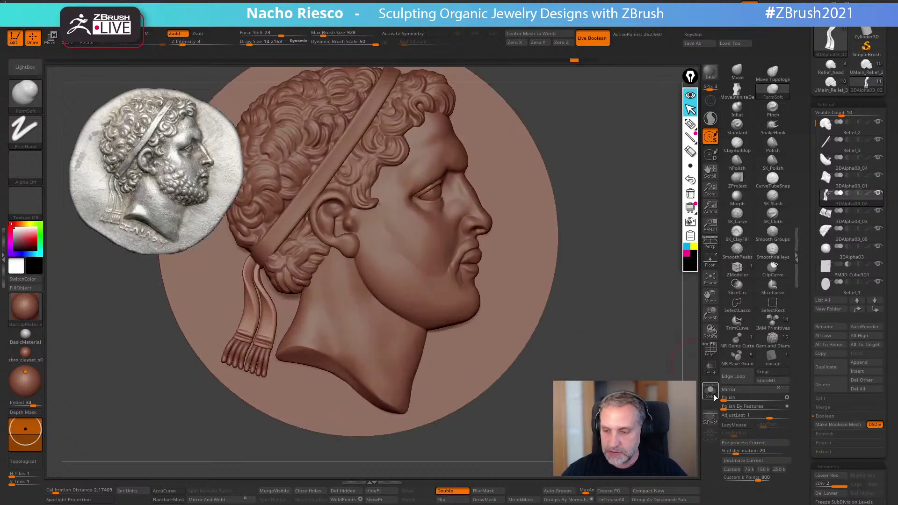
left_click(710, 392)
key("shift+f")
mouse_move(468, 403)
left_mouse_down()
mouse_move(543, 396)
mouse_move(498, 407)
mouse_move(516, 407)
mouse_move(492, 382)
left_mouse_up()
left_click(710, 348)
Inspect the hair, 3DAlpha03 sphere and headband pieces one by one in isolation, and show the whole relief again
left_click(833, 238)
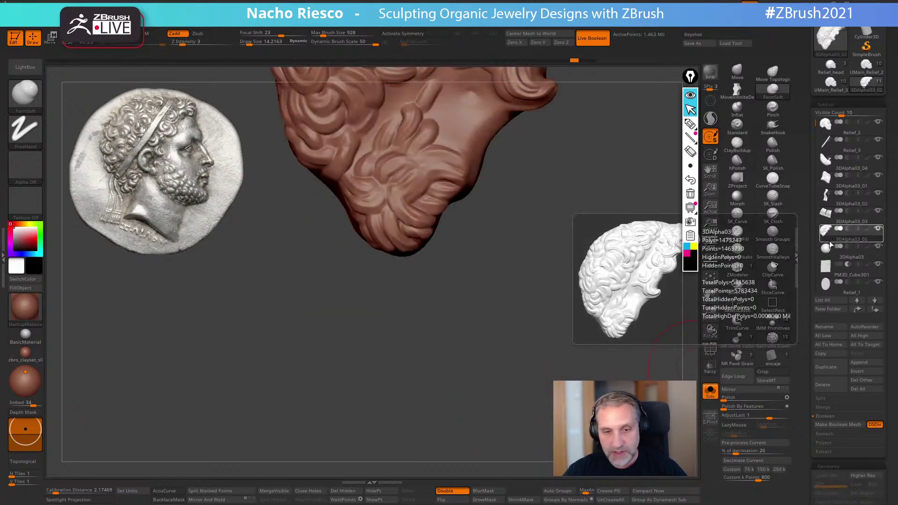
left_click_drag(570, 375, 526, 468, "alt")
left_click(833, 255)
left_click_drag(599, 306, 639, 241, "alt")
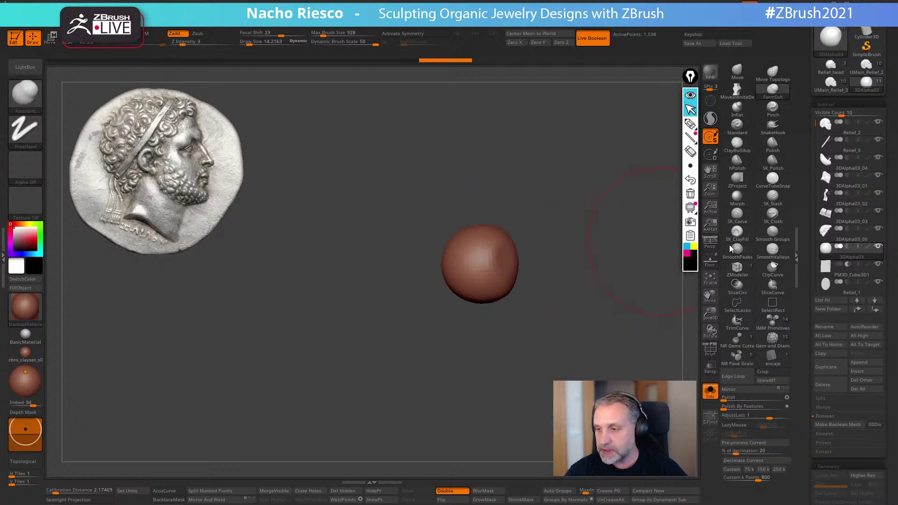
mouse_move(841, 252)
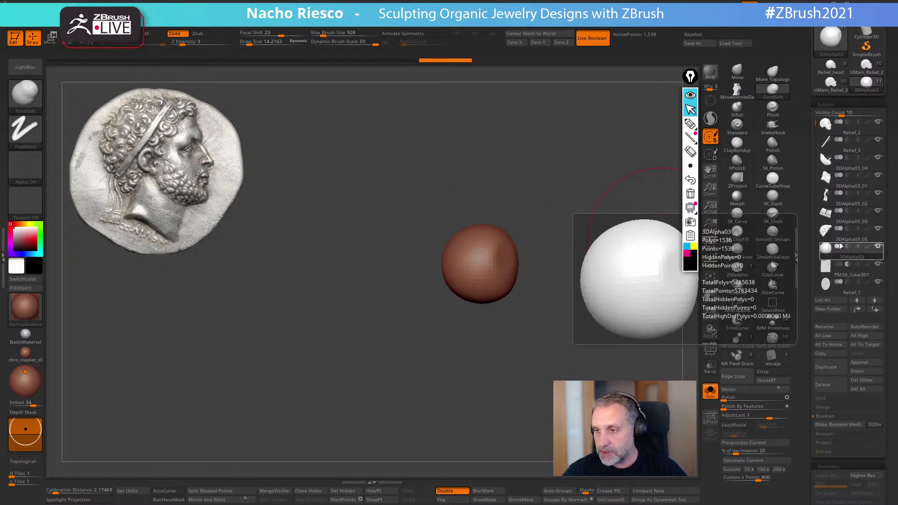
left_click(838, 142)
left_click_drag(545, 332, 670, 349)
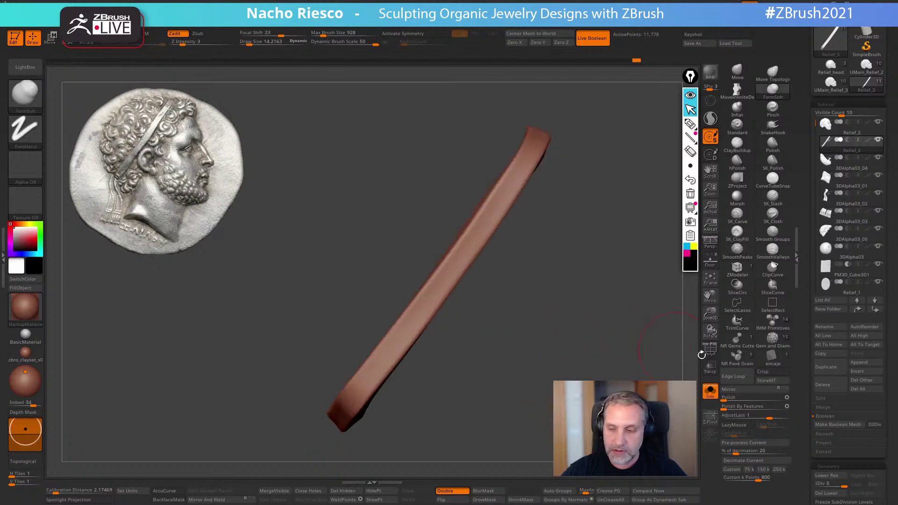
left_click(711, 391)
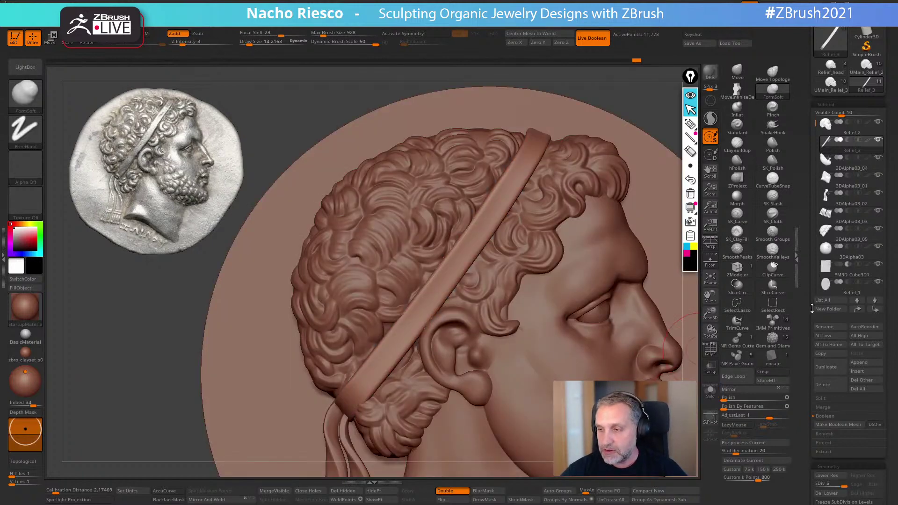
Hide the Relief_1 backing disc and try to make a Boolean mesh of the remaining pieces with DSDiv off for the headband
left_click(878, 282)
mouse_move(661, 327)
left_mouse_down("alt")
mouse_move(668, 236)
mouse_move(660, 281)
mouse_move(585, 238)
mouse_move(655, 280)
mouse_move(603, 314)
mouse_move(588, 351)
mouse_move(648, 303)
mouse_move(604, 351)
mouse_move(655, 336)
left_mouse_up("alt")
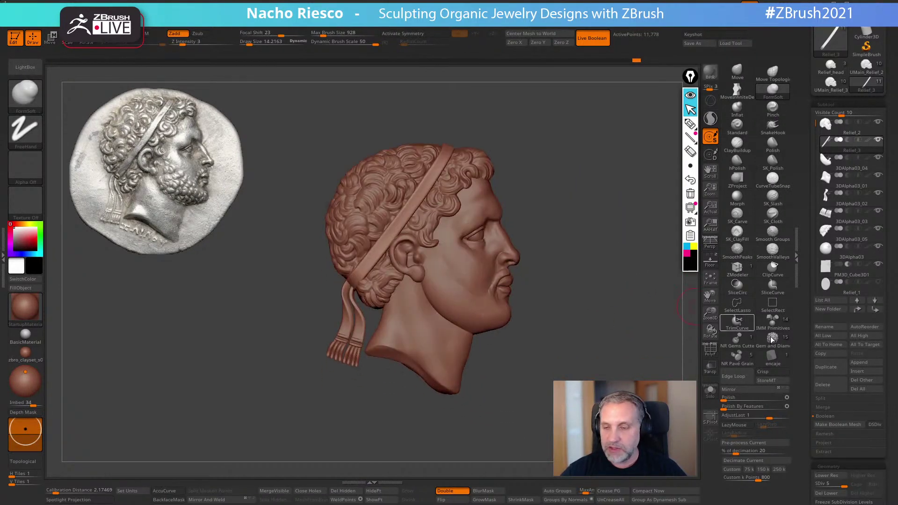
left_click_drag(799, 364, 800, 314)
left_click(872, 323)
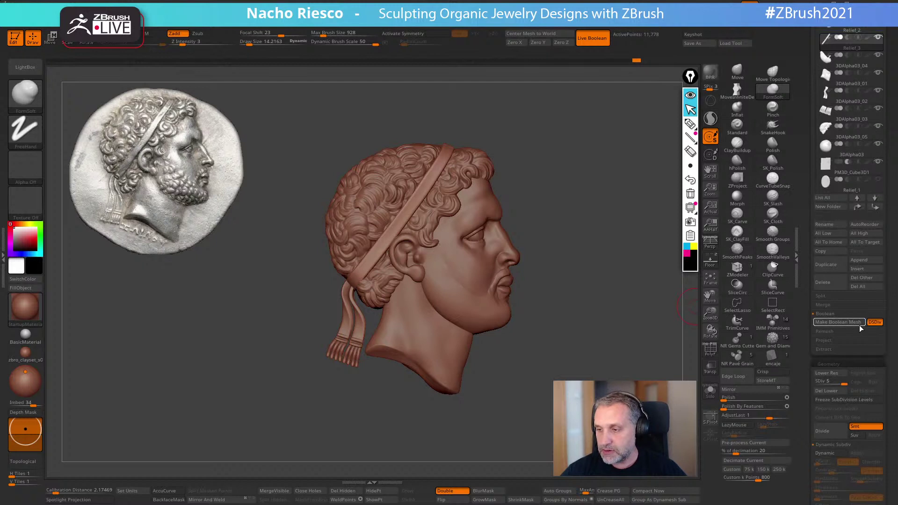
left_click(876, 325)
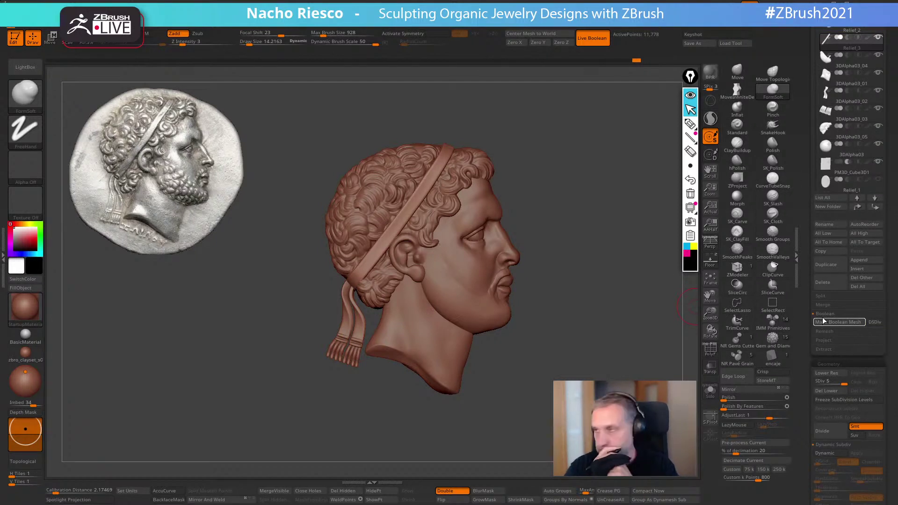
left_click(823, 322)
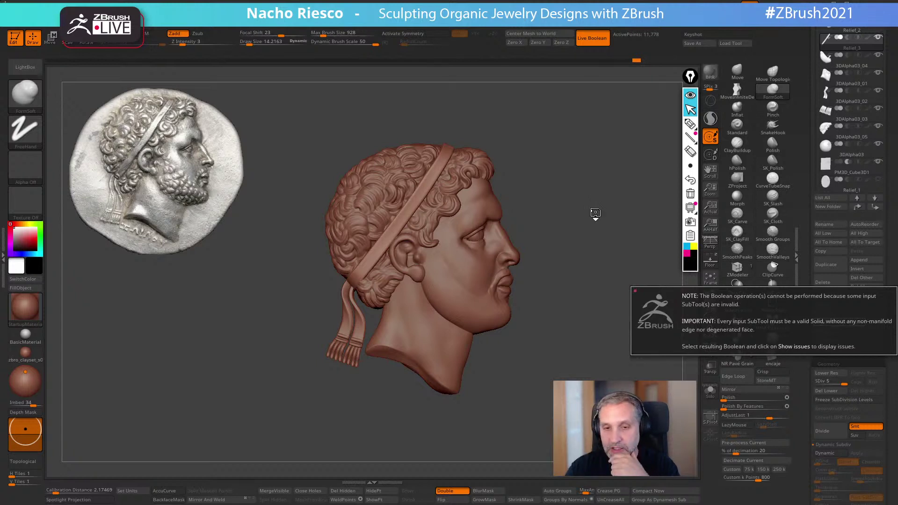
Close the holes of the 3DAlpha03_05, 3DAlpha03_04, 3DAlpha03_01, Relief_2 and 3DAlpha03 portrait pieces one after another
left_click(431, 216, "alt")
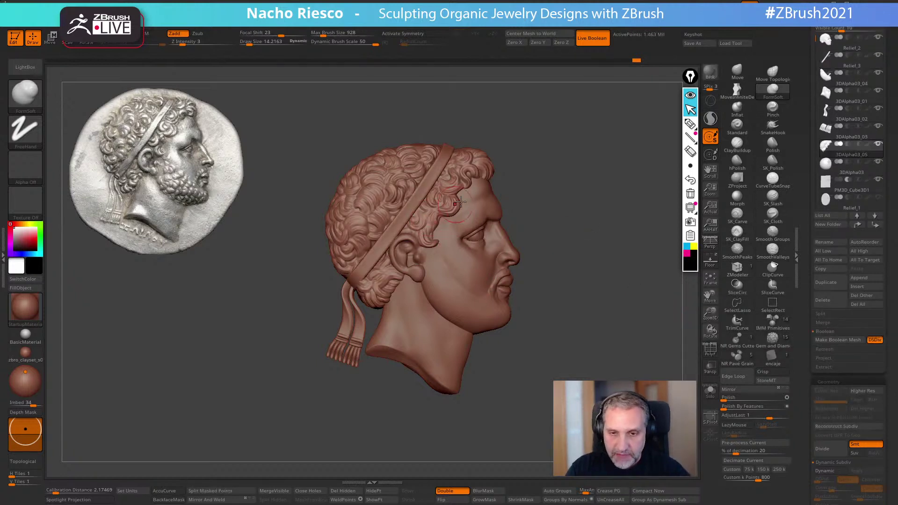
left_click_drag(577, 196, 588, 173, "alt")
left_click(310, 492)
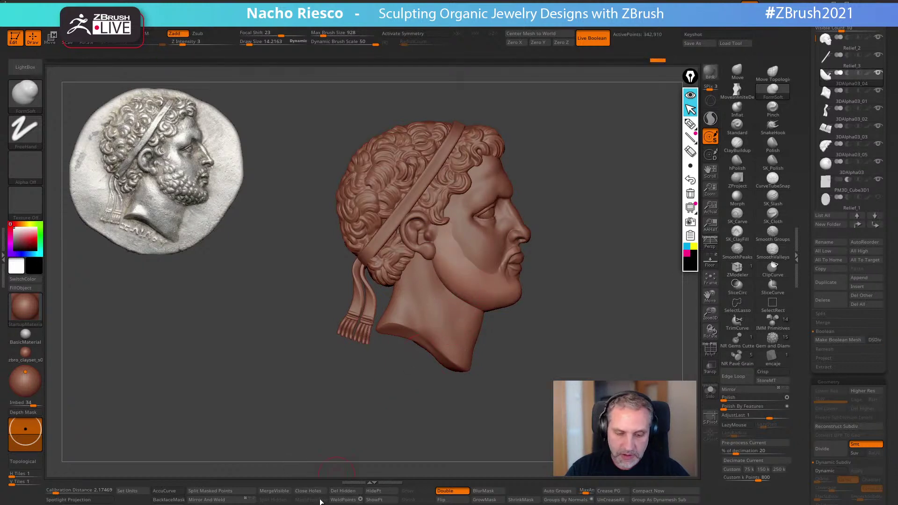
left_click(437, 349, "alt")
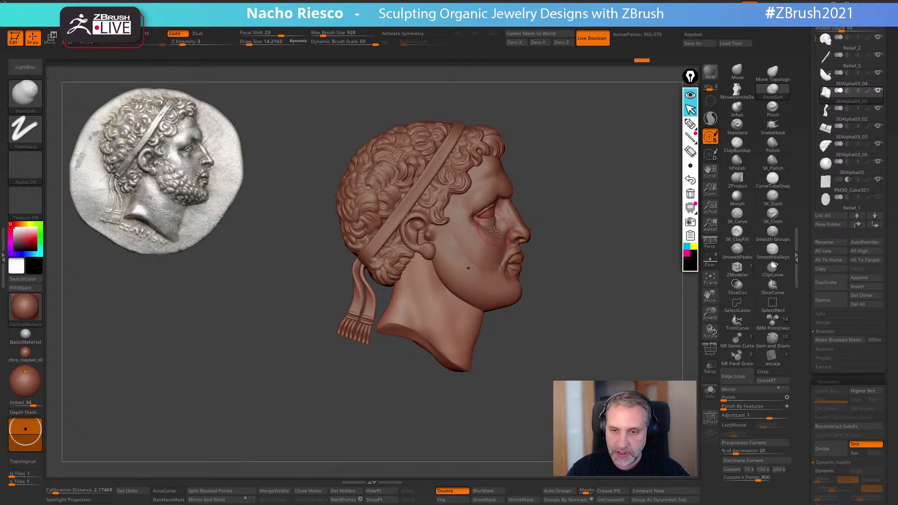
key("d")
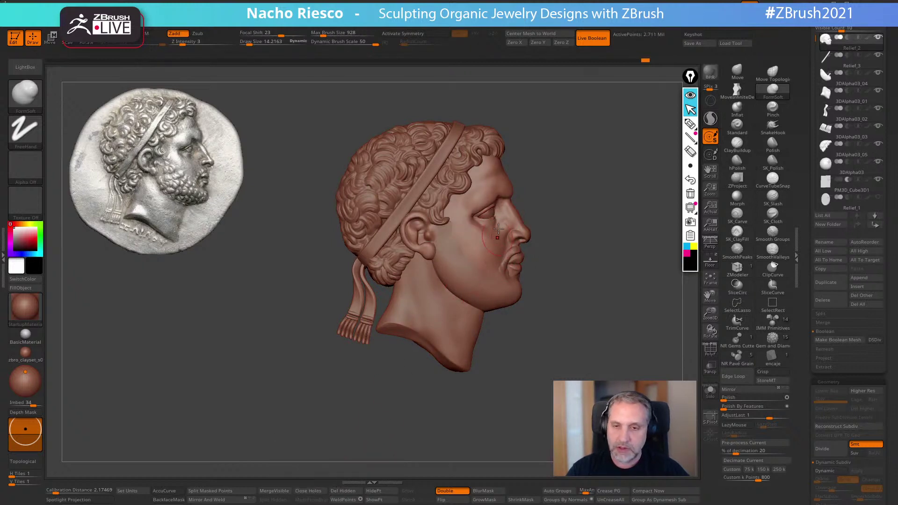
left_click(489, 220, "alt")
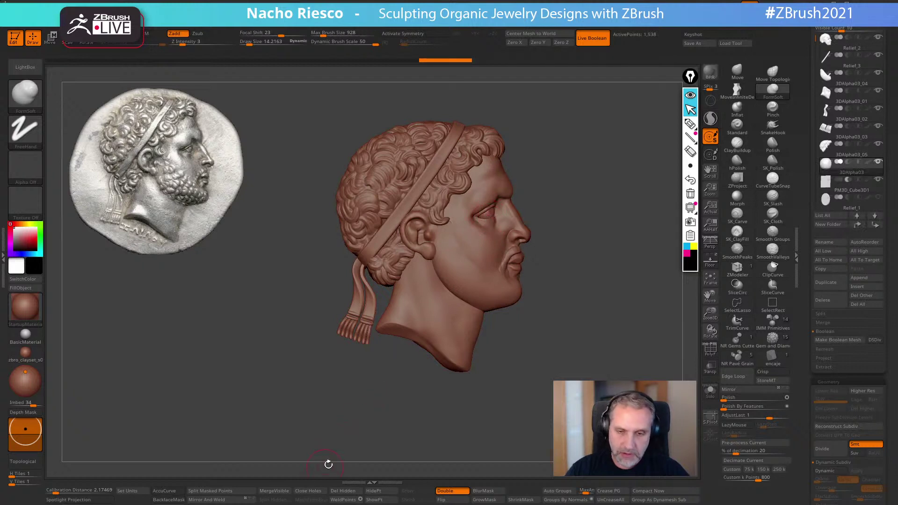
Show the Relief_1 backing disc again and make a Boolean mesh of all visible pieces with DSDiv on
left_click(878, 198)
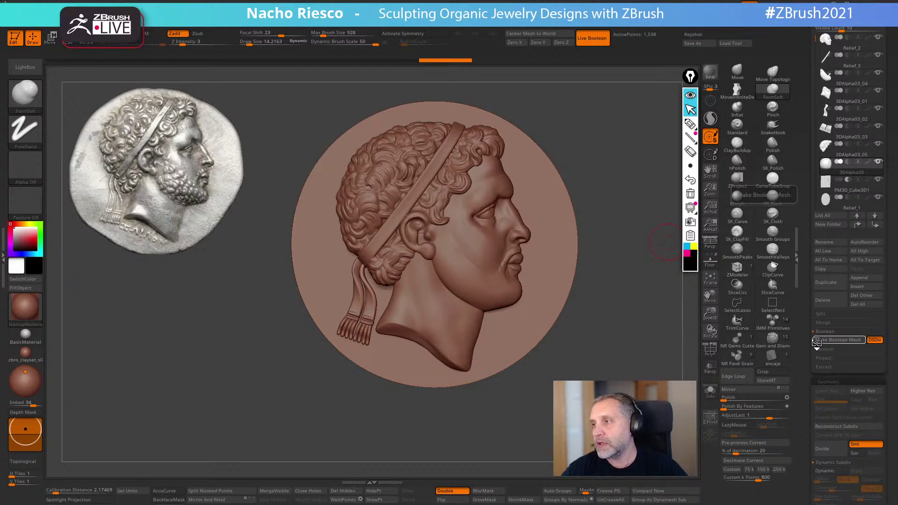
left_click_drag(613, 334, 517, 370)
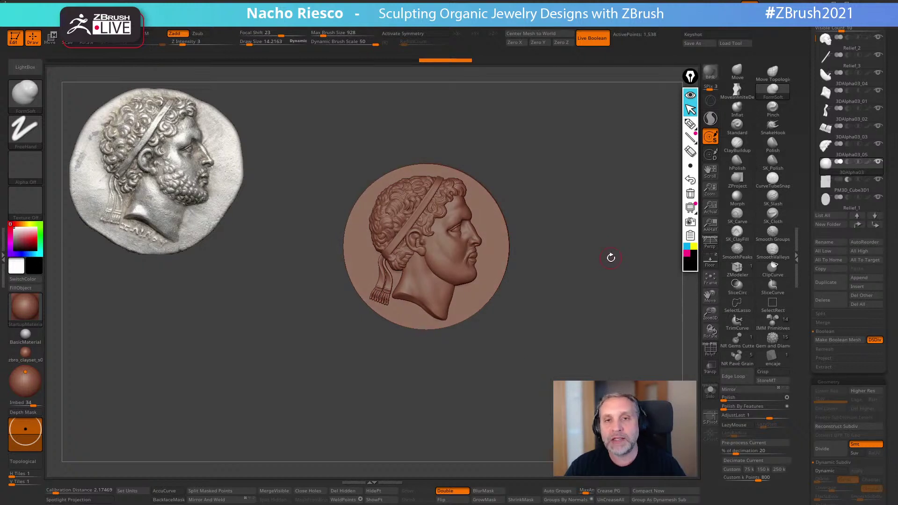
left_click_drag(611, 261, 611, 256)
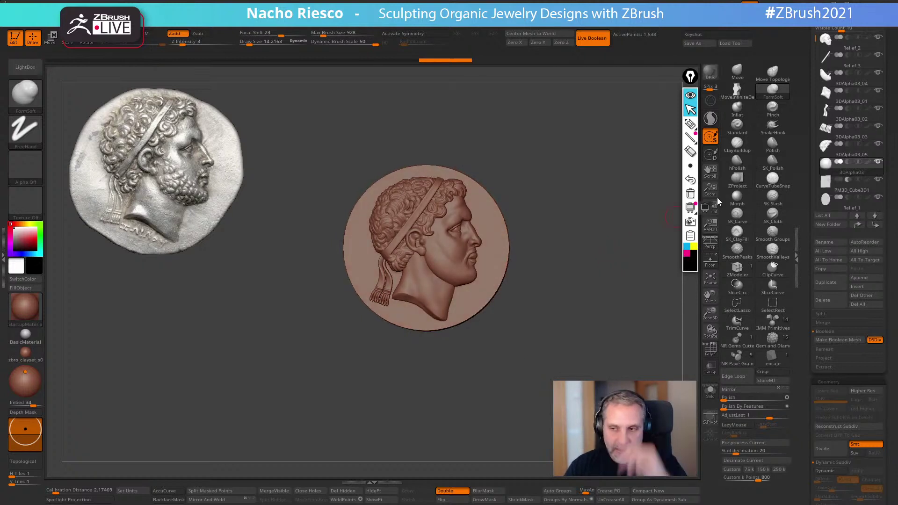
Switch to the merged UMesh_Relief_2 model and frame it for checking
left_click_drag(807, 154, 806, 220)
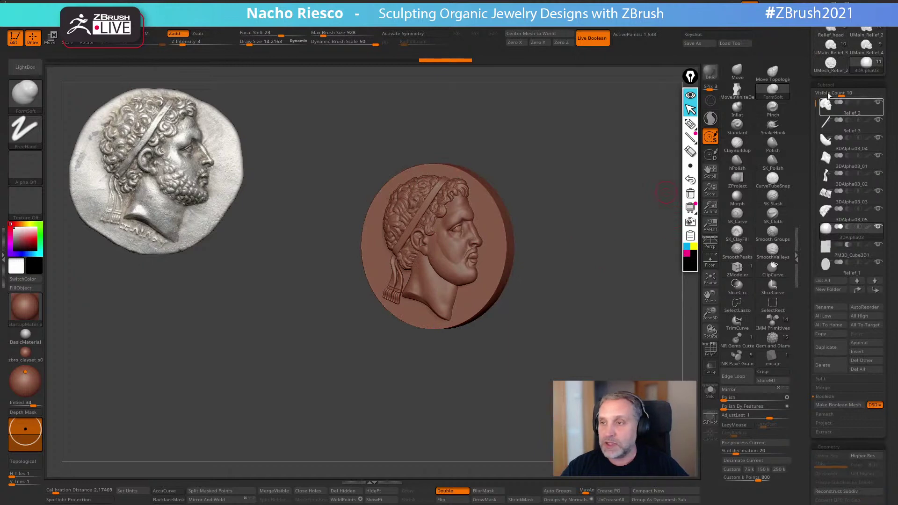
left_click(831, 64)
mouse_move(582, 316)
left_mouse_down()
mouse_move(560, 324)
mouse_move(587, 360)
mouse_move(632, 346)
left_mouse_up()
key("f")
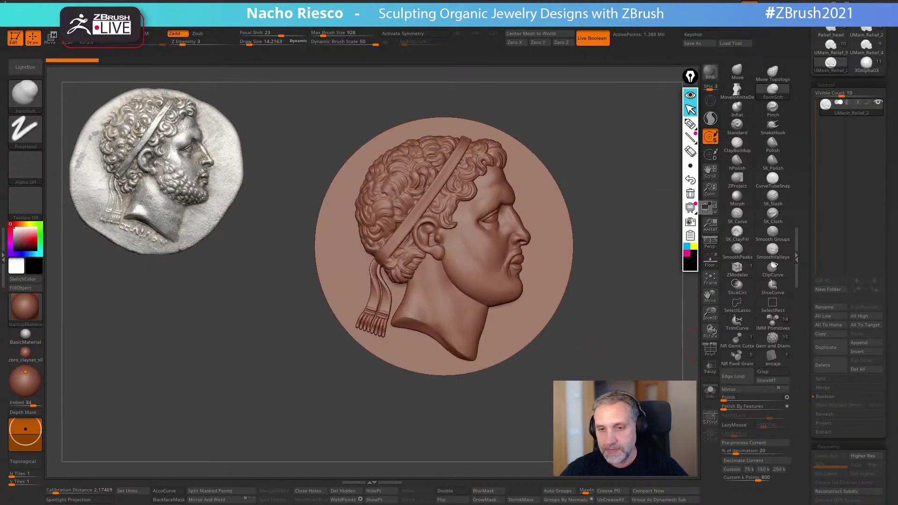
Get the Kitco Metal Quotes price list for the merged relief and close it after reading
left_click(3, 262)
left_click_drag(93, 120, 93, 238)
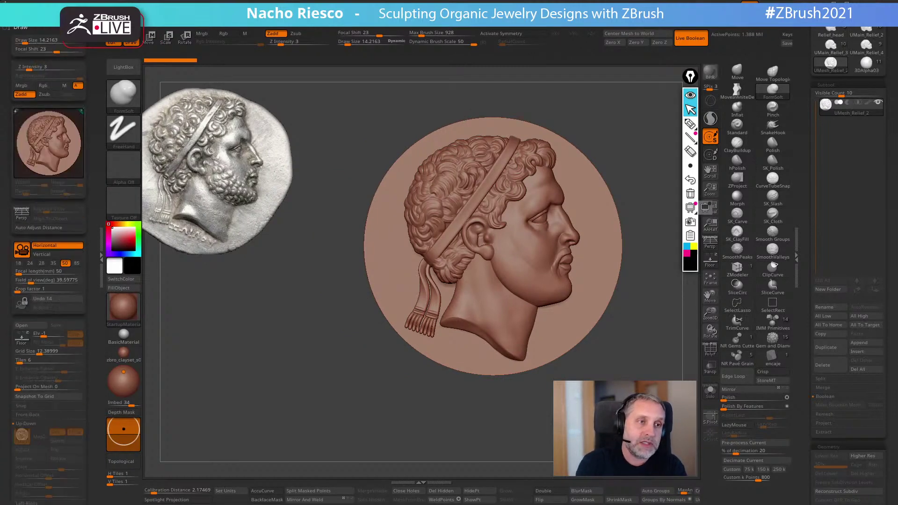
left_click(26, 30)
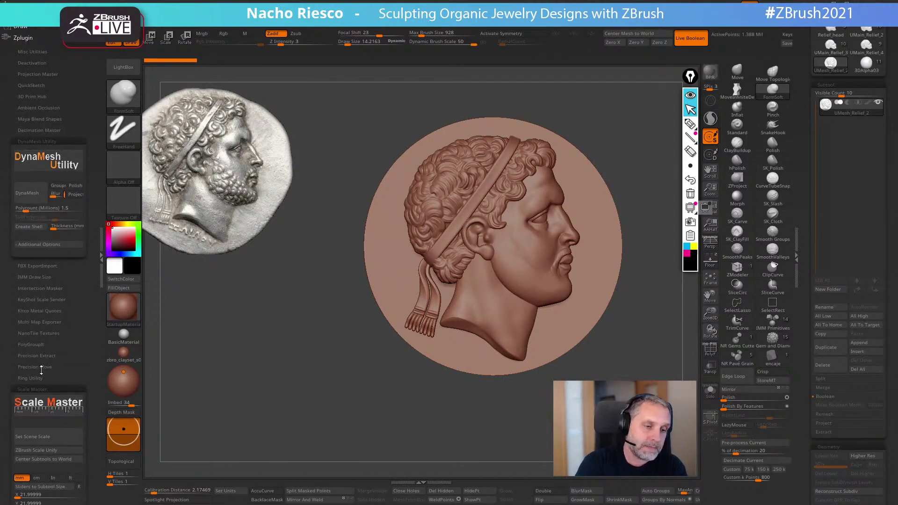
left_click(44, 390)
left_click(51, 104)
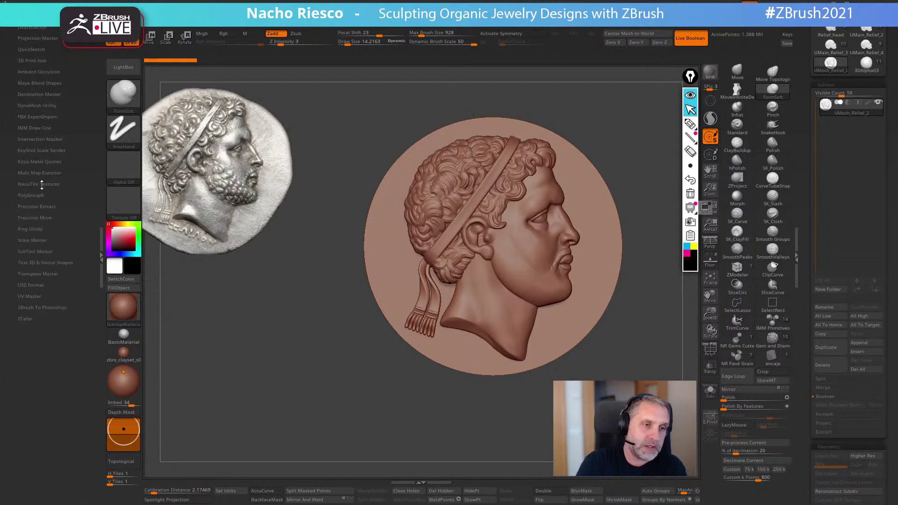
left_click(40, 161)
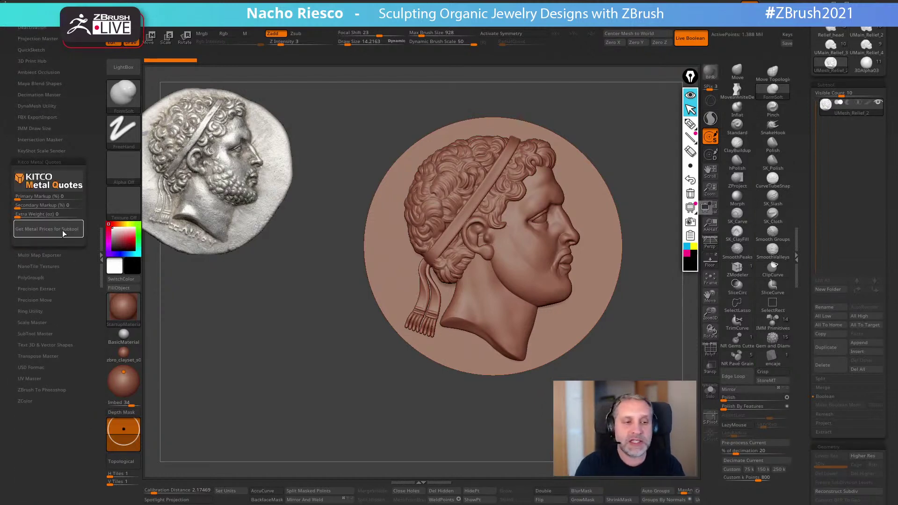
left_click(58, 230)
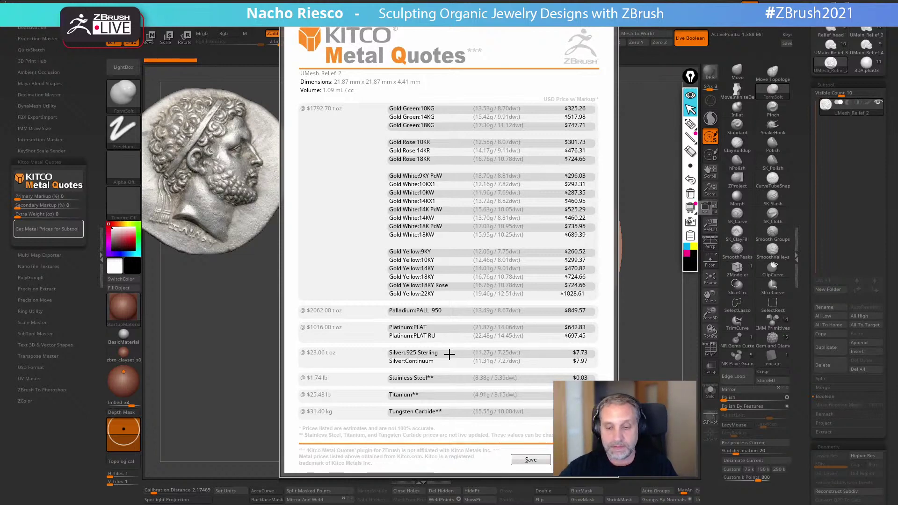
left_click(324, 394)
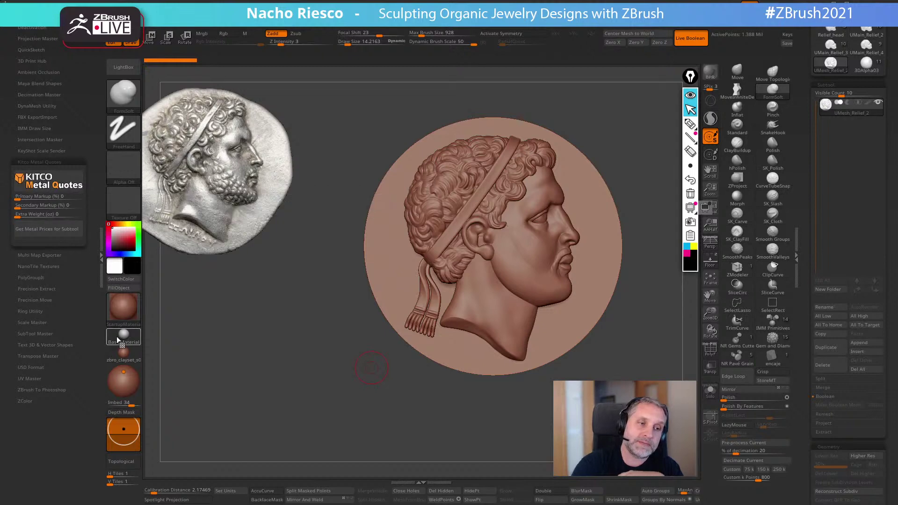
Measure the backing disc's thickness in side view with a transpose line
mouse_move(117, 336)
left_click_drag(467, 415, 569, 337)
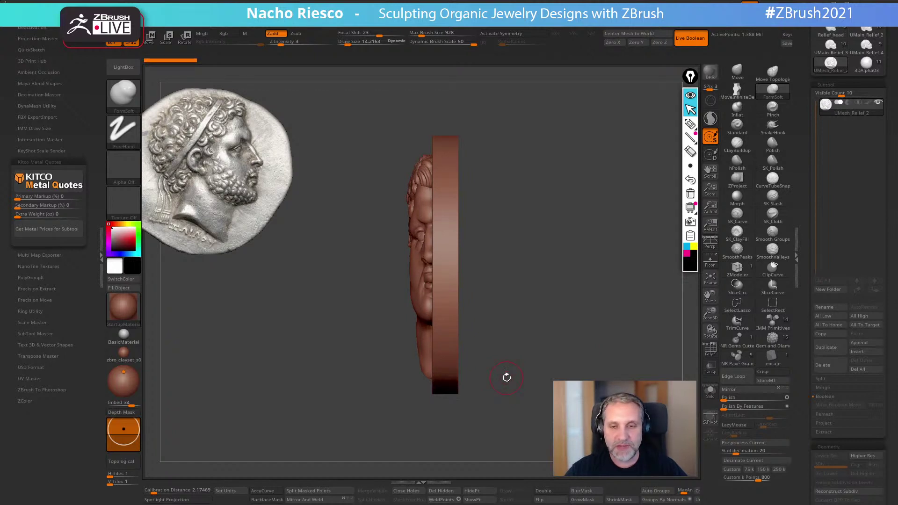
left_click_drag(552, 328, 546, 371, "alt")
left_click_drag(519, 304, 526, 351, "alt")
key("w")
left_click_drag(520, 266, 549, 269, "alt")
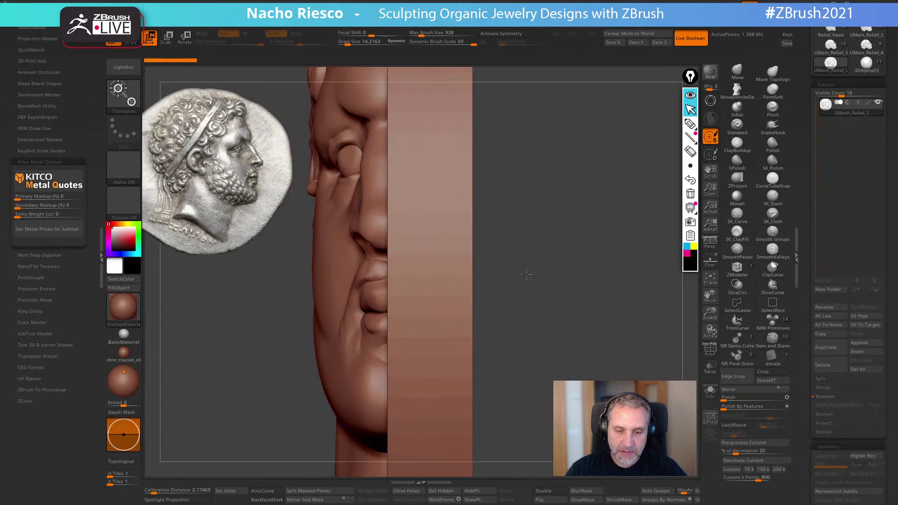
left_click_drag(389, 254, 491, 254)
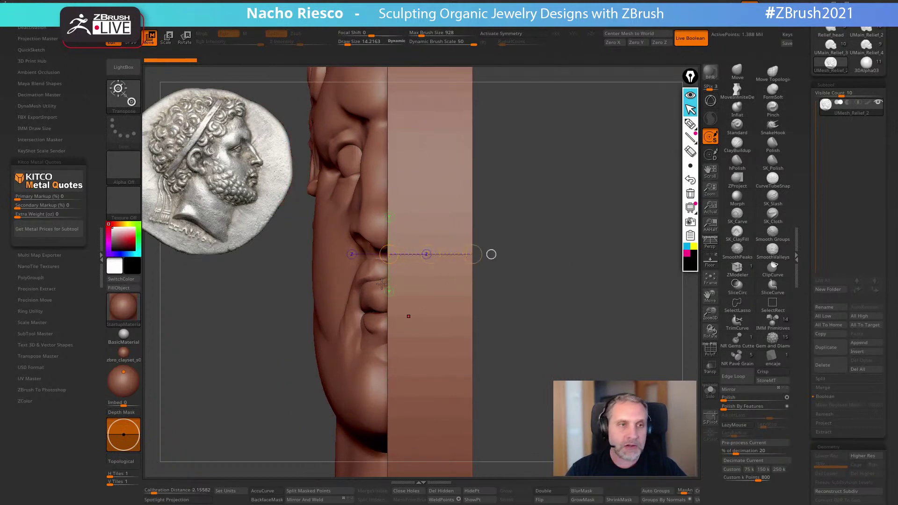
Shorten the transpose line to about 1.8 mm to gauge a thinner backing disc
key("q")
mouse_move(563, 341)
left_mouse_down("alt")
mouse_move(567, 327)
mouse_move(564, 344)
left_mouse_up("alt")
key("w")
left_click_drag(503, 251, 495, 251)
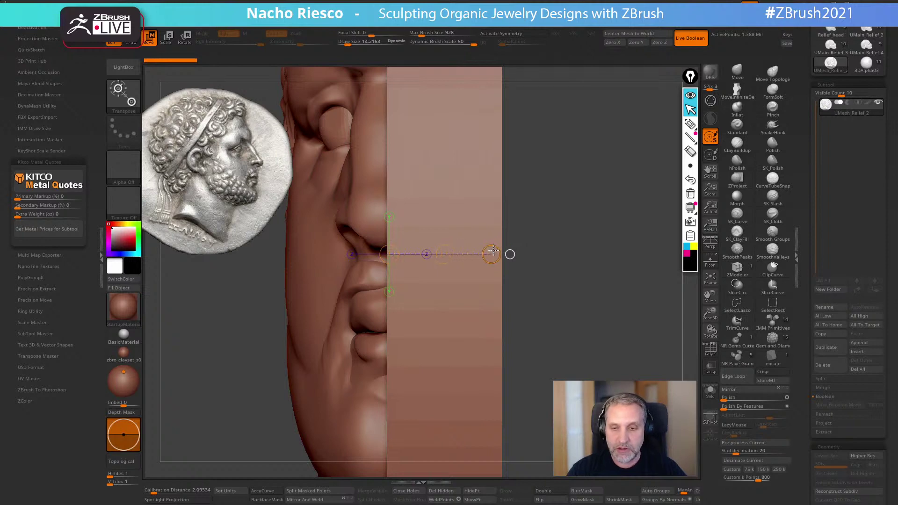
key("q")
left_click_drag(556, 266, 561, 170, "alt")
Slice off the back of the disc with a straight KnifeCurve cut, leaving it about 1.5 mm thick
key("ctrl+shift")
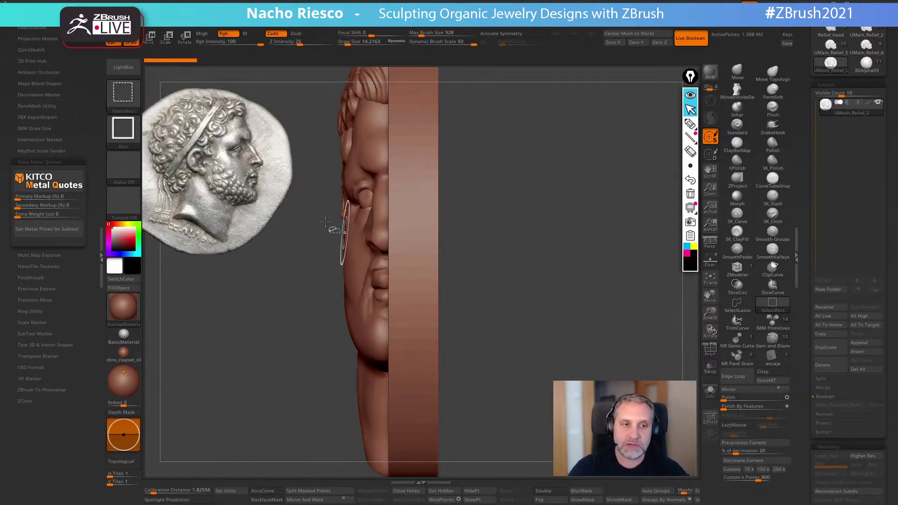
key("ctrl+shift+b")
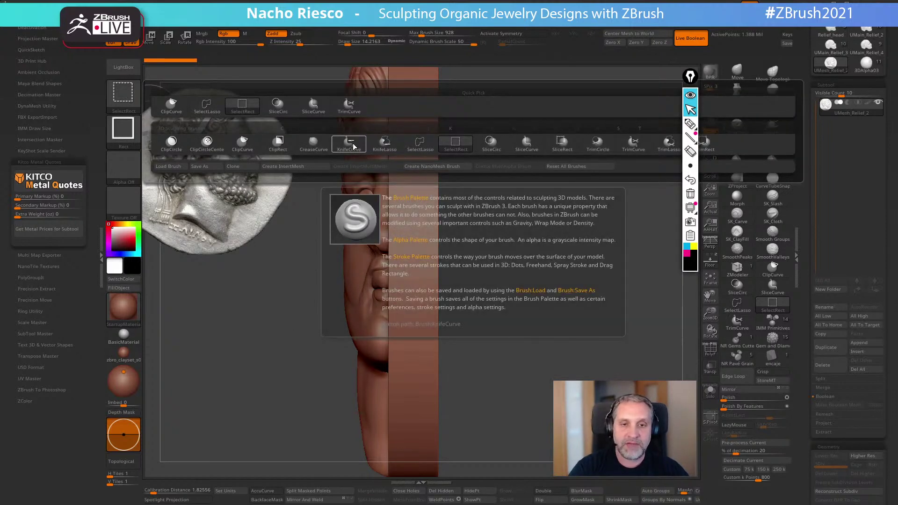
left_click(355, 147)
left_click_drag(542, 341, 536, 221, "shift")
left_click_drag(406, 135, 408, 451, "ctrl+shift")
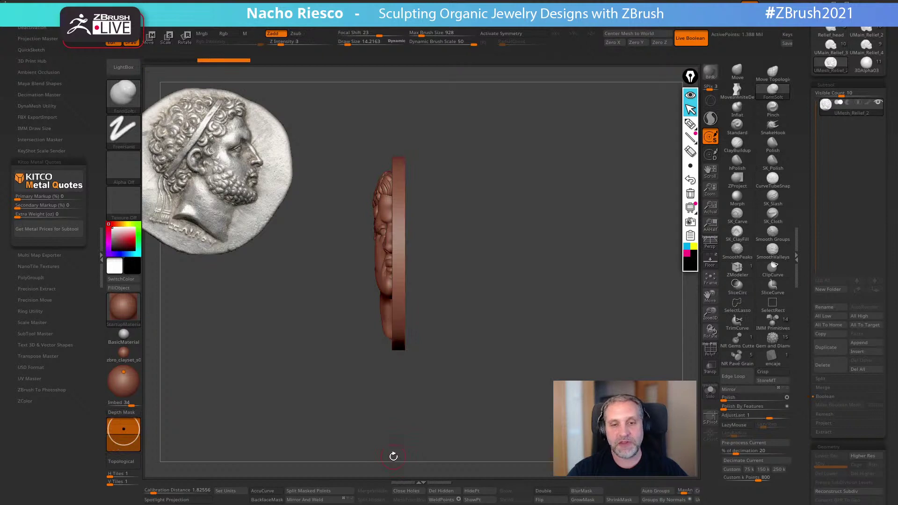
left_click_drag(517, 253, 508, 360, "alt")
key("w")
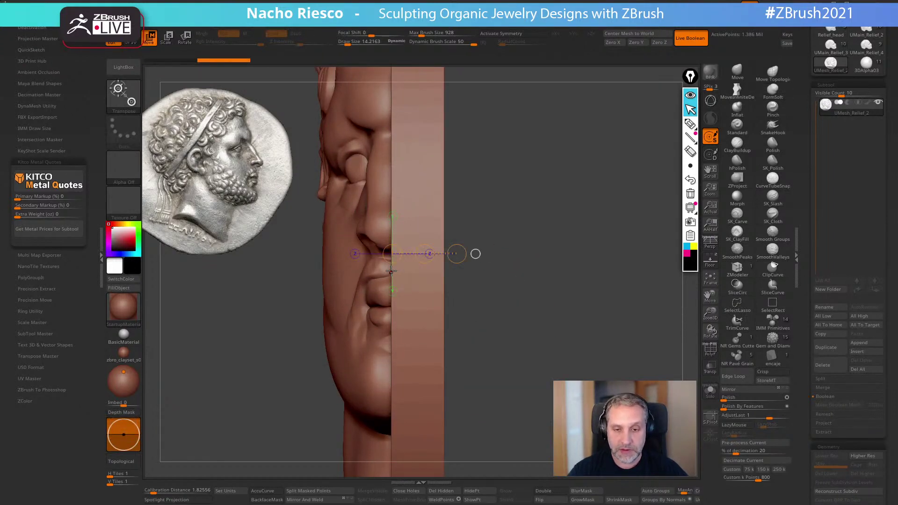
key("q")
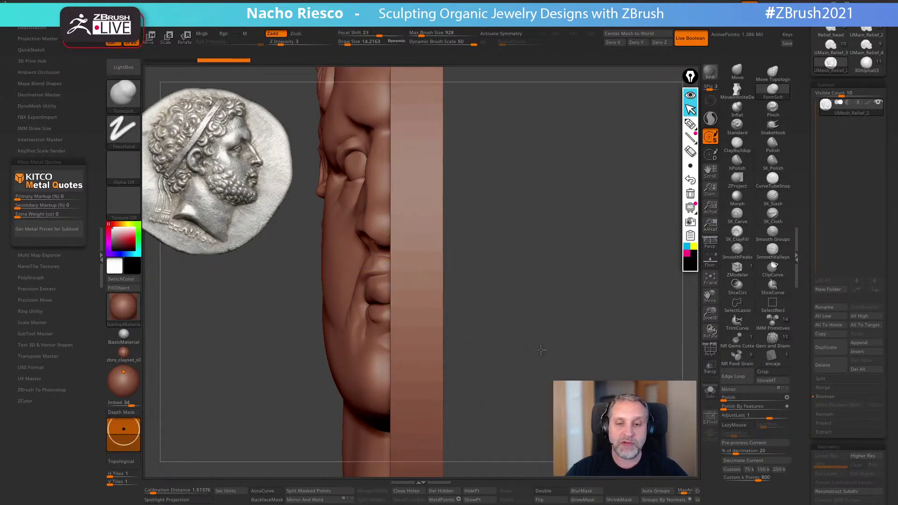
Get a new Kitco metal price list for the thinned relief
key("f")
left_click(54, 229)
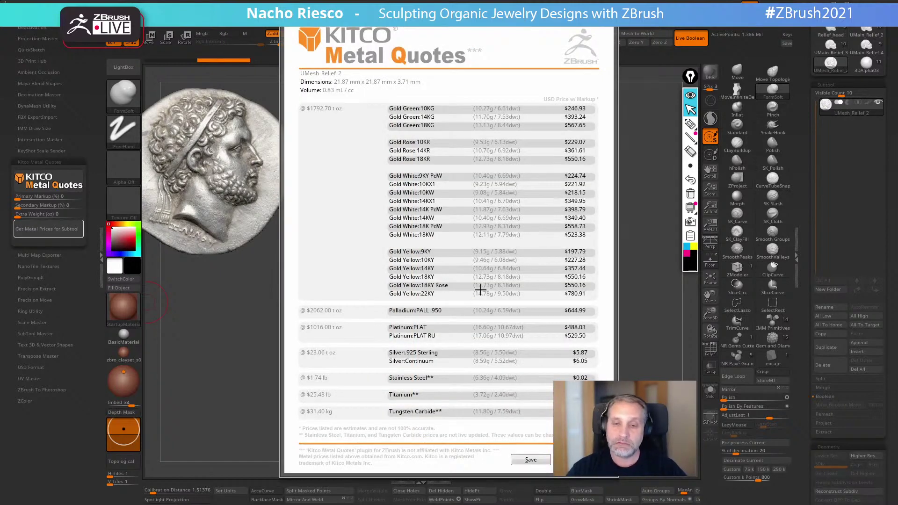
left_click(597, 334)
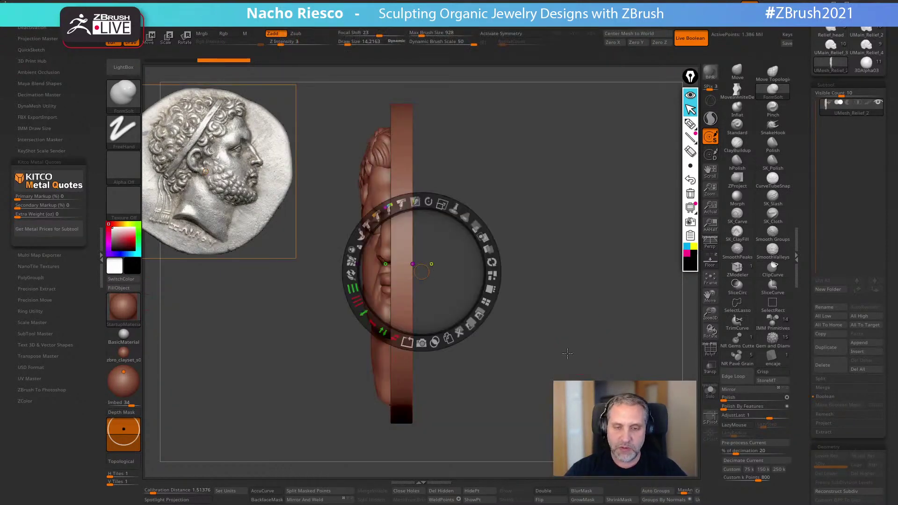
Hide the coin reference image and measure the thinned disc's thickness again in side view
key("shift+z")
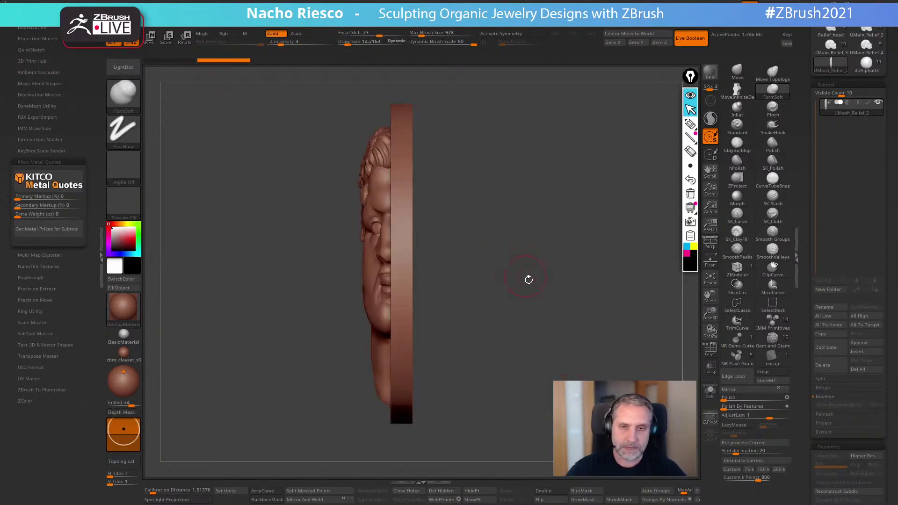
left_click_drag(499, 293, 491, 363, "alt")
key("w")
left_click_drag(352, 289, 438, 289)
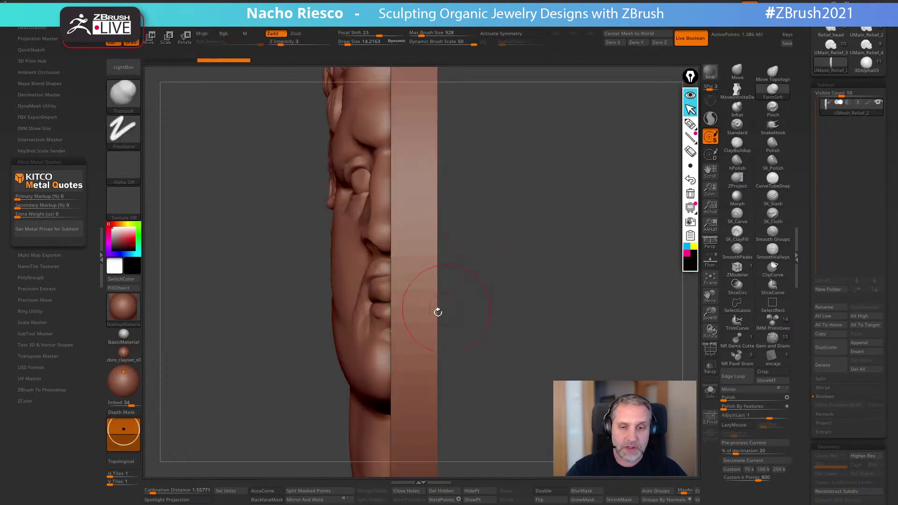
Reopen the Kitco metal price list to review the relief's weights and prices, and close it
key("f")
left_click(49, 228)
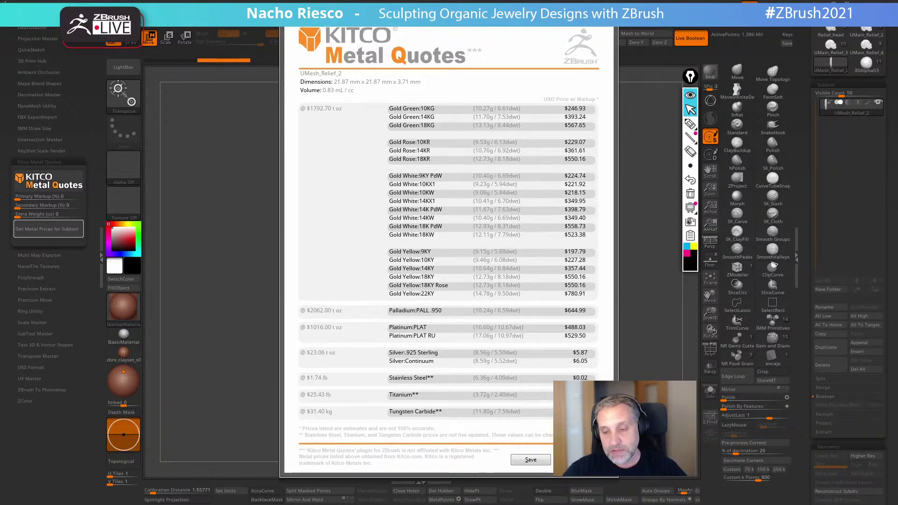
left_click(429, 289)
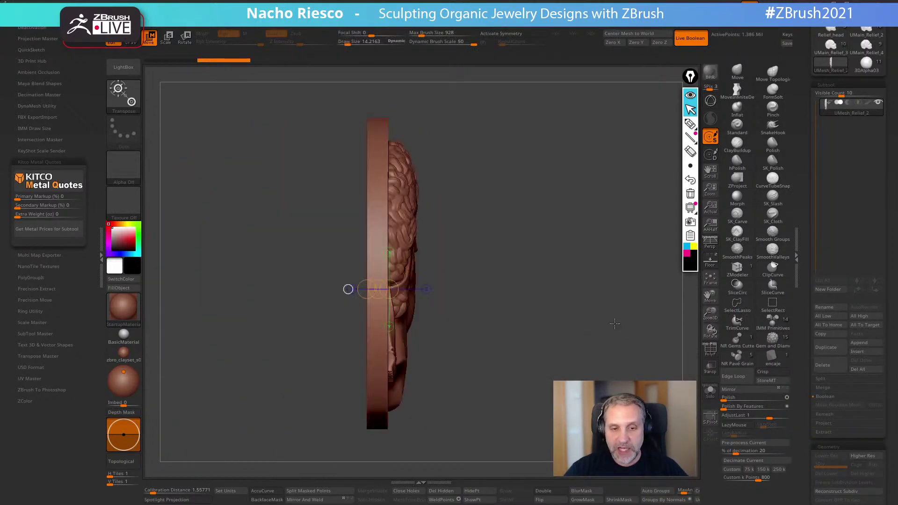
Flatten the raised portrait's depth toward the backing disc with a transpose line
right_click_drag(389, 252, 397, 240, "alt")
left_click_drag(395, 233, 437, 232)
left_click_drag(492, 232, 484, 233)
mouse_move(565, 297)
left_mouse_down("alt")
mouse_move(585, 296)
mouse_move(547, 340)
left_mouse_up("alt")
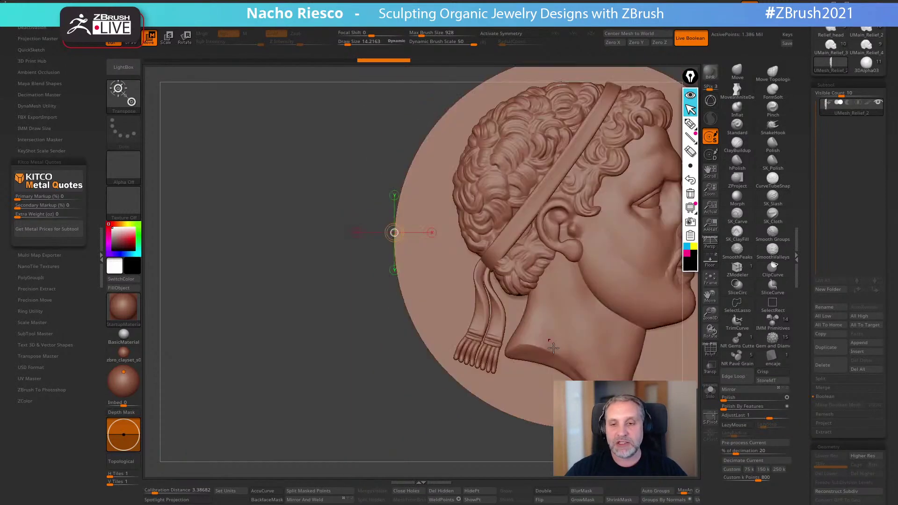
key("q")
Check the flattened relief from the side and front, and get an updated Kitco metal price list for it
left_click_drag(500, 460, 463, 433)
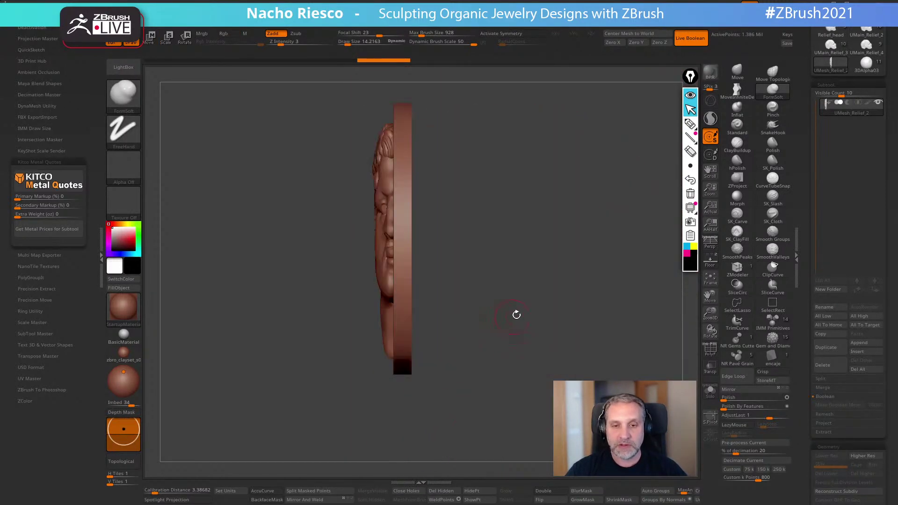
left_click_drag(511, 315, 546, 291, "shift")
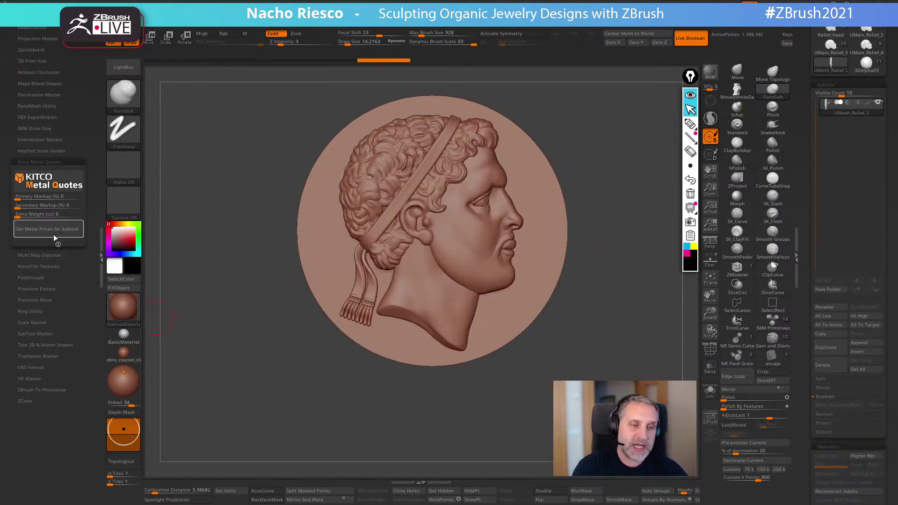
left_click(49, 228)
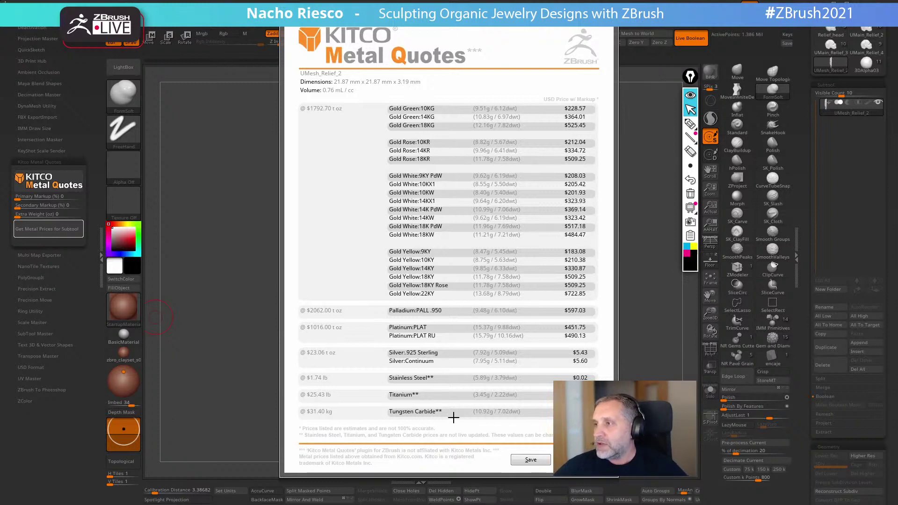
Close the metal price list, open the Pixologic website in Chrome, and enlarge the browser window
key("Escape")
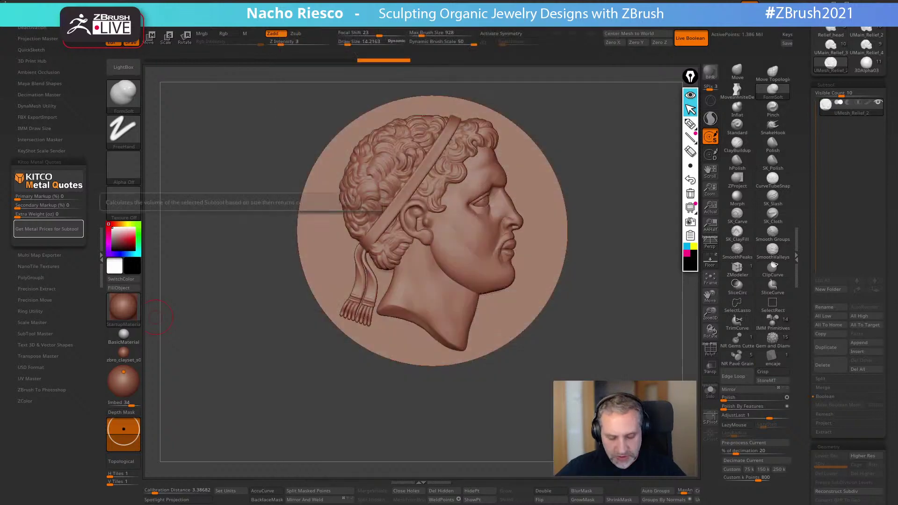
key("super")
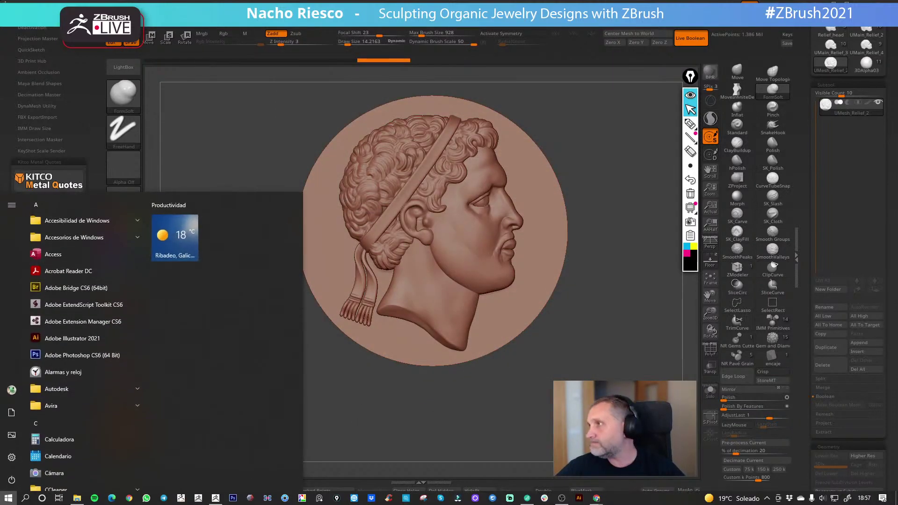
key("Escape")
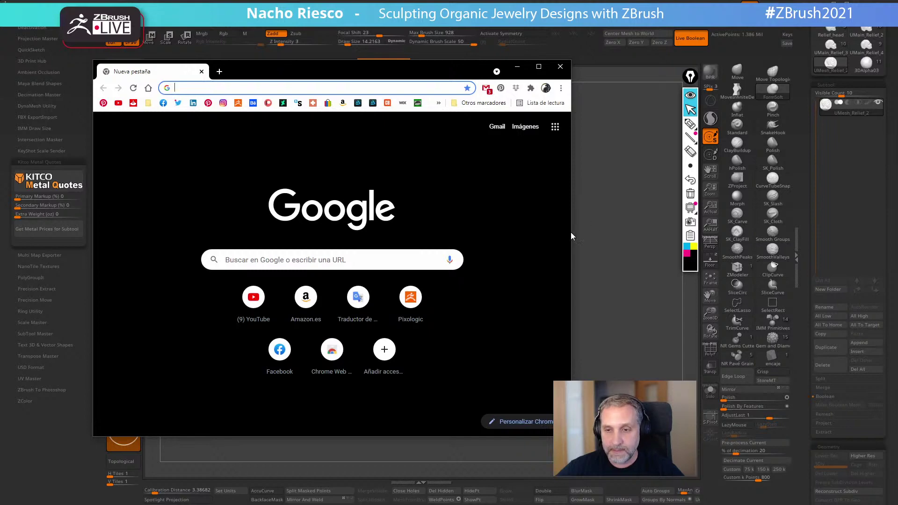
left_click(238, 103)
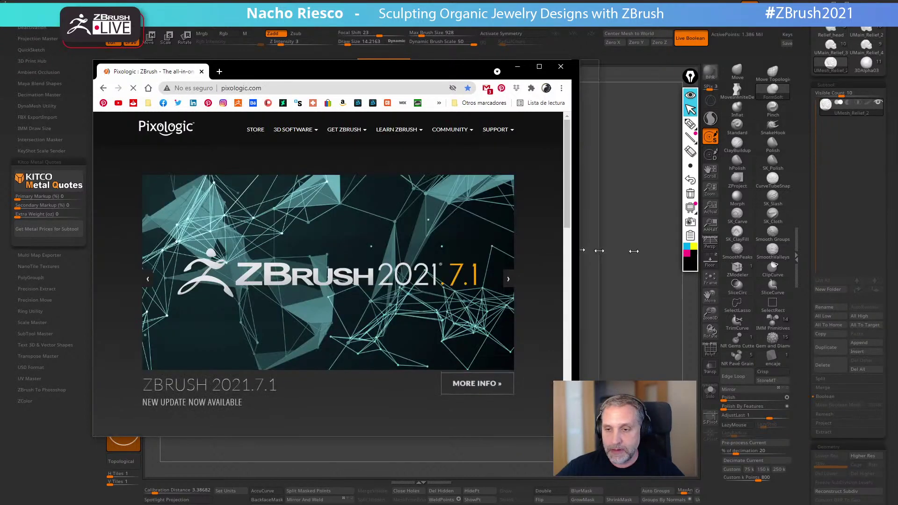
left_click_drag(572, 248, 819, 248)
left_click_drag(586, 68, 554, 62)
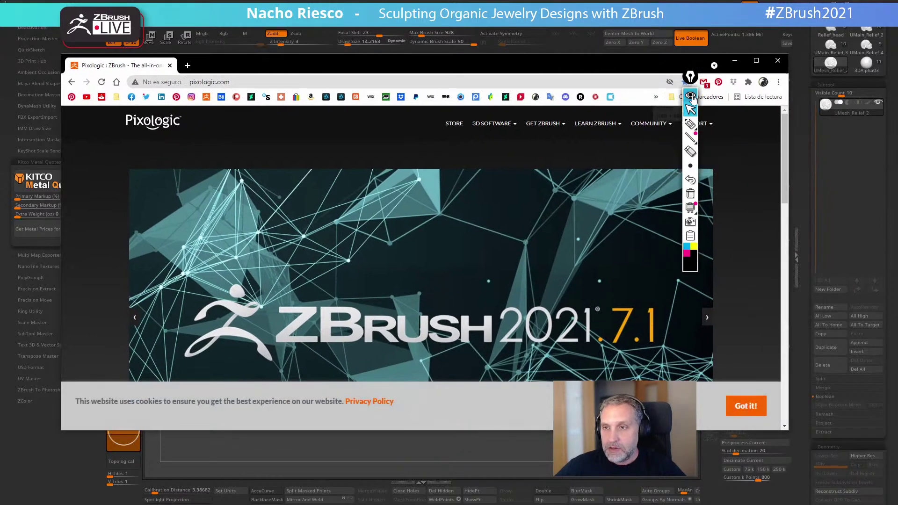
Collapse the Epic Pen toolbar and open the ZBrush Plugins page of Pixologic's Resource Center
left_click(691, 95)
mouse_move(700, 127)
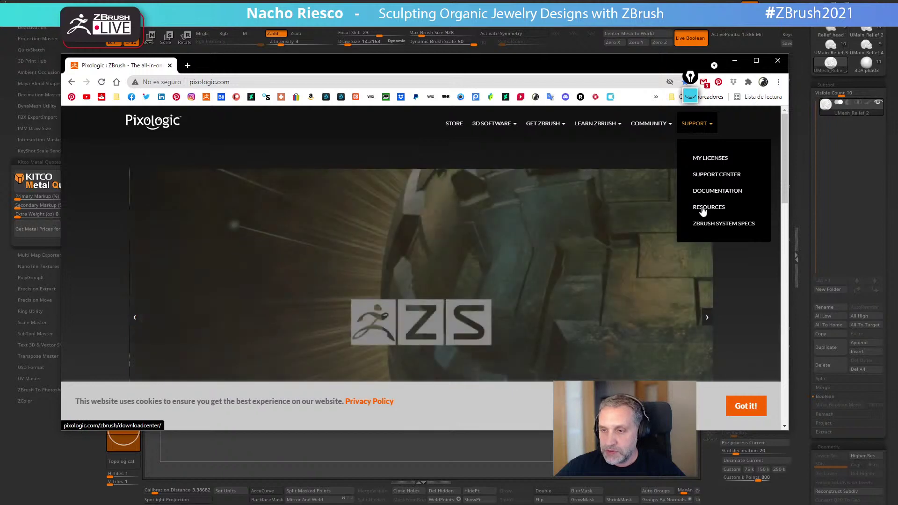
left_click(702, 207)
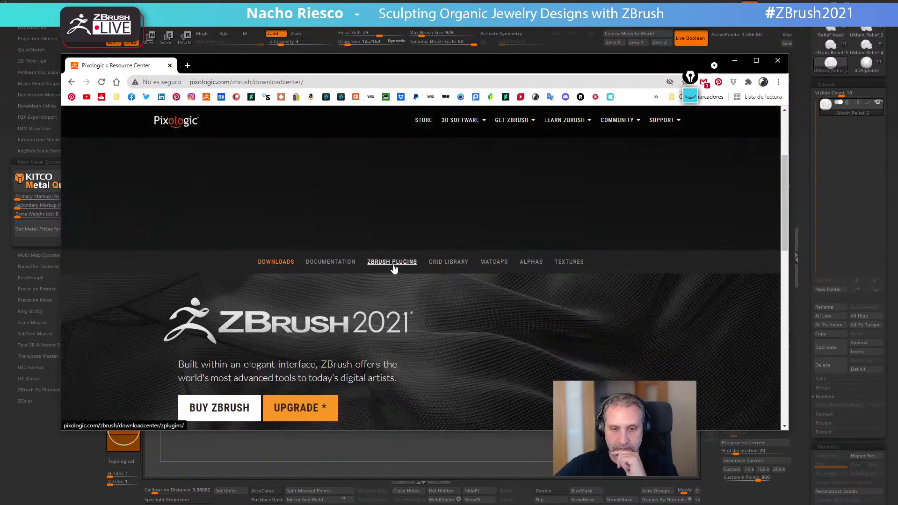
left_click(392, 263)
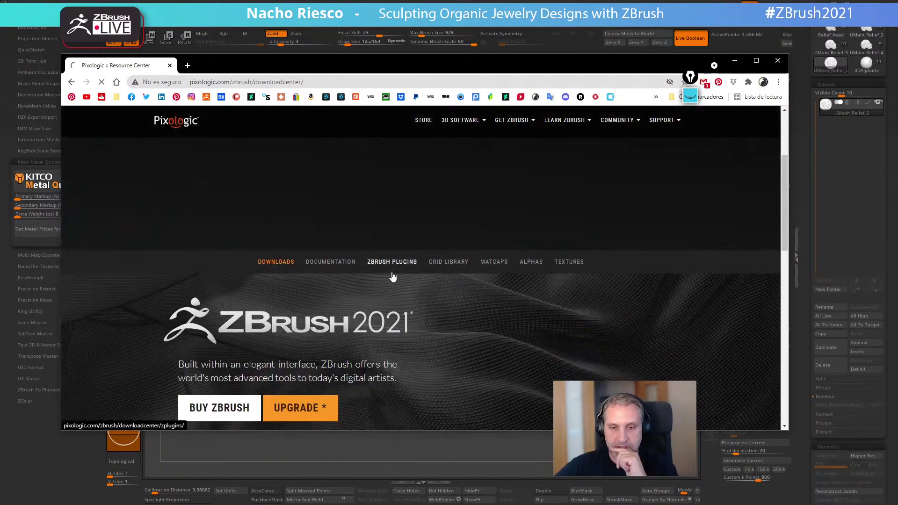
Find the Kitco Metal Quotes plugin on the download page and return to ZBrush
scroll(390, 279, "down", 15)
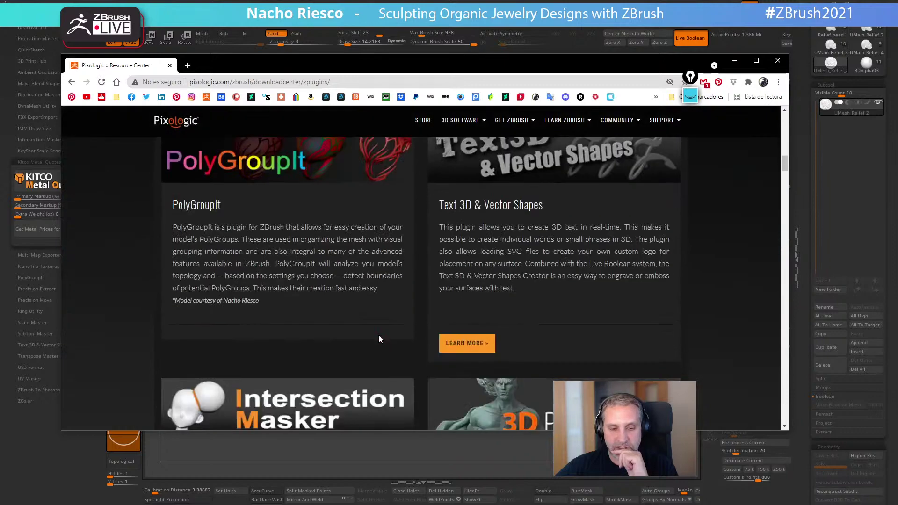
scroll(378, 343, "down", 15)
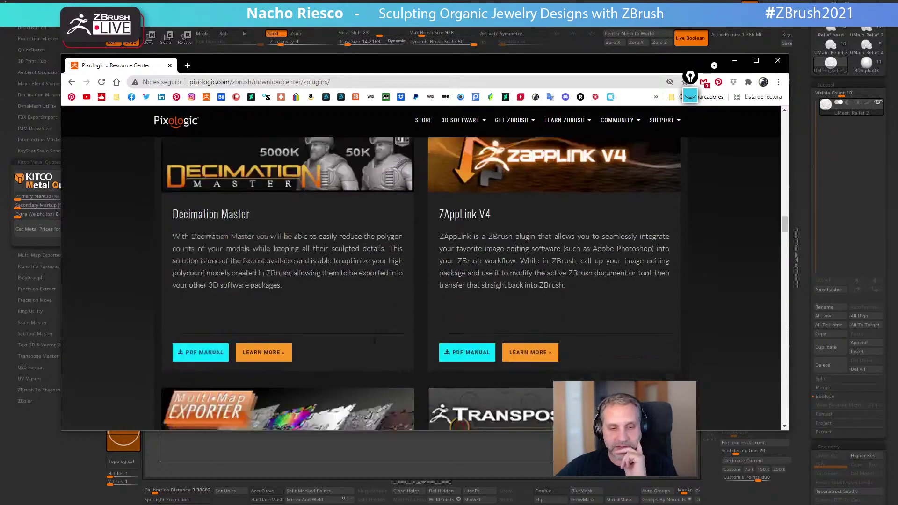
scroll(370, 344, "down", 15)
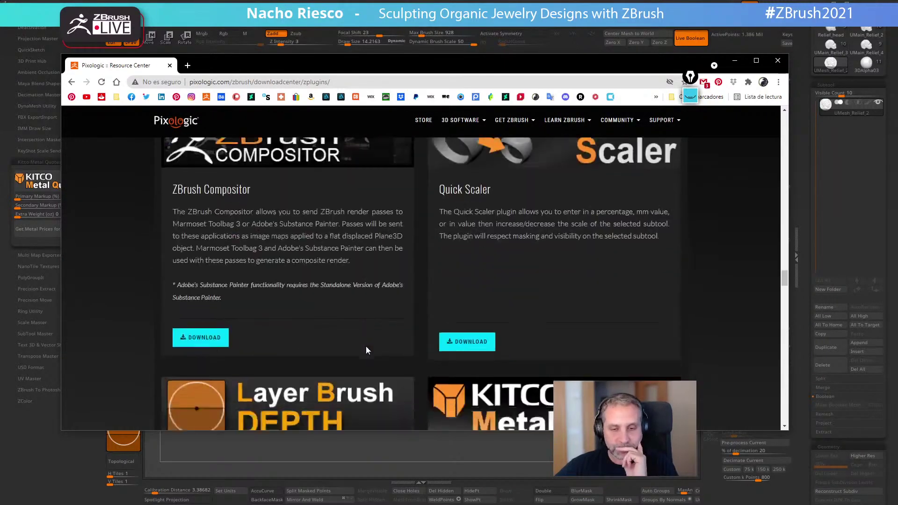
scroll(515, 290, "down", 2)
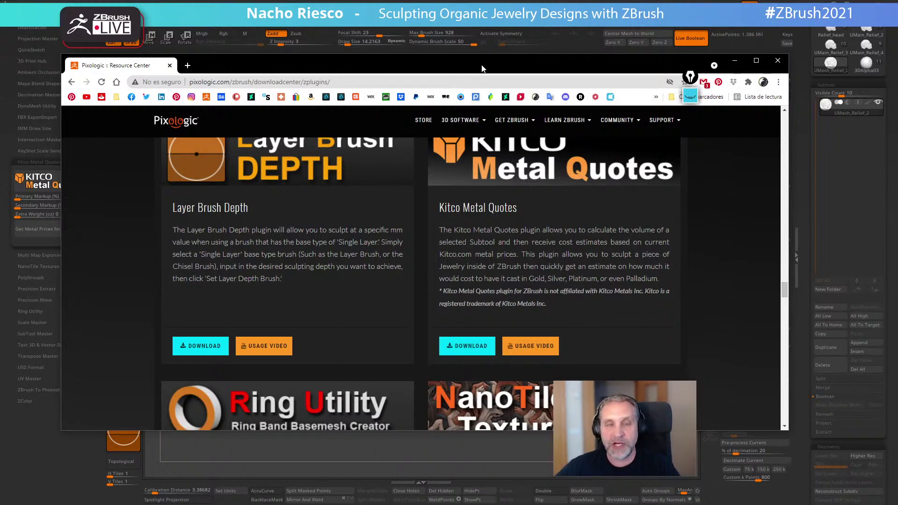
left_click_drag(485, 66, 476, 71)
left_click(769, 65)
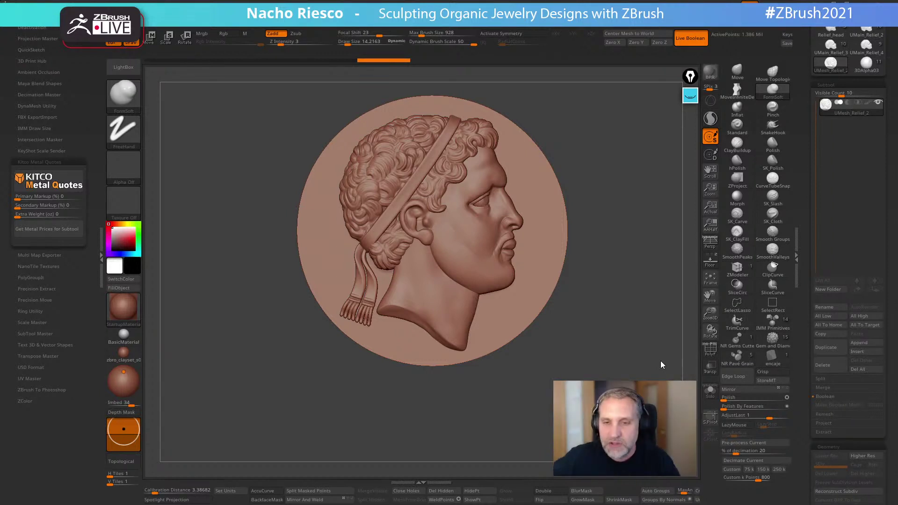
Inspect the merged relief at an angle and make the 3DAlpha03 tool with the separate relief subtools active
left_click_drag(627, 226, 612, 257)
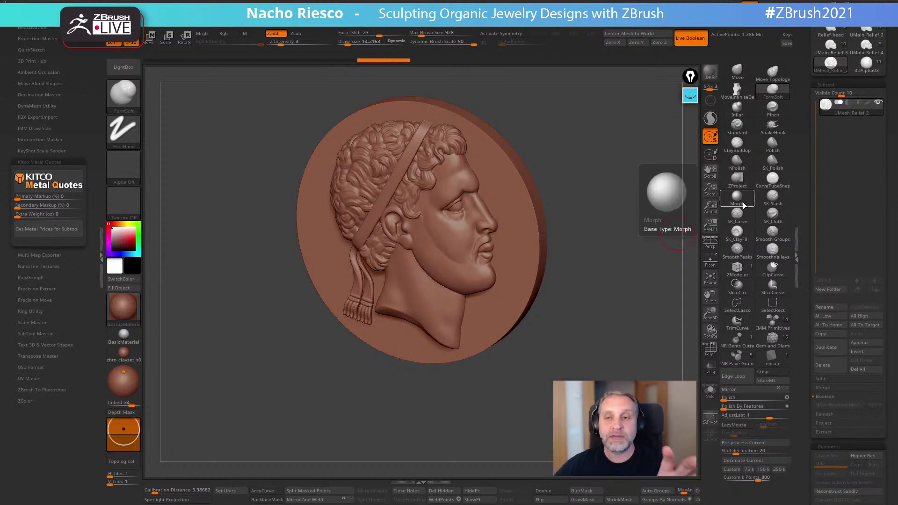
left_click_drag(604, 170, 622, 163)
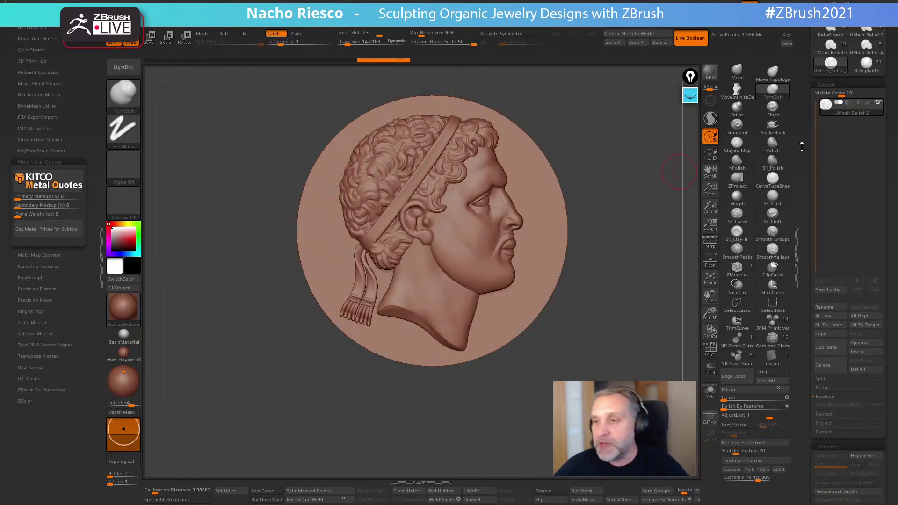
scroll(806, 133, "up", 3)
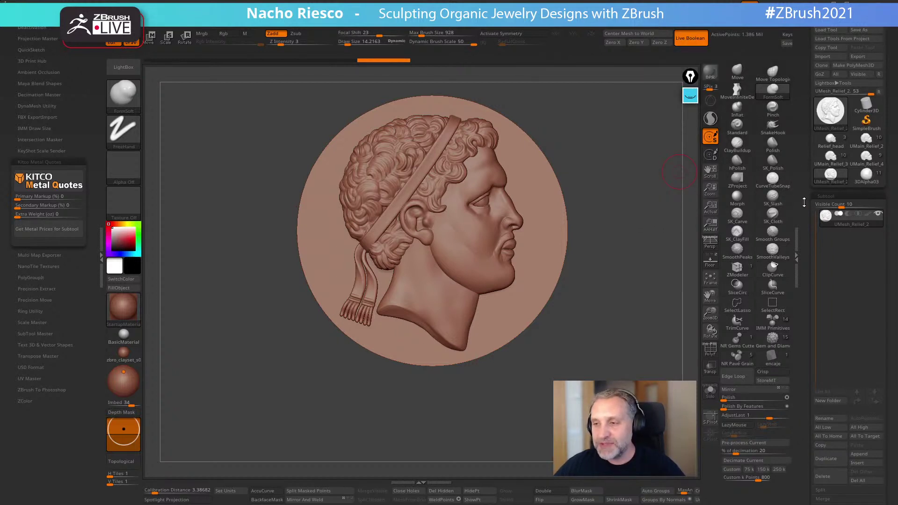
left_click_drag(804, 203, 804, 197)
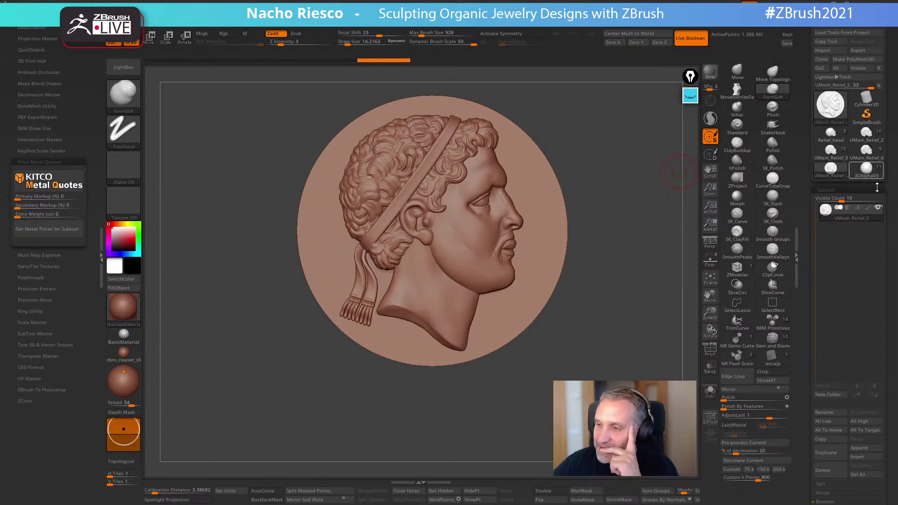
left_click(867, 173)
mouse_move(564, 368)
left_mouse_down()
mouse_move(602, 359)
mouse_move(614, 344)
mouse_move(596, 349)
mouse_move(629, 372)
left_mouse_up()
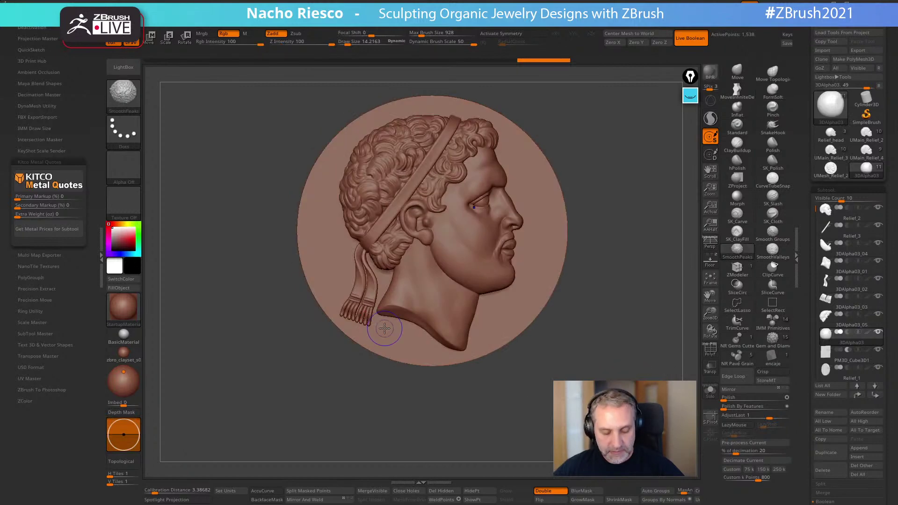
Show the coin reference image again, collapse the plugin tray, and place the relief beside the reference
key("shift+z")
left_click(100, 261)
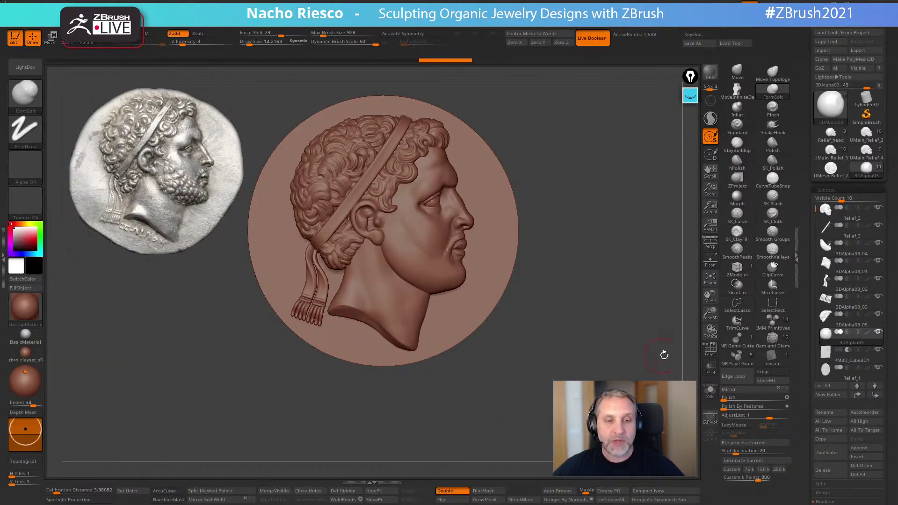
mouse_move(575, 358)
left_mouse_down("alt")
mouse_move(568, 307)
mouse_move(521, 313)
mouse_move(569, 322)
mouse_move(538, 296)
mouse_move(549, 339)
left_mouse_up("alt")
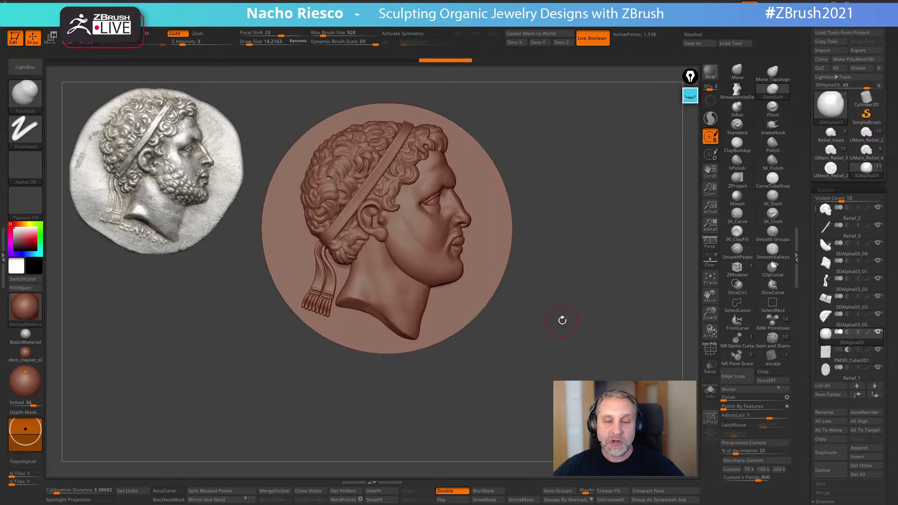
left_click_drag(549, 305, 562, 340, "alt")
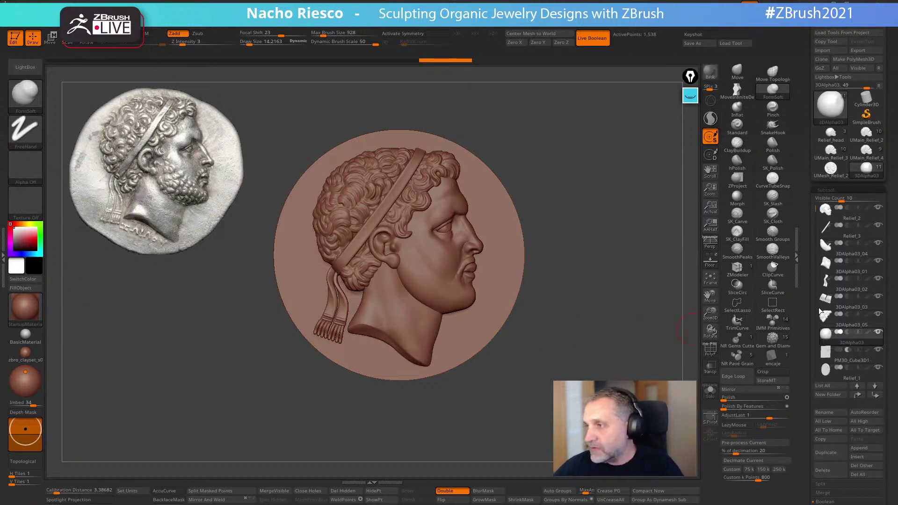
mouse_move(827, 300)
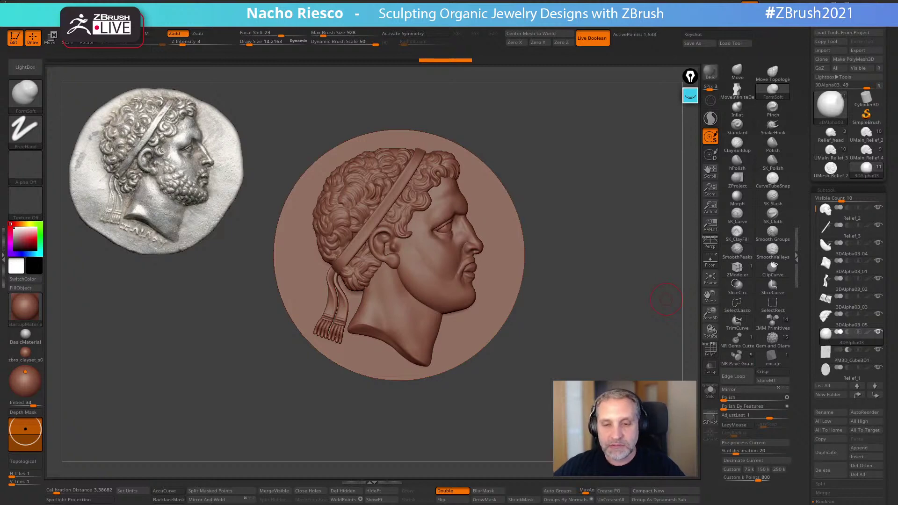
Switch to the Chrome window with the Instagram profile and open the account's own YouTube channel in a new tab
key("alt+Tab")
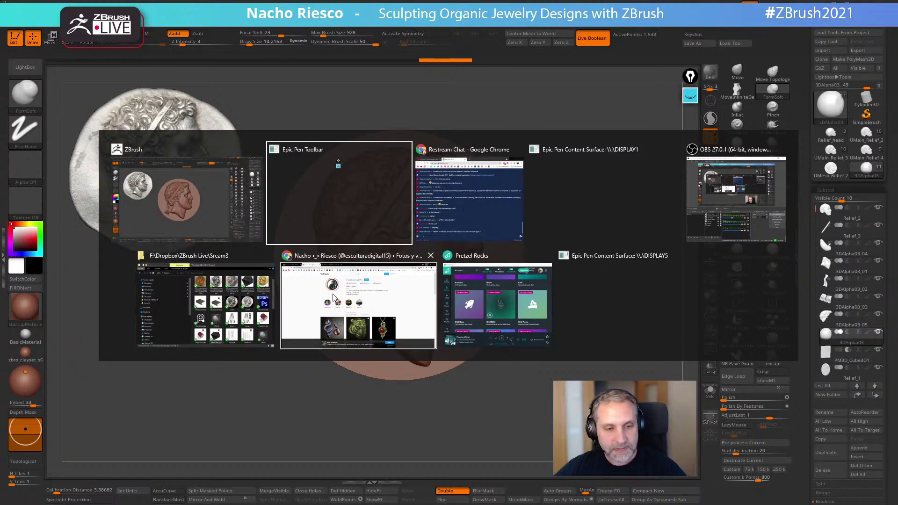
left_click(300, 312)
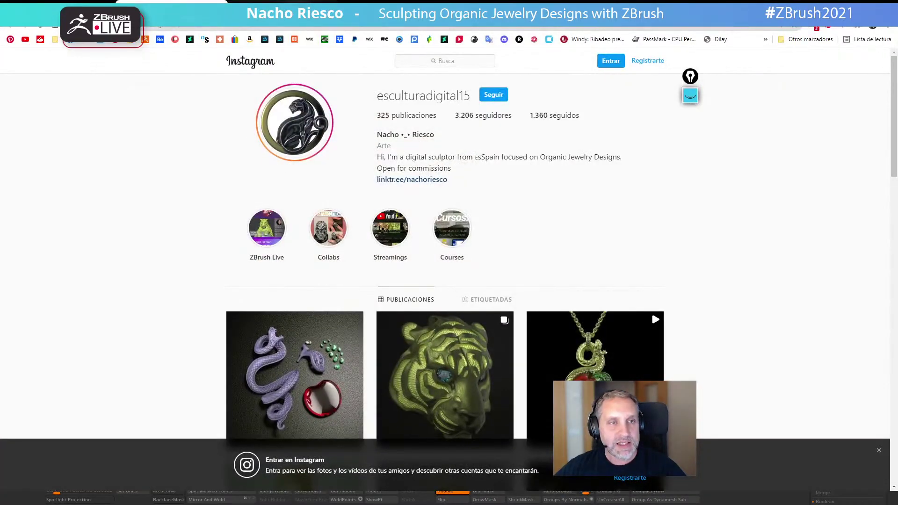
key("ctrl+t")
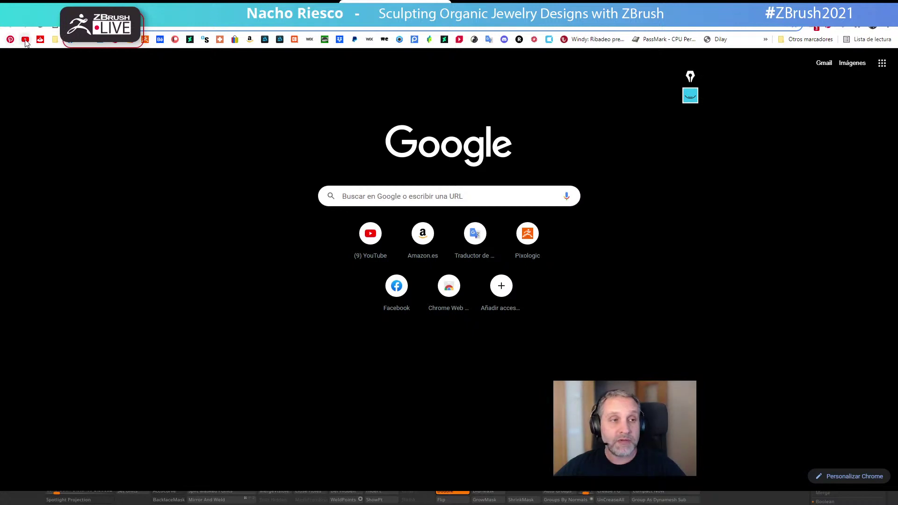
left_click(26, 40)
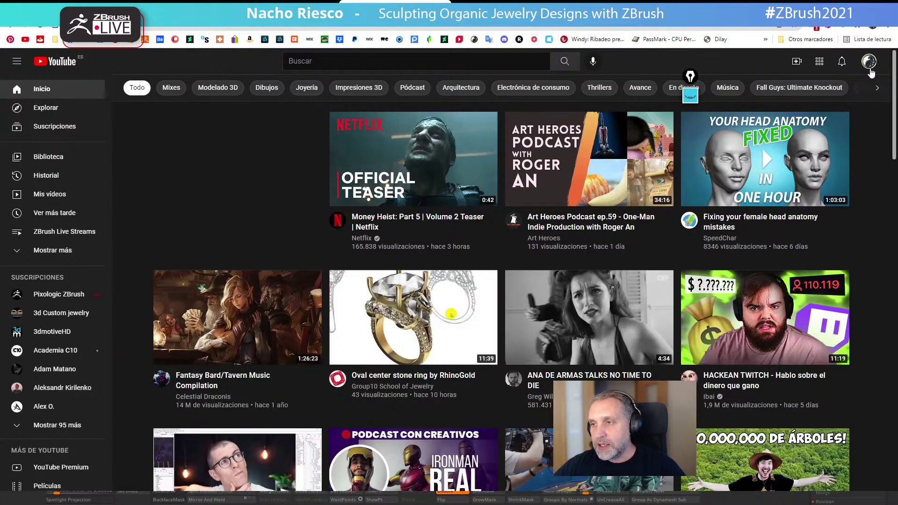
left_click(870, 62)
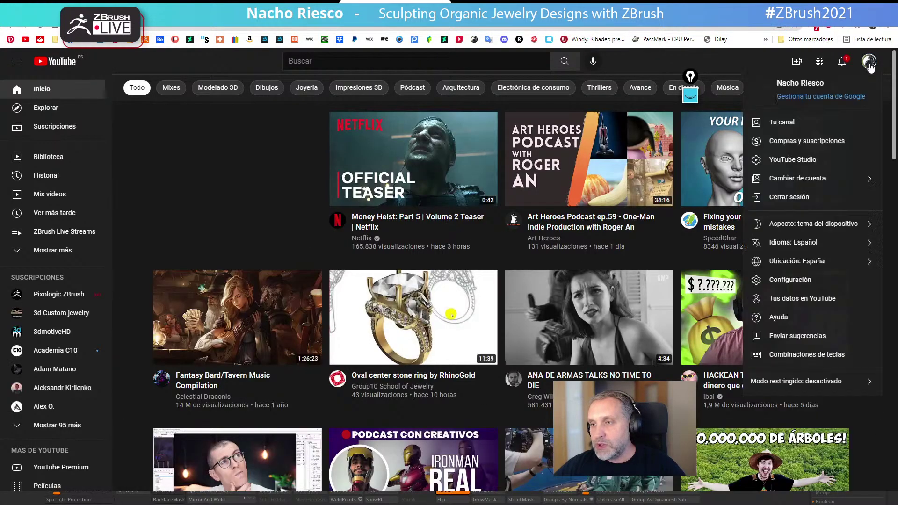
left_click(782, 122)
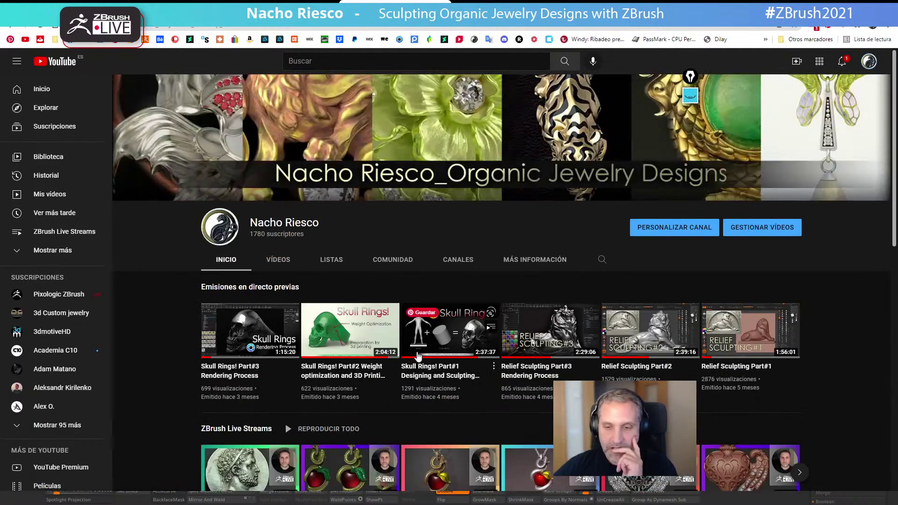
Browse the channel's ZBrush Live Streams playlist and open its second video, showing the snake and apple pendant
scroll(418, 357, "down", 2)
scroll(418, 357, "down", 2)
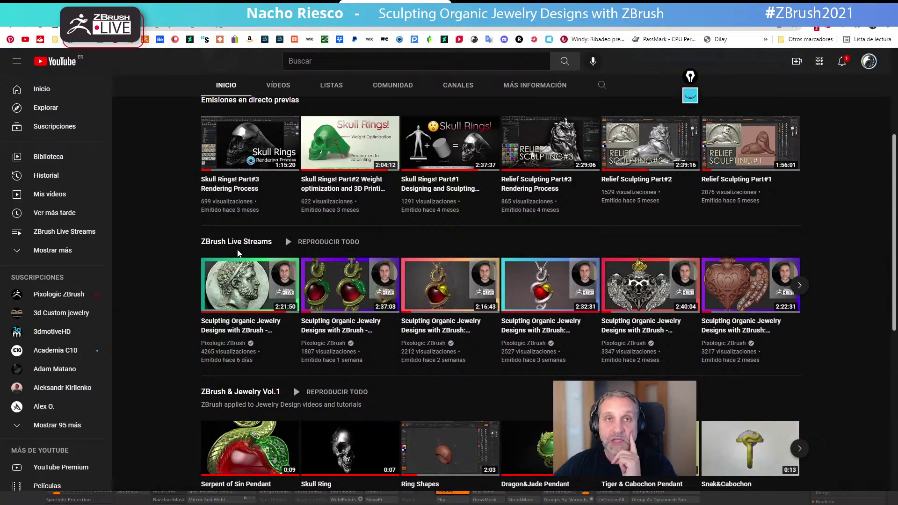
scroll(238, 206, "up", 2)
scroll(240, 264, "down", 2)
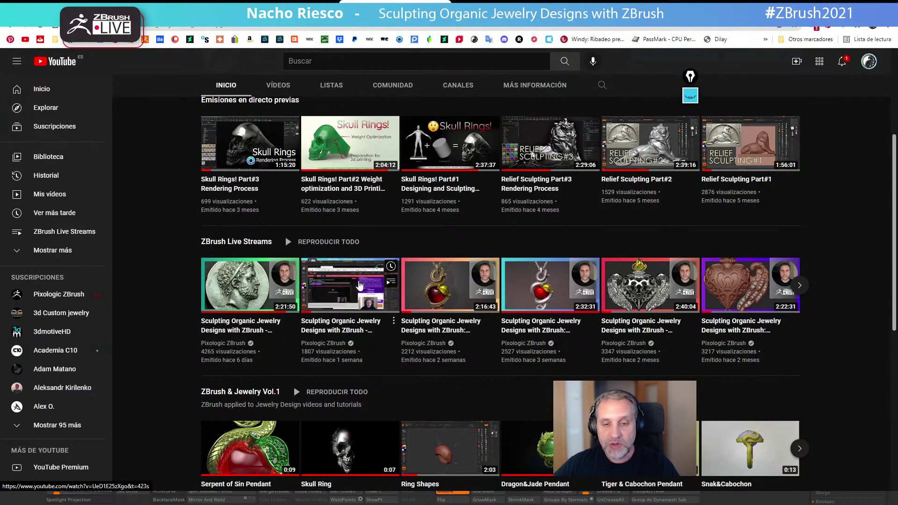
left_click(360, 288)
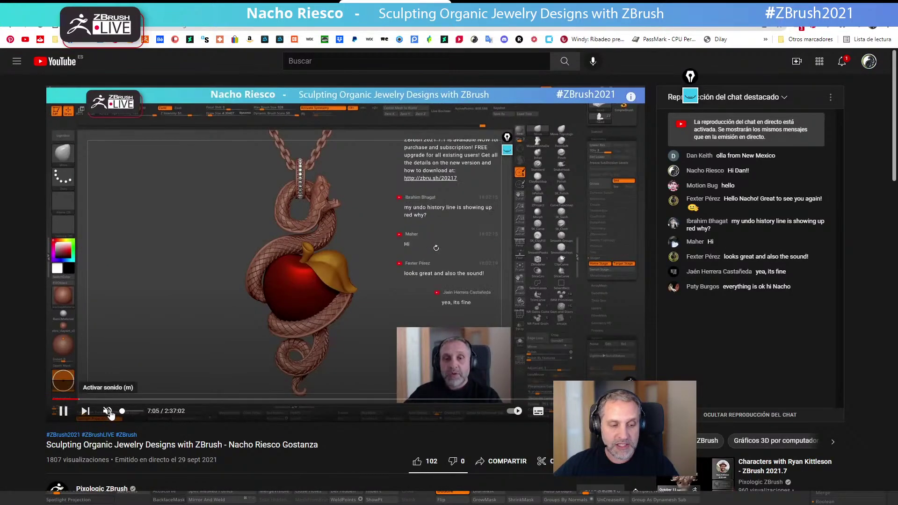
Skim through the snake and apple pendant video's modelling stages, then return to the Instagram profile
left_click_drag(140, 399, 238, 405)
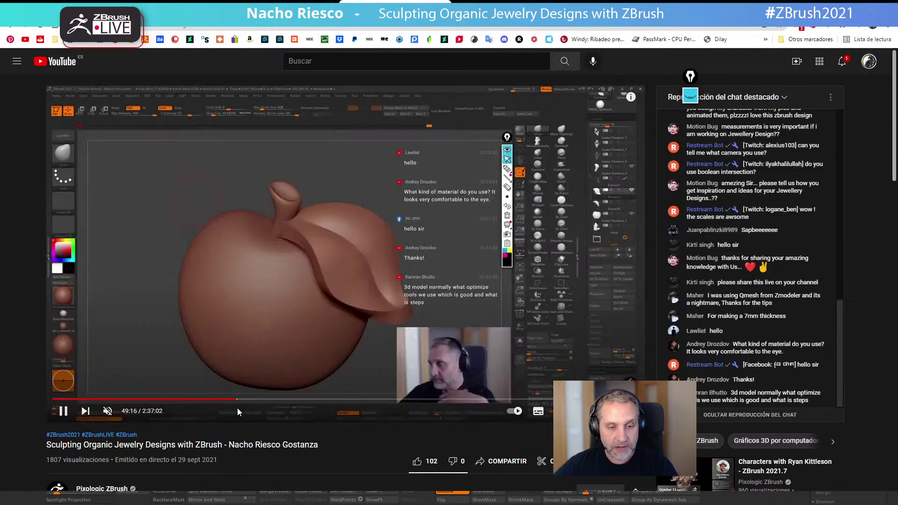
left_click(258, 402)
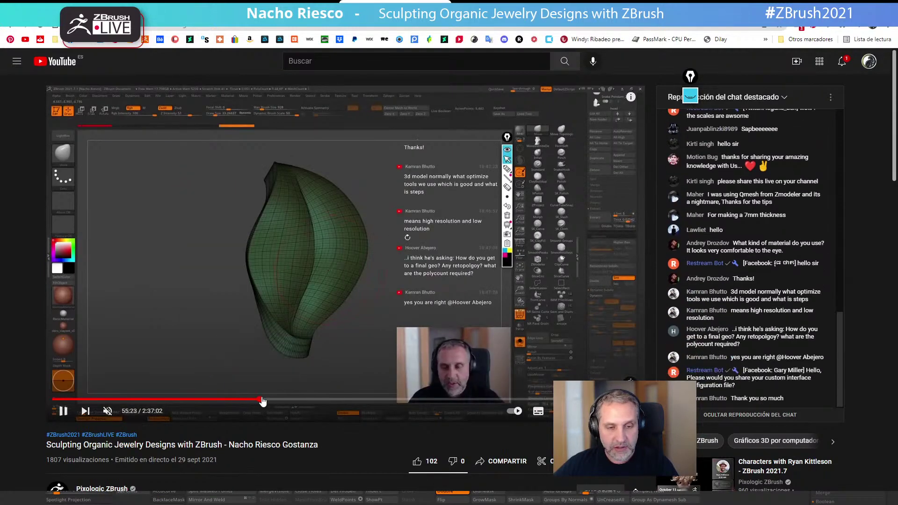
left_click(286, 401)
left_click(307, 401)
left_click(329, 402)
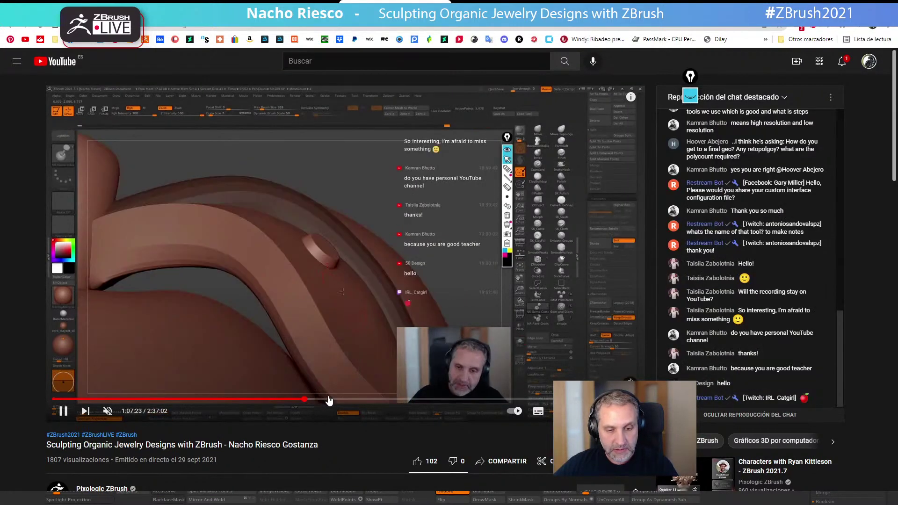
left_click(340, 402)
left_click(381, 401)
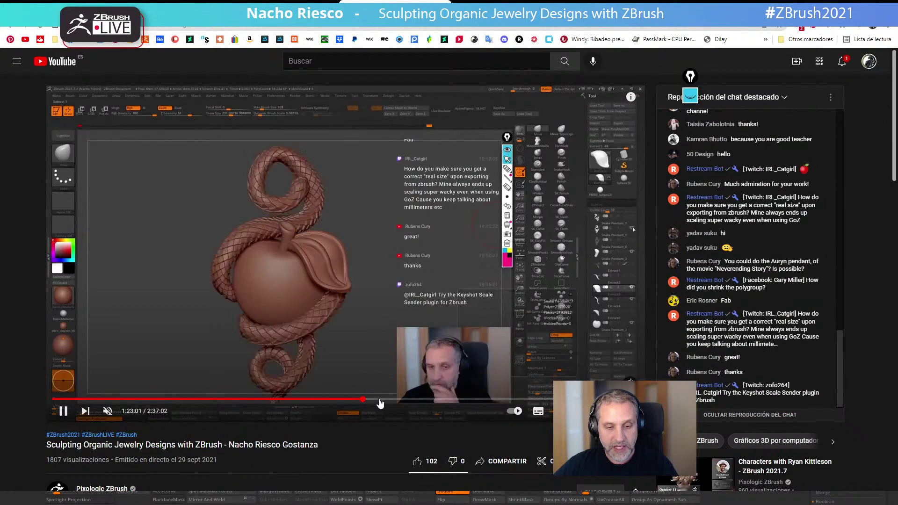
left_click(415, 402)
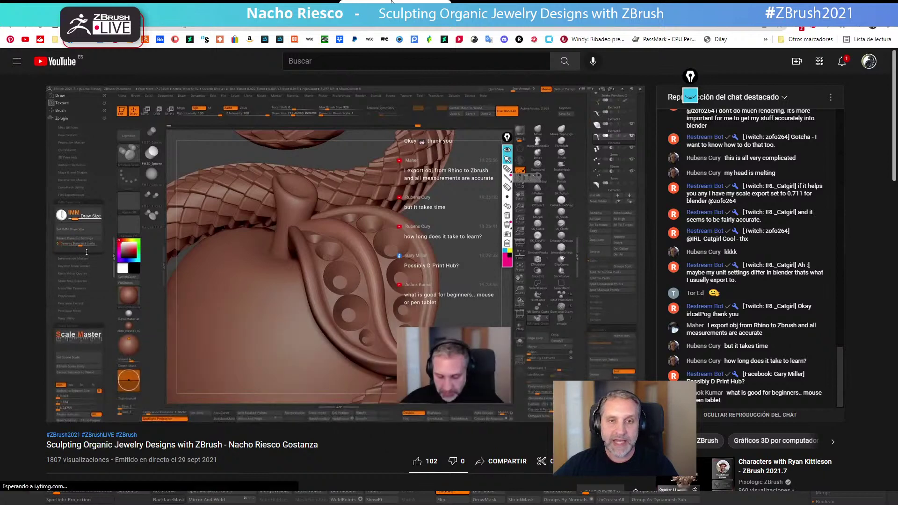
left_click(178, 8)
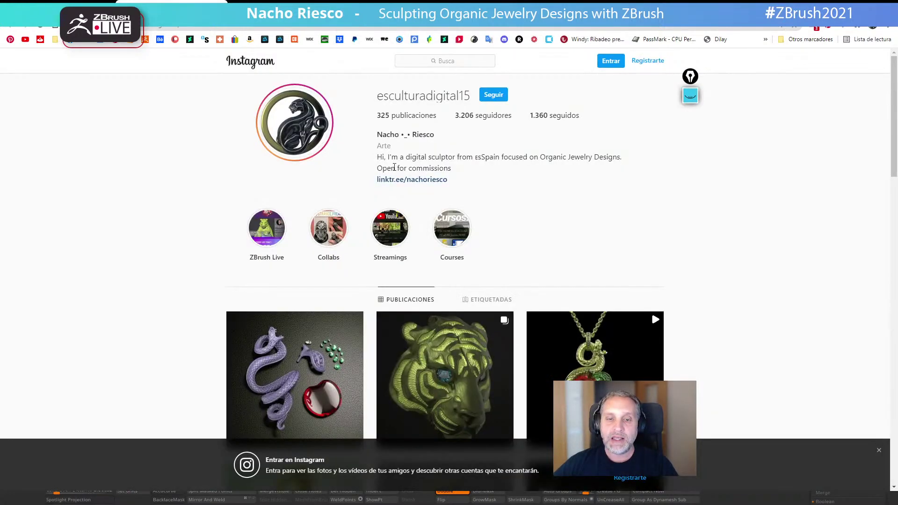
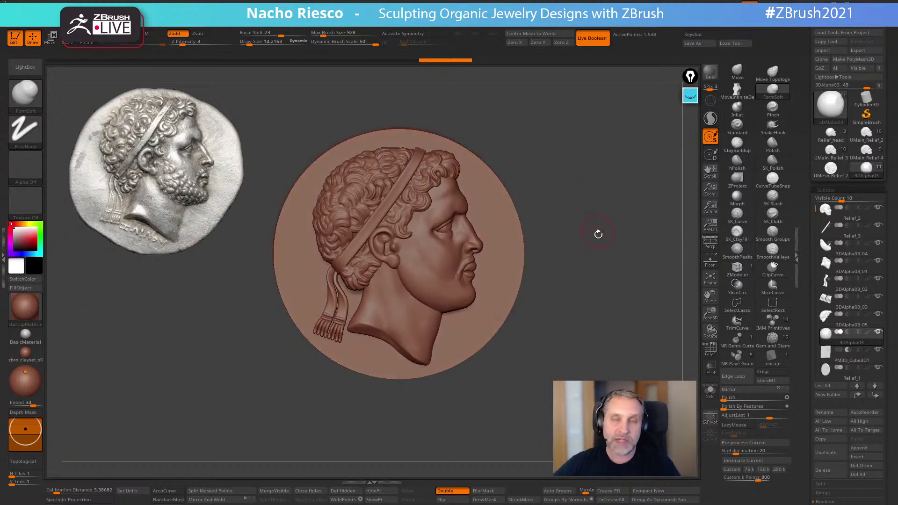
Make the jaw subtool 3DAlpha03_04 active on the relief and display the coin reference image on the floor grid
mouse_move(607, 235)
left_mouse_down()
mouse_move(610, 249)
mouse_move(588, 226)
left_mouse_up()
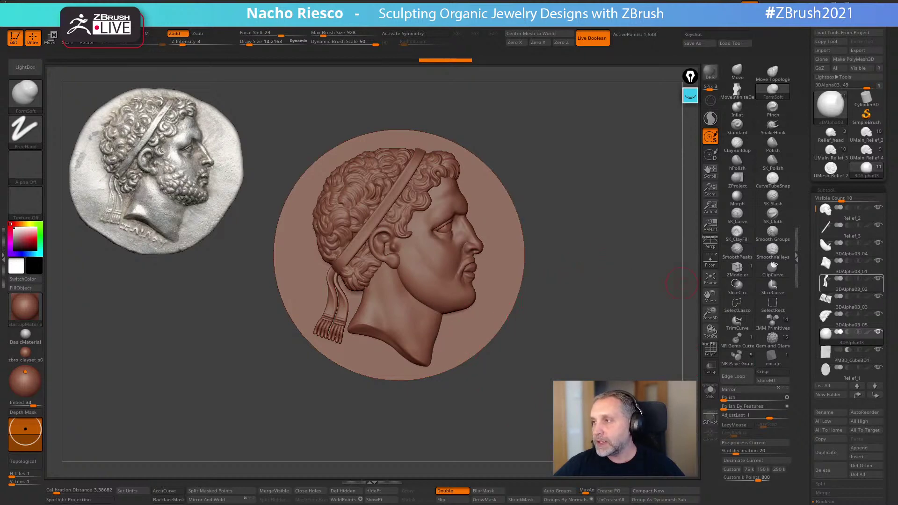
mouse_move(847, 283)
left_click_drag(580, 240, 553, 293, "shift")
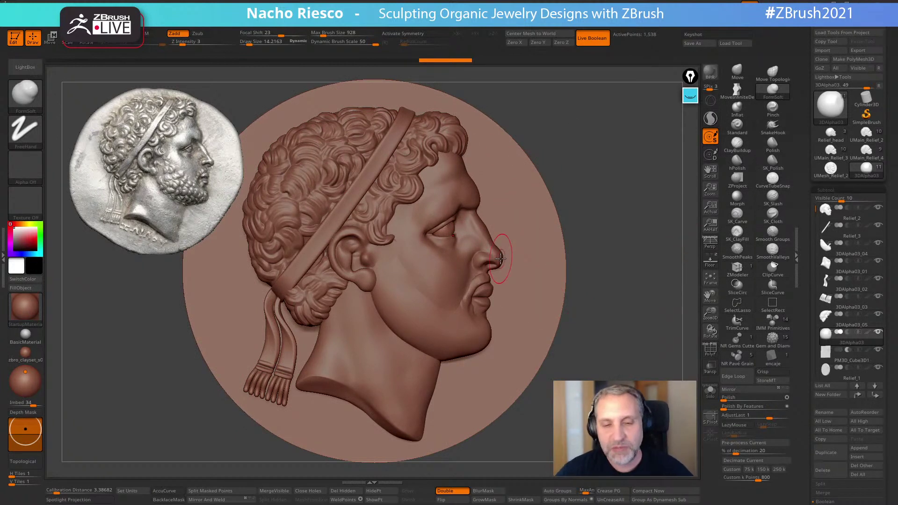
left_click_drag(587, 272, 565, 296, "alt")
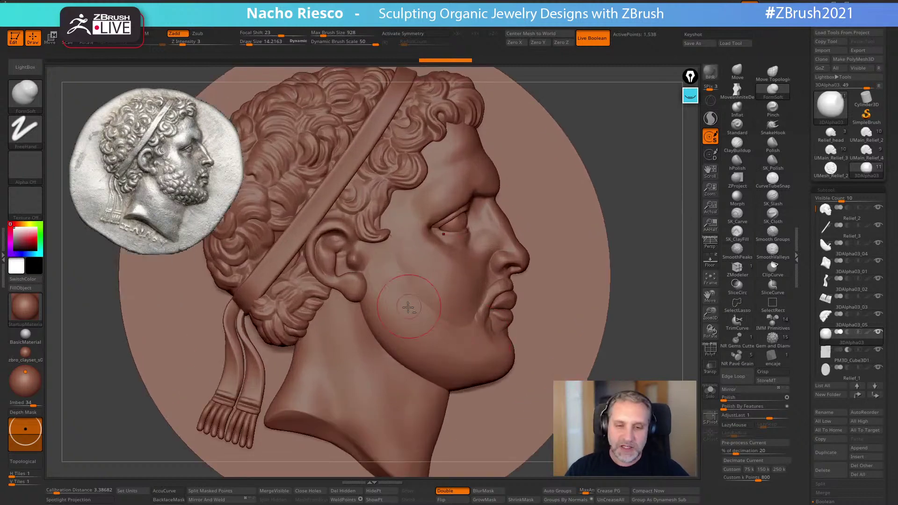
left_click(412, 310, "alt")
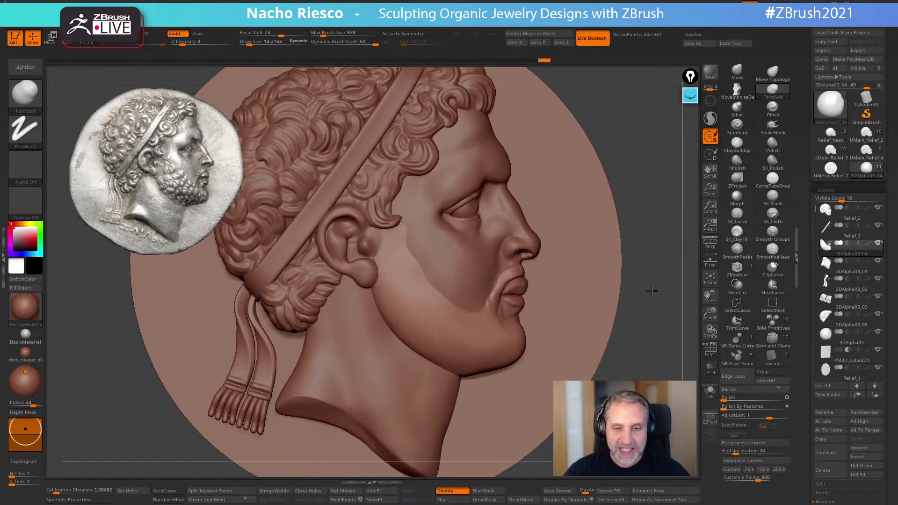
left_click(710, 260)
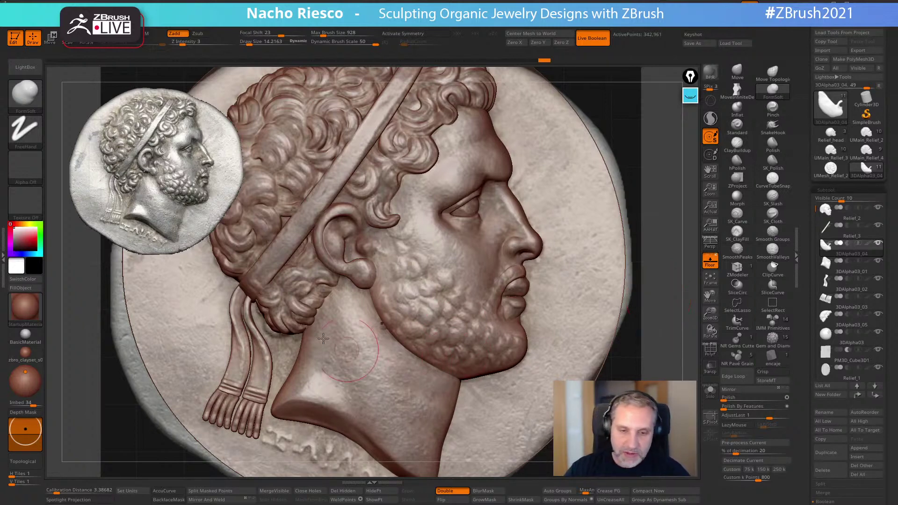
Sculpt the first beard curl on the cheek beside the earlobe using ClayBuildup with draw size 2.85854
left_click(738, 142)
key("s")
left_click_drag(425, 313, 427, 312)
right_click_drag(429, 319, 430, 328, "alt")
key("s")
left_click_drag(416, 282, 403, 244)
Set the floor image's E Enhance Opacity to 0.3794 and build up beard locks on the sideburn and below the earlobe
left_click(4, 258)
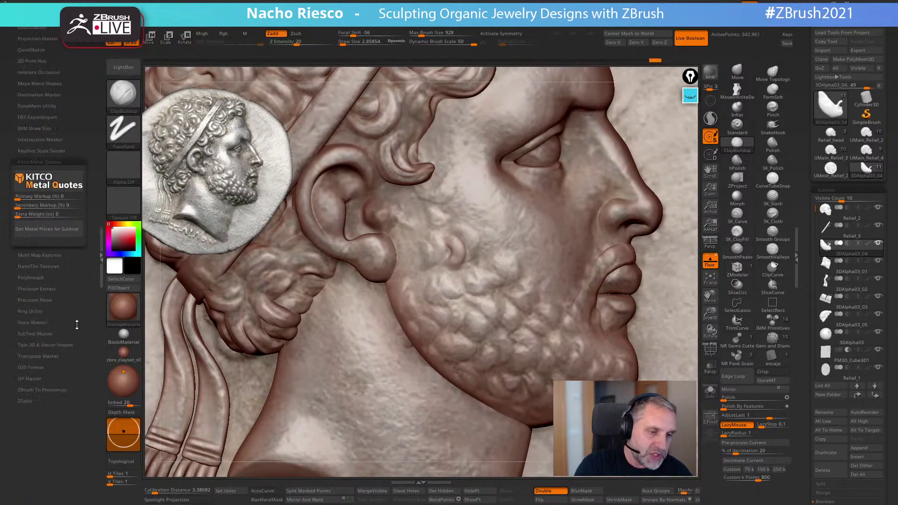
mouse_move(88, 123)
left_mouse_down()
mouse_move(87, 365)
mouse_move(34, 369)
mouse_move(42, 369)
left_mouse_up()
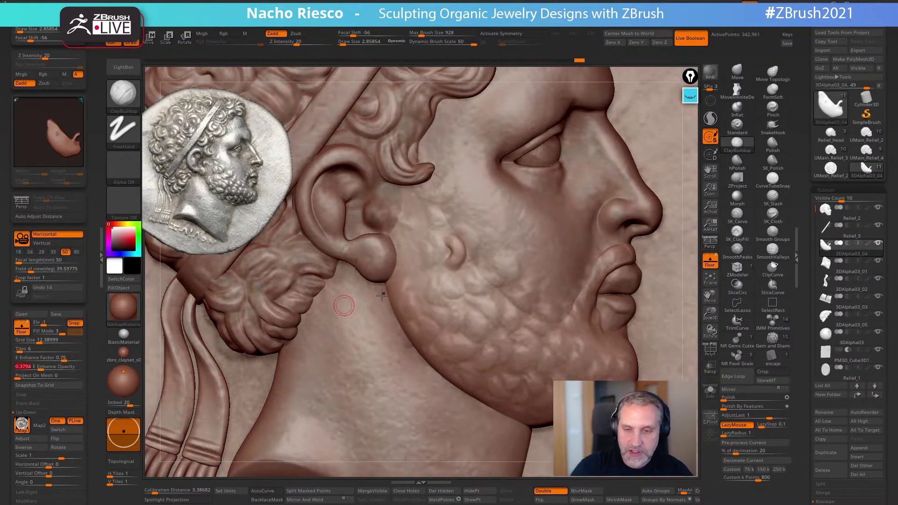
key("s")
mouse_move(457, 270)
left_mouse_down()
mouse_move(443, 305)
mouse_move(429, 295)
mouse_move(423, 255)
mouse_move(437, 236)
mouse_move(420, 257)
mouse_move(445, 224)
mouse_move(427, 209)
mouse_move(437, 211)
mouse_move(445, 236)
mouse_move(415, 212)
left_mouse_up()
key("s")
mouse_move(436, 316)
left_mouse_down()
mouse_move(441, 329)
mouse_move(430, 338)
left_mouse_up()
mouse_move(413, 304)
left_mouse_down()
mouse_move(427, 330)
mouse_move(422, 346)
left_mouse_up()
left_click_drag(401, 279, 416, 333)
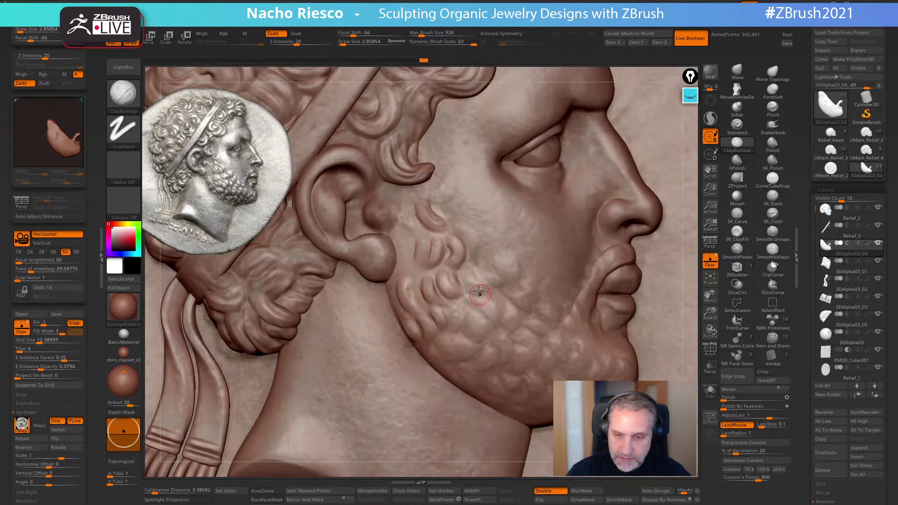
Continue the rows of beard curls across the cheek and down toward the jawline, following the coin image
left_click_drag(473, 264, 473, 288)
left_click_drag(469, 233, 493, 308)
right_click_drag(544, 318, 542, 333, "ctrl")
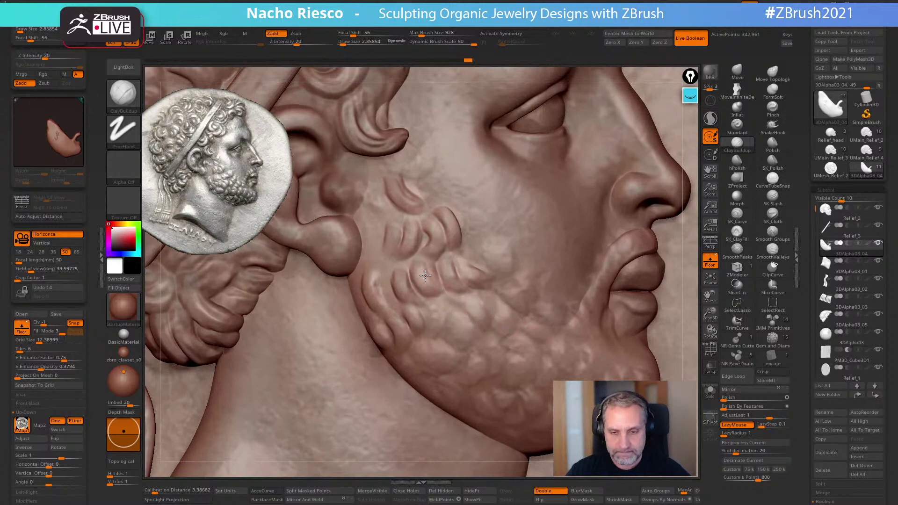
mouse_move(431, 303)
left_mouse_down()
mouse_move(457, 321)
mouse_move(449, 302)
mouse_move(478, 317)
left_mouse_up()
mouse_move(449, 358)
left_mouse_down()
mouse_move(419, 343)
mouse_move(436, 369)
mouse_move(431, 386)
left_mouse_up()
Add larger rounded curls over the middle of the beard with draw sizes 4.30407 and 3.52968
key("s")
left_click_drag(500, 314, 497, 314)
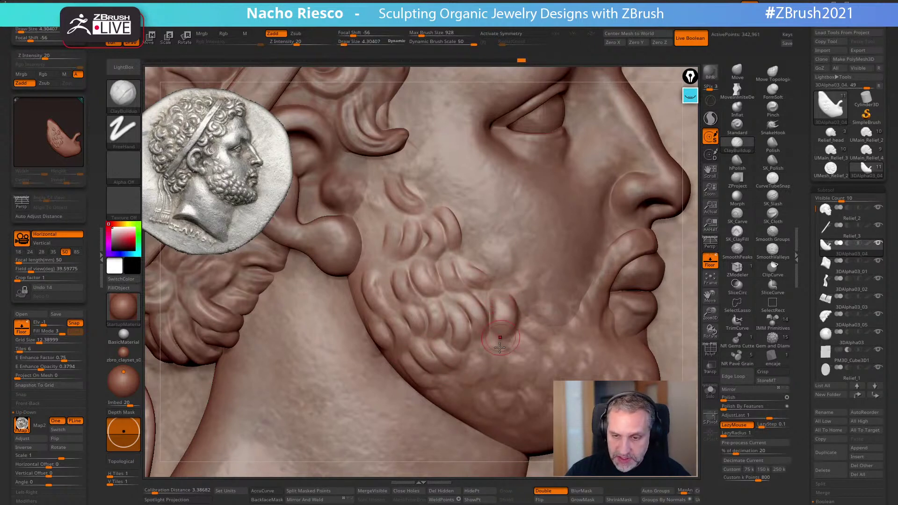
mouse_move(495, 356)
left_mouse_down()
mouse_move(473, 367)
mouse_move(478, 341)
mouse_move(510, 375)
mouse_move(540, 323)
mouse_move(493, 266)
left_mouse_up()
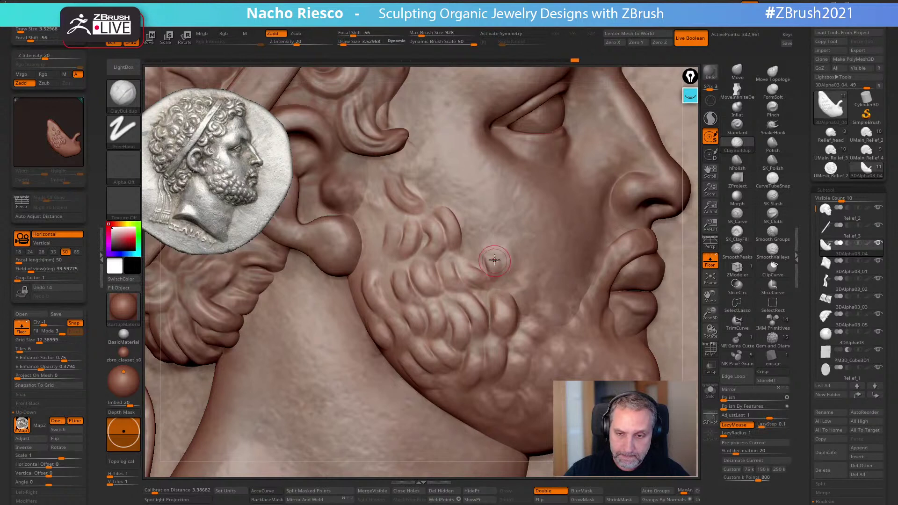
mouse_move(507, 391)
left_mouse_down()
mouse_move(530, 348)
mouse_move(528, 323)
mouse_move(554, 314)
left_mouse_up()
Refine the beard's lower edge along the jawline with fine strokes at draw size 1.82601
key("s")
key("s")
left_click_drag(452, 386, 449, 408)
right_click_drag(501, 323, 424, 356)
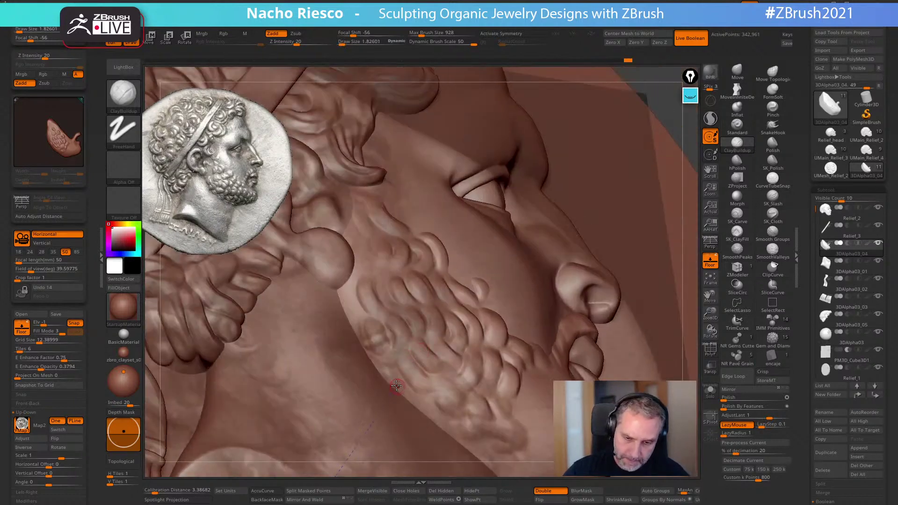
left_click_drag(344, 289, 350, 302)
left_click_drag(440, 418, 444, 422)
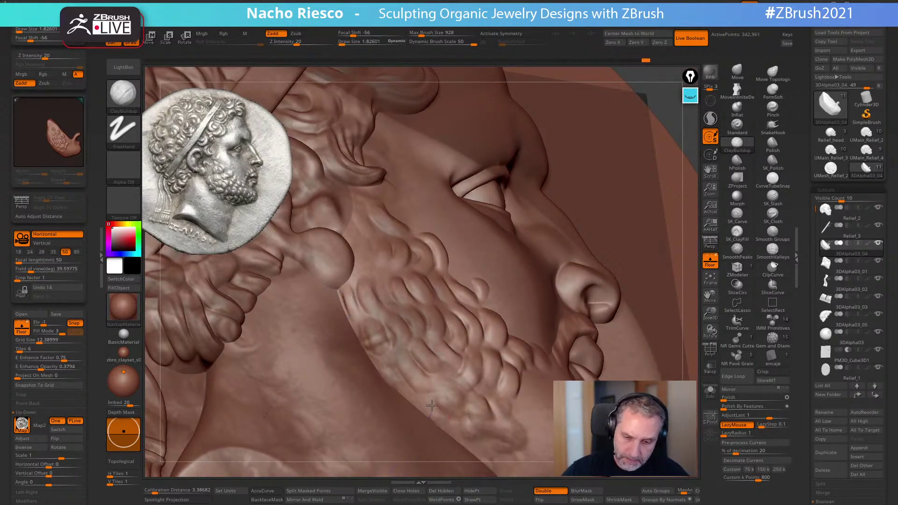
right_click_drag(459, 385, 545, 377)
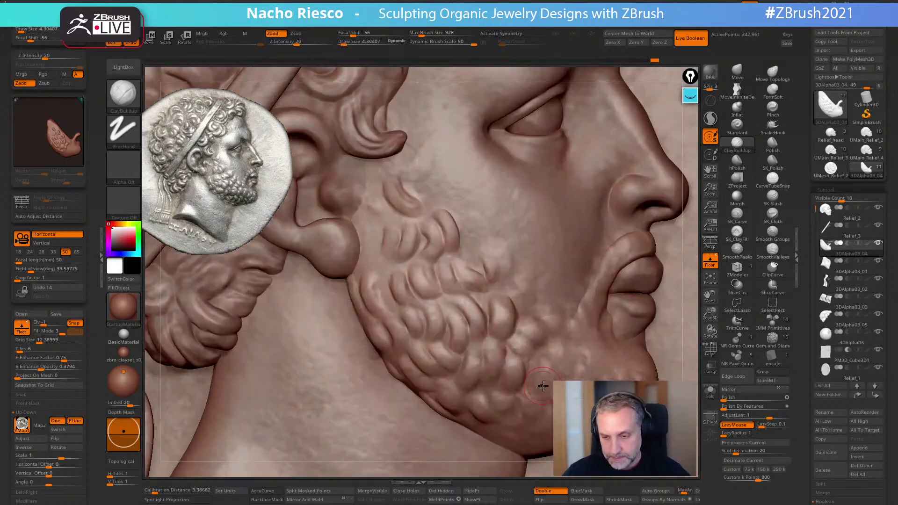
Extend the curls along the jaw toward the mouth, then sculpt the moustache strands above the lip with draw size 2.29065
left_click_drag(533, 416, 529, 396)
left_click_drag(517, 432, 514, 417)
mouse_move(561, 344)
left_mouse_down()
mouse_move(559, 361)
mouse_move(585, 350)
left_mouse_up()
key("bracketleft")
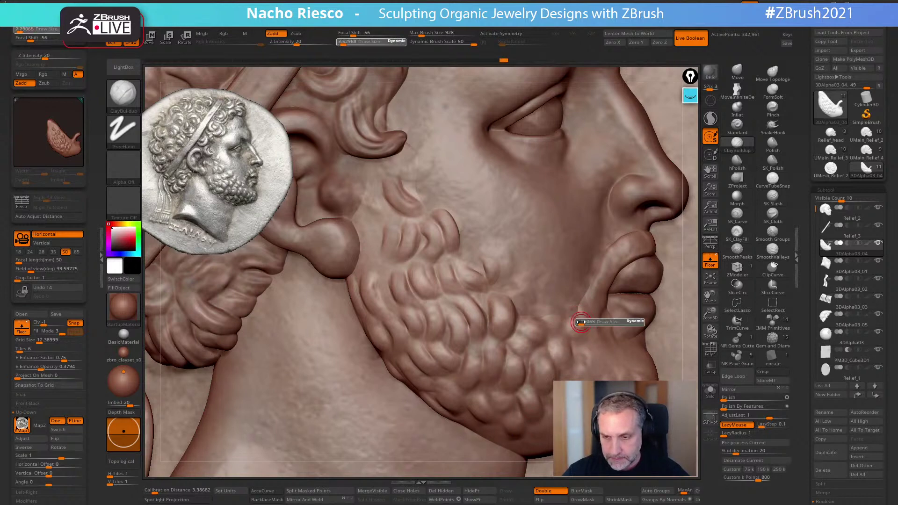
mouse_move(600, 276)
left_mouse_down()
mouse_move(639, 243)
mouse_move(652, 245)
left_mouse_up()
right_click_drag(657, 267, 600, 216, "alt")
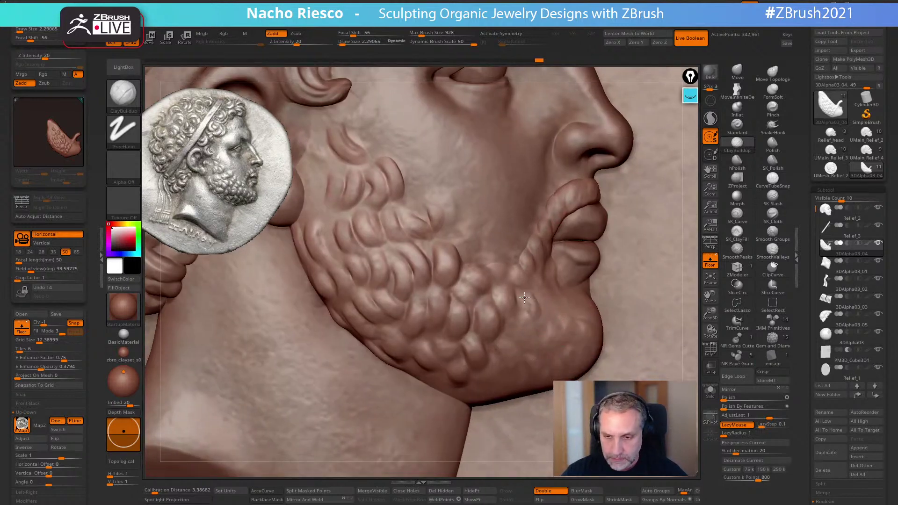
Cover the front jaw and chin with small curls, undo three strokes, and build up curls along the beard's upper edge
mouse_move(521, 331)
left_mouse_down()
mouse_move(520, 322)
mouse_move(502, 347)
left_mouse_up()
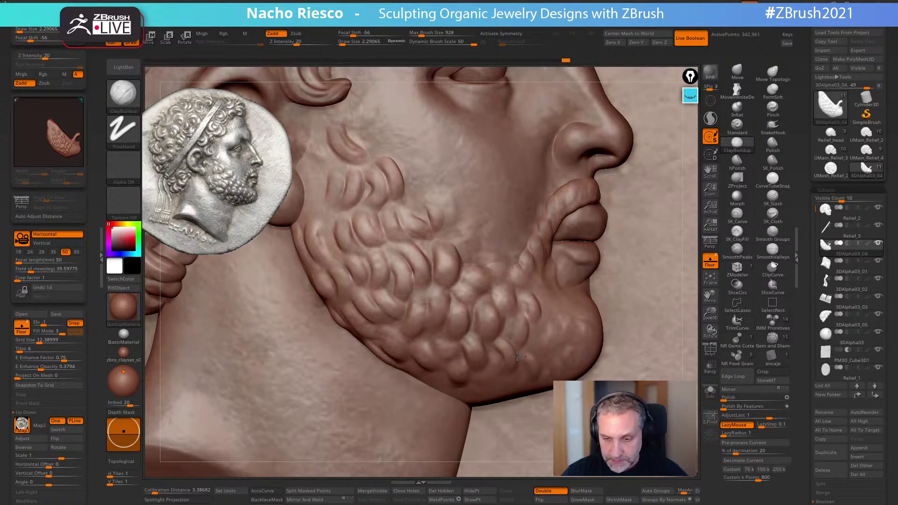
mouse_move(508, 385)
left_mouse_down()
mouse_move(479, 380)
mouse_move(499, 356)
left_mouse_up()
mouse_move(554, 345)
left_mouse_down()
mouse_move(547, 325)
mouse_move(571, 328)
mouse_move(576, 286)
mouse_move(567, 270)
mouse_move(543, 294)
left_mouse_up()
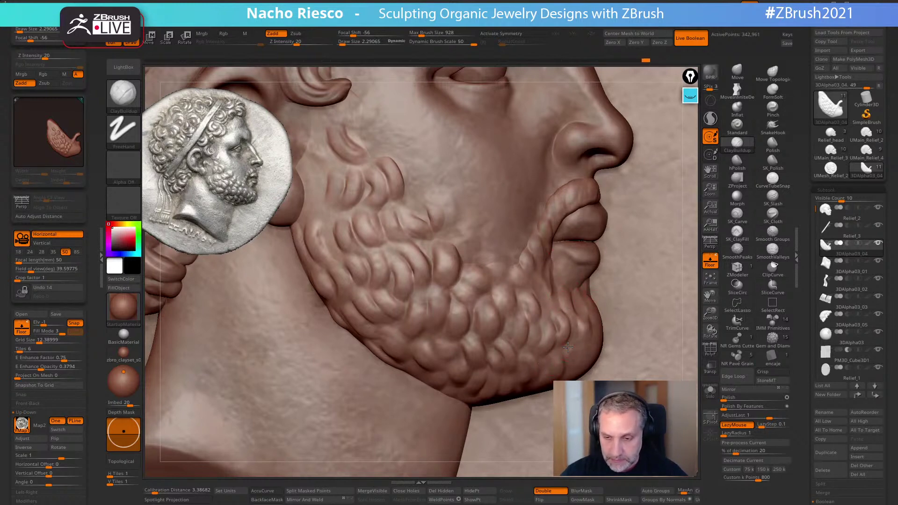
mouse_move(586, 402)
left_mouse_down()
mouse_move(573, 381)
mouse_move(526, 394)
mouse_move(545, 394)
mouse_move(542, 401)
left_mouse_up()
key("ctrl+z")
key("ctrl+z")
key("ctrl+z")
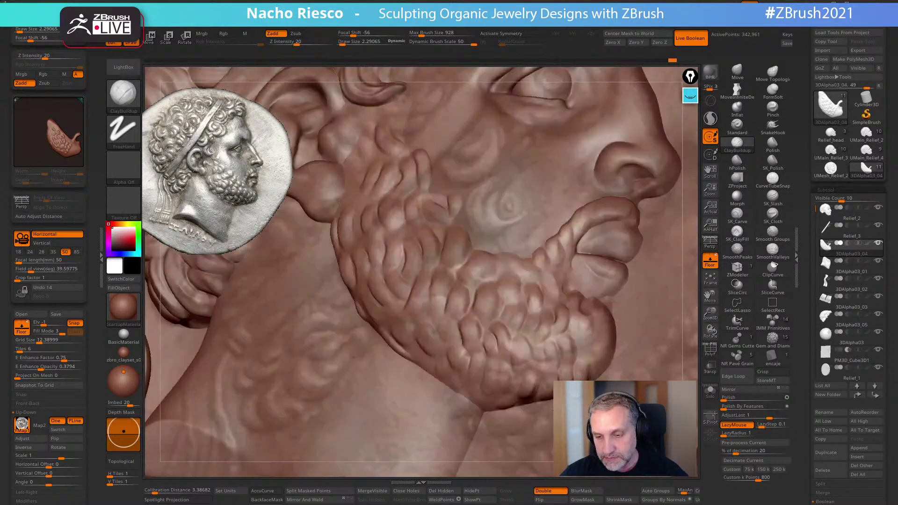
mouse_move(595, 366)
left_mouse_down()
mouse_move(604, 330)
mouse_move(606, 351)
mouse_move(612, 329)
mouse_move(609, 311)
left_mouse_up()
left_click_drag(608, 311, 607, 302)
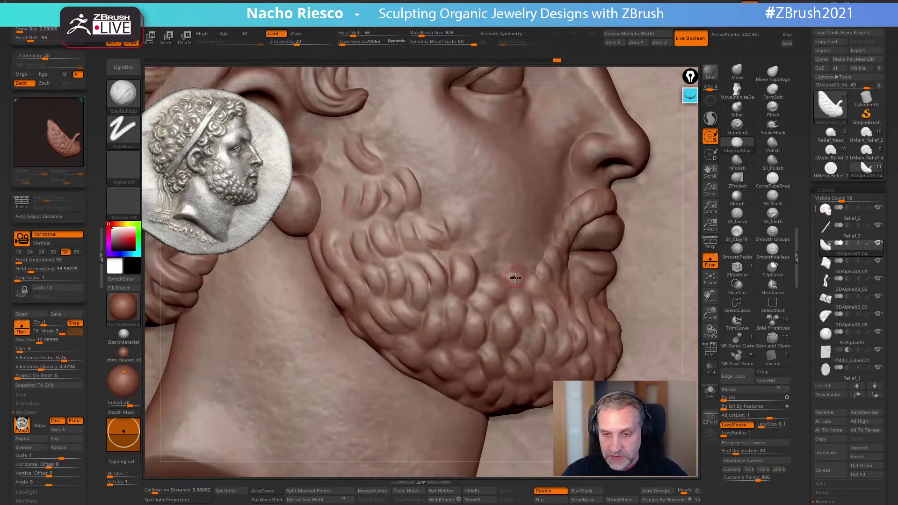
mouse_move(510, 273)
left_mouse_down()
mouse_move(517, 283)
mouse_move(501, 268)
mouse_move(522, 306)
mouse_move(515, 323)
mouse_move(497, 282)
mouse_move(510, 318)
mouse_move(473, 293)
left_mouse_up()
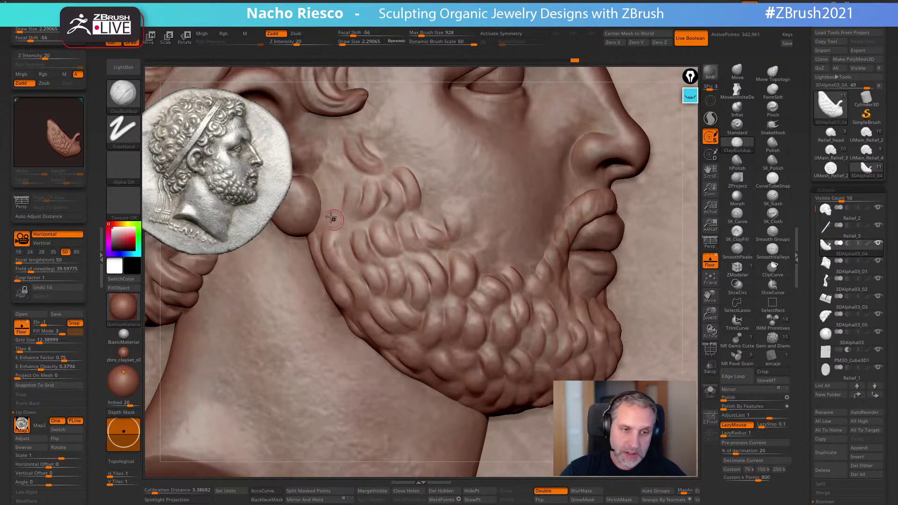
Carve and build up the sideburn locks in front of the ear, then add a curl at the beard's cheek edge
key("]")
mouse_move(333, 197)
left_mouse_down("alt")
mouse_move(329, 213)
mouse_move(334, 180)
left_mouse_up("alt")
right_click_drag(347, 237, 395, 311, "alt")
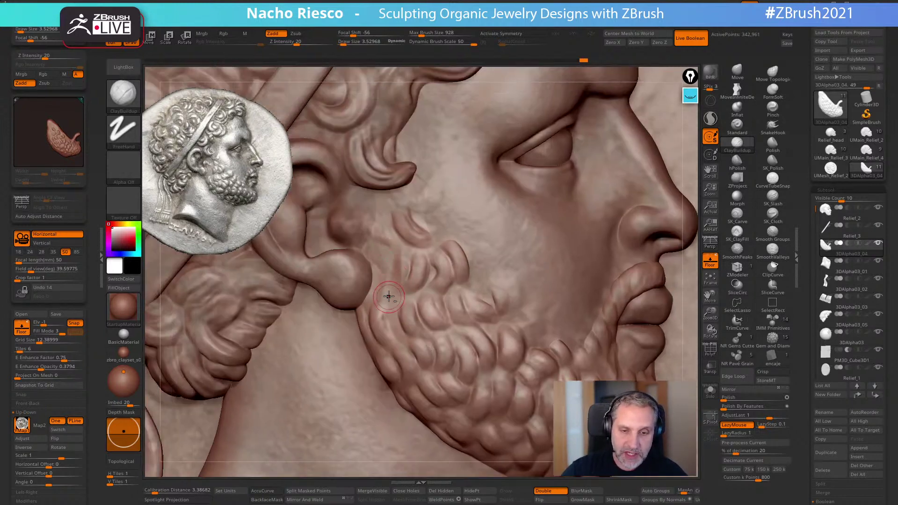
mouse_move(379, 208)
left_mouse_down("alt")
mouse_move(409, 187)
mouse_move(435, 215)
left_mouse_up("alt")
key("[")
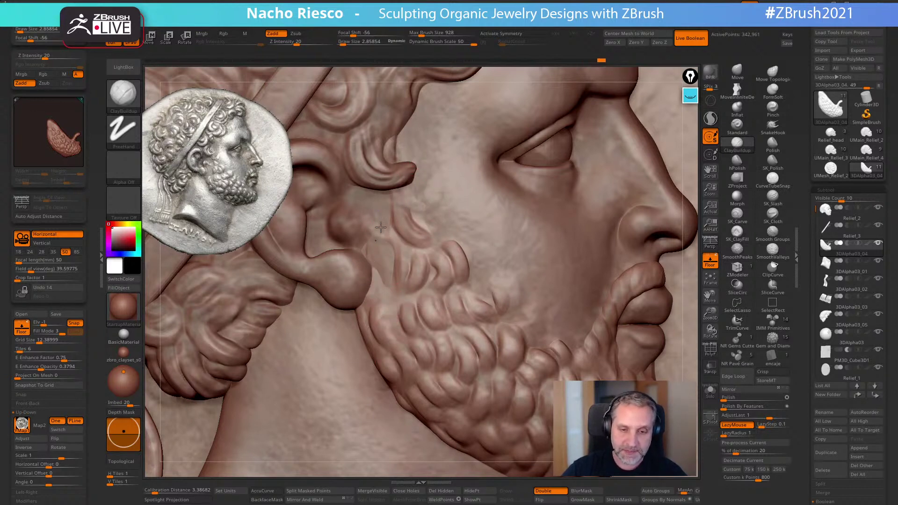
mouse_move(369, 245)
left_mouse_down()
mouse_move(375, 281)
mouse_move(384, 233)
left_mouse_up()
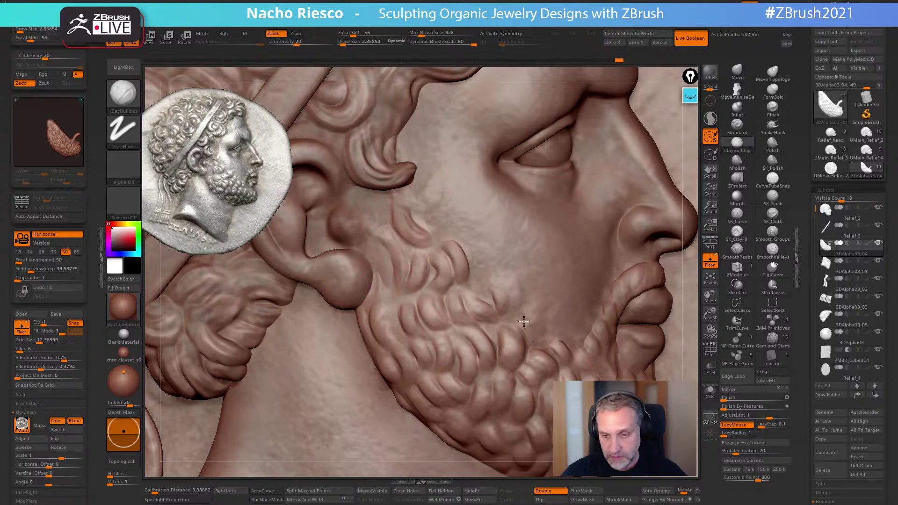
left_click_drag(526, 331, 530, 317)
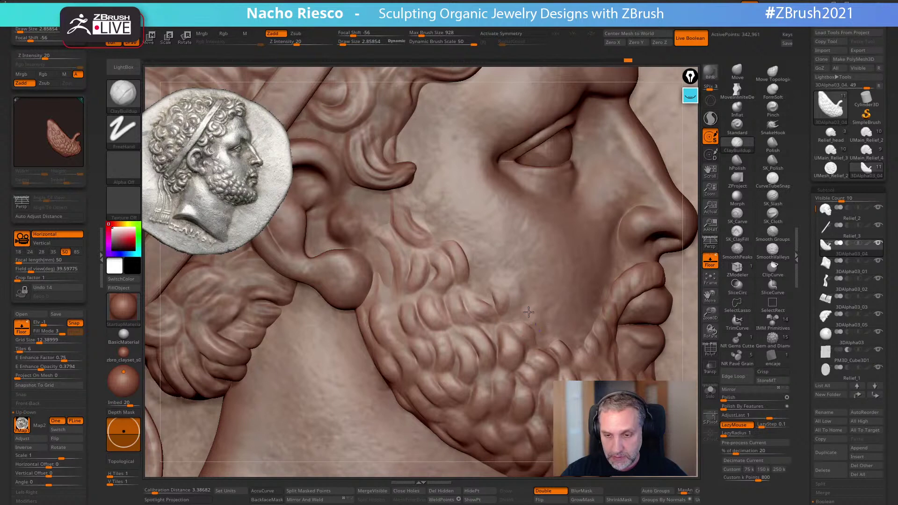
Reshape the beard's upper cheek edge and the moustache beside the mouth with the Move brush, using draw sizes 15.91997 and 14.2163
left_click(737, 72)
key("s")
left_click_drag(519, 317, 507, 298)
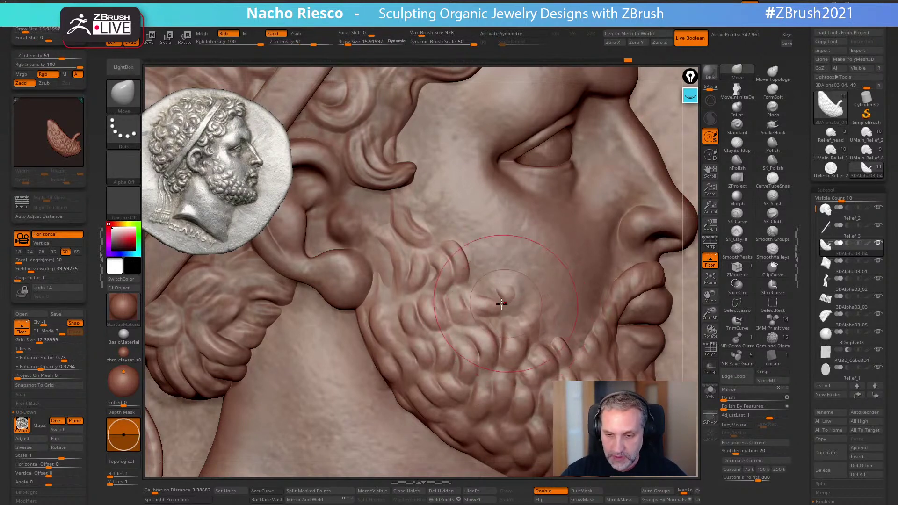
right_click_drag(544, 350, 501, 306, "alt")
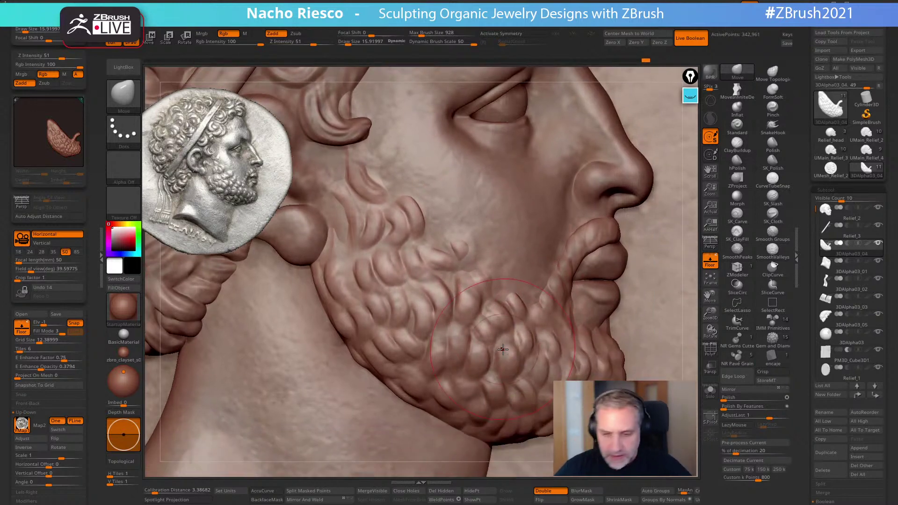
key("s")
left_click_drag(550, 289, 546, 288)
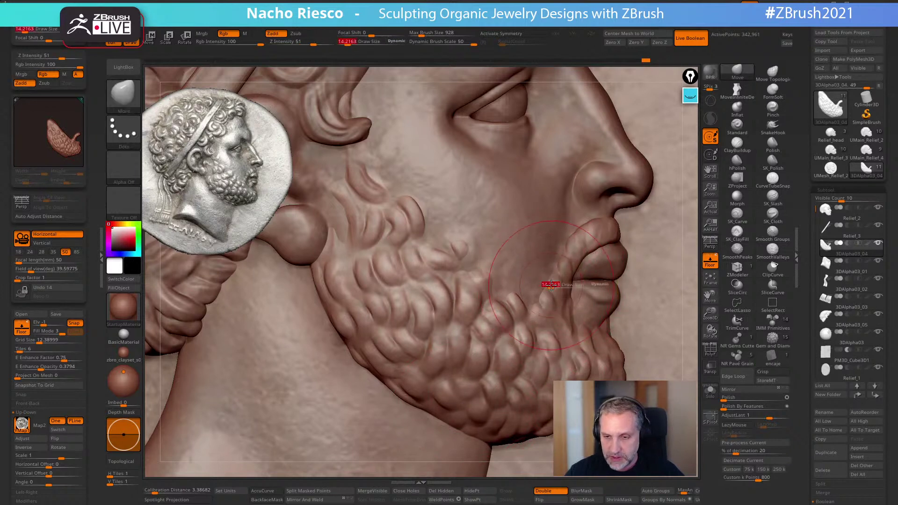
left_click_drag(566, 258, 563, 249)
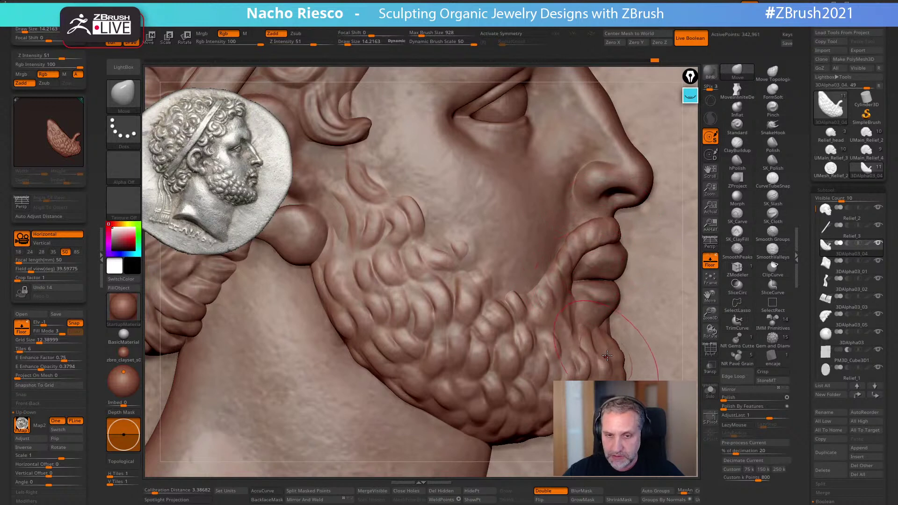
Build up curls along the beard's rear edge below the earlobe with ClayBuildup at draw size 2.85854, and hide the overlaid floor reference
left_click(737, 143)
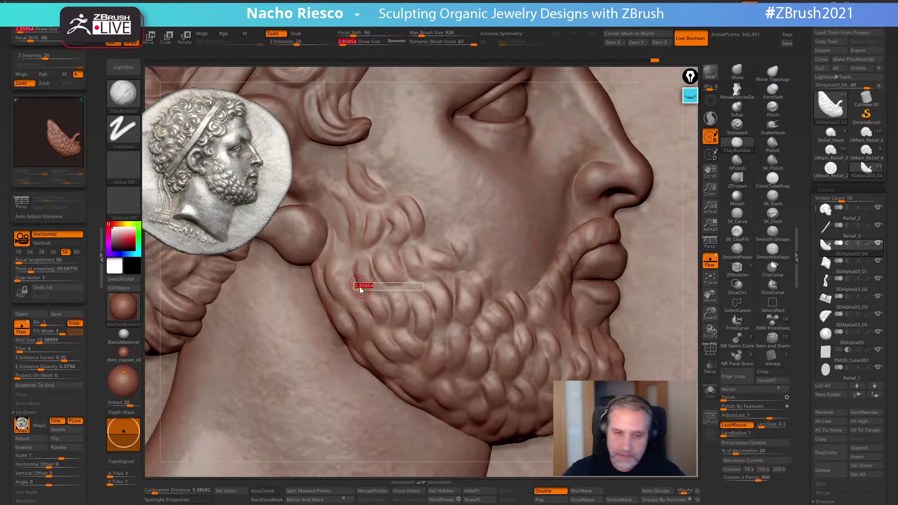
left_click_drag(360, 286, 349, 284)
mouse_move(348, 245)
left_mouse_down()
mouse_move(365, 253)
mouse_move(369, 278)
mouse_move(393, 281)
mouse_move(421, 323)
mouse_move(408, 341)
mouse_move(412, 356)
mouse_move(385, 360)
left_mouse_up()
left_click(710, 261)
right_click_drag(559, 252, 558, 228, "alt")
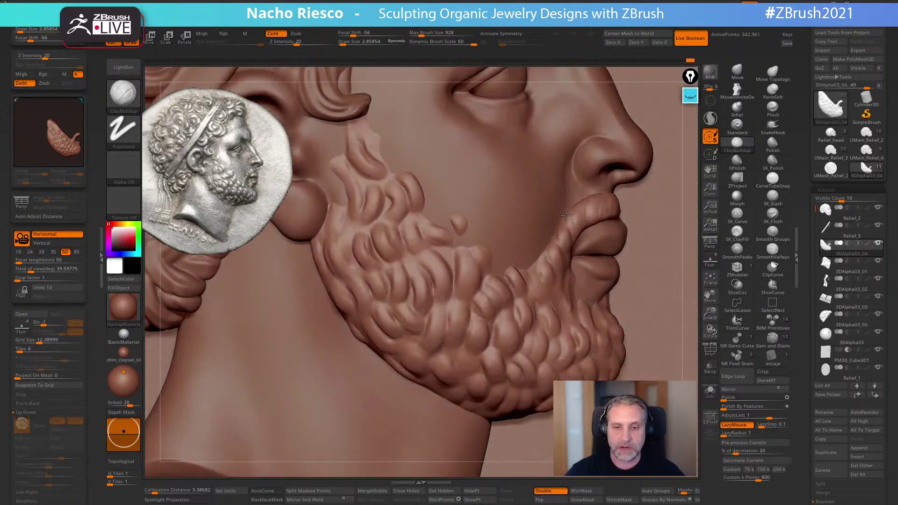
key("f")
right_click_drag(498, 300, 497, 332, "ctrl")
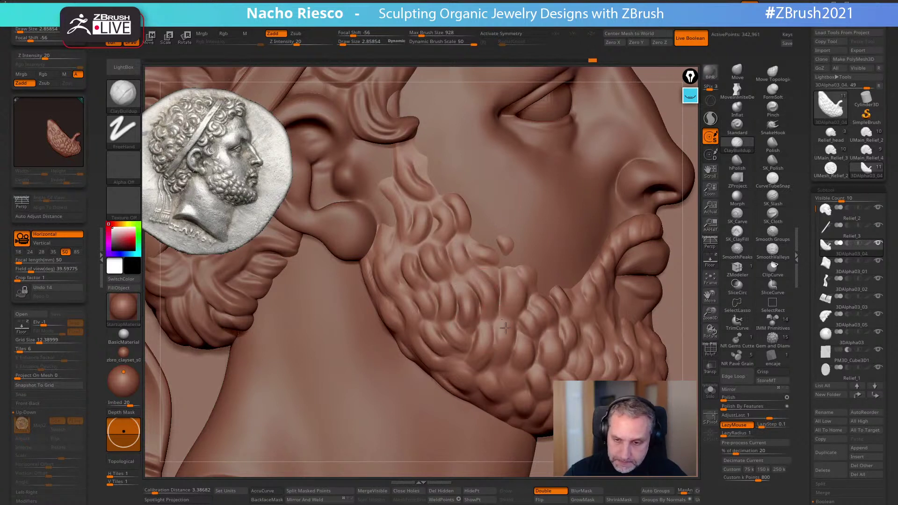
Add curl strokes along the lower jawline, up the beard's rear edge and into the sideburn
left_click_drag(457, 364, 465, 372)
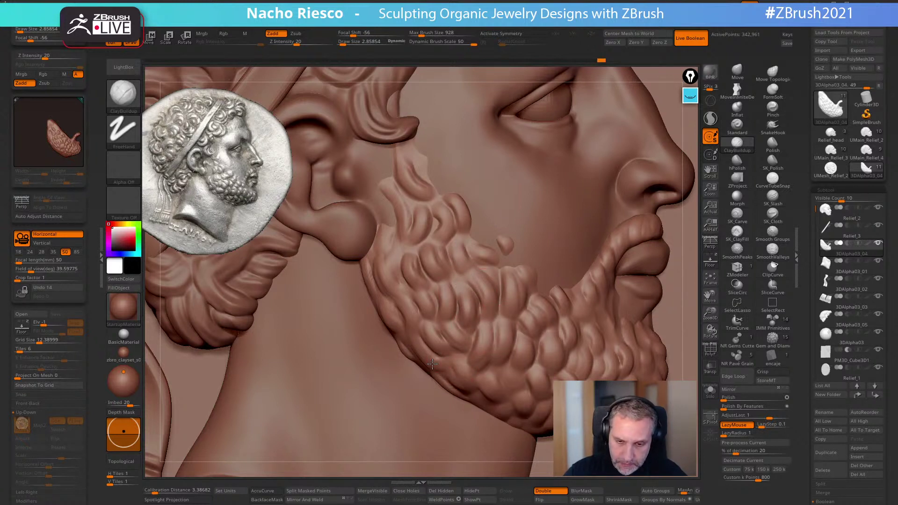
mouse_move(409, 313)
left_mouse_down()
mouse_move(376, 255)
mouse_move(370, 259)
left_mouse_up()
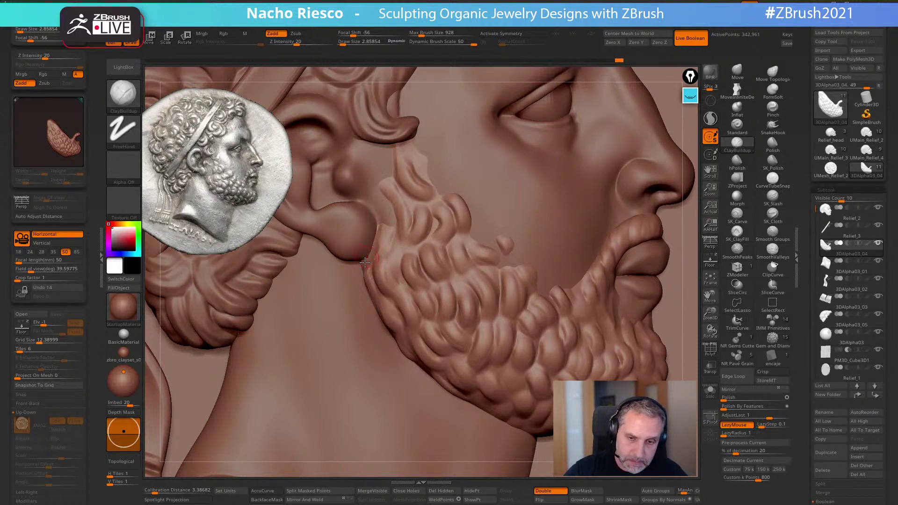
left_click_drag(372, 250, 388, 224)
left_click_drag(424, 193, 449, 210)
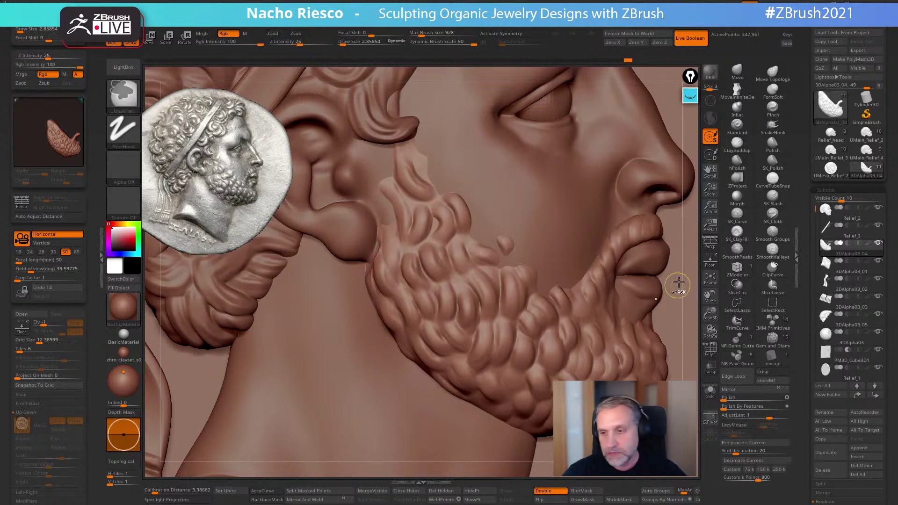
Isolate the beard subtool and open its DynaMesh settings
left_click(710, 391)
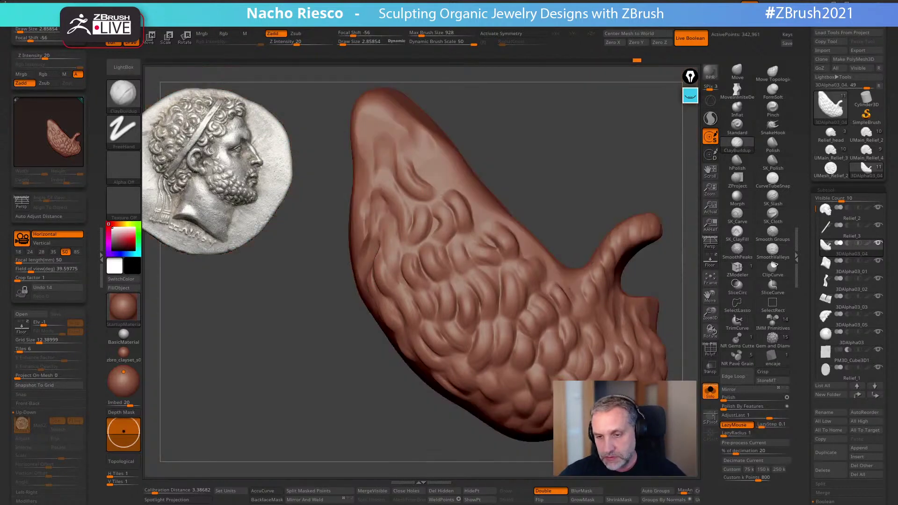
left_click_drag(676, 287, 689, 311)
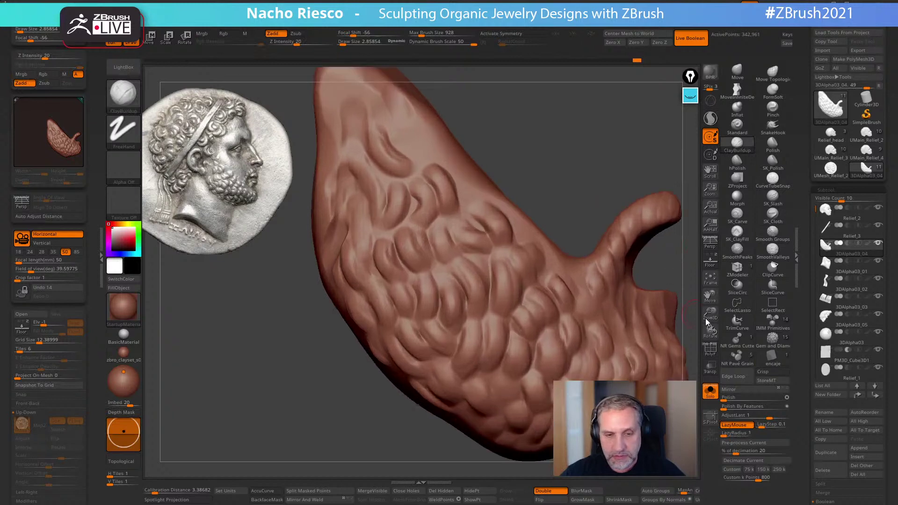
scroll(804, 394, "down", 8)
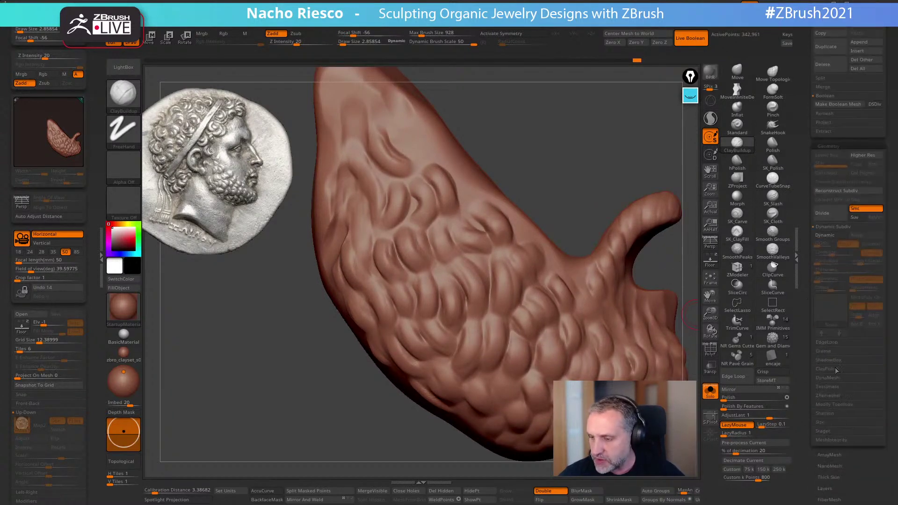
left_click(828, 378)
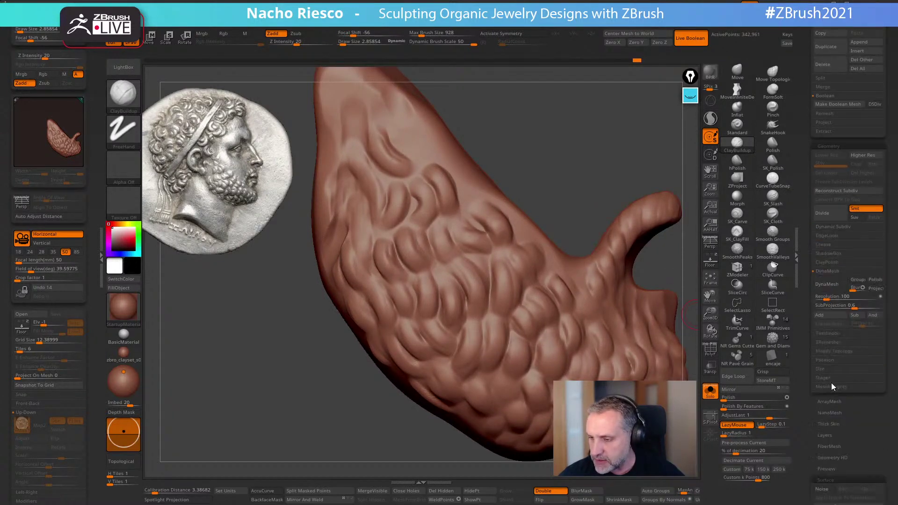
Try remeshing the beard with DynaMesh at resolution 100, compare it with the original mesh, and undo the remesh
left_click(830, 287)
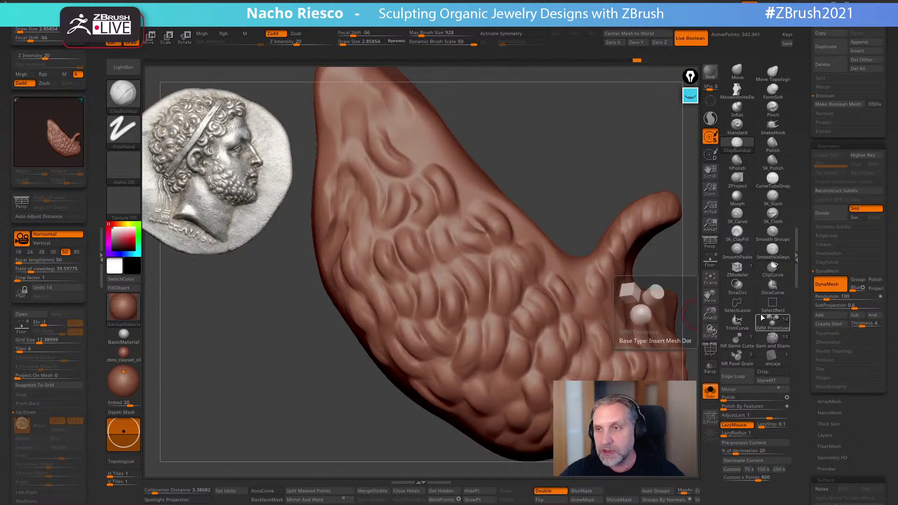
left_click(101, 257)
left_click_drag(543, 158, 491, 165, "alt")
left_click_drag(661, 342, 693, 340, "alt")
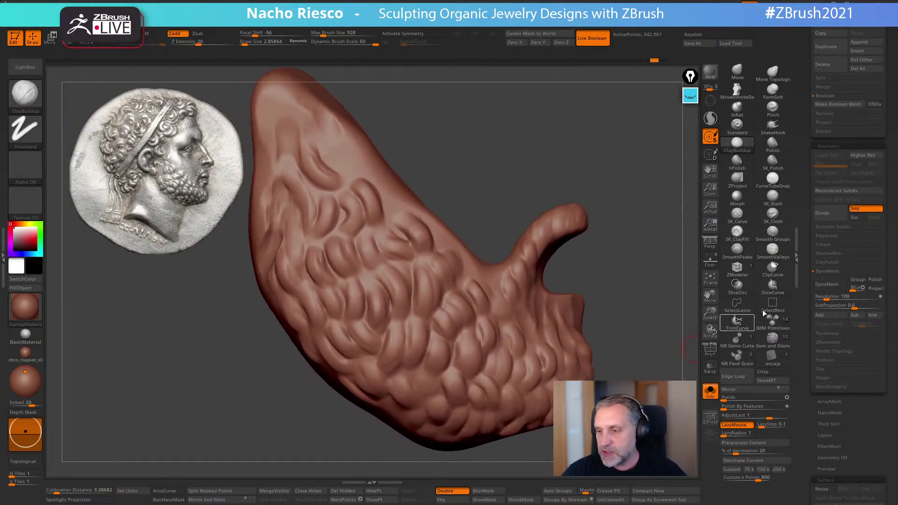
left_click(827, 284)
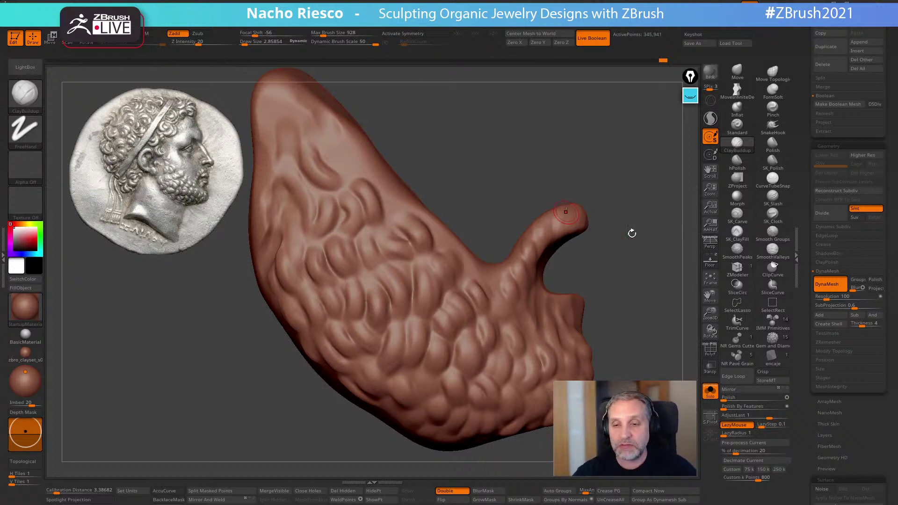
mouse_move(628, 270)
left_mouse_down()
mouse_move(624, 248)
mouse_move(611, 286)
mouse_move(590, 289)
left_mouse_up()
key("ctrl+z")
left_click_drag(537, 134, 538, 112, "alt")
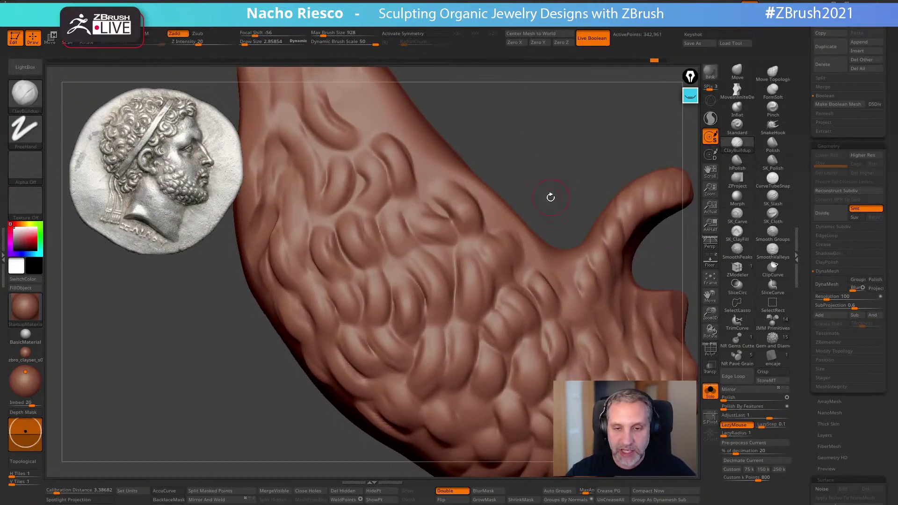
key("ctrl+shift+z")
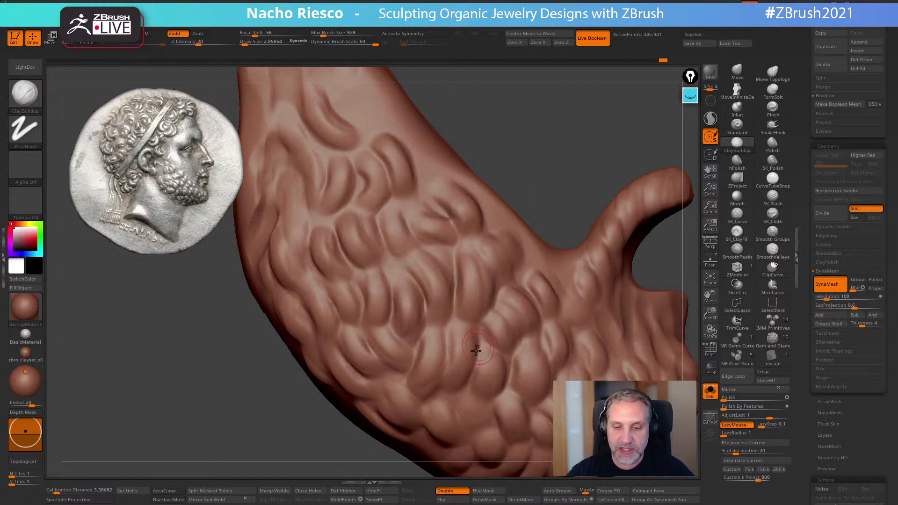
key("ctrl+z")
left_click_drag(570, 197, 501, 197)
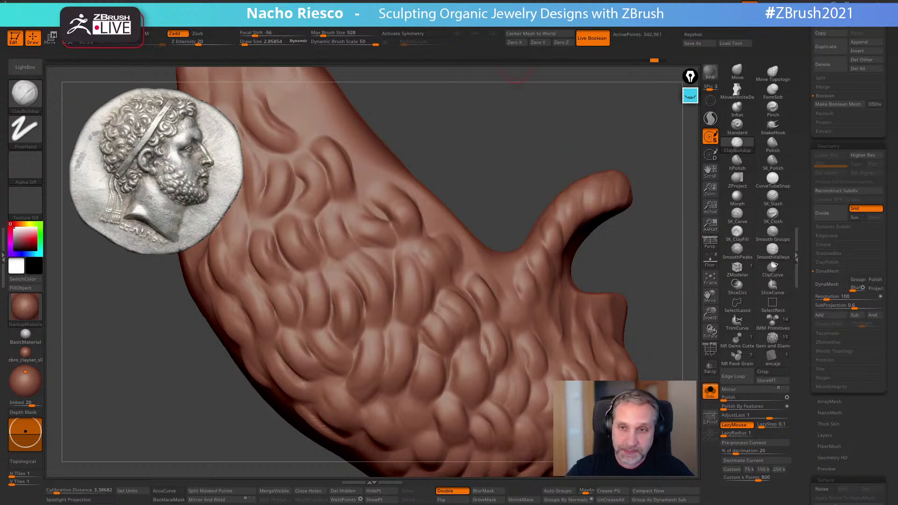
Remesh the beard at DynaMesh resolution 169 using the DynaMesh Utility plugin
mouse_move(520, 27)
left_click(556, 177)
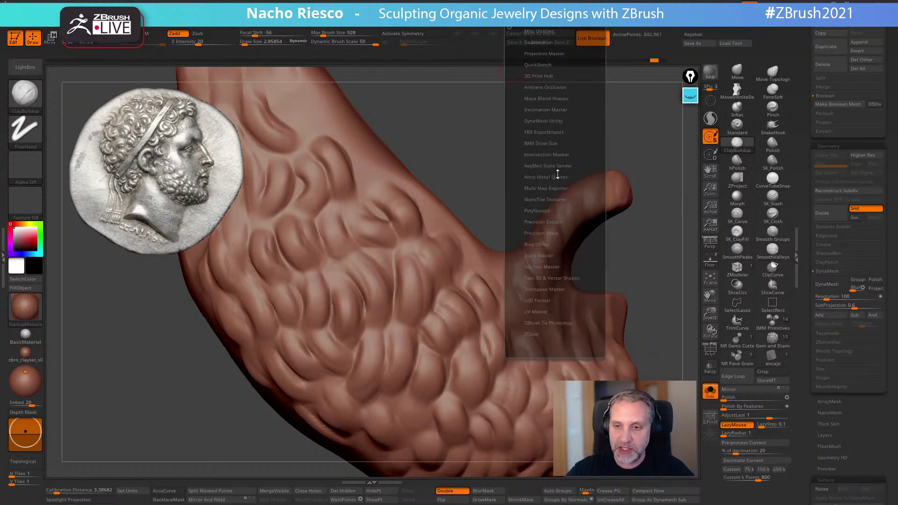
left_click(548, 120)
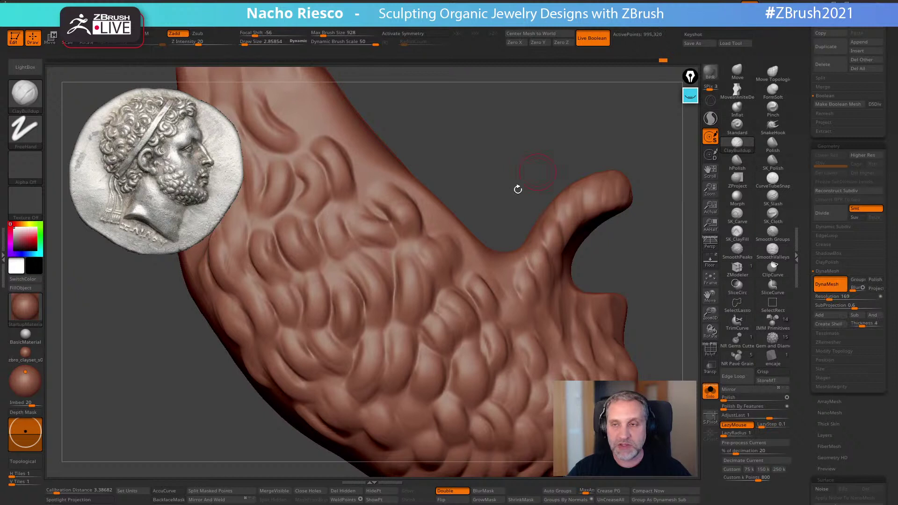
Sculpt extra curl strokes in the middle of the isolated beard and along its upper cheek edge
left_click_drag(510, 146, 528, 144, "alt")
key("s")
mouse_move(363, 270)
left_mouse_down()
mouse_move(352, 267)
mouse_move(365, 284)
left_mouse_up()
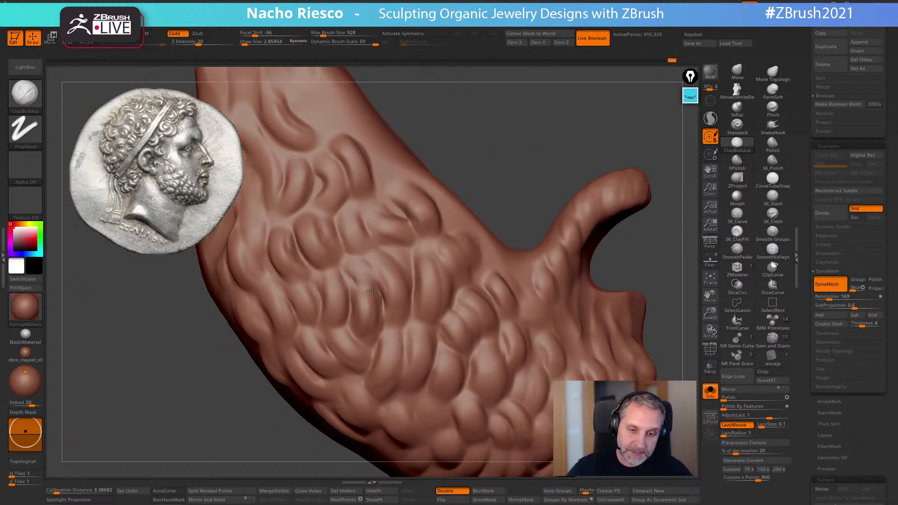
left_click_drag(384, 170, 391, 180)
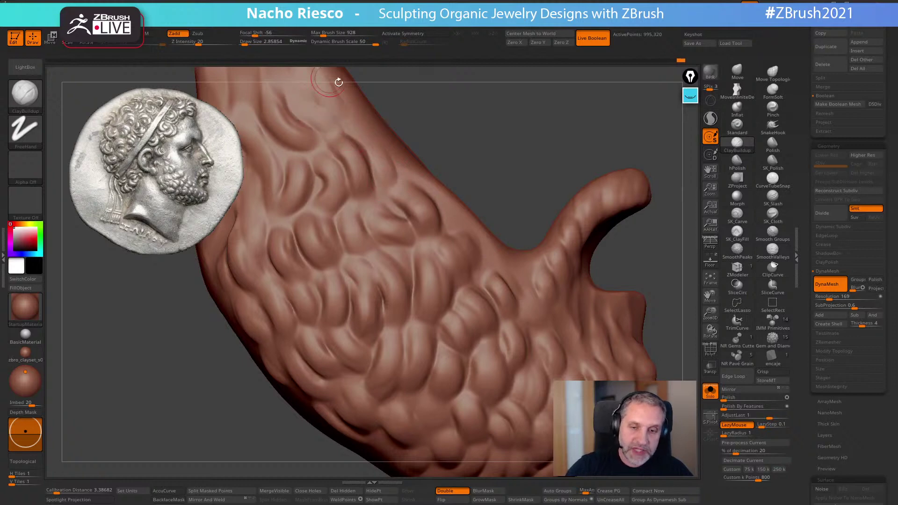
left_click_drag(327, 77, 478, 68)
left_click_drag(610, 362, 468, 318, "alt")
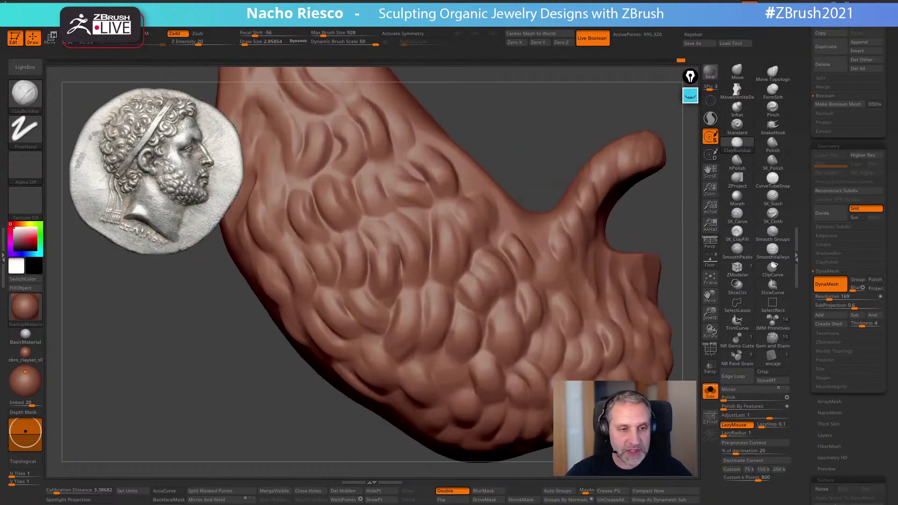
Define the curls across the middle and front of the isolated beard, and show the whole relief again
mouse_move(415, 304)
left_mouse_down()
mouse_move(402, 342)
mouse_move(418, 333)
left_mouse_up()
left_click_drag(459, 309, 439, 361)
left_click_drag(468, 281, 487, 322)
left_click_drag(450, 227, 449, 267)
left_click_drag(485, 202, 506, 237)
left_click(710, 391)
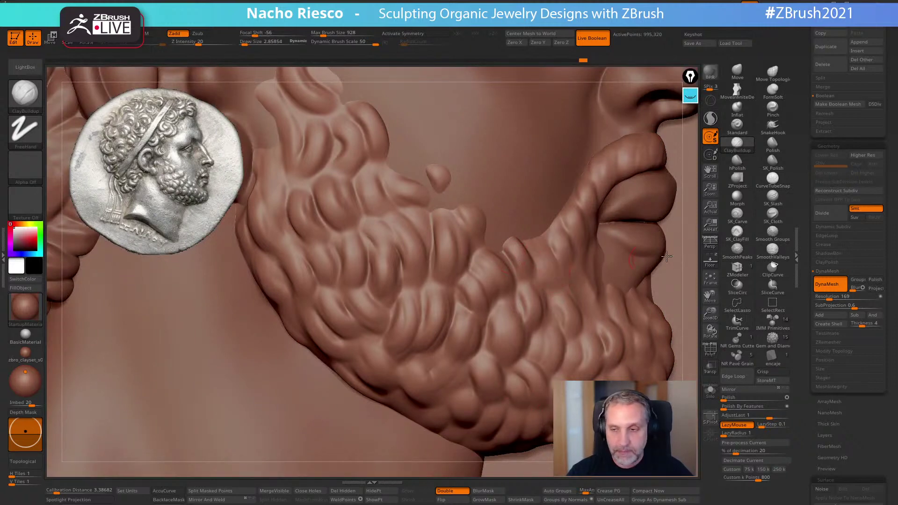
Show the floor reference, build up a curl at the beard's cheek edge with draw size 2.29065, and hide the reference again
left_click(711, 263)
key("s")
mouse_move(454, 200)
left_mouse_down()
mouse_move(441, 169)
mouse_move(423, 195)
mouse_move(410, 185)
left_mouse_up()
key("s")
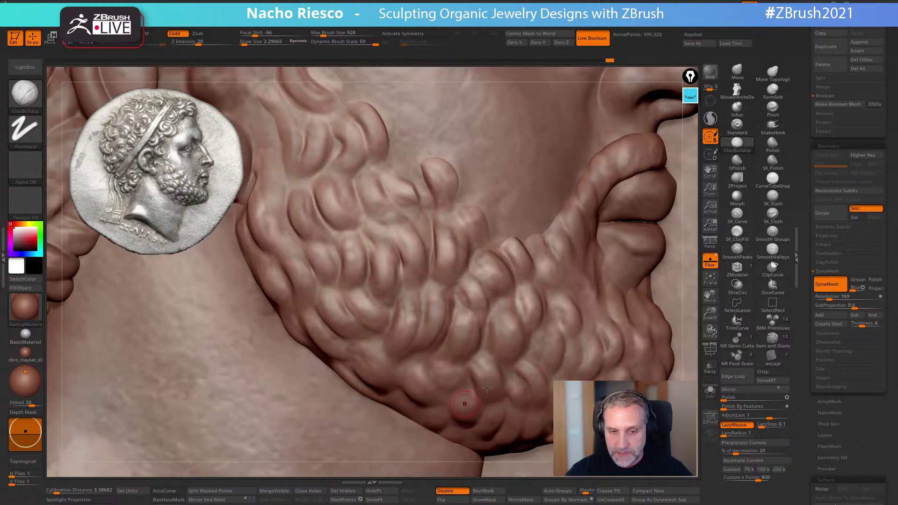
left_click(710, 261)
left_click_drag(485, 264, 489, 316, "alt")
Soften the beard curls with SmoothPeaks at draw size 8.43417
key("shift")
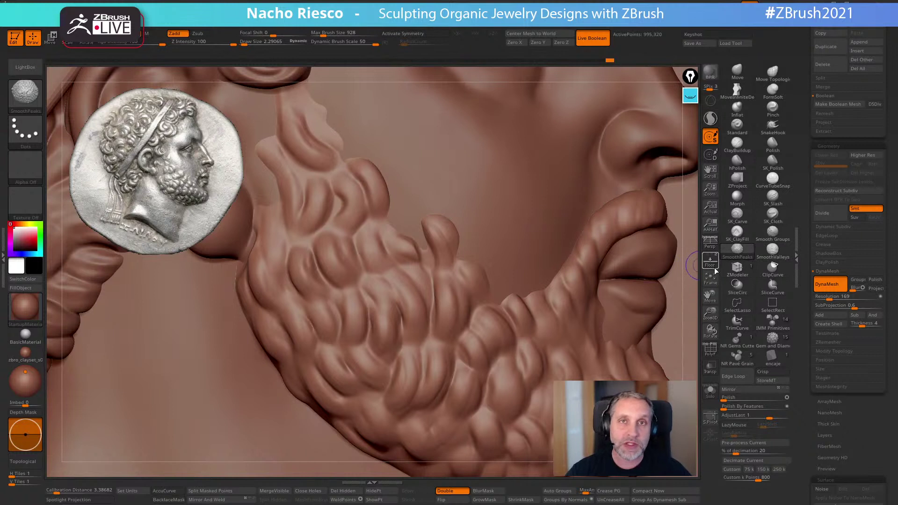
key("s")
left_click_drag(443, 273, 448, 273)
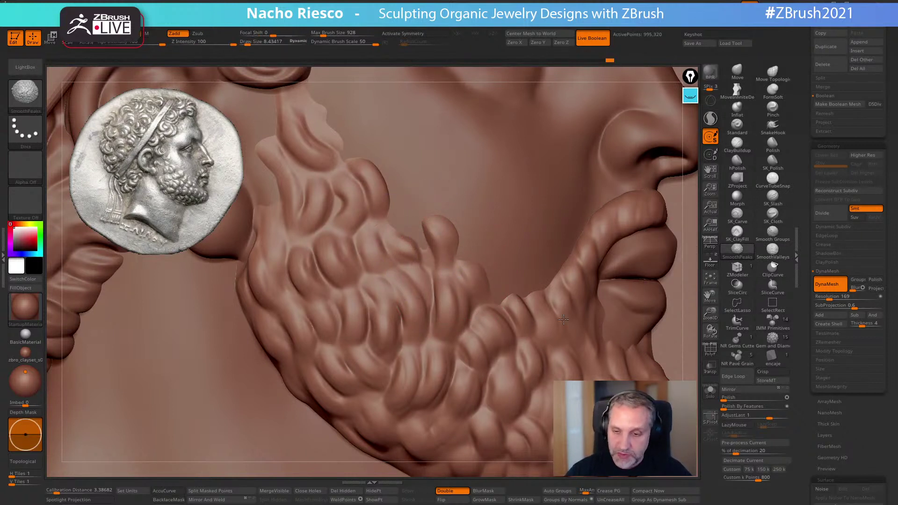
left_click_drag(681, 299, 653, 251)
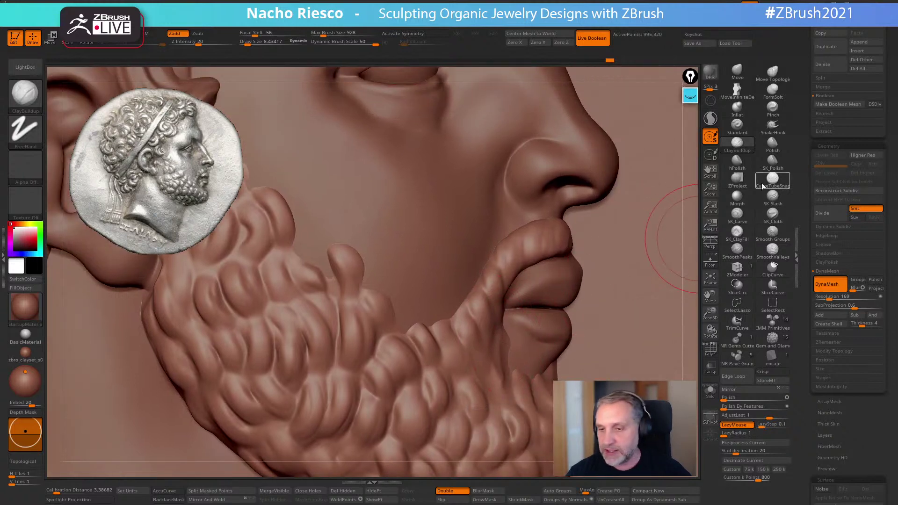
Cut strand grooves into the moustache above the lip and mouth corner with SK_Slash, using LazyMouse at a LazyRadius of 20
left_click(773, 196)
left_click_drag(519, 226, 525, 276)
left_click_drag(545, 217, 547, 271)
left_click(737, 434)
left_click_drag(732, 435, 730, 435)
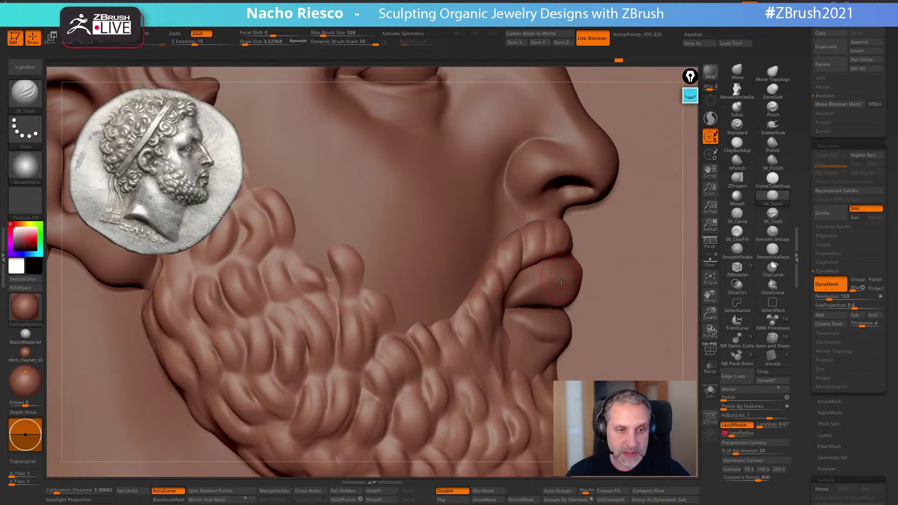
mouse_move(497, 248)
left_mouse_down()
mouse_move(510, 304)
mouse_move(495, 320)
left_mouse_up()
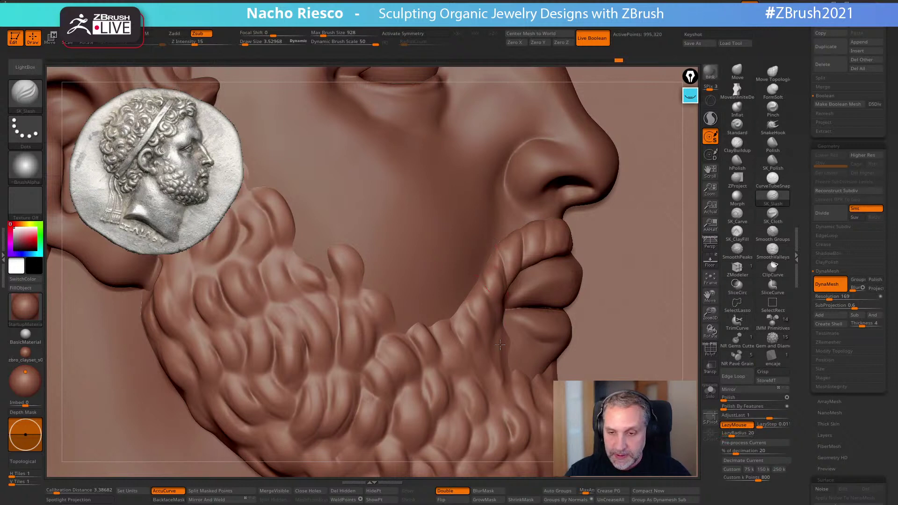
left_click_drag(550, 212, 551, 253)
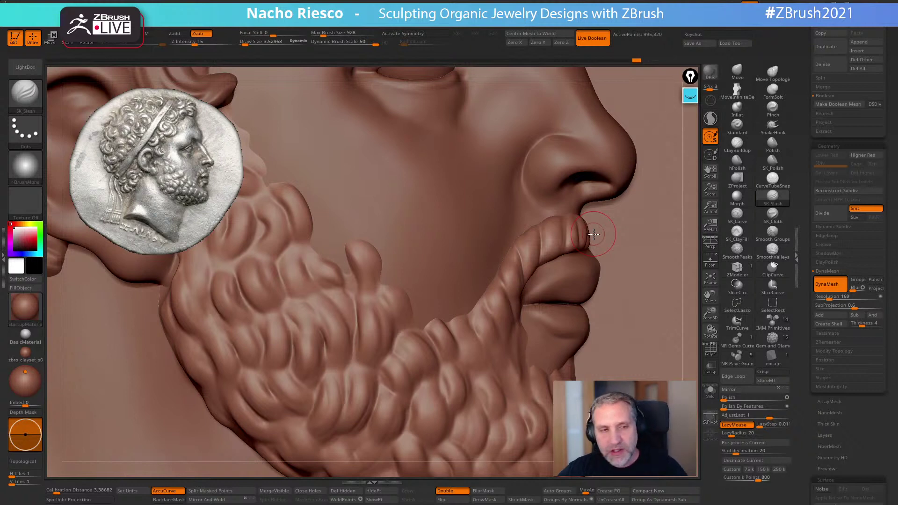
Select the ContrastDelta brush and set its draw size to 21.65047
left_click(32, 94)
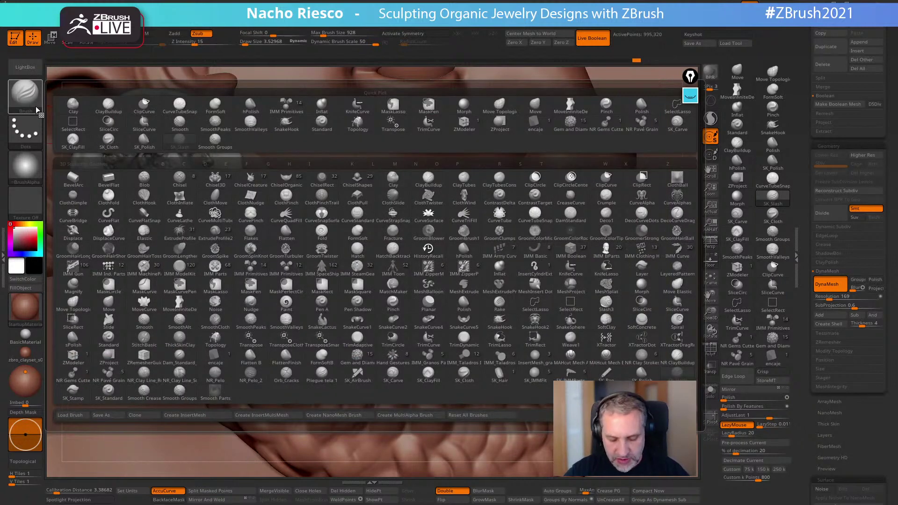
key("c")
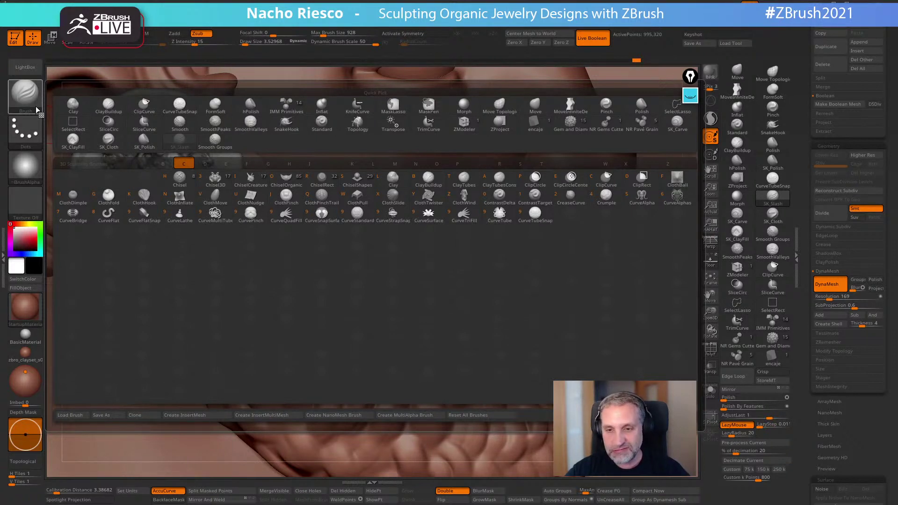
left_click(501, 197)
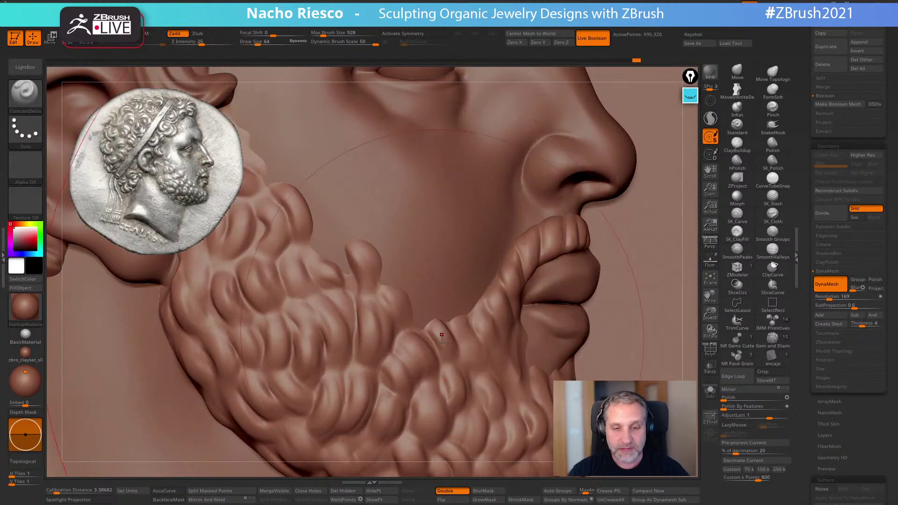
key("s")
left_click_drag(448, 368, 442, 368)
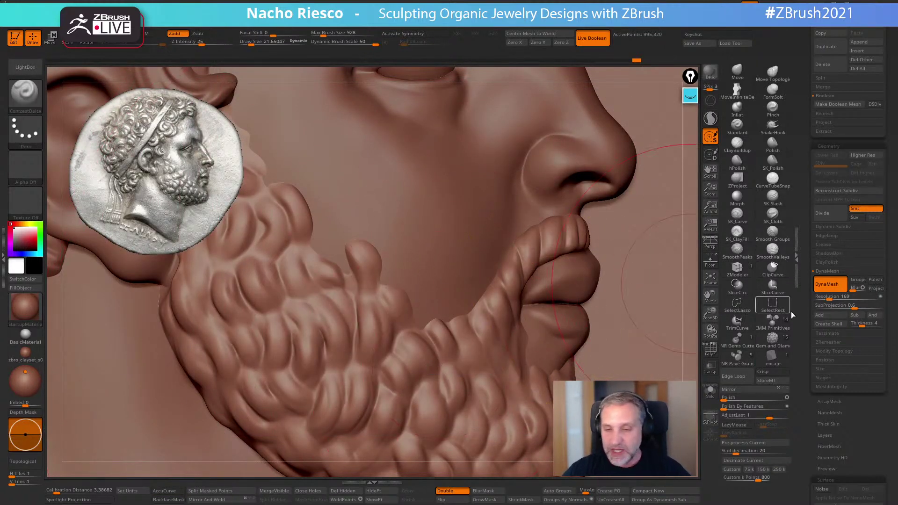
Sharpen the beard curls by applying the Contrast deformation at 33 to the whole beard
scroll(814, 296, "down", 5)
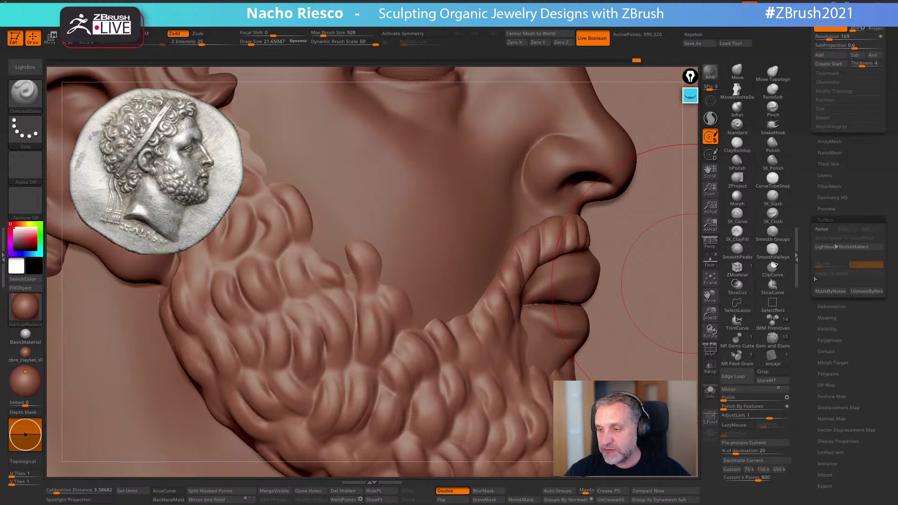
left_click(831, 306)
scroll(830, 318, "down", 3)
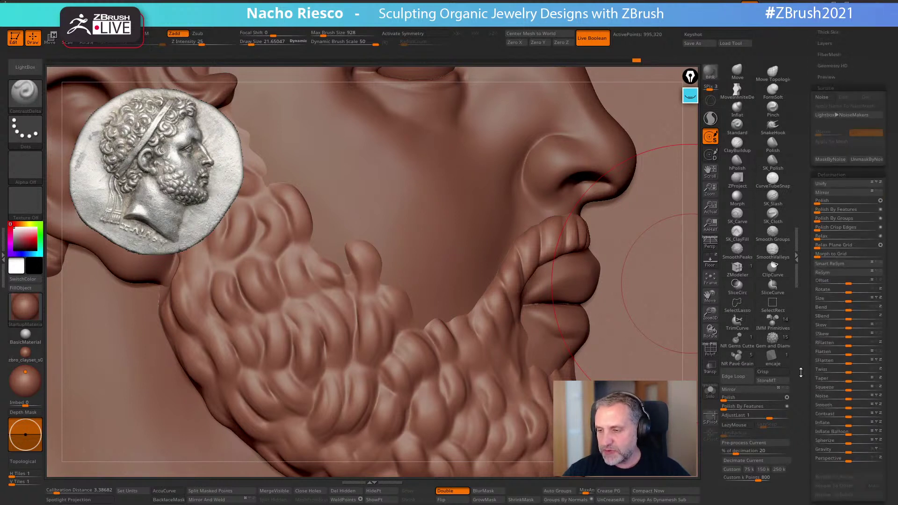
left_click_drag(848, 383, 857, 384)
left_click_drag(696, 364, 650, 307, "alt")
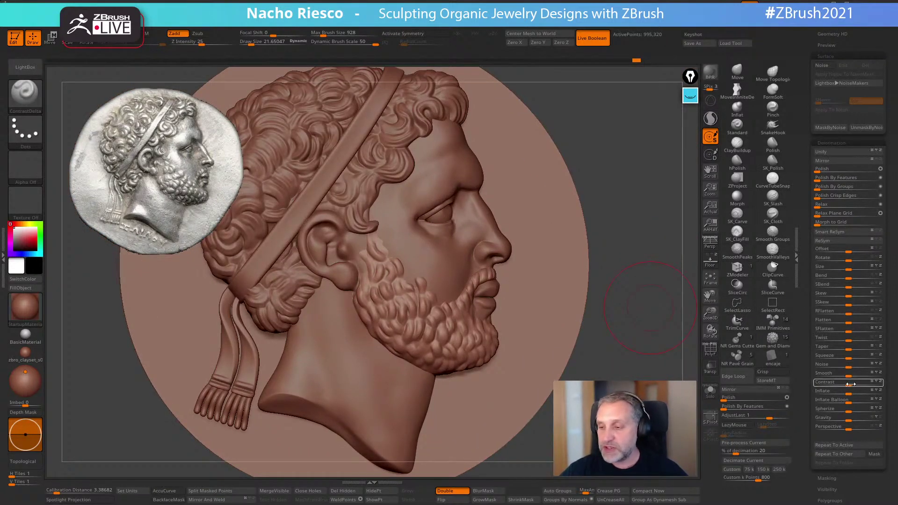
left_click_drag(851, 384, 864, 384)
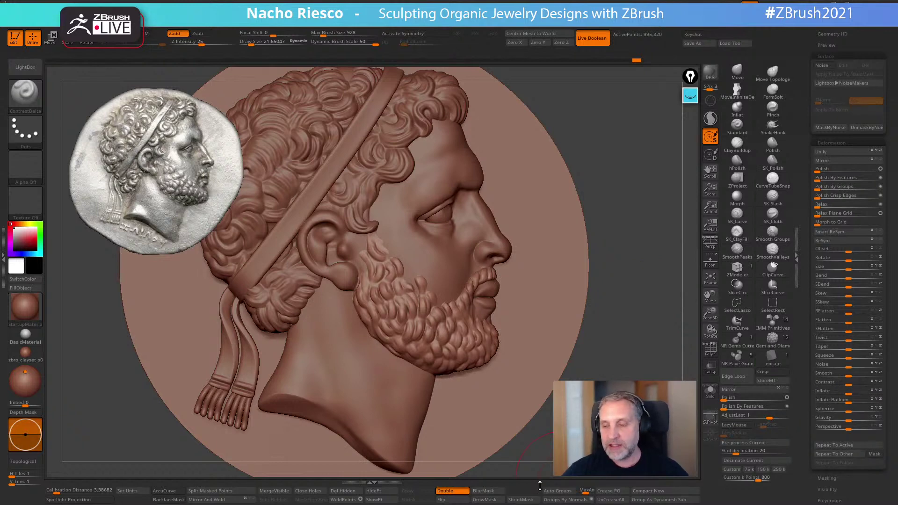
left_click_drag(655, 337, 580, 337)
mouse_move(580, 337)
right_mouse_down("shift")
mouse_move(632, 338)
mouse_move(640, 292)
mouse_move(648, 347)
right_mouse_up("shift")
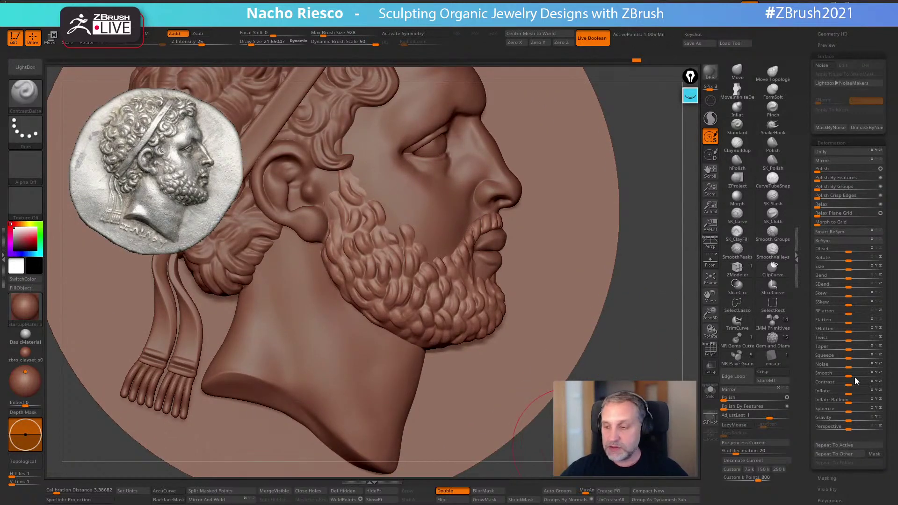
left_click_drag(849, 385, 860, 385)
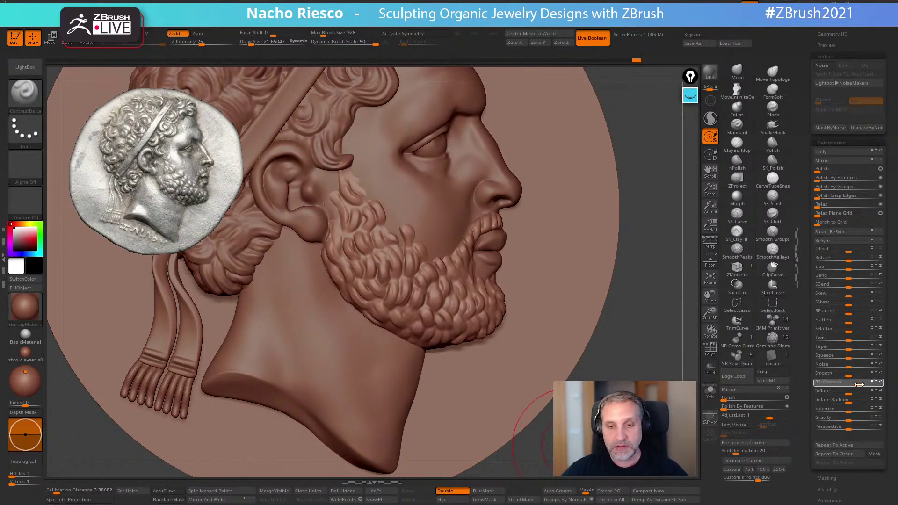
key("Return")
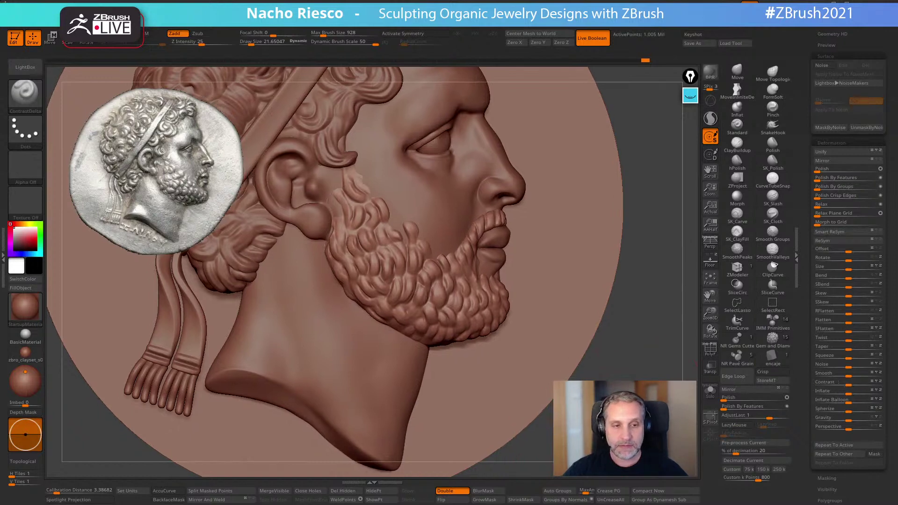
Choose the Move brush, turn on BackfaceMask, and set the draw size to 11.11873 for the jaw curls
right_click_drag(618, 154, 649, 131, "ctrl")
left_click(737, 71)
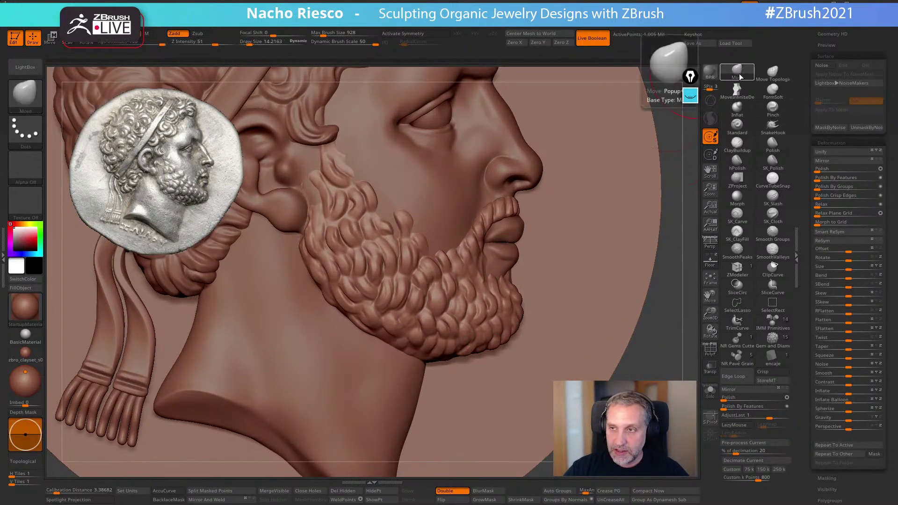
left_click(170, 500)
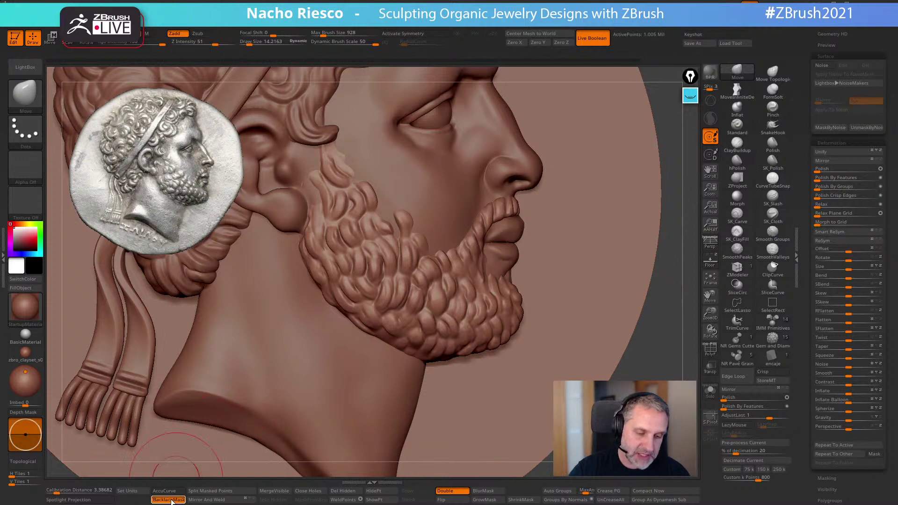
key("s")
left_click_drag(365, 291, 363, 291)
mouse_move(372, 282)
right_mouse_down()
mouse_move(360, 267)
mouse_move(488, 291)
right_mouse_up()
Annotate the edges of one jaw curl with black and cyan Epic Pen lines, and clear the annotations
left_click(690, 95)
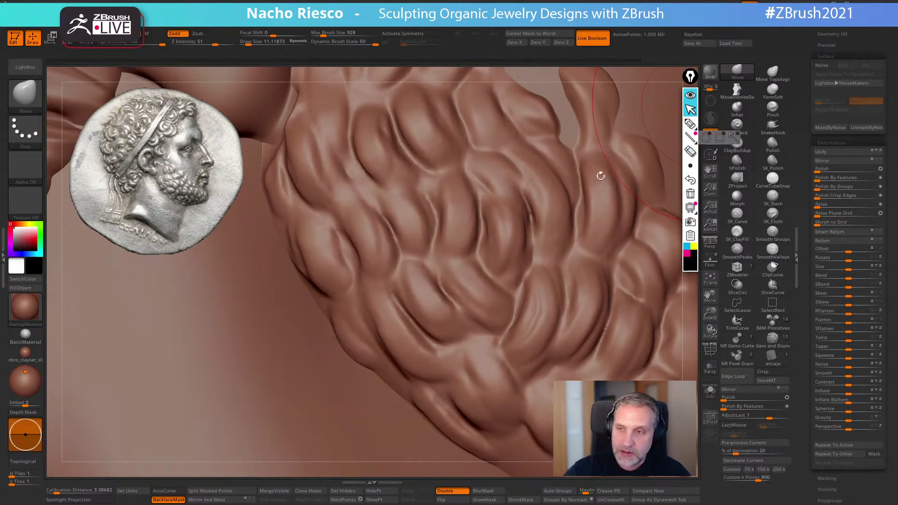
left_click(691, 123)
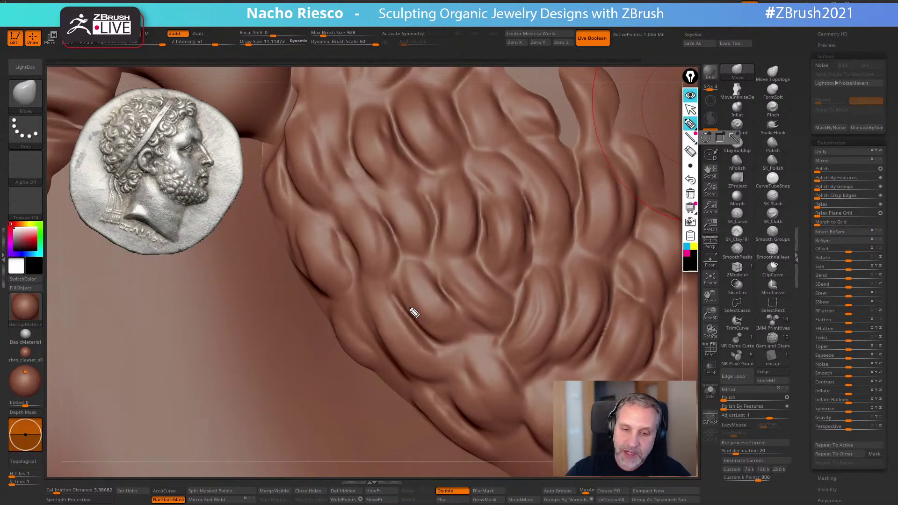
left_click_drag(392, 282, 450, 349)
left_click_drag(420, 261, 466, 324)
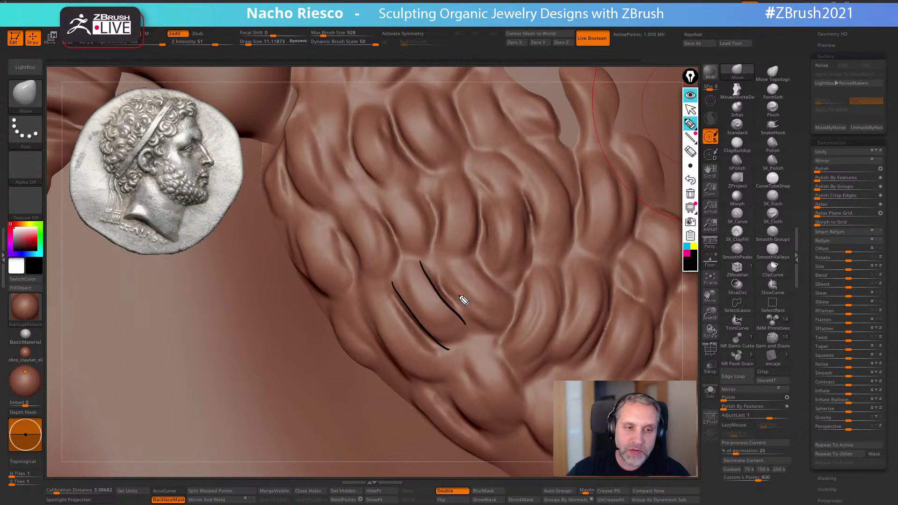
left_click(687, 246)
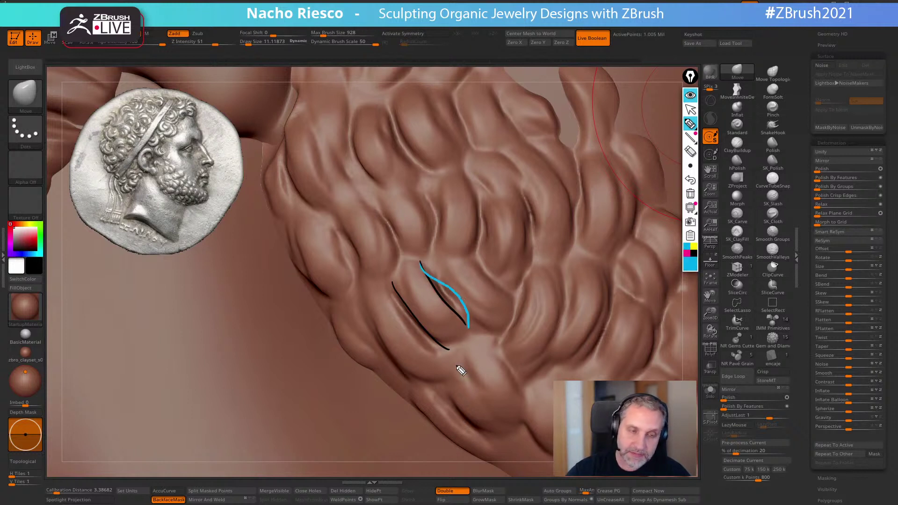
left_click_drag(391, 281, 428, 342)
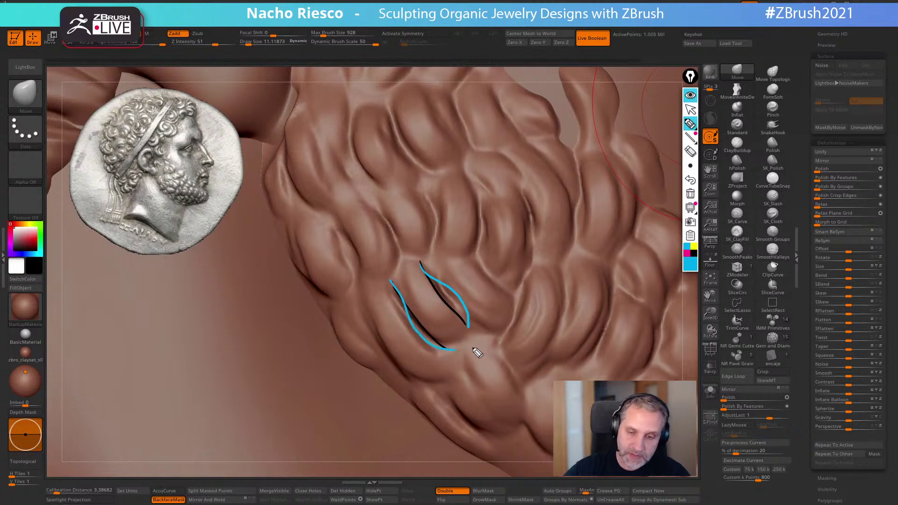
left_click(691, 194)
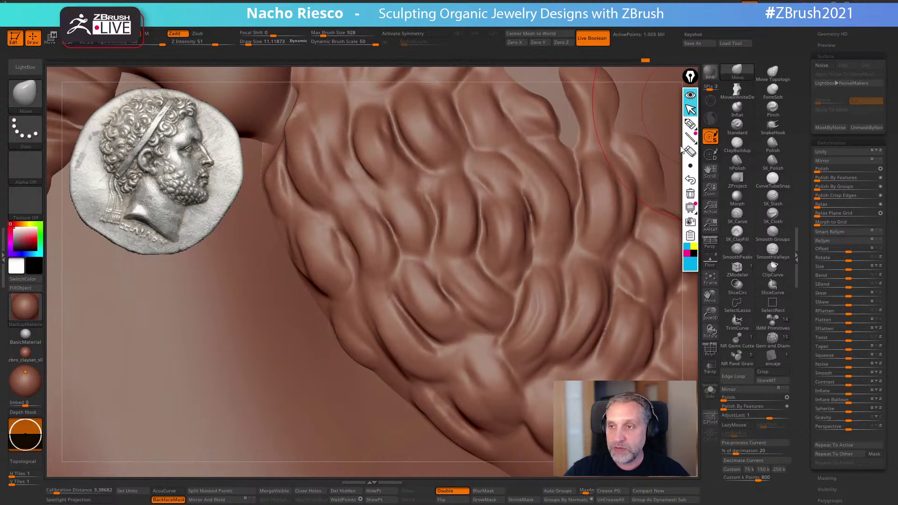
Bend the curl edges along the jaw into rounder shapes with the Move brush, reducing the draw size to 7.24677
key("s")
left_click_drag(464, 300, 425, 329)
key("s")
key("s")
left_click_drag(464, 307, 470, 302)
left_click_drag(472, 295, 487, 284)
mouse_move(492, 295)
right_mouse_down()
mouse_move(478, 322)
mouse_move(470, 305)
mouse_move(442, 325)
mouse_move(456, 330)
right_mouse_up()
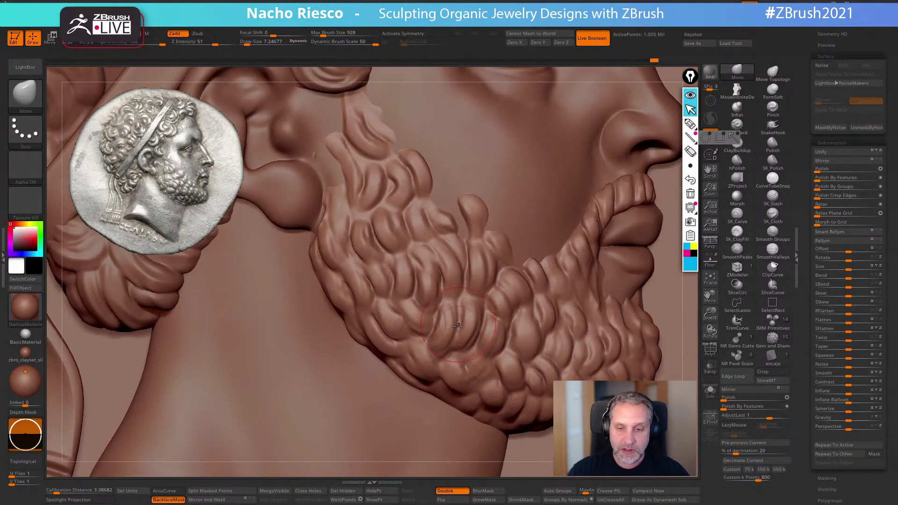
Reshape the curls across the middle and lower beard with the Move brush at draw size 6.16262
key("s")
key("s")
mouse_move(459, 339)
left_mouse_down()
mouse_move(435, 326)
mouse_move(441, 294)
left_mouse_up()
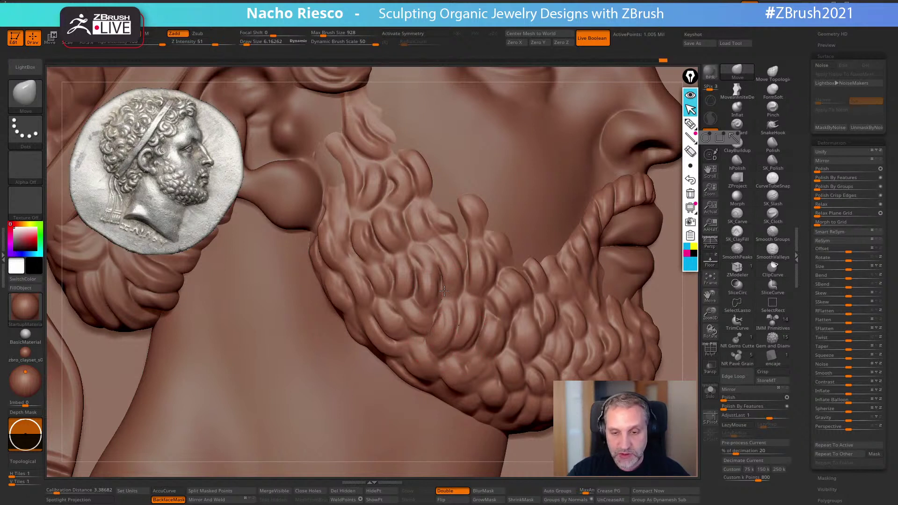
left_click_drag(512, 336, 484, 348)
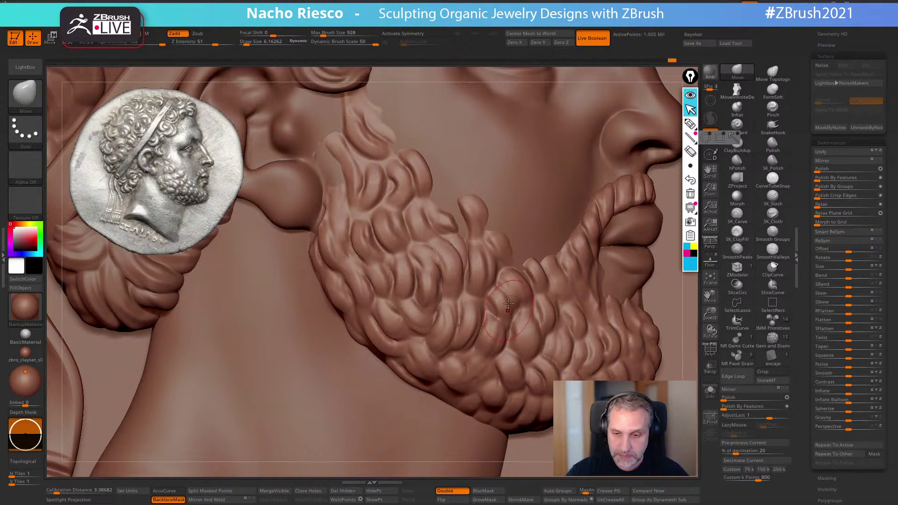
left_click_drag(516, 366, 522, 373)
left_click_drag(490, 406, 487, 404)
left_click_drag(371, 290, 415, 267)
Round out the curls below the ear and along the beard's back edge with the Move brush at draw size 5.18172
key("s")
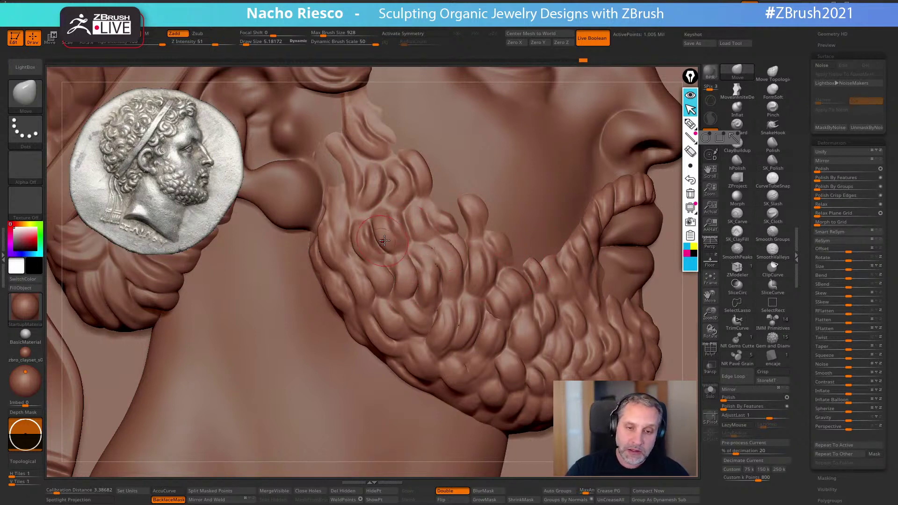
left_click_drag(382, 242, 372, 255)
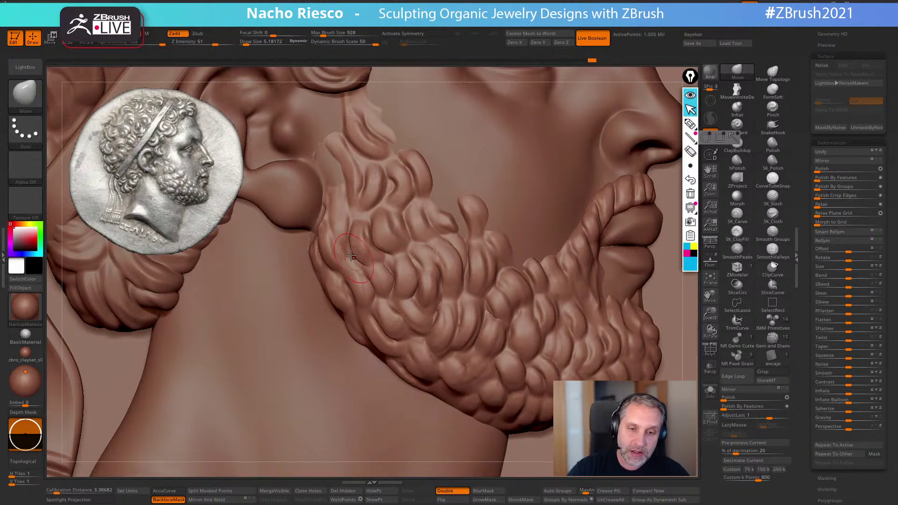
left_click_drag(332, 262, 328, 255)
right_click_drag(328, 255, 320, 261)
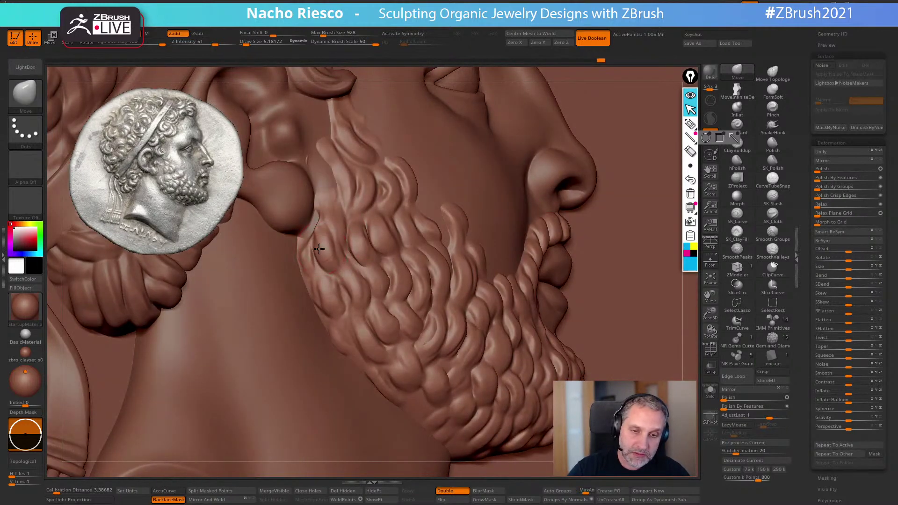
left_click_drag(368, 343, 379, 364)
right_click_drag(379, 363, 512, 387)
mouse_move(490, 358)
right_mouse_down("alt")
mouse_move(473, 283)
mouse_move(496, 329)
right_mouse_up("alt")
key("s")
left_click(500, 327)
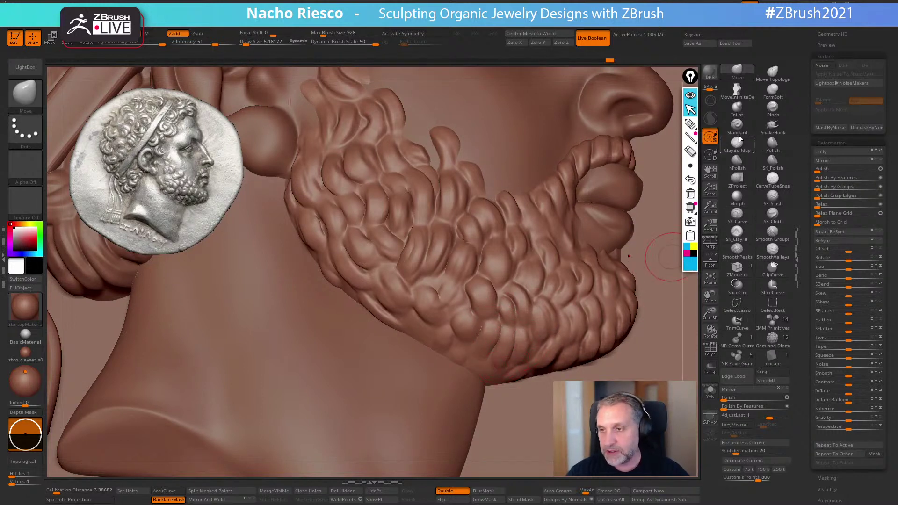
Build up the beard's lower edge under the jaw with ClayBuildup at draw size 1.82601, and return to the Move brush
left_click(737, 143)
key("s")
left_click_drag(482, 359, 481, 354)
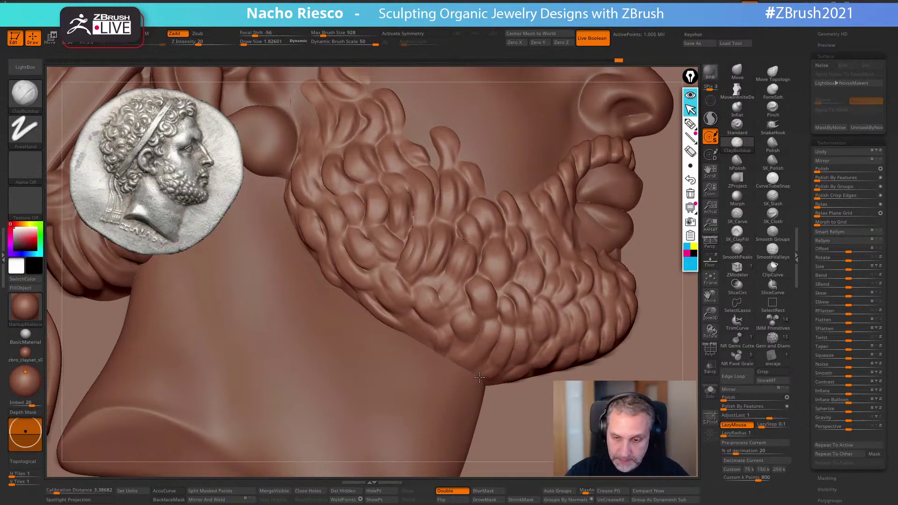
left_click(737, 71)
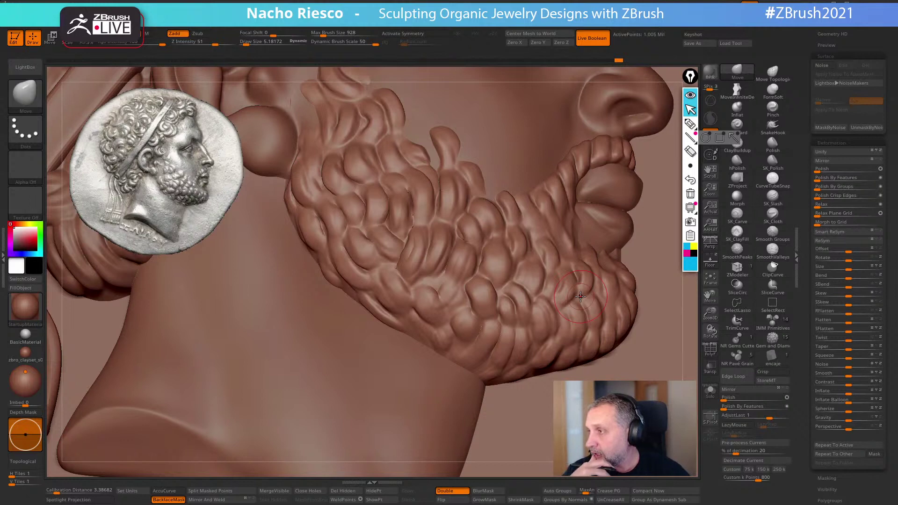
mouse_move(688, 308)
left_mouse_down()
mouse_move(679, 335)
mouse_move(652, 338)
left_mouse_up()
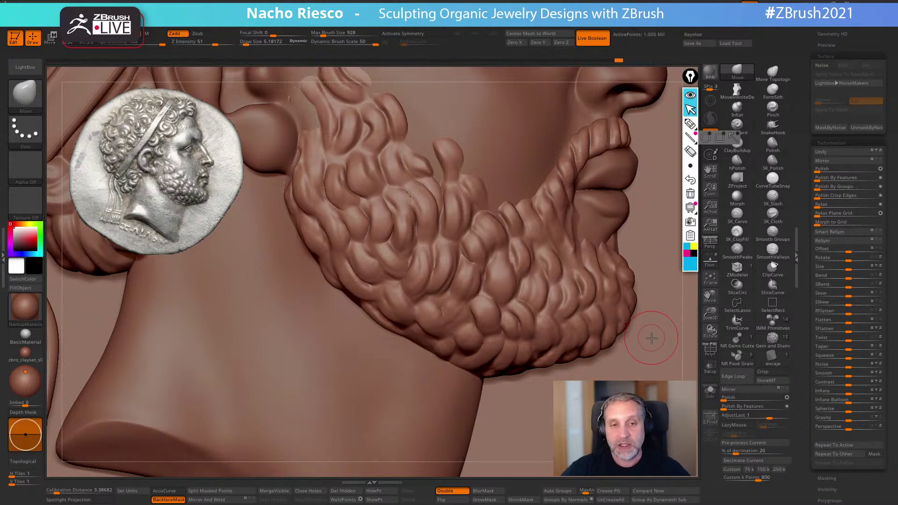
Switch to Chrome and look through the jewelry posts on the Instagram profile, dismissing the login dialog
key("alt+Tab")
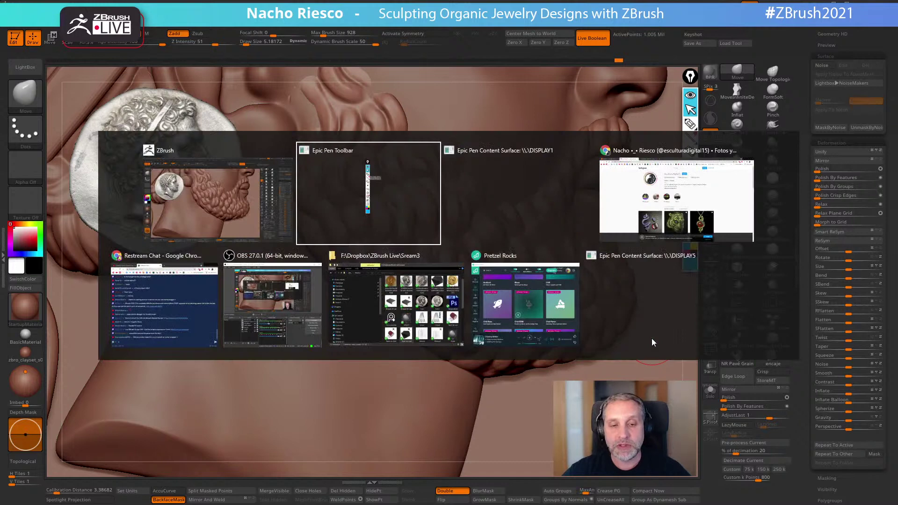
key("alt+Tab")
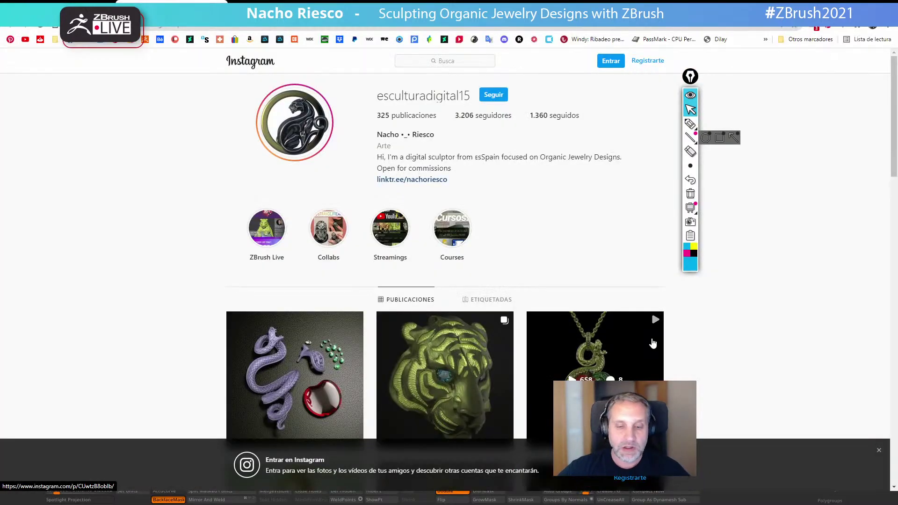
scroll(467, 323, "down", 6)
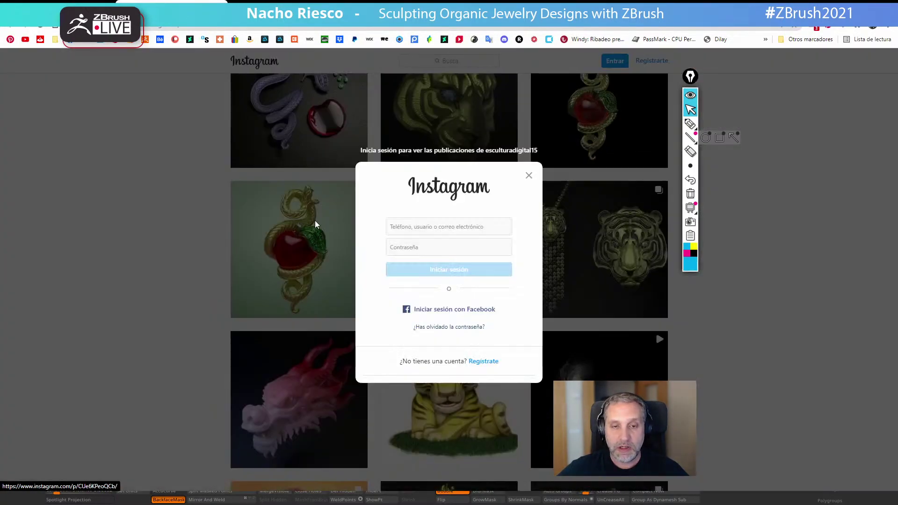
left_click(529, 177)
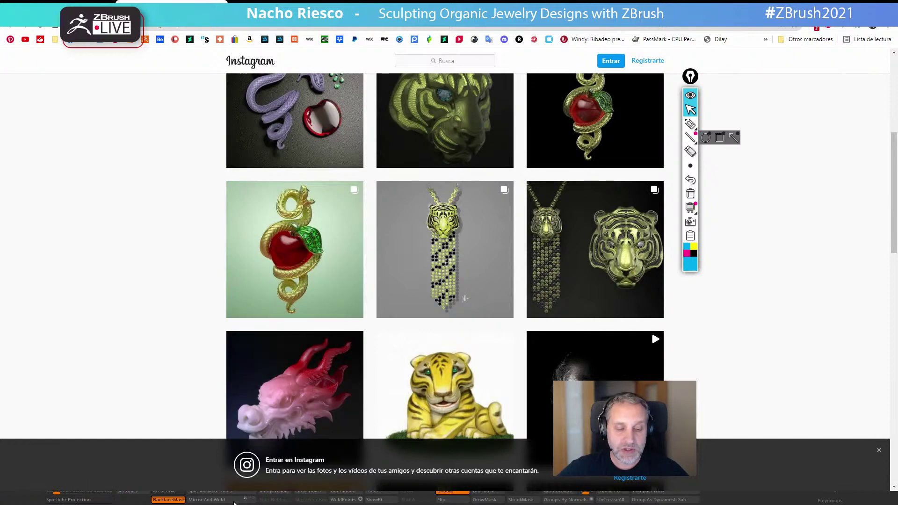
Switch to ZBrush and reshape the beard curls around the chin and jaw with the Move brush
left_click(42, 502)
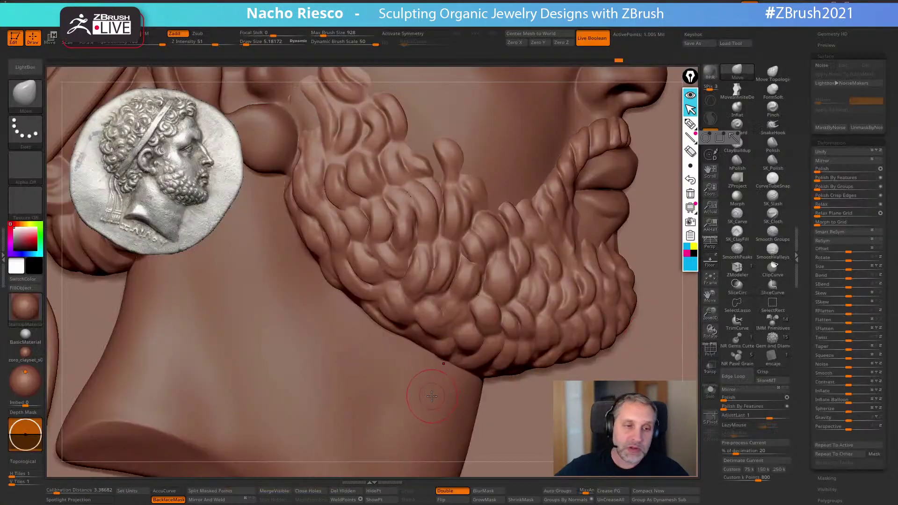
left_click_drag(690, 315, 685, 324)
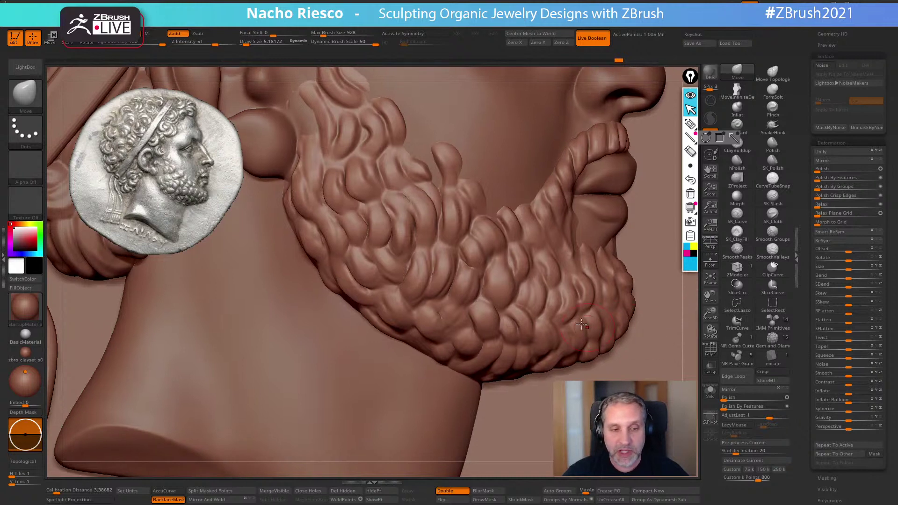
scroll(552, 301, "up", 3)
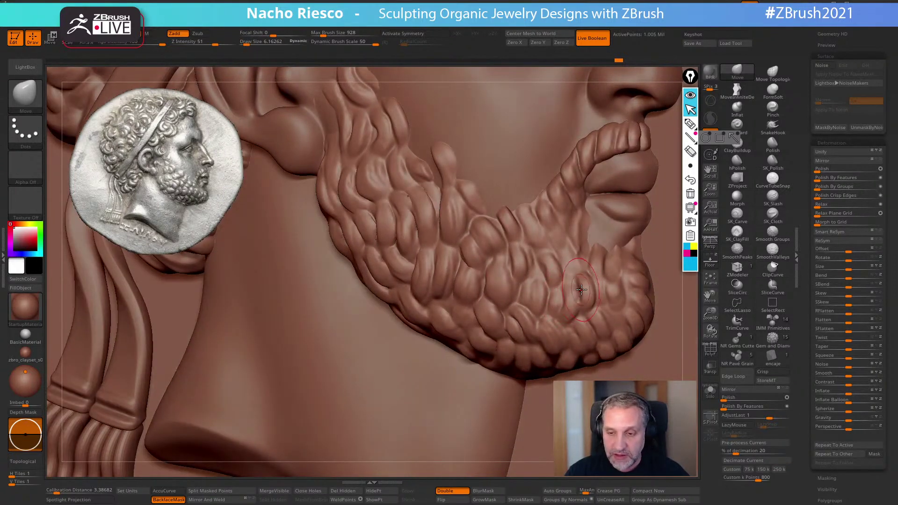
mouse_move(591, 286)
left_mouse_down()
mouse_move(553, 261)
mouse_move(551, 334)
left_mouse_up()
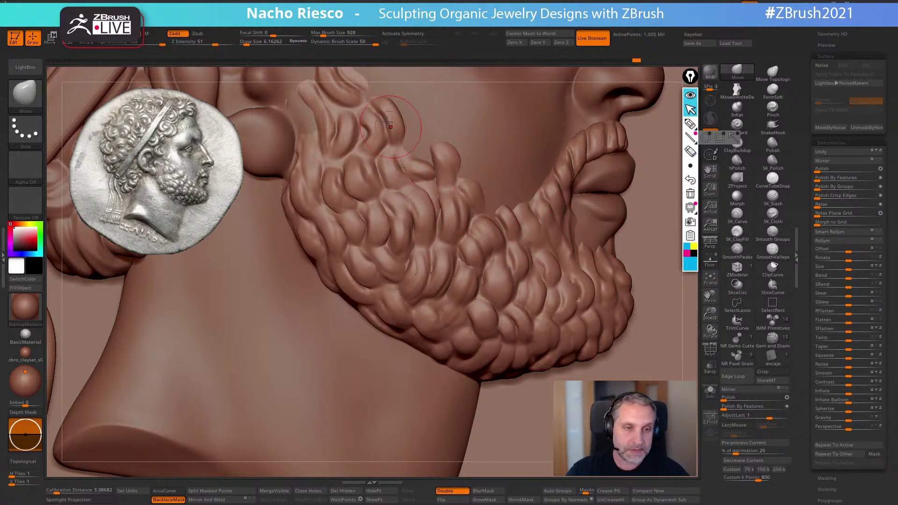
Push the sideburn and upper beard curls into shape with the Move brush, reducing the draw size to about 4.3
right_click_drag(397, 131, 427, 206)
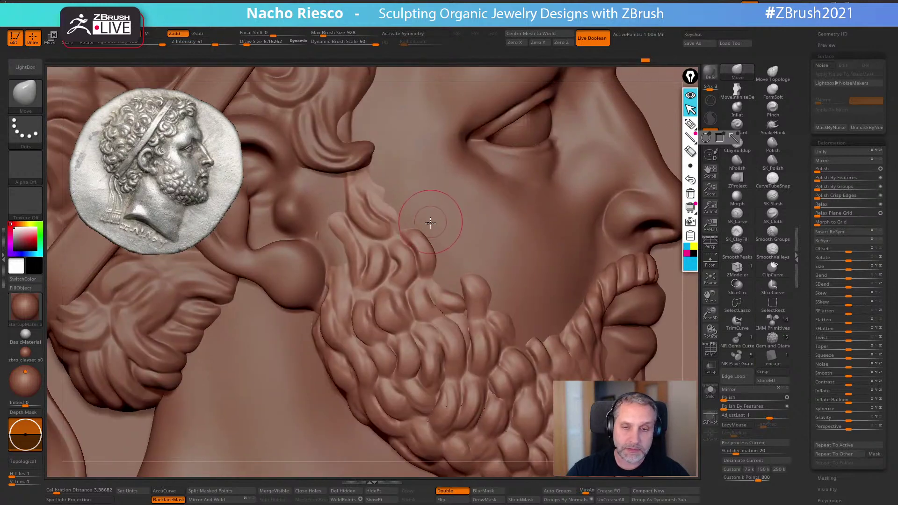
mouse_move(421, 234)
left_mouse_down()
mouse_move(392, 206)
mouse_move(363, 228)
mouse_move(359, 222)
left_mouse_up()
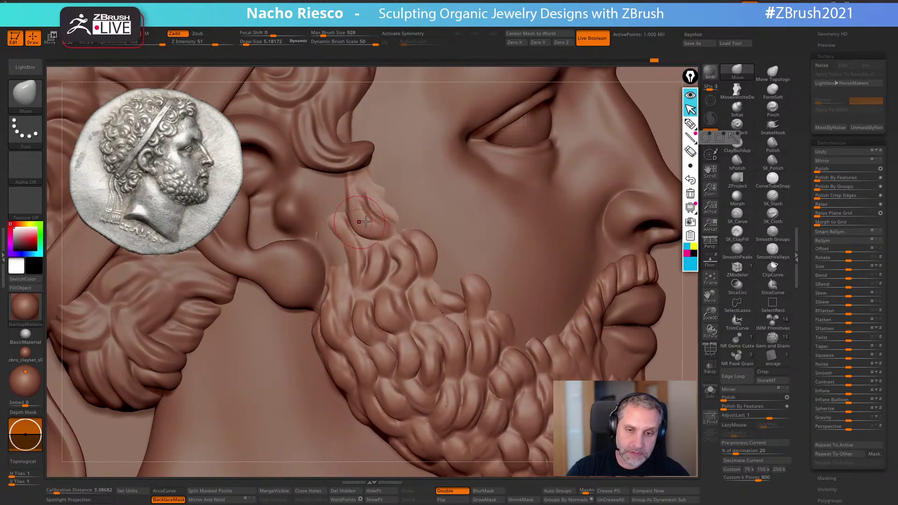
mouse_move(374, 271)
left_mouse_down()
mouse_move(355, 248)
mouse_move(365, 262)
mouse_move(359, 250)
mouse_move(374, 253)
mouse_move(388, 276)
left_mouse_up()
mouse_move(427, 301)
left_mouse_down()
mouse_move(397, 271)
mouse_move(388, 309)
mouse_move(341, 304)
mouse_move(356, 315)
left_mouse_up()
right_click_drag(424, 340, 427, 267, "alt")
key("s")
left_click_drag(442, 377, 441, 376)
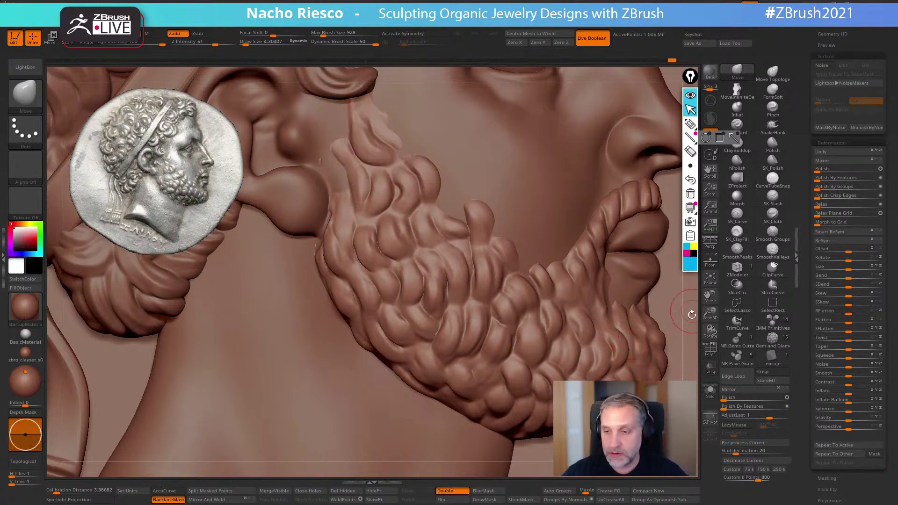
Swell individual beard curls along the jaw with the Inflat brush at a draw size of about 8.4
left_click_drag(693, 311, 651, 296, "alt")
mouse_move(653, 377)
left_mouse_down("alt")
mouse_move(643, 311)
mouse_move(654, 379)
left_mouse_up("alt")
right_click_drag(555, 305, 531, 298)
right_click_drag(533, 341, 534, 398, "ctrl")
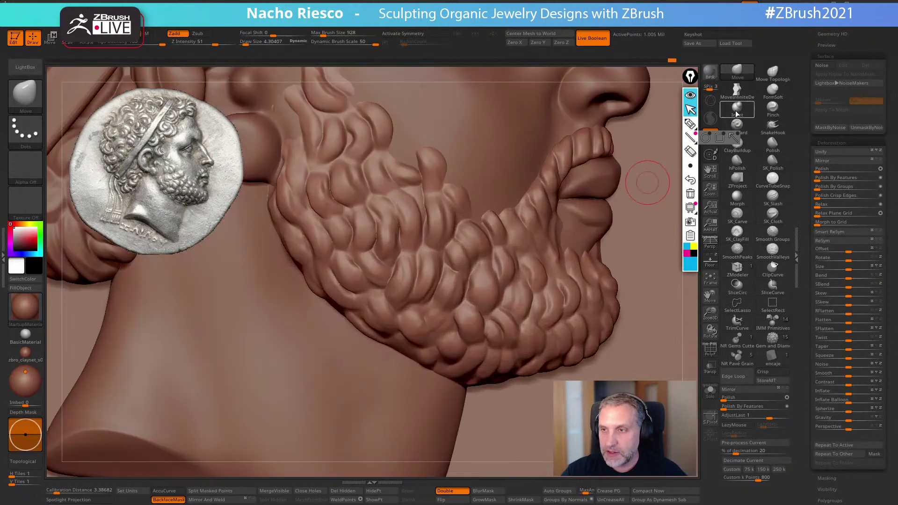
left_click(738, 108)
key("s")
left_click_drag(501, 278, 503, 278)
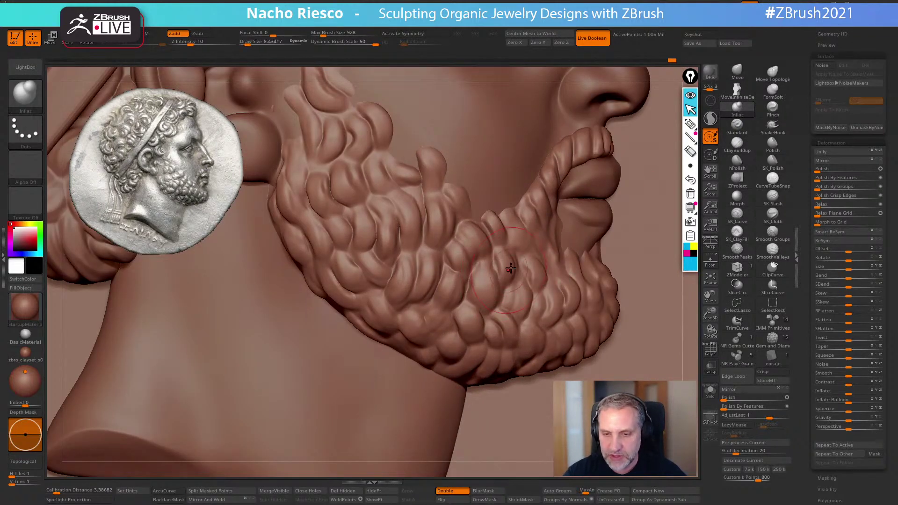
left_click_drag(452, 335, 452, 340)
left_click(335, 213)
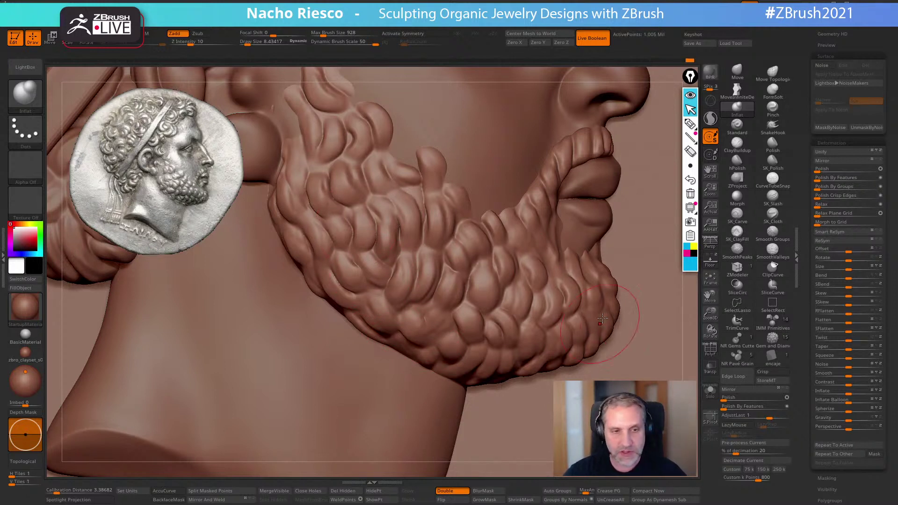
Reshape the curls below the lip and at the sideburn with the Move brush, backface masking on, draw size about 6.2
left_click(738, 71)
key("s")
left_click_drag(572, 274, 572, 253)
left_click(169, 499)
key("s")
key("s")
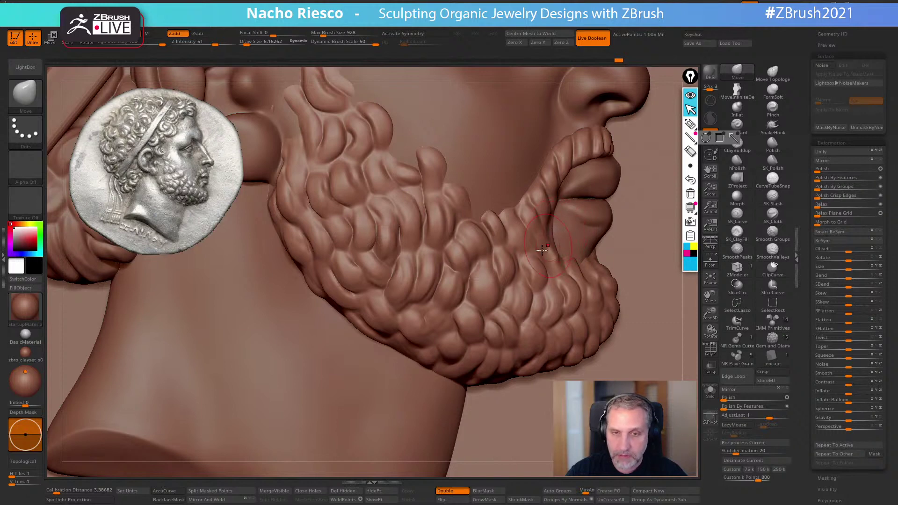
right_click_drag(394, 227, 392, 296)
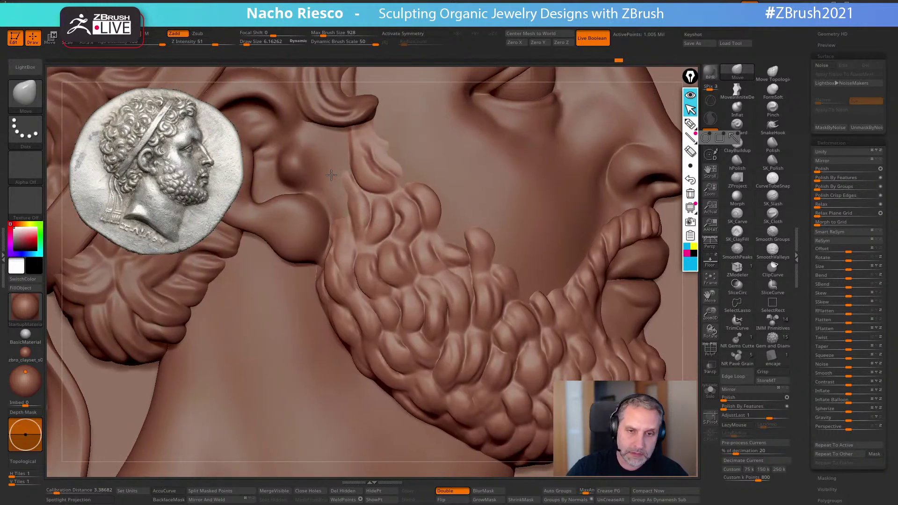
left_click_drag(348, 136, 351, 141)
Show the floor reference image and build up the upper sideburn curls with ClayBuildup at a draw size of about 3.5
right_click_drag(412, 142, 438, 242, "alt")
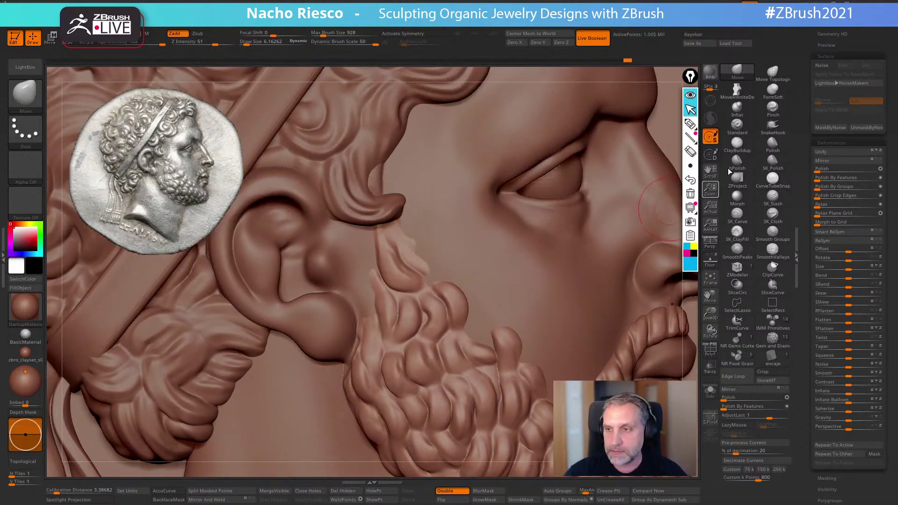
left_click(737, 144)
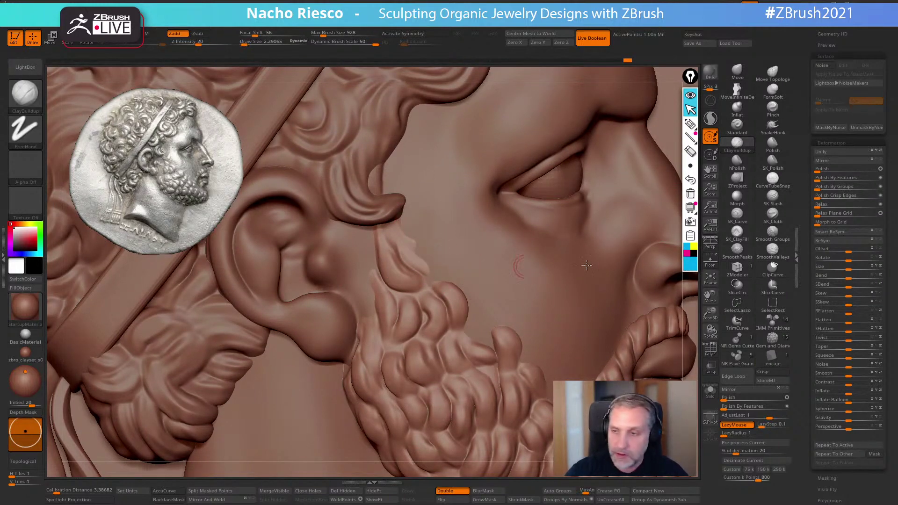
left_click(715, 262)
key("s")
mouse_move(414, 249)
left_mouse_down()
mouse_move(423, 237)
mouse_move(400, 237)
mouse_move(425, 227)
mouse_move(421, 270)
mouse_move(390, 280)
left_mouse_up()
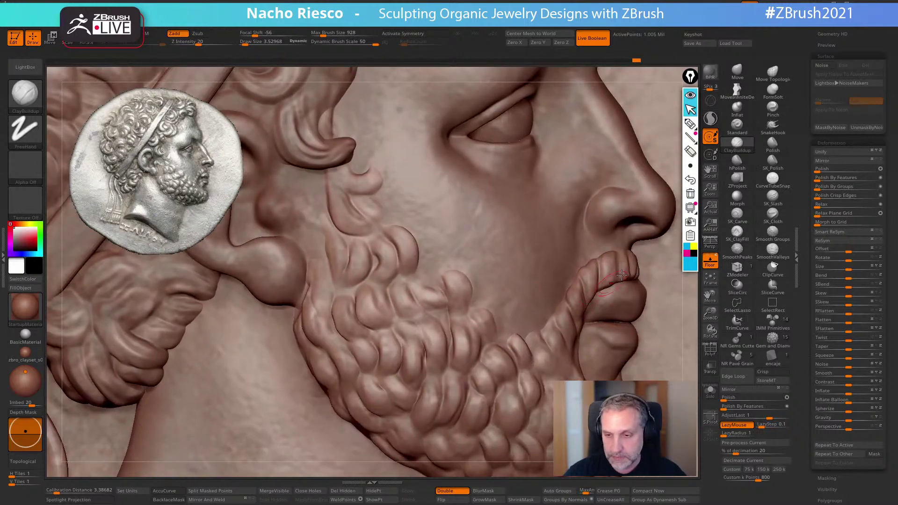
Adjust the moustache strands over the upper lip with the Move brush at a draw size of about 7.2
left_click(737, 71)
key("s")
left_click_drag(577, 297, 578, 298)
left_click_drag(595, 265, 614, 273)
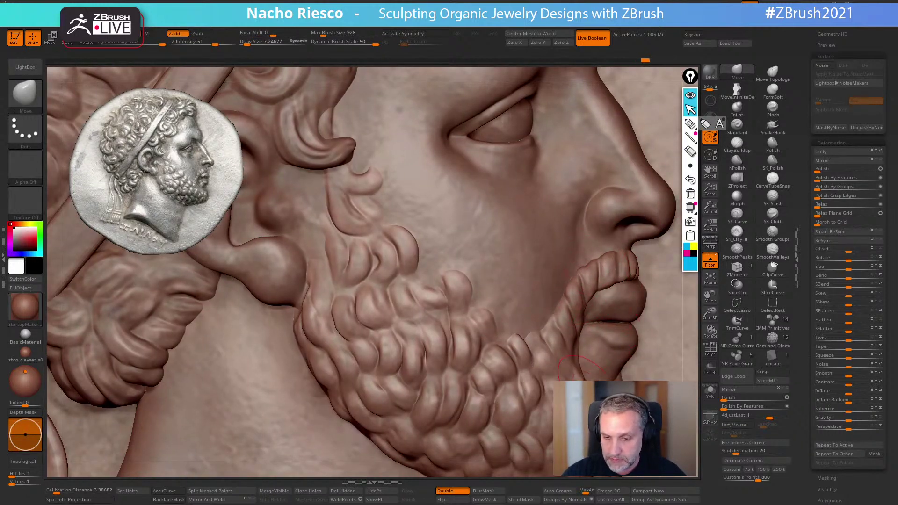
Hide the floor reference and adjust the beard's relief from a side view with the Move brush, draw size about 12.6
right_click_drag(521, 291, 482, 193, "alt")
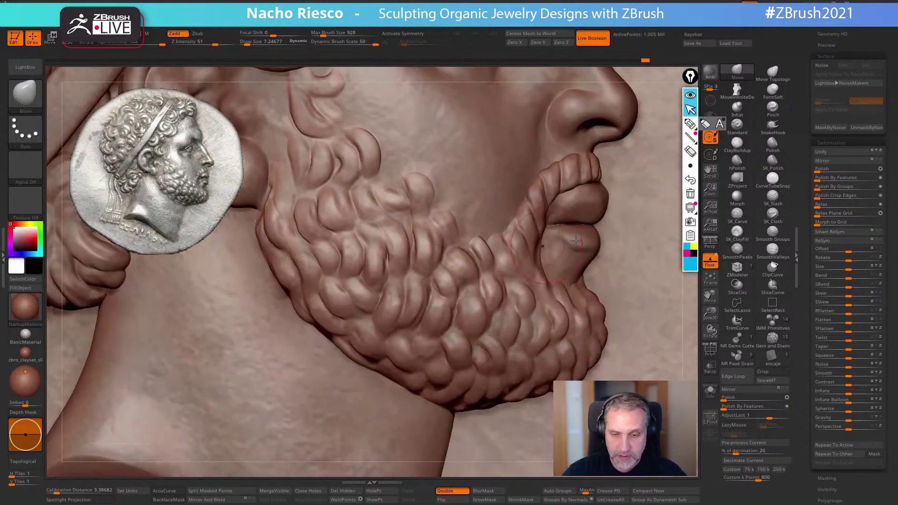
left_click(710, 261)
key("space")
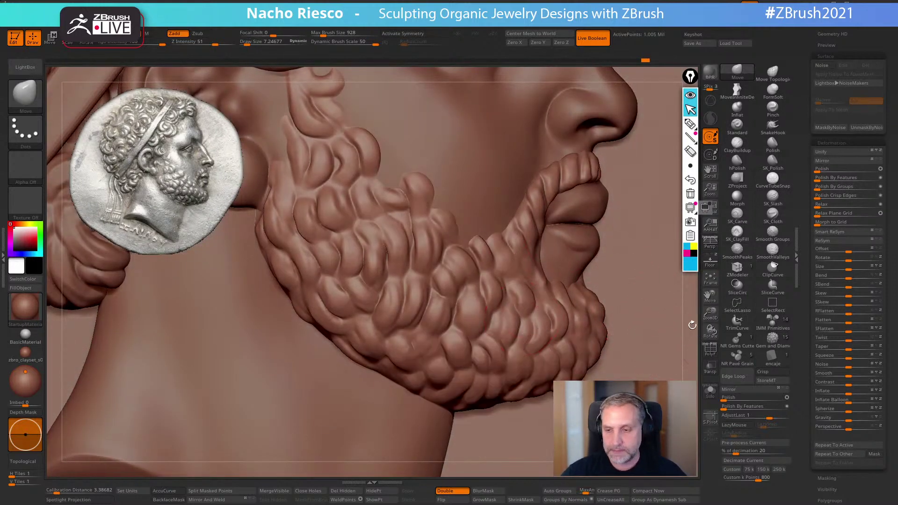
key("f")
right_click_drag(640, 468, 598, 314, "ctrl")
right_click_drag(598, 314, 598, 407, "ctrl")
right_click_drag(599, 407, 561, 403)
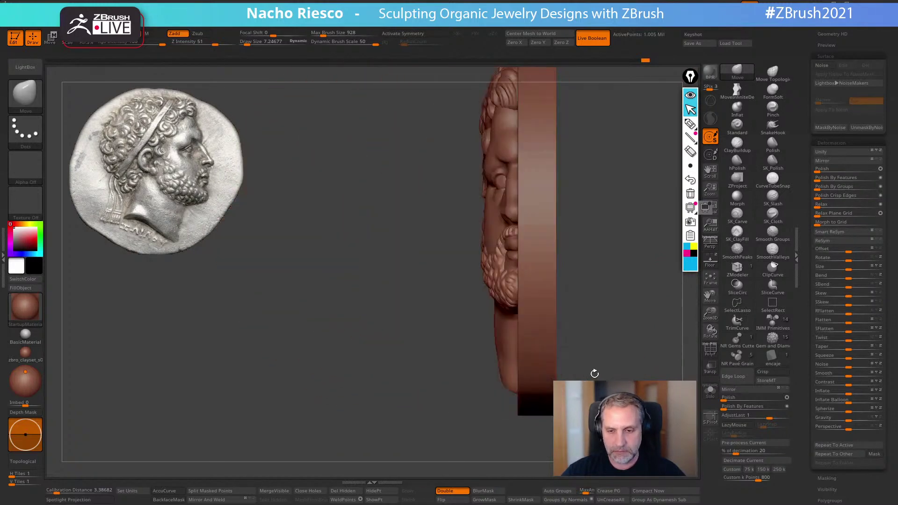
right_click_drag(613, 364, 655, 262)
key("s")
left_click_drag(482, 295, 474, 286)
right_click_drag(469, 278, 477, 289)
key("s")
left_click_drag(498, 295, 497, 289)
right_click_drag(602, 240, 595, 299, "shift")
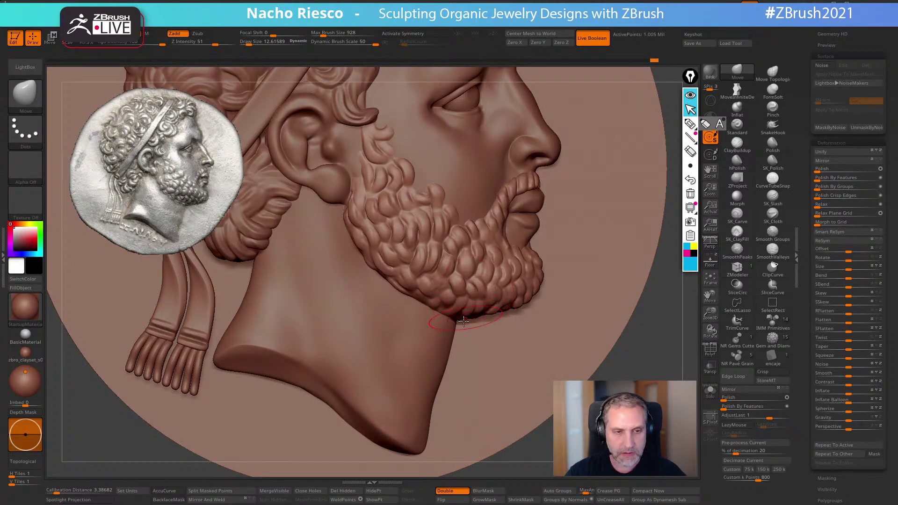
Show the floor reference image and raise its enhance opacity to about 0.93
key("shift+p")
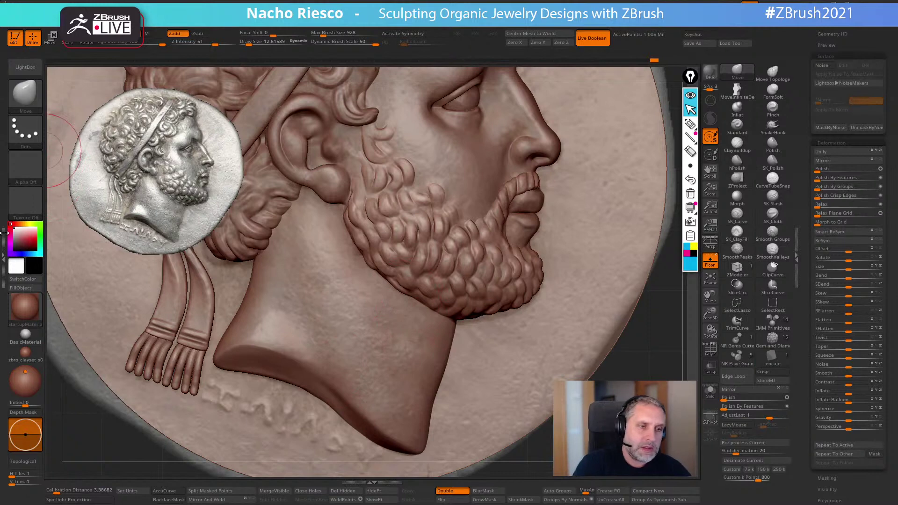
left_click(3, 252)
mouse_move(44, 367)
left_mouse_down()
mouse_move(85, 362)
mouse_move(76, 366)
left_mouse_up()
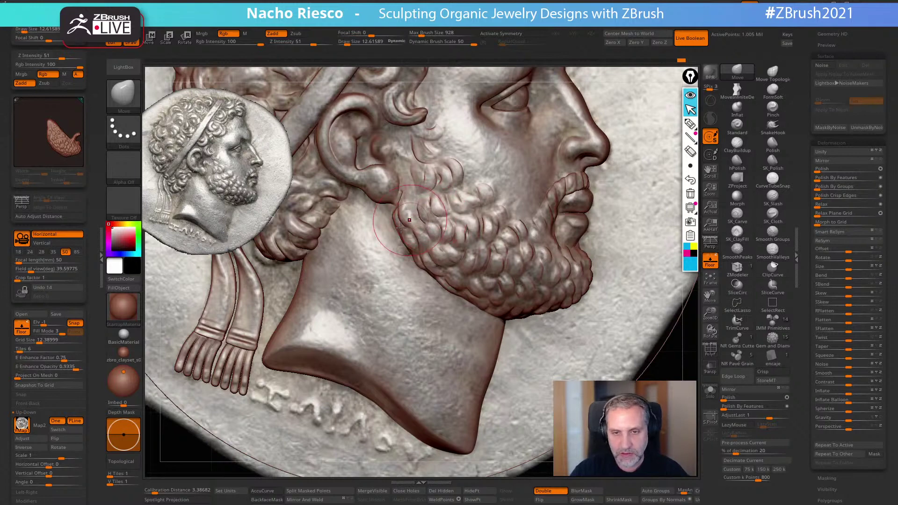
Match the beard and moustache outline to the coin reference with the Move brush, using draw sizes of about 12.6, 15.9 and 9.7
left_click_drag(413, 259, 419, 265)
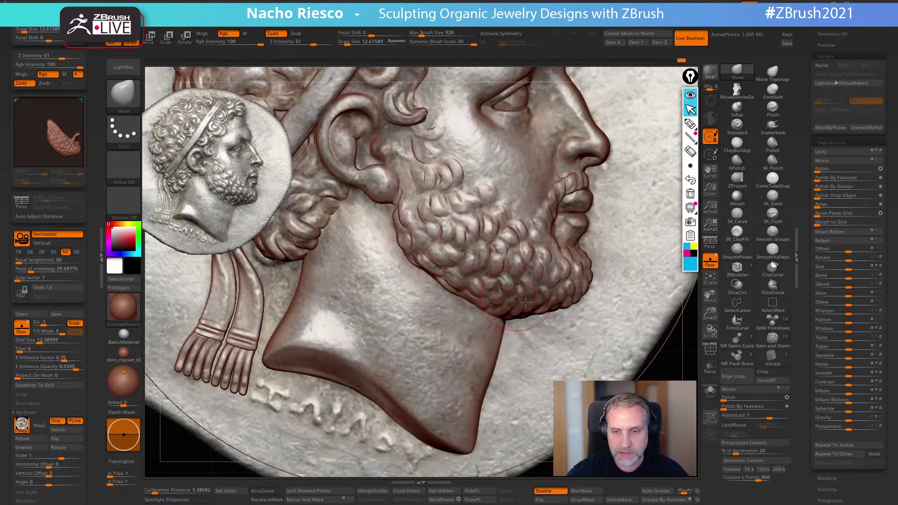
key("]")
left_click_drag(465, 300, 468, 306)
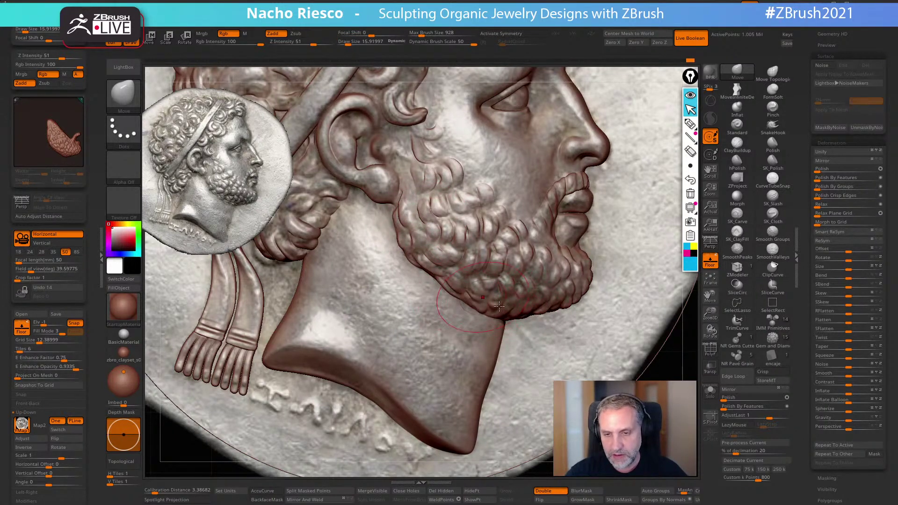
key("[")
key("[")
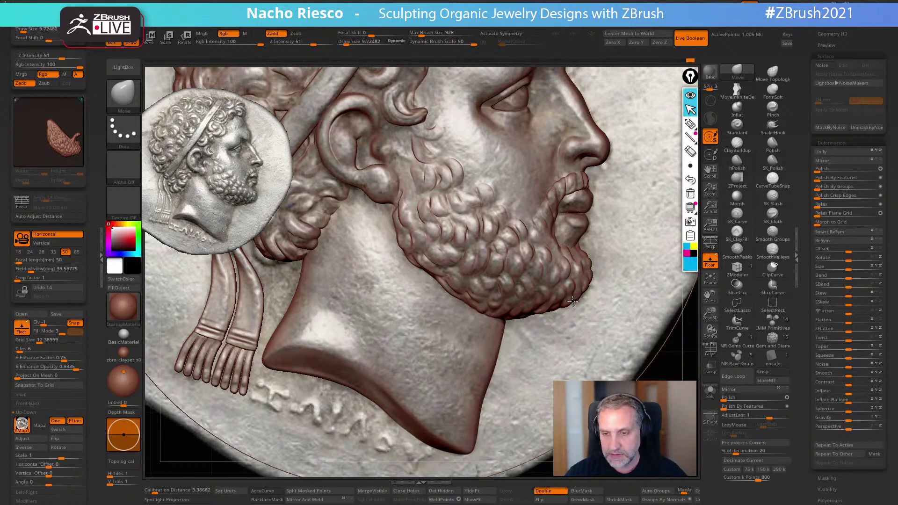
left_click_drag(561, 179, 566, 176)
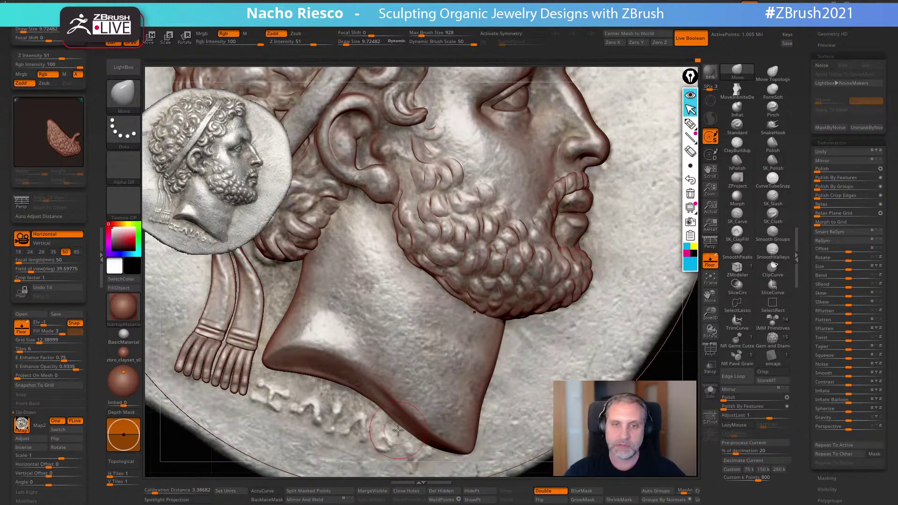
Lower the floor reference's enhance opacity to about 0.12, compare the whole medallion with it, and hide the floor
left_click_drag(73, 369, 31, 362)
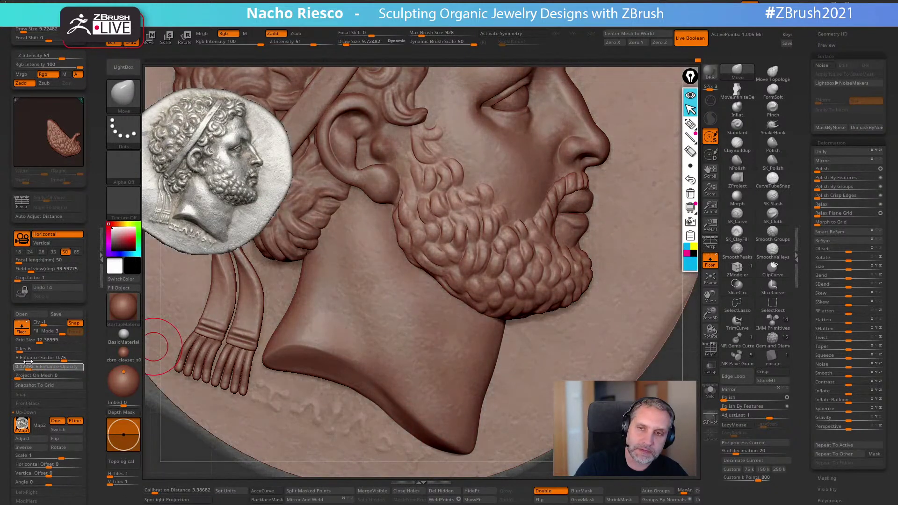
key("f")
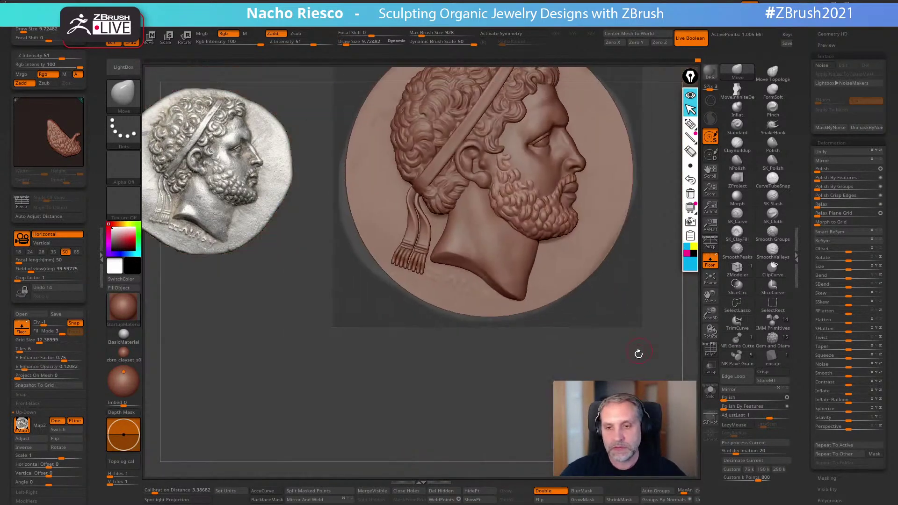
scroll(630, 319, "up", 8)
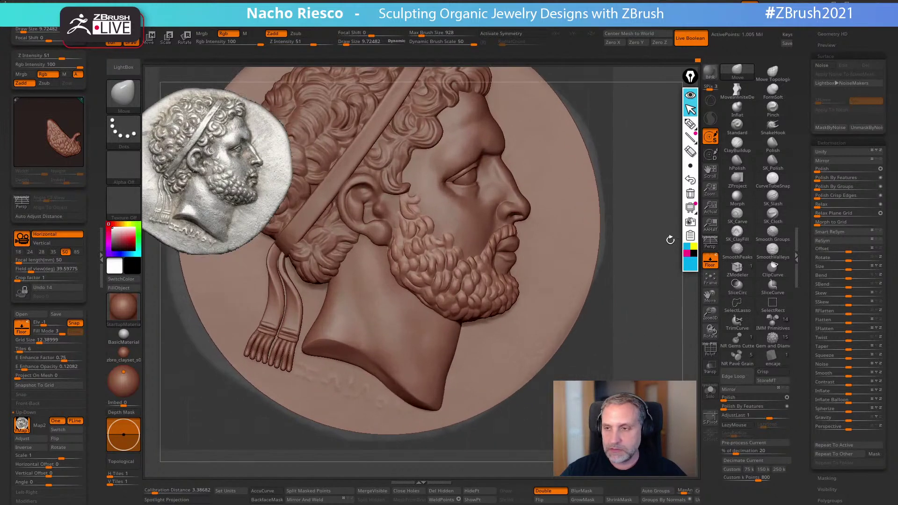
left_click(712, 262)
Sharpen the sideburn curls below the temple with the Pinch brush at a draw size of about 3.5
left_click_drag(652, 303, 648, 351, "alt")
mouse_move(469, 306)
right_mouse_down("alt")
mouse_move(579, 294)
mouse_move(589, 403)
right_mouse_up("alt")
left_click(781, 109)
key("s")
left_click_drag(481, 244, 465, 236)
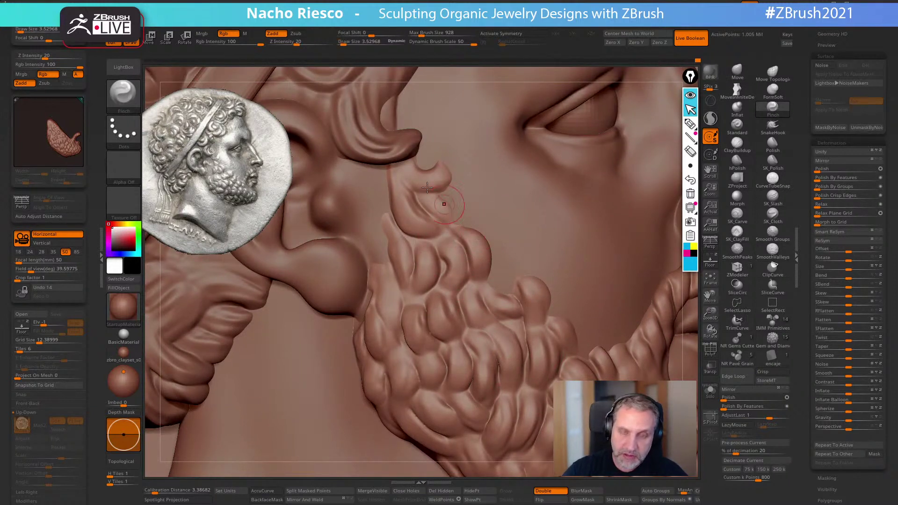
Sharpen the sideburn and upper beard curls with the Pinch brush at Z Intensity 27 and draw sizes of about 1.5, 1.8 and 2.9
left_click_drag(296, 42, 301, 42)
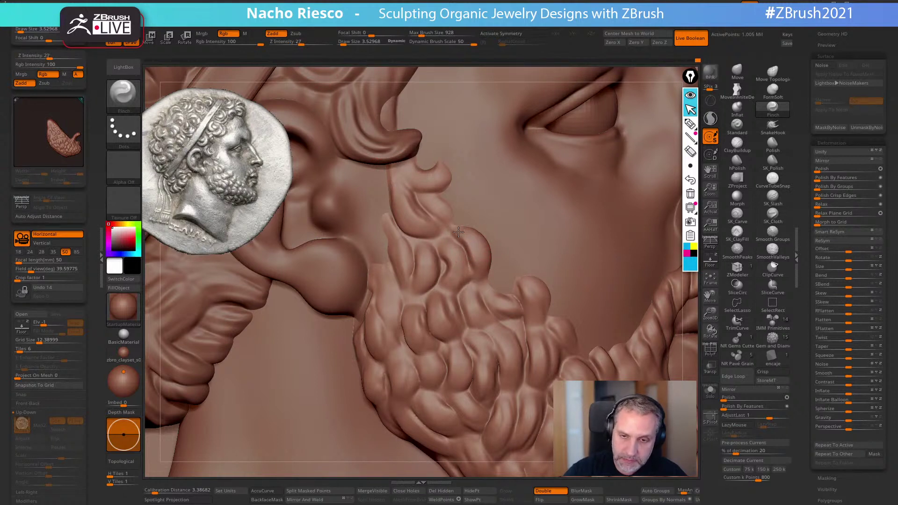
key("s")
left_click_drag(479, 285, 477, 286)
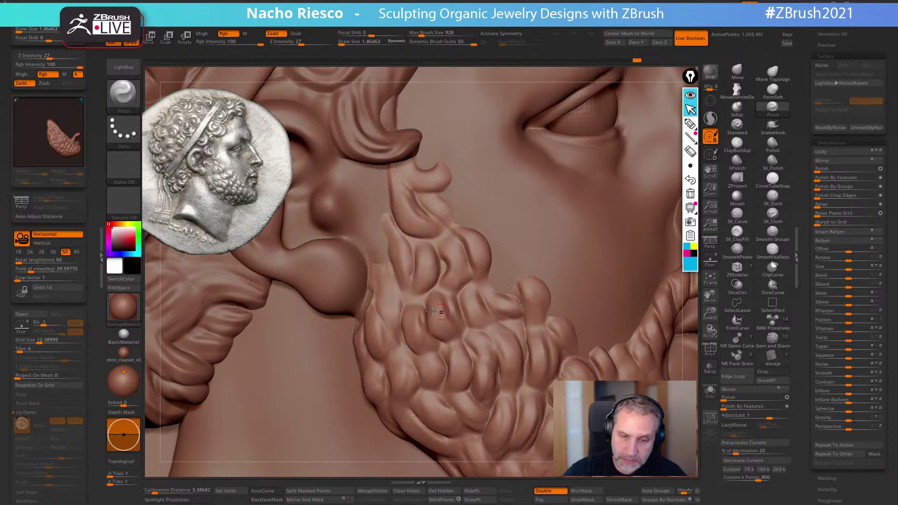
key("s")
left_click_drag(445, 311, 451, 311)
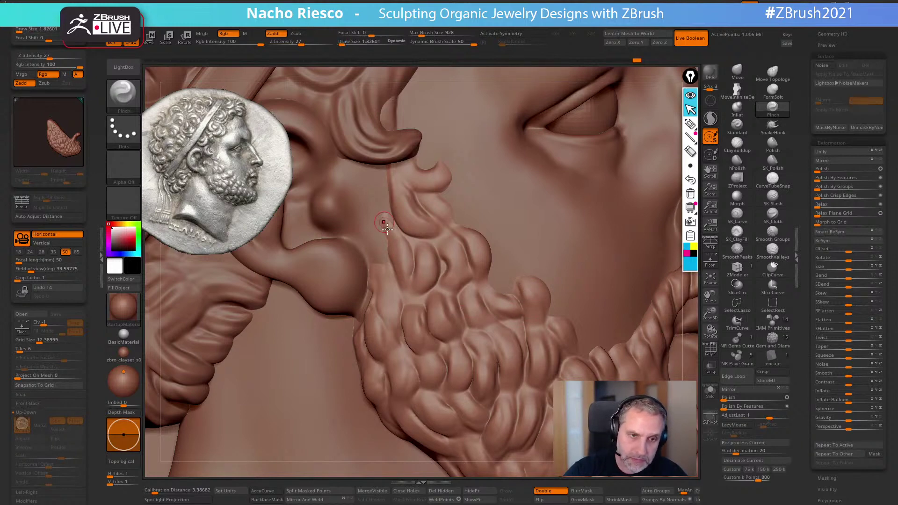
right_click_drag(631, 393, 529, 359, "alt")
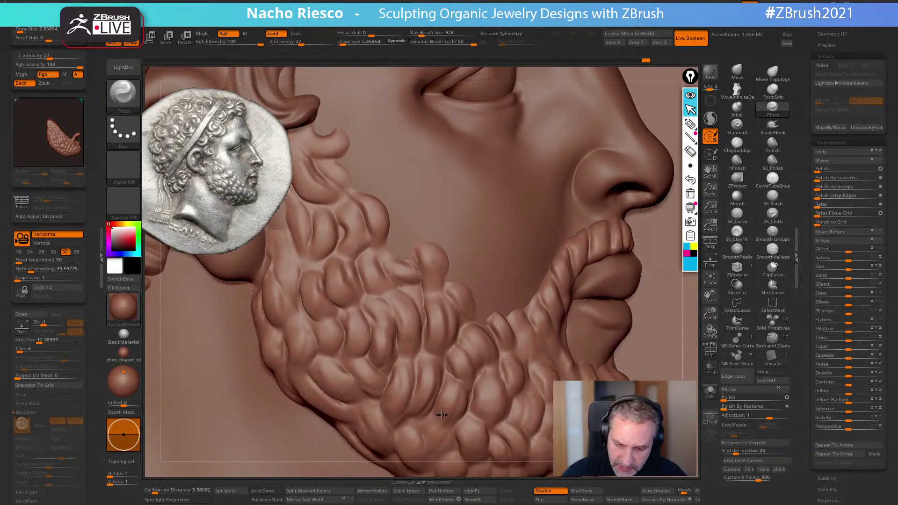
right_click_drag(483, 337, 486, 381)
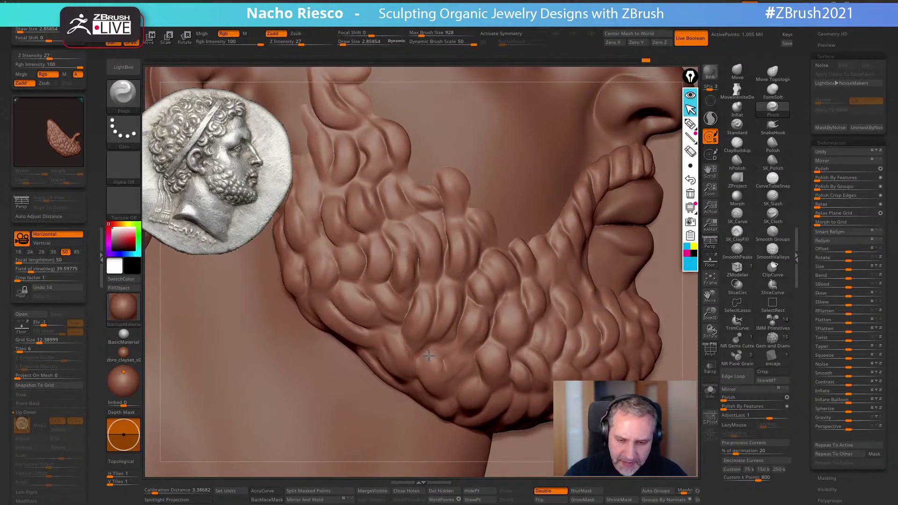
Build up the curls along the jaw and towards the mouth corner with the ClayBuildup brush at draw sizes of about 2.9 and 3.5
left_click(738, 143)
key("s")
mouse_move(467, 359)
left_mouse_down()
mouse_move(461, 374)
mouse_move(435, 372)
mouse_move(422, 400)
left_mouse_up()
mouse_move(398, 330)
left_mouse_down()
mouse_move(397, 355)
mouse_move(385, 363)
left_mouse_up()
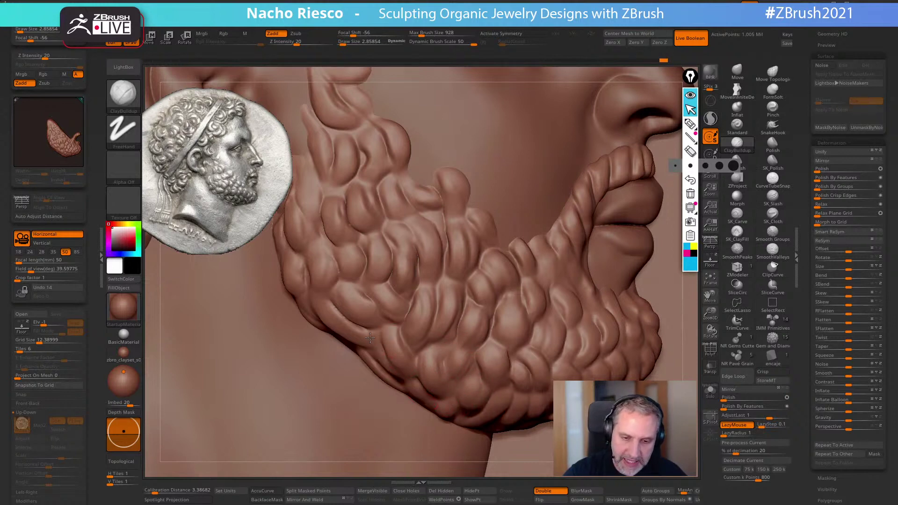
left_click_drag(551, 394, 576, 449)
left_click_drag(480, 425, 473, 438)
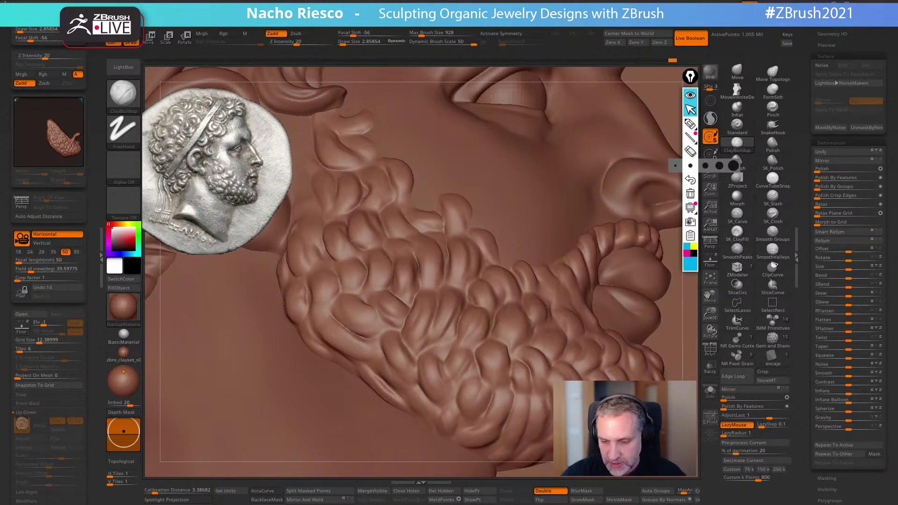
right_click_drag(580, 370, 592, 306)
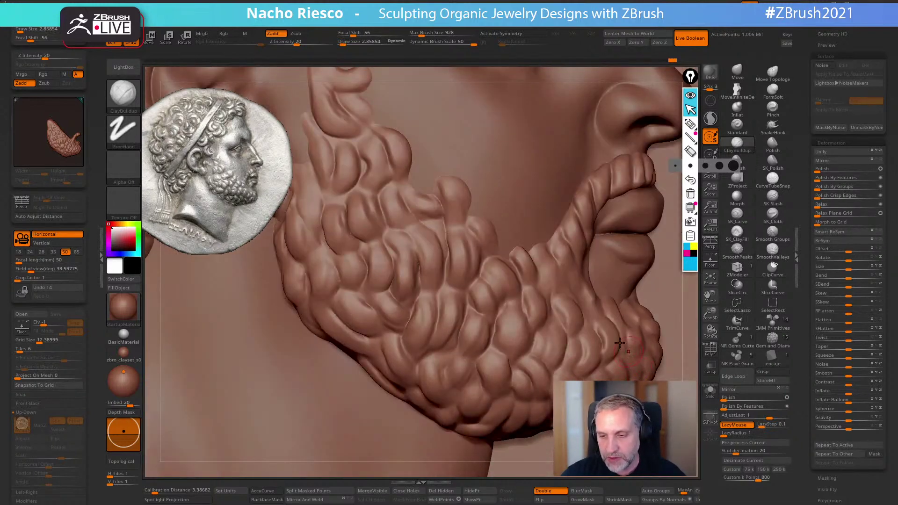
key("s")
mouse_move(592, 305)
left_mouse_down()
mouse_move(568, 279)
mouse_move(554, 282)
mouse_move(577, 278)
left_mouse_up()
key("s")
key("s")
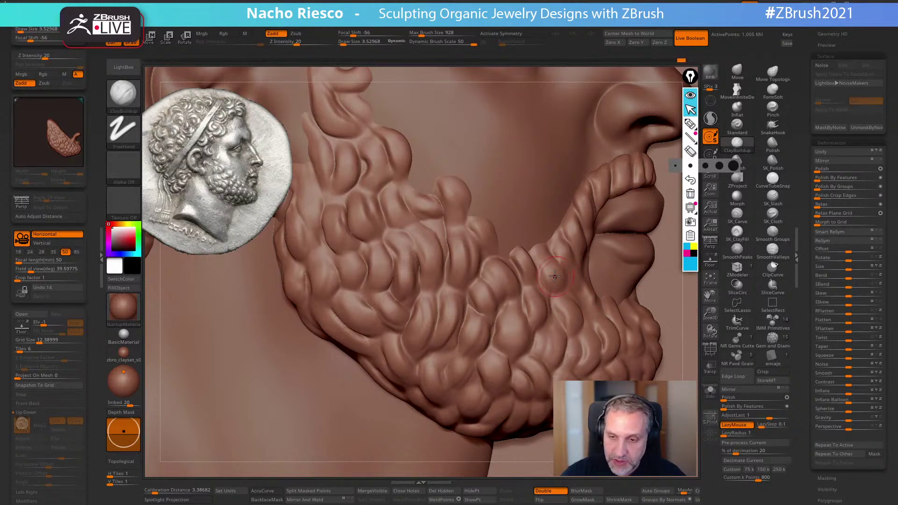
key("b")
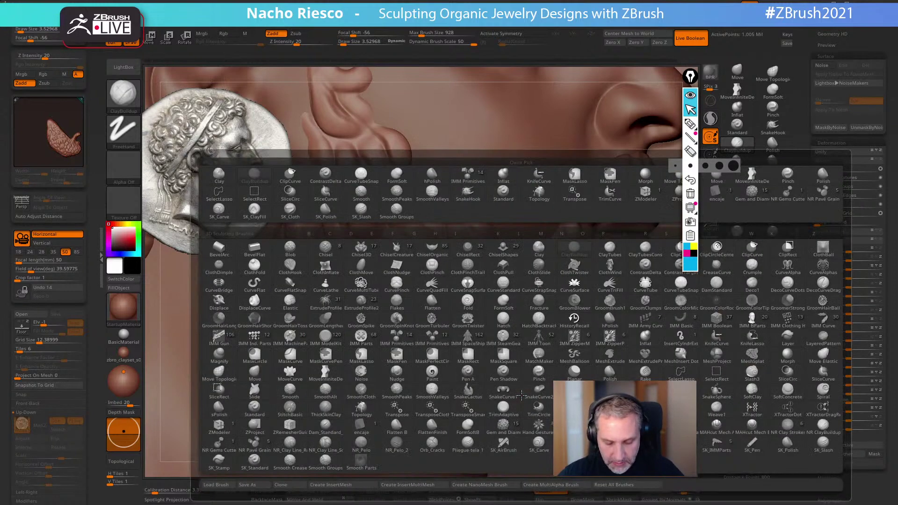
key("s")
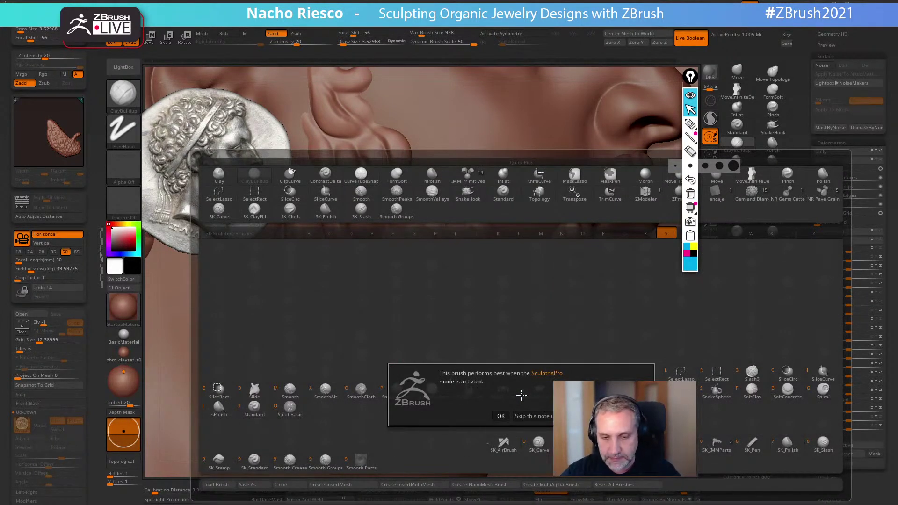
left_click(528, 418)
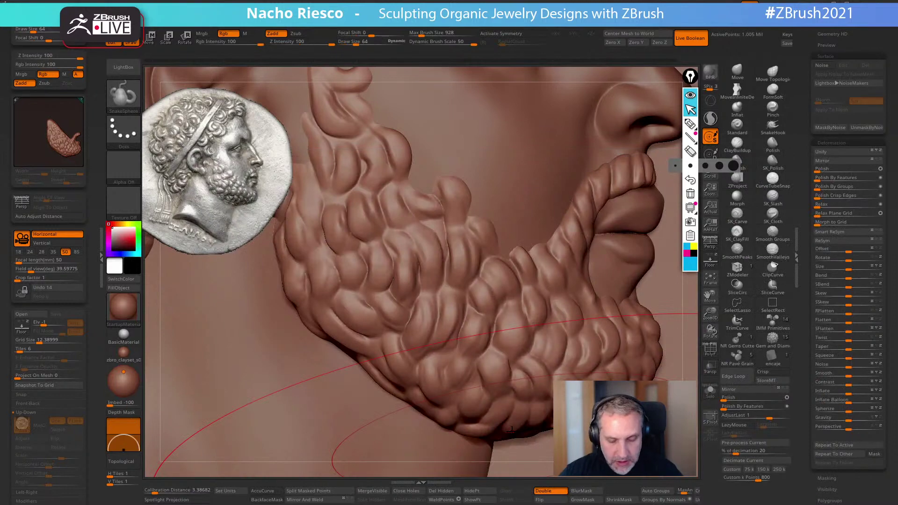
Reshape the curls in the middle of the beard with the Slide brush at a draw size of about 2.9
key("b")
key("s")
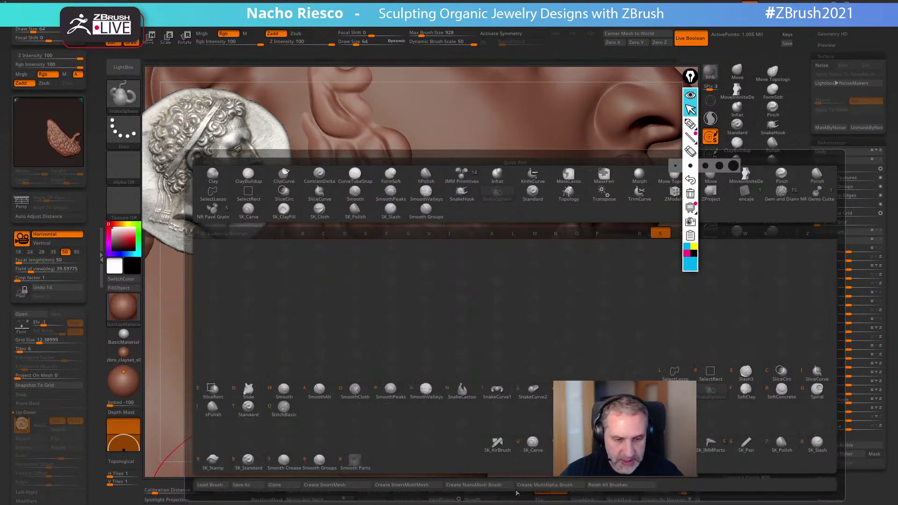
left_click(246, 392)
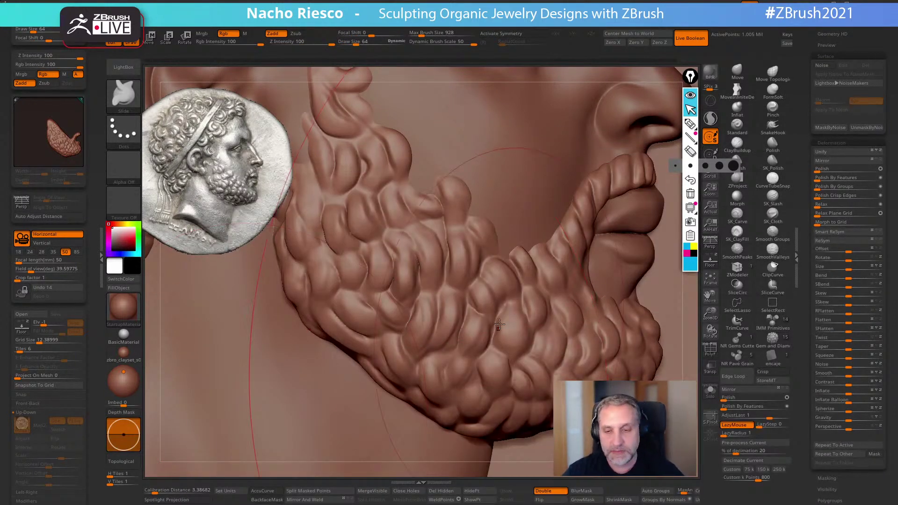
key("s")
mouse_move(527, 296)
left_mouse_down()
mouse_move(508, 292)
mouse_move(503, 309)
left_mouse_up()
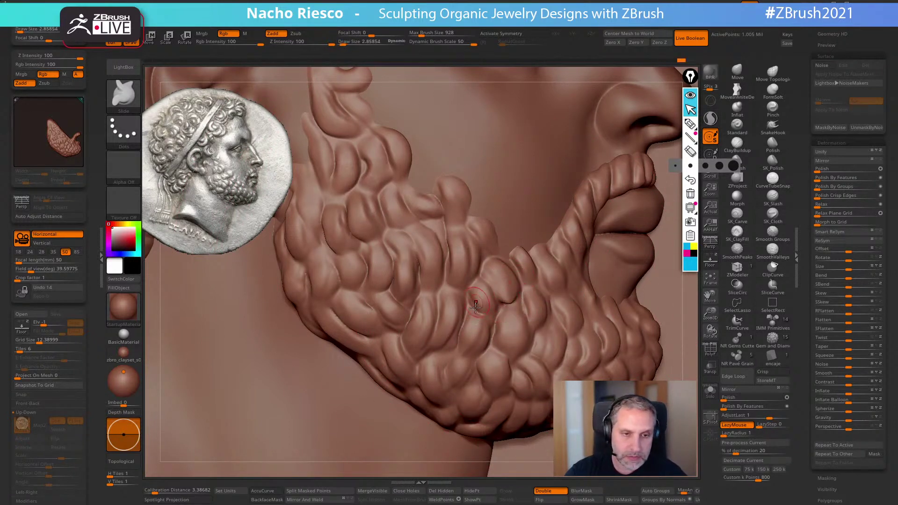
left_click_drag(455, 355, 468, 343)
key("s")
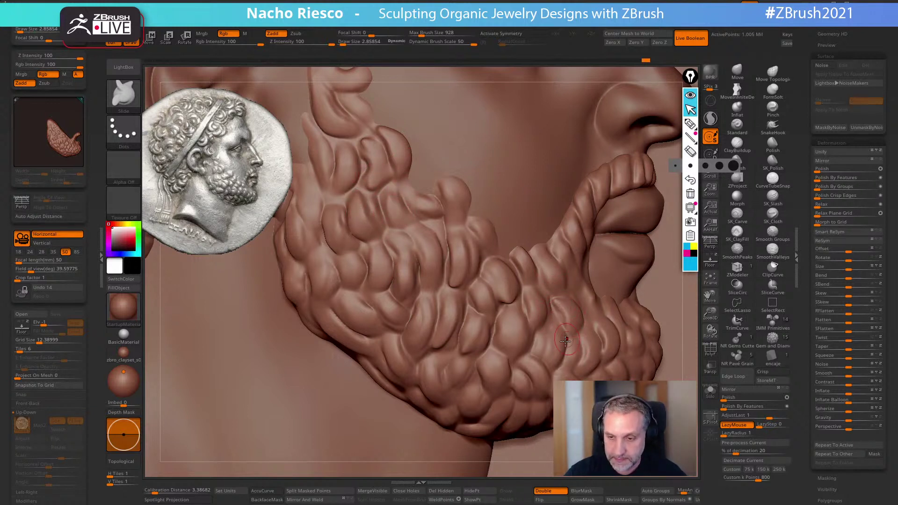
left_click_drag(592, 343, 606, 329)
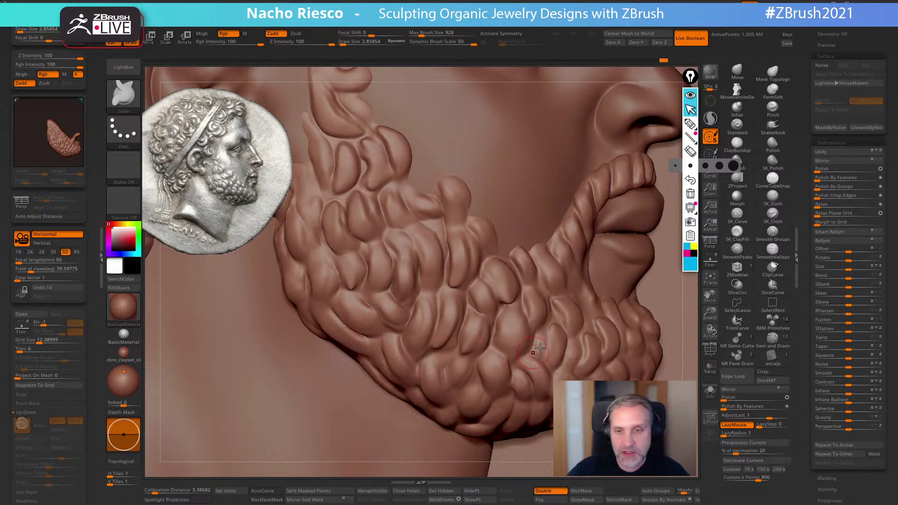
Refine the curls along the lower jaw and on the chin with the Slide brush
right_click_drag(438, 368, 438, 382)
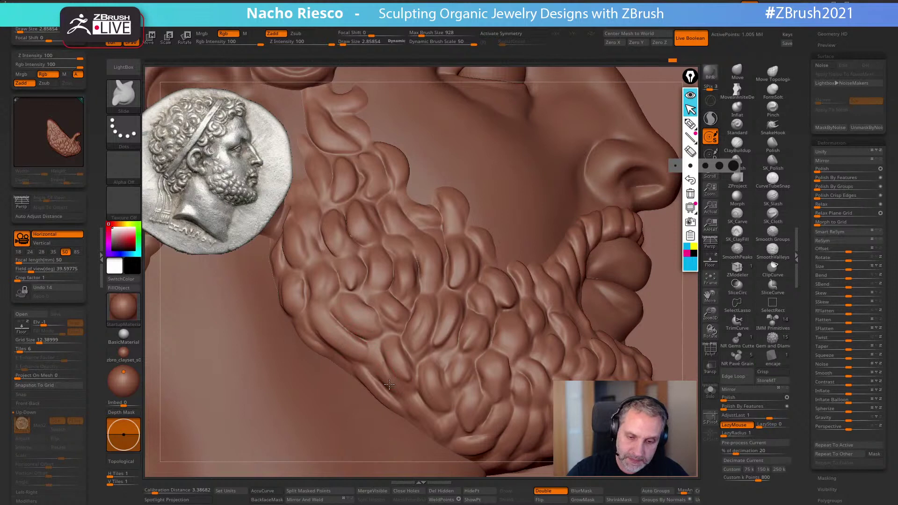
mouse_move(438, 446)
left_mouse_down()
mouse_move(495, 366)
mouse_move(548, 388)
left_mouse_up()
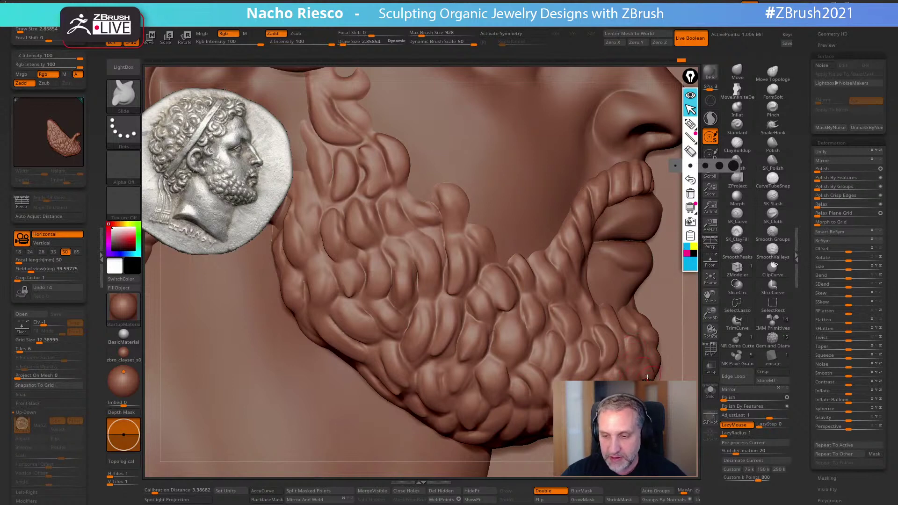
left_click_drag(675, 370, 651, 338)
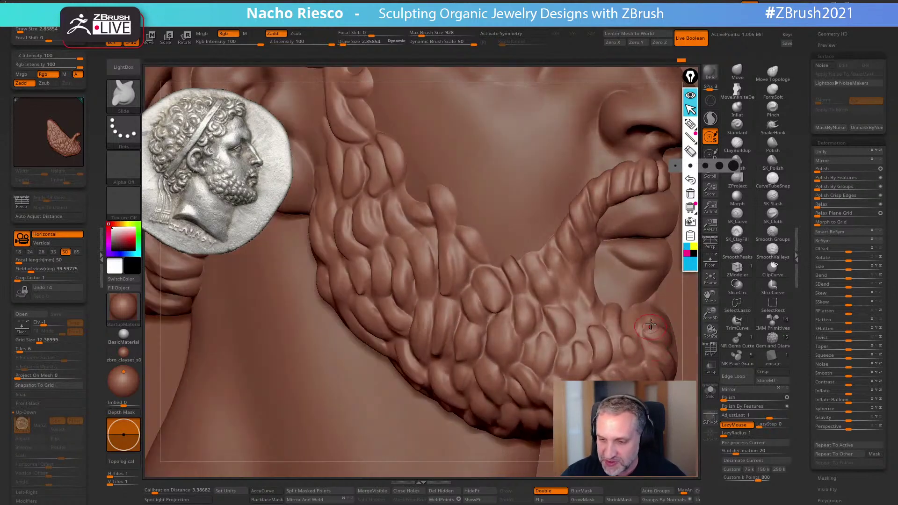
mouse_move(647, 345)
left_mouse_down()
mouse_move(641, 380)
mouse_move(657, 376)
left_mouse_up()
Shape the moustache strands beside the mouth corner and the curl tip below the temple with the Slide brush at a draw size of about 2.9
key("bracketleft")
key("bracketleft")
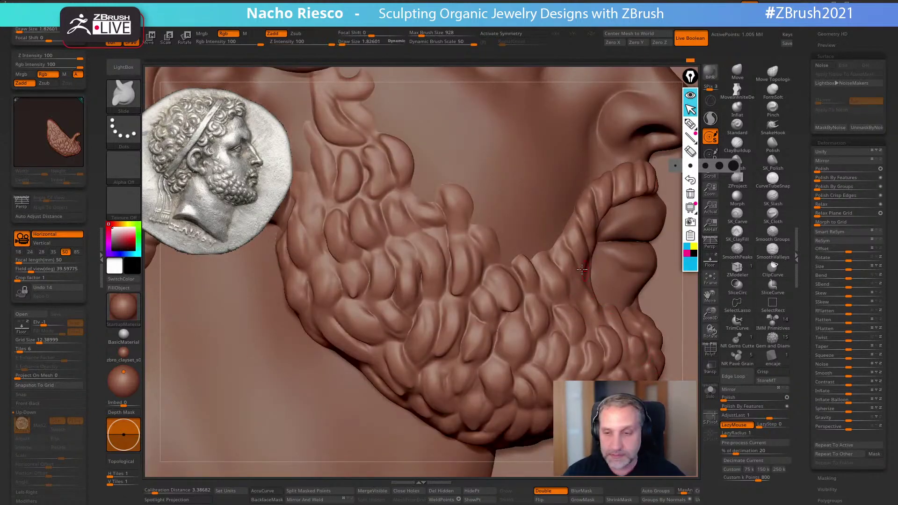
key("bracketright")
key("bracketright")
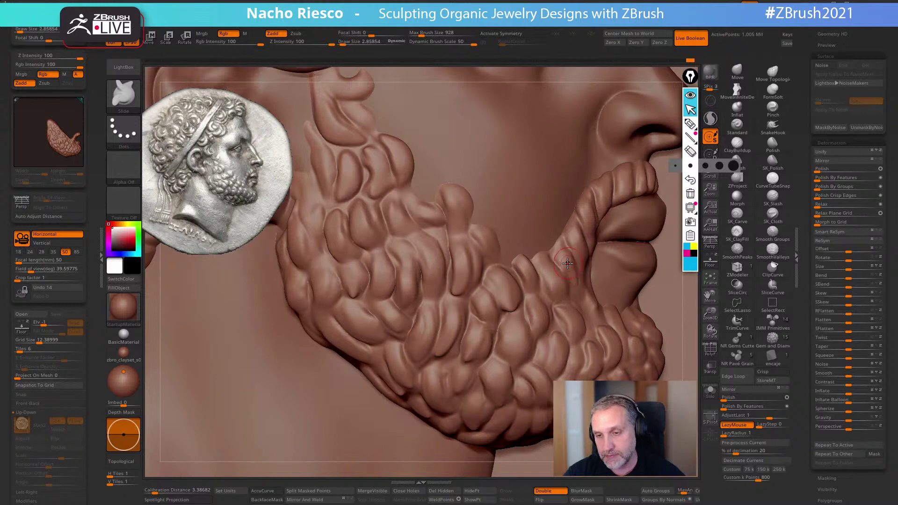
left_click_drag(585, 264, 590, 239)
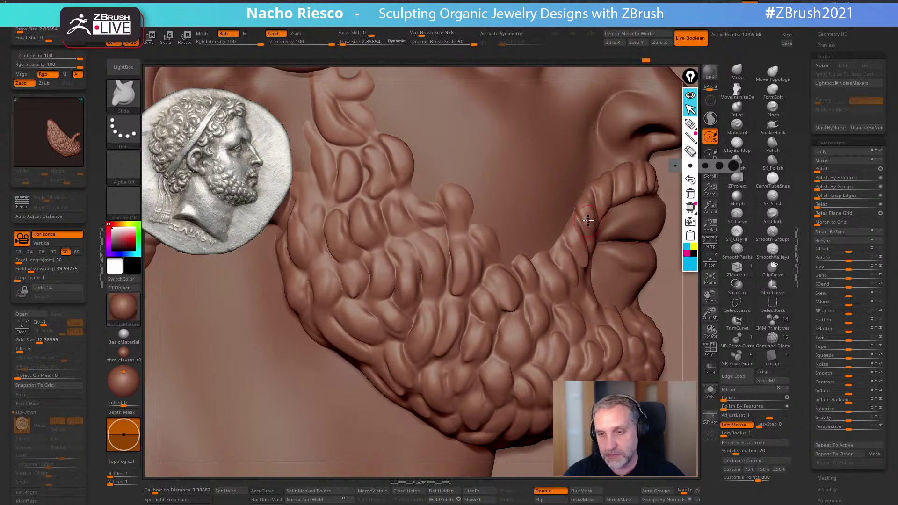
right_click_drag(501, 308, 416, 255)
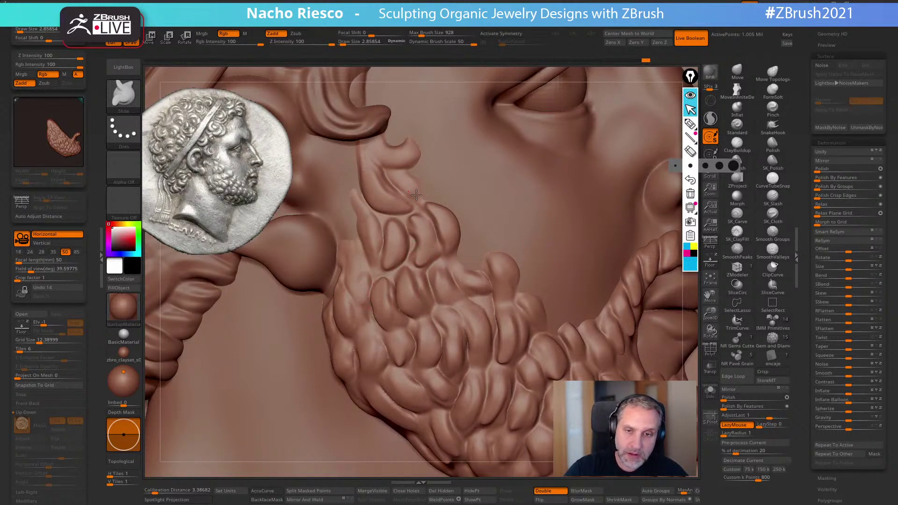
left_click_drag(417, 161, 411, 129)
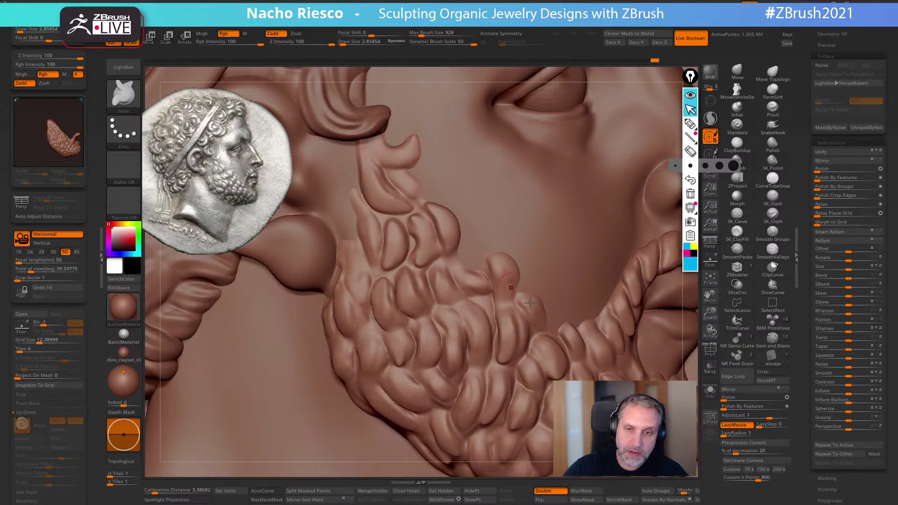
Switch to the Move brush with BackfaceMask enabled and a draw size of about 17.7
left_click(737, 71)
left_click(275, 499)
mouse_move(528, 412)
right_mouse_down()
mouse_move(543, 271)
mouse_move(529, 273)
mouse_move(490, 330)
right_mouse_up()
key("]")
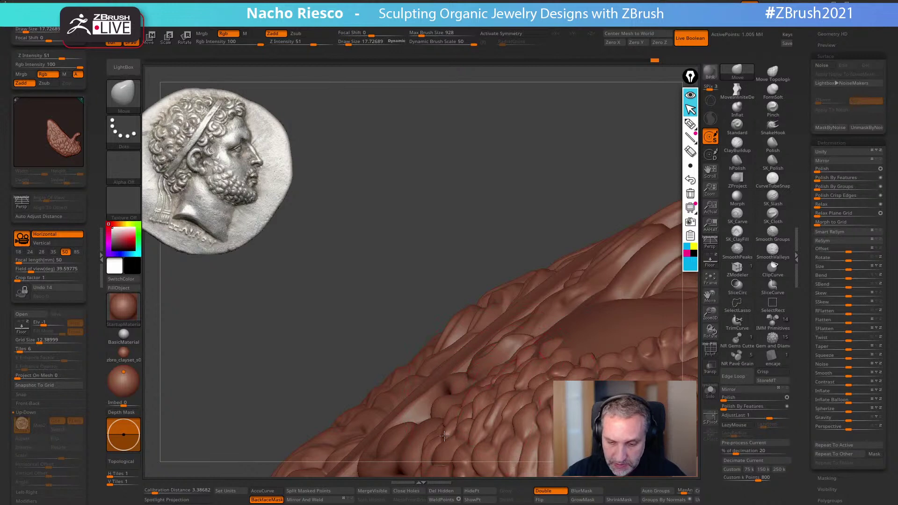
Examine the beard's relief depth from several angles, isolate the beard to check its shape, and restore the full portrait
mouse_move(529, 407)
right_mouse_down()
mouse_move(590, 388)
mouse_move(533, 405)
mouse_move(556, 362)
right_mouse_up()
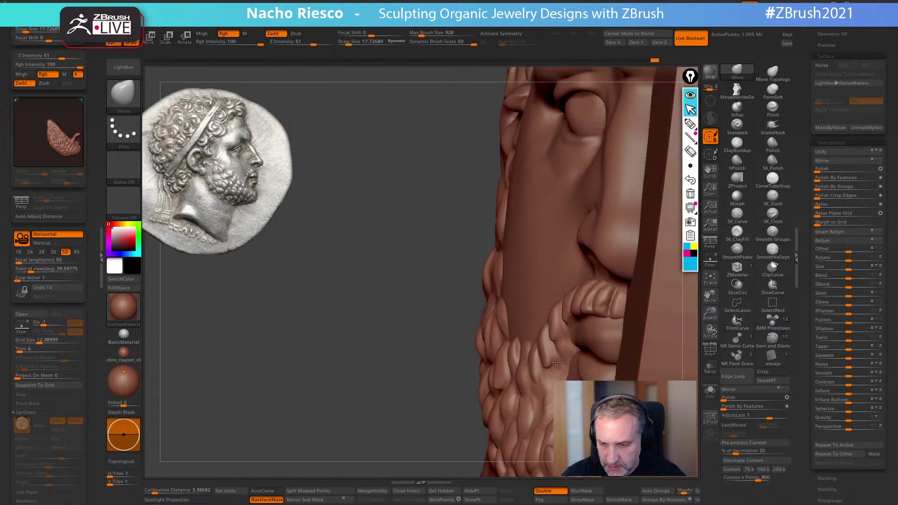
mouse_move(563, 324)
right_mouse_down()
mouse_move(559, 352)
mouse_move(575, 421)
right_mouse_up()
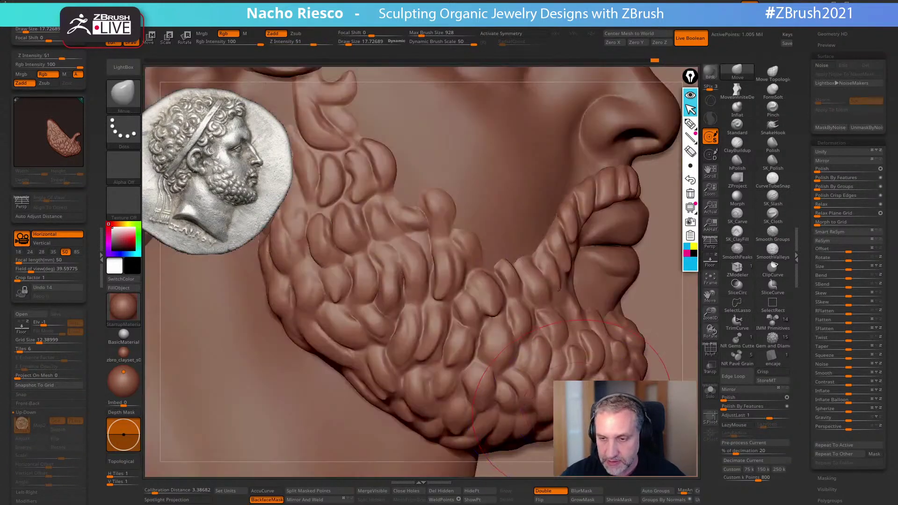
mouse_move(553, 381)
right_mouse_down()
mouse_move(497, 307)
mouse_move(468, 338)
mouse_move(409, 358)
right_mouse_up()
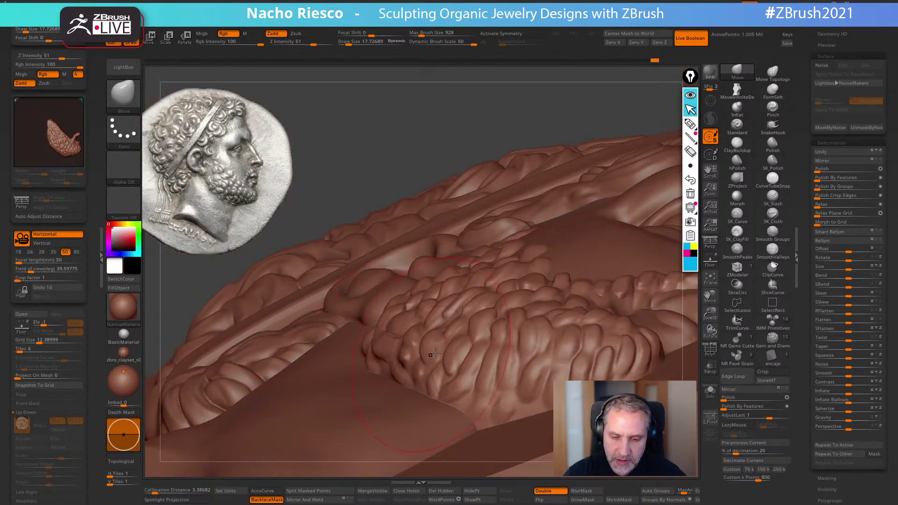
mouse_move(510, 359)
right_mouse_down()
mouse_move(537, 318)
mouse_move(582, 302)
right_mouse_up()
mouse_move(689, 333)
right_mouse_down()
mouse_move(673, 325)
mouse_move(699, 377)
mouse_move(624, 314)
right_mouse_up()
left_click(711, 393)
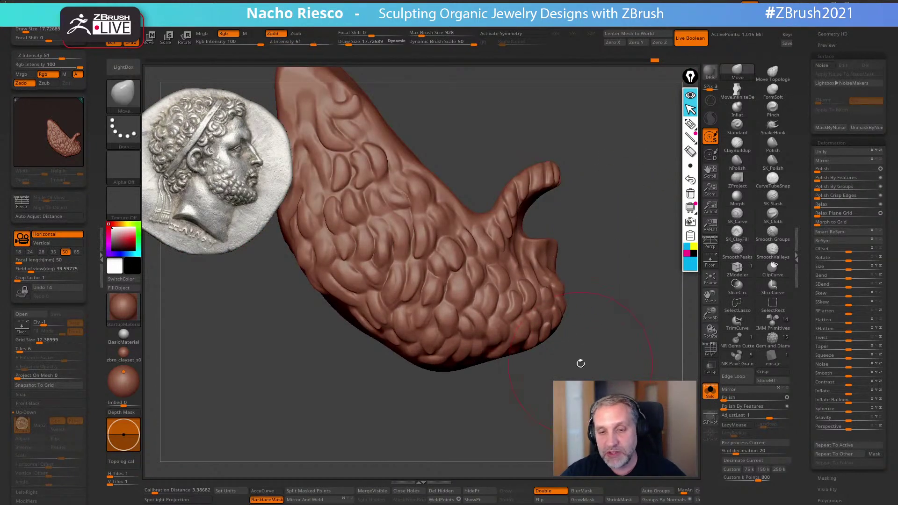
left_click(711, 392)
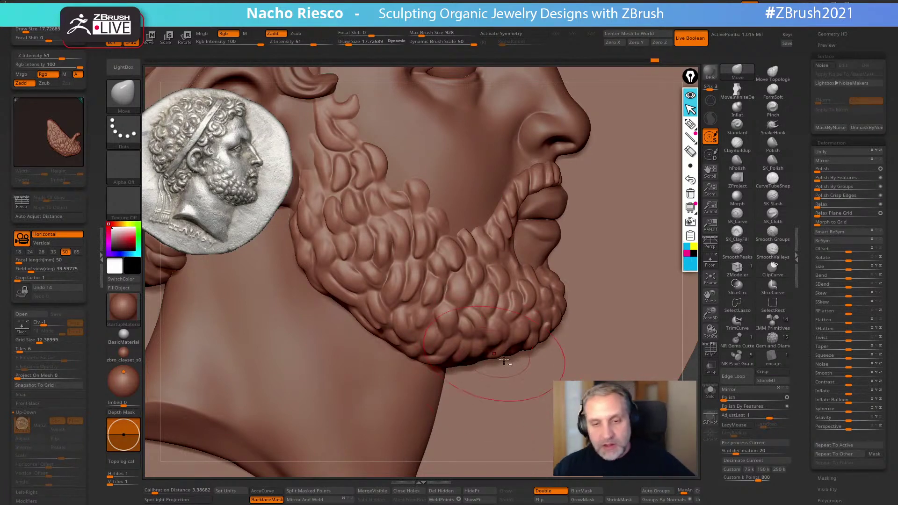
right_click_drag(527, 331, 587, 348, "alt")
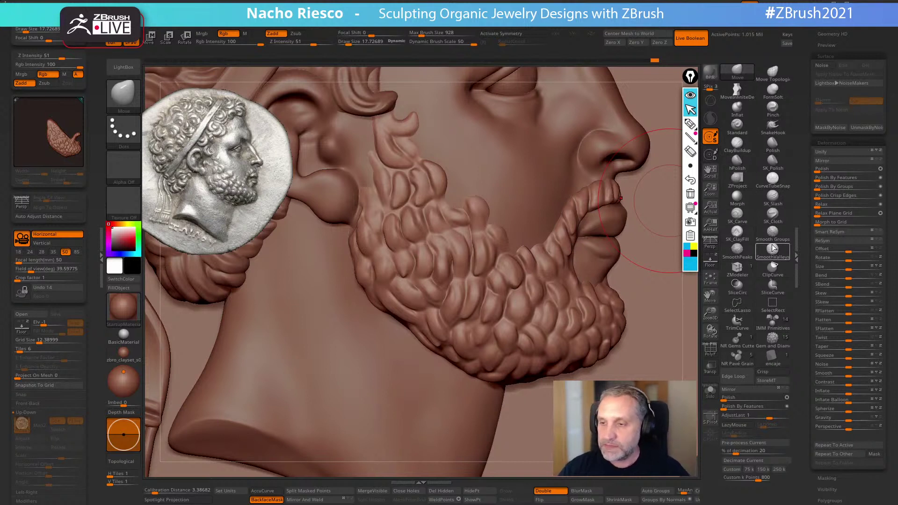
Switch to the SK_Slash brush and set its alpha to repeat in two horizontal tiles
left_click(774, 196)
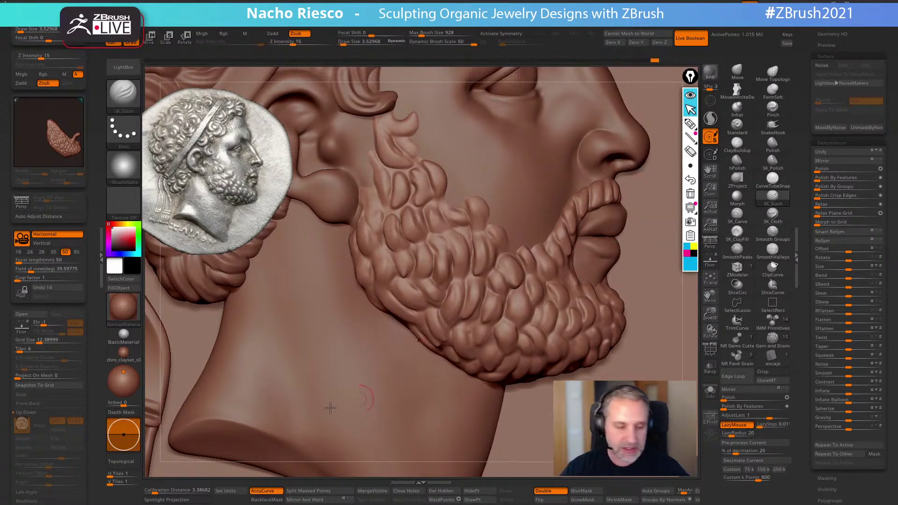
left_click_drag(112, 475, 118, 474)
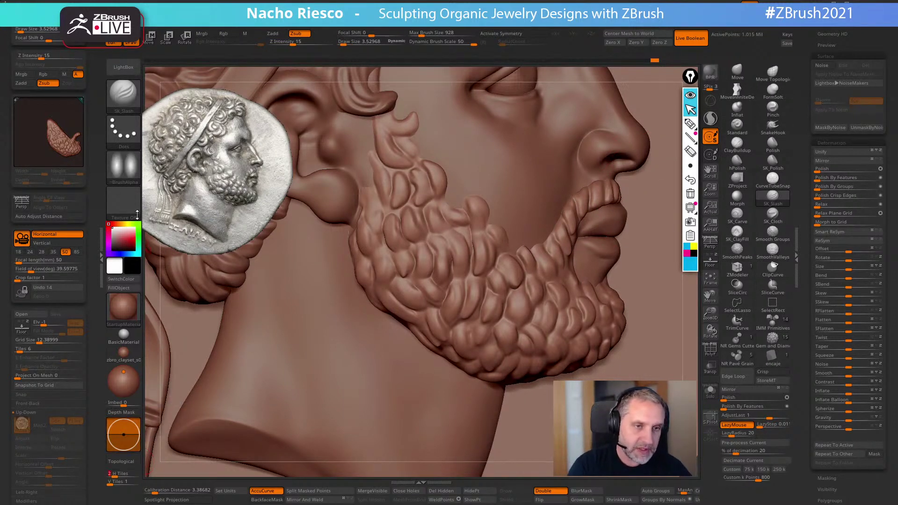
left_click(124, 166)
left_click(311, 279)
Set the SK_Slash brush to Z intensity 19 and draw size about 8.4, and carve strand grooves into the beard curls below the ear
right_click_drag(385, 302, 456, 350, "alt")
key("s")
left_click_drag(497, 240, 501, 240)
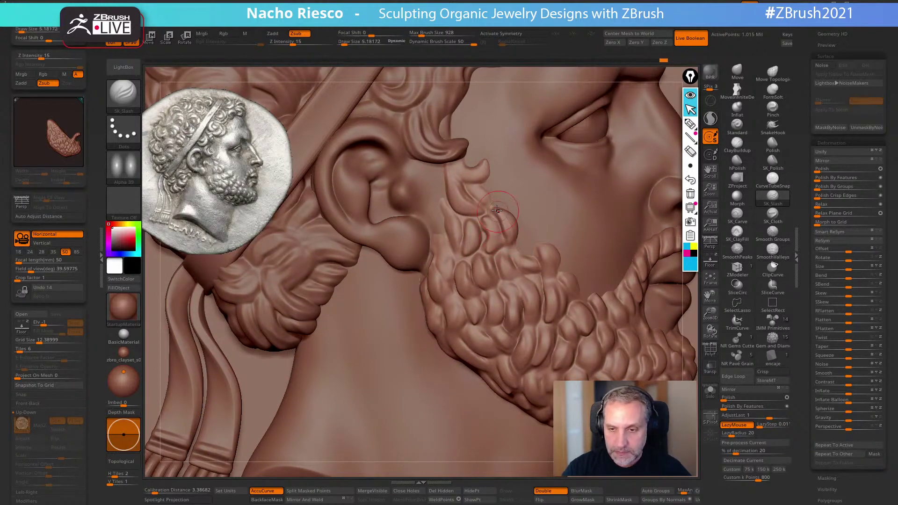
left_click_drag(293, 43, 296, 43)
key("s")
left_click_drag(501, 266, 507, 266)
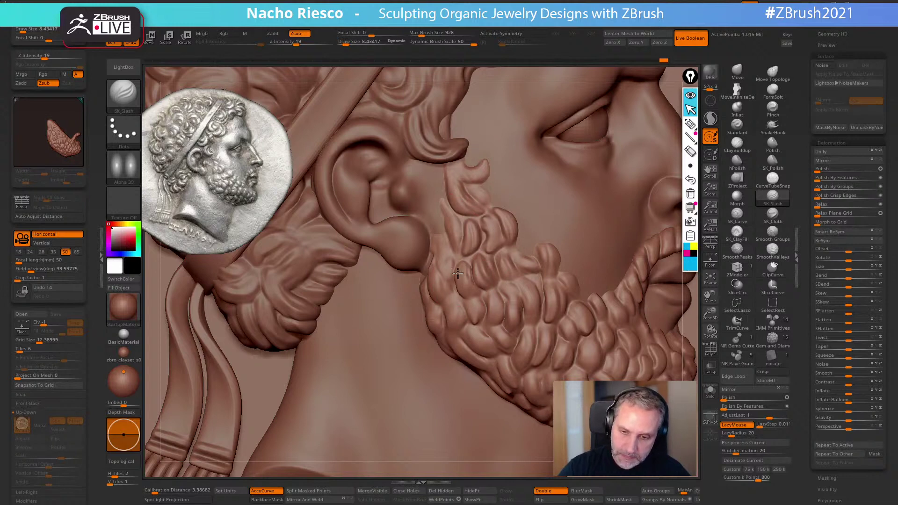
left_click_drag(432, 254, 435, 286)
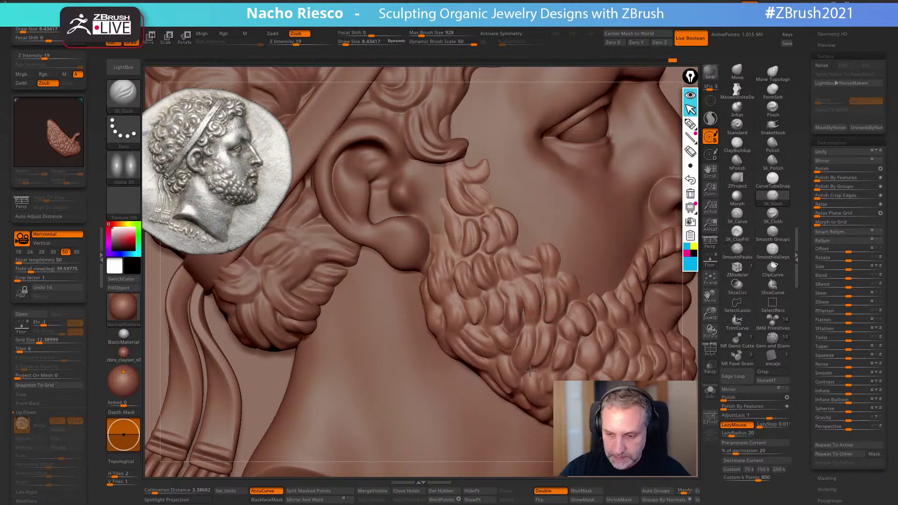
Carve strand grooves into the lower cheek and jawline curls, reducing the SK_Slash draw size to about 7.2
left_click_drag(590, 330, 601, 376)
right_click_drag(617, 406, 562, 361, "alt")
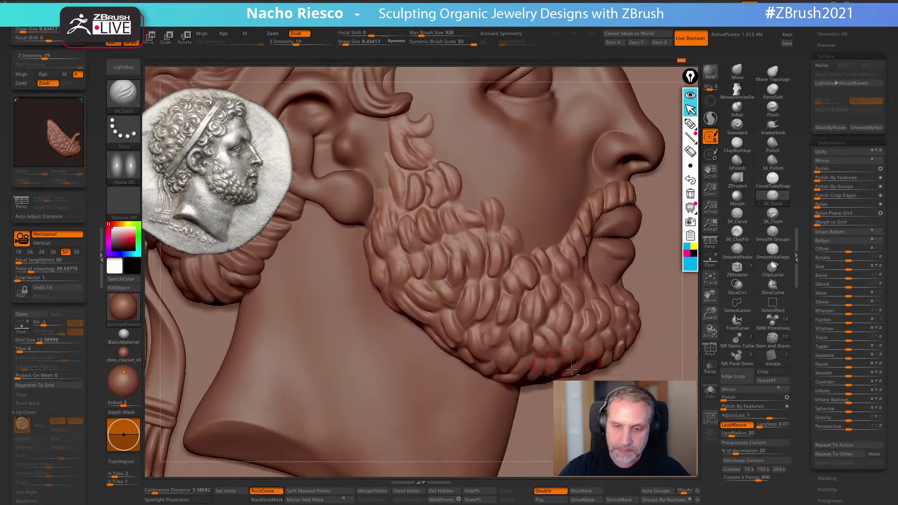
key("s")
left_click_drag(583, 278, 585, 278)
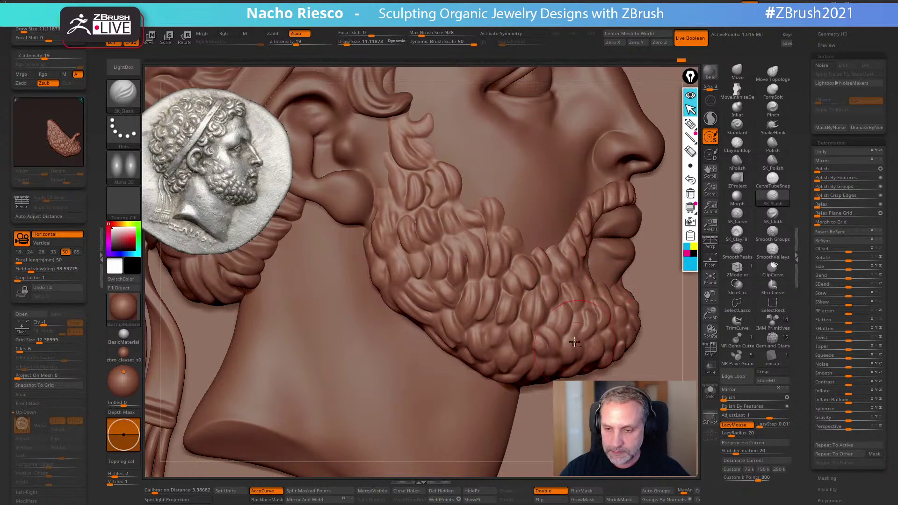
right_click_drag(571, 354, 593, 343, "alt")
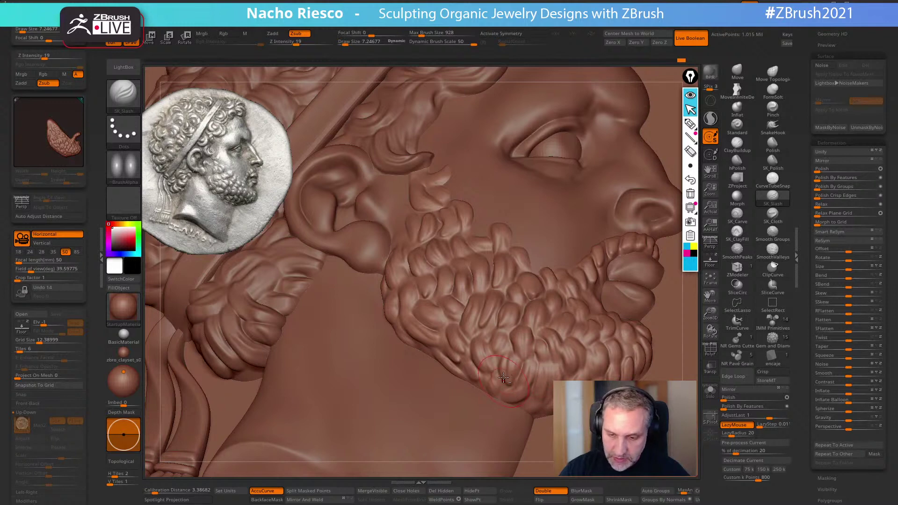
left_click_drag(511, 401, 534, 405)
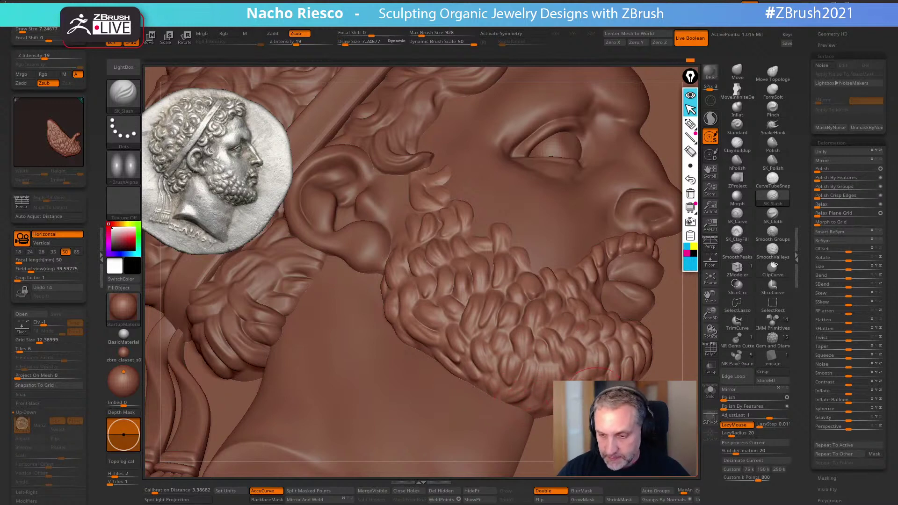
Carve fine strand grooves into the chin curls and along the beard's rear edge beneath the earlobe
right_click_drag(612, 376, 617, 328, "alt")
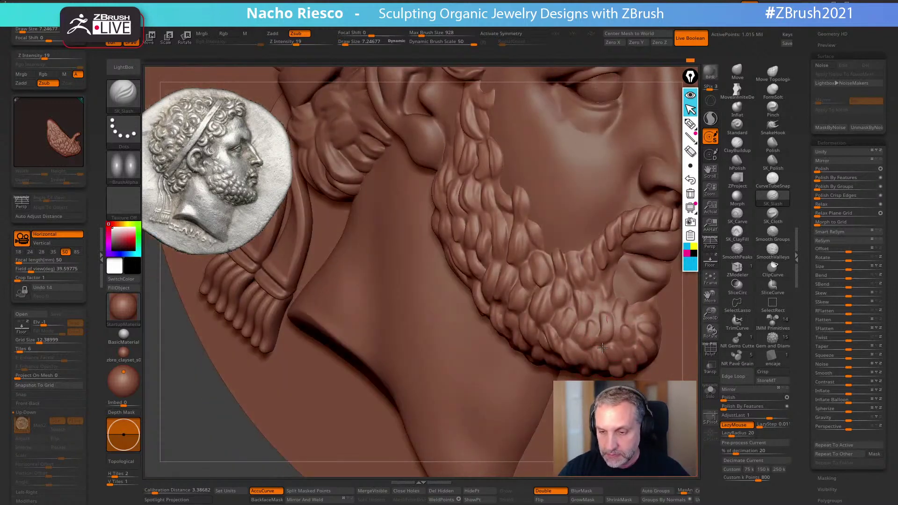
key("ctrl")
mouse_move(657, 341)
right_mouse_down()
mouse_move(622, 301)
mouse_move(609, 301)
right_mouse_up()
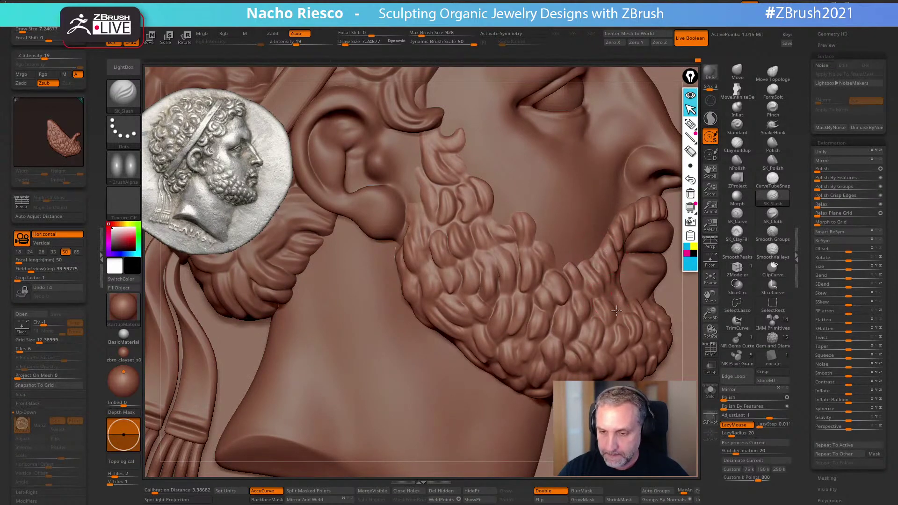
right_click_drag(415, 303, 406, 281)
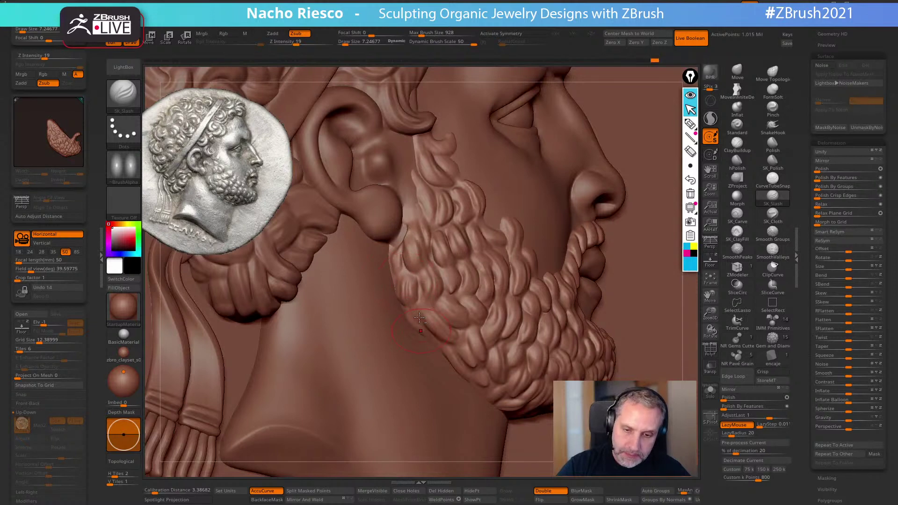
right_click_drag(467, 349, 503, 346)
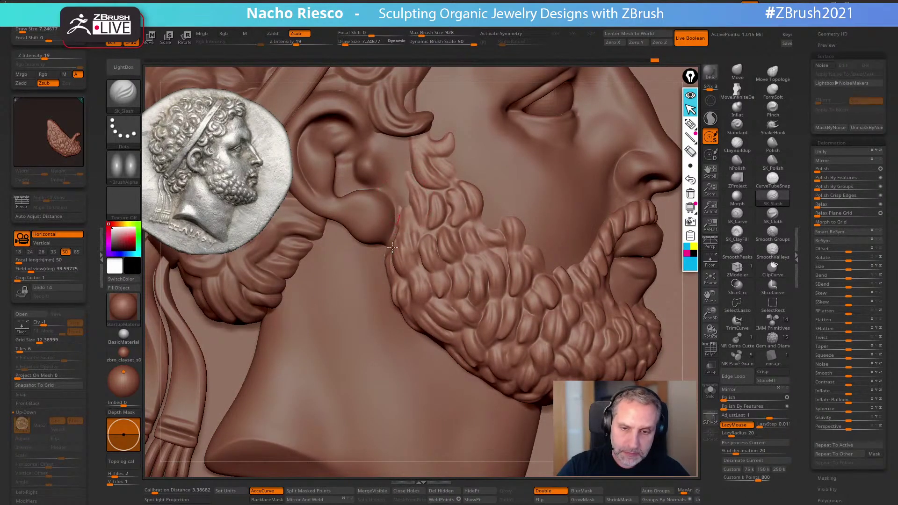
left_click_drag(400, 196, 397, 222)
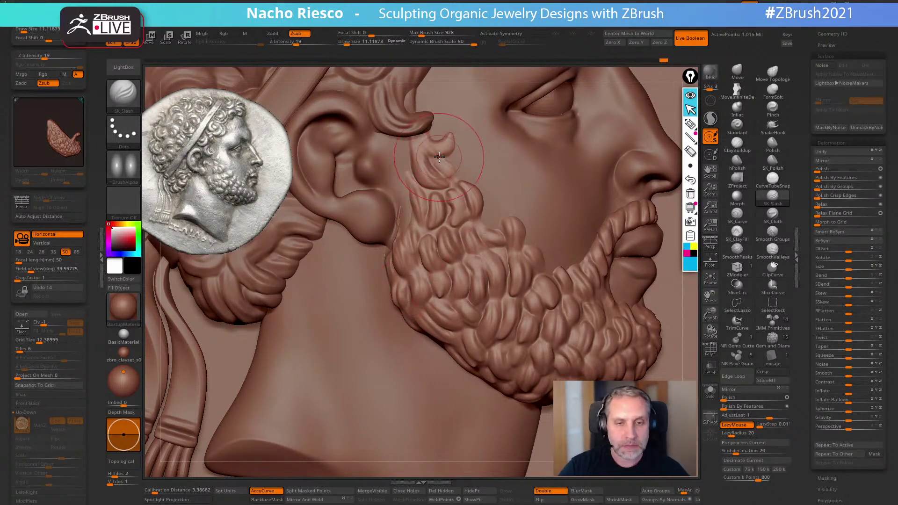
Groove the sideburn curl below the temple and the curls beneath it with SK_Slash at a draw size of about 8.4
key("s")
mouse_move(416, 139)
left_mouse_down()
mouse_move(447, 150)
mouse_move(448, 159)
left_mouse_up()
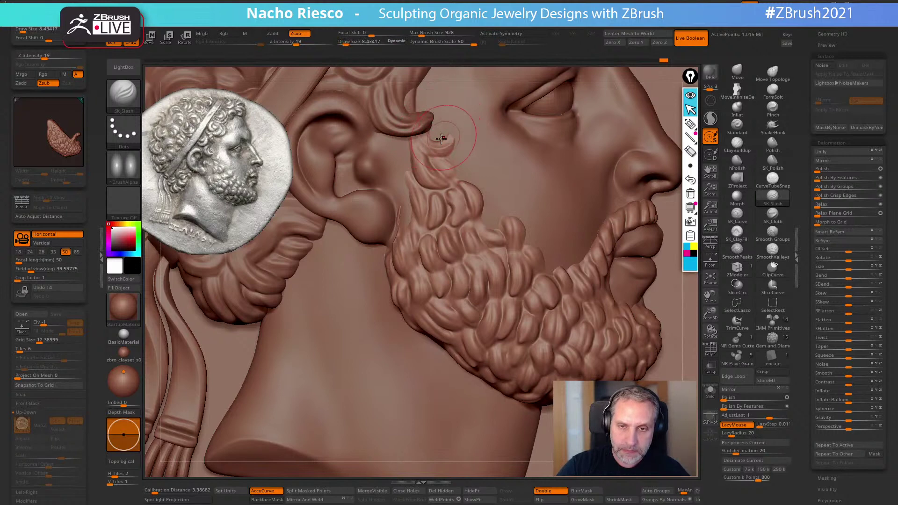
key("s")
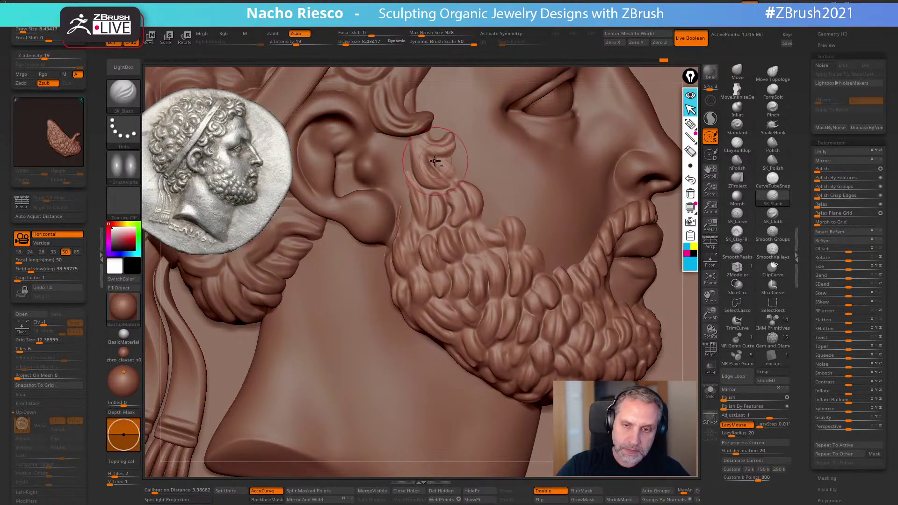
mouse_move(416, 141)
left_mouse_down()
mouse_move(447, 181)
mouse_move(455, 233)
mouse_move(489, 220)
mouse_move(478, 254)
left_mouse_up()
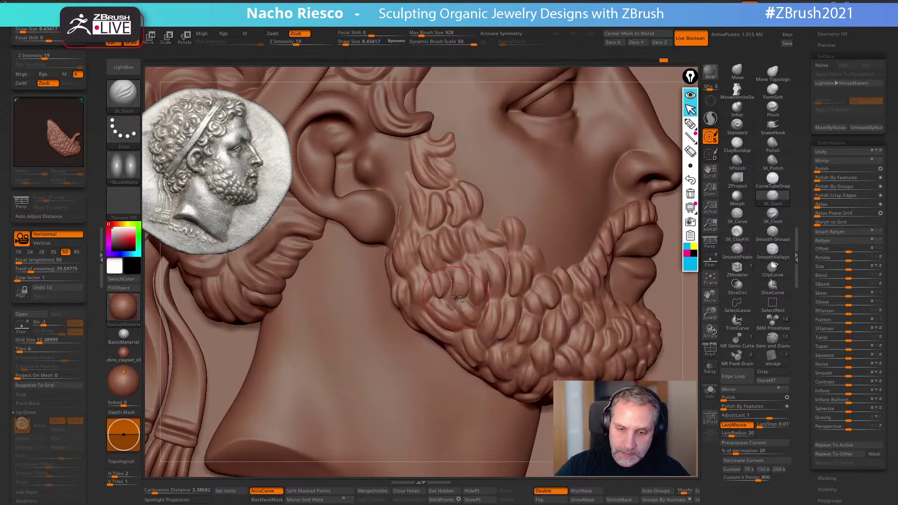
mouse_move(568, 344)
right_mouse_down("alt")
mouse_move(556, 255)
mouse_move(543, 327)
right_mouse_up("alt")
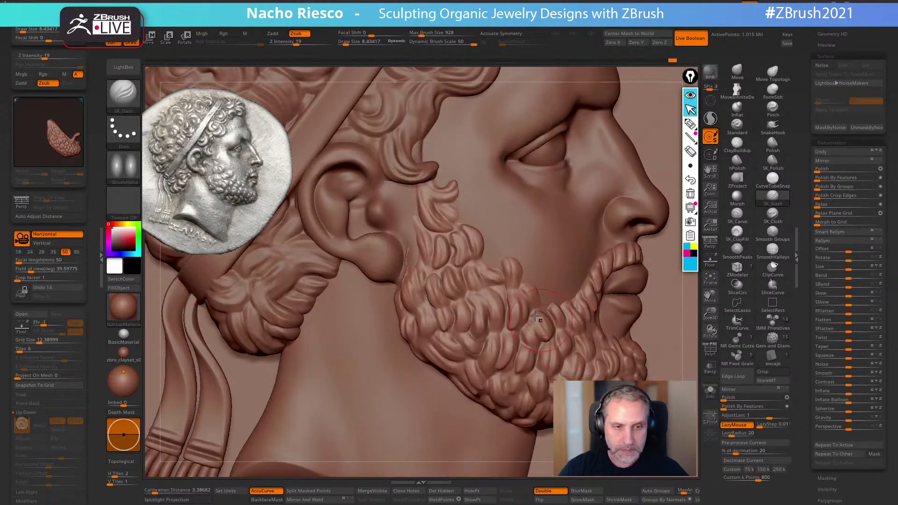
Examine the beard within the full portrait relief and compare it with the coin reference
key("f")
right_click_drag(672, 295, 550, 423, "ctrl")
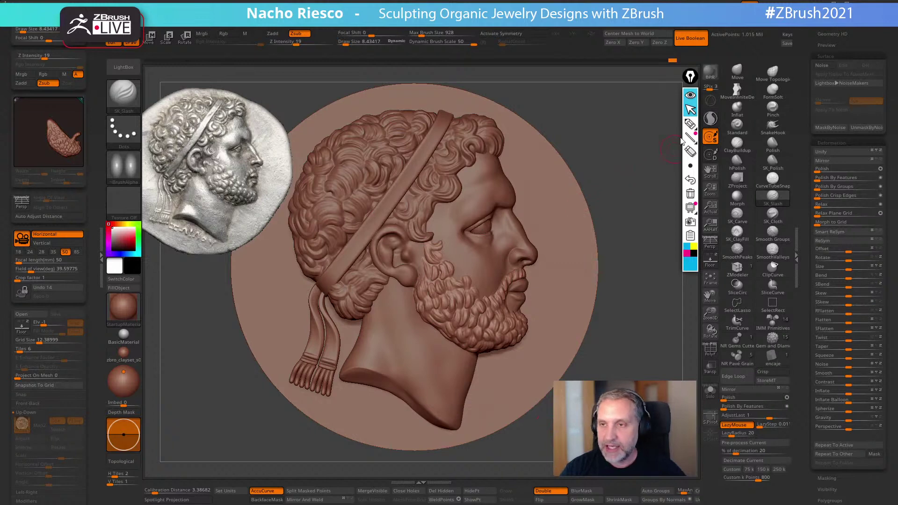
right_click_drag(618, 166, 672, 132, "ctrl")
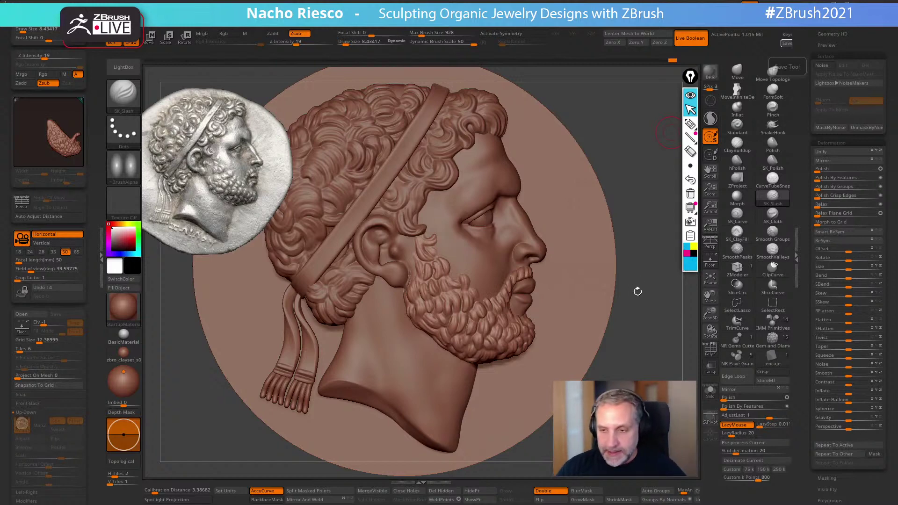
left_click_drag(651, 325, 646, 389)
right_click_drag(586, 180, 589, 201, "alt")
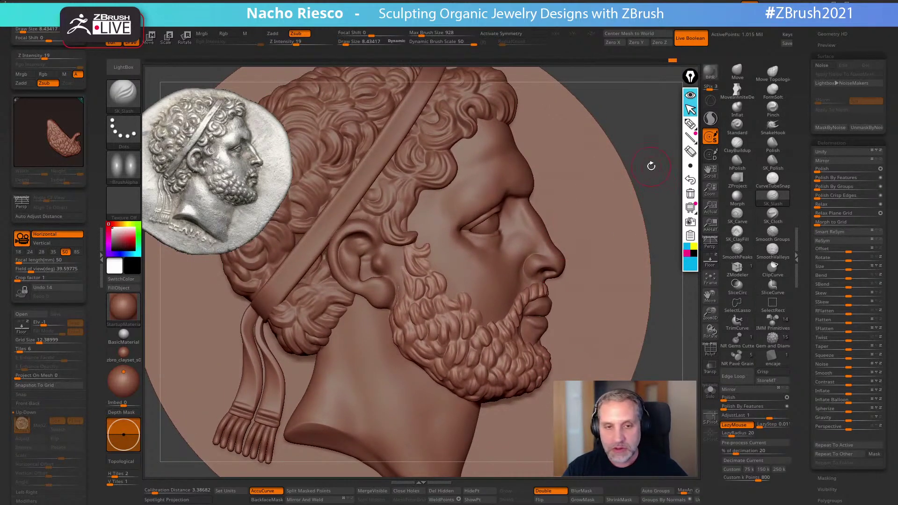
right_click_drag(650, 169, 664, 171, "alt")
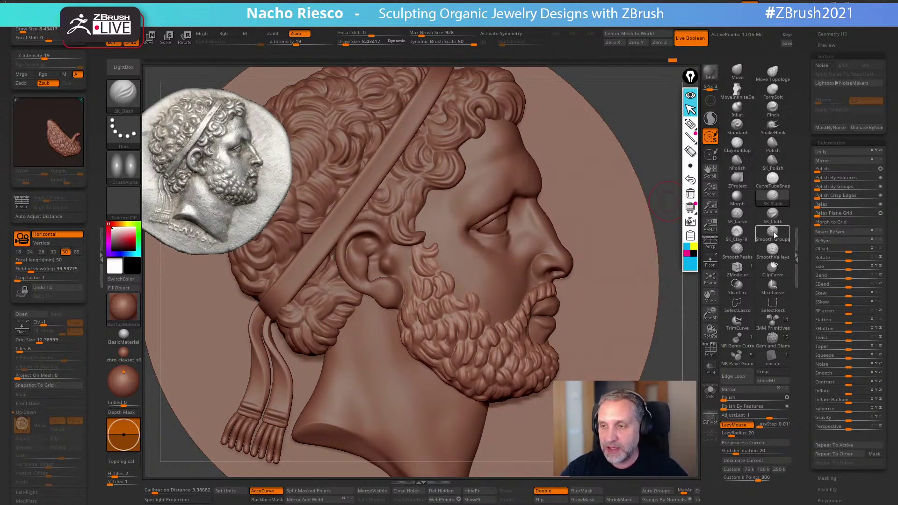
Switch to the SK_Cloth brush with one horizontal tile and draw size about 7.2, and work on the hair curls beside the headband
left_click(773, 214)
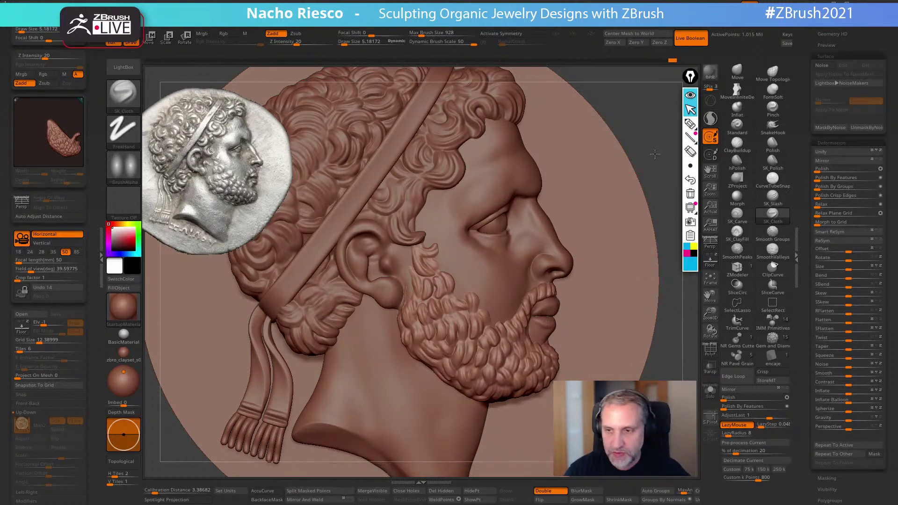
right_click_drag(395, 362, 424, 357, "alt")
left_click_drag(126, 474, 106, 473)
key("s")
left_click_drag(317, 311, 318, 312)
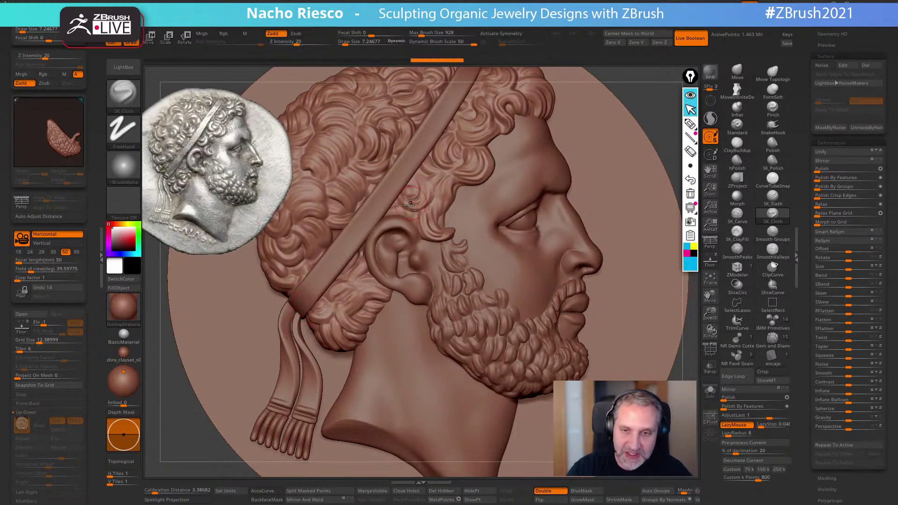
right_click_drag(324, 284, 414, 250, "ctrl")
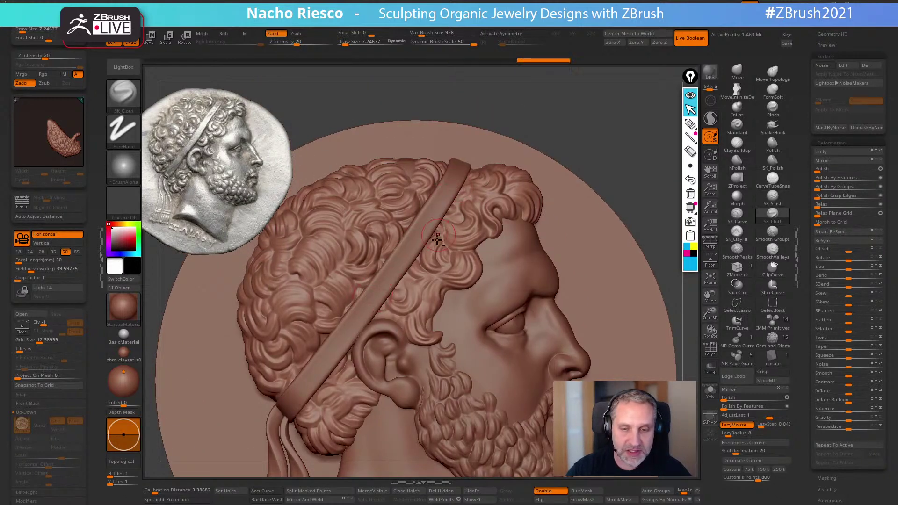
right_click_drag(423, 300, 618, 183, "ctrl")
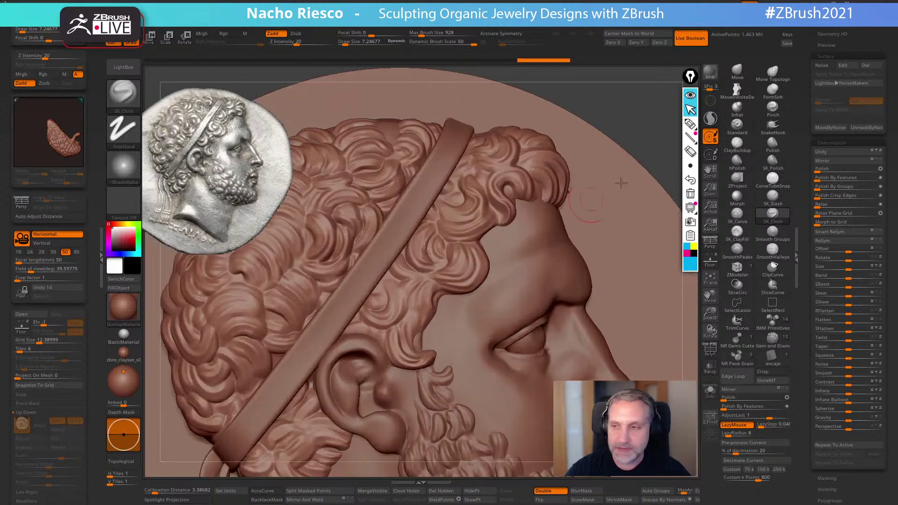
Build up the hair curls above the ear with the ClayBuildup brush at a draw size of about 2.9
left_click(737, 143)
key("s")
left_click_drag(403, 297, 388, 304)
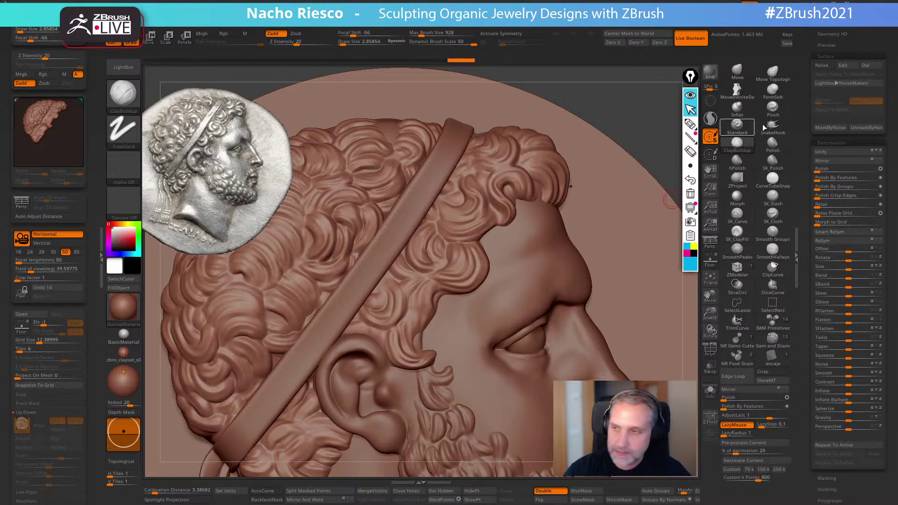
Sharpen the edges of the temple curls with the Pinch brush at a draw size of about 5.2
left_click(773, 108)
key("s")
left_click_drag(450, 342, 472, 343)
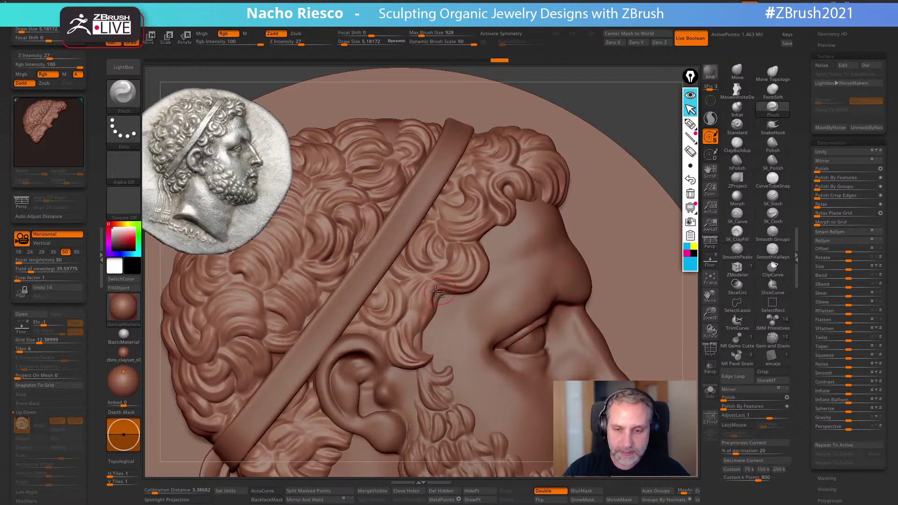
Add strand ridges to the curls between the temple and the headband with ClayBuildup at a draw size of about 2.9
left_click(737, 143)
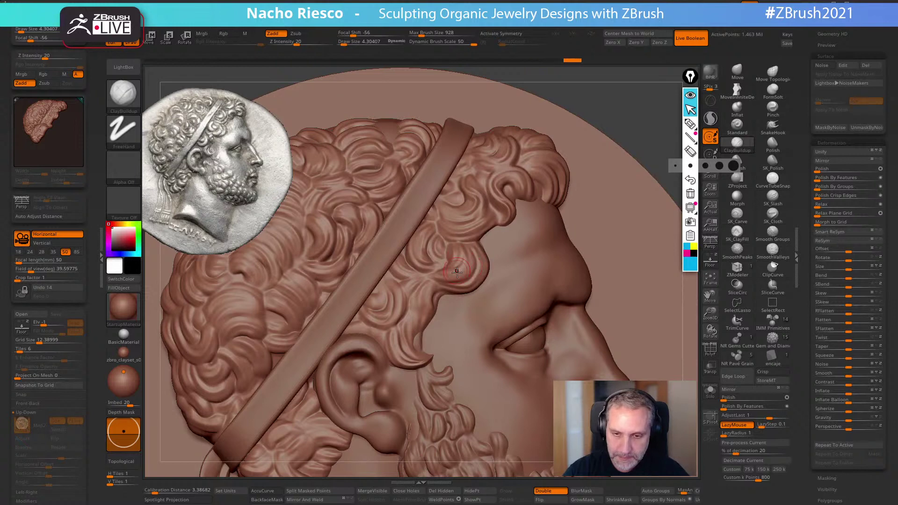
key("s")
left_click_drag(427, 286, 427, 287)
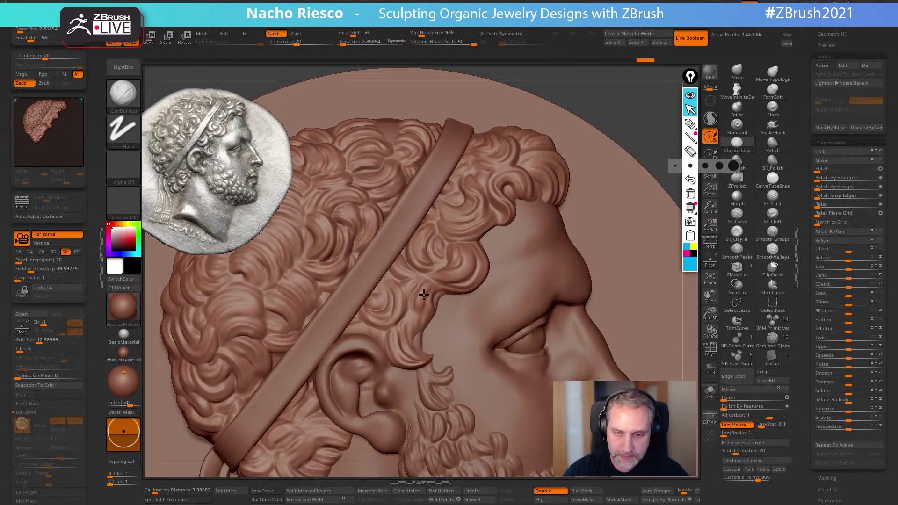
left_click_drag(422, 236, 420, 229)
mouse_move(429, 268)
left_mouse_down()
mouse_move(449, 207)
mouse_move(484, 230)
mouse_move(487, 208)
mouse_move(520, 185)
mouse_move(496, 181)
left_mouse_up()
Add ClayBuildup strand ridges to the curls above the forehead and those between the ear and the headband
right_click_drag(481, 217, 493, 167)
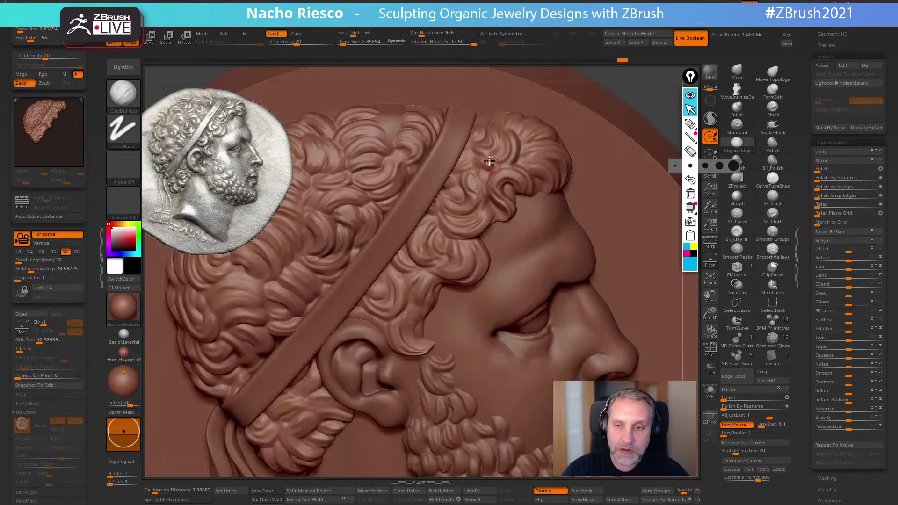
mouse_move(492, 161)
left_mouse_down()
mouse_move(500, 155)
mouse_move(470, 168)
left_mouse_up()
mouse_move(514, 168)
right_mouse_down()
mouse_move(514, 134)
mouse_move(548, 171)
right_mouse_up()
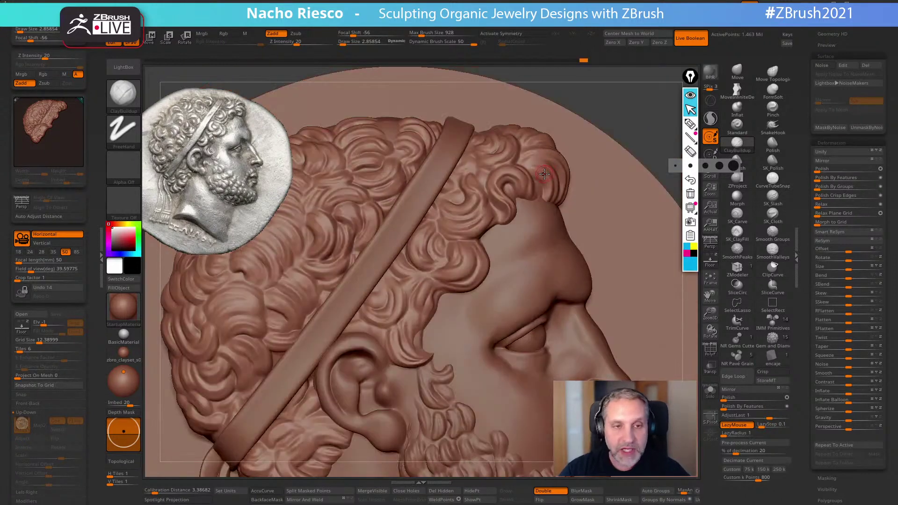
left_click_drag(542, 171, 541, 195)
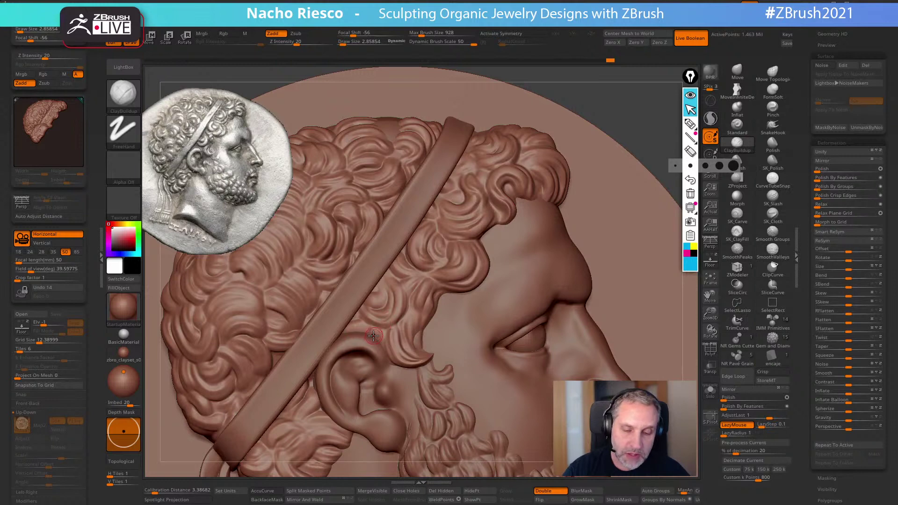
left_click_drag(359, 325, 392, 313)
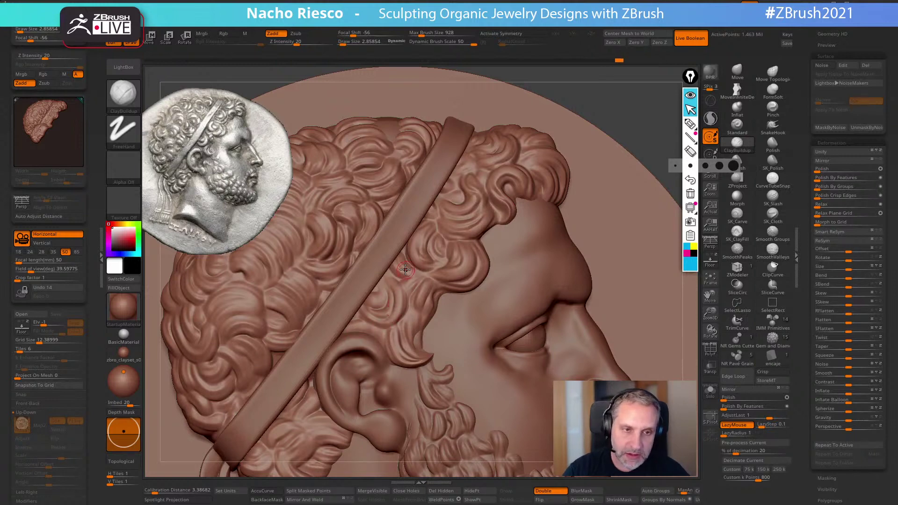
left_click_drag(411, 274, 418, 282)
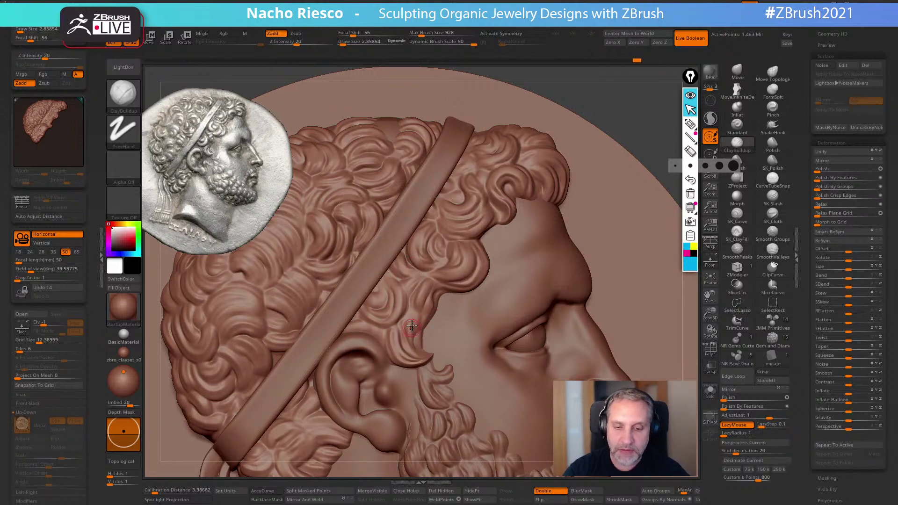
Finish the temple curl strand with ClayBuildup and smooth the skin beside it with SmoothValleys at a draw size of about 5.2
left_click_drag(408, 339, 404, 348)
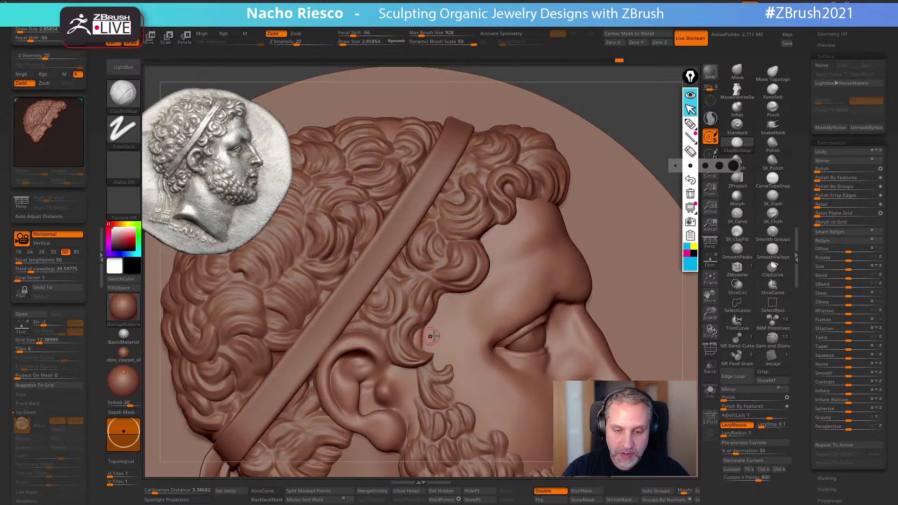
mouse_move(496, 371)
right_mouse_down()
mouse_move(477, 367)
mouse_move(495, 365)
right_mouse_up()
left_click(710, 393)
left_click(710, 393)
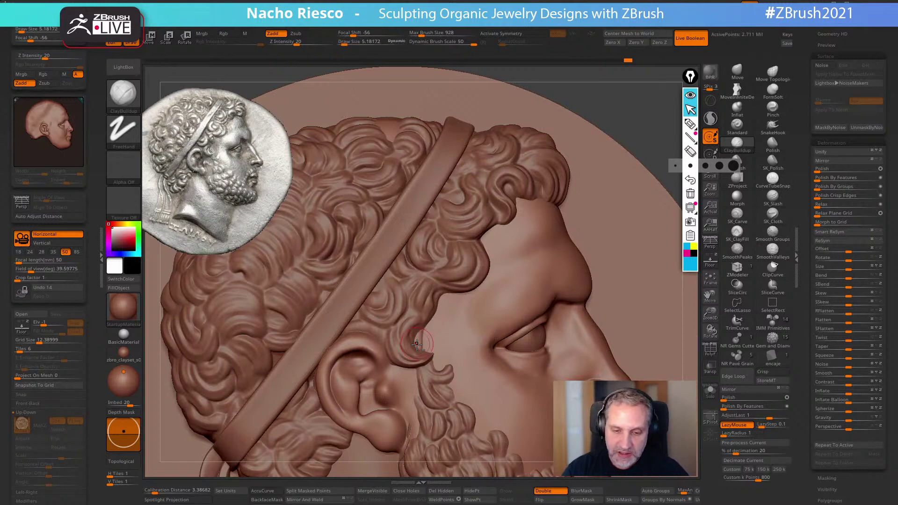
key("shift")
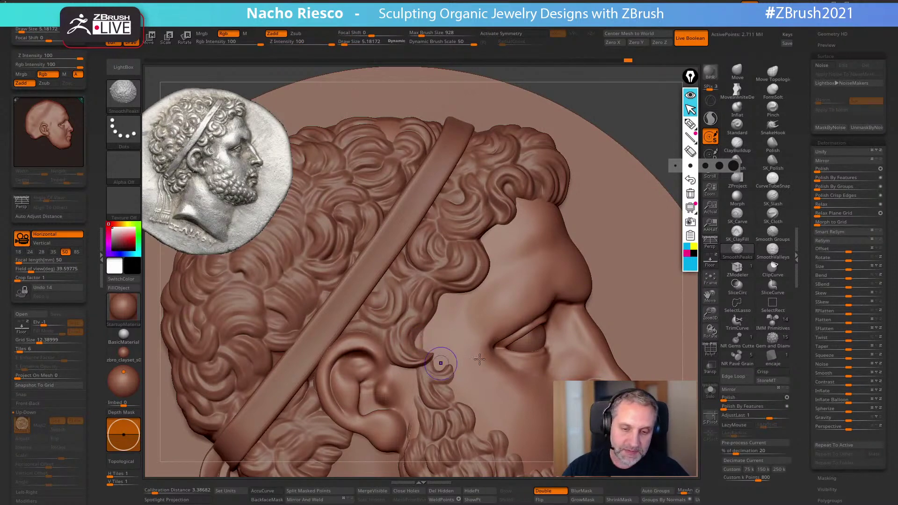
left_click(774, 253, "shift")
left_click_drag(439, 349, 424, 337, "shift")
left_click_drag(596, 105, 617, 140, "alt")
right_click_drag(382, 379, 464, 324, "alt")
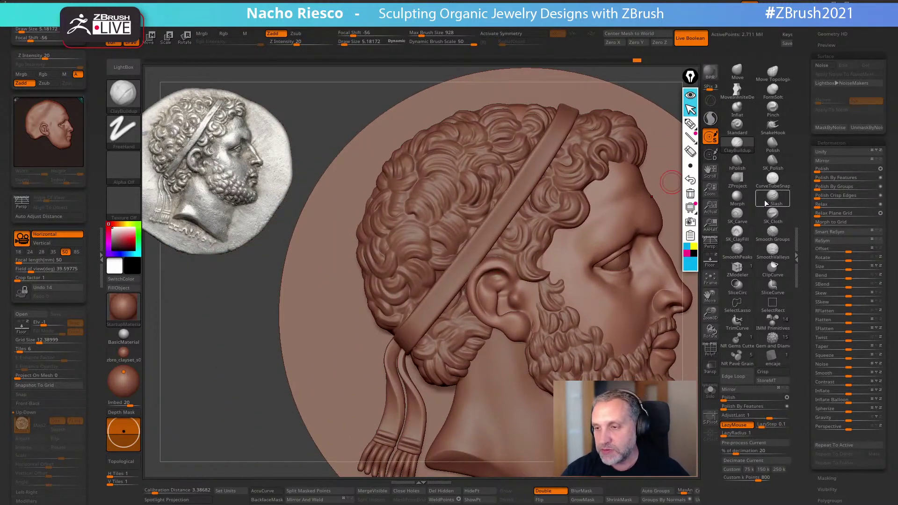
Build up strands in the curls behind the ear below the headband with ClayBuildup at a draw size of about 4.3
key("b")
key("s")
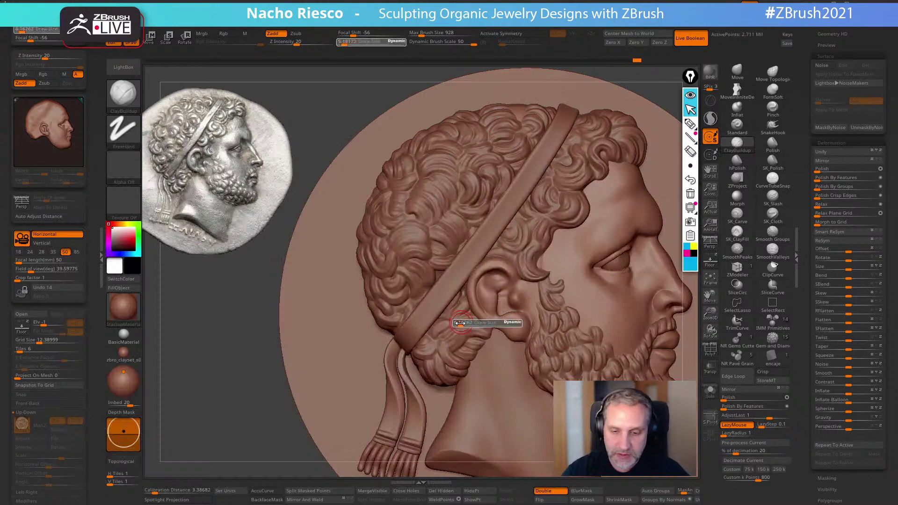
left_click(463, 322, "alt")
key("bracketleft")
key("s")
key("bracketright")
key("bracketleft")
key("bracketleft")
mouse_move(433, 334)
left_mouse_down()
mouse_move(454, 326)
mouse_move(456, 364)
mouse_move(444, 337)
left_mouse_up()
left_click_drag(440, 370, 446, 345)
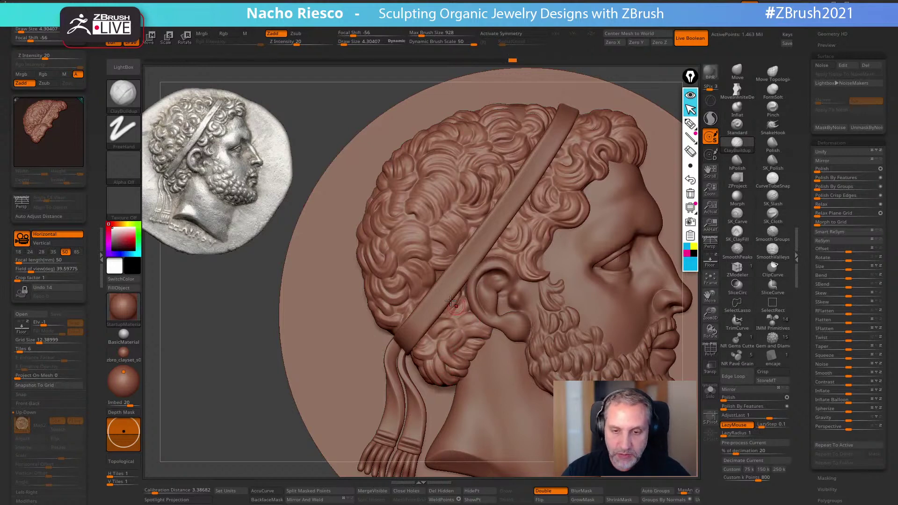
Reinforce the curls at the back of the head above the headband with ClayBuildup, enlarging the draw size to about 5.2
mouse_move(424, 284)
left_mouse_down()
mouse_move(416, 264)
mouse_move(443, 260)
mouse_move(416, 251)
left_mouse_up()
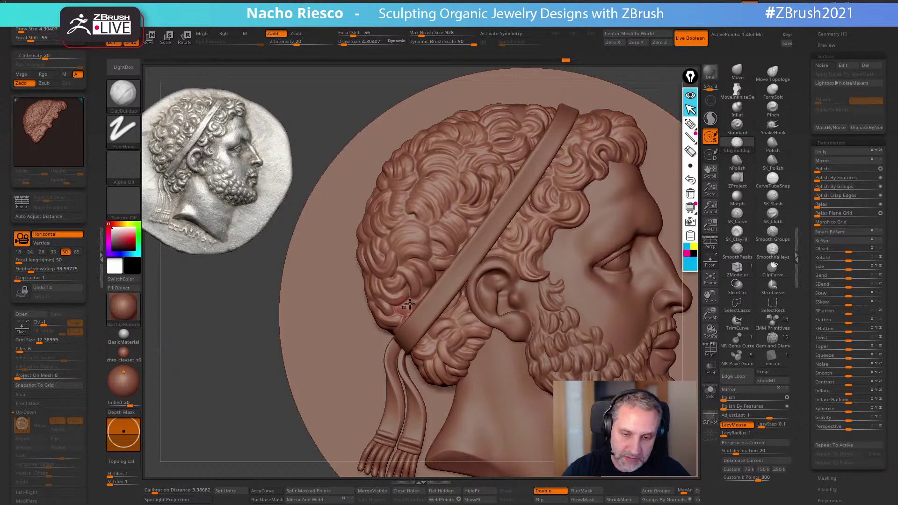
key("bracketright")
key("bracketright")
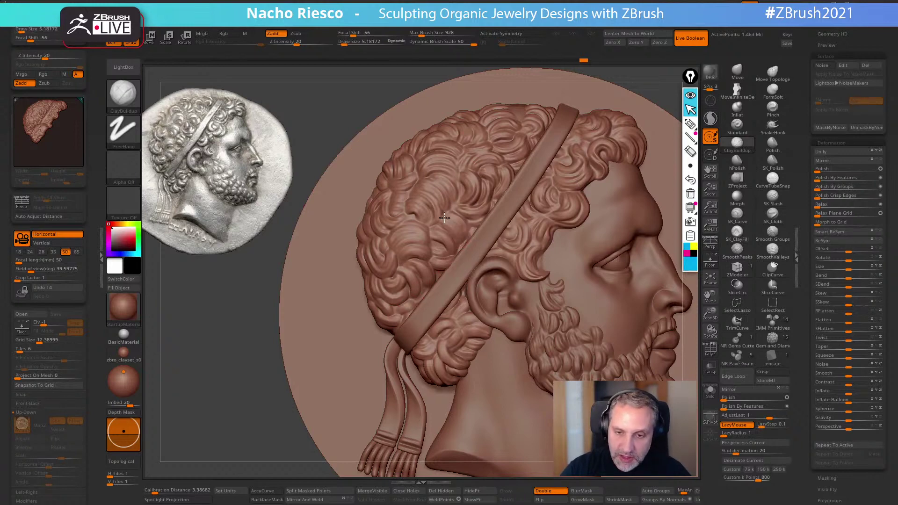
left_click_drag(459, 236, 456, 241)
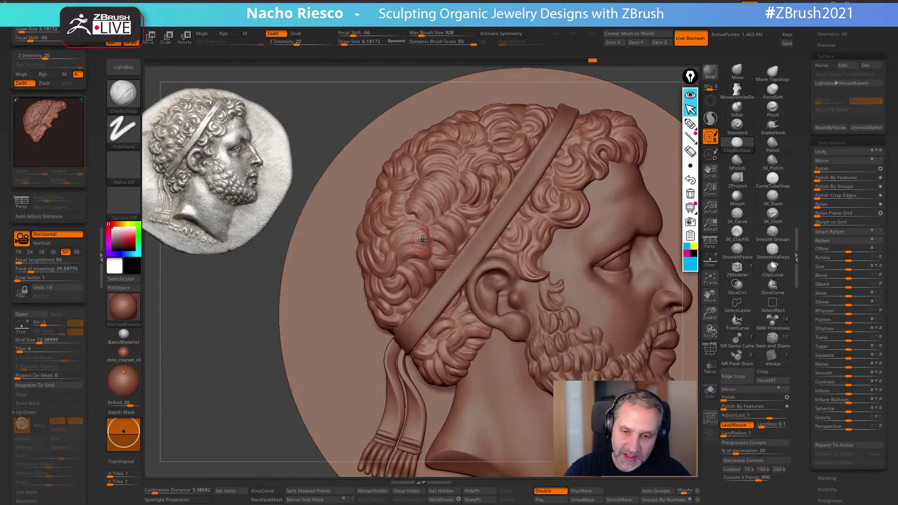
mouse_move(421, 240)
left_mouse_down()
mouse_move(411, 243)
mouse_move(418, 230)
mouse_move(424, 259)
left_mouse_up()
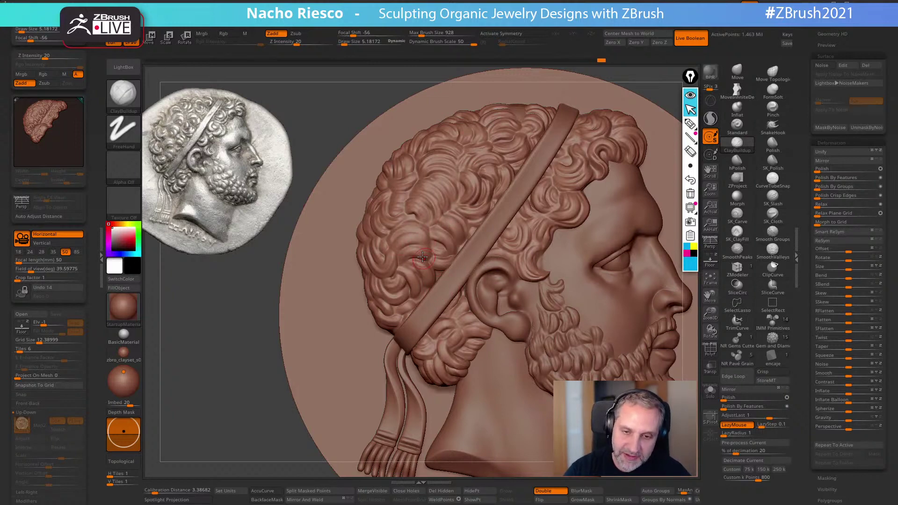
Add ClayBuildup strands to the curls on the upper and rear skull at a draw size of about 4.3
mouse_move(462, 170)
left_mouse_down()
mouse_move(474, 192)
mouse_move(507, 165)
left_mouse_up()
left_click_drag(440, 192, 454, 187)
key("s")
left_click_drag(440, 217, 437, 212)
left_click_drag(442, 160, 434, 155)
left_click_drag(522, 156, 520, 150)
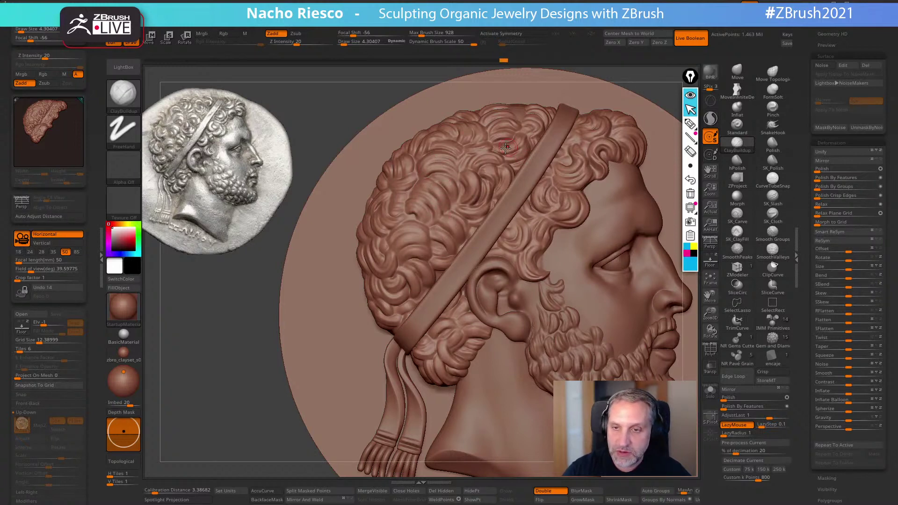
left_click_drag(375, 250, 377, 249)
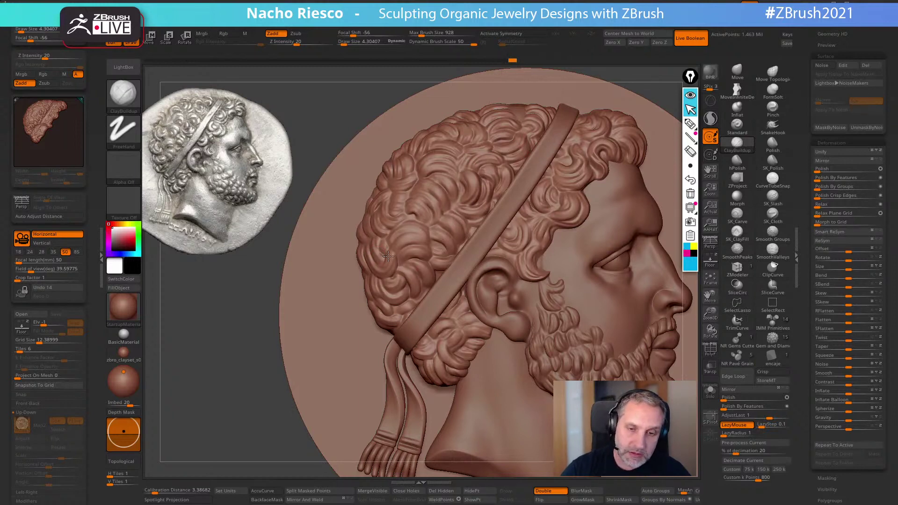
Refine the curls along the rear outline and crown of the hair with ClayBuildup from several angles
right_click_drag(380, 252, 385, 230)
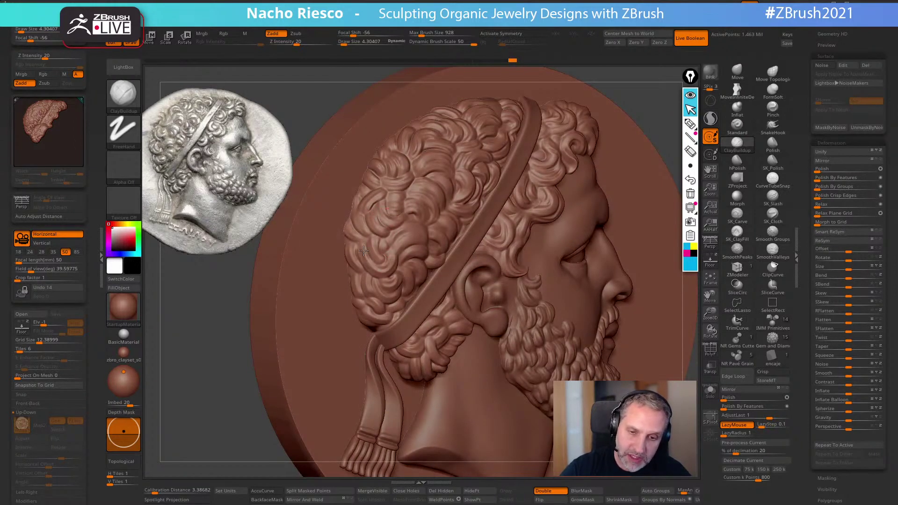
left_click_drag(361, 229, 358, 211)
right_click_drag(358, 211, 405, 169)
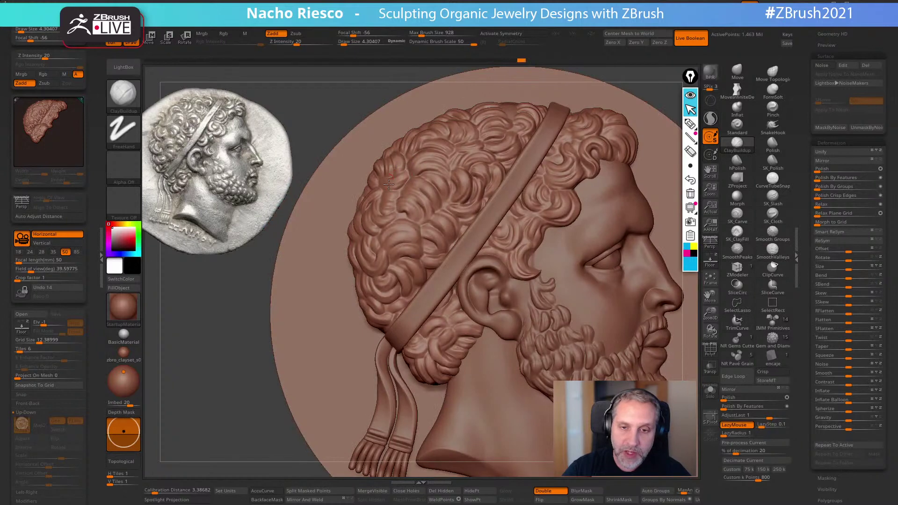
left_click_drag(393, 184, 403, 207)
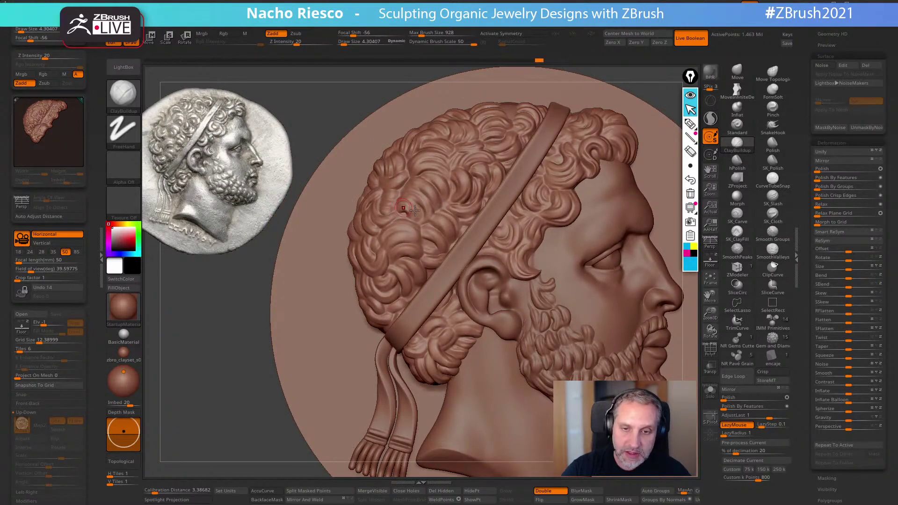
left_click_drag(421, 148, 434, 156)
right_click_drag(435, 136, 440, 159)
left_click_drag(455, 125, 461, 134)
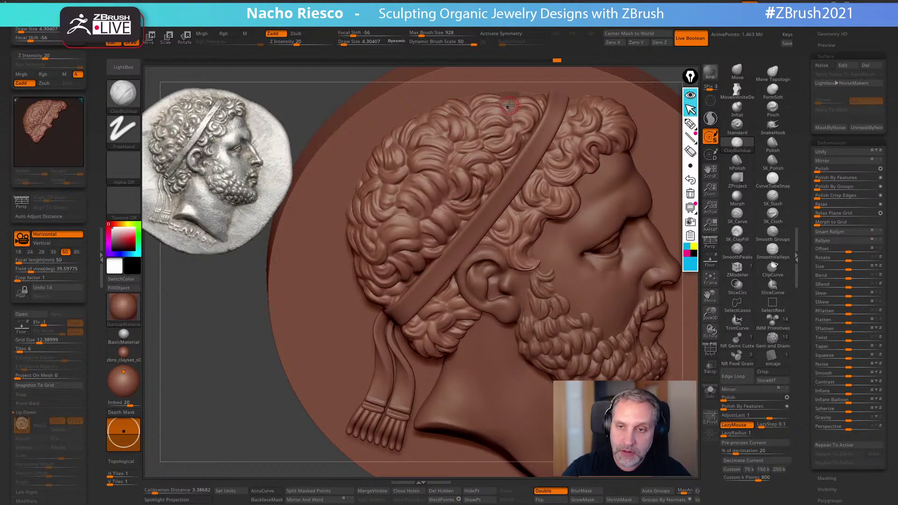
Adjust the head surface at the crown beside the headband with the Move brush at a draw size of about 26
right_click_drag(509, 104, 506, 244)
left_click(737, 72)
left_click(502, 228, "alt")
key("s")
left_click_drag(501, 226, 501, 228)
right_click_drag(494, 218, 548, 223)
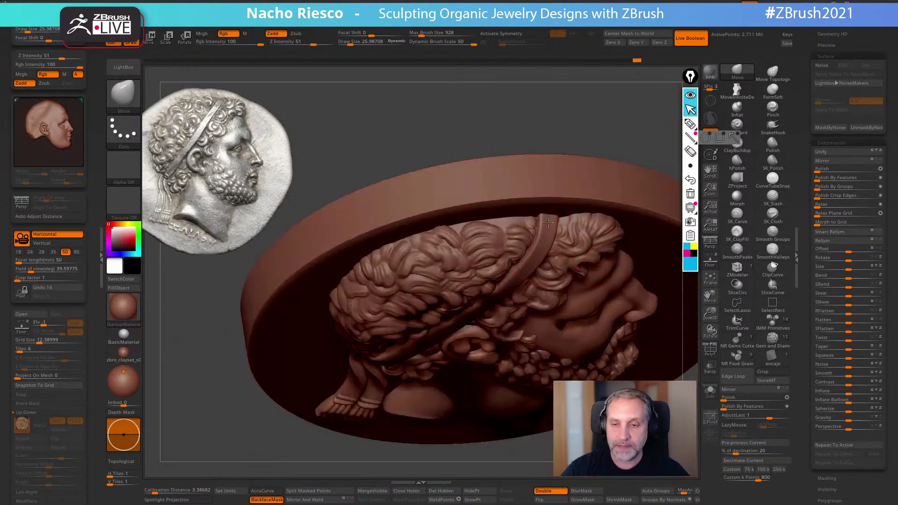
Build up the hair mesh along the crown edge near the coin background with ClayBuildup at a draw size of about 5.2
left_click(737, 144)
left_click(512, 244, "alt")
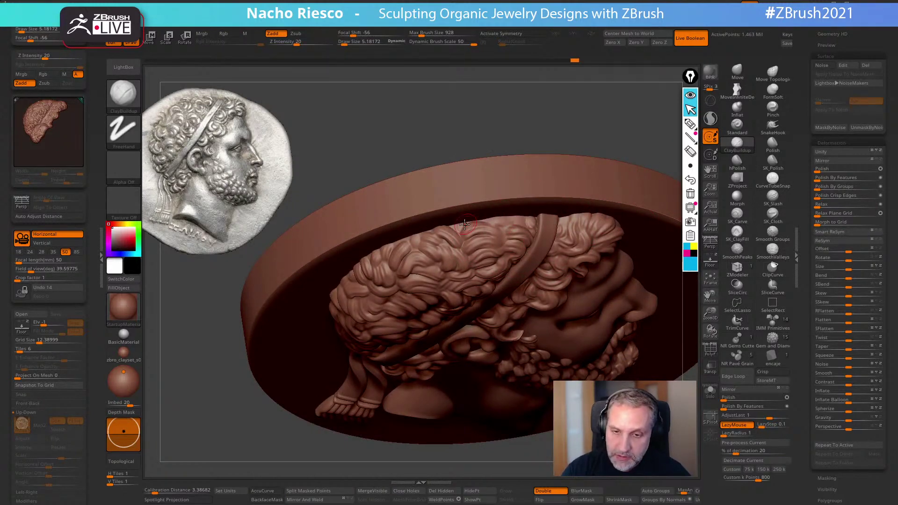
right_click_drag(506, 183, 556, 86, "shift")
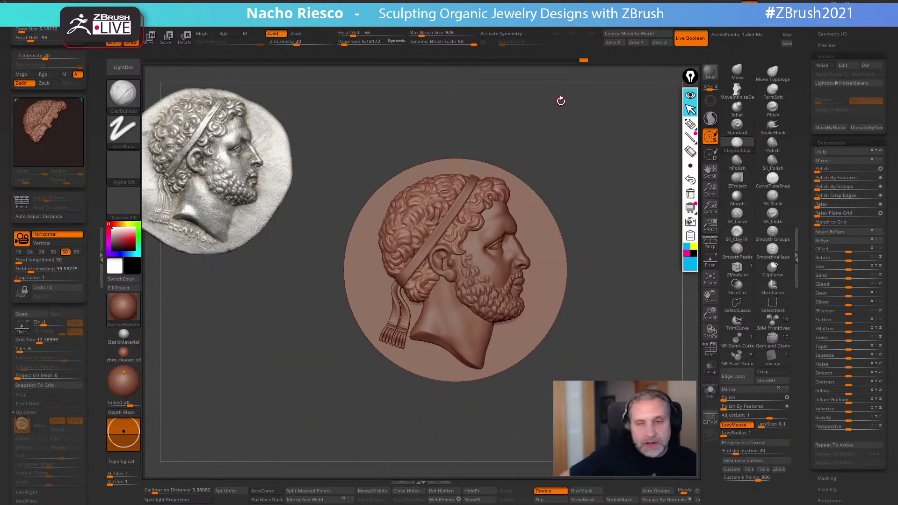
Reshape the front curls over the forehead with the Move brush at a draw size of about 8.4
left_click(737, 70)
mouse_move(644, 164)
right_mouse_down("ctrl")
mouse_move(647, 263)
mouse_move(546, 307)
right_mouse_up("ctrl")
right_click_drag(508, 277, 504, 279, "alt")
key("s")
key("s")
mouse_move(504, 273)
left_mouse_down()
mouse_move(498, 287)
mouse_move(511, 272)
left_mouse_up()
key("s")
right_click_drag(527, 280, 508, 296)
right_click_drag(591, 215, 505, 282, "shift")
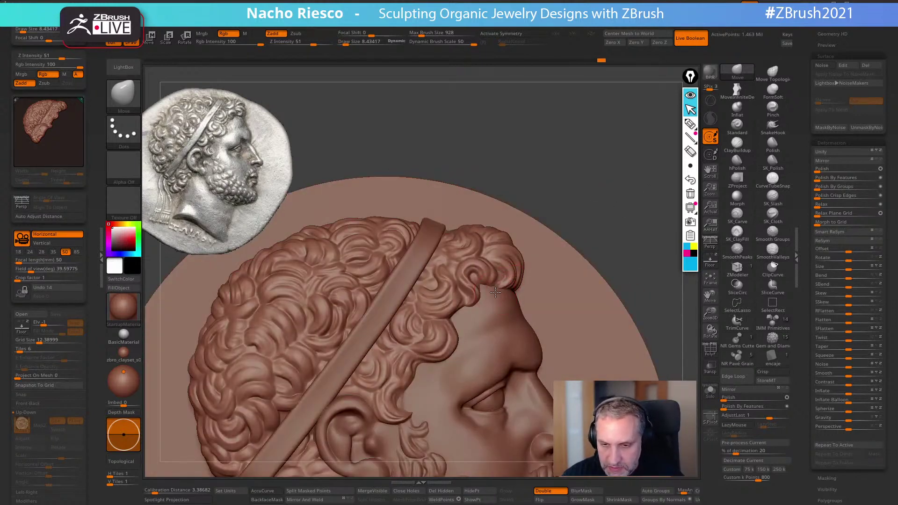
Refine the front forehead curl with ClayBuildup at a draw size of about 4.3 and remesh the hair with DynaMesh
right_click_drag(588, 219, 562, 235)
key("b")
key("c")
key("b")
key("bracketleft")
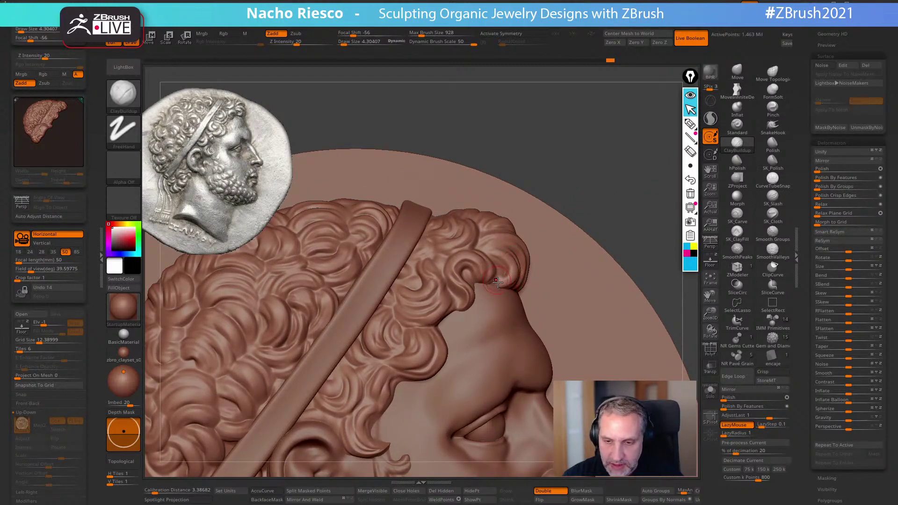
key("ctrl")
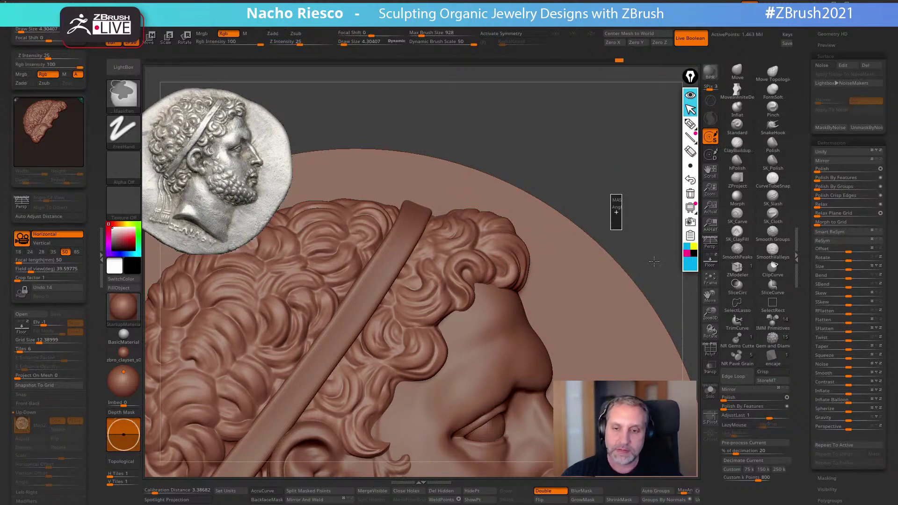
Detail the nape curls beside the headband knot with ClayBuildup at a draw size of about 3.5
mouse_move(663, 257)
right_mouse_down()
mouse_move(613, 234)
mouse_move(615, 200)
mouse_move(641, 196)
mouse_move(621, 242)
mouse_move(541, 212)
right_mouse_up()
right_click_drag(597, 180, 606, 193)
mouse_move(452, 346)
right_mouse_down("alt")
mouse_move(470, 294)
mouse_move(419, 296)
mouse_move(411, 287)
right_mouse_up("alt")
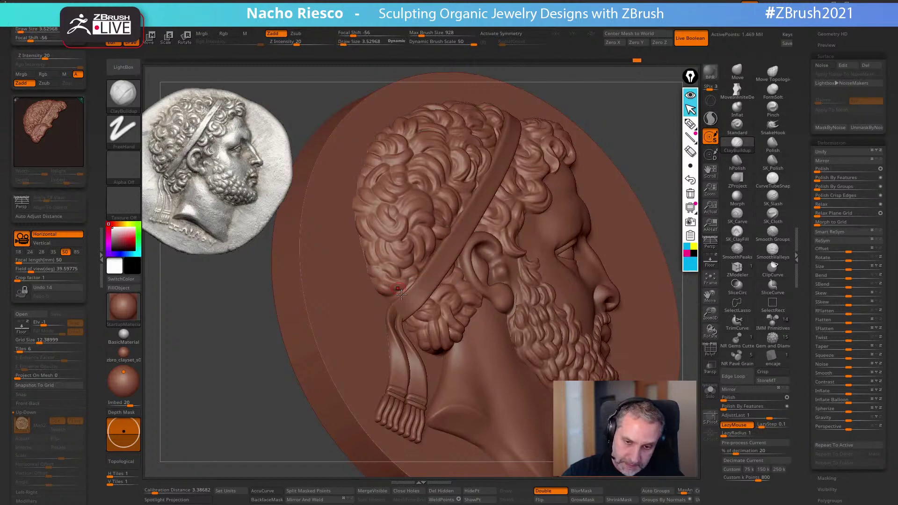
right_click_drag(409, 316, 475, 305)
right_click_drag(449, 263, 468, 252)
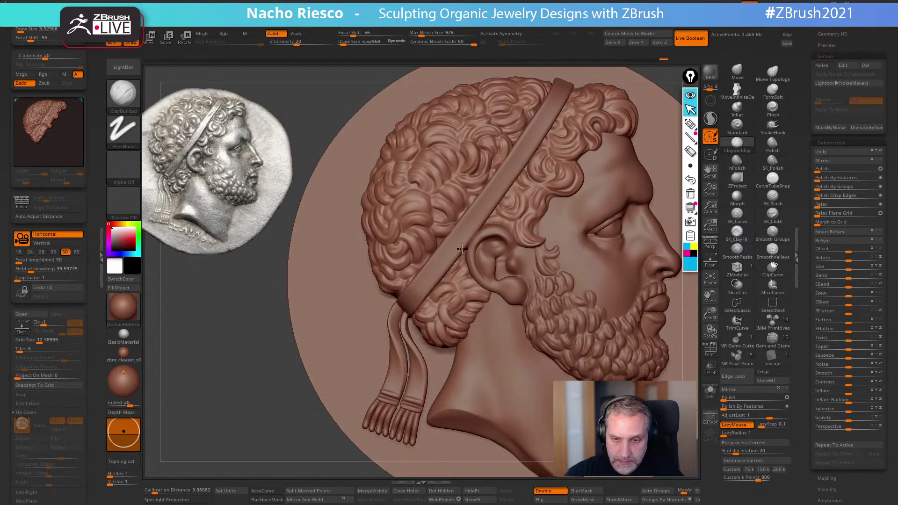
right_click_drag(566, 279, 492, 316, "alt")
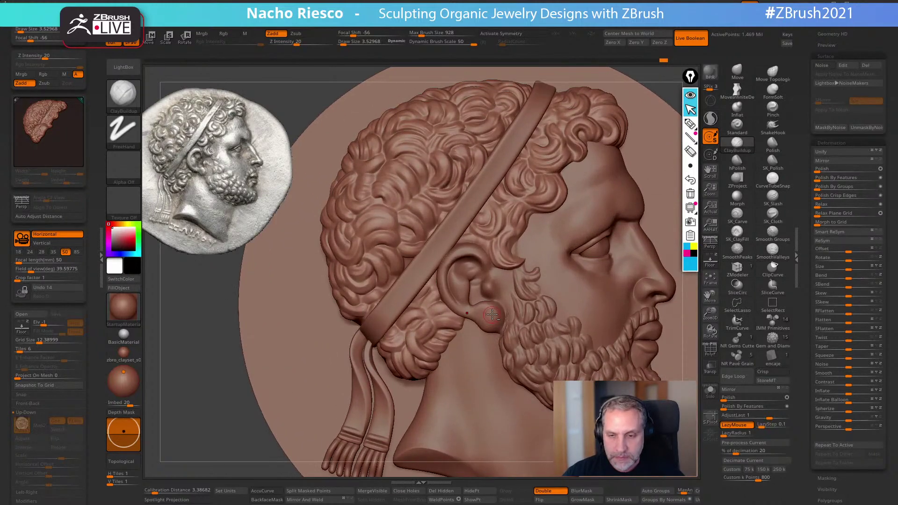
Flatten the earlobe on the head mesh with SK_Polish at a draw size of about 7.2, and smooth it
left_click(500, 313, "alt")
left_click(773, 159)
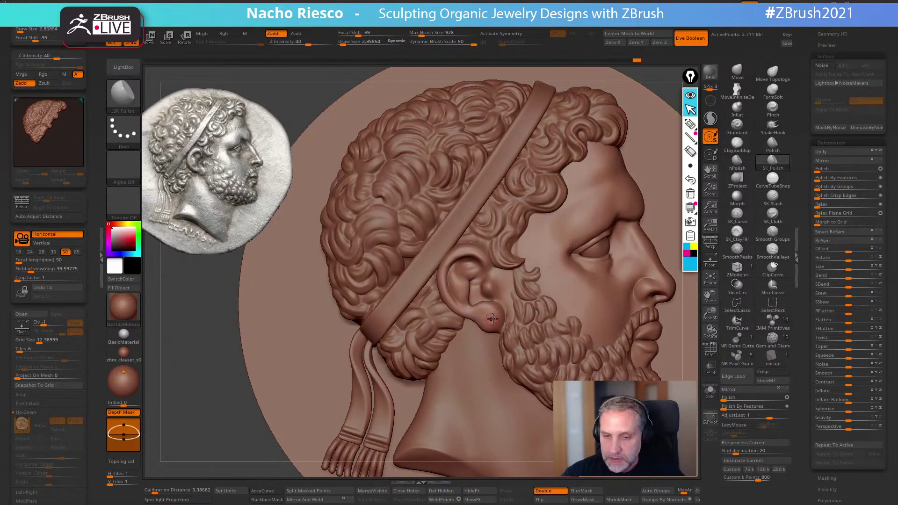
key("s")
left_click_drag(495, 319, 488, 312)
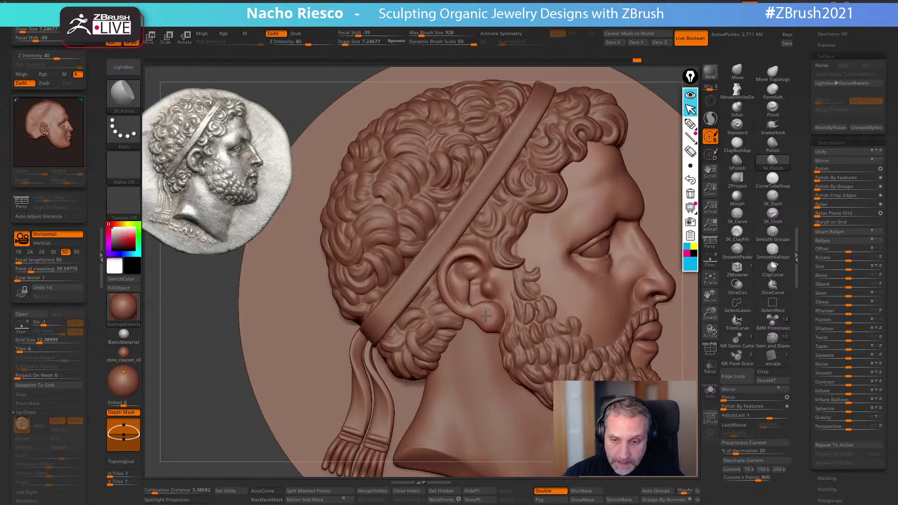
key("shift")
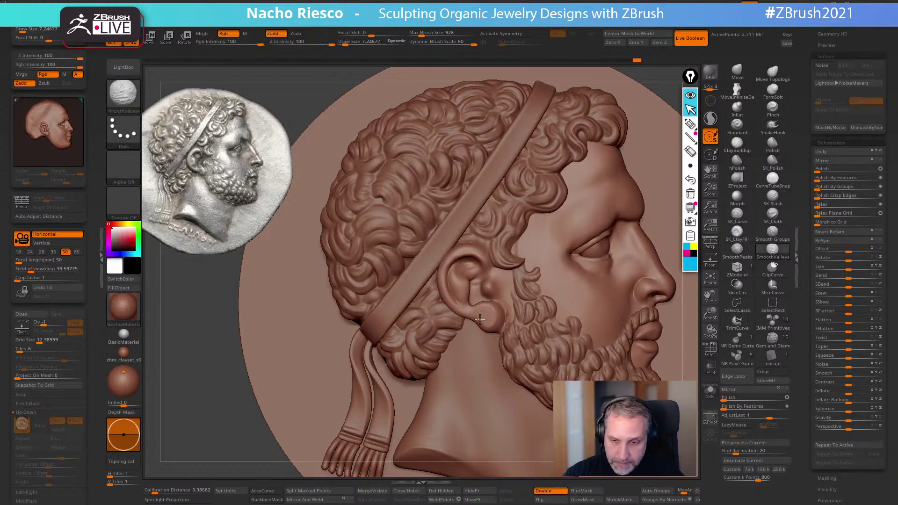
left_click(736, 250, "shift")
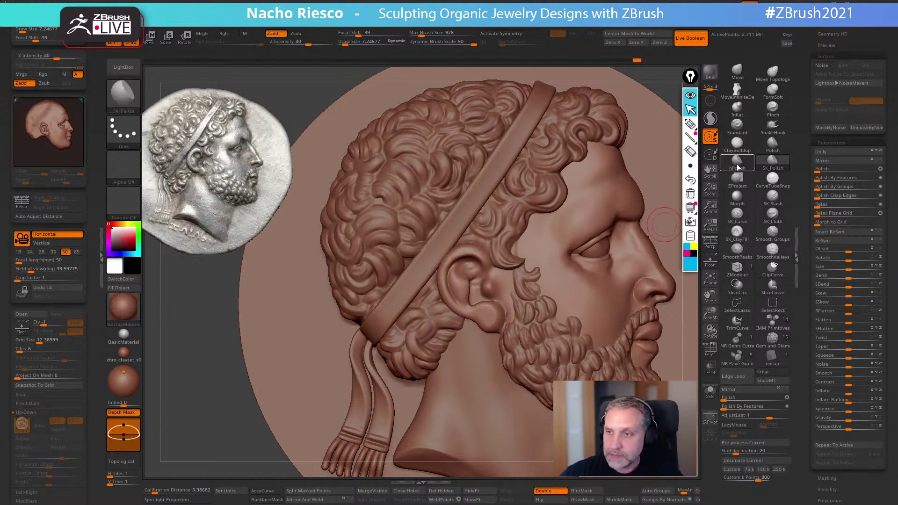
Add soft volume to the earlobe and inner ear with the FormSoft brush at a draw size of about 8.4
left_click(773, 90)
key("s")
mouse_move(499, 298)
left_mouse_down()
mouse_move(482, 314)
mouse_move(495, 323)
left_mouse_up()
left_click_drag(469, 264, 474, 272)
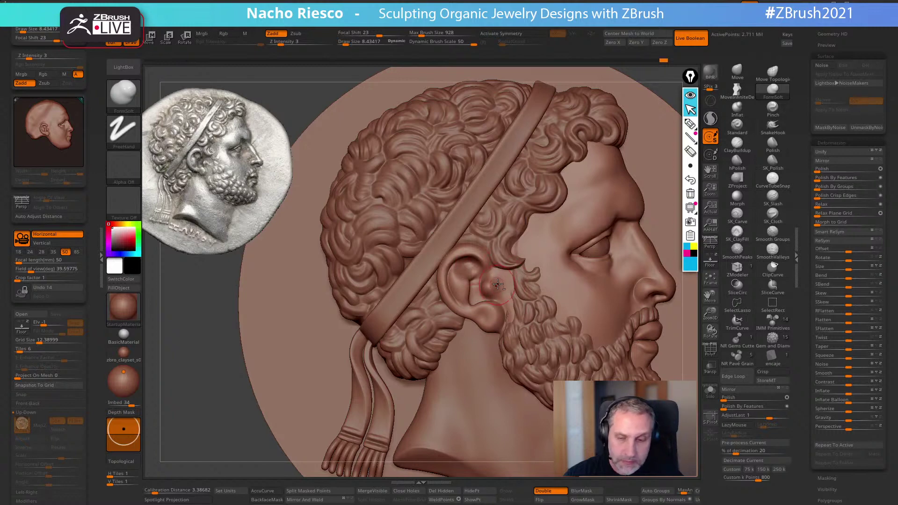
Polish the small cartilage bump at the front of the ear with the Polish brush at a draw size of about 12.6
left_click(772, 145)
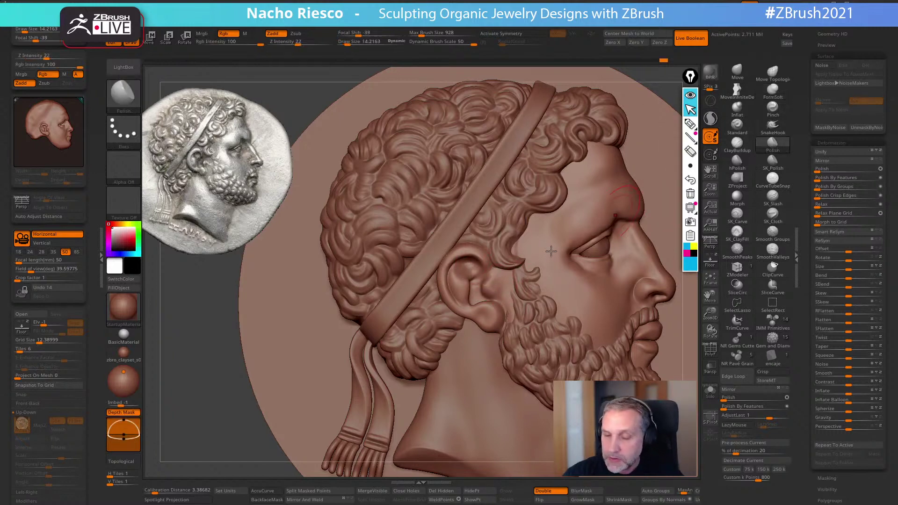
key("bracketleft")
left_click_drag(494, 286, 489, 286)
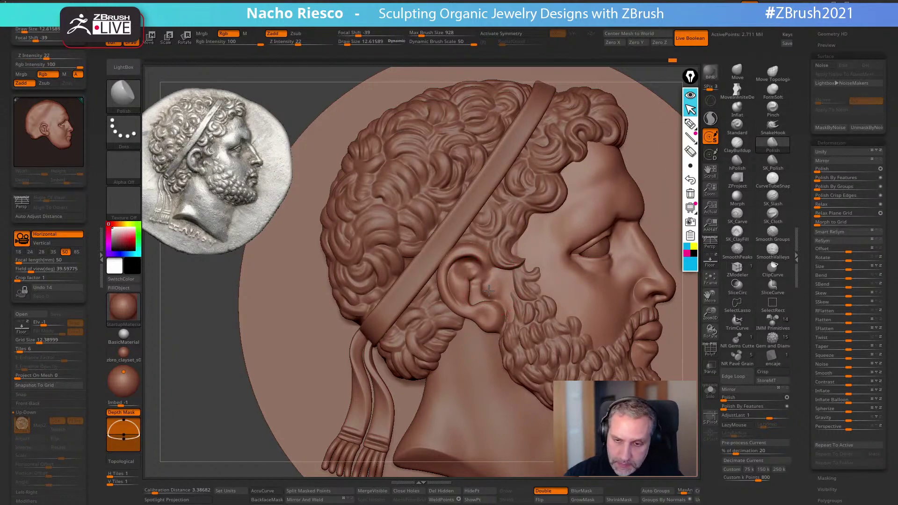
right_click_drag(503, 272, 574, 136, "alt")
right_click_drag(612, 167, 580, 234, "ctrl")
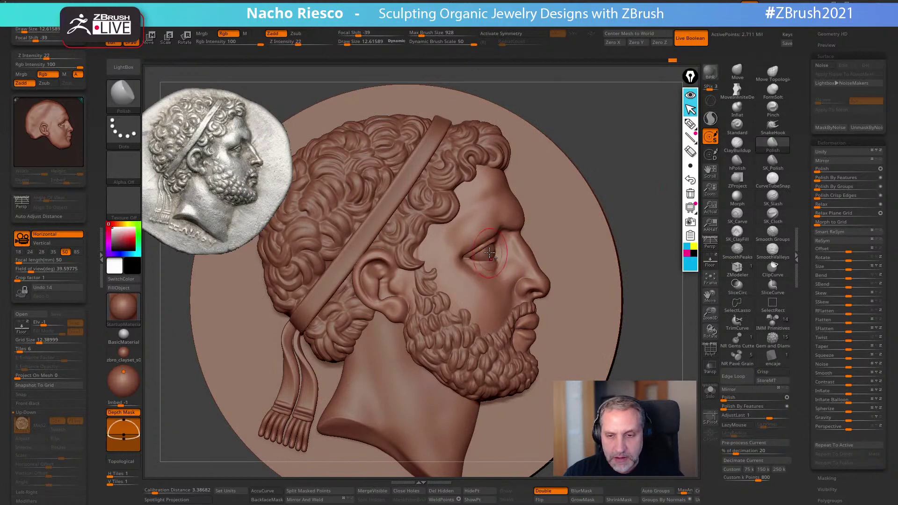
Remesh the eyeball with ZRemesher at a target polygon count of 5
right_click_drag(613, 178, 481, 253)
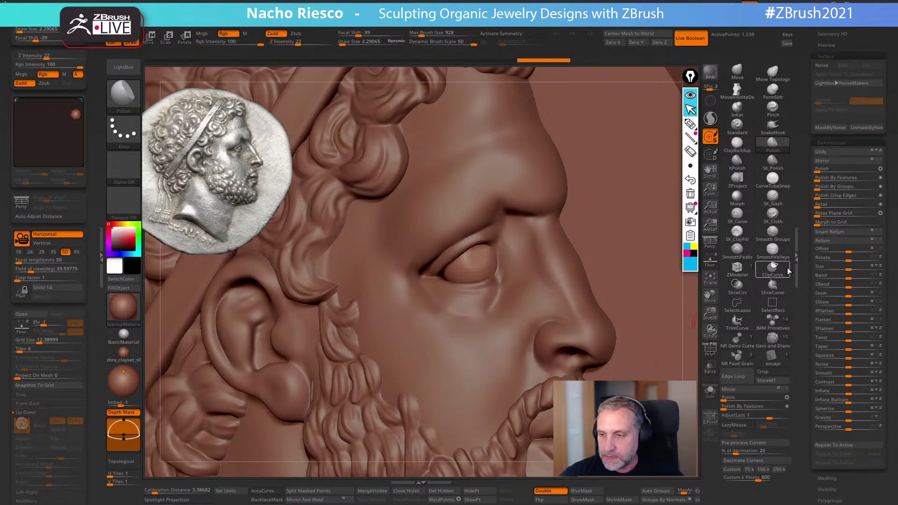
left_click_drag(807, 273, 807, 364)
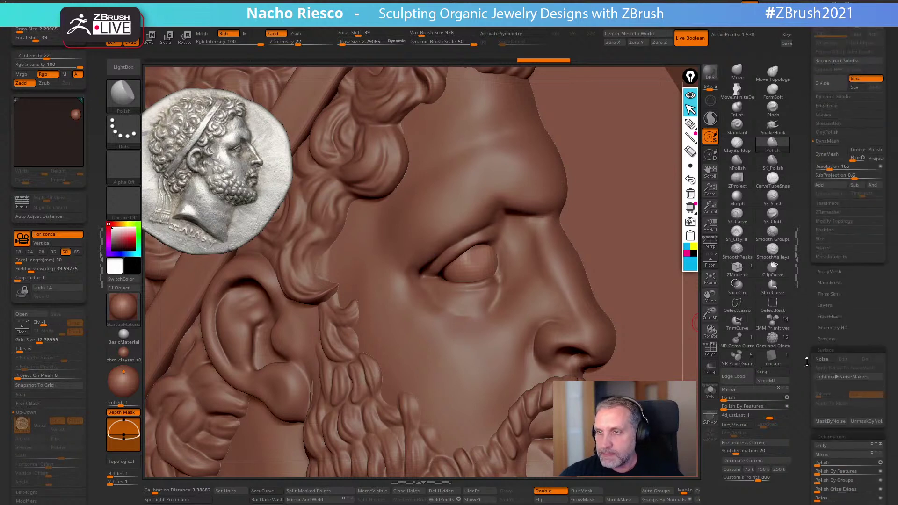
left_click(845, 210)
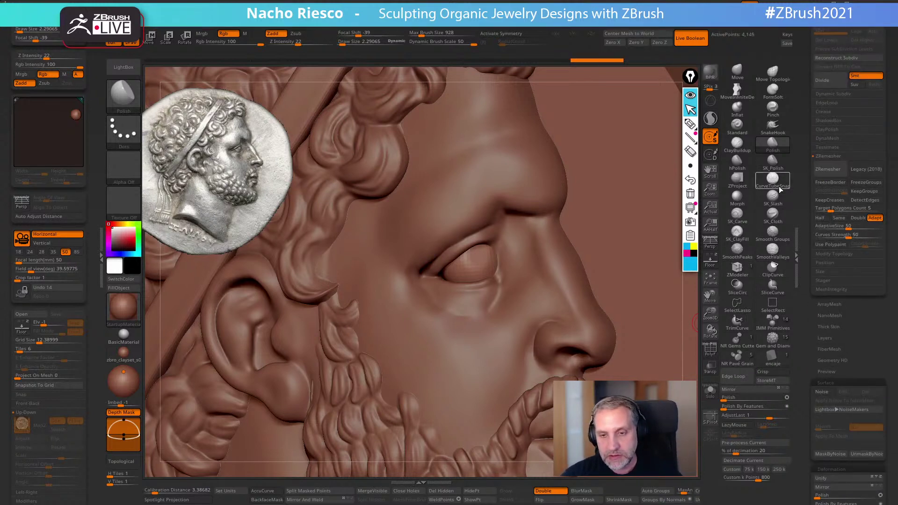
Insert a small sphere from the IMM Primitives brush onto the front of the eyeball as the iris
left_click(777, 326)
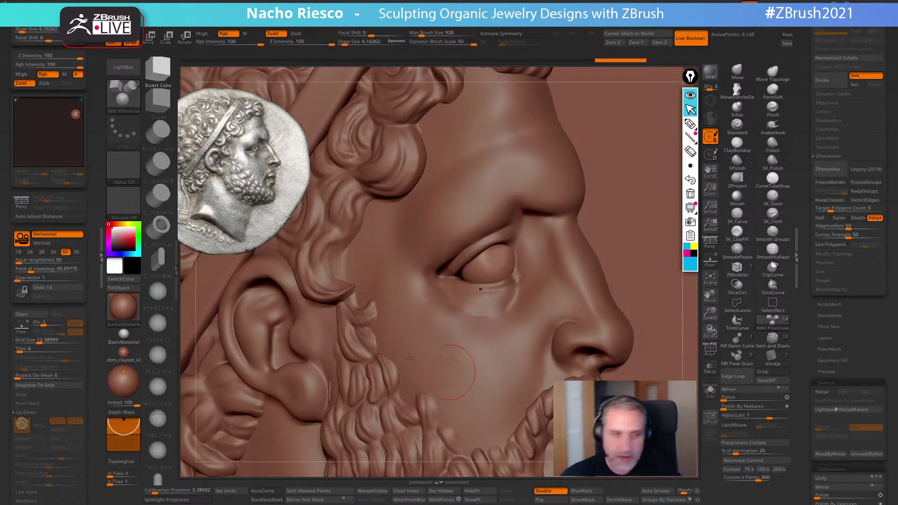
left_click(158, 292)
left_click_drag(498, 265, 522, 256)
key("w")
key("q")
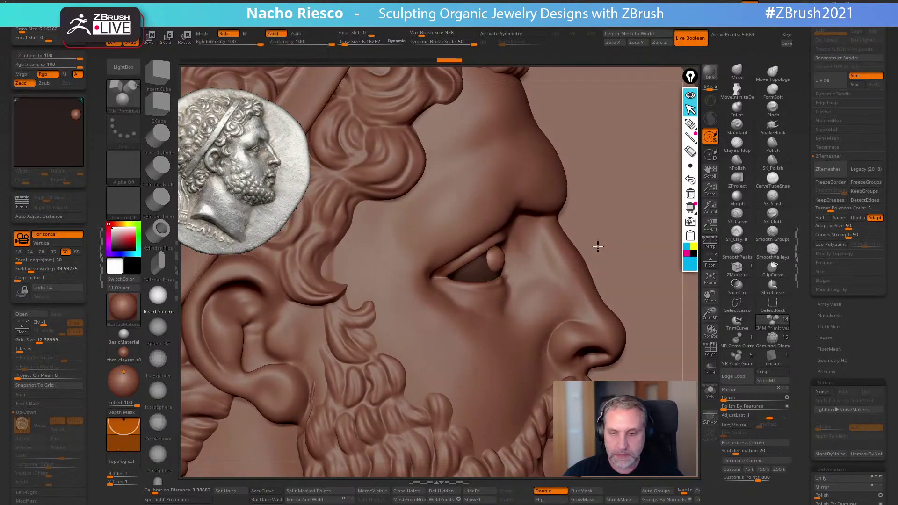
mouse_move(536, 333)
right_mouse_down()
mouse_move(498, 333)
mouse_move(497, 323)
mouse_move(531, 329)
right_mouse_up()
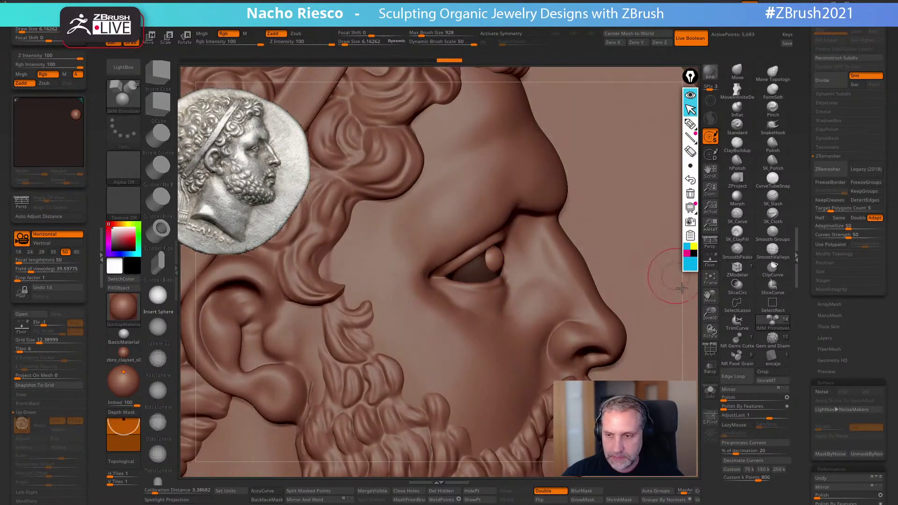
Push the iris sphere into position in the eyeball with the Move Topological brush at a draw size of about 21.7
key("f")
right_click_drag(659, 309, 640, 350, "ctrl")
left_click(738, 72)
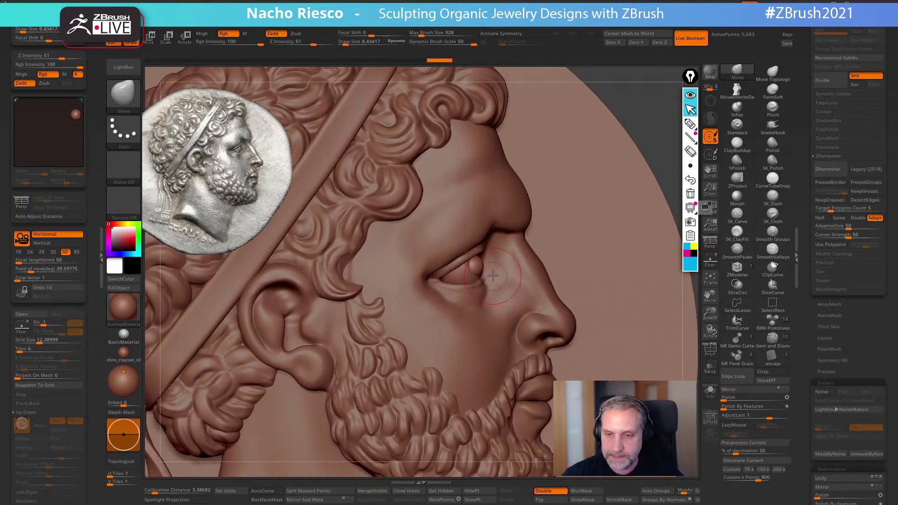
left_click(773, 72)
key("s")
left_click_drag(501, 274, 470, 275)
left_click_drag(480, 268, 484, 269)
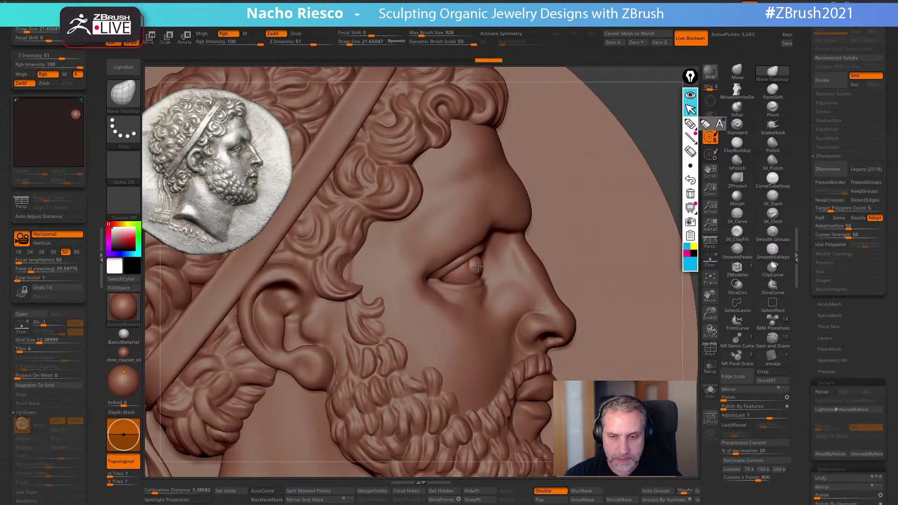
Isolate the eyeball without the iris sphere, flatten its front with hPolish at a draw size of about 7.2, and restore the full model
left_click_drag(664, 147, 617, 148)
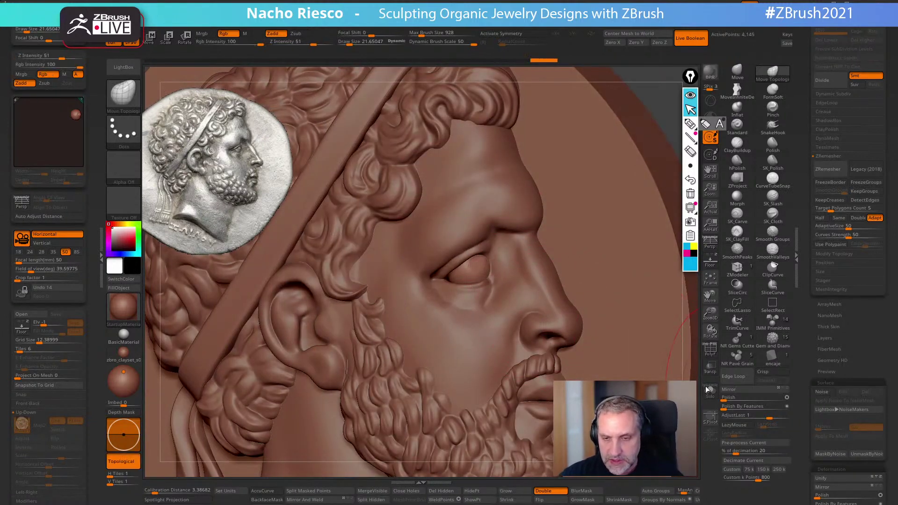
left_click(710, 391)
left_click(737, 161)
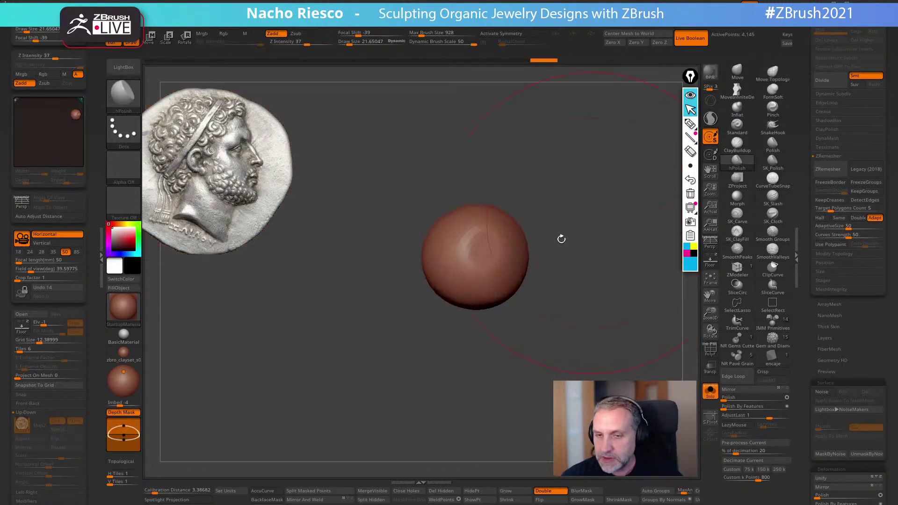
key("bracketleft")
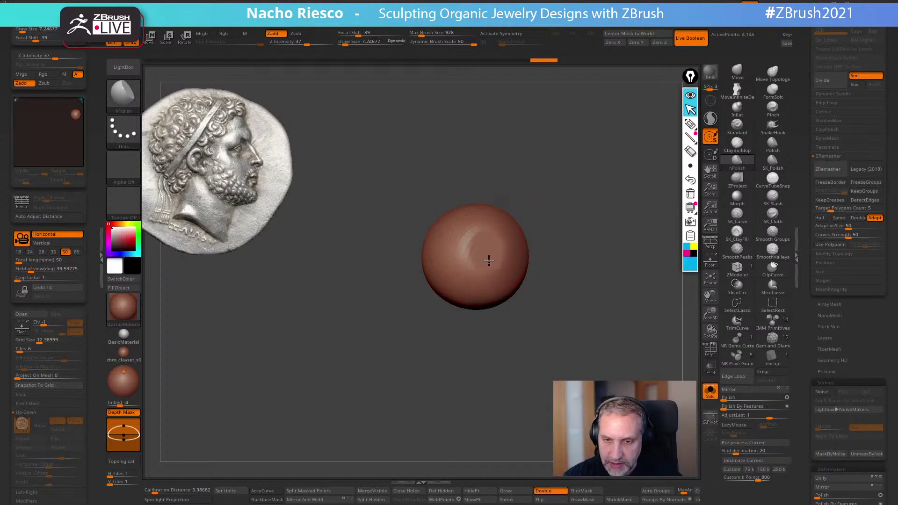
left_click_drag(487, 261, 489, 256)
left_click(573, 265, "ctrl+shift")
mouse_move(574, 265)
left_mouse_down()
mouse_move(618, 266)
mouse_move(660, 249)
mouse_move(609, 187)
mouse_move(640, 207)
left_mouse_up()
left_click(710, 392)
Adjust the beard's depth from an edge-on view of the relief with the Move brush at a draw size of about 28.3
mouse_move(652, 135)
left_mouse_down("alt")
mouse_move(665, 132)
mouse_move(647, 173)
mouse_move(607, 173)
mouse_move(618, 206)
mouse_move(652, 237)
mouse_move(617, 228)
mouse_move(587, 167)
left_mouse_up("alt")
left_click_drag(591, 200, 625, 262)
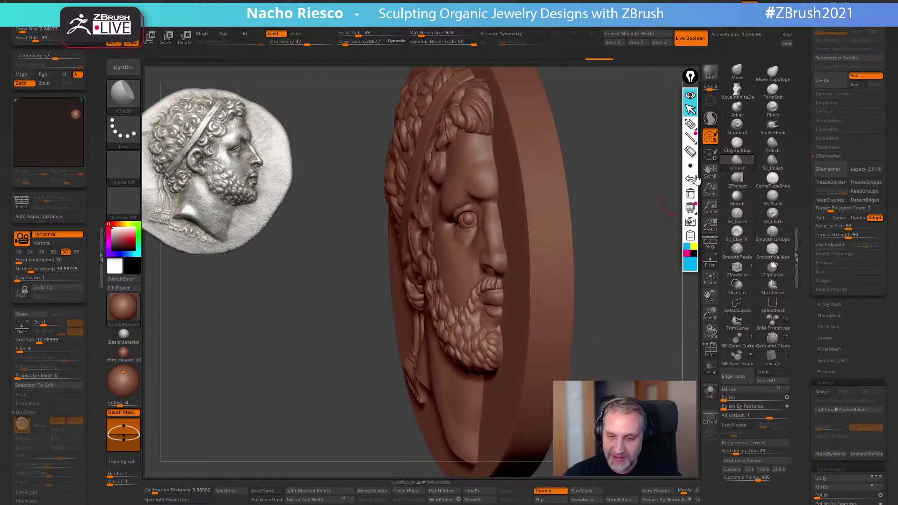
left_click(737, 71)
left_click_drag(485, 362, 490, 363)
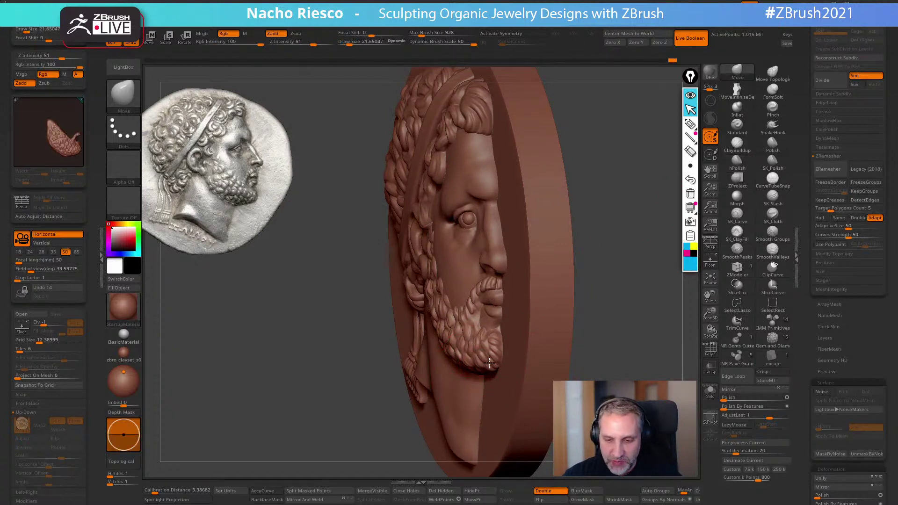
key("s")
left_click(495, 345)
left_click_drag(619, 285, 581, 303)
key("s")
left_click(581, 306)
key("s")
left_click(464, 353)
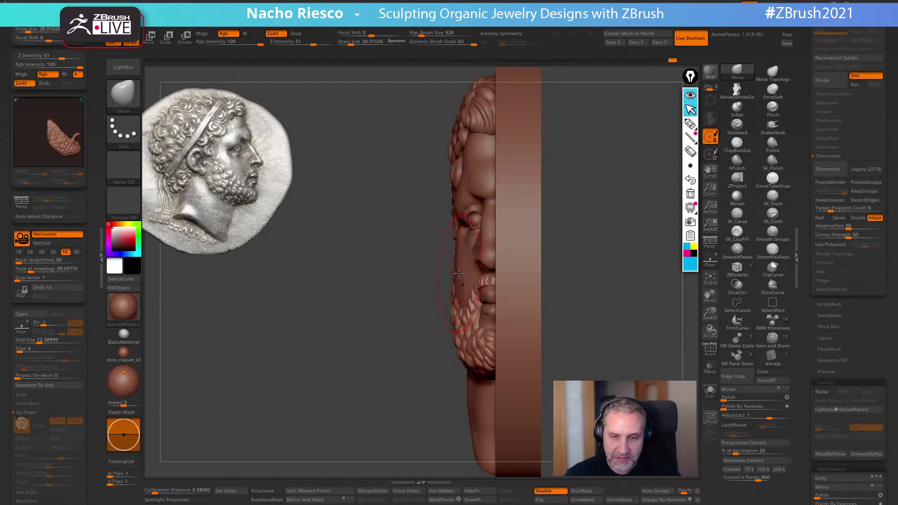
Reshape the cheek and temple depth on the head mesh with the Move brush at draw sizes of about 19.6 and 23.8
key("s")
left_click(459, 263)
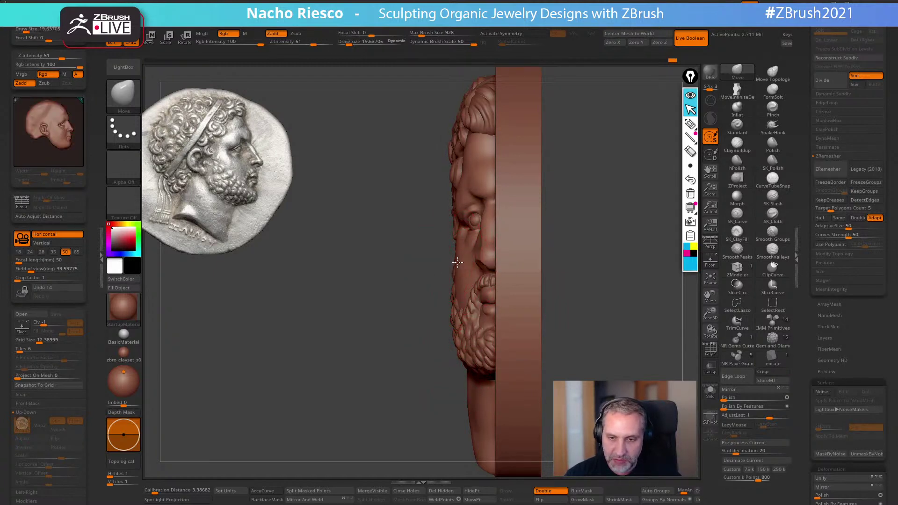
left_click_drag(562, 213, 465, 305)
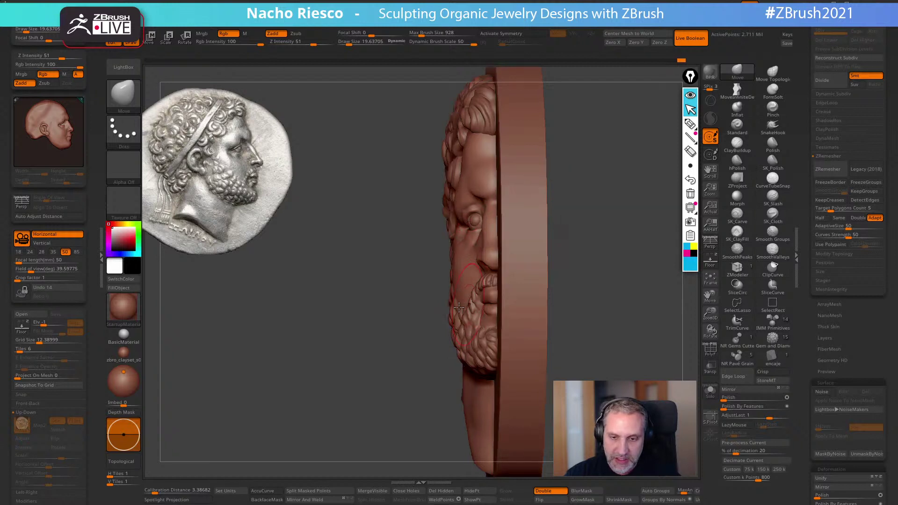
left_click_drag(599, 213, 491, 236)
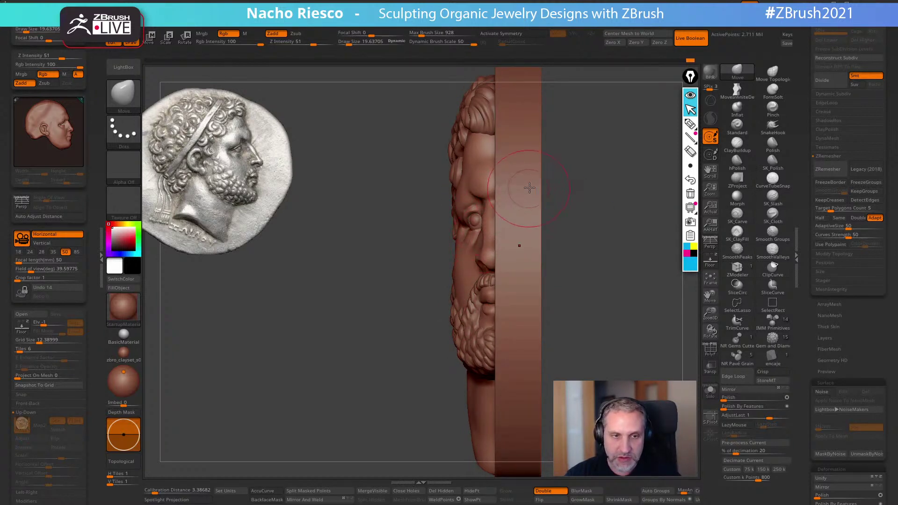
key("bracketright")
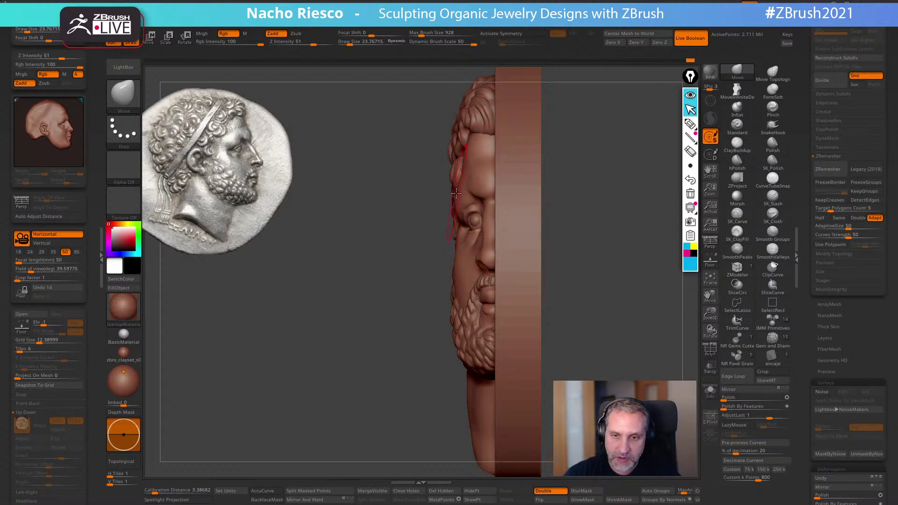
Fit the eyelids around the eyeball with the Move brush at a draw size of about 7.2
left_click_drag(568, 196, 665, 199)
left_click_drag(640, 135, 585, 210, "alt")
right_click_drag(461, 265, 388, 260)
key("s")
left_click(461, 201)
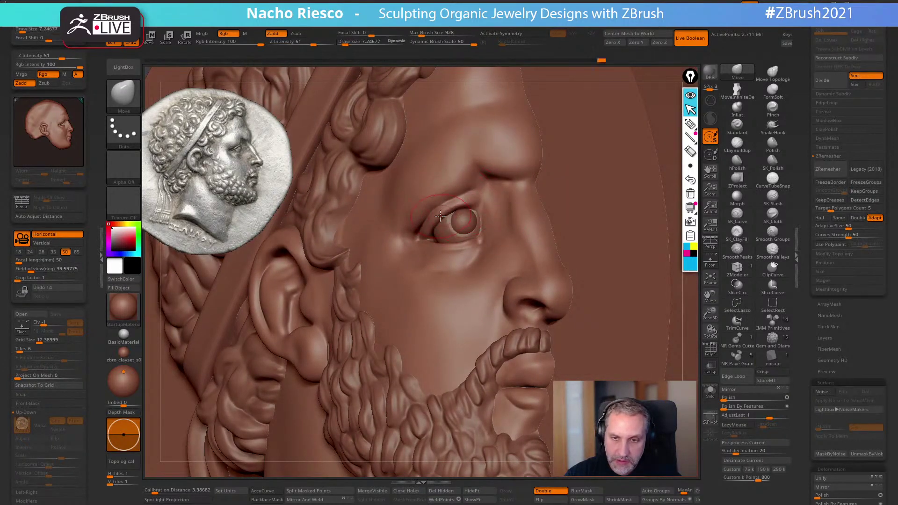
right_click_drag(468, 256, 501, 281)
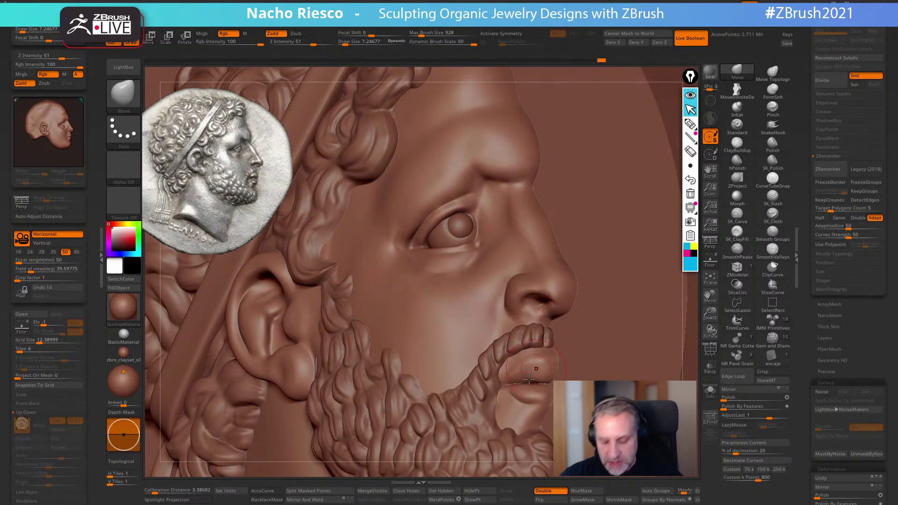
Carve the upper eyelid crease with the Dam_Standard brush at a draw size of about 9.7, with LazyMouse on
key("b")
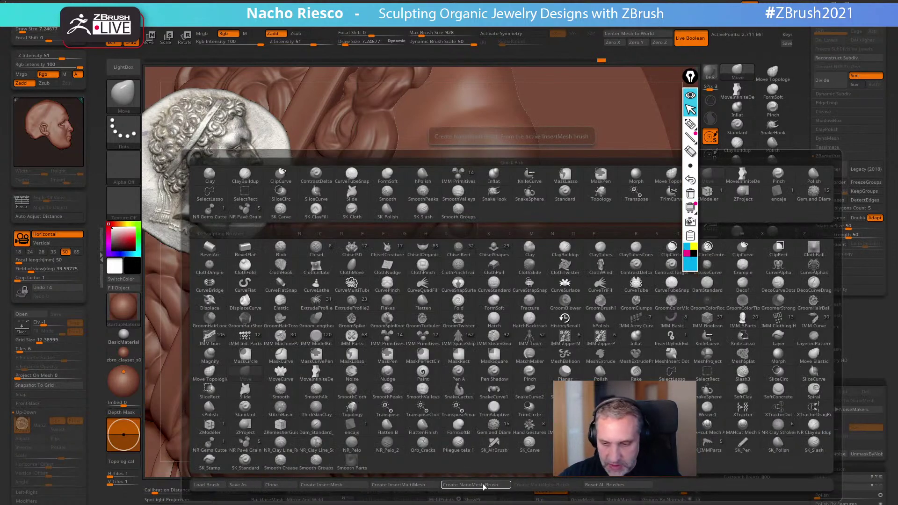
key("d")
left_click(309, 428)
right_click_drag(438, 211, 443, 344, "alt")
key("s")
mouse_move(467, 298)
left_mouse_down()
mouse_move(482, 298)
mouse_move(461, 301)
left_mouse_up()
key("s")
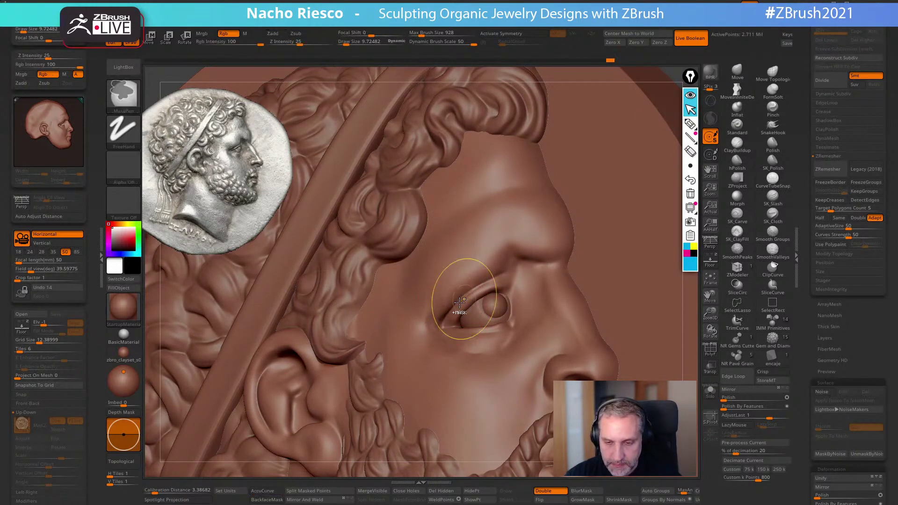
left_click(734, 425)
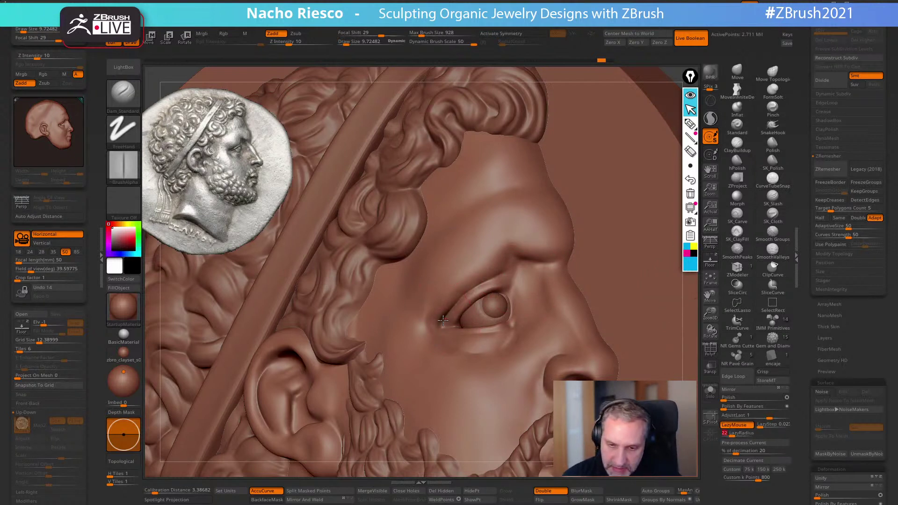
left_click_drag(505, 271, 532, 277)
Define the outer corner of the eye and the lower eyelid rim with Dam_Standard strokes
right_click_drag(492, 347, 497, 397)
left_click_drag(448, 315, 455, 323)
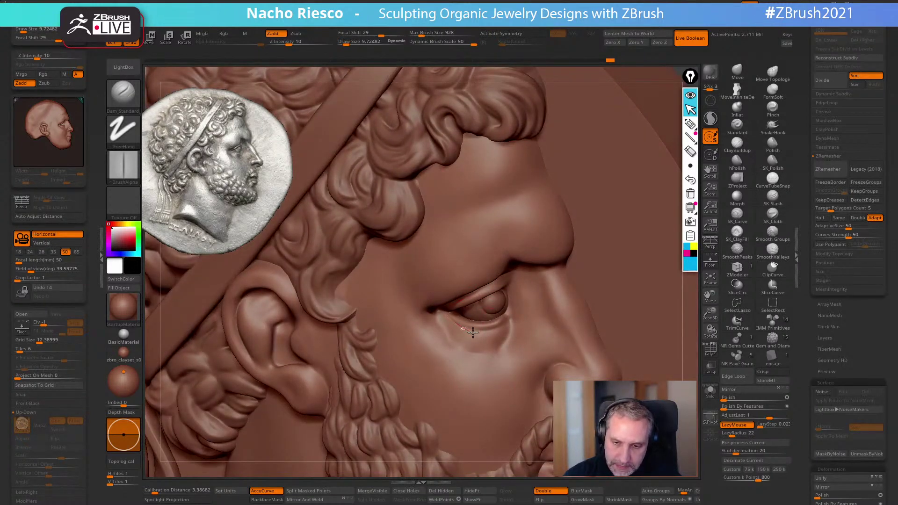
right_click_drag(538, 308, 538, 295)
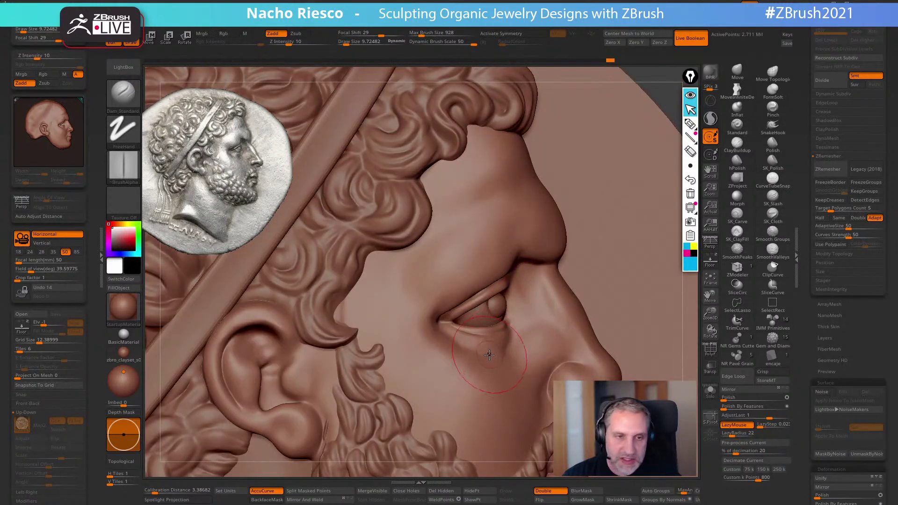
left_click_drag(454, 323, 470, 319)
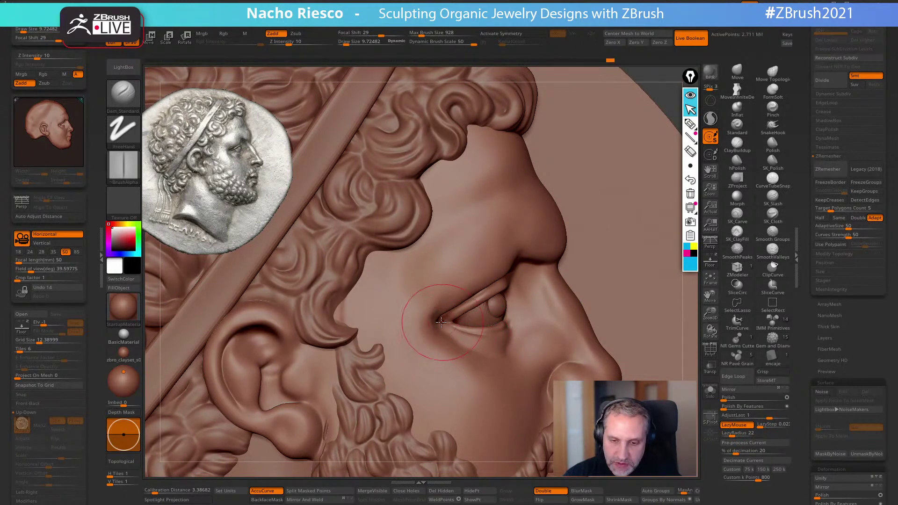
right_click_drag(487, 306, 460, 318)
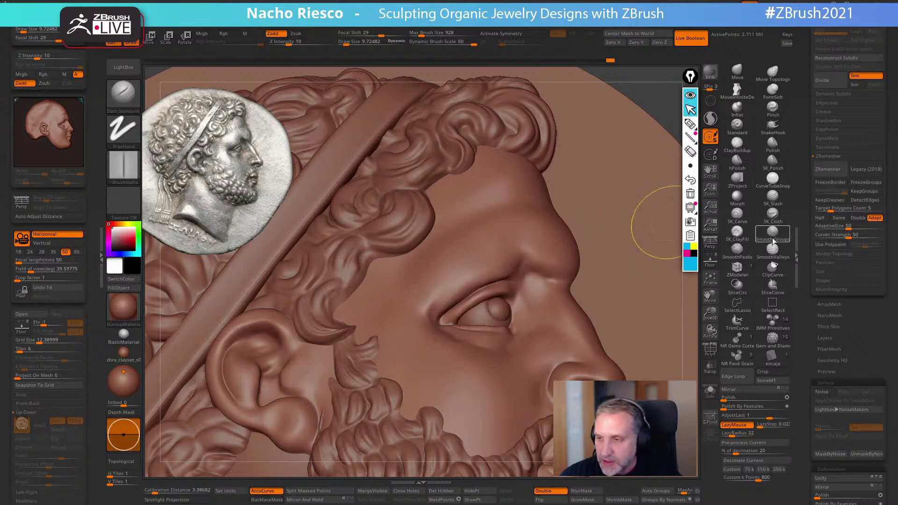
Cut a fine line along the upper eyelid with the SK_Slash brush at a draw size of about 3.5
mouse_move(471, 345)
right_mouse_down("ctrl")
mouse_move(468, 296)
mouse_move(458, 314)
right_mouse_up("ctrl")
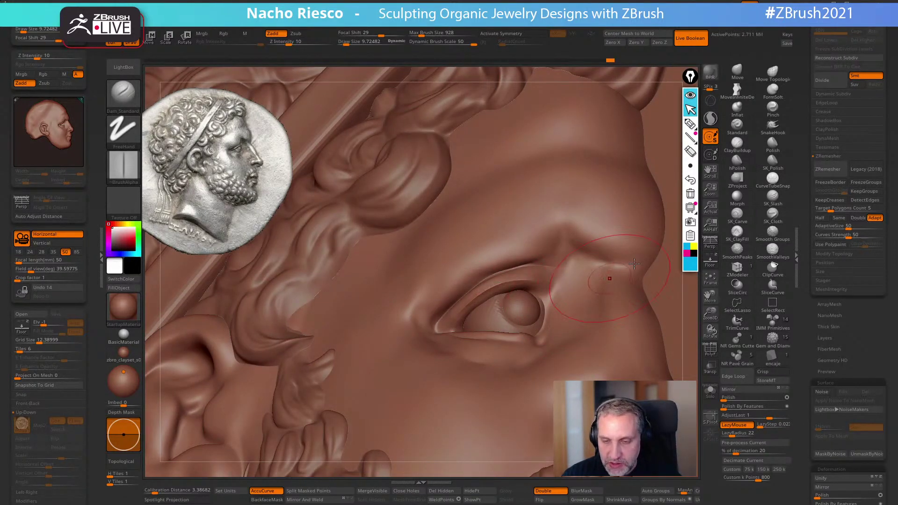
left_click(773, 196)
key("s")
left_click_drag(470, 300, 514, 285)
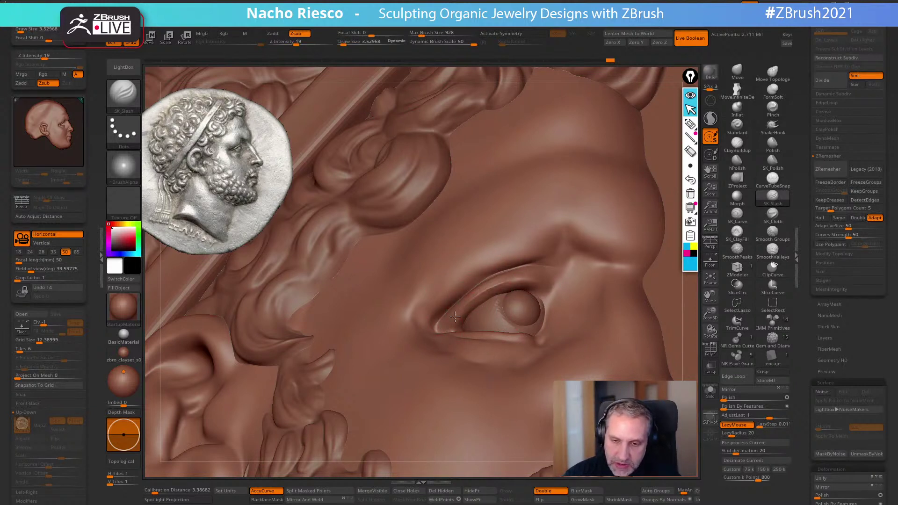
mouse_move(452, 318)
left_mouse_down()
mouse_move(501, 315)
mouse_move(450, 322)
left_mouse_up()
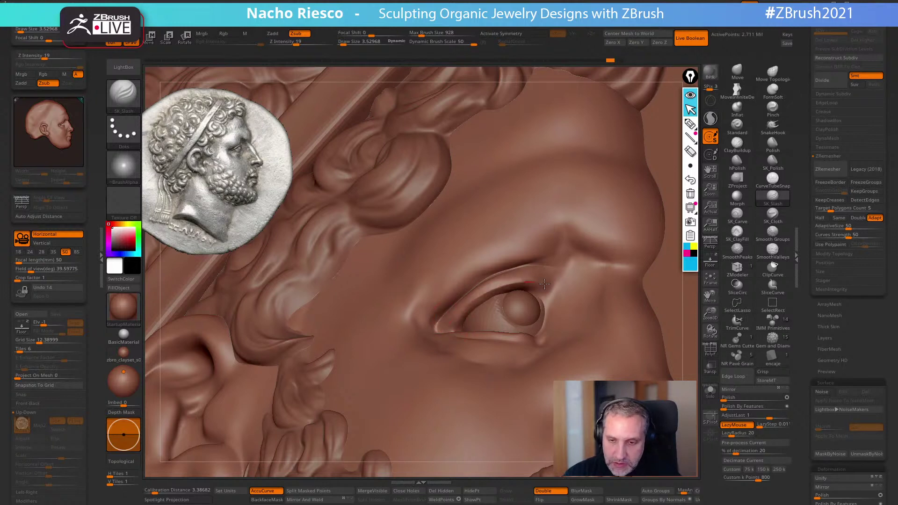
mouse_move(543, 323)
right_mouse_down()
mouse_move(570, 331)
mouse_move(548, 358)
right_mouse_up()
right_click(548, 361)
right_click_drag(582, 305, 583, 310)
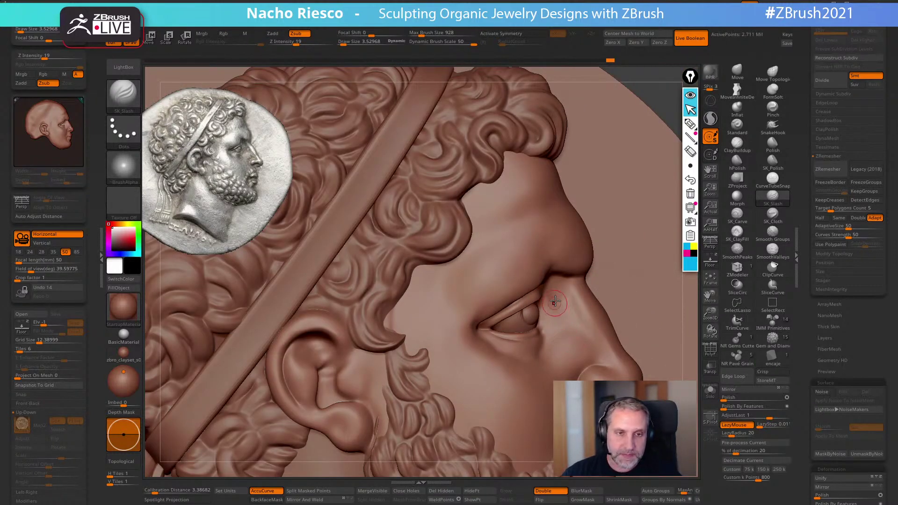
Adjust the upper eyelid above the iris with the Move brush at a draw size of about 7.2, using BackfaceMask only for this edit
left_click(737, 72)
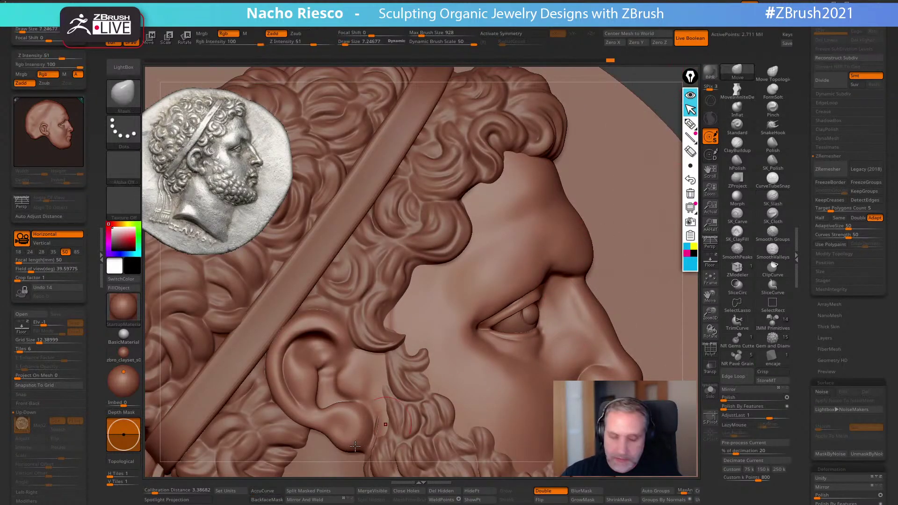
key("s")
left_click_drag(523, 298, 518, 300)
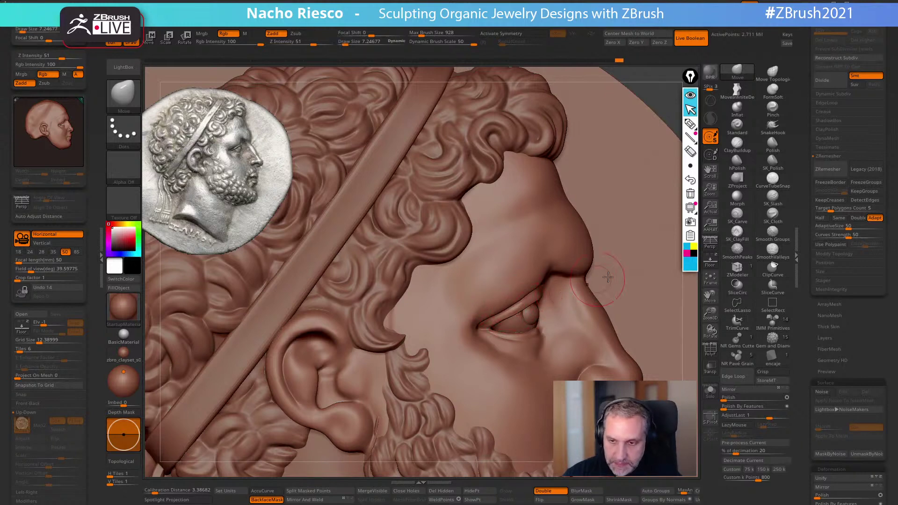
key("f")
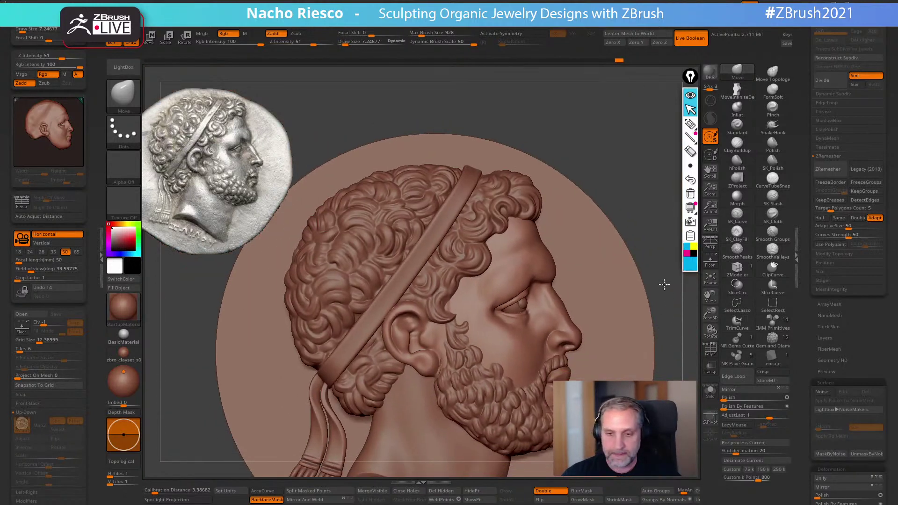
left_click_drag(666, 293, 660, 301, "alt")
mouse_move(631, 264)
left_mouse_down("alt")
mouse_move(608, 225)
mouse_move(608, 339)
left_mouse_up("alt")
left_click(267, 498)
Adjust the eyelids near the outer corner of the eye with the Move brush, starting at a draw size of about 17.7
mouse_move(608, 145)
left_mouse_down("shift")
mouse_move(612, 108)
mouse_move(563, 297)
left_mouse_up("shift")
key("s")
mouse_move(504, 305)
left_mouse_down()
mouse_move(497, 280)
mouse_move(468, 291)
left_mouse_up()
key("s")
key("s")
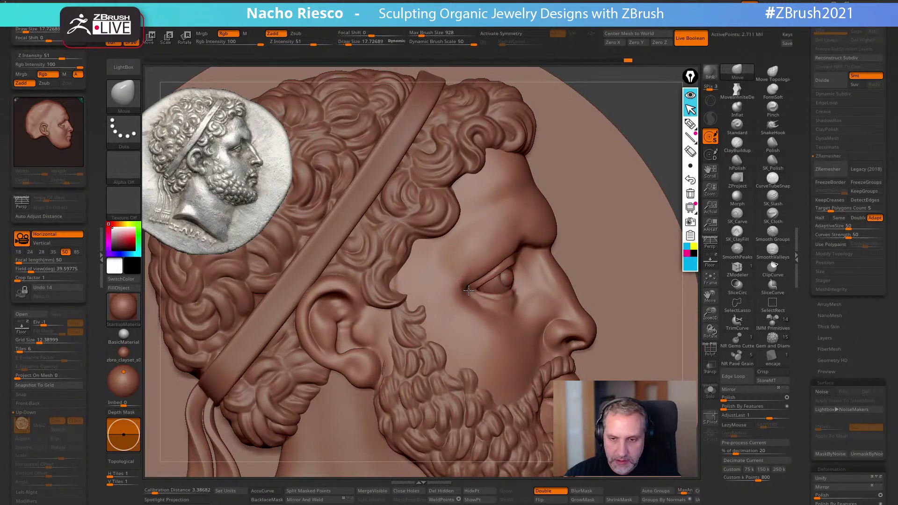
mouse_move(465, 278)
right_mouse_down()
mouse_move(482, 327)
mouse_move(498, 295)
right_mouse_up()
key("s")
left_click_drag(488, 295, 485, 296)
mouse_move(483, 291)
right_mouse_down()
mouse_move(506, 262)
mouse_move(487, 281)
right_mouse_up()
Select the eyeball and adjust its fit between the eyelids with the Move brush at a draw size of about 6.2
left_click(489, 282, "alt")
mouse_move(659, 148)
left_mouse_down()
mouse_move(648, 187)
mouse_move(653, 276)
left_mouse_up()
key("s")
left_click_drag(517, 285, 492, 283)
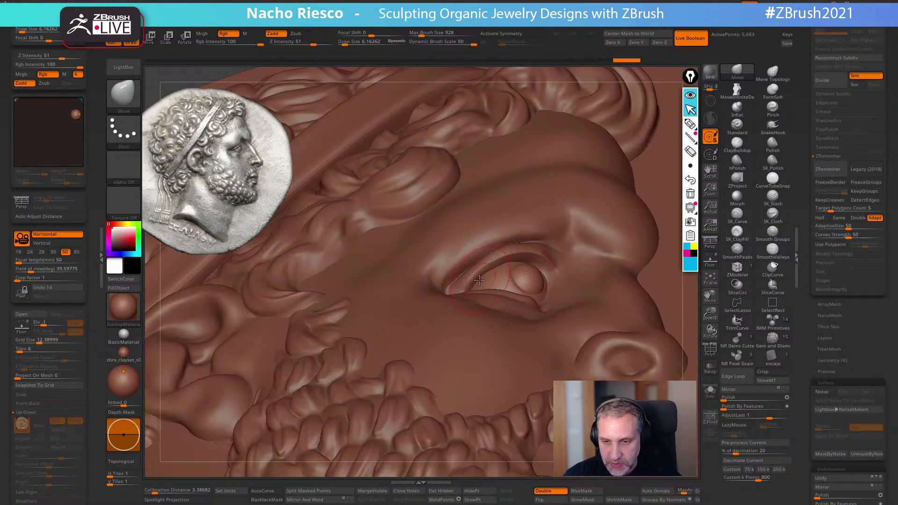
right_click_drag(528, 261, 679, 224)
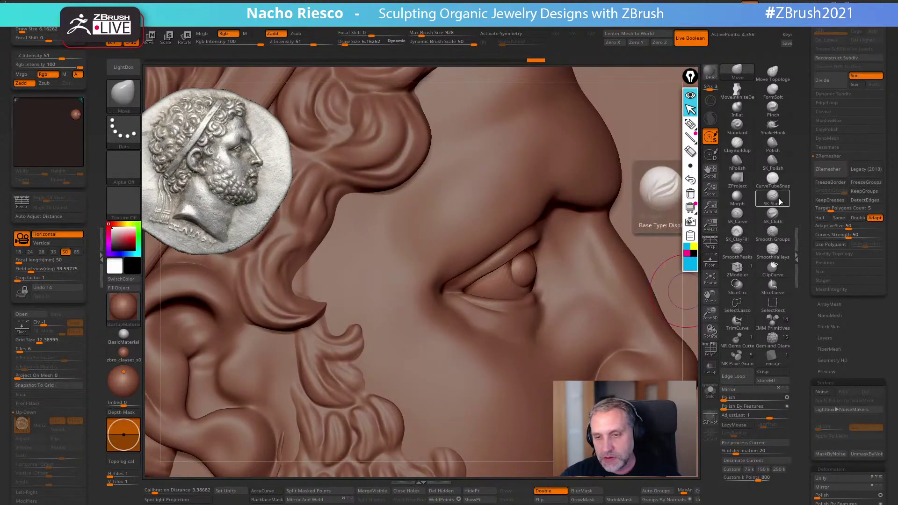
key("ctrl")
key("ctrl+d")
mouse_move(699, 388)
right_mouse_down()
mouse_move(678, 366)
mouse_move(674, 329)
mouse_move(694, 370)
mouse_move(516, 265)
right_mouse_up()
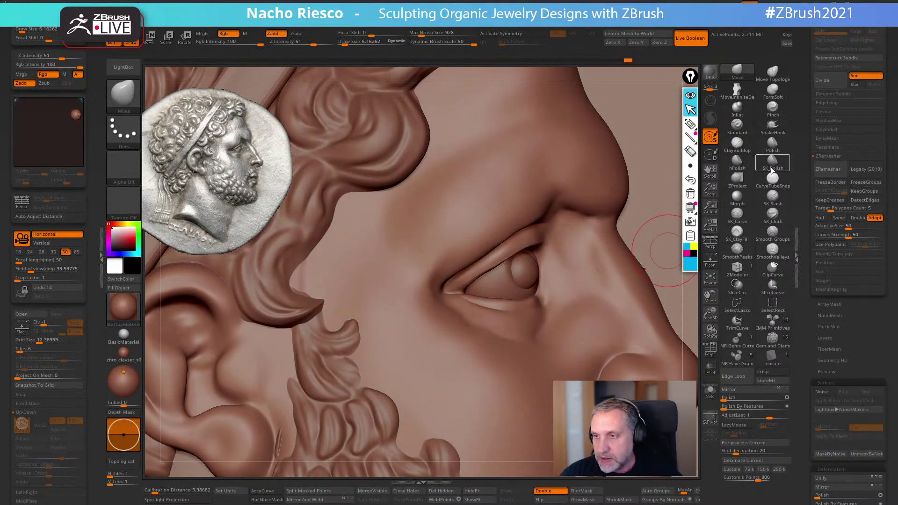
Polish the upper eyelid crease with the SK_Polish brush at a draw size of about 3.5
left_click(773, 161)
key("s")
left_click_drag(512, 263, 510, 256)
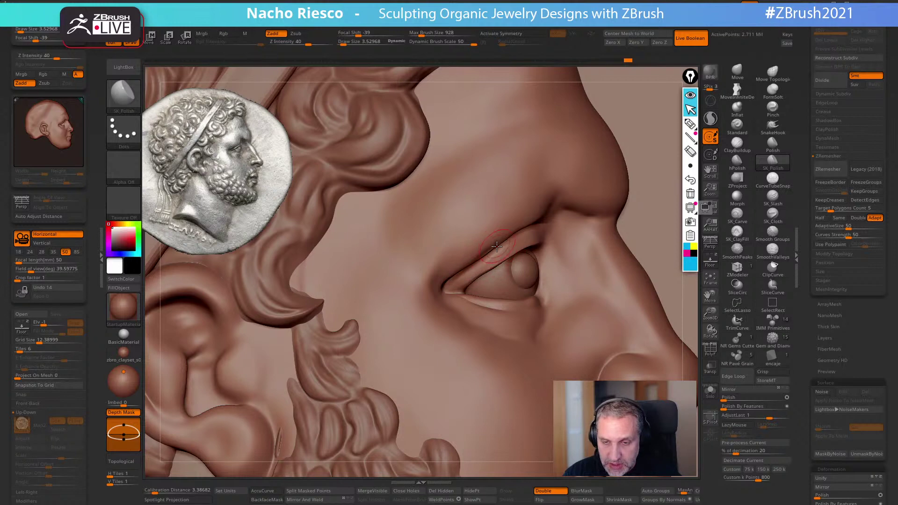
key("shift")
mouse_move(484, 256)
right_mouse_down()
mouse_move(465, 248)
mouse_move(502, 368)
right_mouse_up()
Cut a fine line beneath the lower eyelid rim with the SK_Slash brush at a draw size of about 2.3
key("b")
key("s")
key("l")
key("s")
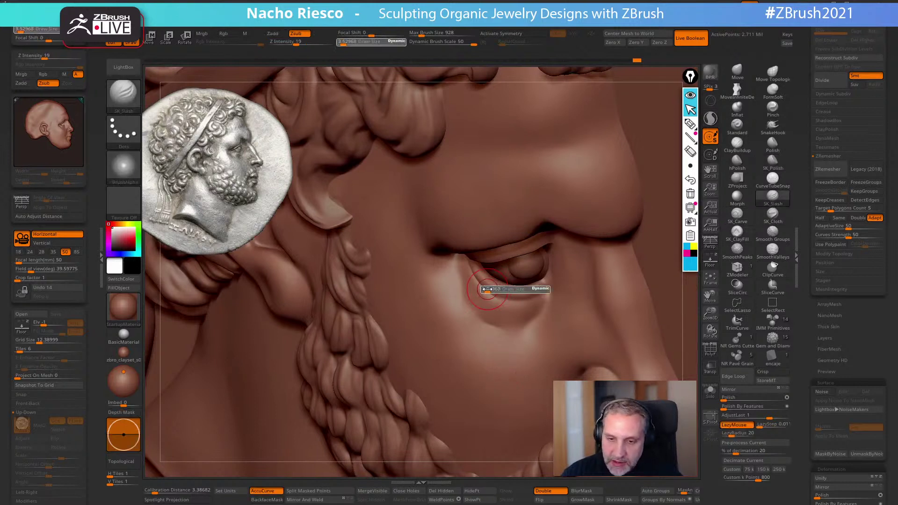
left_click_drag(482, 277, 481, 275)
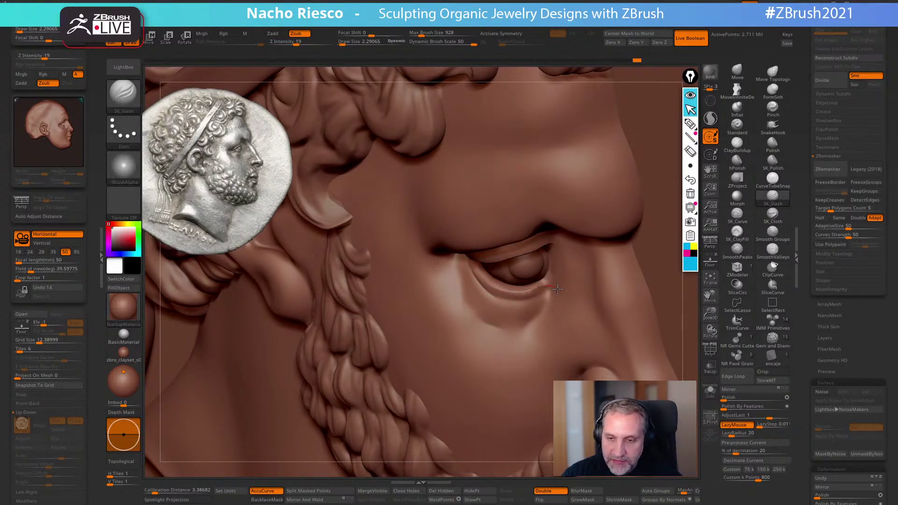
right_click_drag(552, 323, 602, 261)
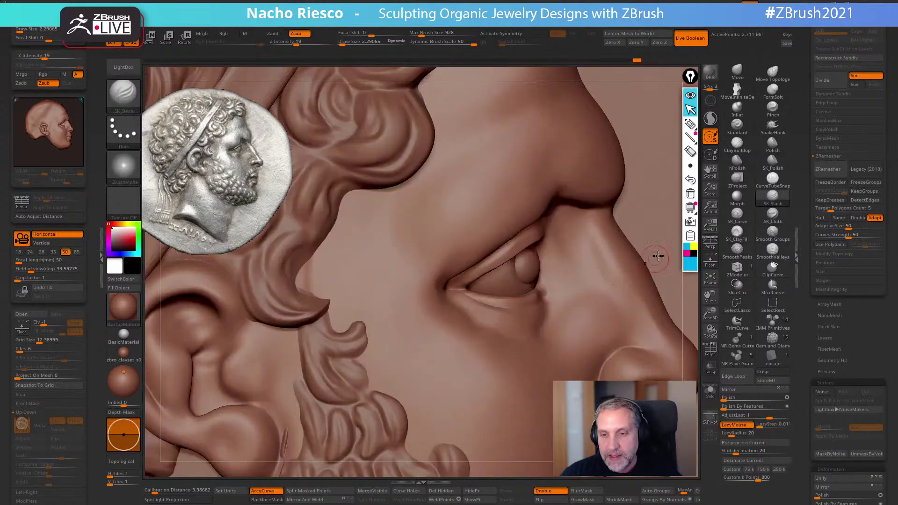
right_click_drag(696, 326, 698, 298)
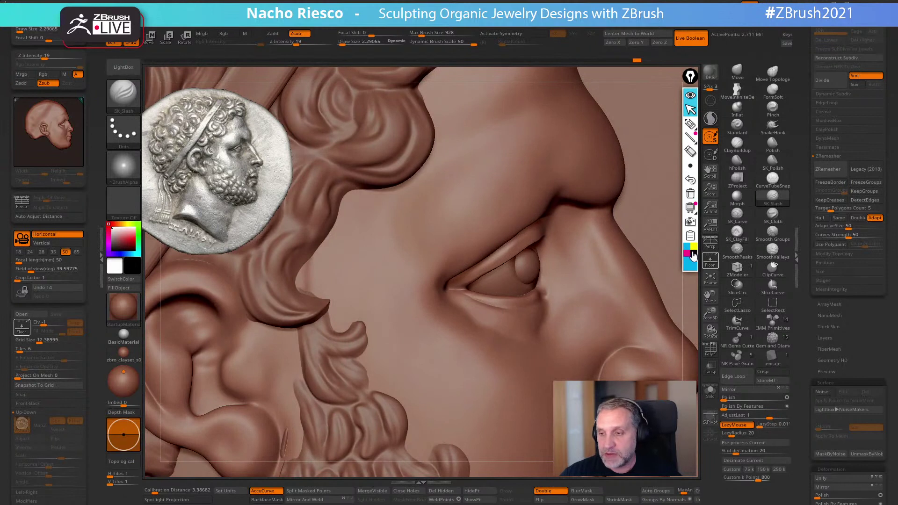
Sketch a stepped relief profile beside the eye with the annotation pen, mark its parts in different colors, and erase the annotation
left_click(690, 123)
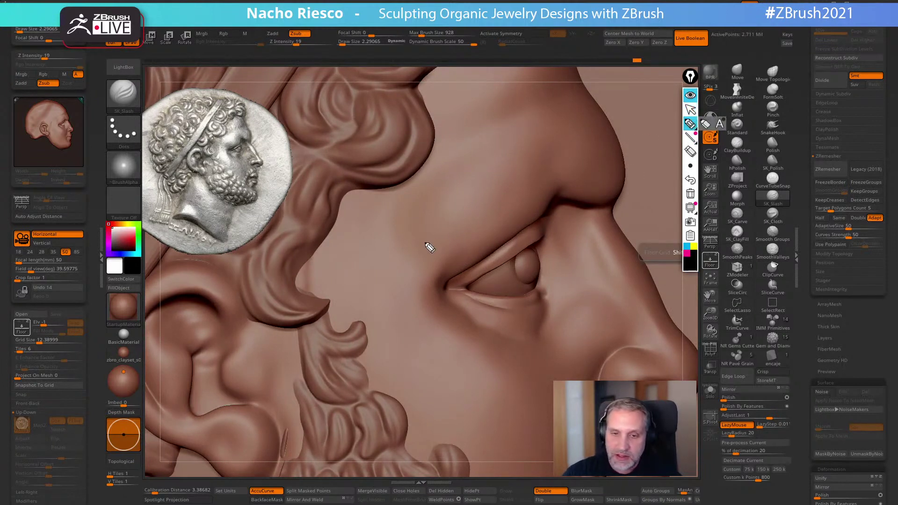
left_click_drag(410, 236, 434, 212)
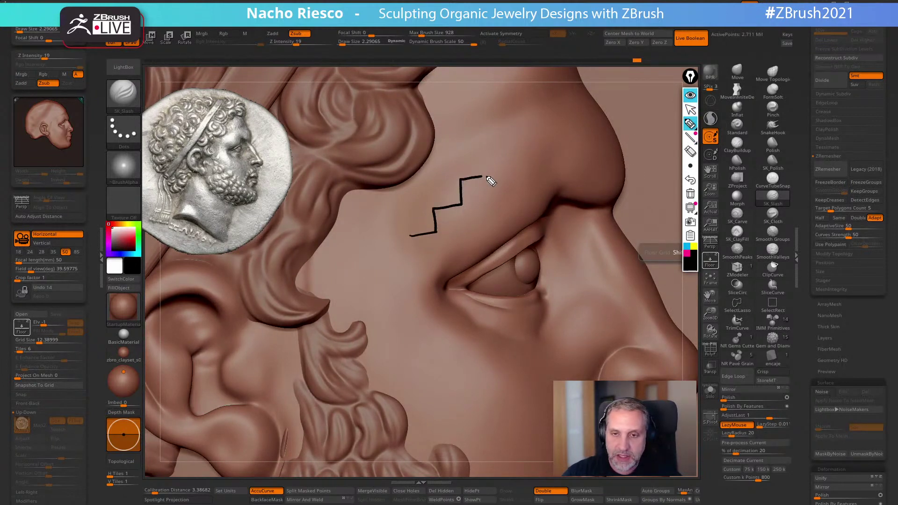
left_click(687, 246)
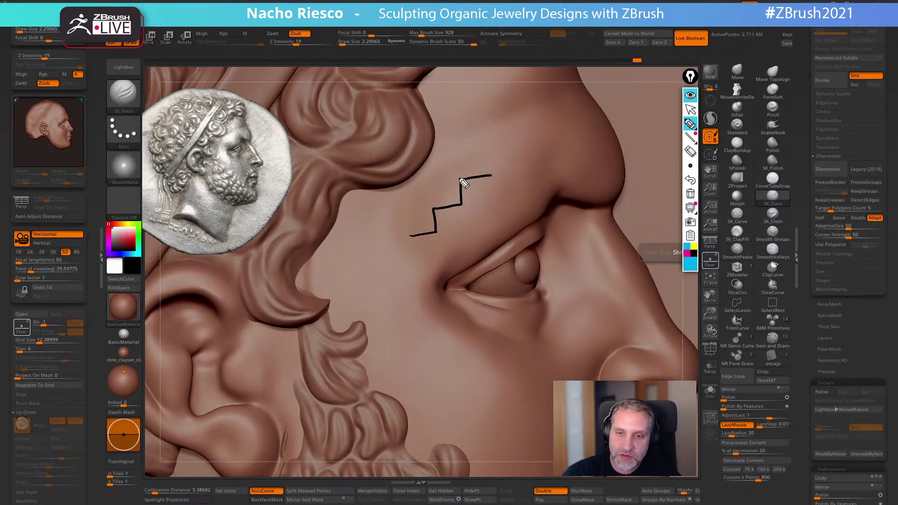
left_click(687, 253)
mouse_move(463, 206)
left_mouse_down()
mouse_move(390, 213)
mouse_move(408, 237)
mouse_move(342, 248)
left_mouse_up()
left_click(694, 246)
left_click(691, 193)
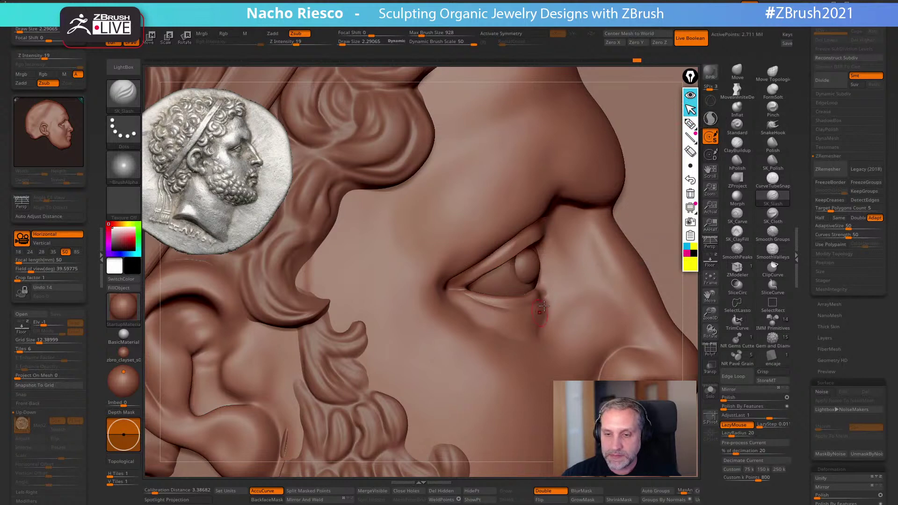
Sketch a black stepped profile across the upper eyelid with the annotation pen in a frontal view of the eye, and erase it
left_click_drag(692, 299, 667, 360)
mouse_move(538, 337)
right_mouse_down()
mouse_move(548, 371)
mouse_move(513, 233)
mouse_move(521, 248)
right_mouse_up()
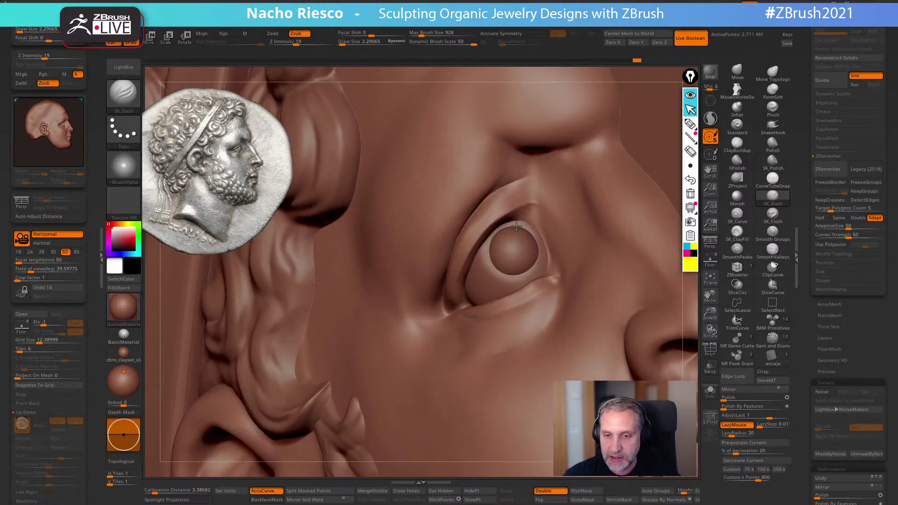
left_click(690, 124)
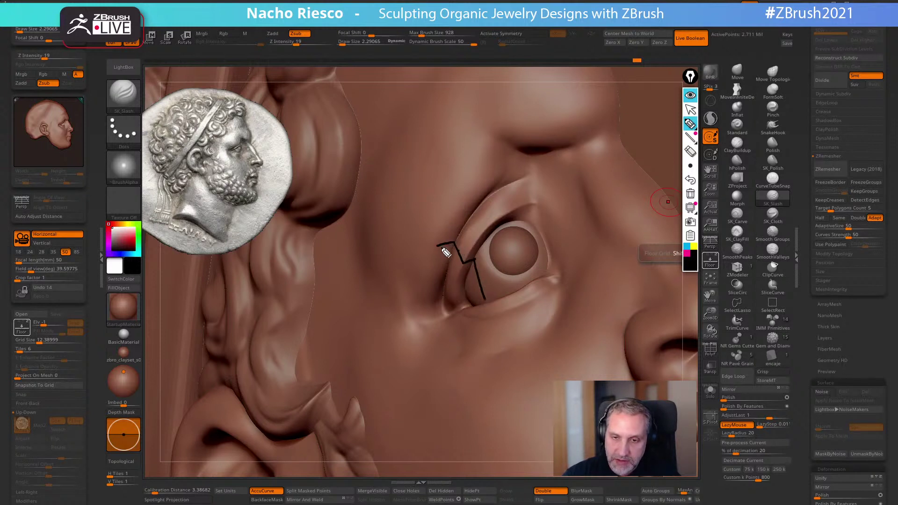
left_click_drag(442, 252, 440, 238)
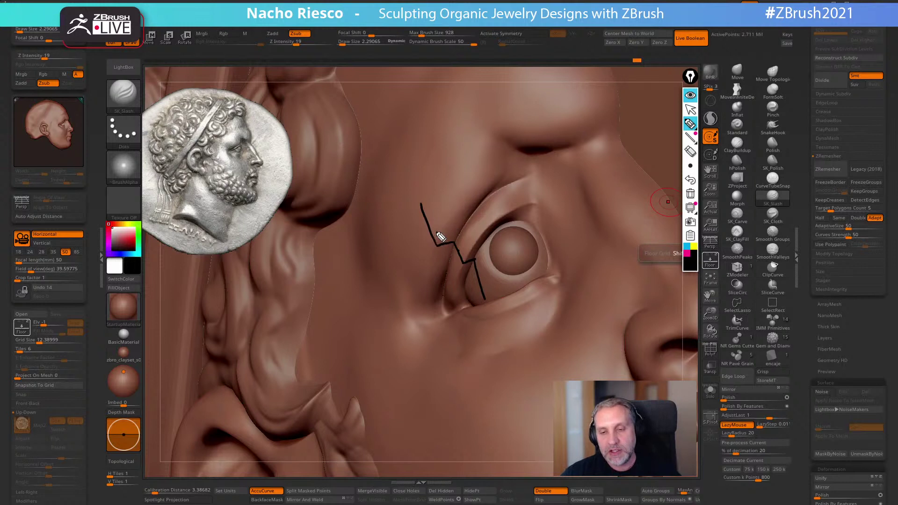
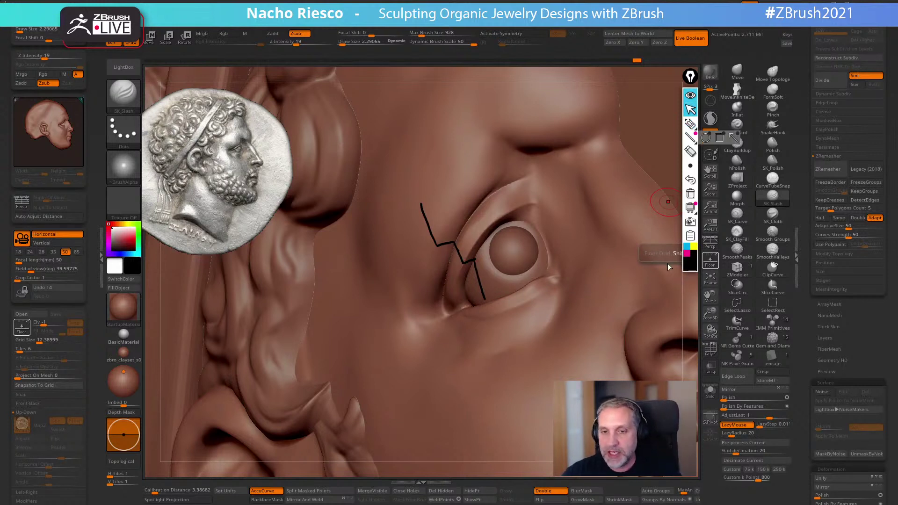
left_click(690, 193)
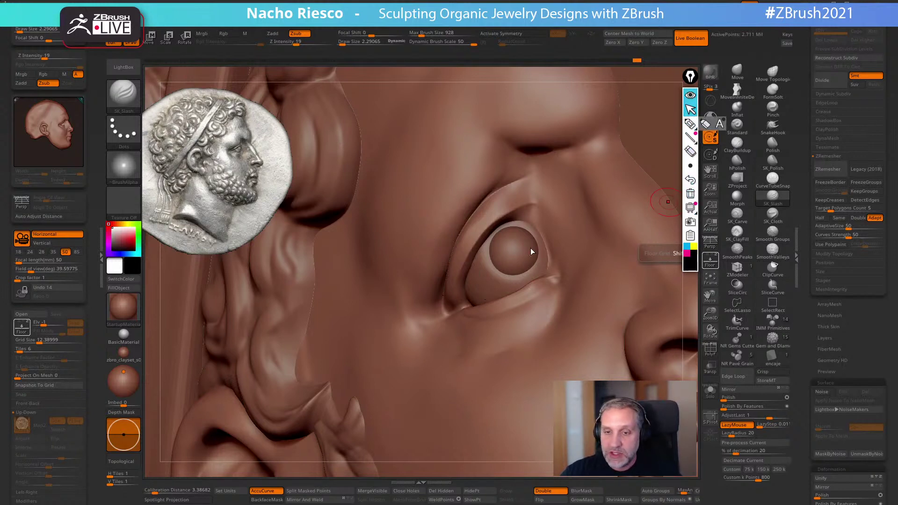
Reshape the eyelids around the iris with the Move brush, reducing the draw size from about 12.6 to about 8.4
left_click_drag(697, 278, 694, 206)
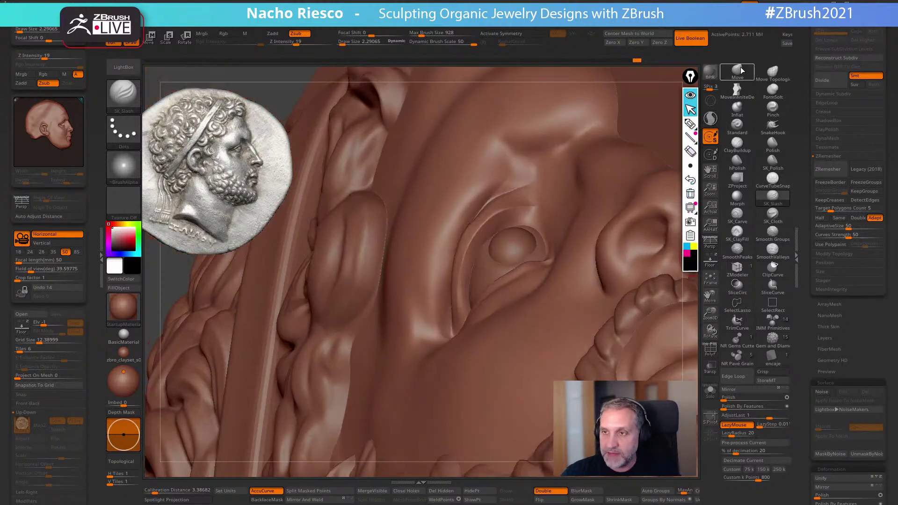
left_click(737, 71)
key("s")
mouse_move(500, 251)
left_mouse_down()
mouse_move(469, 229)
mouse_move(475, 237)
left_mouse_up()
mouse_move(547, 311)
right_mouse_down()
mouse_move(557, 343)
mouse_move(411, 343)
mouse_move(434, 371)
mouse_move(514, 327)
mouse_move(545, 246)
mouse_move(561, 232)
mouse_move(505, 284)
right_mouse_up()
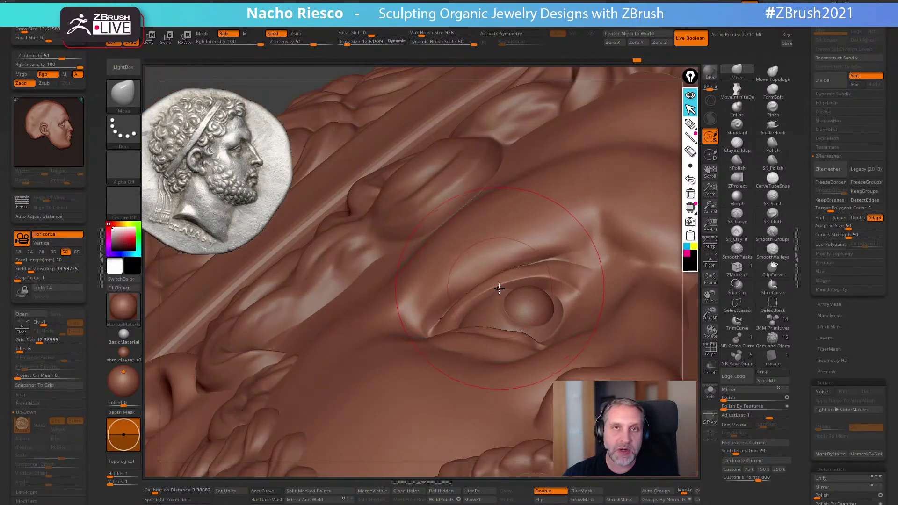
left_click_drag(507, 295, 499, 275)
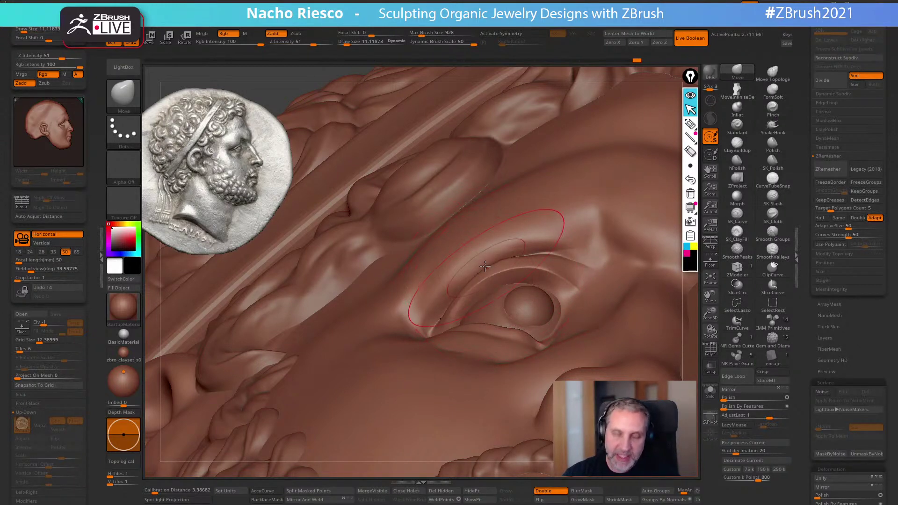
mouse_move(506, 290)
right_mouse_down()
mouse_move(489, 289)
mouse_move(502, 332)
right_mouse_up()
key("s")
left_click_drag(502, 332, 509, 342)
mouse_move(519, 328)
right_mouse_down()
mouse_move(562, 282)
mouse_move(569, 253)
mouse_move(603, 220)
mouse_move(599, 196)
mouse_move(564, 152)
mouse_move(546, 279)
mouse_move(715, 211)
right_mouse_up()
Sketch three magenta profile lines across the hair curls bordering the forehead and temple with the annotation pen, and erase them
left_click(711, 241)
left_click(691, 124)
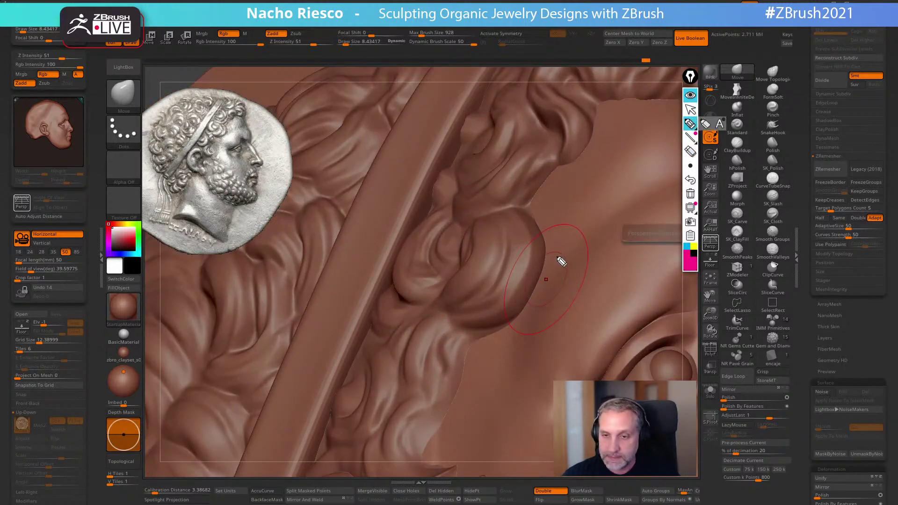
left_click_drag(537, 251, 451, 348)
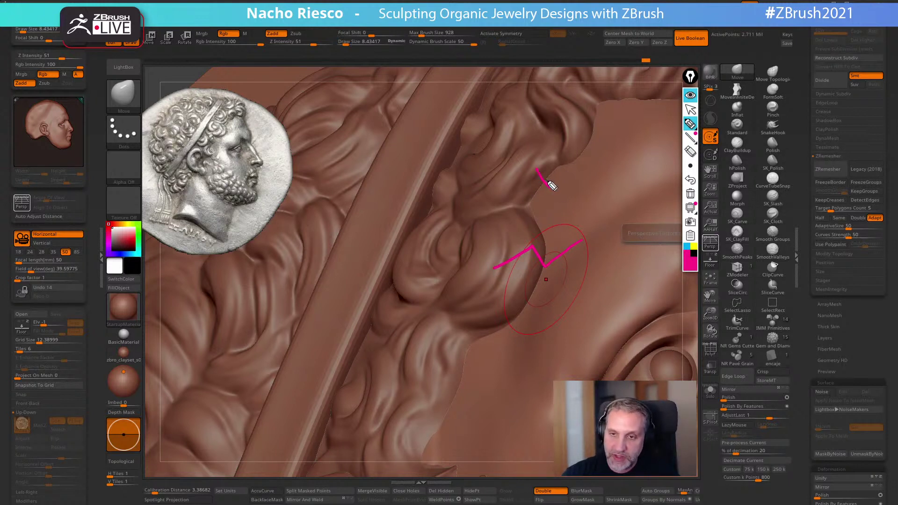
left_click_drag(545, 174, 489, 192)
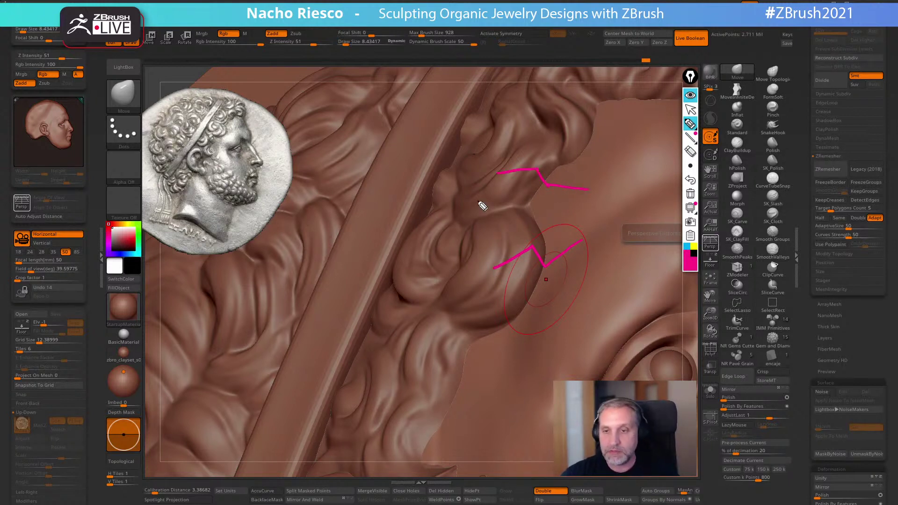
left_click_drag(475, 360, 369, 397)
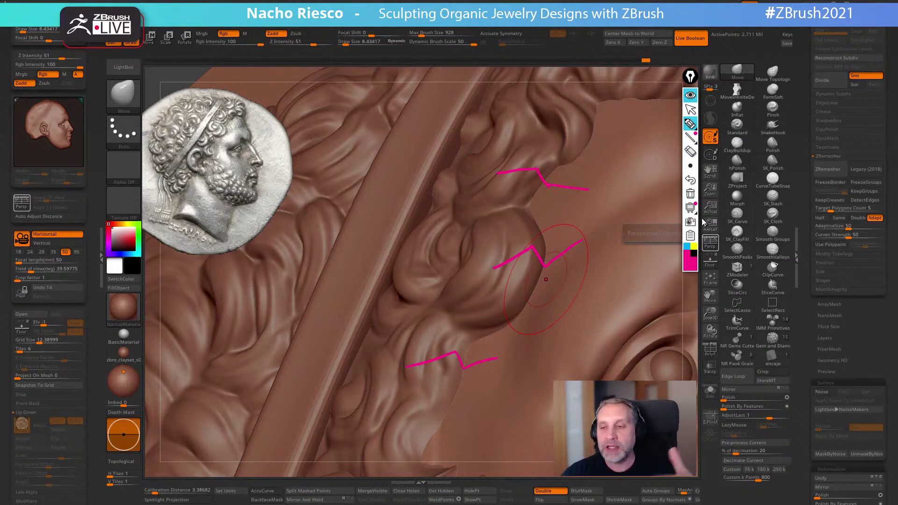
left_click(690, 194)
left_click(690, 109)
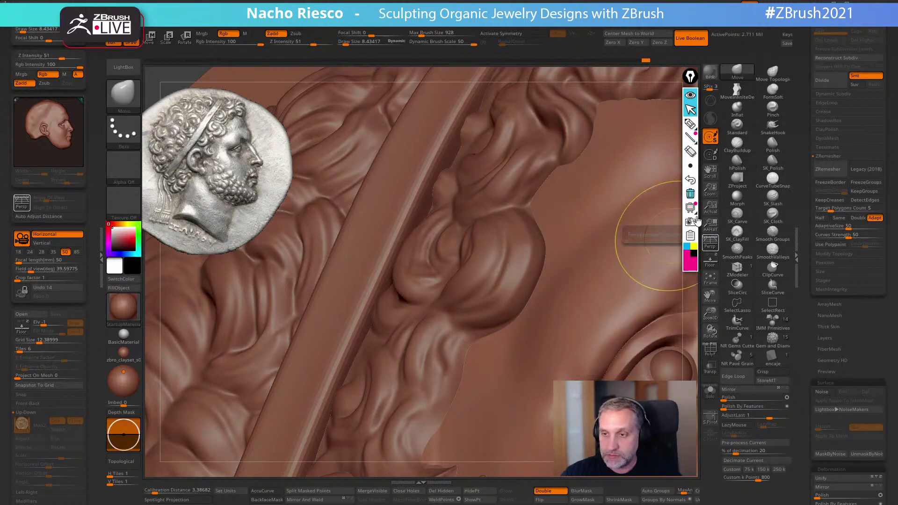
left_click(711, 244)
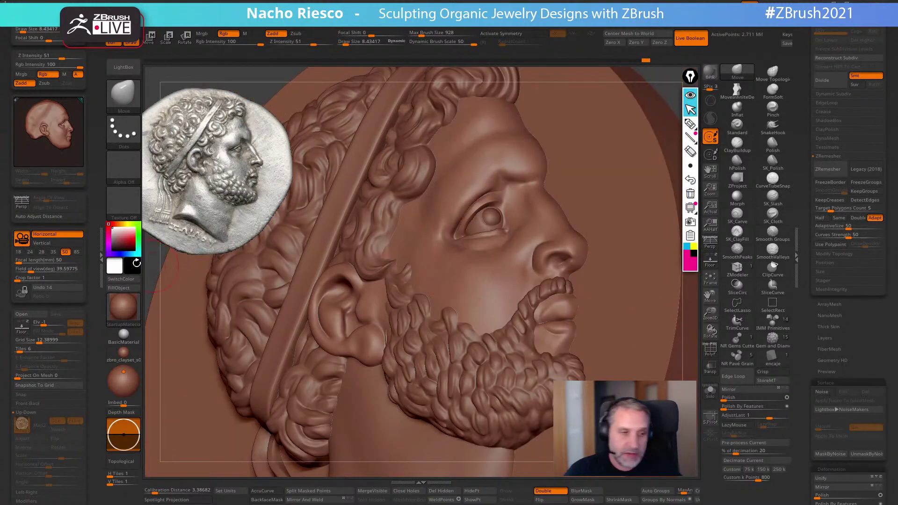
Enlarge the canvas and draw two black stepped profile lines across the moustache edge below the nostril with the annotation pen
left_click(102, 271)
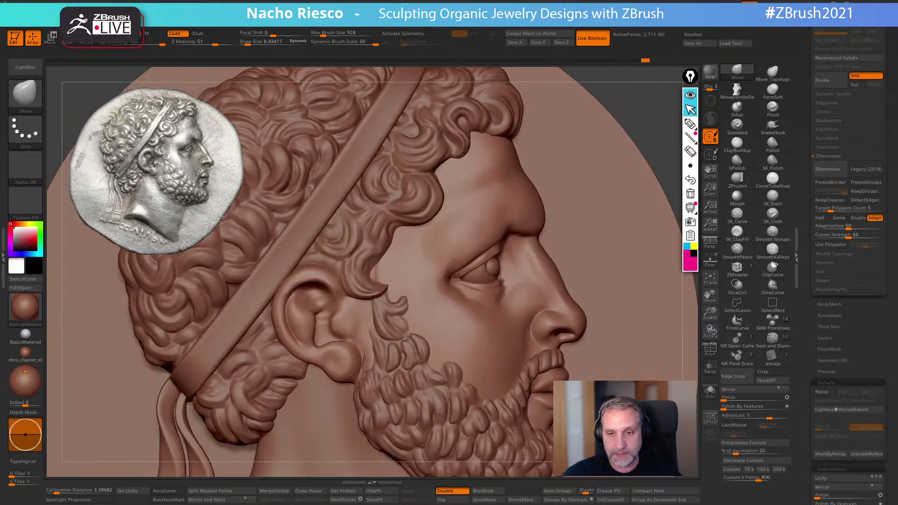
mouse_move(535, 368)
right_mouse_down()
mouse_move(510, 355)
mouse_move(553, 386)
right_mouse_up()
mouse_move(554, 346)
right_mouse_down()
mouse_move(535, 349)
mouse_move(533, 361)
mouse_move(566, 337)
right_mouse_up()
left_click(690, 124)
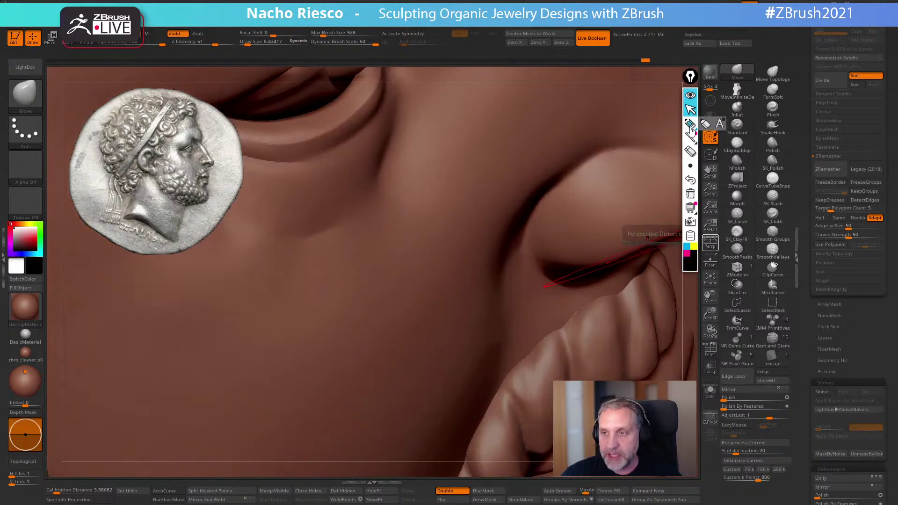
mouse_move(540, 300)
left_mouse_down()
mouse_move(543, 327)
mouse_move(518, 365)
mouse_move(538, 373)
mouse_move(541, 423)
left_mouse_up()
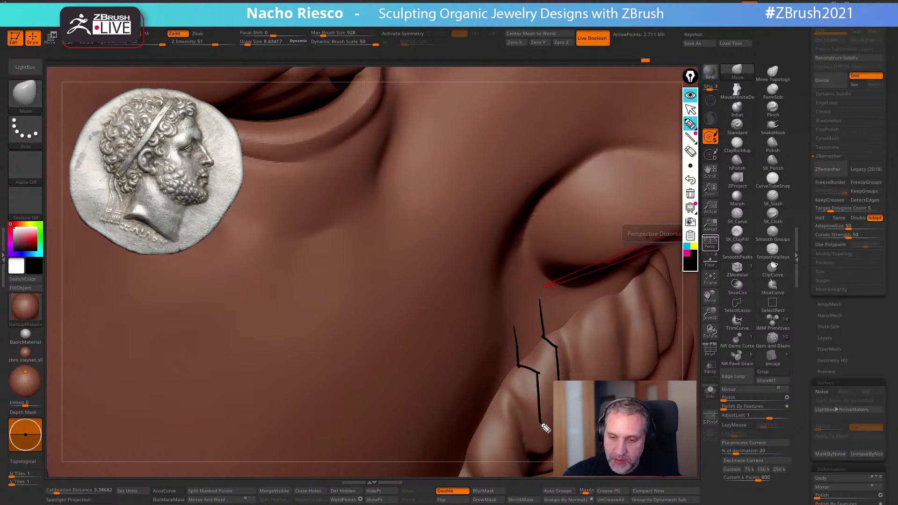
Mark the moustache side of both profiles in magenta, number the skin side 1 and 2 in cyan, and highlight the connecting slopes in yellow
left_click(687, 256)
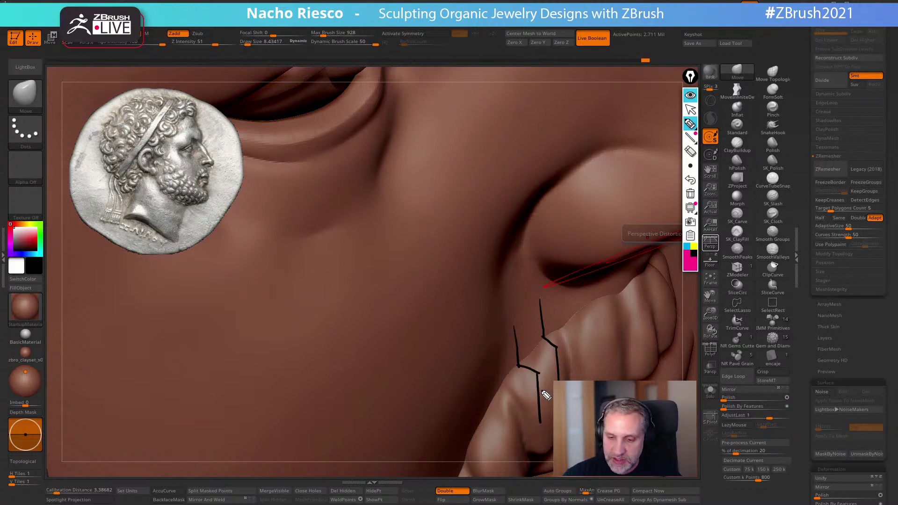
left_click(687, 247)
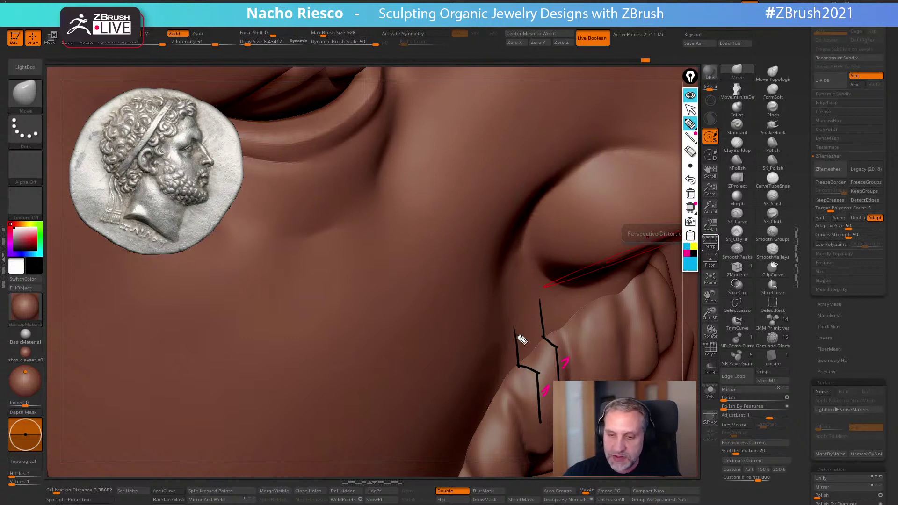
left_click(694, 248)
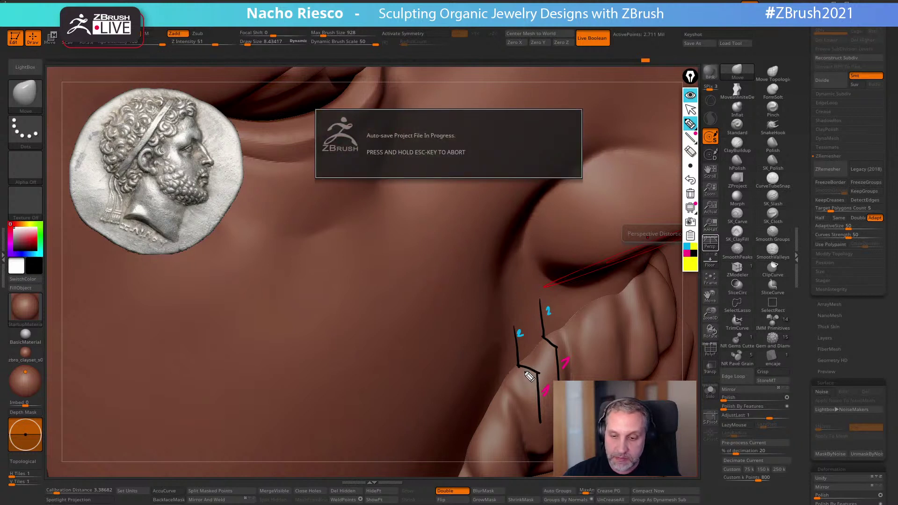
left_click_drag(539, 373, 518, 366)
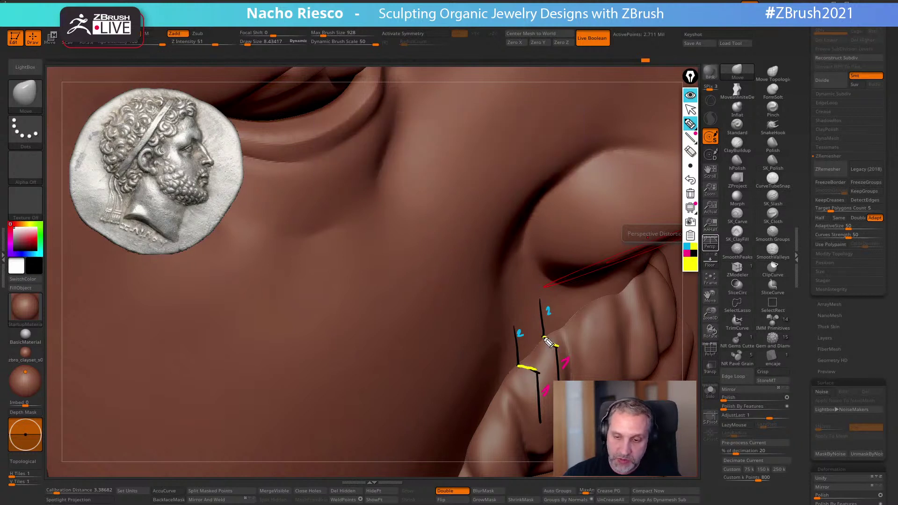
left_click(690, 109)
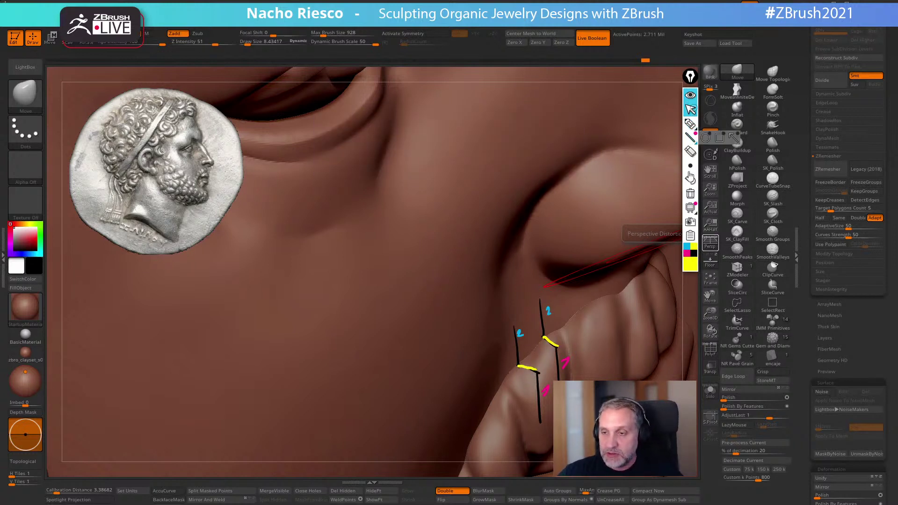
Clear all annotations from the moustache edge and return from the annotation pen to sculpting
left_click(691, 194)
left_click(691, 124)
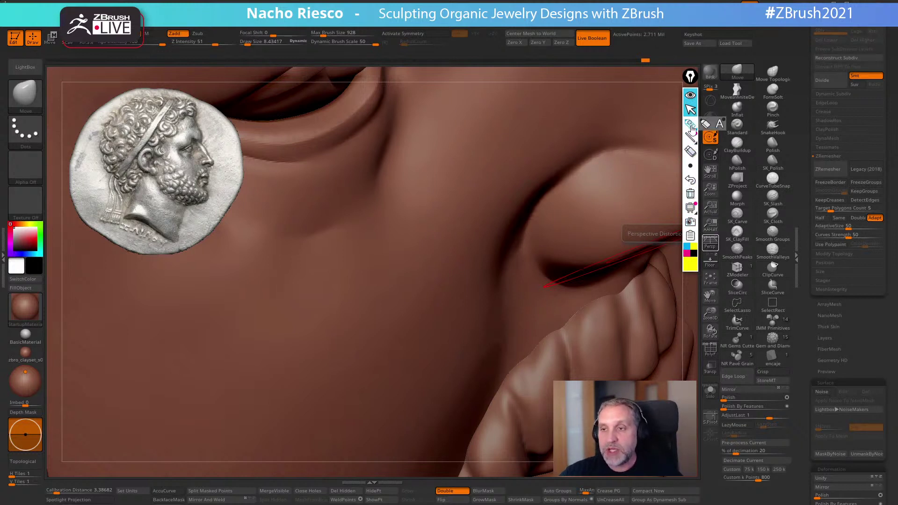
left_click(691, 109)
Deepen the crease around the wing of the nose with the SK_Slash brush at a draw size of about 5.2
mouse_move(693, 305)
left_mouse_down()
mouse_move(686, 299)
mouse_move(689, 313)
mouse_move(661, 216)
left_mouse_up()
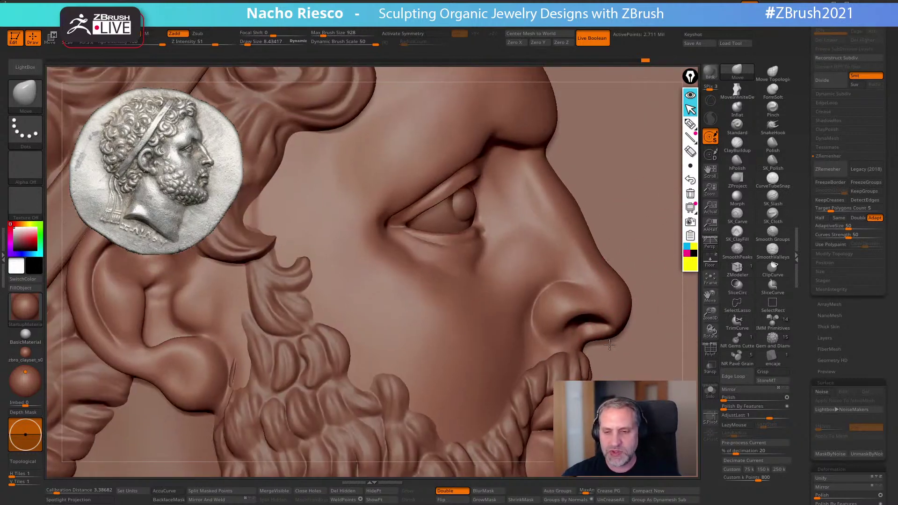
scroll(593, 347, "up", 4)
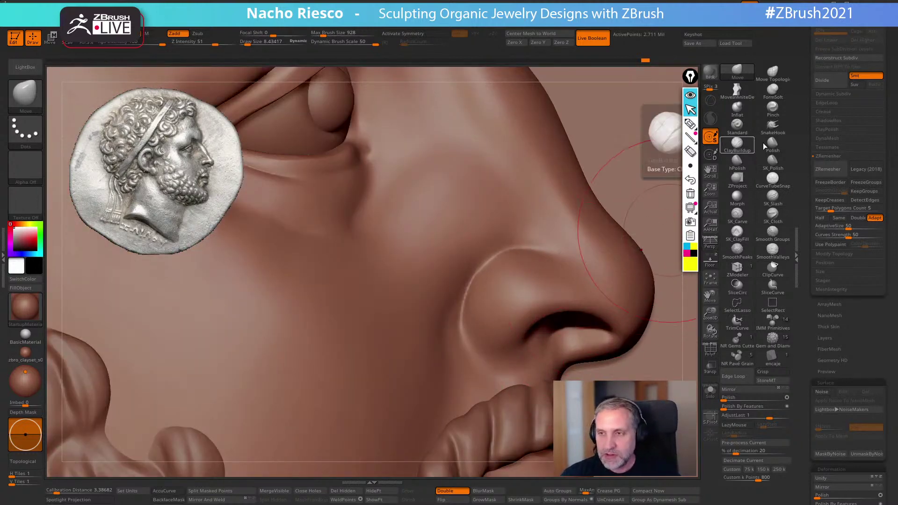
left_click(773, 199)
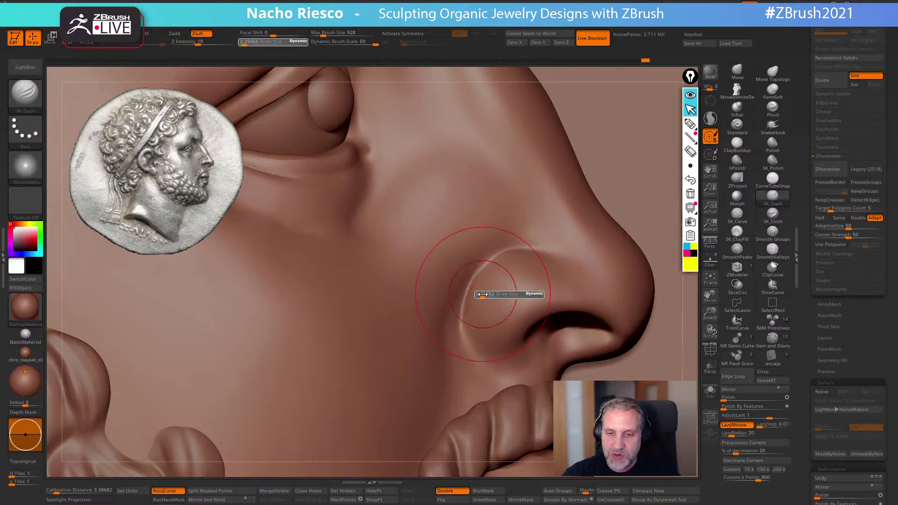
left_click_drag(512, 247, 499, 251)
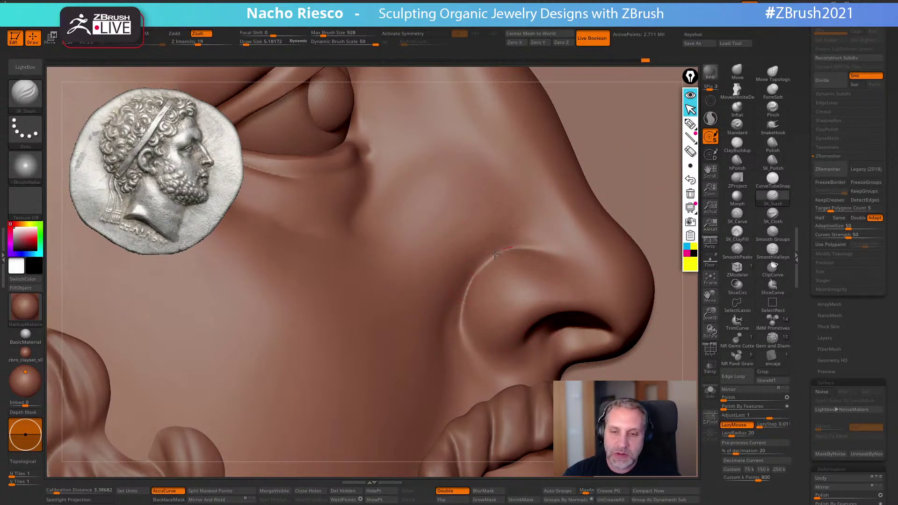
left_click_drag(459, 320, 491, 367)
right_click_drag(498, 357, 523, 361)
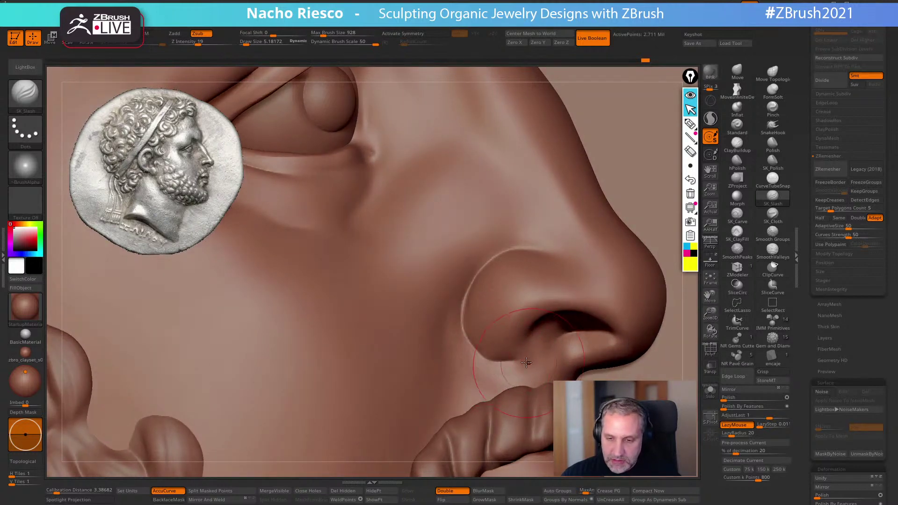
mouse_move(484, 272)
left_mouse_down()
mouse_move(503, 249)
mouse_move(560, 257)
left_mouse_up()
Cut the nostril rim and the crease beneath it with SK_Slash, and set the smoothing brush to SmoothValleys
right_click_drag(591, 291, 568, 312)
mouse_move(536, 326)
left_mouse_down()
mouse_move(580, 318)
mouse_move(602, 327)
left_mouse_up()
mouse_move(606, 349)
right_mouse_down()
mouse_move(594, 377)
mouse_move(564, 367)
right_mouse_up()
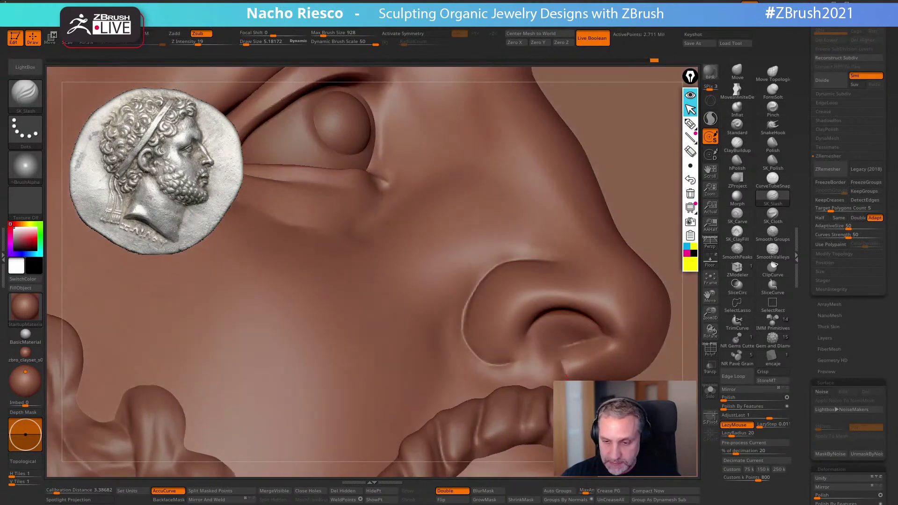
left_click_drag(564, 370, 567, 382)
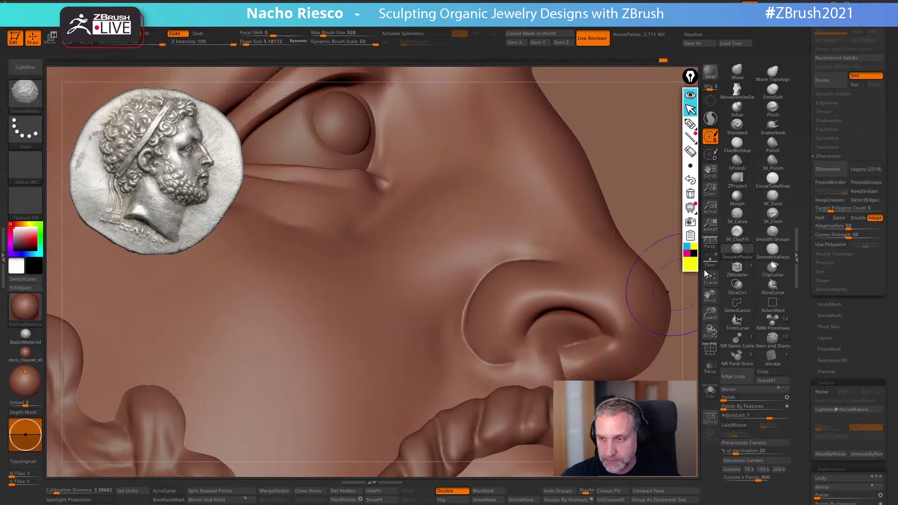
left_click(773, 255, "shift")
Select the beard and carve grooves between the curls along the cheek edge and sideburn with the SK_Slash brush
mouse_move(558, 363)
right_mouse_down()
mouse_move(578, 352)
mouse_move(634, 269)
right_mouse_up()
right_click_drag(621, 337, 563, 233, "alt")
right_click_drag(547, 343, 583, 293, "alt")
right_click_drag(571, 327, 603, 257)
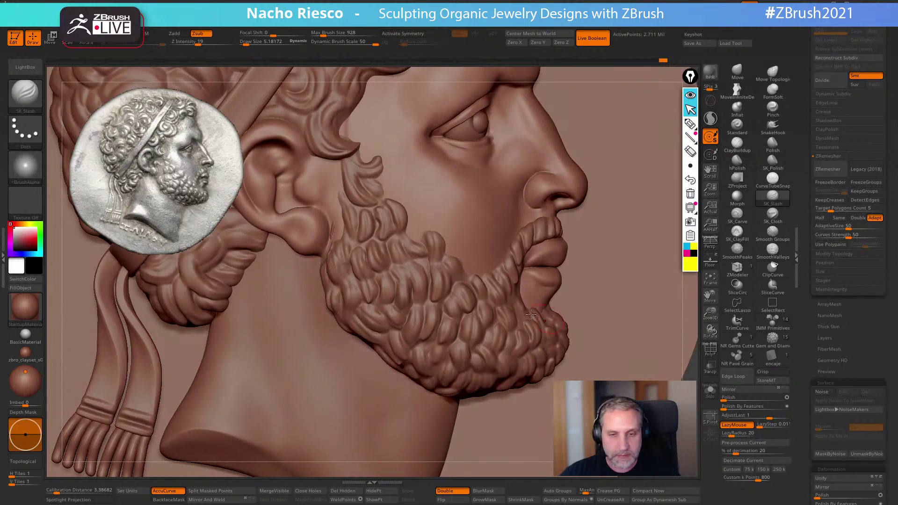
right_click_drag(483, 287, 485, 290, "ctrl")
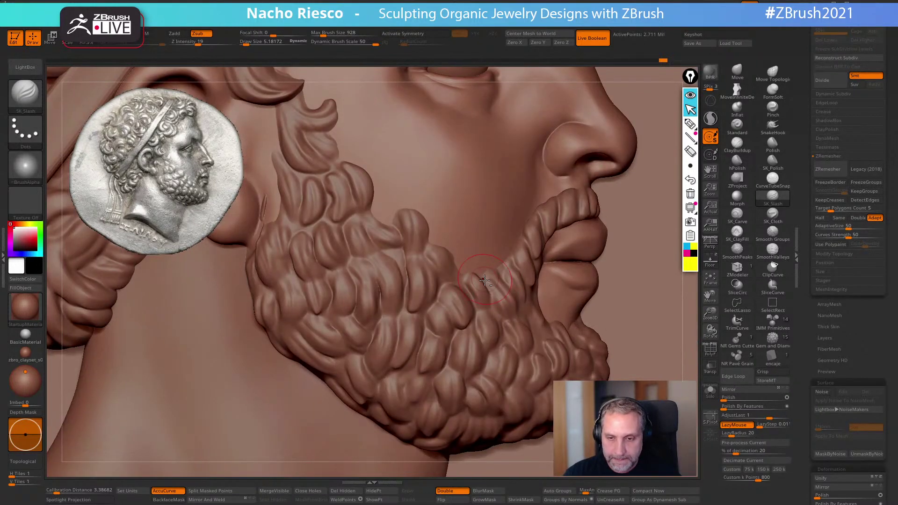
key("shift+d")
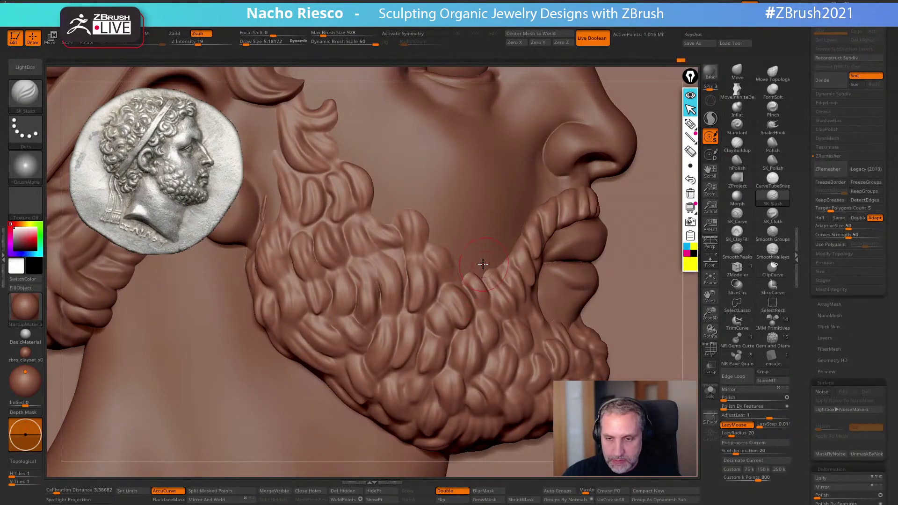
left_click_drag(510, 292, 503, 269)
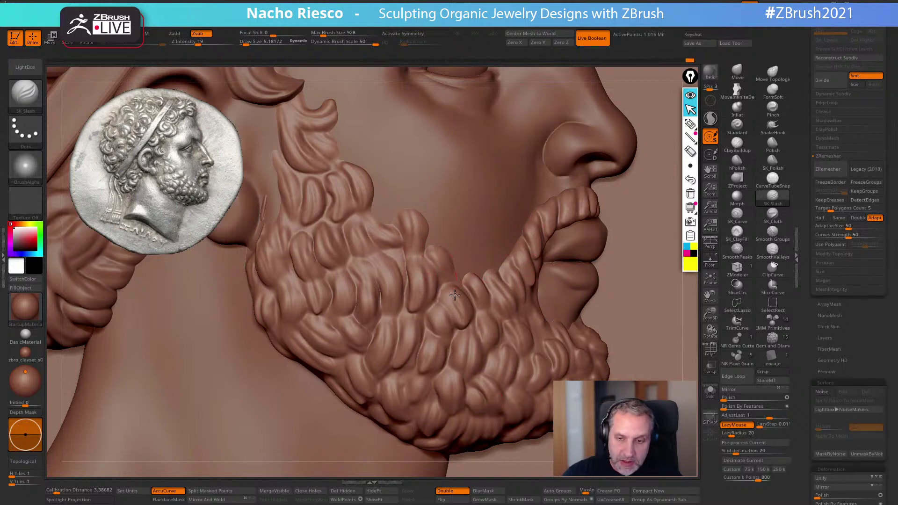
key("ctrl+z")
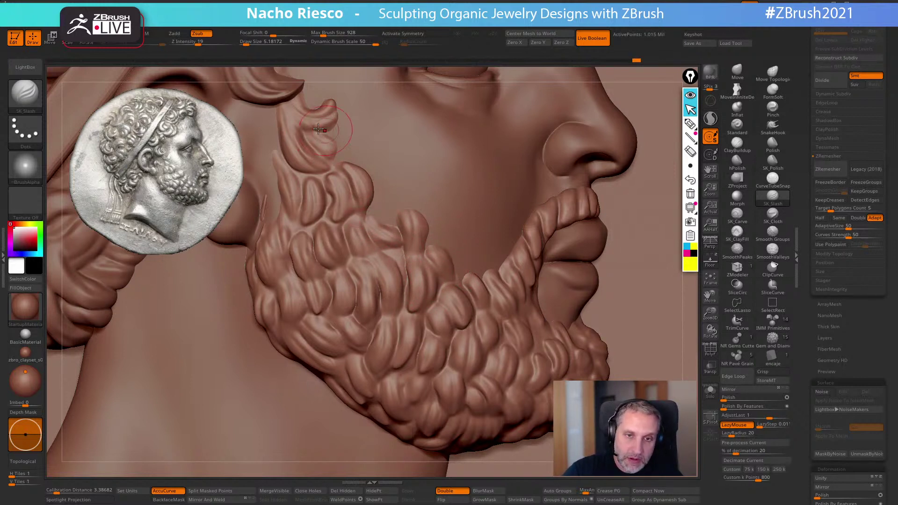
left_click_drag(310, 146, 304, 186)
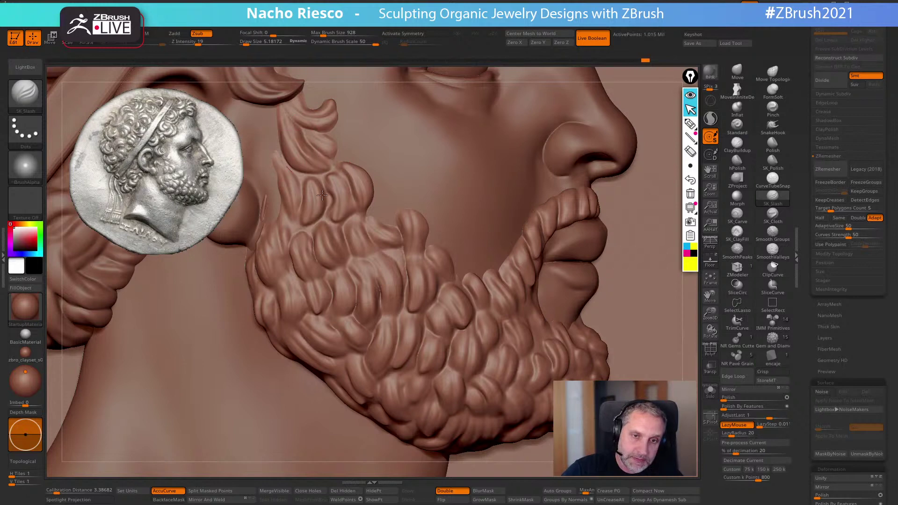
Push the pointed beard edge beneath the earlobe into shape with the Move brush and smooth it
mouse_move(501, 364)
right_mouse_down()
mouse_move(585, 281)
mouse_move(646, 193)
right_mouse_up()
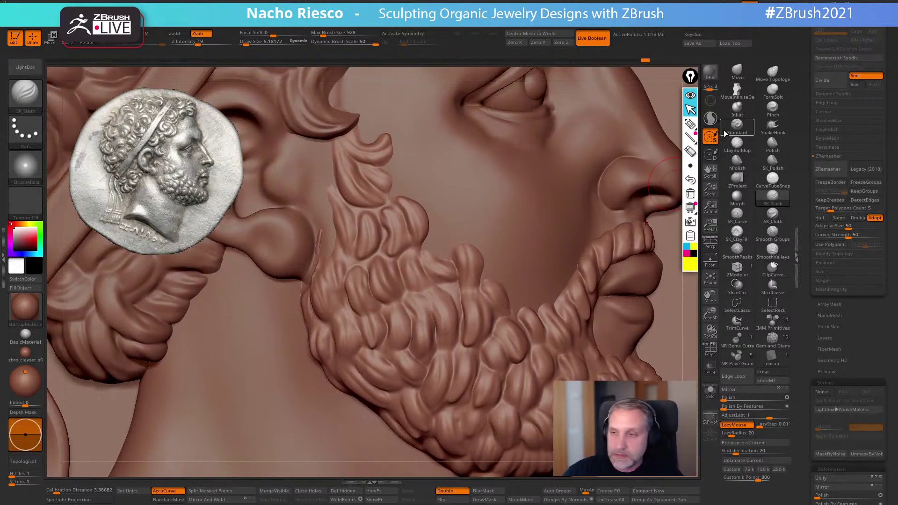
left_click(738, 72)
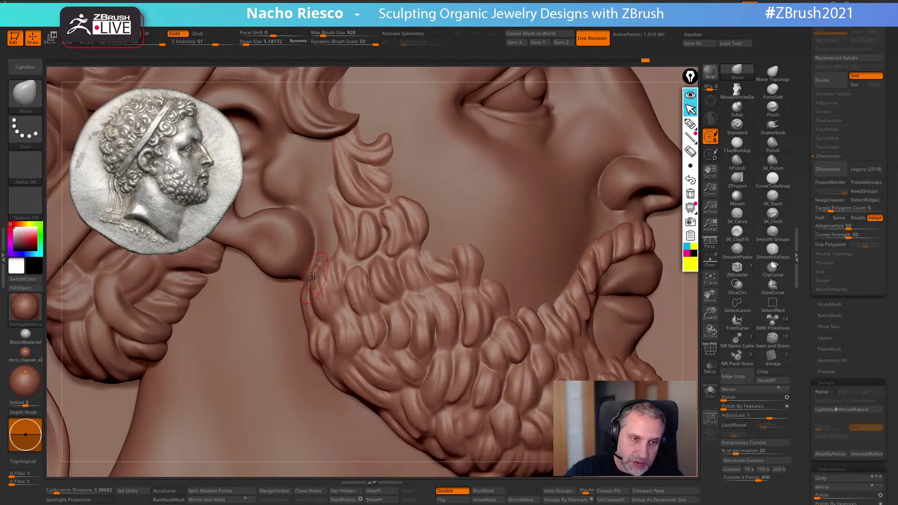
key("shift")
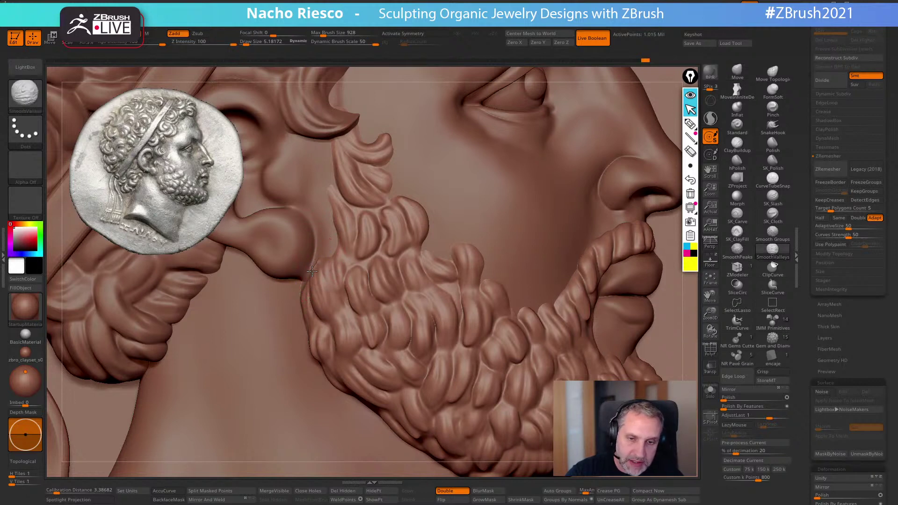
mouse_move(487, 314)
right_mouse_down()
mouse_move(631, 320)
mouse_move(554, 286)
right_mouse_up()
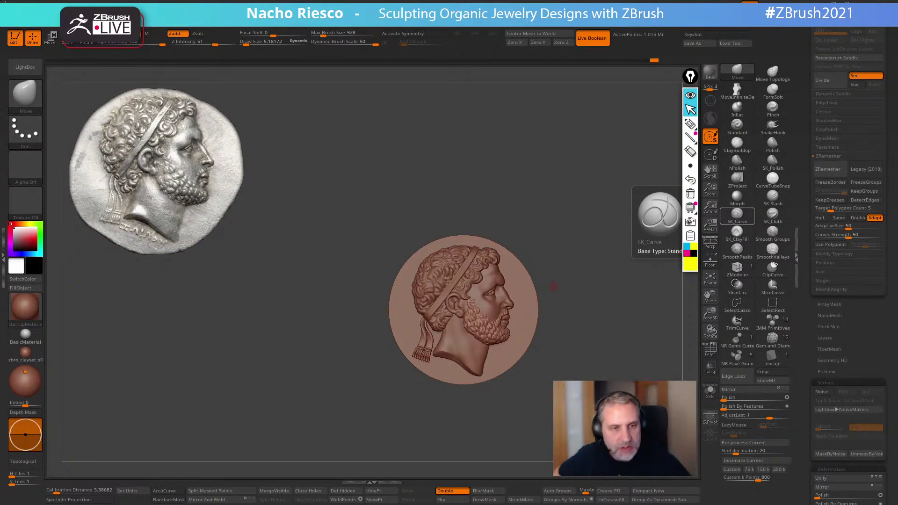
Make the face the active part and set the Polish brush to a draw size of about 9.7
mouse_move(595, 310)
right_mouse_down()
mouse_move(655, 301)
mouse_move(629, 198)
mouse_move(645, 210)
mouse_move(655, 206)
right_mouse_up()
left_click(773, 143)
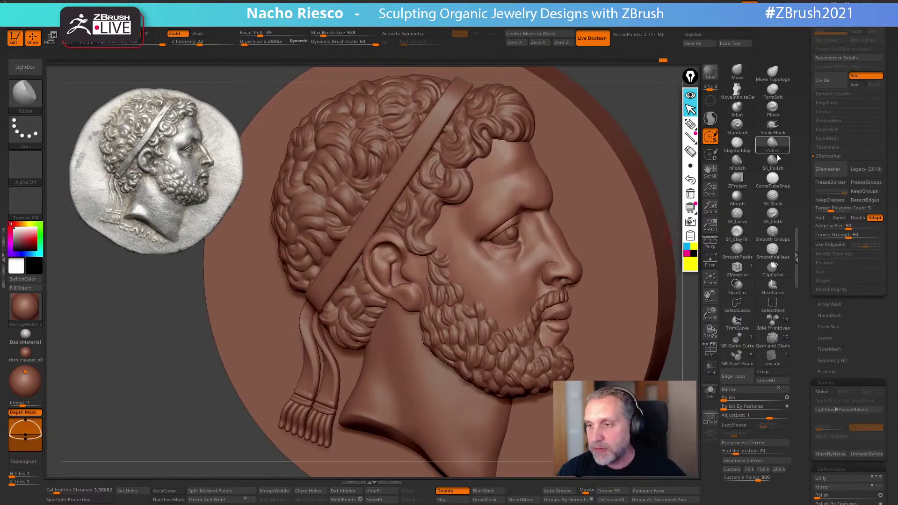
key("s")
mouse_move(507, 286)
right_mouse_down()
mouse_move(536, 278)
mouse_move(490, 270)
right_mouse_up()
key("s")
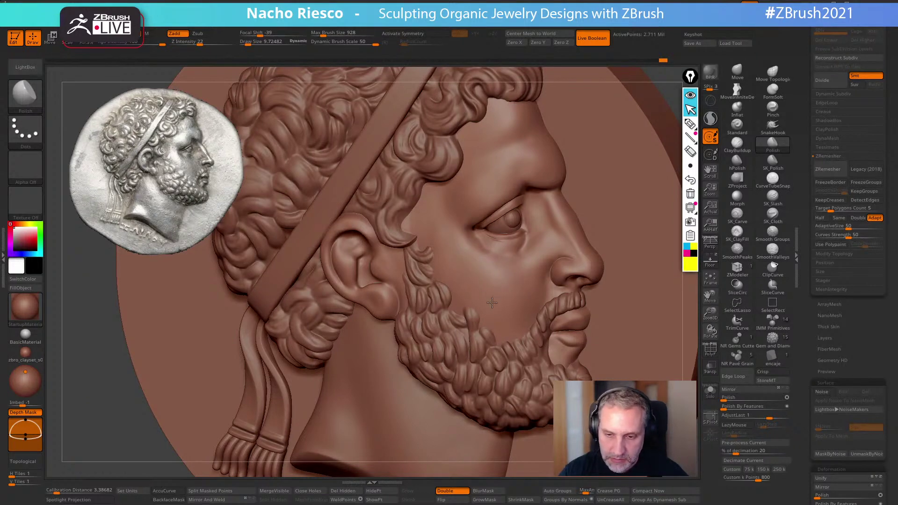
right_click_drag(513, 294, 552, 159)
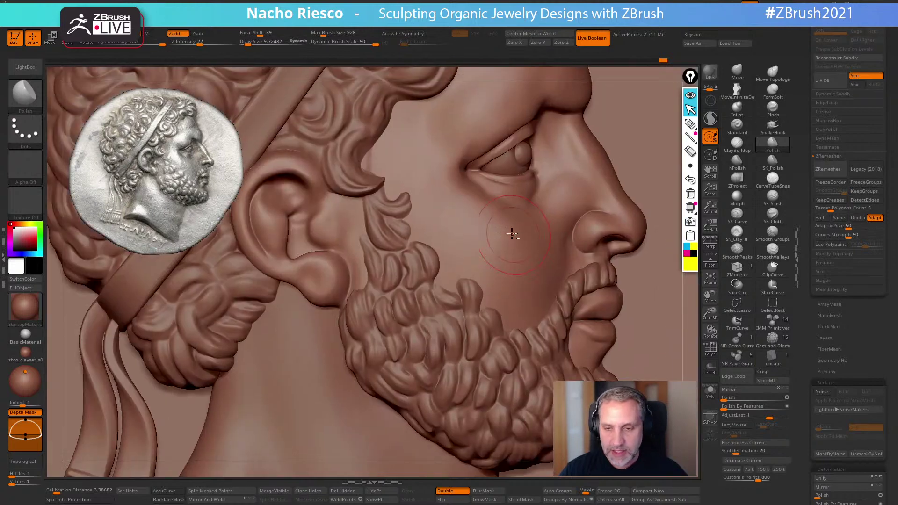
Isolate the eyeball, flatten its surface beside and below the iris with SK_Polish at a draw size of about 4.3, and show the whole relief again
left_click(494, 170, "alt")
left_click(711, 392)
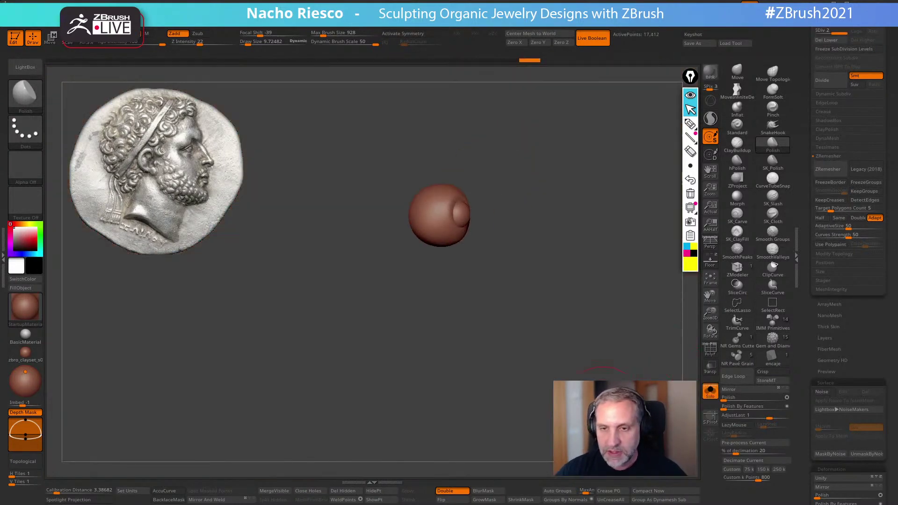
left_click(773, 160)
left_click(711, 392)
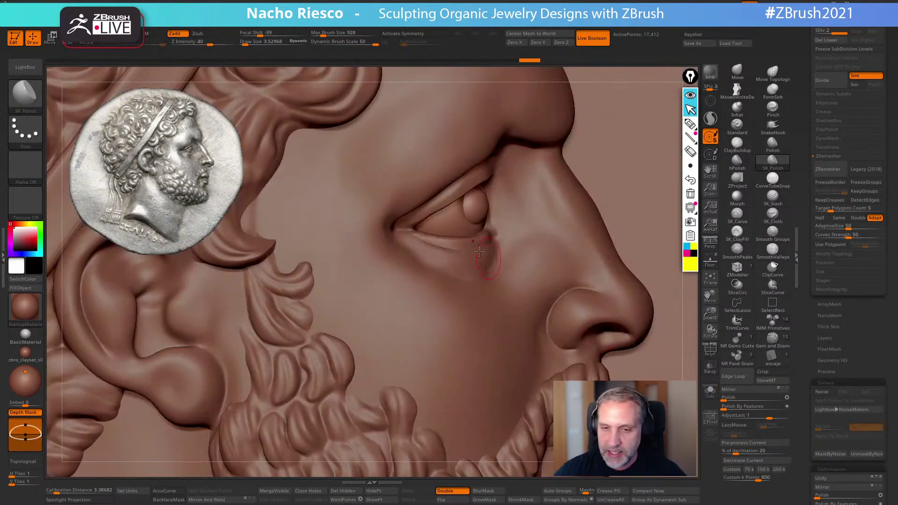
key("bracketright")
left_click(714, 398)
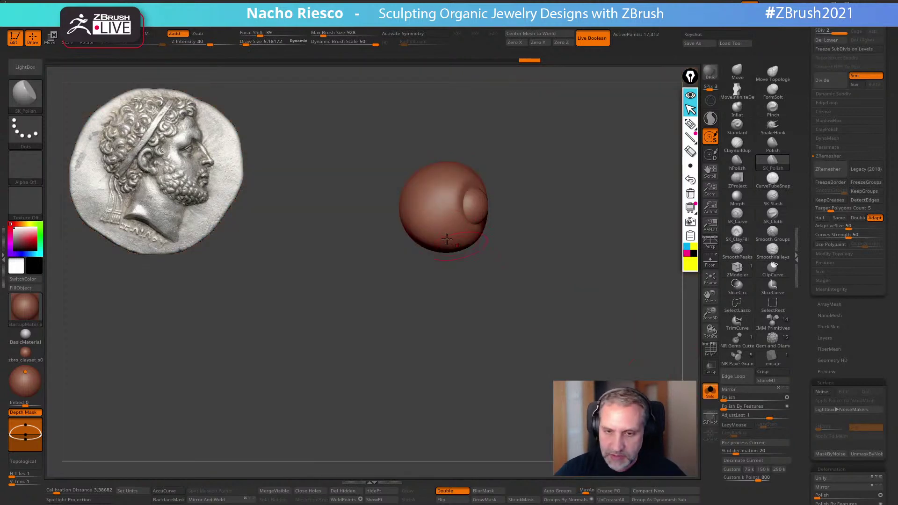
key("bracketleft")
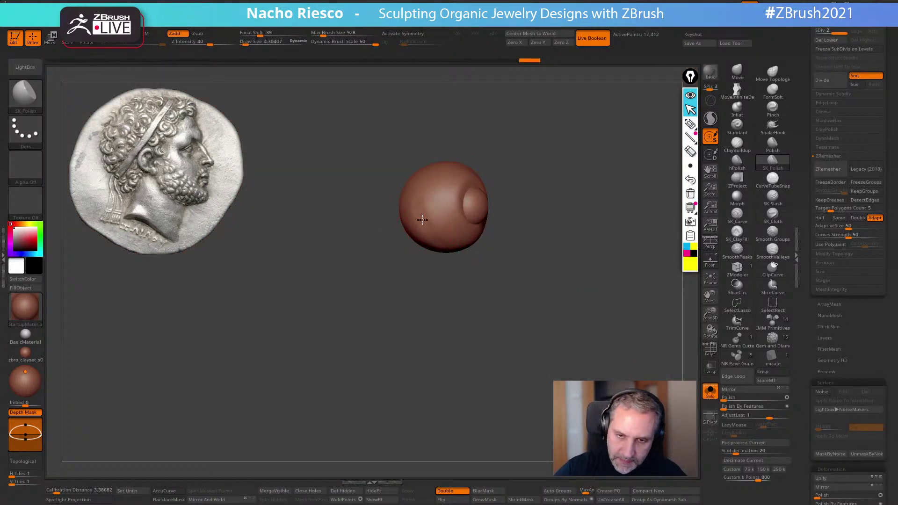
left_click(713, 397)
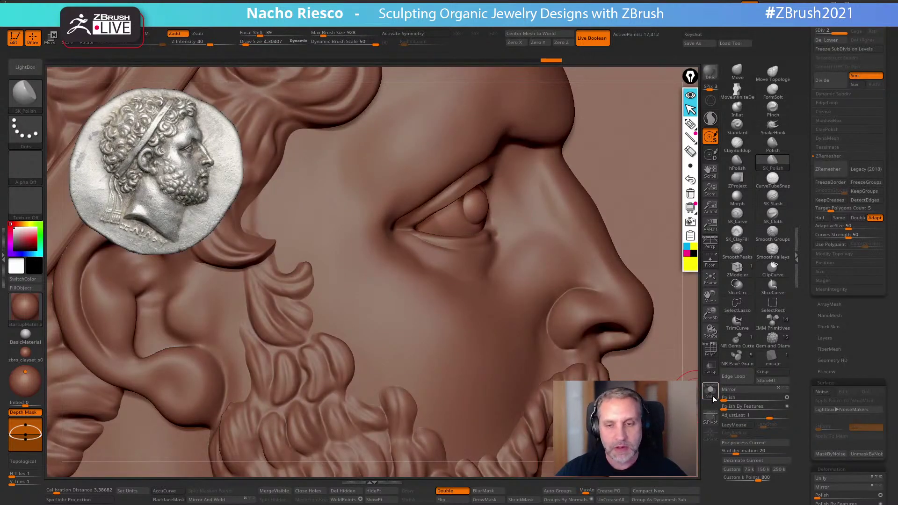
left_click(710, 392)
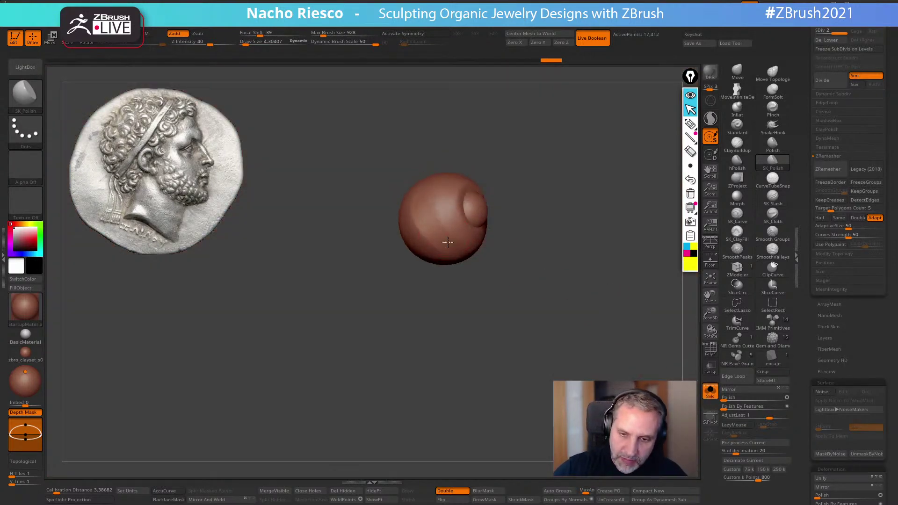
left_click(710, 392)
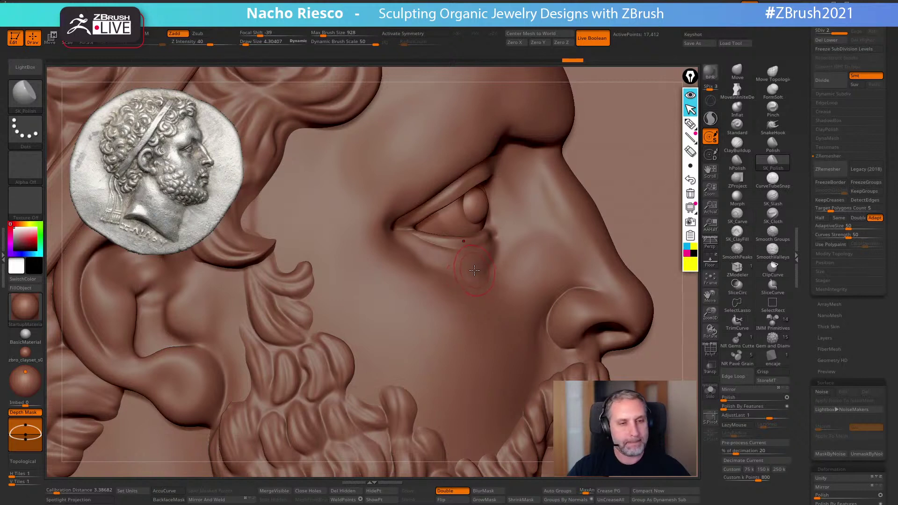
Select the face and build up the lower eyelid's edge with the SK_Cloth brush at a draw size of about 2.9
left_click(773, 214)
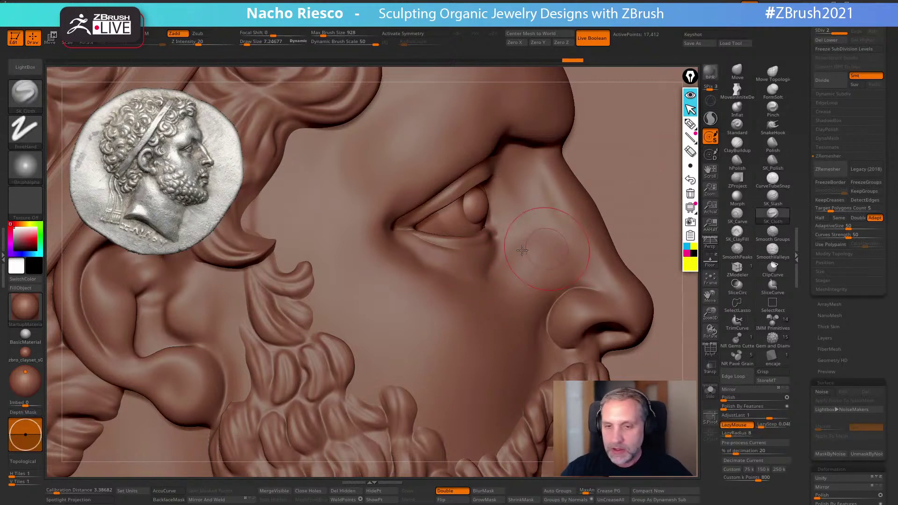
left_click(446, 243, "alt")
right_click_drag(446, 243, 432, 238)
key("s")
left_click_drag(432, 237, 409, 235)
key("s")
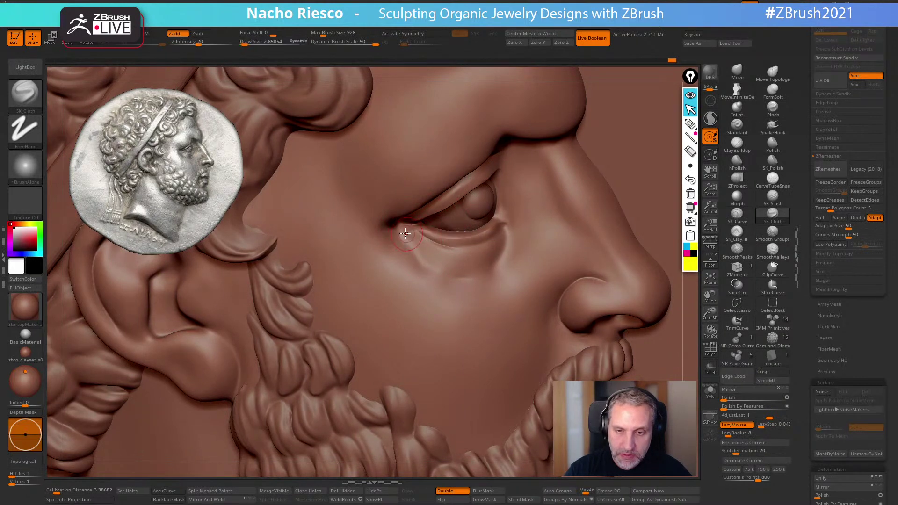
left_click_drag(498, 237, 411, 238)
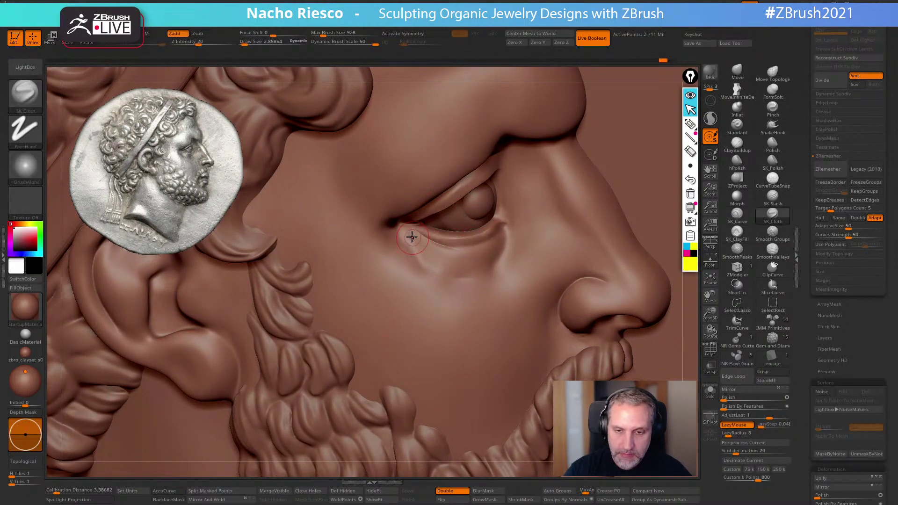
Smooth the lower eyelid from the inner to the outer corner with the SmoothPeaks brush
key("shift")
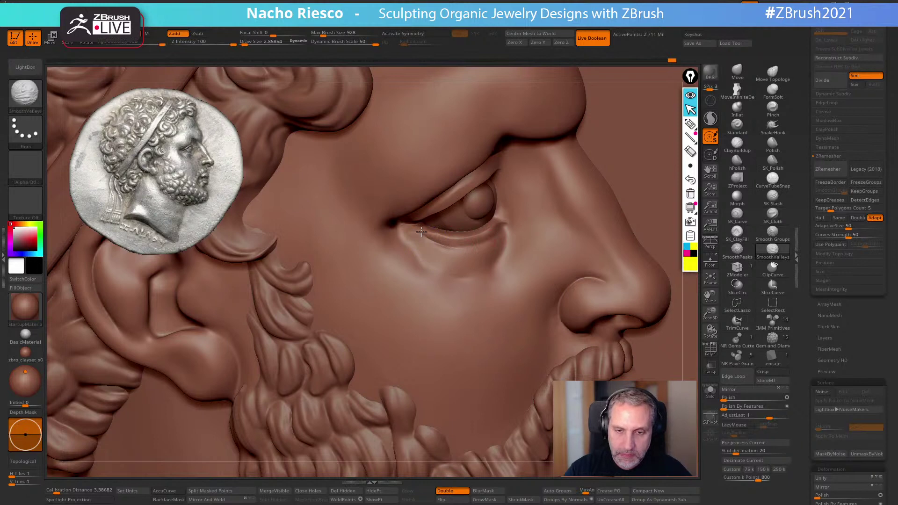
left_click(737, 255, "shift")
left_click_drag(507, 254, 410, 233, "shift")
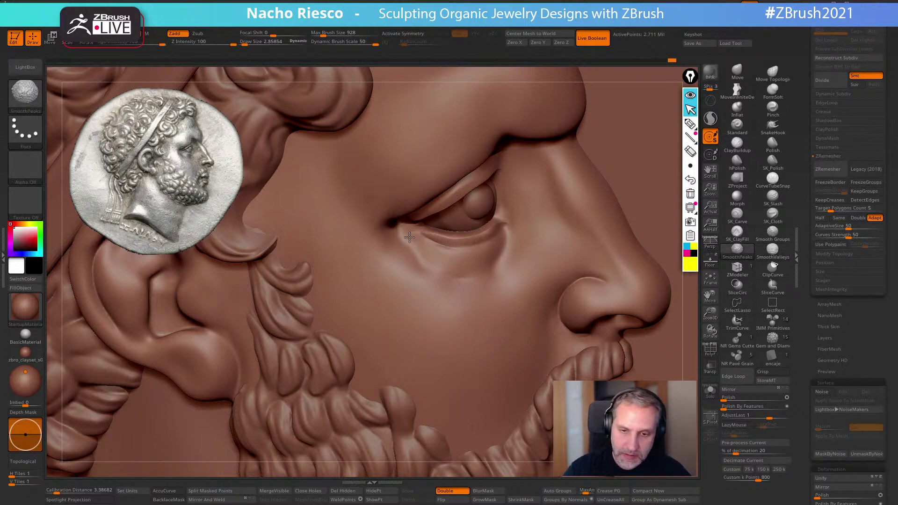
right_click_drag(460, 238, 553, 251, "ctrl")
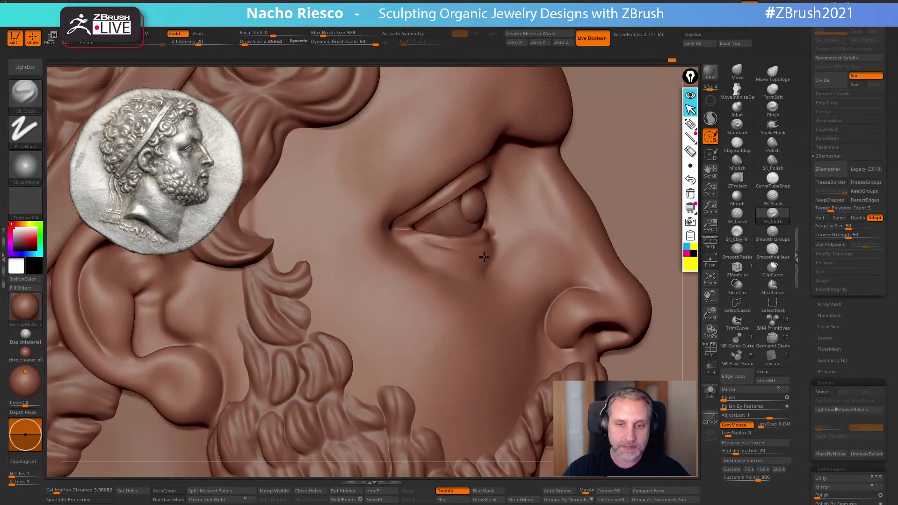
right_click_drag(563, 300, 540, 148, "ctrl")
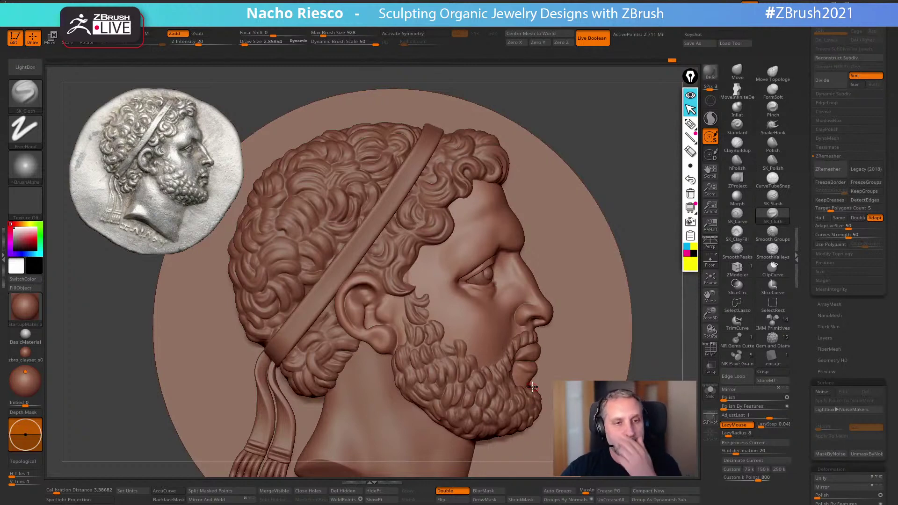
Adjust the brow and upper eye socket of the face with the Move brush at draw sizes of about 7.2 and 9.7
right_click_drag(532, 364, 503, 327)
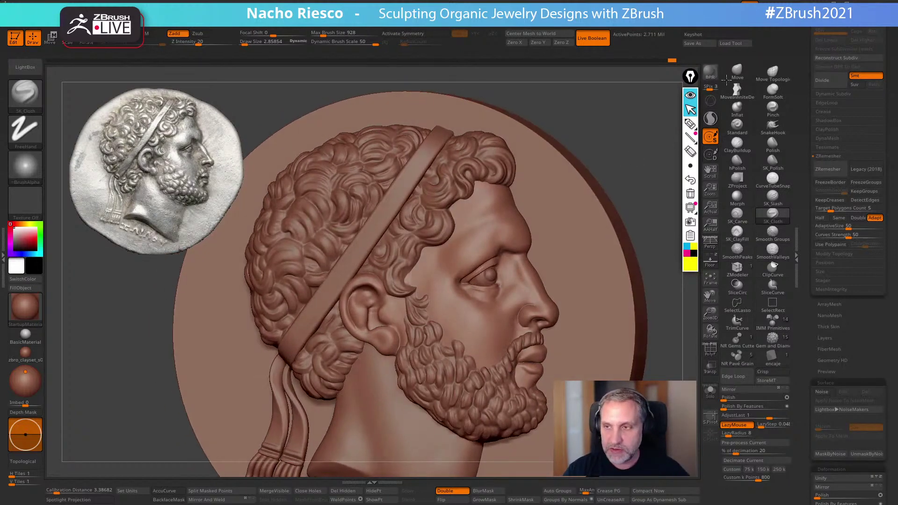
right_click_drag(505, 206, 506, 234, "ctrl")
key("b")
key("m")
key("v")
key("s")
left_click_drag(507, 235, 508, 234)
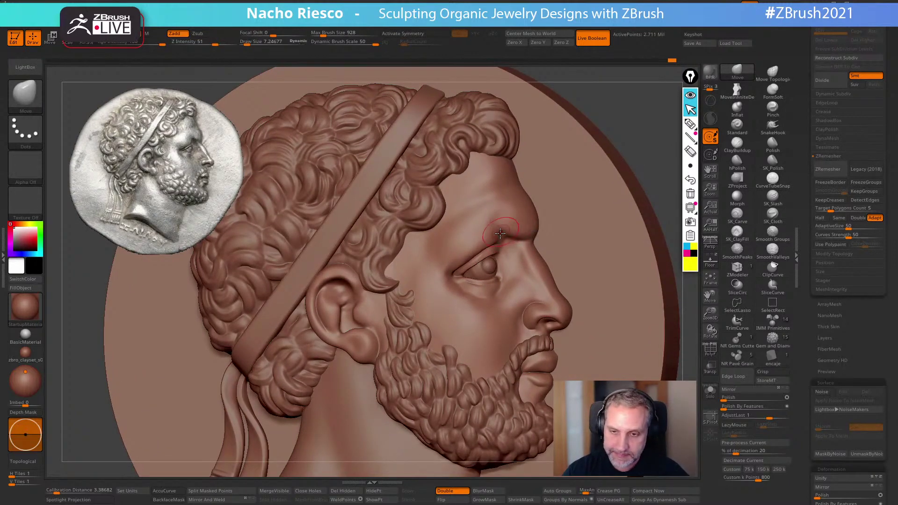
mouse_move(530, 220)
right_mouse_down()
mouse_move(519, 228)
mouse_move(514, 271)
right_mouse_up()
right_click_drag(585, 229, 472, 262, "ctrl")
key("s")
left_click_drag(471, 262, 463, 261)
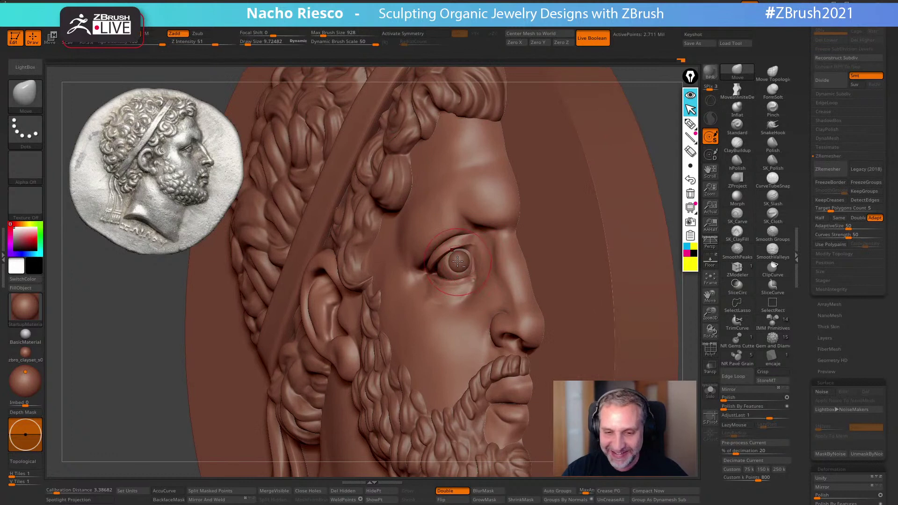
Lower the eyeball's subdivision level, adjust its shape with the Move brush at a draw size of about 9.7, and reselect the face
key("shift+d")
key("b")
key("m")
key("t")
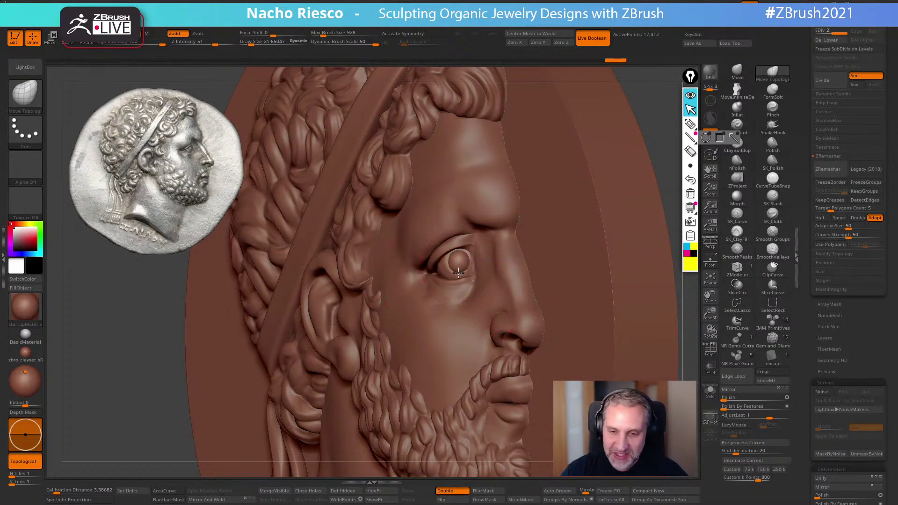
key("b")
key("m")
key("v")
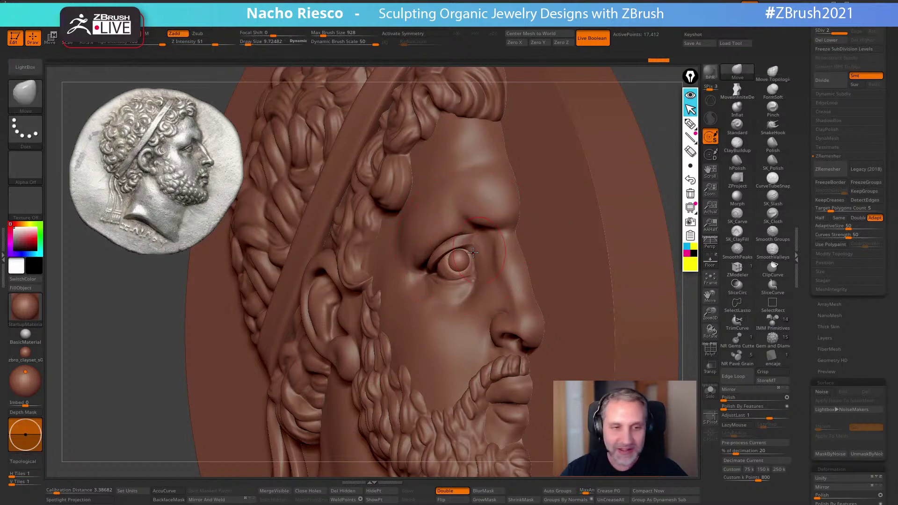
key("s")
left_click(473, 243, "alt")
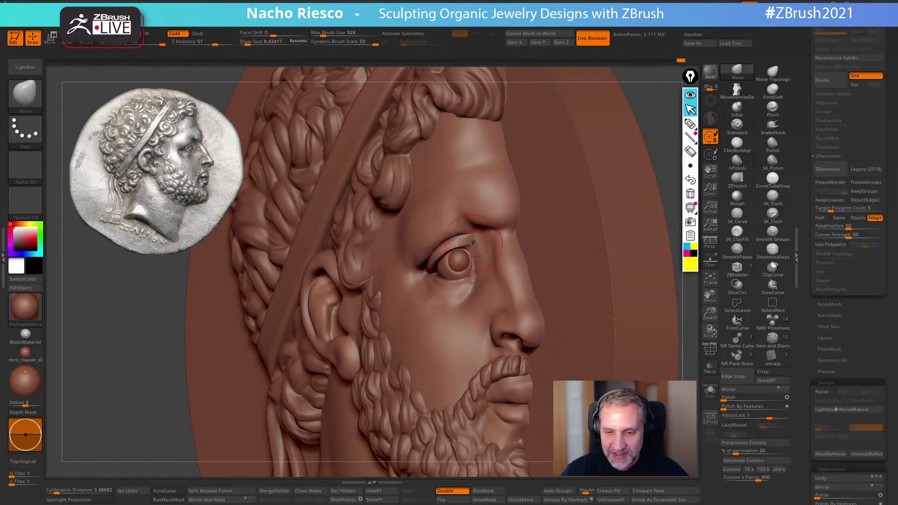
Shift the upper eyelid's inner corner with a draw size of about 6.2 and the forehead profile with about 11.1
mouse_move(578, 243)
right_mouse_down()
mouse_move(532, 244)
mouse_move(603, 218)
mouse_move(482, 245)
right_mouse_up()
key("s")
left_click_drag(482, 245, 475, 245)
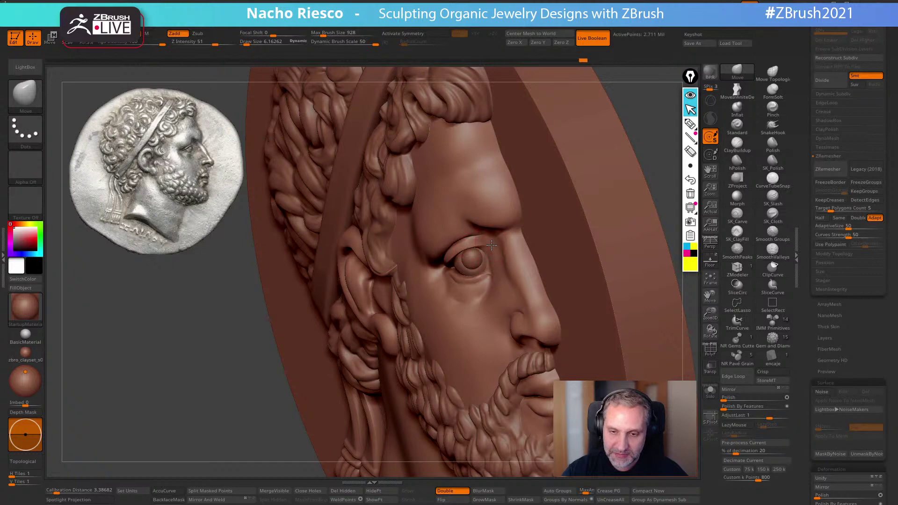
right_click_drag(515, 226, 531, 215)
key("s")
left_click_drag(468, 253, 471, 253)
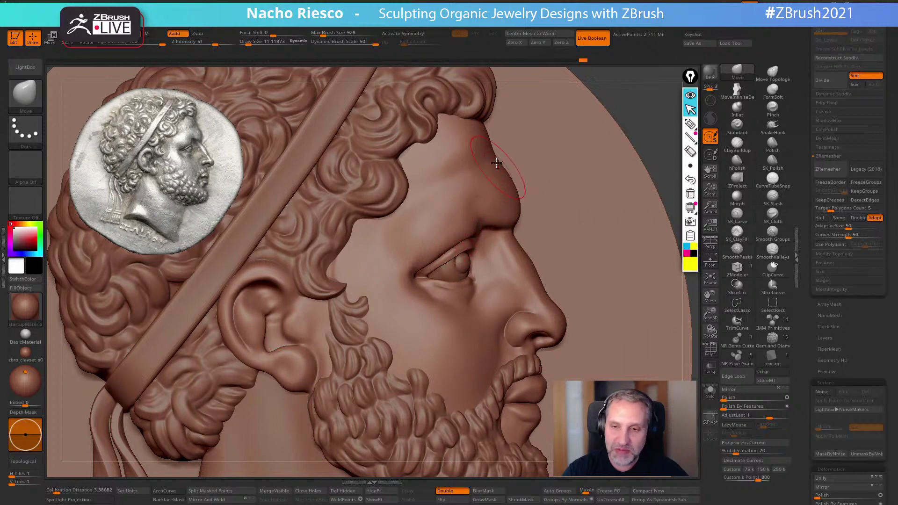
Carve the forehead crease above the brow with SK_Slash at a draw size of about 15.9 and smooth it with SmoothValleys
left_click(773, 198)
right_click_drag(554, 262, 523, 287)
key("s")
left_click_drag(479, 202, 482, 201)
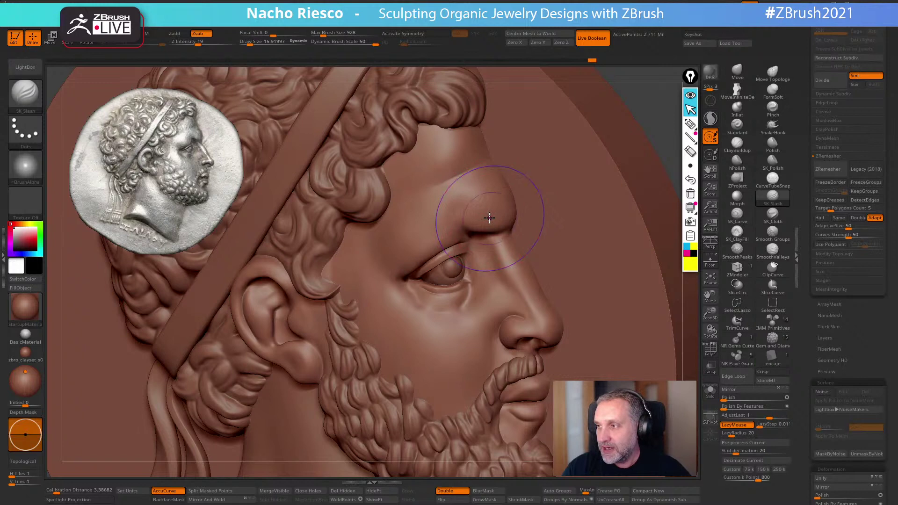
key("shift")
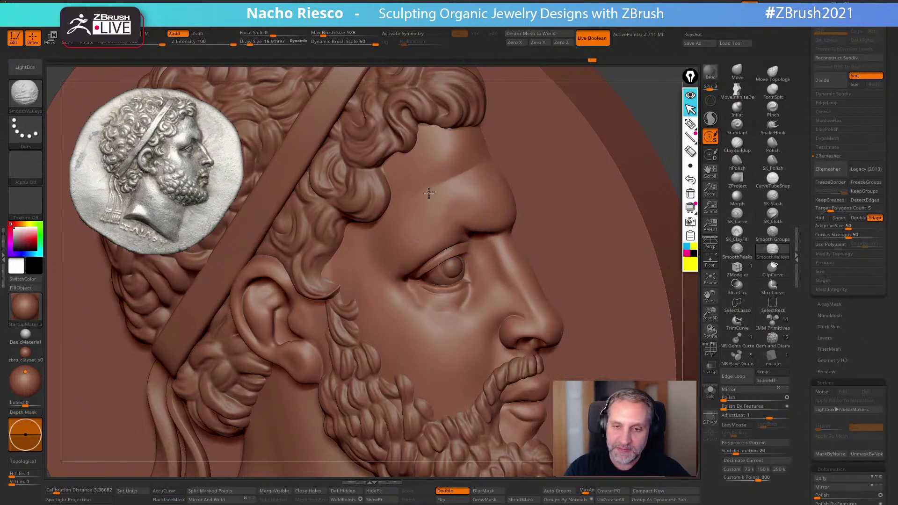
mouse_move(473, 183)
right_mouse_down()
mouse_move(501, 152)
mouse_move(509, 174)
right_mouse_up()
Reshape the face's eyelids around the inner eye corner with the Move brush at a draw size of about 5.2
mouse_move(561, 336)
right_mouse_down()
mouse_move(575, 199)
mouse_move(637, 203)
mouse_move(637, 222)
mouse_move(616, 225)
mouse_move(571, 195)
mouse_move(638, 292)
mouse_move(646, 272)
mouse_move(638, 321)
mouse_move(616, 321)
mouse_move(663, 294)
mouse_move(624, 310)
mouse_move(646, 305)
right_mouse_up()
right_click_drag(646, 305, 647, 351, "ctrl")
mouse_move(432, 254)
right_mouse_down("alt")
mouse_move(485, 292)
mouse_move(489, 351)
right_mouse_up("alt")
left_click(738, 71)
key("s")
mouse_move(489, 284)
left_mouse_down()
mouse_move(494, 311)
mouse_move(506, 310)
left_mouse_up()
key("s")
key("s")
key("s")
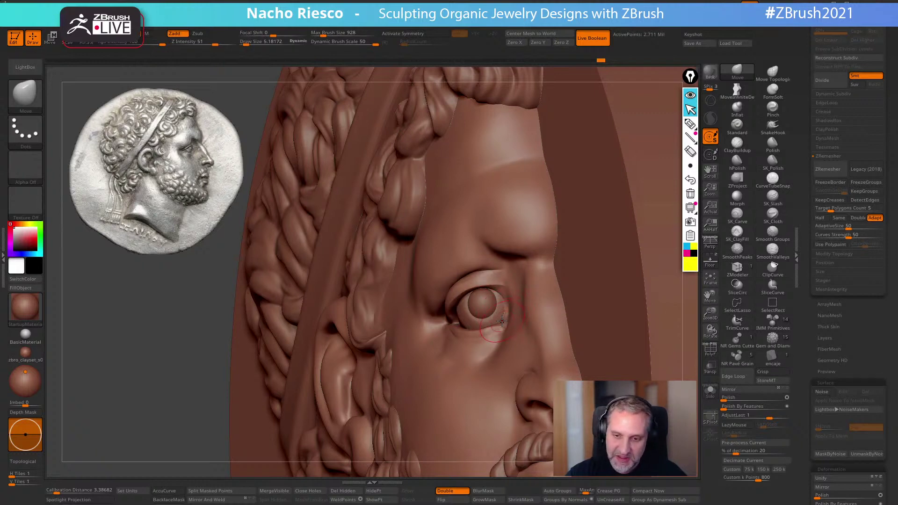
right_click_drag(503, 322, 492, 322)
mouse_move(475, 284)
right_mouse_down()
mouse_move(488, 284)
mouse_move(479, 286)
right_mouse_up()
Adjust the eyeball at a lower subdivision level with the Move Topological brush at a draw size of about 9.7
key("shift+d")
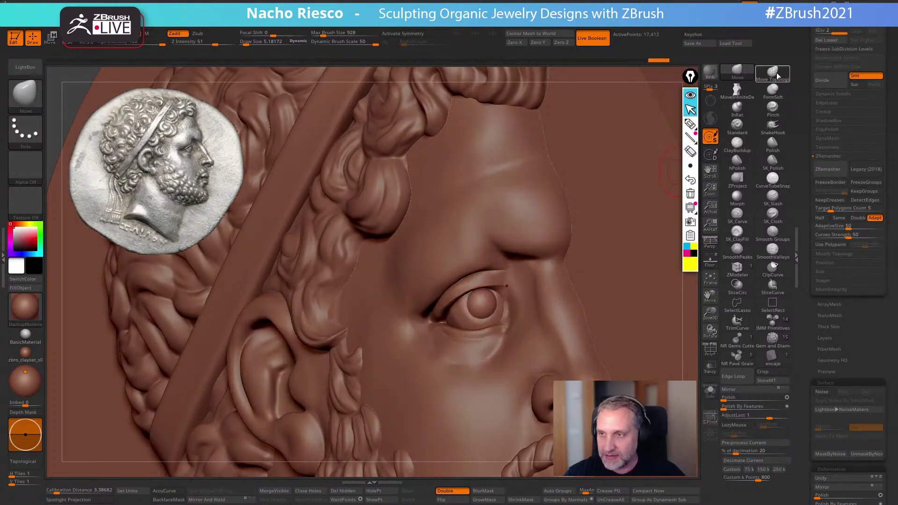
left_click(776, 74)
key("s")
left_click_drag(474, 304, 476, 303)
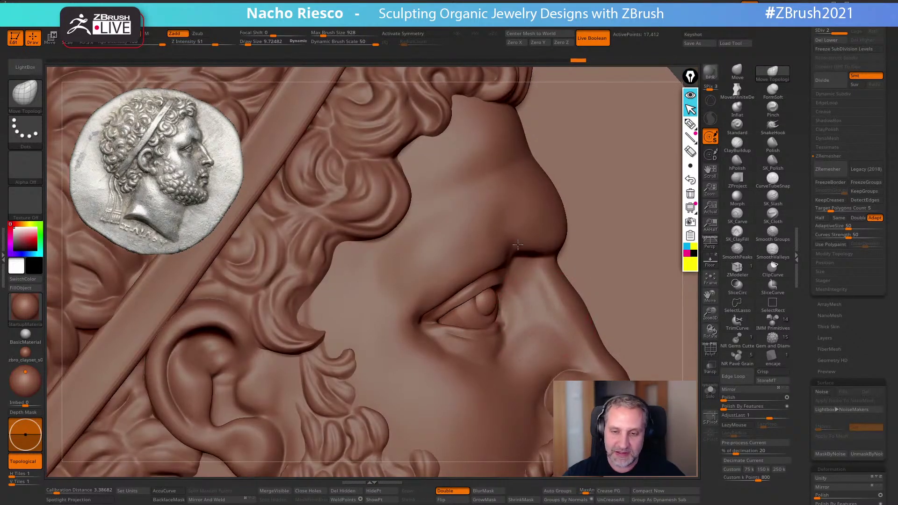
key("f")
left_click_drag(626, 316, 654, 364)
left_click_drag(604, 346, 511, 335, "alt")
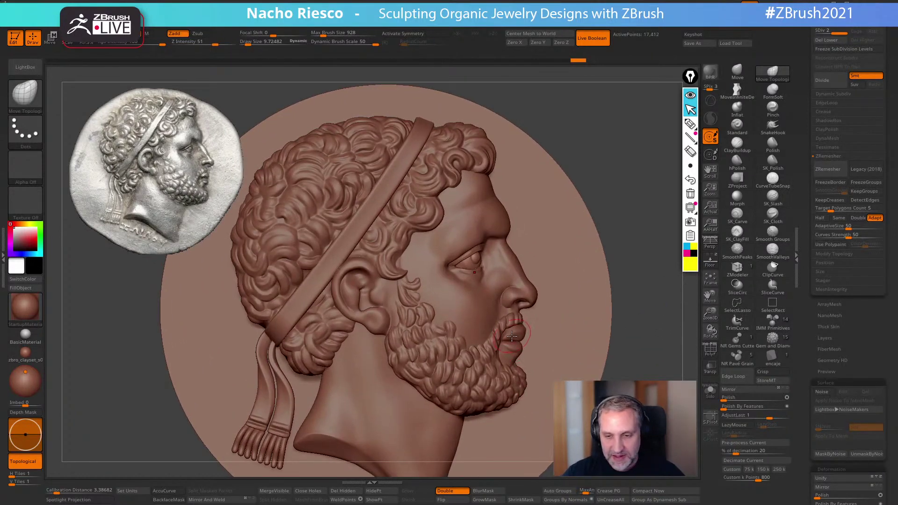
left_click_drag(663, 274, 655, 327, "alt")
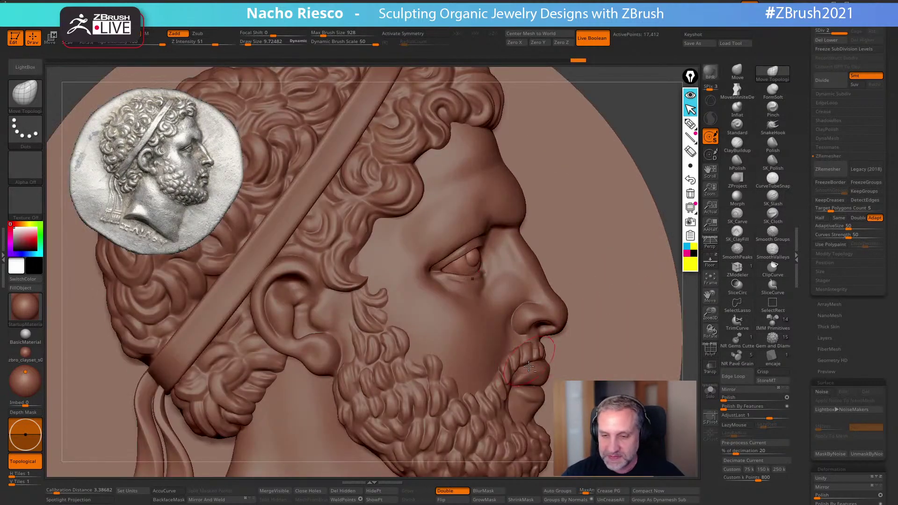
Return the eyeball to a higher subdivision level and build up the face around the lips with ClayBuildup at a draw size of about 4.3
key("d")
key("d")
key("d")
key("b")
key("c")
key("b")
key("s")
left_click_drag(523, 371, 526, 373)
mouse_move(534, 398)
right_mouse_down()
mouse_move(536, 412)
mouse_move(548, 386)
right_mouse_up()
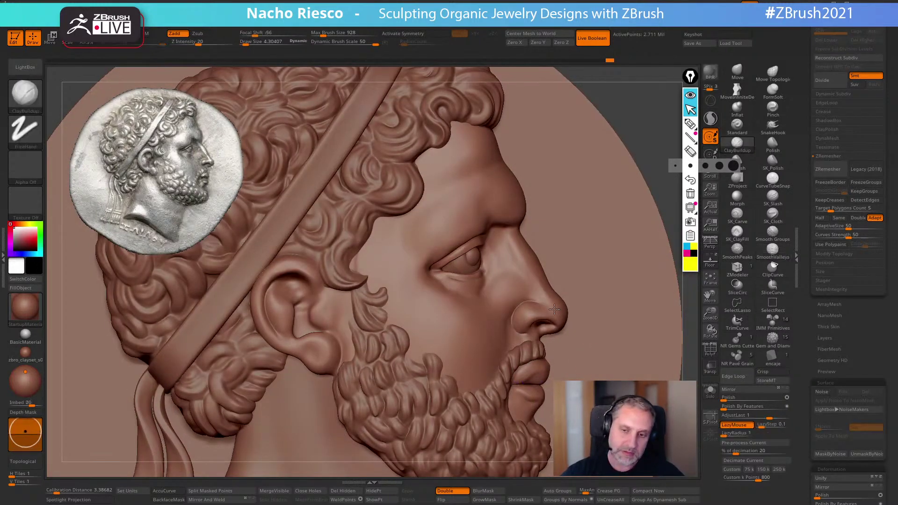
Select the beard and reshape its edge beside the lower lip and chin with the Move brush at a draw size of about 8.4
right_click_drag(552, 321, 600, 194, "alt")
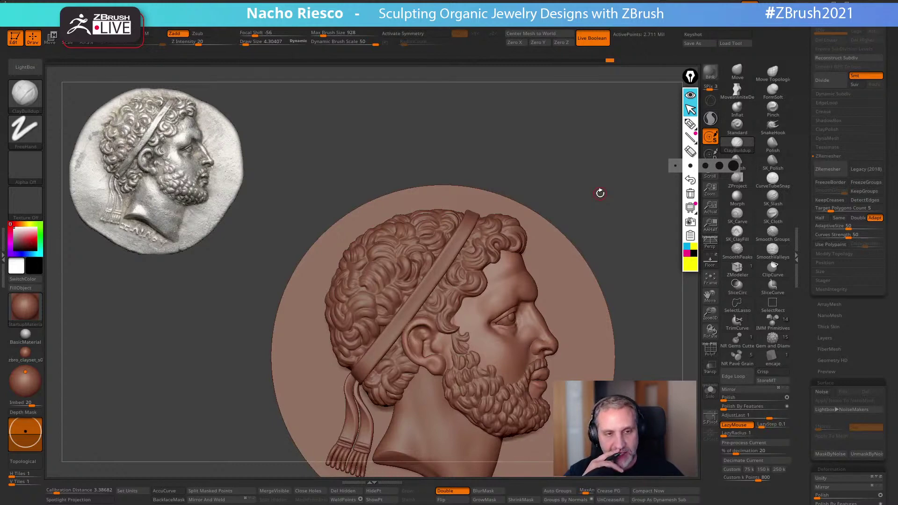
mouse_move(638, 310)
right_mouse_down("alt")
mouse_move(662, 367)
mouse_move(512, 321)
mouse_move(517, 335)
mouse_move(529, 335)
mouse_move(509, 327)
mouse_move(515, 336)
right_mouse_up("alt")
key("s")
left_click(507, 326)
left_click(516, 337, "alt")
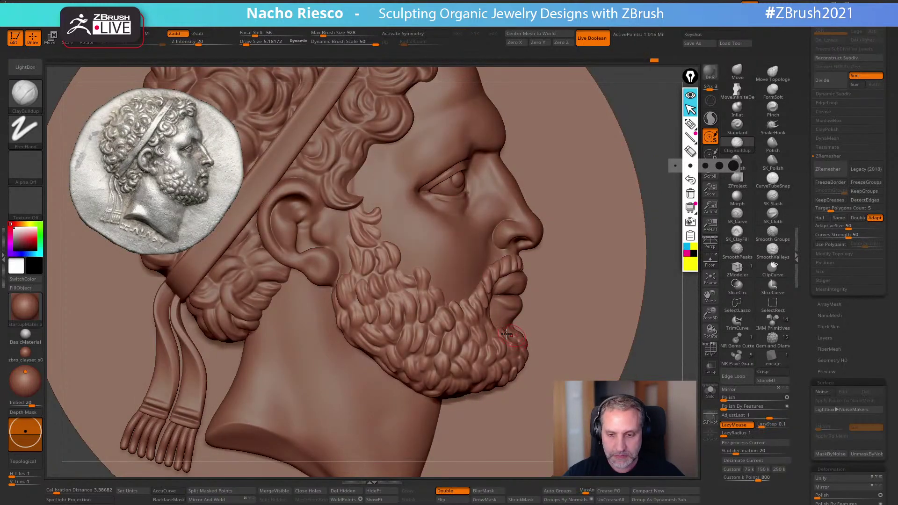
key("b")
key("m")
key("v")
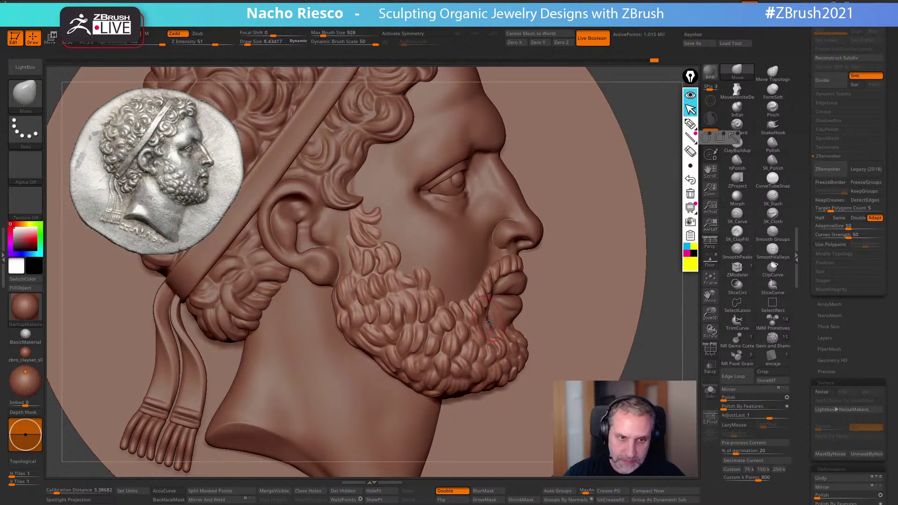
right_click_drag(548, 336, 603, 270, "ctrl")
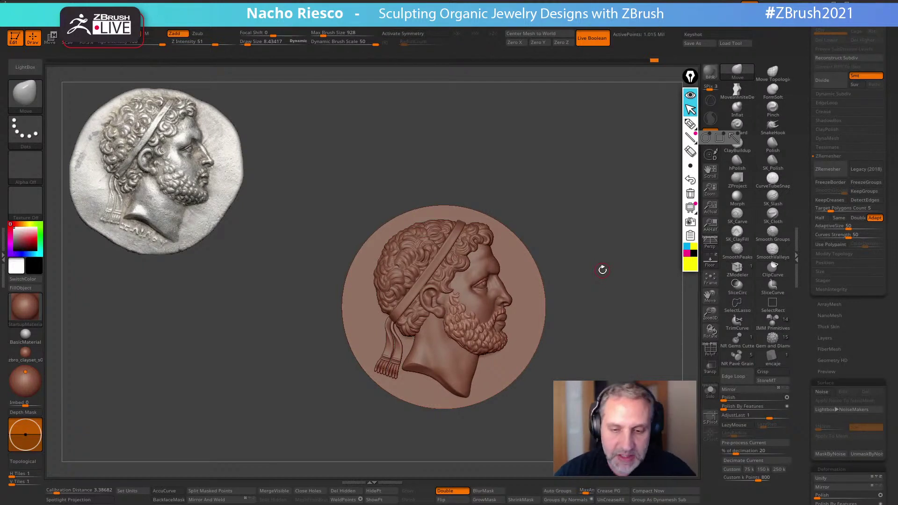
Reshape the hair's outline and the curls at the nape with the Move brush at draw sizes of about 23.8 and 17.7
right_click_drag(580, 200, 614, 250, "ctrl")
key("s")
left_click_drag(434, 232, 443, 232)
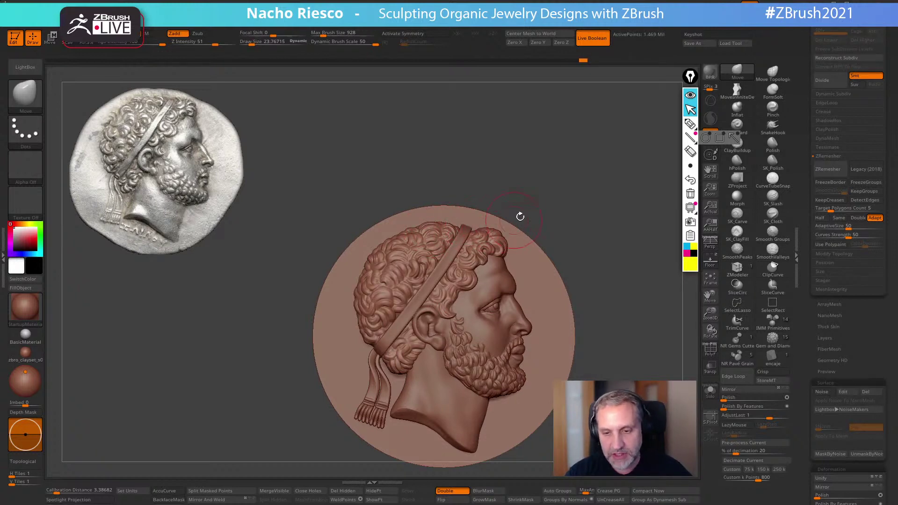
key("s")
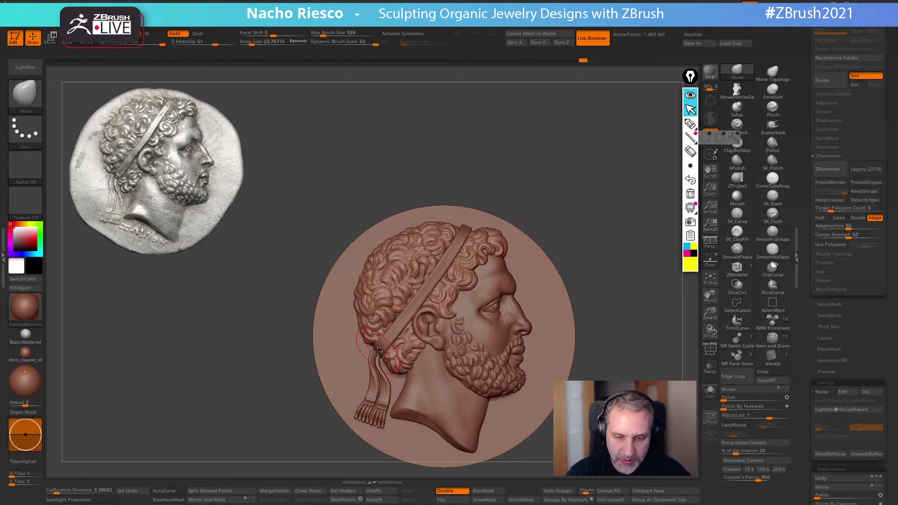
left_click_drag(381, 348, 403, 363)
key("s")
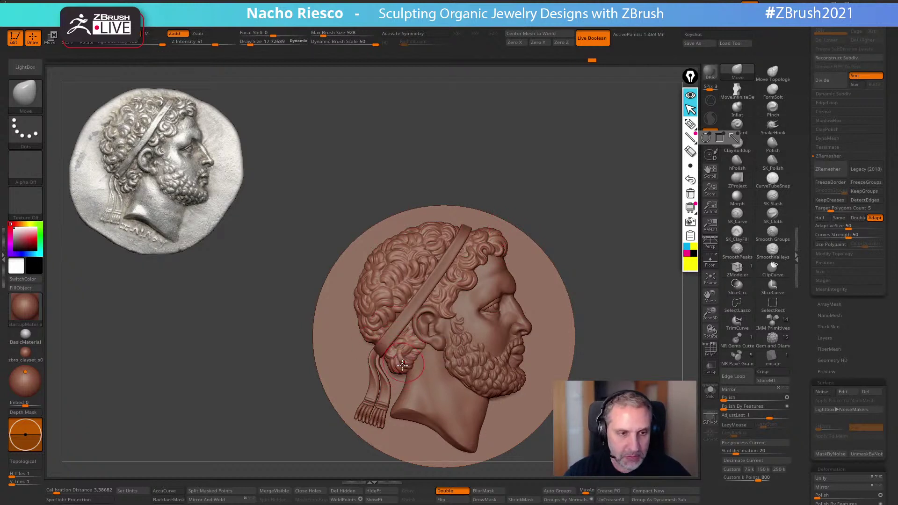
key("s")
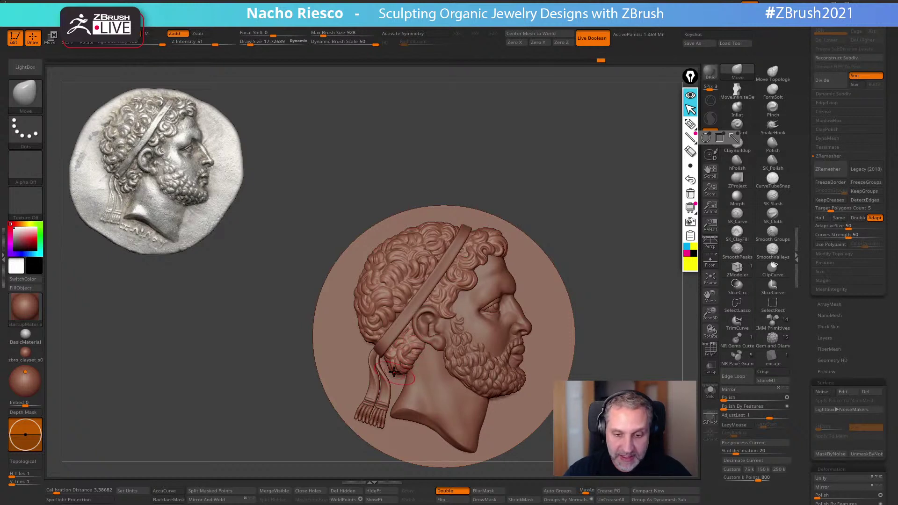
right_click_drag(507, 264, 577, 147, "ctrl")
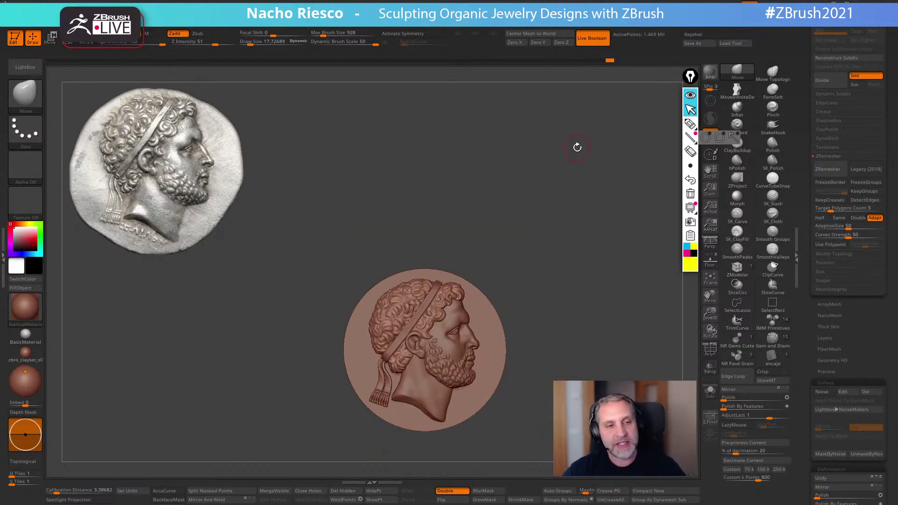
right_click_drag(576, 285, 581, 337, "ctrl")
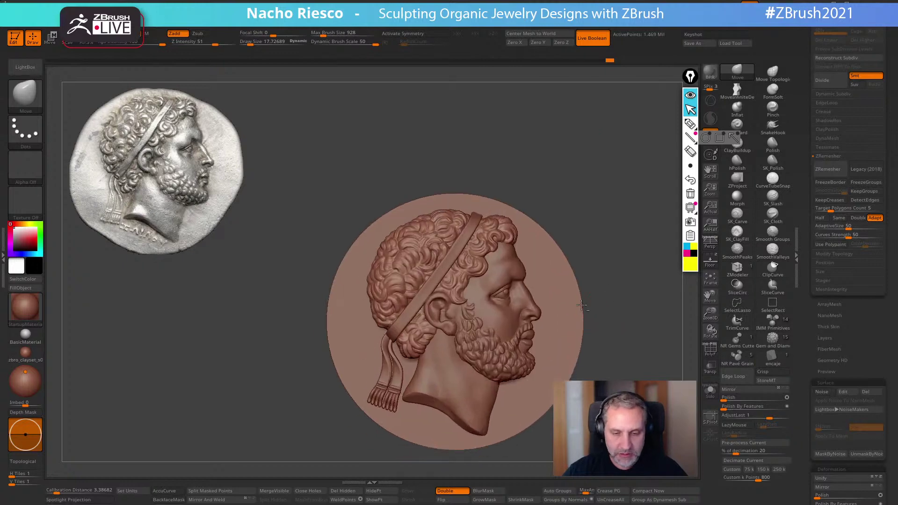
Flatten the neck's cut surface with SK_Polish at a draw size of about 11.1
mouse_move(475, 368)
right_mouse_down()
mouse_move(621, 251)
mouse_move(598, 271)
mouse_move(601, 195)
mouse_move(604, 248)
right_mouse_up()
left_click(773, 162)
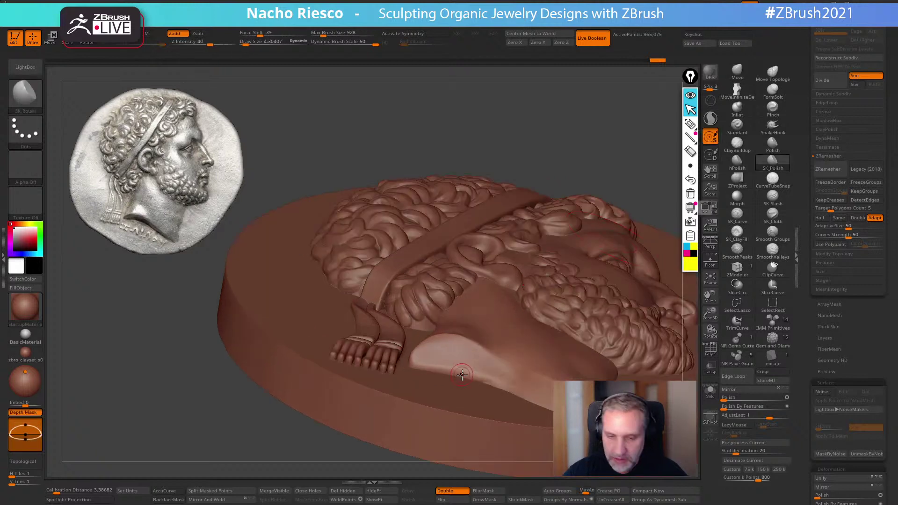
key("bracketright")
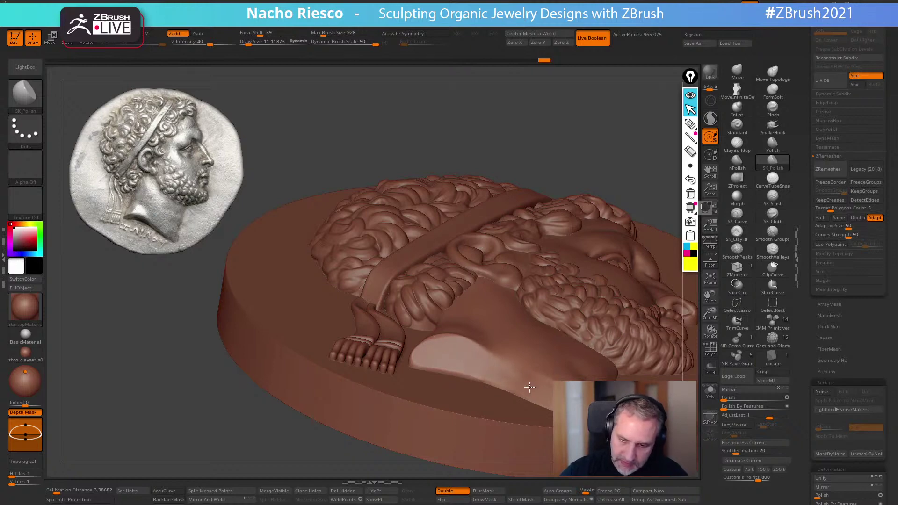
left_click_drag(444, 338, 454, 354)
left_click_drag(585, 157, 595, 477)
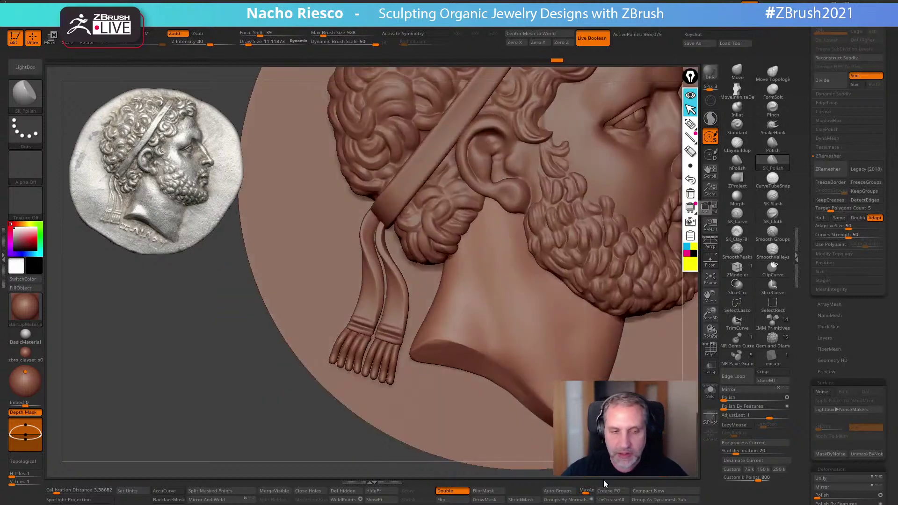
Adjust the neck's depth beneath the beard with the Move brush at a draw size of about 19.6
right_click_drag(594, 467, 597, 398, "ctrl")
right_click_drag(674, 327, 604, 296)
left_click(737, 74)
left_click_drag(444, 380, 459, 331)
left_click_drag(568, 335, 487, 334)
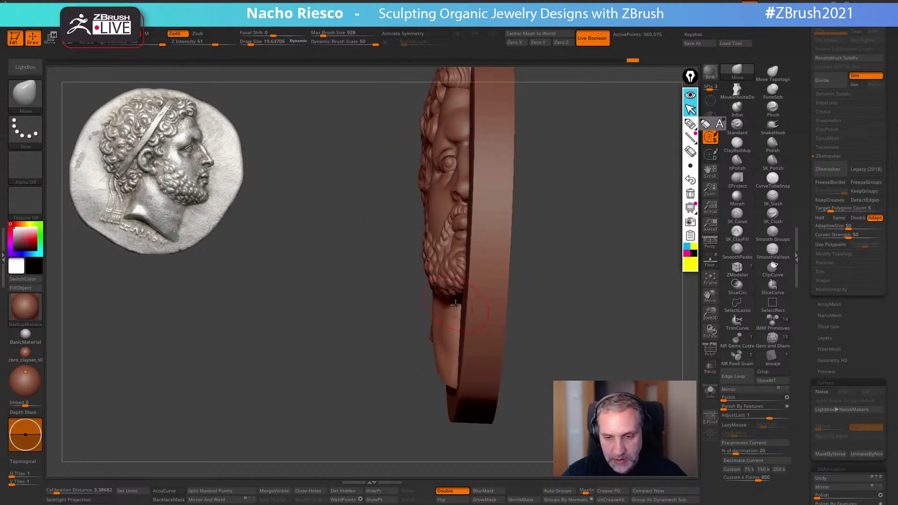
Adjust the depth of the face and hair against the disc with the Move brush at draw sizes of about 26 and 28.3
mouse_move(578, 321)
left_mouse_down()
mouse_move(608, 327)
mouse_move(580, 330)
mouse_move(599, 335)
mouse_move(597, 325)
mouse_move(639, 323)
mouse_move(604, 334)
mouse_move(578, 372)
left_mouse_up()
key("s")
key("s")
left_click_drag(442, 202, 444, 202)
left_click(448, 201, "alt")
left_click(445, 221, "alt")
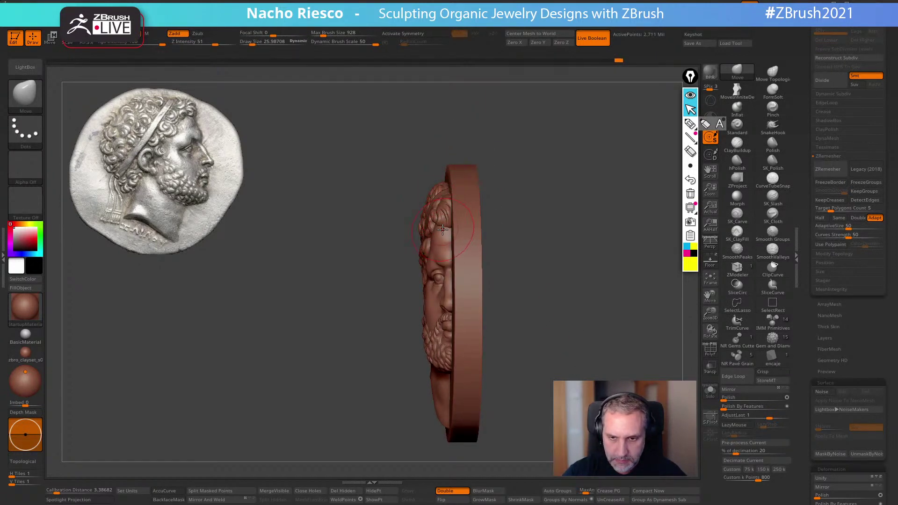
left_click_drag(531, 208, 588, 328)
left_click(436, 290, "alt")
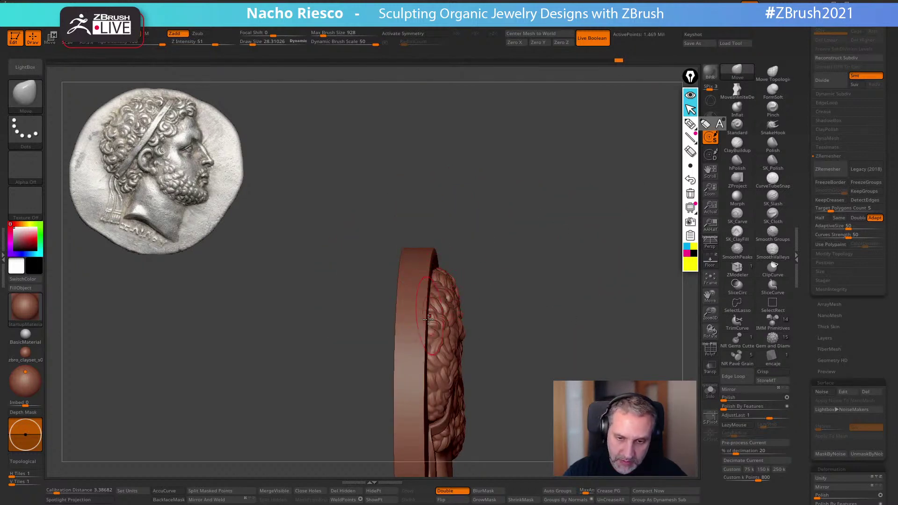
View the coin edge-on and outline the relief's thickness in front of the disc with the black annotation pen
left_click_drag(463, 234, 543, 319)
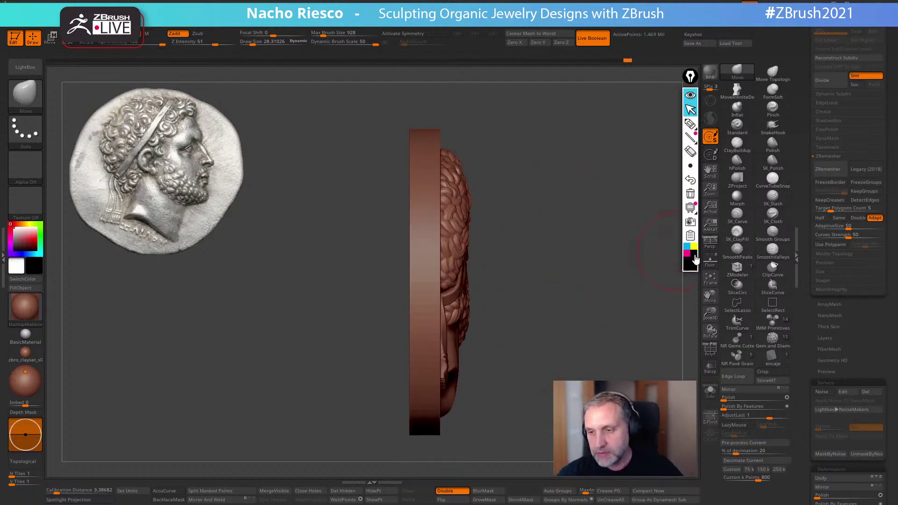
left_click(690, 124)
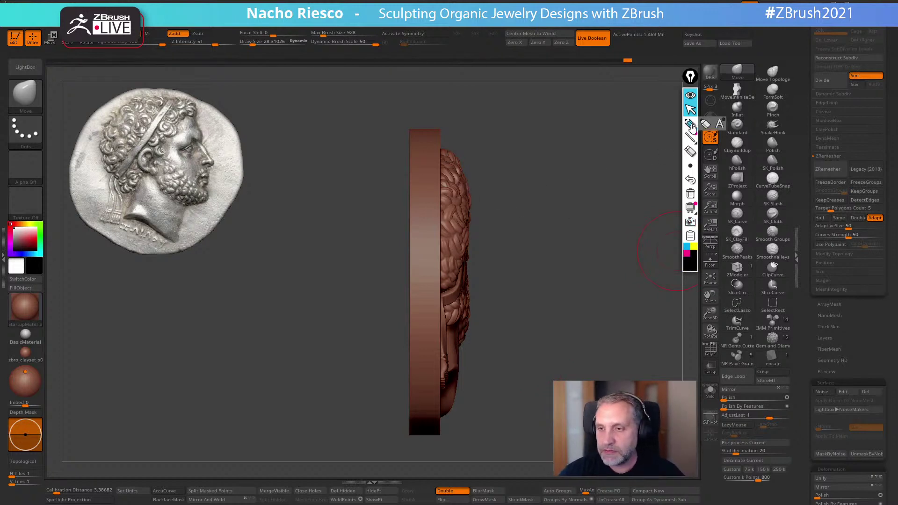
mouse_move(442, 152)
left_mouse_down()
mouse_move(472, 147)
mouse_move(467, 391)
mouse_move(465, 415)
mouse_move(447, 415)
left_mouse_up()
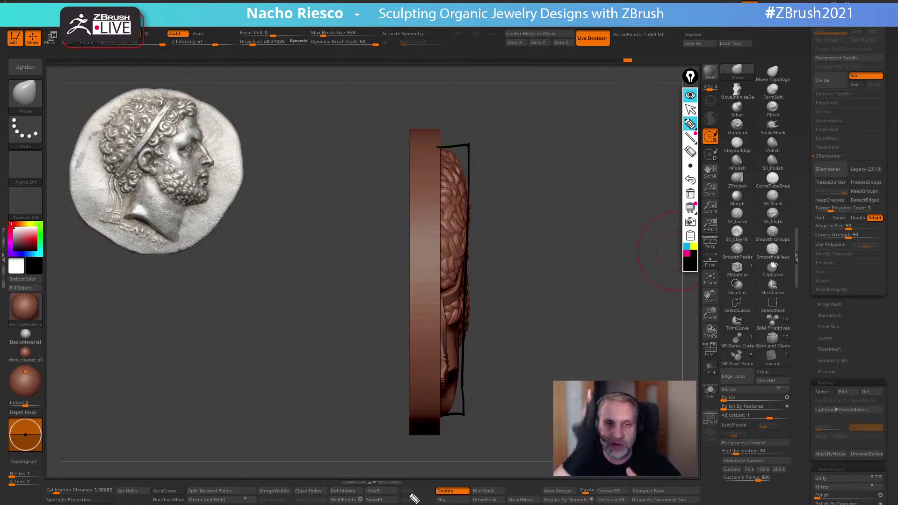
Clear the black annotation around the relief and set the annotation colour to magenta
left_click(690, 194)
left_click(691, 110)
left_click(688, 254)
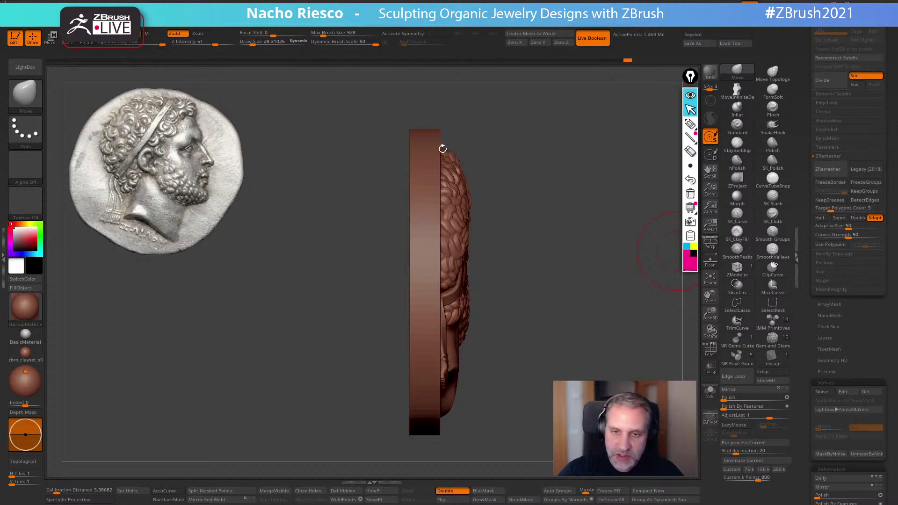
left_click(690, 124)
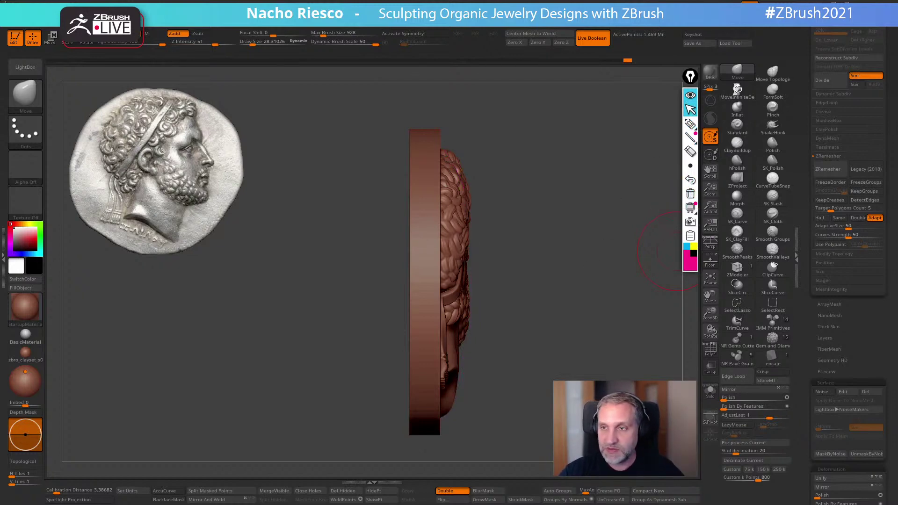
Set the Move brush's draw size to about 26 and lower the portrait to subdivision level 2
left_click_drag(542, 296, 550, 325, "alt")
key("s")
left_click_drag(483, 224, 487, 219)
key("s")
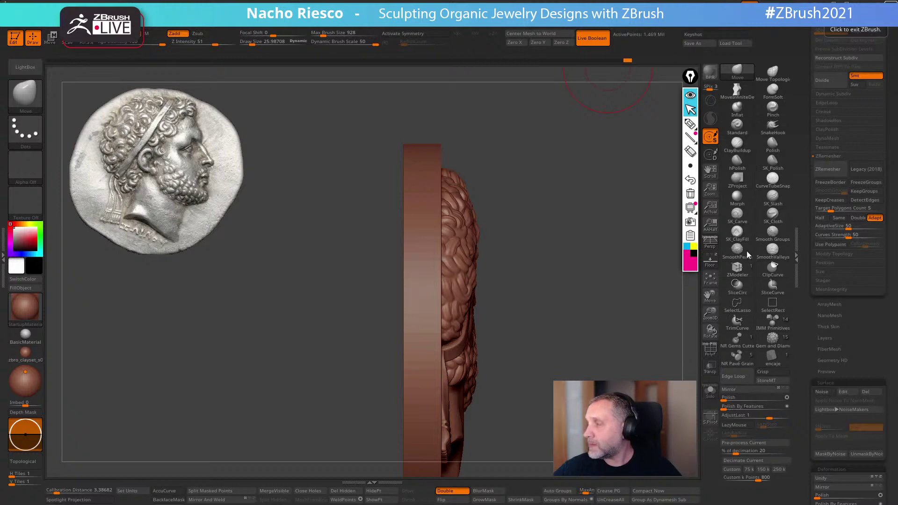
left_click_drag(547, 255, 480, 259)
mouse_move(550, 245)
left_mouse_down()
mouse_move(571, 245)
mouse_move(623, 217)
mouse_move(608, 269)
left_mouse_up()
key("shift+d")
left_click_drag(500, 349, 599, 180)
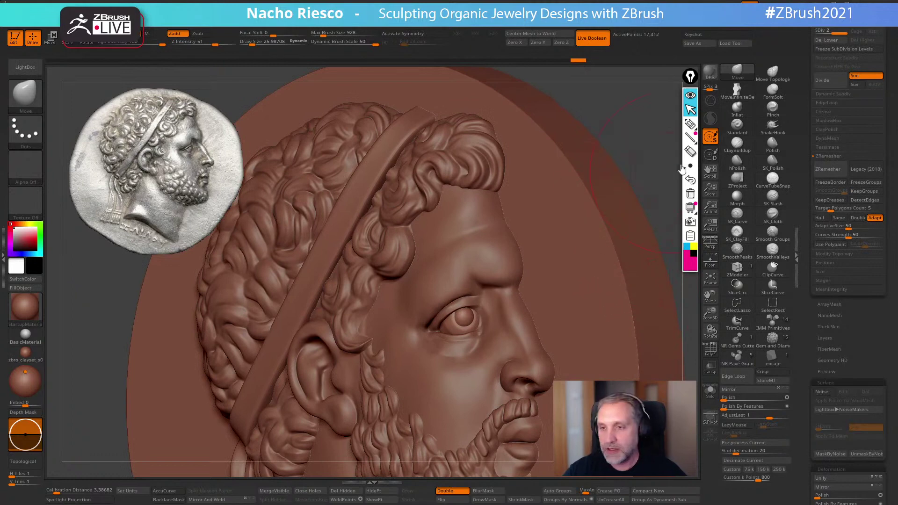
Nudge the portrait's eye area with the Move Topological brush at a draw size of about 7.2
left_click(772, 71)
key("s")
left_click_drag(470, 324, 469, 318)
right_click_drag(477, 275, 483, 203)
mouse_move(640, 171)
left_mouse_down()
mouse_move(653, 238)
mouse_move(573, 372)
left_mouse_up()
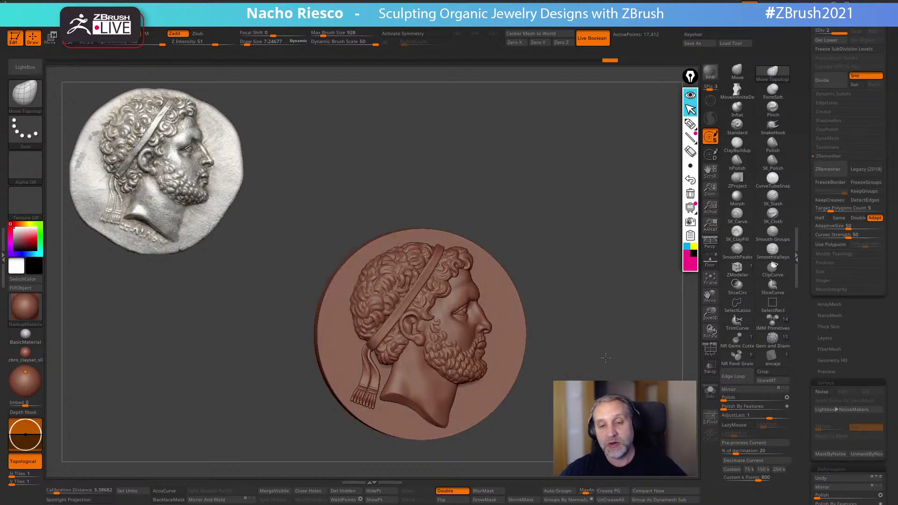
left_click_drag(611, 377, 592, 315, "alt")
left_click_drag(585, 273, 632, 290)
left_click_drag(575, 254, 564, 342, "alt")
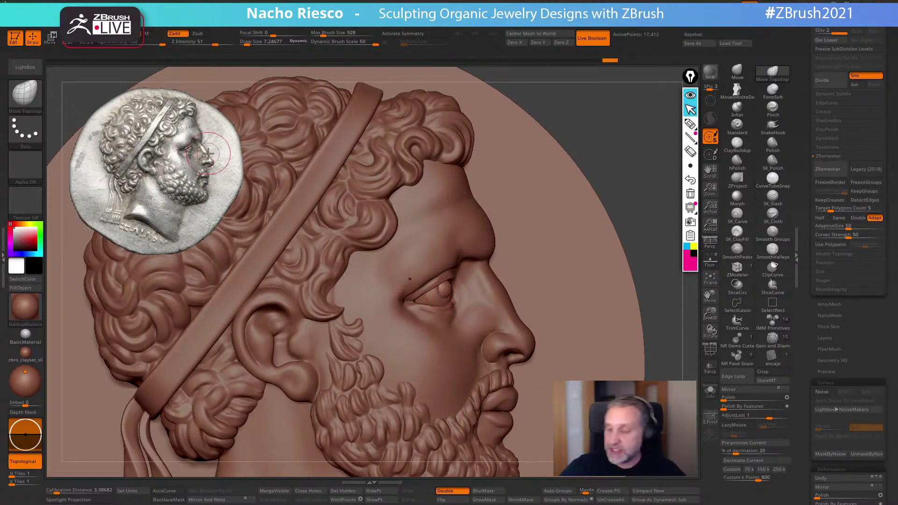
Enlarge the reference coin image and trace its eye with the black annotation pen
key("z")
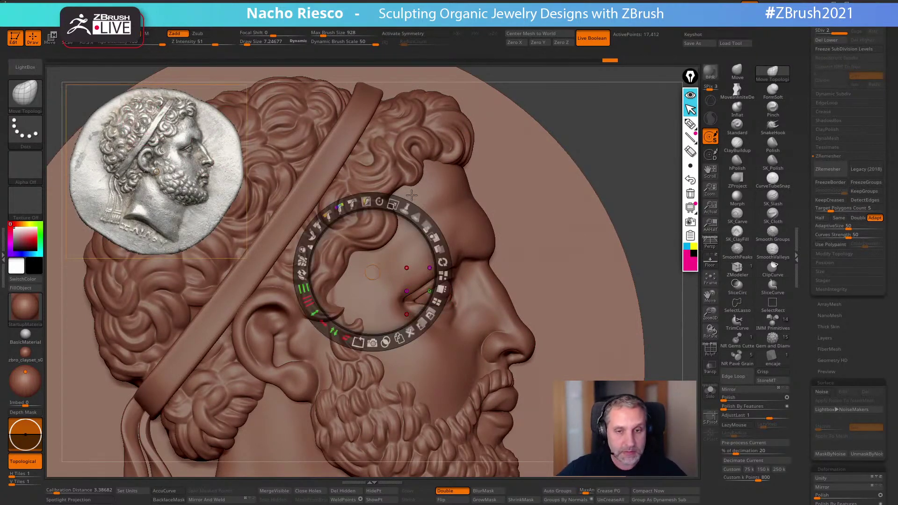
left_click_drag(373, 272, 194, 187)
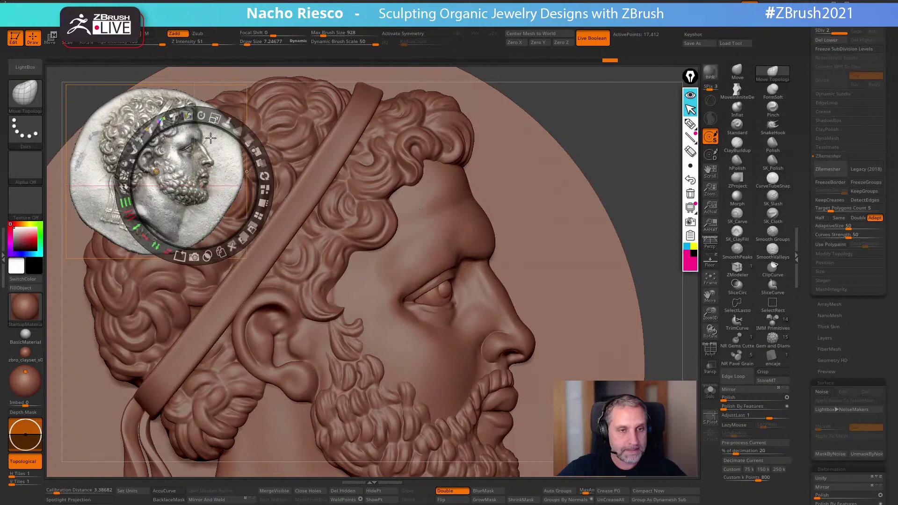
mouse_move(238, 130)
left_mouse_down()
mouse_move(210, 152)
mouse_move(243, 201)
mouse_move(237, 234)
mouse_move(265, 290)
left_mouse_up()
key("z")
left_click(690, 123)
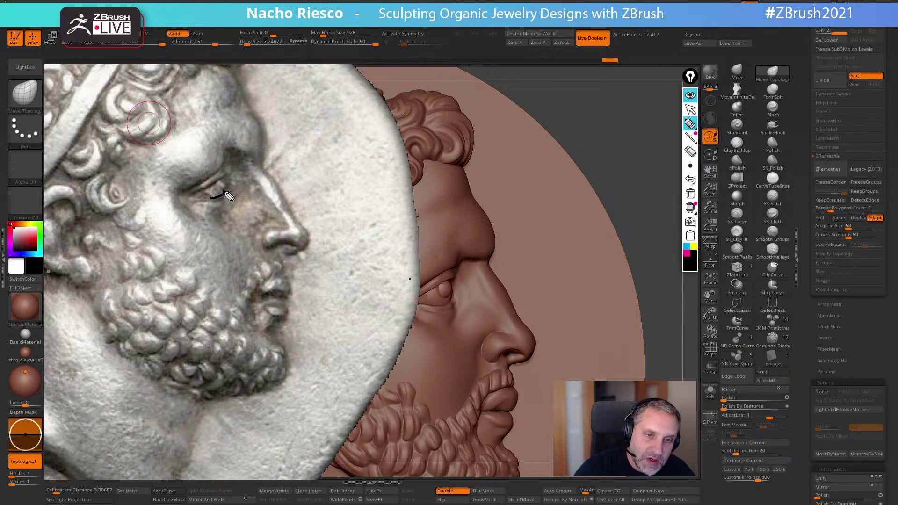
left_click_drag(217, 182, 209, 180)
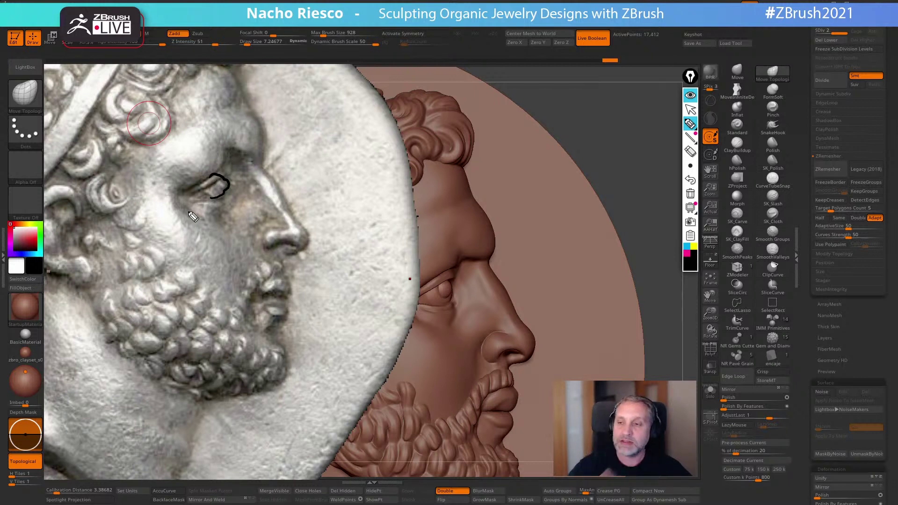
Clear the eye annotation and scale the reference coin image back down beside the model
left_click(690, 193)
left_click(690, 109)
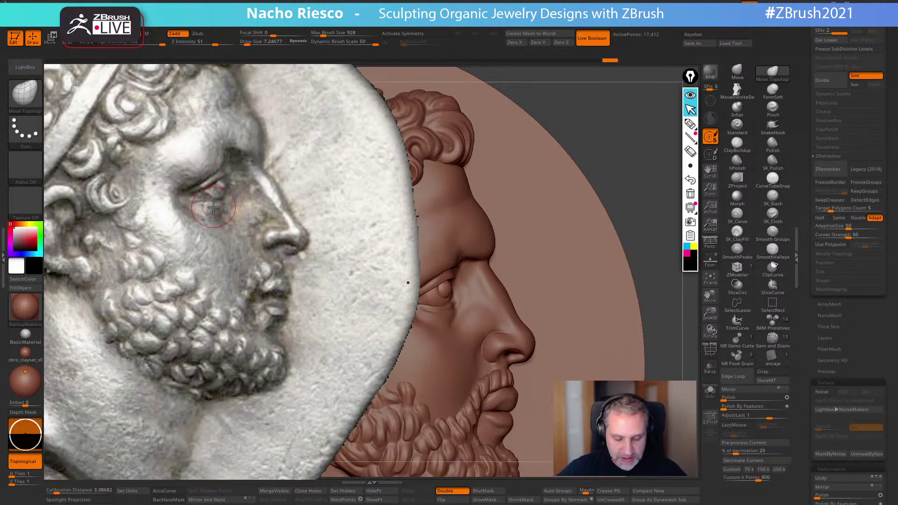
key("z")
left_click_drag(248, 254, 184, 274)
left_click_drag(247, 298, 231, 178)
key("z")
Adjust the depth between the portrait and the disc with the Move gizmo and reselect the Move Topological brush
left_click_drag(627, 181, 579, 132, "alt")
left_click_drag(593, 199, 456, 317)
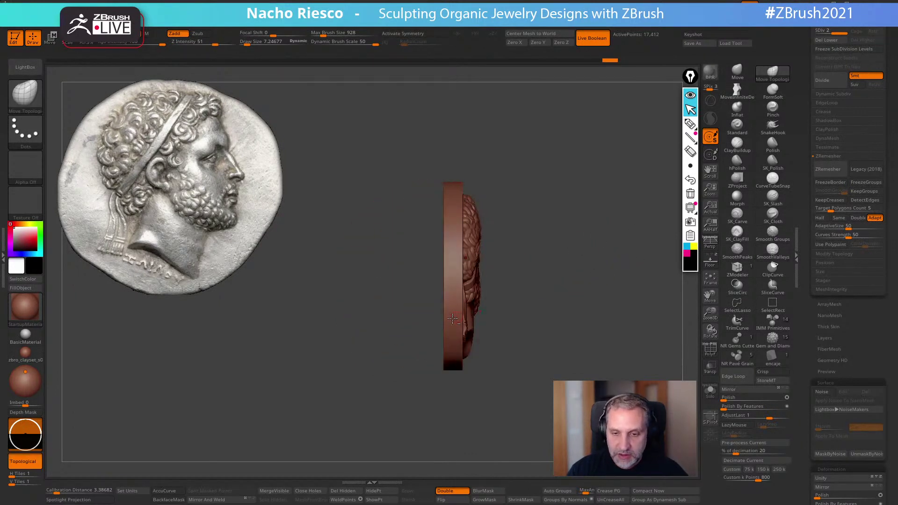
left_click_drag(537, 264, 521, 326, "alt")
key("w")
left_click(465, 303)
mouse_move(465, 303)
left_mouse_down()
mouse_move(510, 297)
mouse_move(481, 296)
mouse_move(492, 292)
left_mouse_up()
key("b")
key("m")
key("t")
left_click_drag(580, 334, 369, 269)
left_click_drag(523, 450, 640, 366)
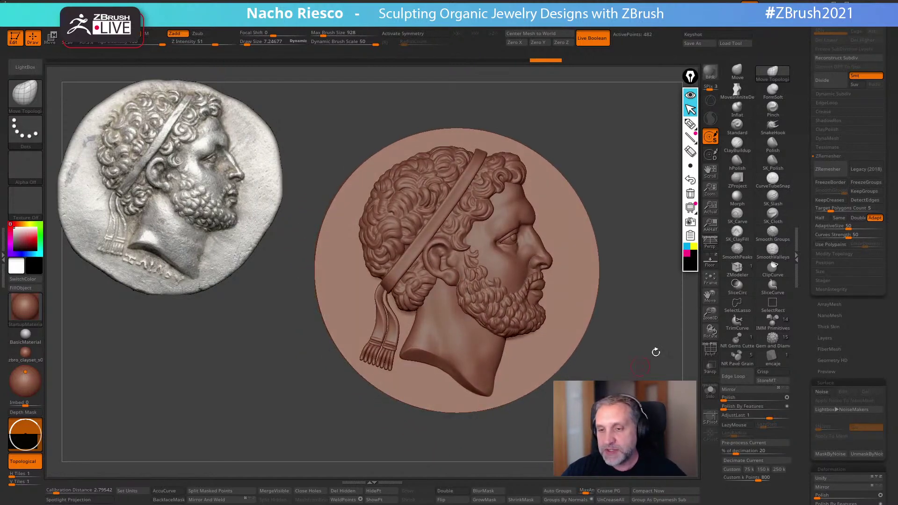
Apply the disc's dynamic subdivision as real levels and show the floor grid with the coin reference behind it
left_click_drag(802, 202, 716, 317)
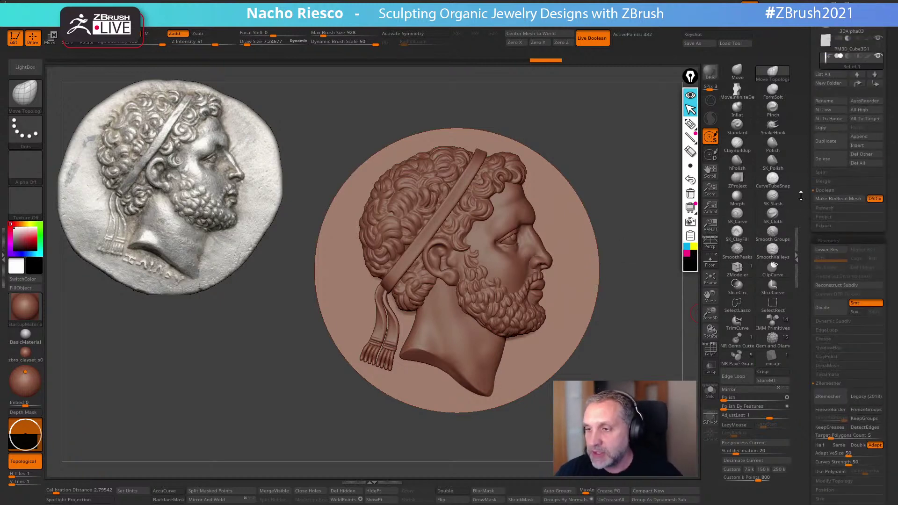
left_click(833, 321)
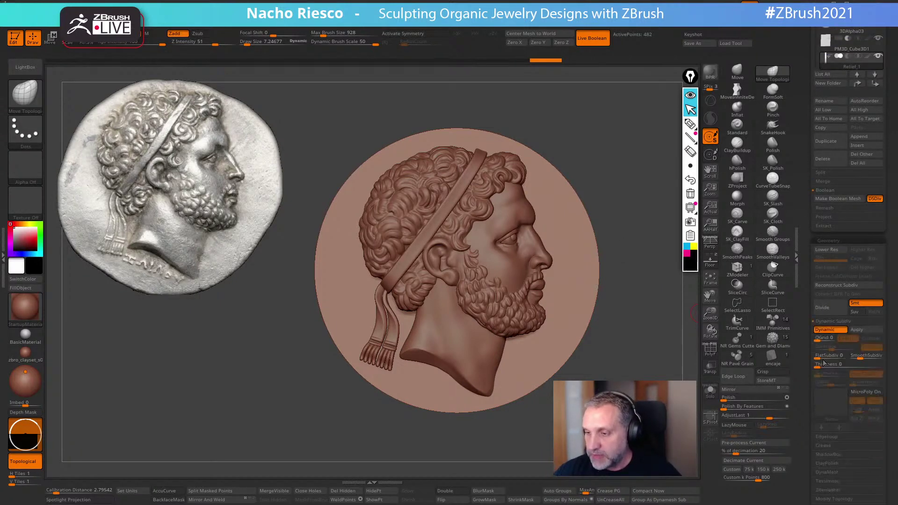
left_click(865, 330)
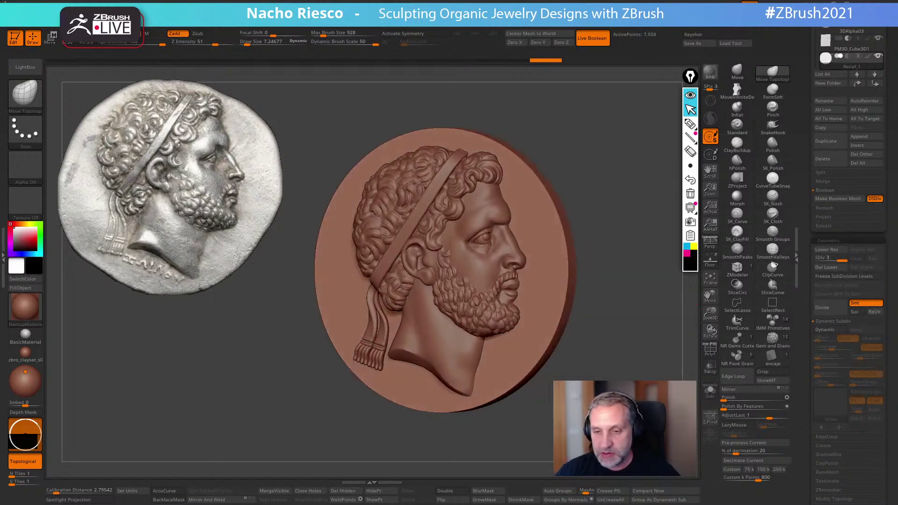
left_click_drag(496, 390, 630, 343)
key("f")
key("shift+p")
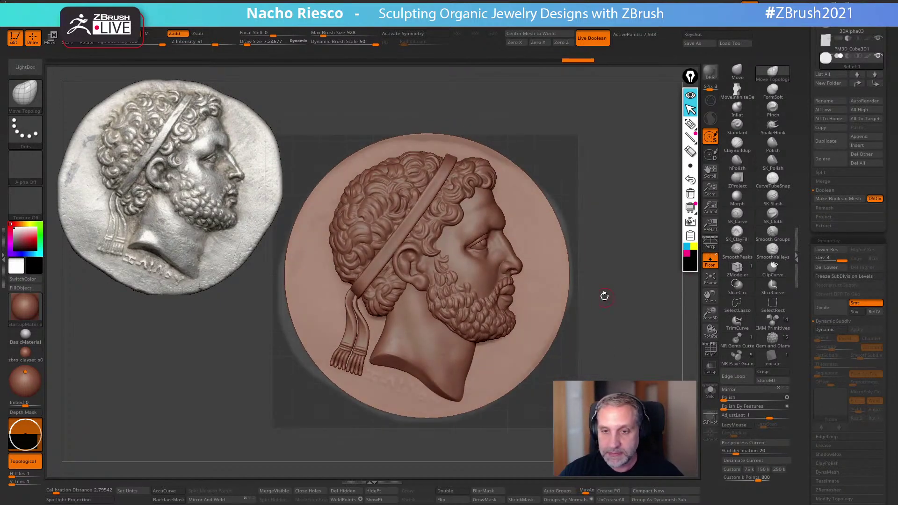
left_click_drag(599, 233, 612, 248, "alt")
Reshape the disc's rim to the reference coin's irregular outline with MoveInfiniteDepth, BackfaceMask off and a draw size of about 57.2
left_click(738, 90)
key("s")
left_click_drag(557, 334, 555, 334)
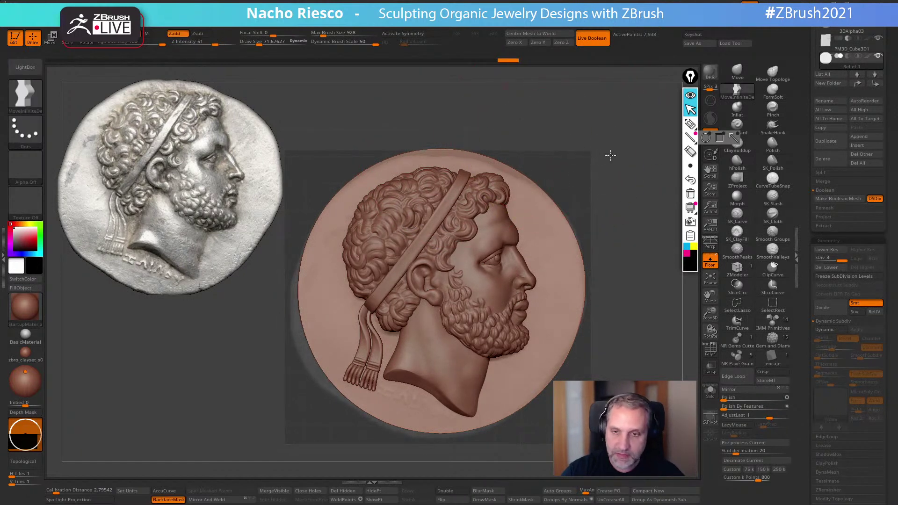
left_click(168, 500)
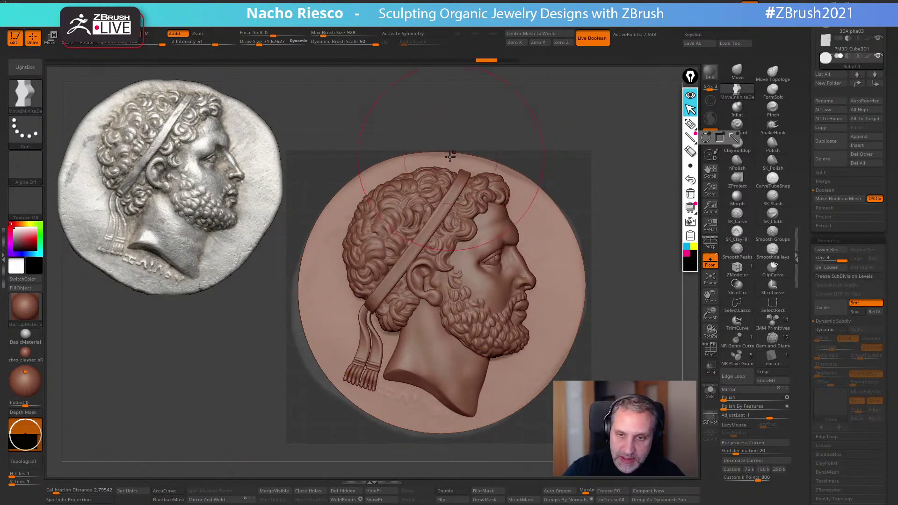
key("bracketleft")
left_click_drag(441, 153, 441, 156)
left_click_drag(332, 209, 328, 205)
left_click_drag(308, 324, 319, 374)
left_click_drag(355, 402, 351, 407)
left_click_drag(411, 429, 491, 434)
left_click_drag(520, 402, 524, 407)
left_click_drag(557, 365, 562, 369)
left_click_drag(577, 322, 581, 324)
left_click_drag(582, 281, 586, 260)
left_click_drag(559, 220, 563, 217)
left_click_drag(495, 167, 497, 163)
left_click_drag(412, 159, 410, 155)
key("ctrl+z")
key("ctrl+z")
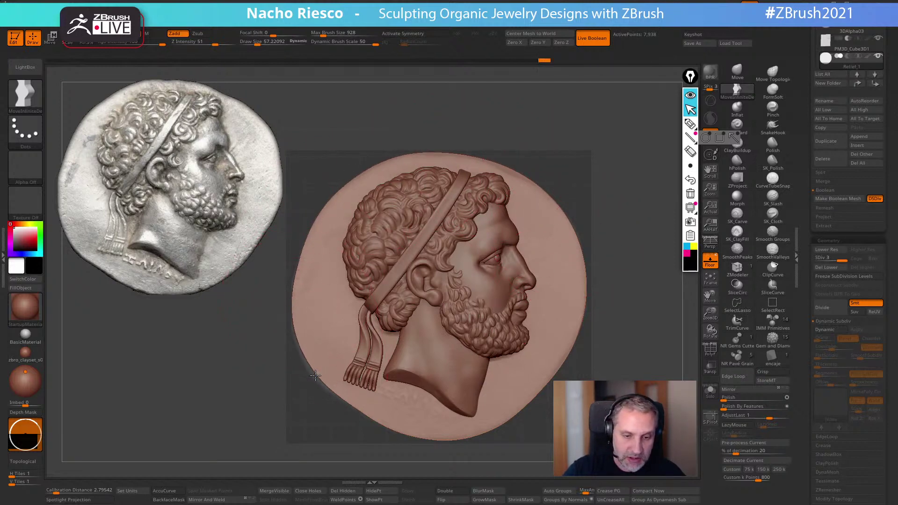
Refine the disc's outline beside the ribbon tassels and above the hair with MoveInfiniteDepth at a draw size of about 53.9
left_click_drag(358, 356, 350, 359)
left_click_drag(356, 395, 350, 399)
key("s")
left_click(499, 165)
left_click_drag(506, 165, 506, 169)
left_click_drag(451, 157, 450, 154)
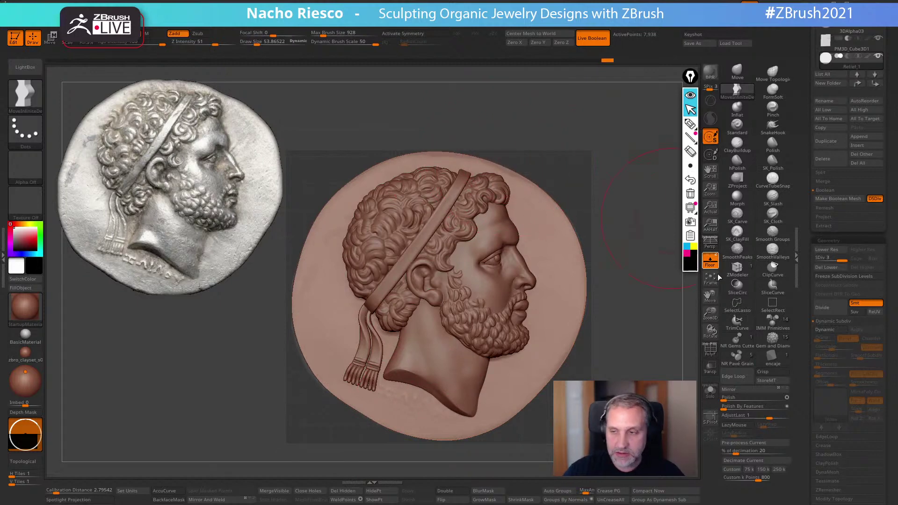
Hide the floor grid and smooth out the disc's outline with MoveInfiniteDepth at a draw size of about 67.9
mouse_move(686, 293)
left_mouse_down()
mouse_move(647, 307)
mouse_move(637, 330)
mouse_move(595, 331)
mouse_move(645, 317)
mouse_move(629, 342)
left_mouse_up()
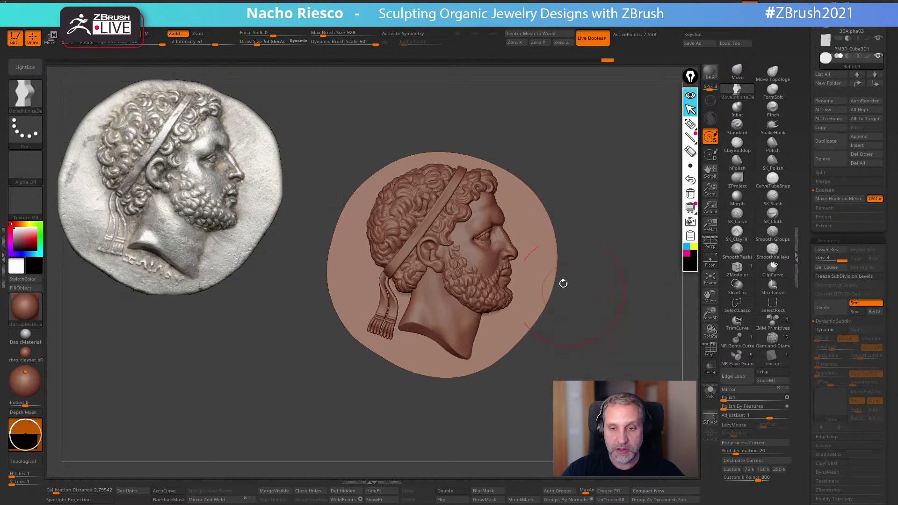
left_click_drag(552, 237, 551, 247)
key("s")
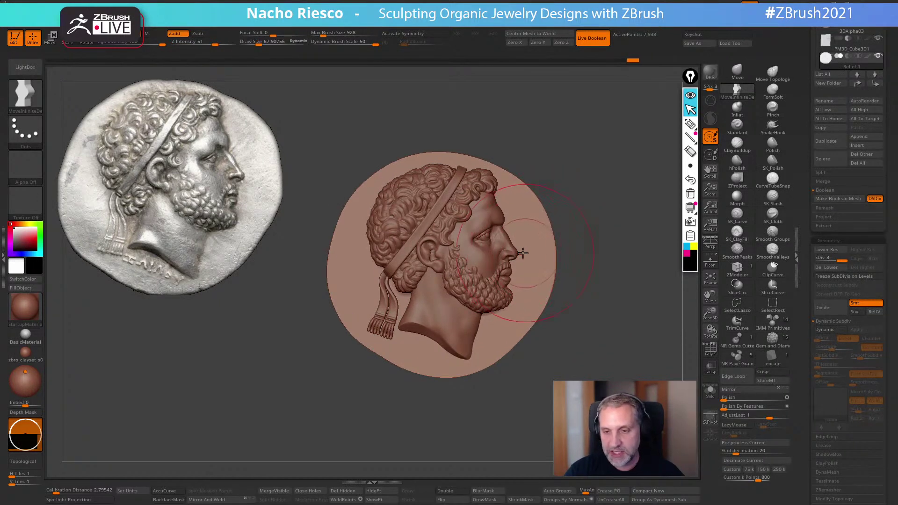
left_click_drag(550, 225, 547, 227)
left_click_drag(543, 230, 541, 233)
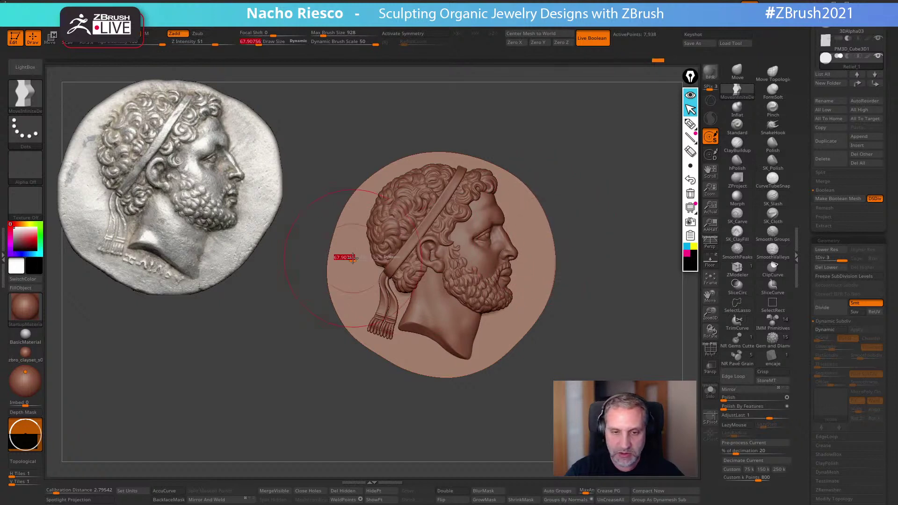
left_click_drag(332, 300, 344, 318)
left_click_drag(489, 369, 515, 348)
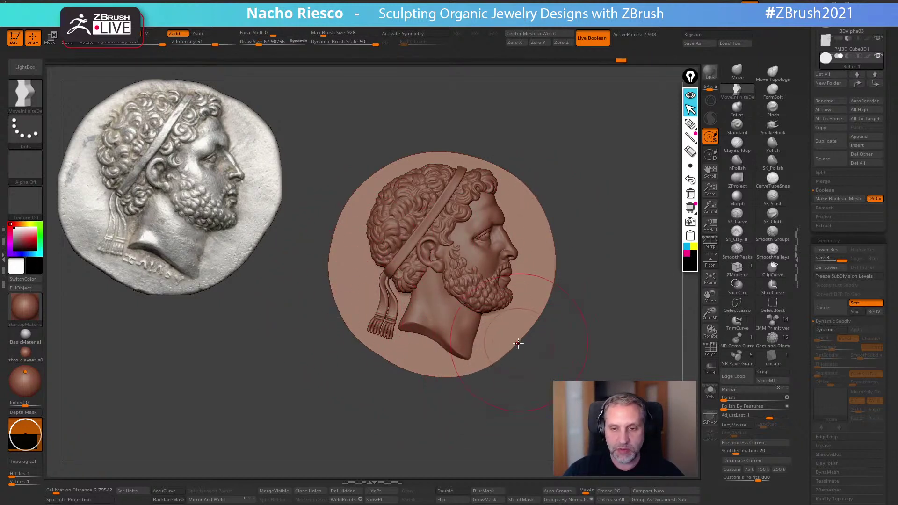
mouse_move(542, 321)
left_mouse_down()
mouse_move(599, 293)
mouse_move(565, 291)
left_mouse_up()
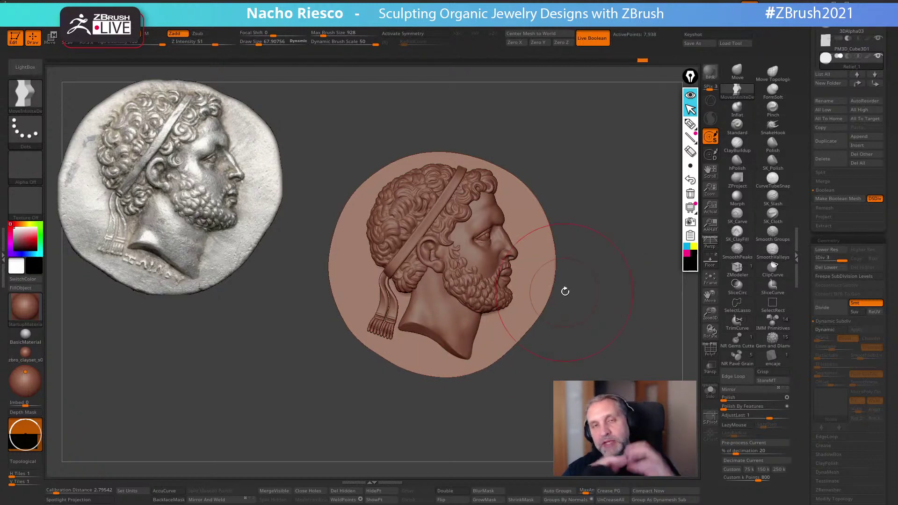
Divide the disc three more times to reach subdivision level 6
left_click_drag(620, 280, 613, 309)
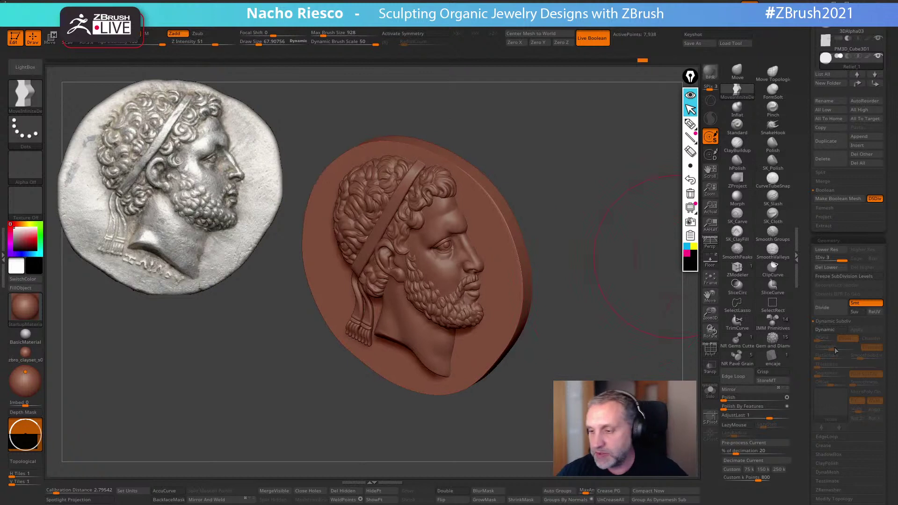
left_click(830, 309)
left_click(830, 309)
left_click(830, 310)
left_click_drag(664, 341, 518, 367)
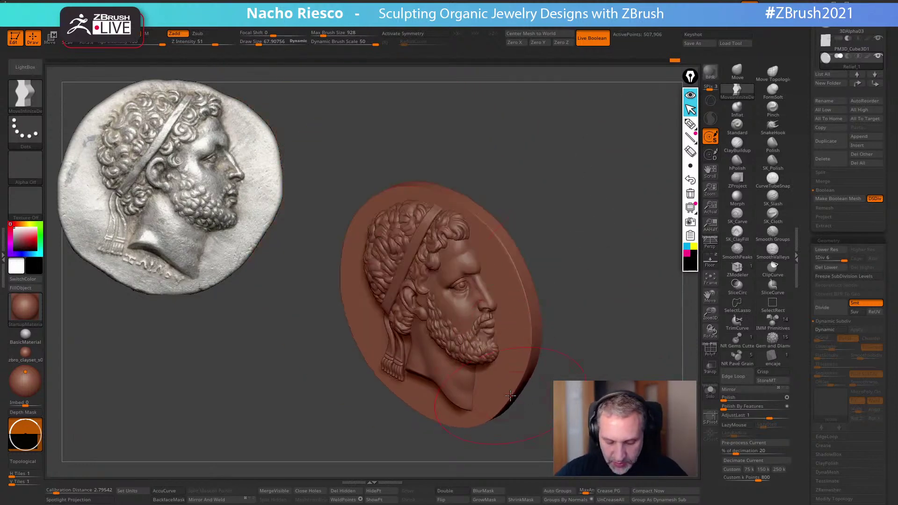
Select the TrimDynamic brush for the disc
key("b")
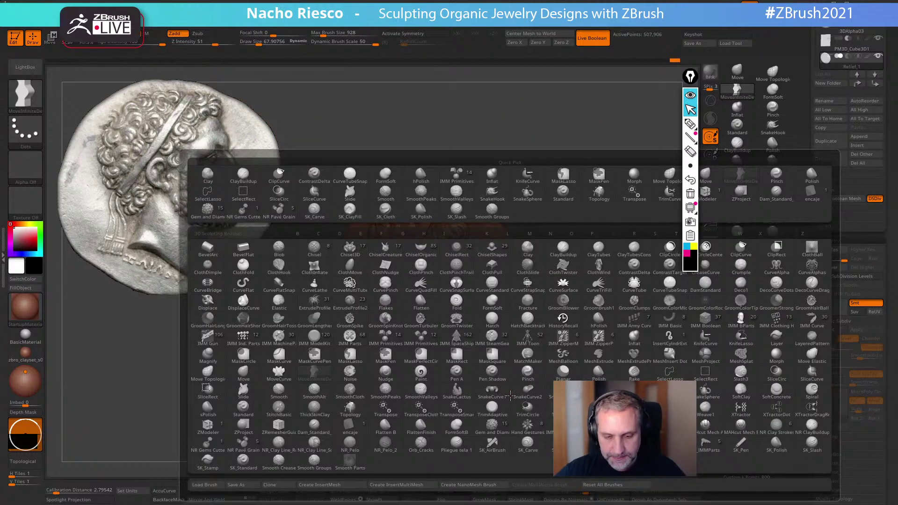
key("t")
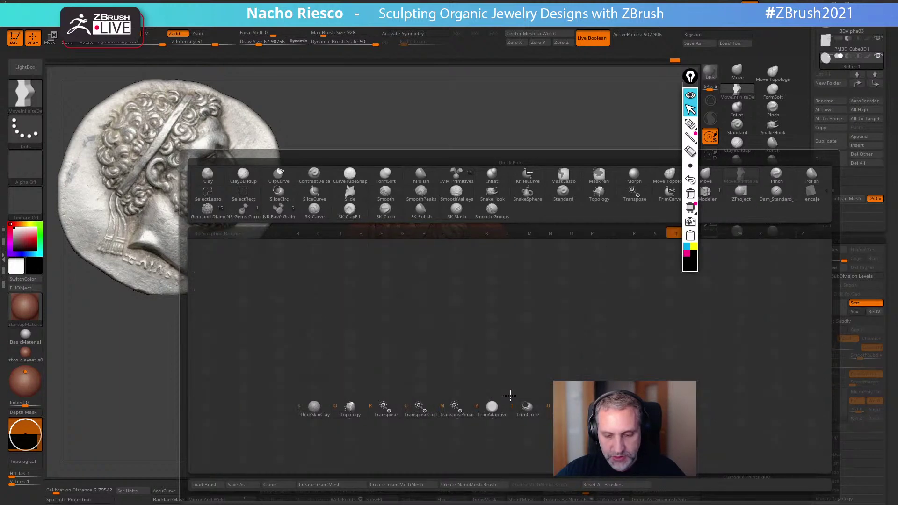
key("d")
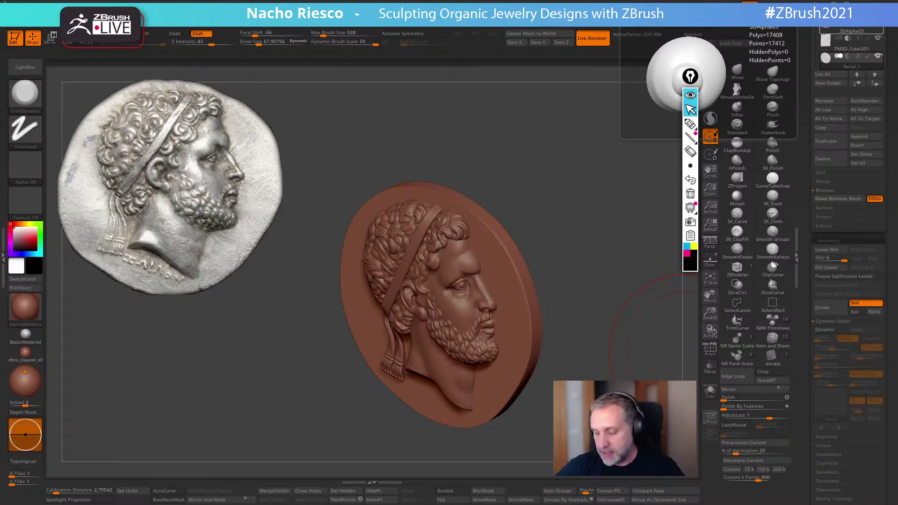
Switch to the Picasa photo viewer, place Limas2.jpg over the viewport and compare the metal files with their matching brushes
key("alt+Tab")
left_click_drag(341, 36, 229, 92)
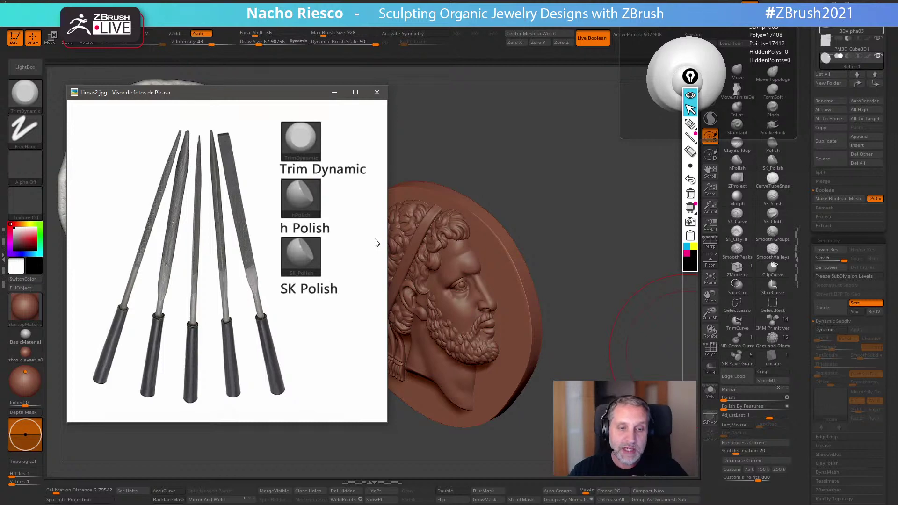
left_click(531, 268)
Trim the disc's rim in front of the face with TrimDynamic at a draw size of about 17.7
mouse_move(552, 218)
left_mouse_down("alt")
mouse_move(599, 246)
mouse_move(589, 249)
mouse_move(593, 296)
mouse_move(557, 255)
left_mouse_up("alt")
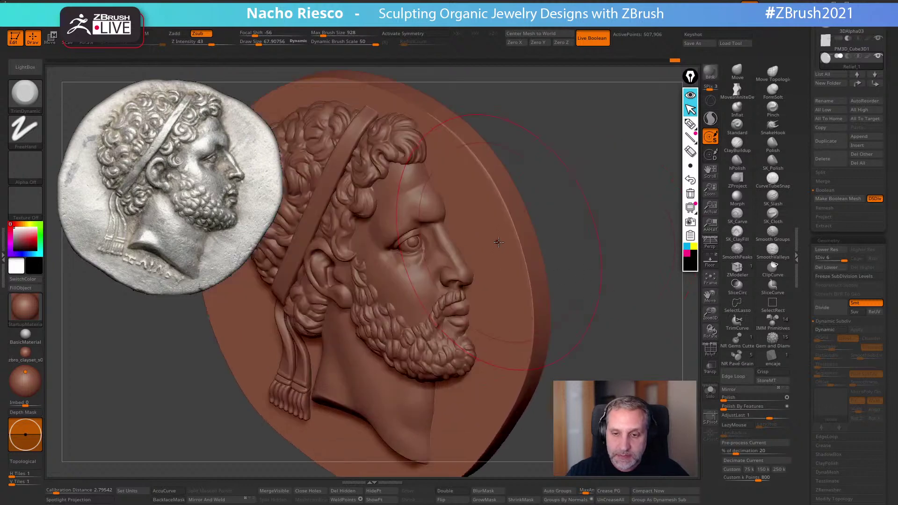
key("s")
left_click_drag(498, 243, 491, 236)
mouse_move(496, 189)
left_mouse_down()
mouse_move(500, 196)
mouse_move(493, 182)
left_mouse_up()
mouse_move(462, 142)
left_mouse_down()
mouse_move(521, 240)
mouse_move(546, 333)
left_mouse_up()
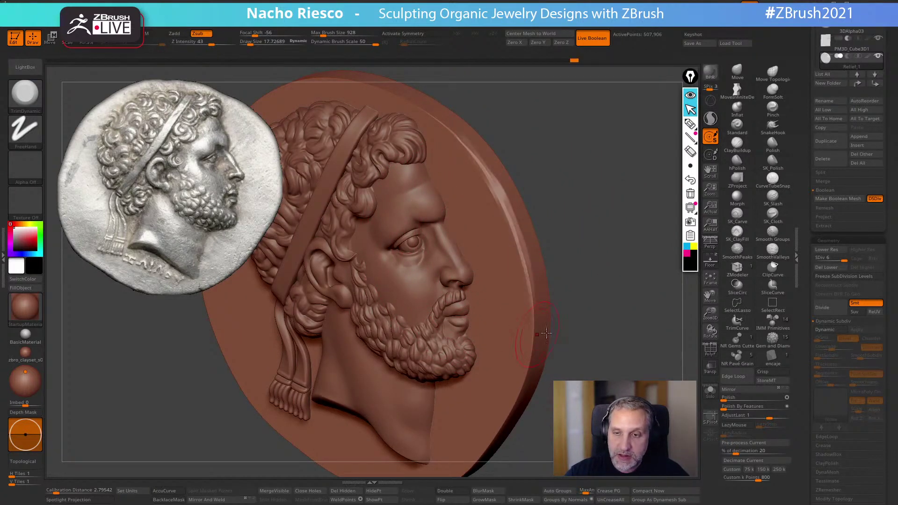
Show the disc's polyframe and lower its subdivision level to 4
left_click(710, 348)
mouse_move(687, 360)
left_mouse_down()
mouse_move(623, 362)
mouse_move(692, 358)
left_mouse_up()
left_click(712, 346)
key("shift+d")
key("shift+d")
key("shift+d")
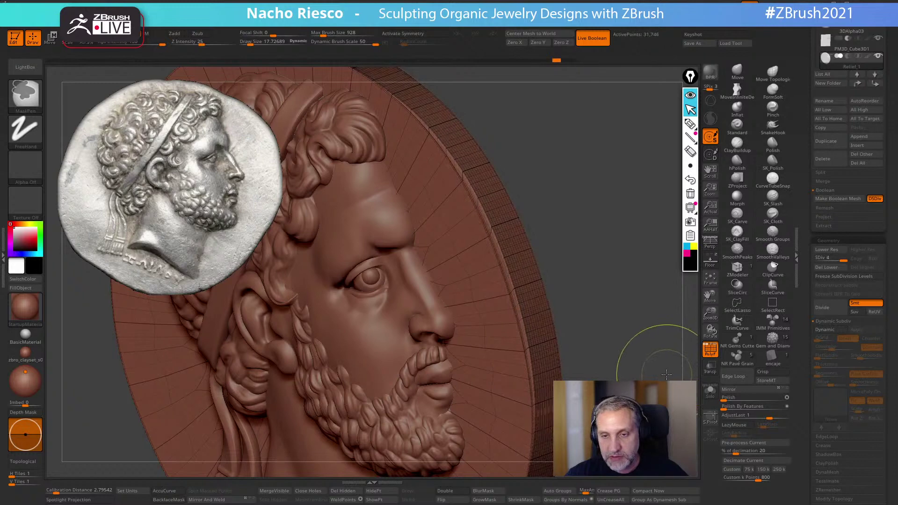
Try remeshing the coin disc with ZRemesher in Adapt mode, keeping its polygroups
left_click_drag(657, 375, 544, 294)
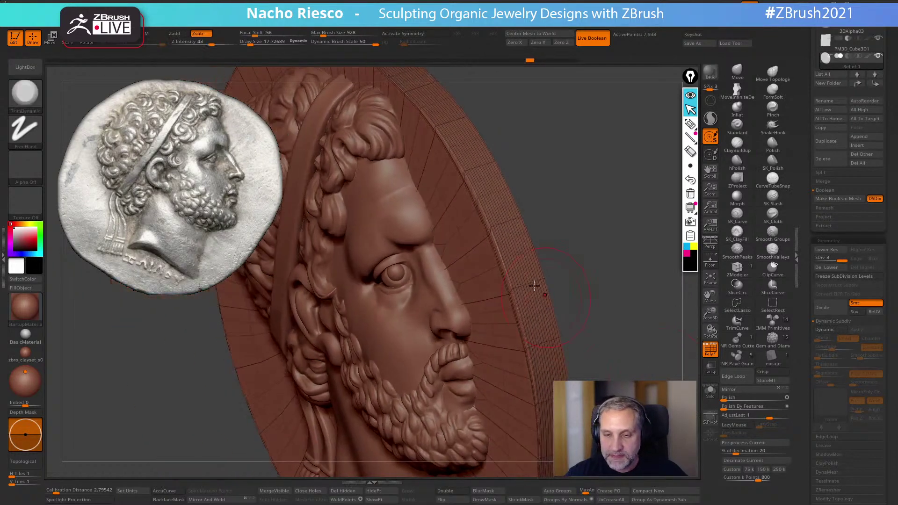
left_click_drag(550, 253, 681, 342)
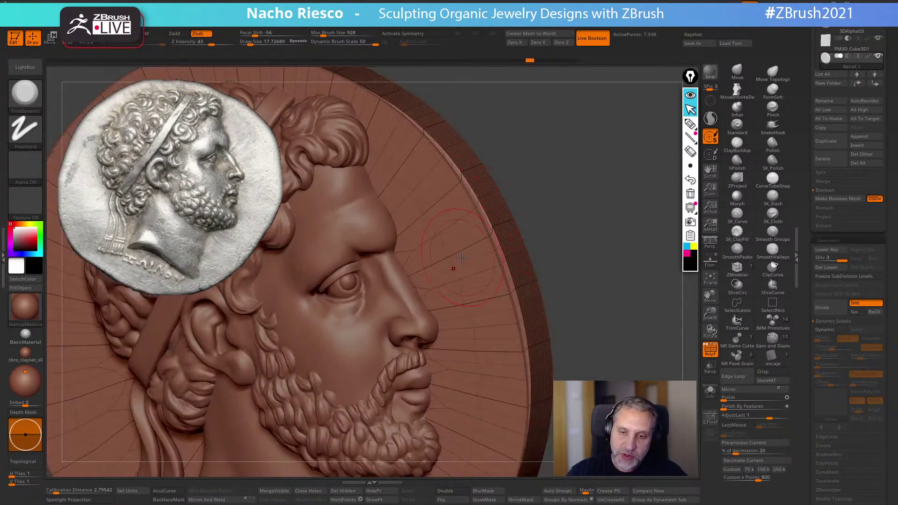
left_click_drag(838, 291, 834, 179)
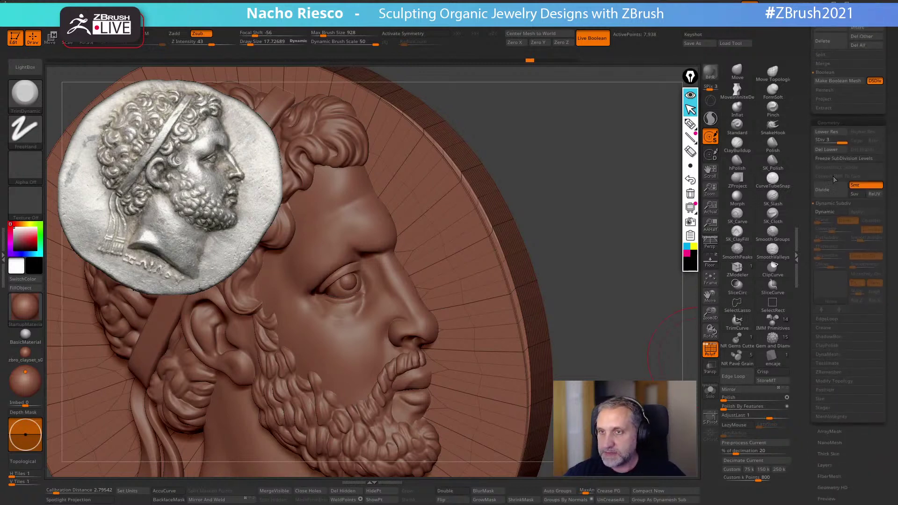
left_click(846, 374)
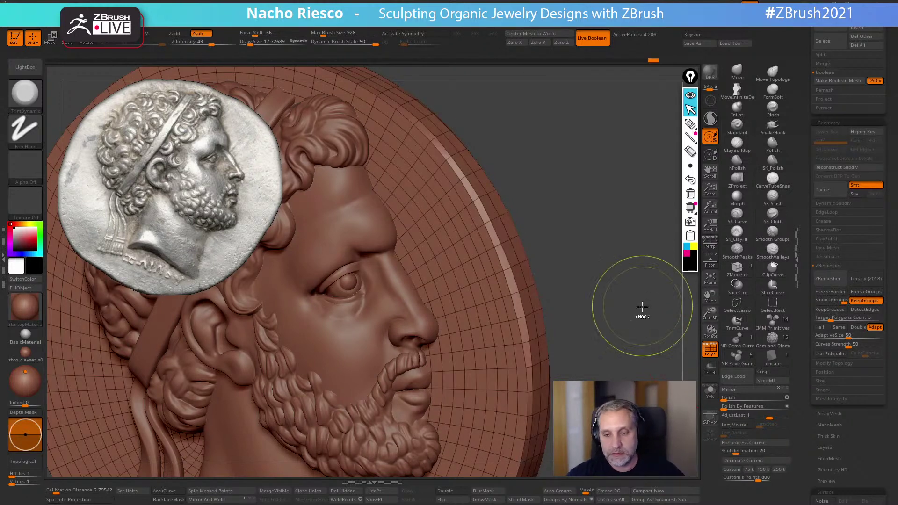
key("ctrl+z")
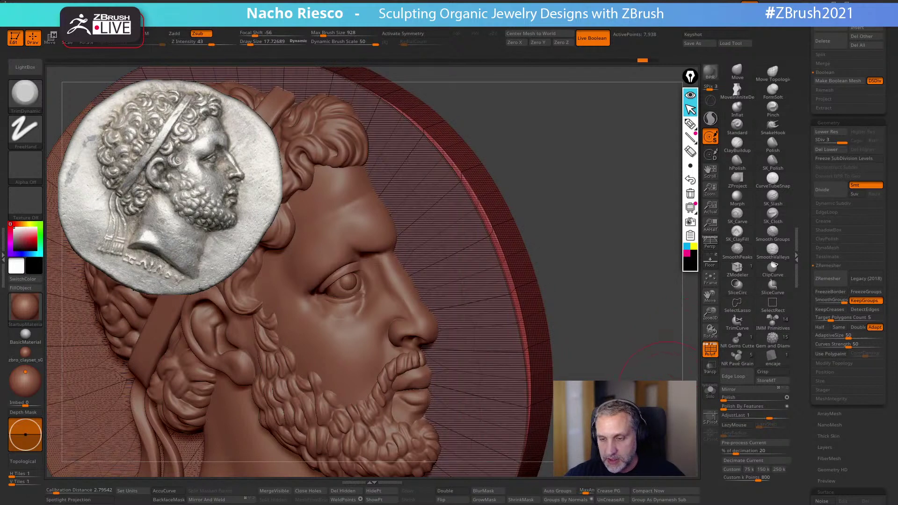
Isolate the coin disc and remesh it with ZRemesher, using the Double polygon count with polygroups kept
left_click(709, 393)
left_click(710, 350)
left_click(711, 350)
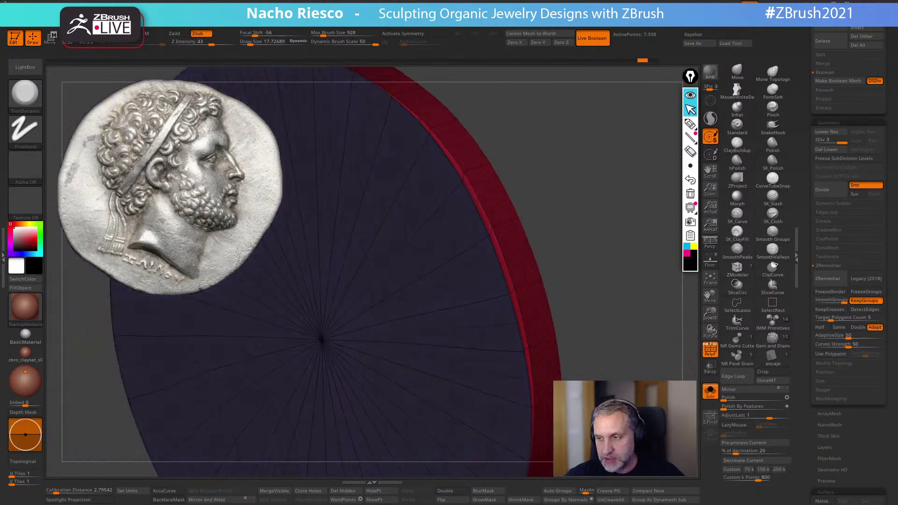
left_click(854, 327)
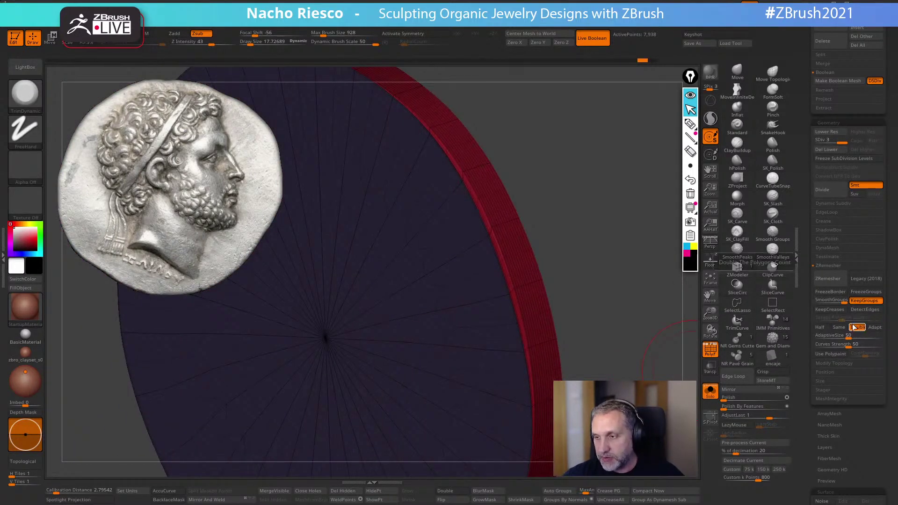
left_click(831, 279)
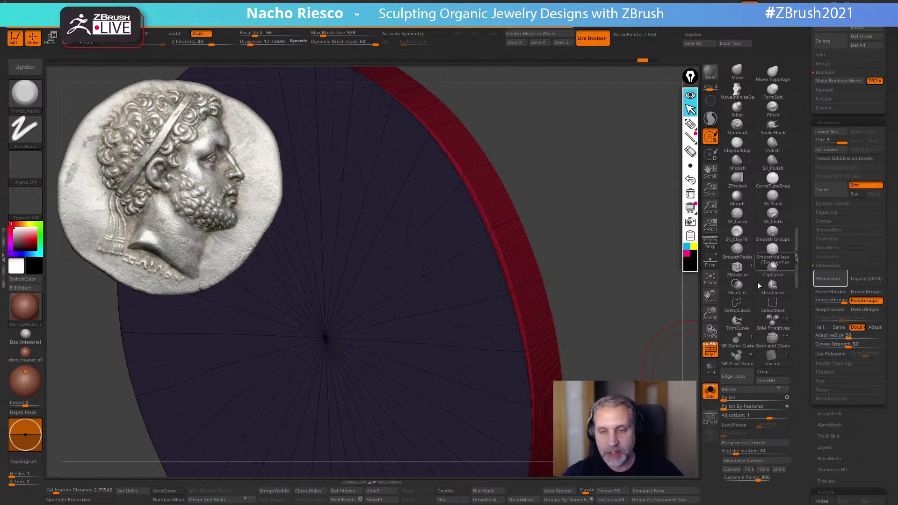
Subdivide the remeshed disc three times to level 4, hide its wireframe and show the portrait relief again
left_click(828, 190)
left_click(828, 190)
left_click(828, 190)
left_click(710, 351)
left_click(710, 393)
Set the draw size to about 12.6 and flatten the rim in front of the face with TrimDynamic strokes
left_click_drag(623, 313, 606, 313)
key("s")
left_click_drag(500, 244, 498, 243)
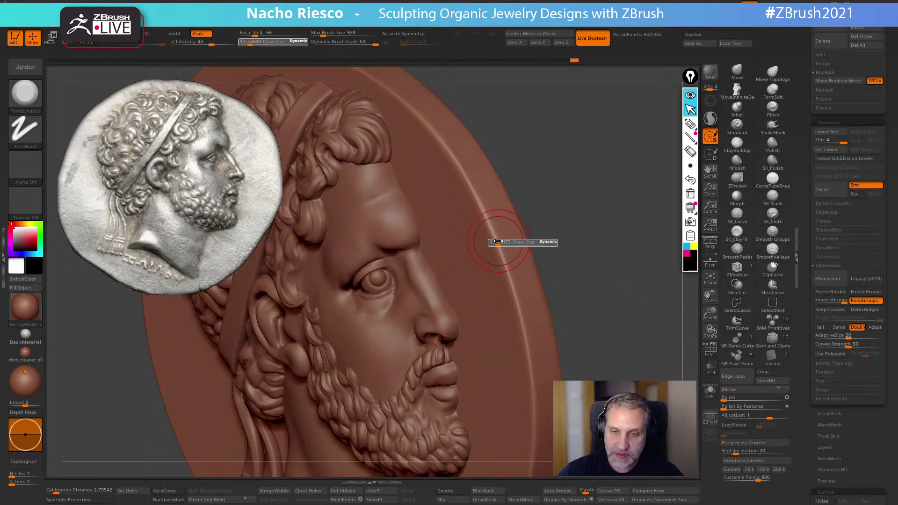
mouse_move(450, 150)
left_mouse_down()
mouse_move(506, 253)
mouse_move(549, 439)
left_mouse_up()
mouse_move(614, 298)
left_mouse_down()
mouse_move(614, 243)
mouse_move(606, 262)
left_mouse_up()
left_click_drag(552, 283, 543, 348)
left_click_drag(555, 260, 526, 387)
left_click_drag(498, 473, 555, 311)
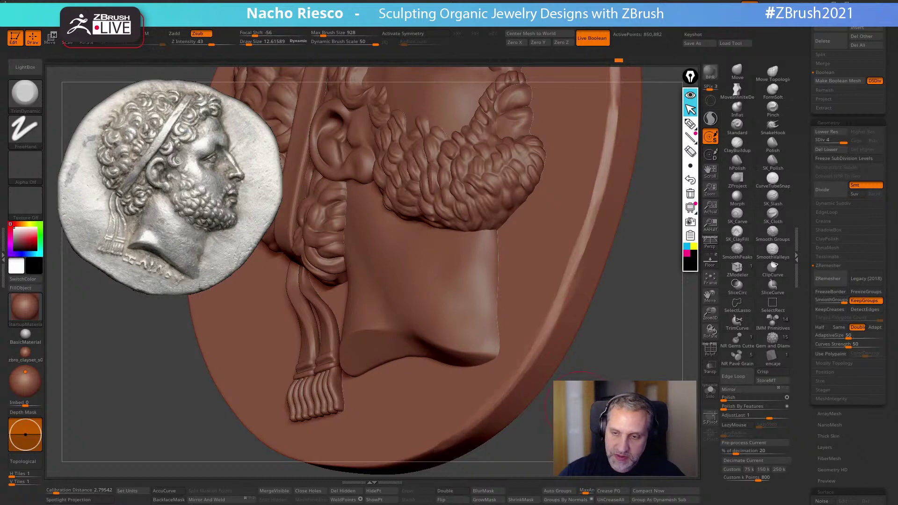
Carve irregular worn facets around the rest of the coin's rim with TrimDynamic strokes, working from several angles
key("f")
mouse_move(611, 327)
left_mouse_down()
mouse_move(484, 375)
mouse_move(499, 378)
mouse_move(377, 391)
mouse_move(346, 385)
left_mouse_up()
mouse_move(258, 396)
left_mouse_down()
mouse_move(288, 432)
mouse_move(325, 373)
left_mouse_up()
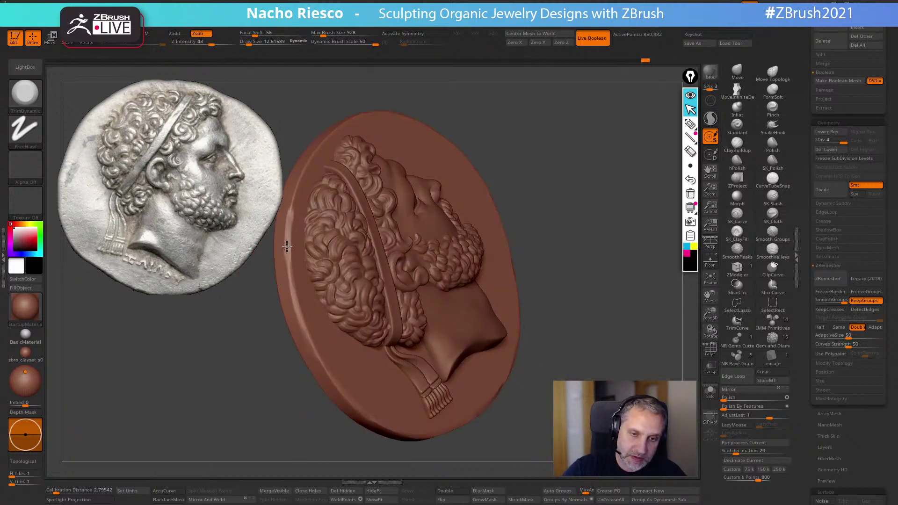
mouse_move(506, 90)
left_mouse_down()
mouse_move(587, 191)
mouse_move(320, 231)
left_mouse_up()
mouse_move(587, 126)
left_mouse_down()
mouse_move(507, 140)
mouse_move(510, 231)
left_mouse_up()
mouse_move(328, 309)
left_mouse_down()
mouse_move(397, 235)
mouse_move(341, 289)
mouse_move(335, 198)
left_mouse_up()
left_click_drag(280, 351, 239, 405)
mouse_move(379, 351)
left_mouse_down()
mouse_move(575, 294)
mouse_move(515, 288)
left_mouse_up()
mouse_move(463, 283)
left_mouse_down()
mouse_move(428, 318)
mouse_move(330, 374)
mouse_move(191, 398)
left_mouse_up()
mouse_move(290, 435)
left_mouse_down()
mouse_move(482, 427)
mouse_move(538, 421)
mouse_move(543, 412)
left_mouse_up()
left_click_drag(344, 267, 491, 355)
left_click_drag(514, 421, 421, 402)
mouse_move(420, 360)
left_mouse_down()
mouse_move(343, 285)
mouse_move(392, 342)
left_mouse_up()
left_click_drag(525, 106, 536, 261, "alt")
mouse_move(357, 365)
left_mouse_down()
mouse_move(309, 271)
mouse_move(288, 135)
left_mouse_up()
left_click_drag(254, 281, 283, 463, "alt")
mouse_move(315, 293)
left_mouse_down()
mouse_move(323, 239)
mouse_move(360, 167)
mouse_move(323, 269)
mouse_move(441, 209)
left_mouse_up()
mouse_move(573, 165)
left_mouse_down()
mouse_move(589, 177)
mouse_move(557, 301)
mouse_move(520, 298)
mouse_move(613, 281)
mouse_move(567, 371)
mouse_move(599, 365)
mouse_move(579, 371)
mouse_move(515, 355)
left_mouse_up()
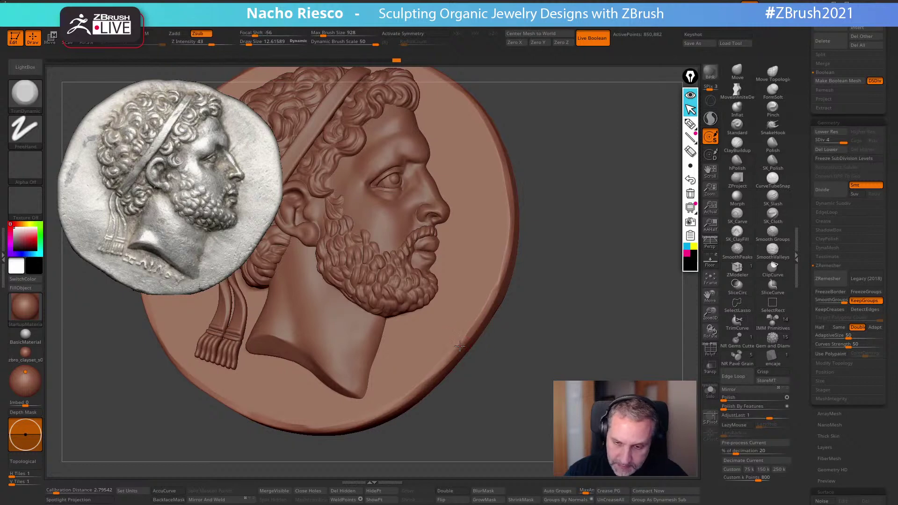
left_click_drag(466, 332, 448, 350)
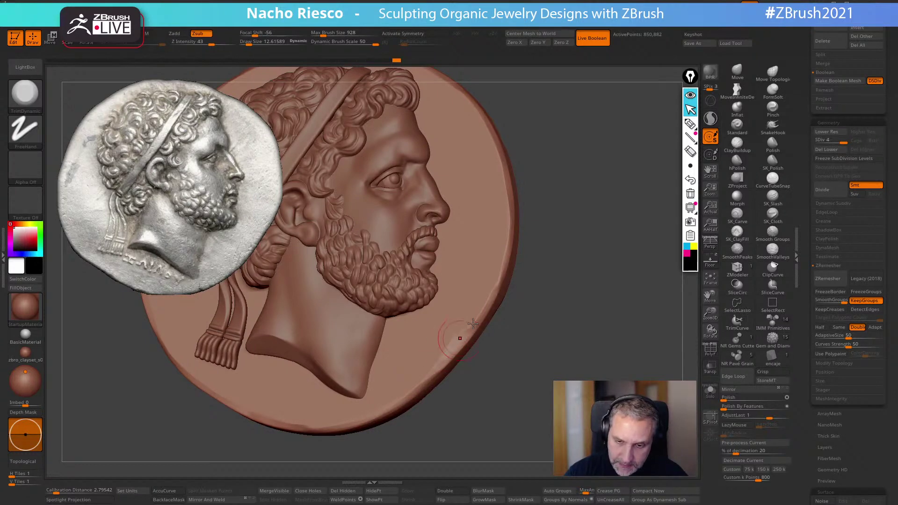
mouse_move(515, 239)
left_mouse_down()
mouse_move(407, 393)
mouse_move(374, 409)
mouse_move(391, 374)
mouse_move(372, 397)
mouse_move(348, 361)
left_mouse_up()
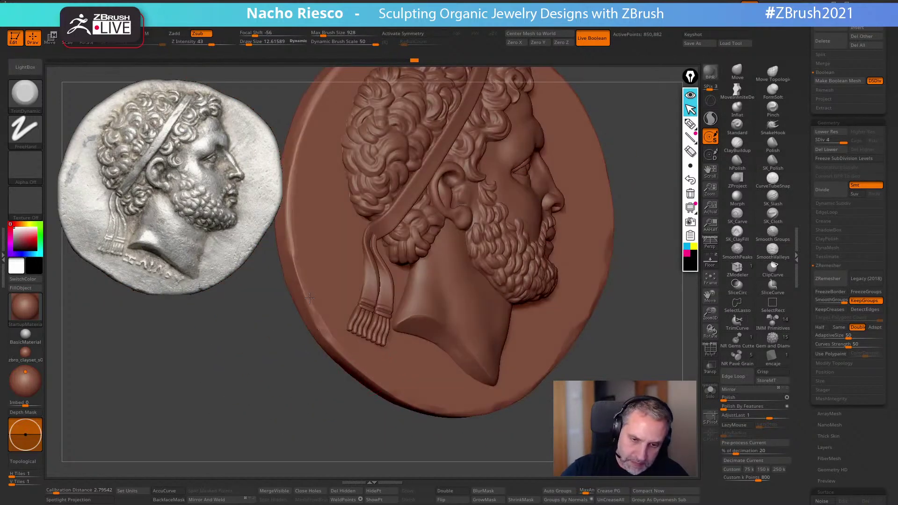
left_click_drag(284, 271, 295, 387)
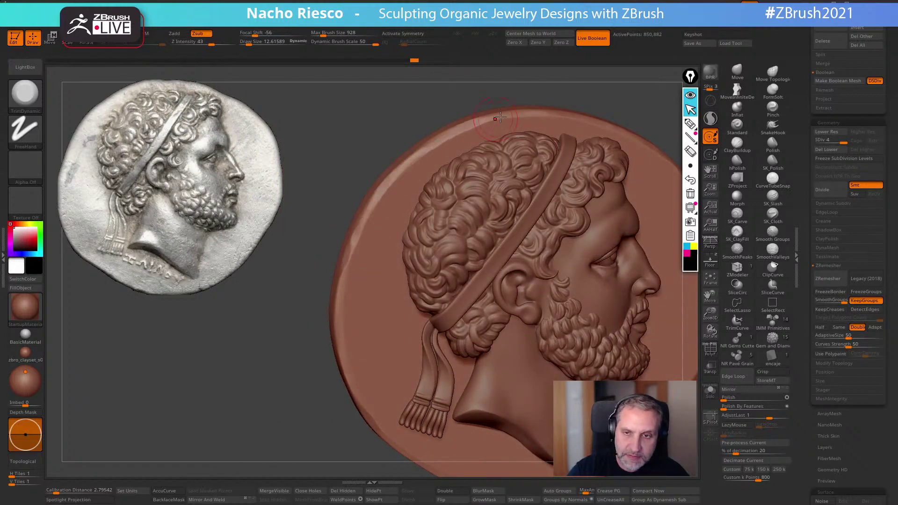
left_click_drag(627, 96, 626, 161, "alt")
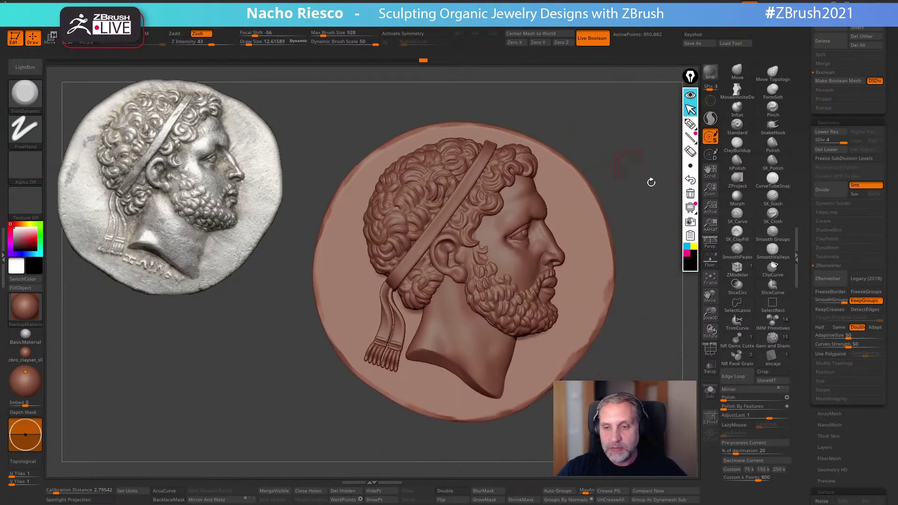
Mark the coin disc as its own Boolean start group and generate the Boolean mesh with DSDiv turned off
left_click_drag(800, 216, 800, 285)
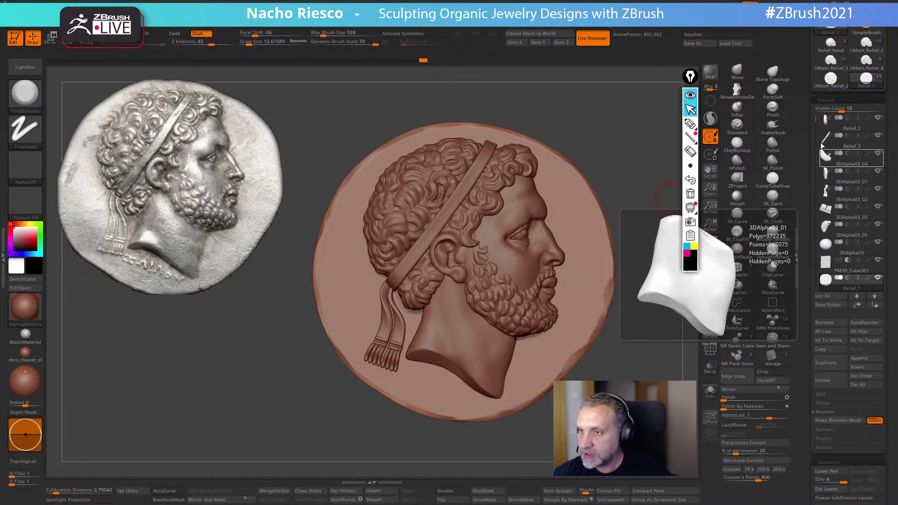
left_click(828, 283)
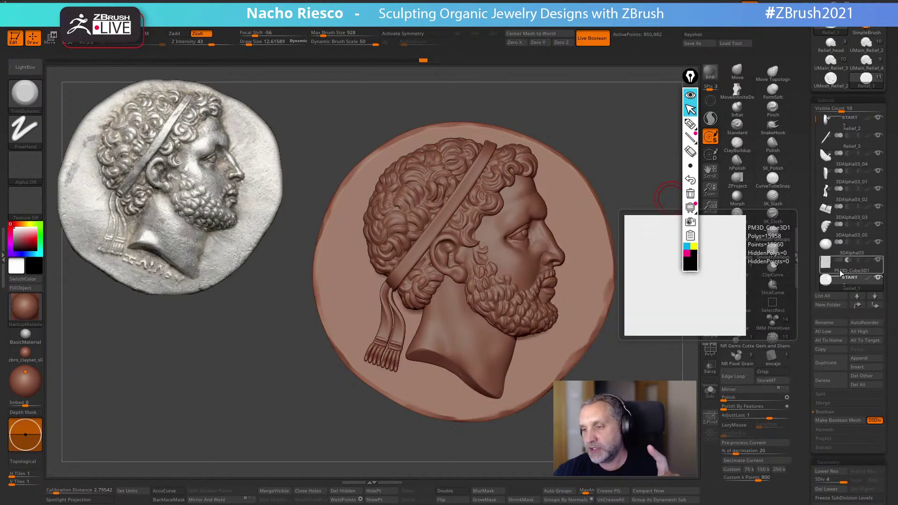
scroll(812, 141, "down", 2)
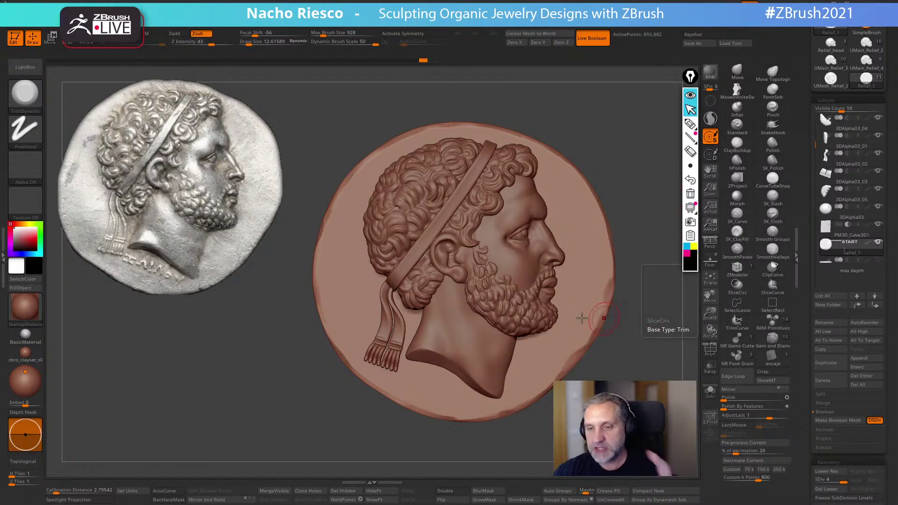
left_click_drag(628, 372, 650, 355)
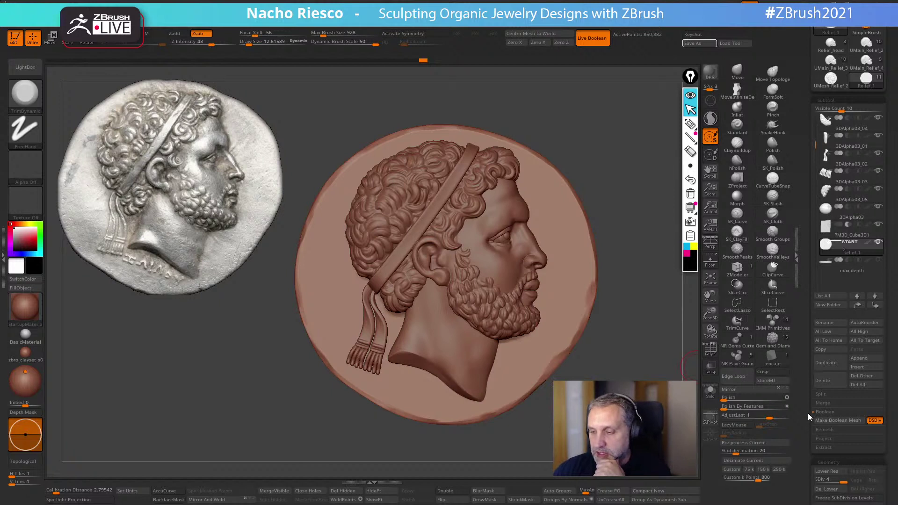
left_click_drag(803, 413, 804, 406)
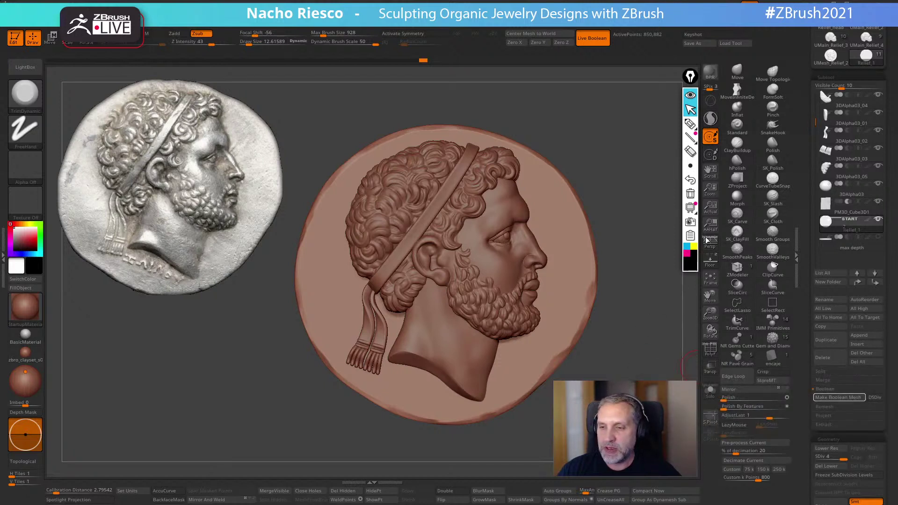
Write LIME on the screen as an annotation and examine the Limas2.jpg picture of files and matching polish brushes
left_click(691, 124)
mouse_move(566, 109)
left_mouse_down()
mouse_move(578, 126)
mouse_move(610, 112)
mouse_move(618, 121)
left_mouse_up()
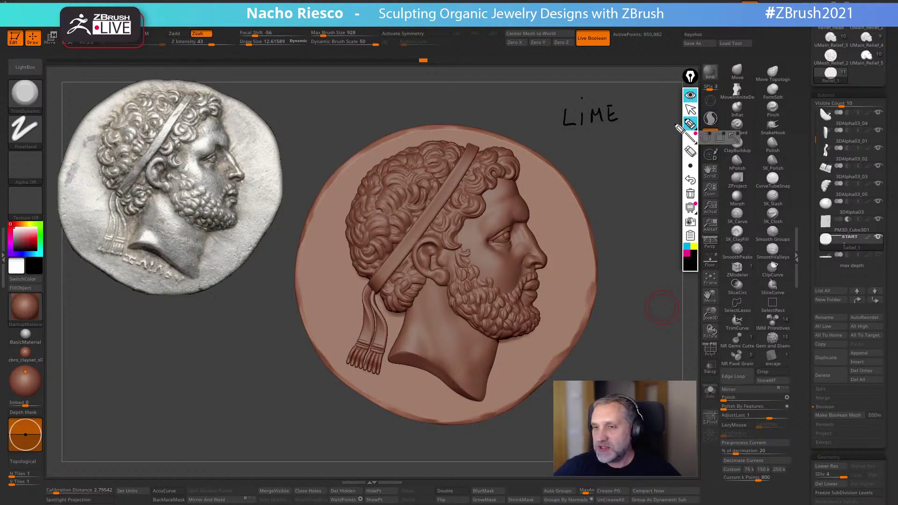
key("alt+Tab")
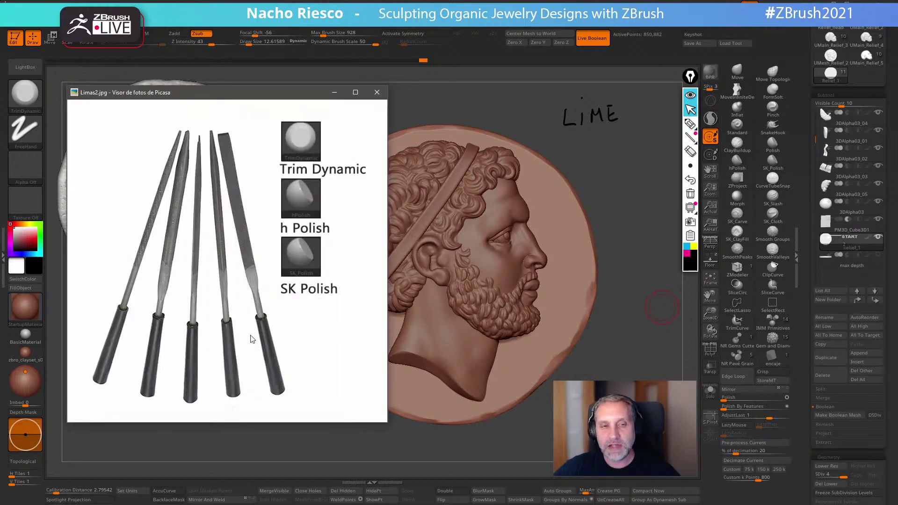
left_click(335, 94)
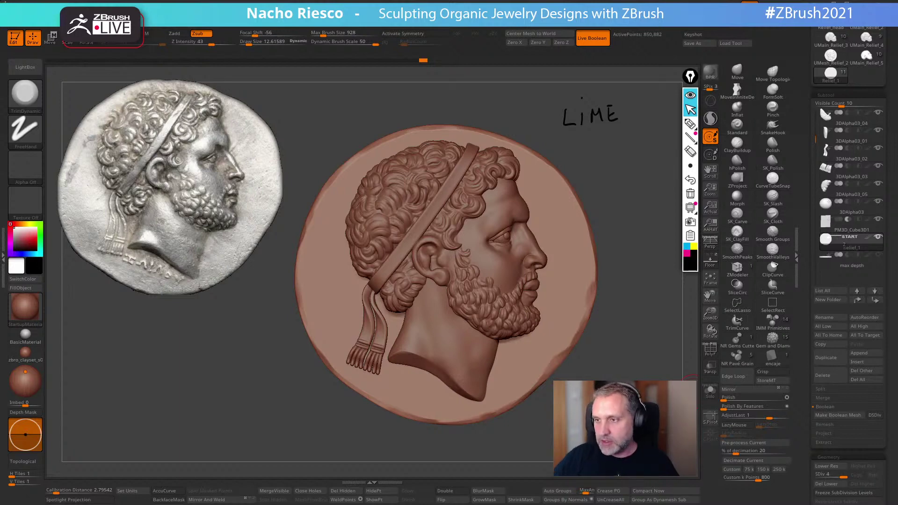
Try generating the Boolean mesh of the coin and portrait subtools again
scroll(847, 140, "up", 3)
left_click(831, 111)
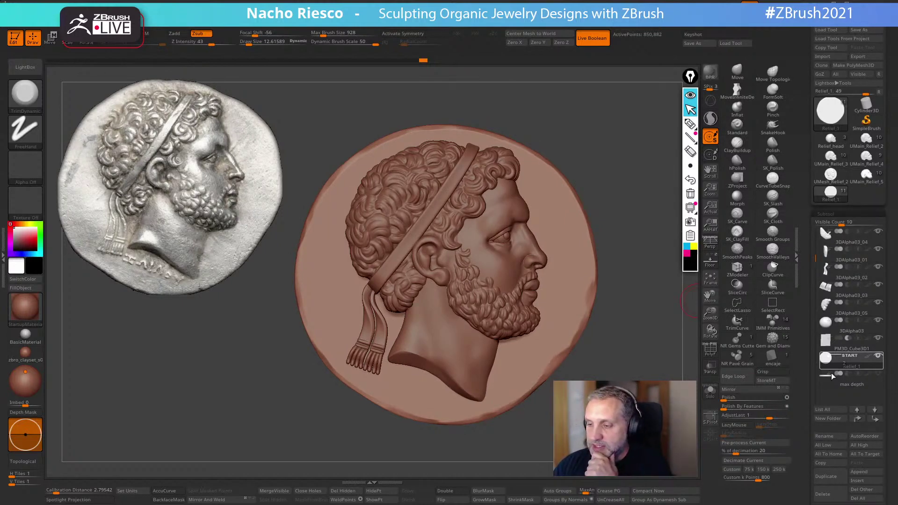
scroll(858, 364, "down", 5)
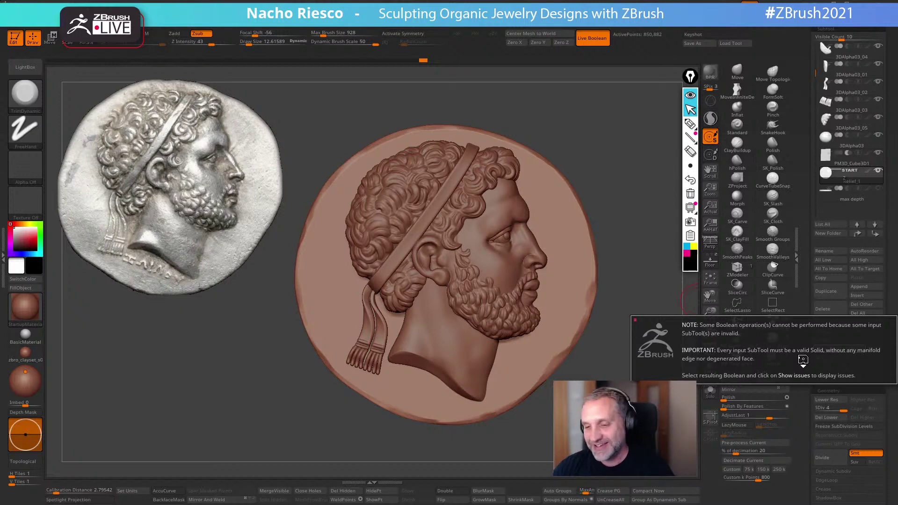
scroll(838, 210, "up", 3)
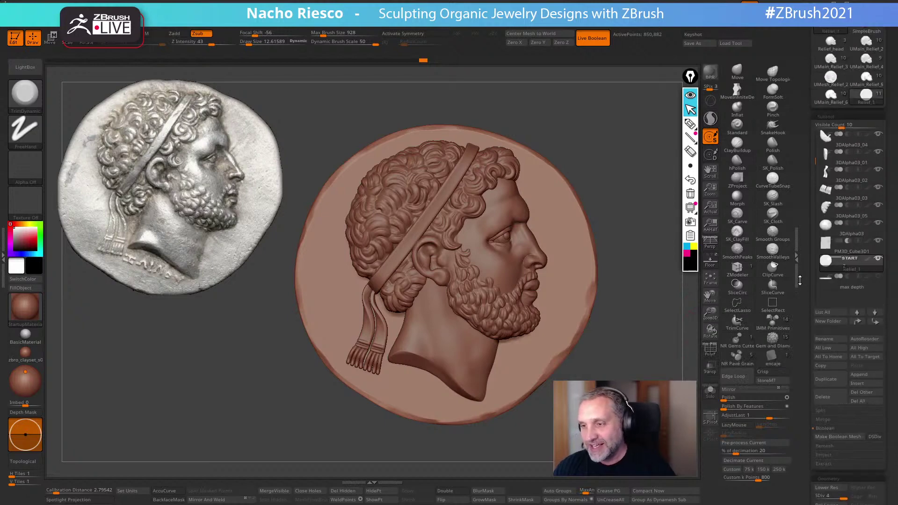
Select the head, the hair below the band and the neck in turn, and make the Boolean mesh without DSDiv
left_click(850, 163)
left_click_drag(499, 450, 505, 424, "alt")
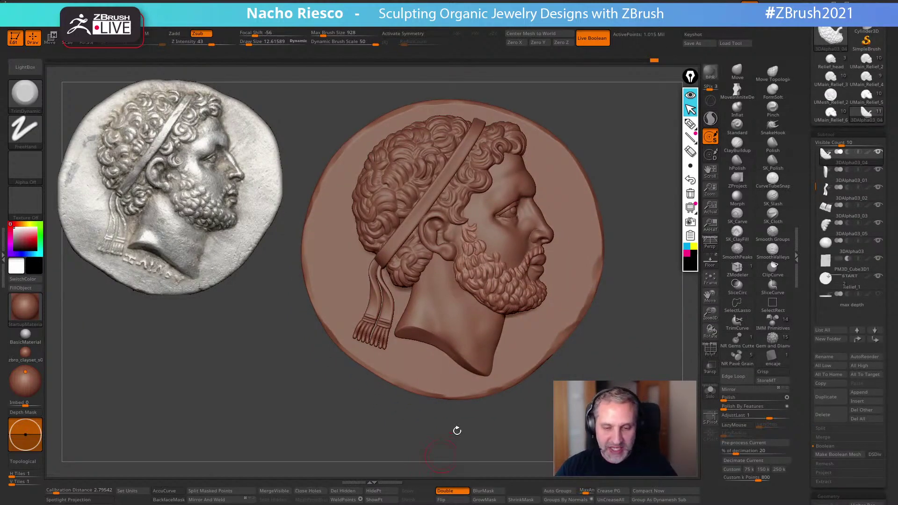
left_click(506, 254, "alt")
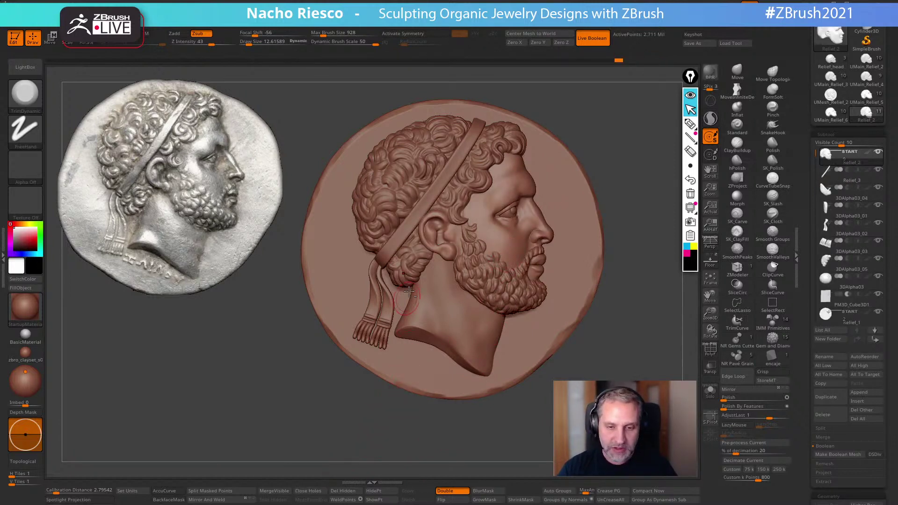
left_click(407, 276, "alt")
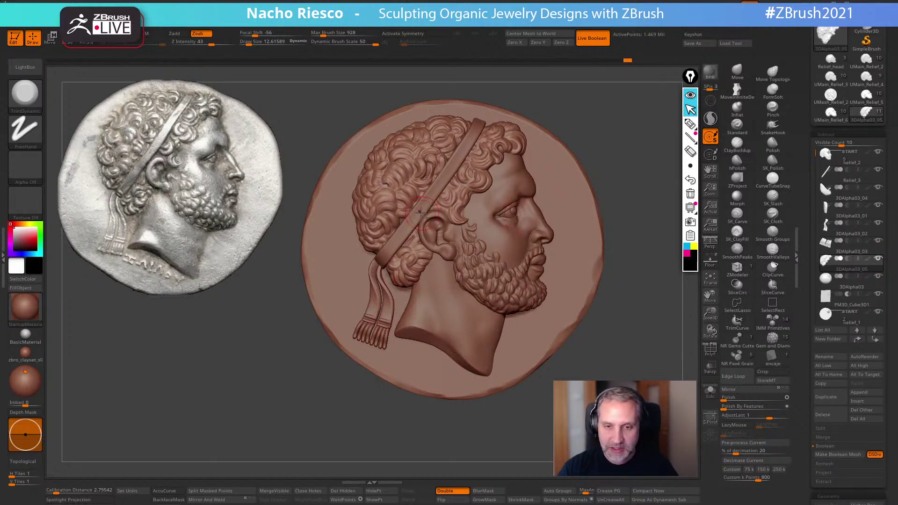
left_click(438, 303, "alt")
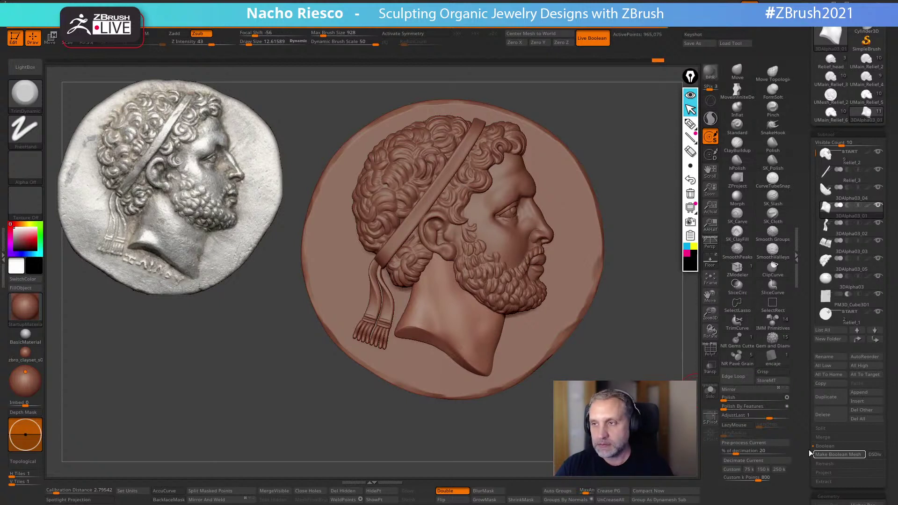
left_click(814, 454)
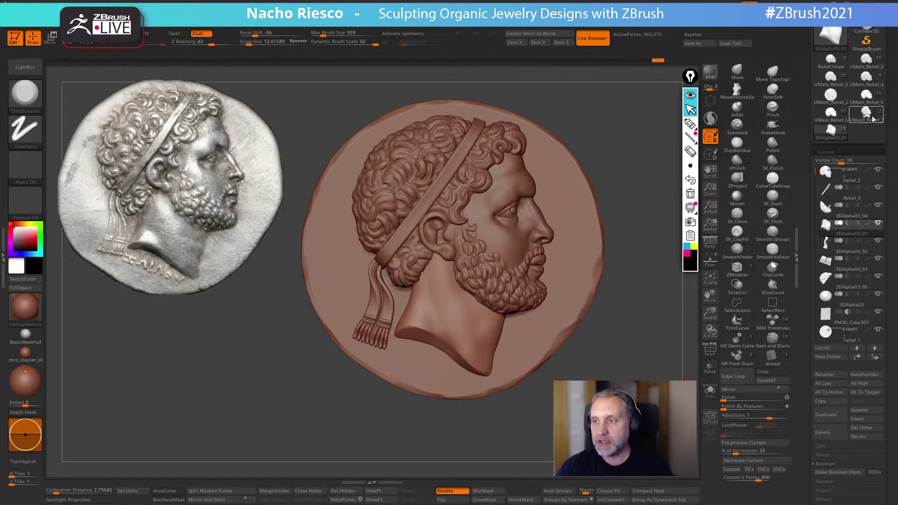
Switch to the merged Boolean result and decimate the portrait relief to 250 k points
mouse_move(632, 281)
left_mouse_down()
mouse_move(612, 290)
mouse_move(616, 321)
left_mouse_up()
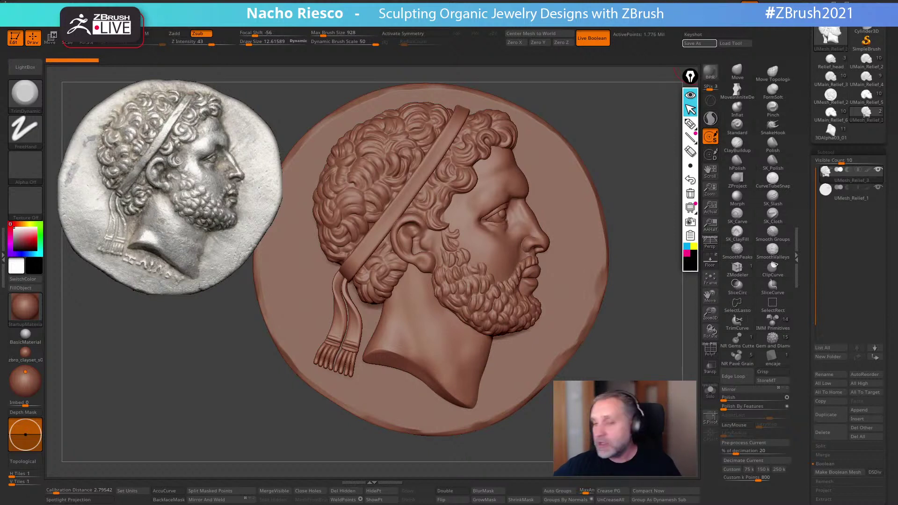
mouse_move(642, 363)
left_mouse_down()
mouse_move(630, 371)
mouse_move(638, 363)
left_mouse_up()
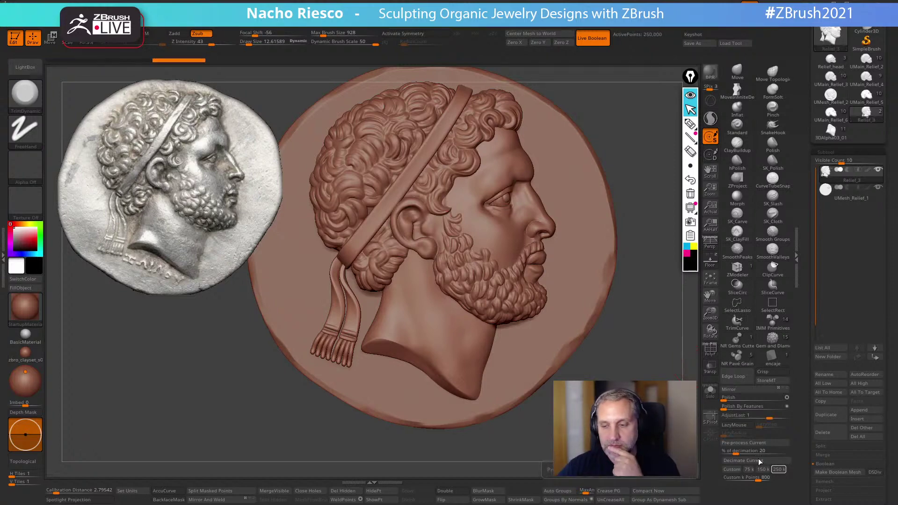
Isolate the portrait relief subtool, box-select along its flat back in side view with SelectRect, and turn on double-sided display
left_click(709, 392)
mouse_move(573, 257)
left_mouse_down()
mouse_move(468, 254)
mouse_move(549, 215)
left_mouse_up()
key("ctrl+shift")
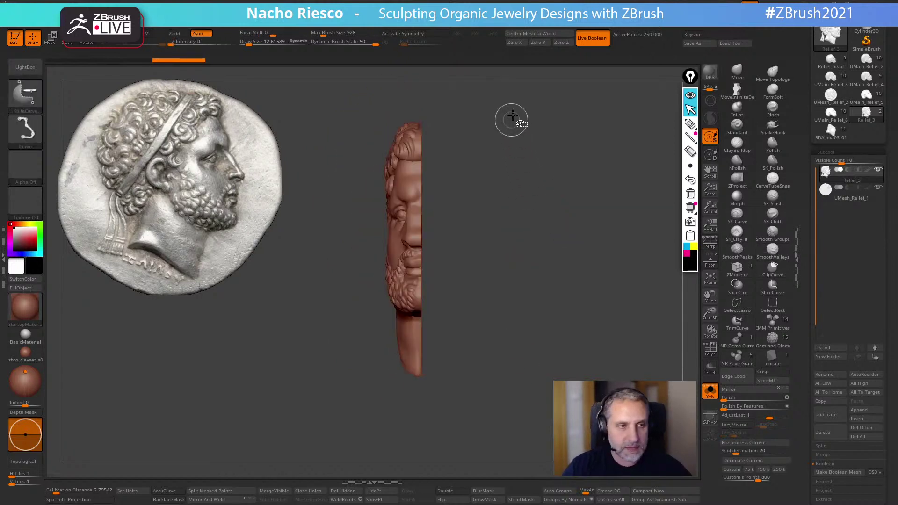
left_click(771, 306)
mouse_move(483, 98)
left_mouse_down("ctrl+shift")
mouse_move(434, 407)
mouse_move(417, 432)
left_mouse_up("ctrl+shift")
left_click_drag(484, 403, 529, 290)
left_click(445, 491)
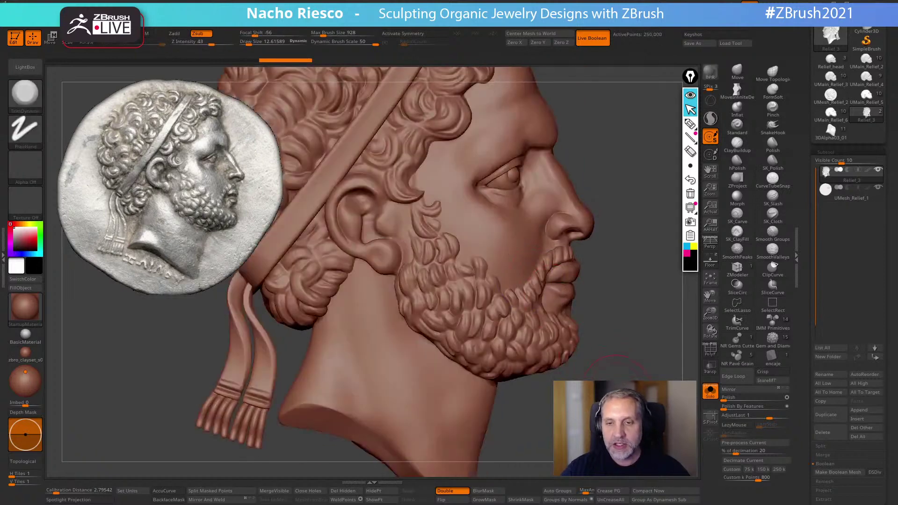
key("ctrl+shift+z")
Isolate the cheek, beard and nose area of the relief with a lasso selection
left_click_drag(613, 355, 515, 450)
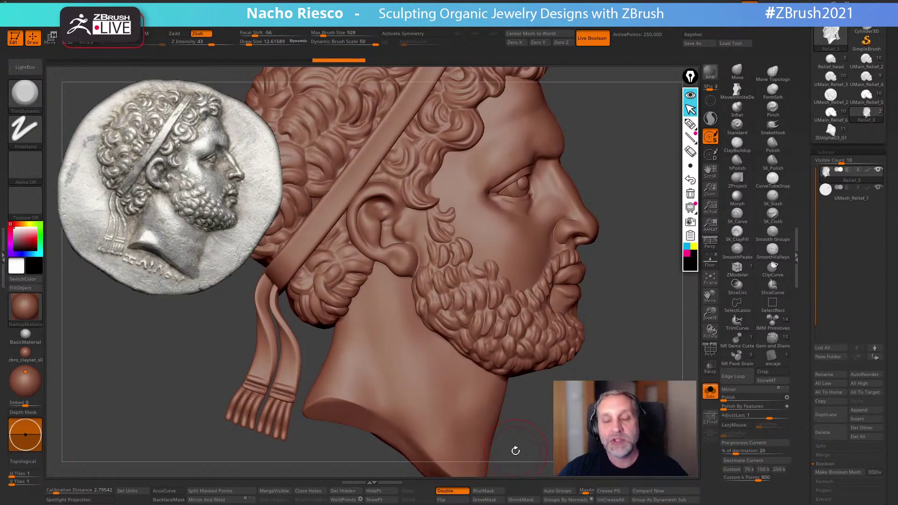
mouse_move(608, 312)
left_mouse_down("alt")
mouse_move(608, 283)
mouse_move(594, 316)
mouse_move(599, 339)
left_mouse_up("alt")
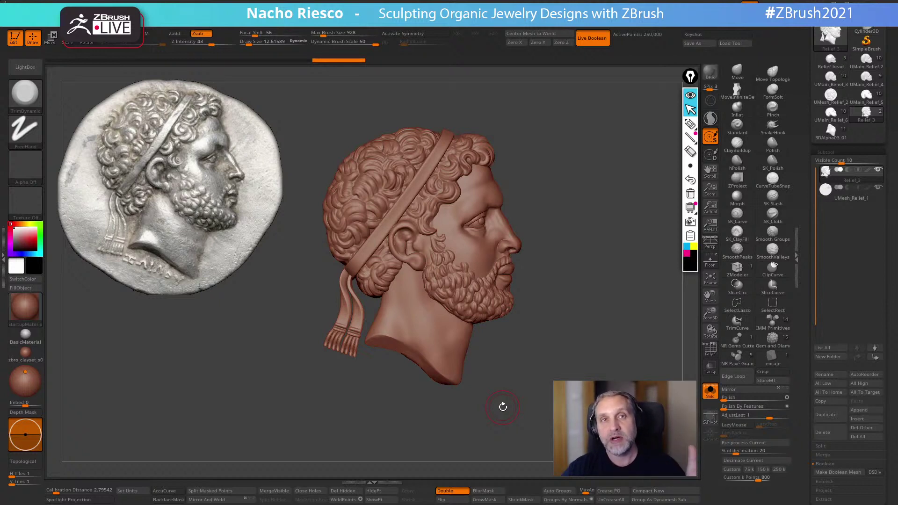
mouse_move(586, 345)
left_mouse_down("shift")
mouse_move(592, 331)
mouse_move(653, 296)
mouse_move(650, 304)
left_mouse_up("shift")
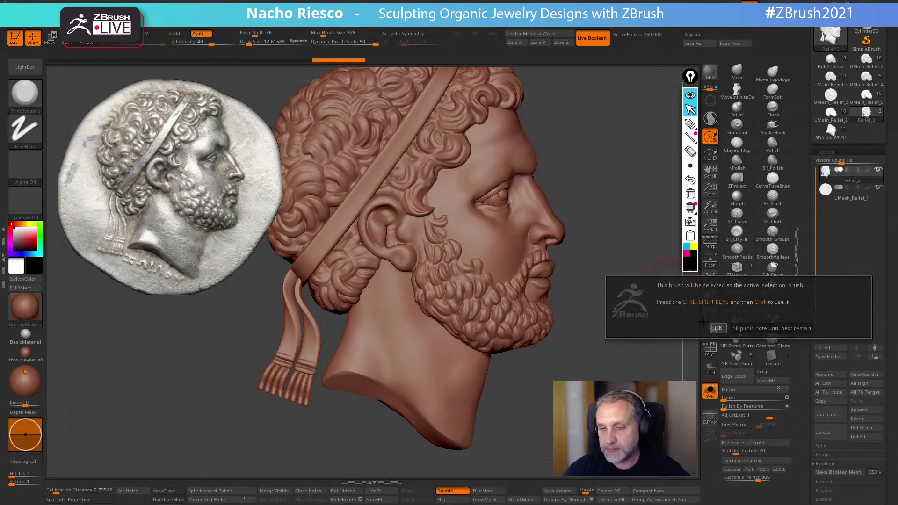
mouse_move(585, 283)
left_mouse_down("ctrl+shift")
mouse_move(568, 217)
mouse_move(444, 173)
mouse_move(415, 253)
mouse_move(510, 330)
mouse_move(573, 326)
mouse_move(593, 357)
left_mouse_up("ctrl+shift")
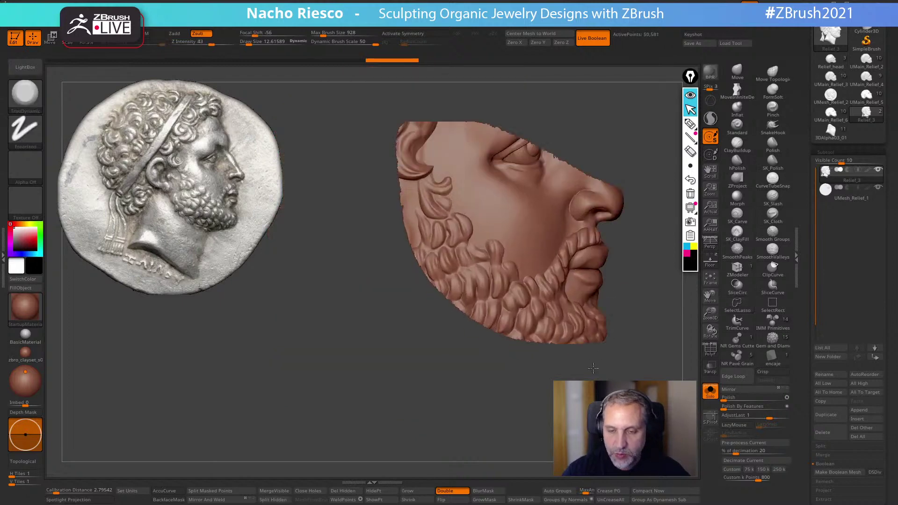
left_click_drag(450, 321, 410, 378, "alt")
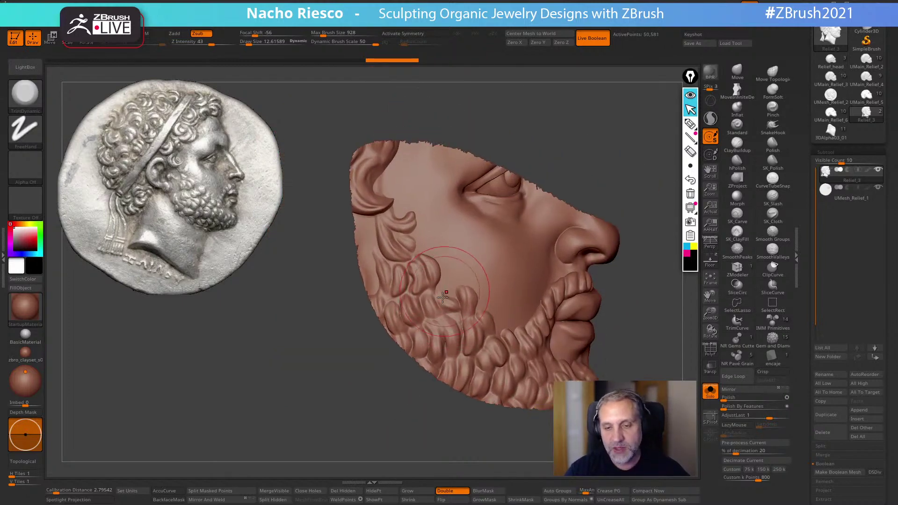
left_click_drag(586, 277, 633, 273, "alt")
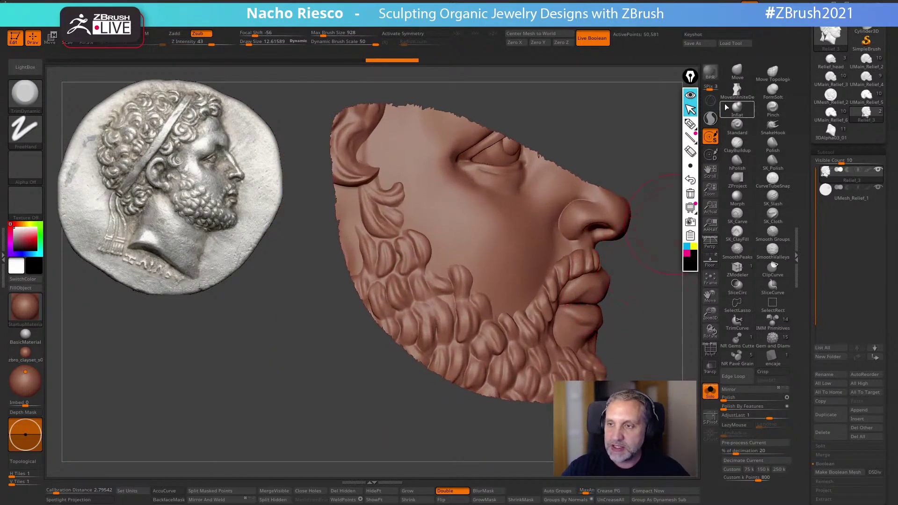
Smooth the valleys where the upper beard curls meet the cheek, using SmoothValleys with Sculptris Pro and a smaller brush
left_click(772, 249)
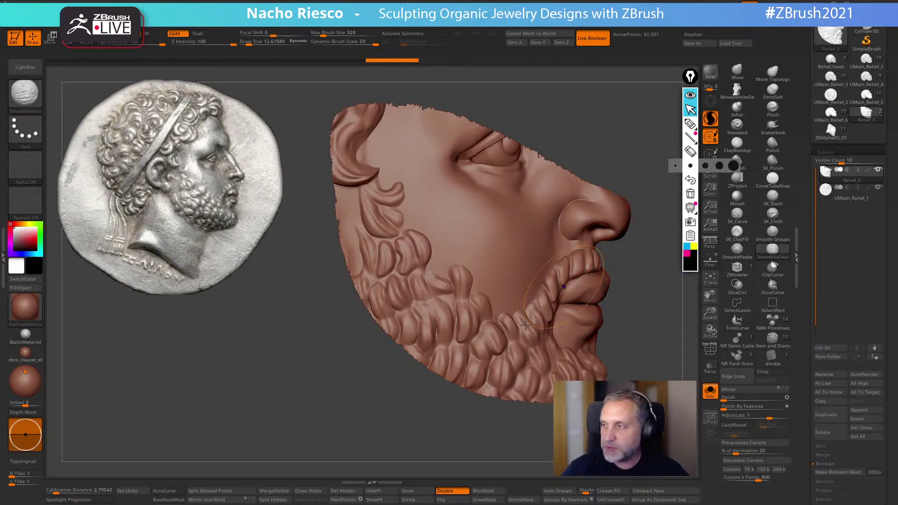
key("s")
left_click_drag(497, 289, 491, 288)
left_click_drag(435, 274, 444, 277, "shift")
right_click_drag(446, 277, 463, 283, "ctrl")
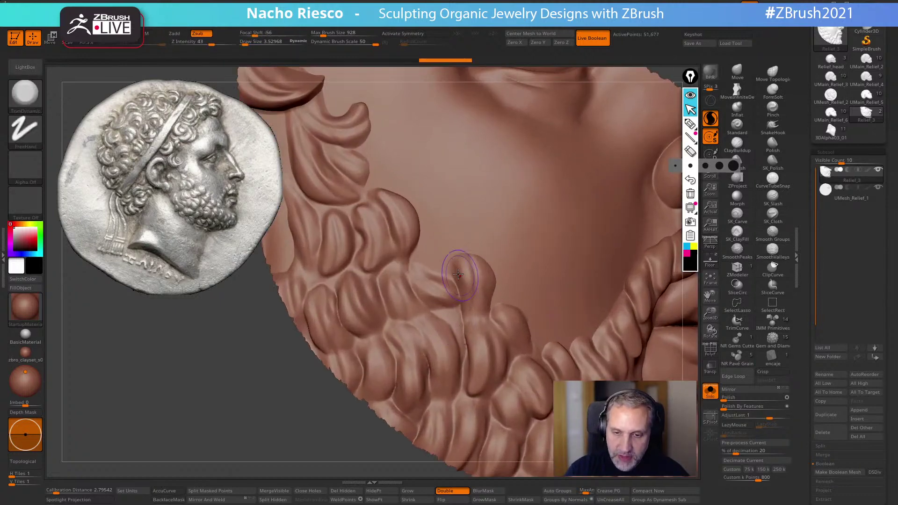
mouse_move(452, 260)
left_mouse_down("shift")
mouse_move(473, 252)
mouse_move(495, 283)
left_mouse_up("shift")
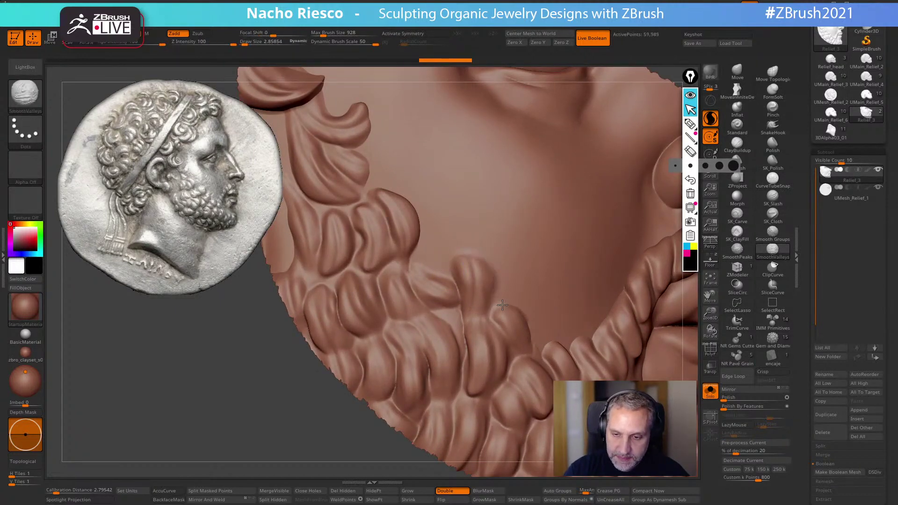
Smooth the grooves along the beard's edge on the cheek and up to the sideburn and temple curls
right_click_drag(604, 318, 545, 307, "ctrl")
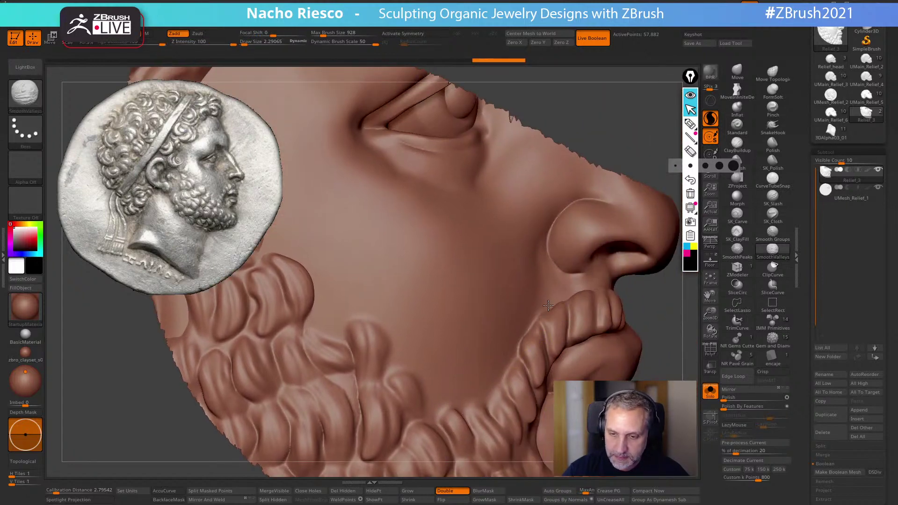
mouse_move(517, 315)
right_mouse_down()
mouse_move(551, 341)
mouse_move(427, 331)
right_mouse_up()
mouse_move(417, 341)
left_mouse_down("shift")
mouse_move(424, 304)
mouse_move(382, 273)
left_mouse_up("shift")
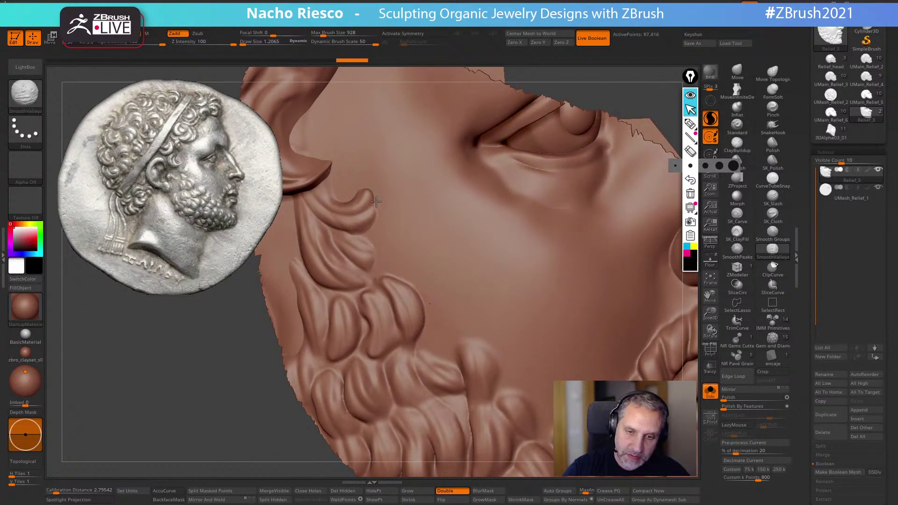
right_click_drag(348, 193, 391, 264)
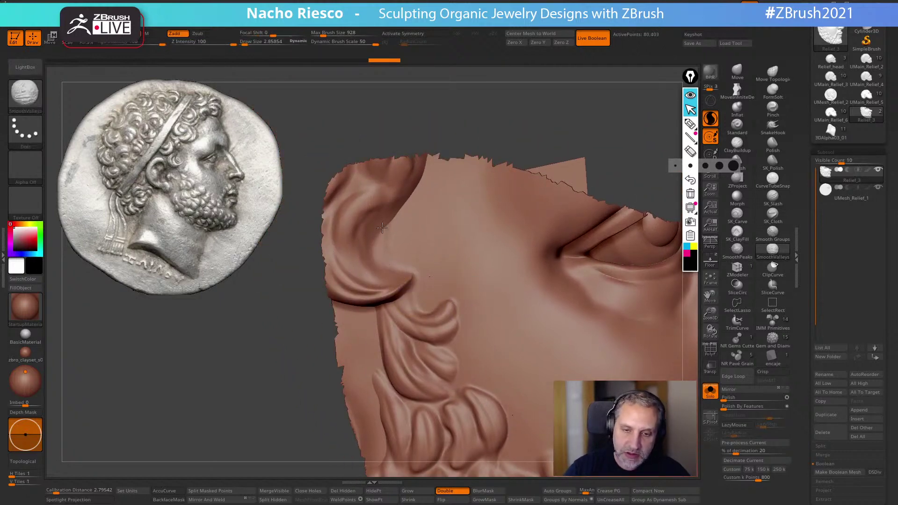
right_click_drag(415, 190, 441, 202)
right_click_drag(443, 364, 462, 281, "alt")
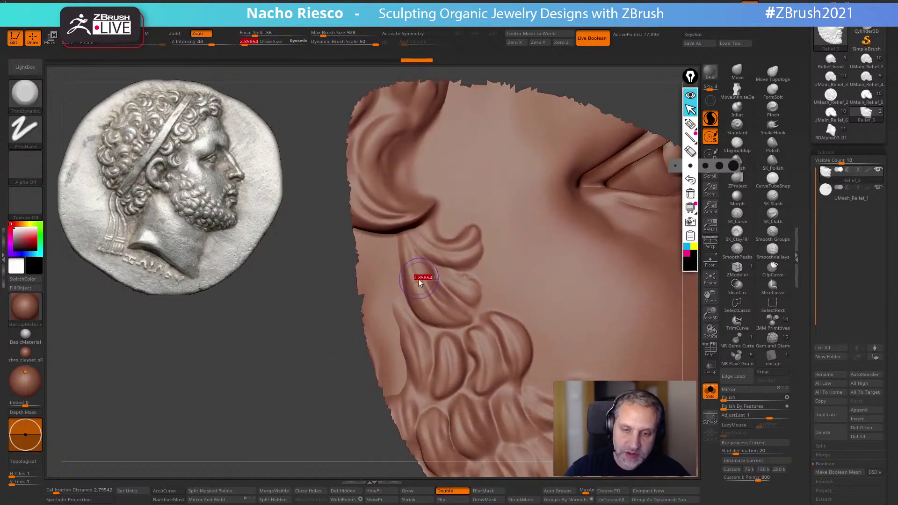
Smooth the rear edge of the sideburn with a brush size of about 1.83 and show the whole relief again
left_click_drag(416, 280, 410, 264)
left_click_drag(393, 235, 404, 283, "shift")
mouse_move(441, 329)
right_mouse_down("ctrl")
mouse_move(441, 241)
mouse_move(396, 208)
right_mouse_up("ctrl")
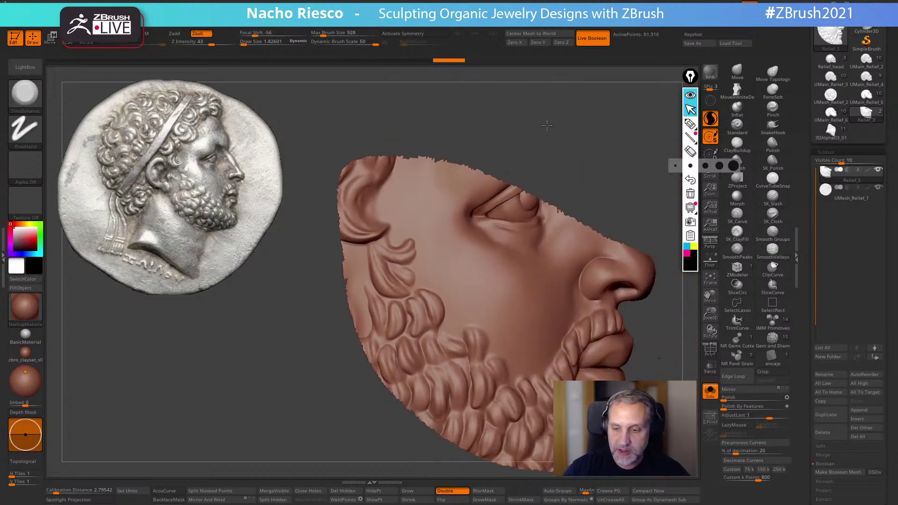
left_click(565, 135, "ctrl+shift")
right_click_drag(565, 136, 616, 277, "ctrl")
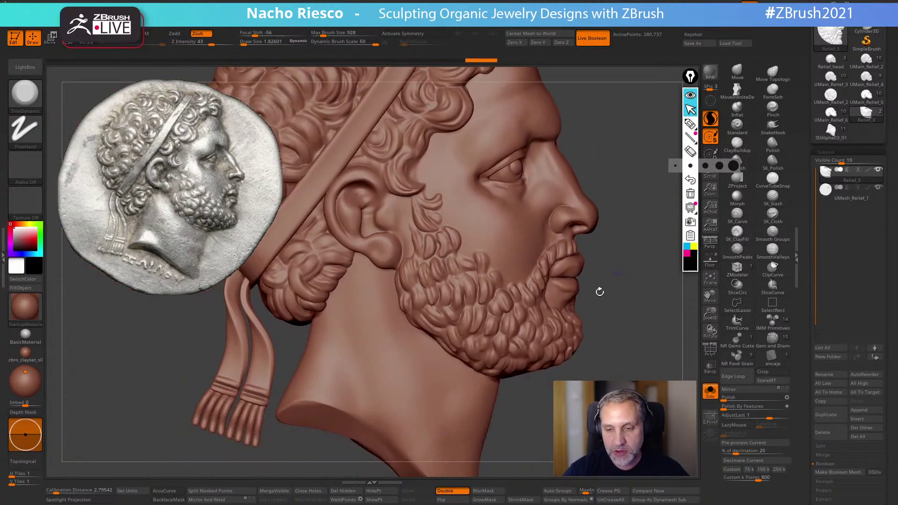
Isolate the ear, neck and rear beard area and smooth the beard's edge below the earlobe
left_click_drag(532, 420, 473, 242, "ctrl+shift")
mouse_move(283, 331)
left_mouse_down("ctrl+shift")
mouse_move(366, 374)
mouse_move(507, 250)
mouse_move(292, 162)
mouse_move(288, 168)
left_mouse_up("ctrl+shift")
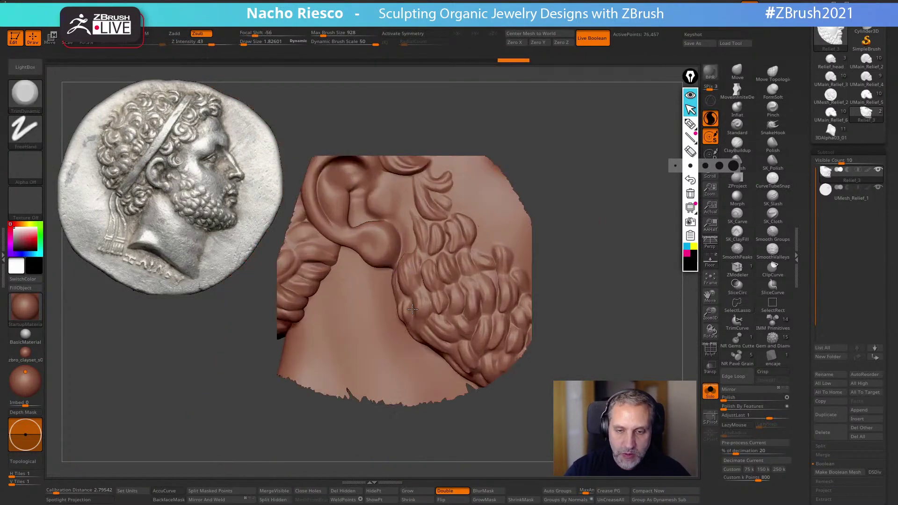
key("f")
left_click_drag(446, 339, 421, 231, "shift")
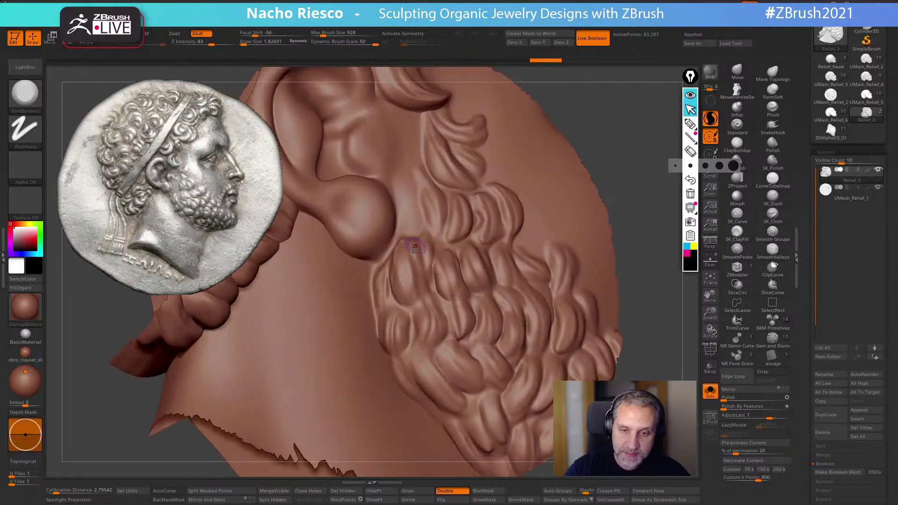
Try SmoothPeaks on the beard curls below the earlobe with a brush size of about 2.86, and return to SmoothValleys
left_click(744, 254, "shift")
key("s")
left_click_drag(400, 245, 406, 232)
mouse_move(533, 389)
right_mouse_down()
mouse_move(461, 357)
mouse_move(505, 309)
mouse_move(642, 275)
mouse_move(667, 293)
right_mouse_up()
left_click(773, 250, "shift")
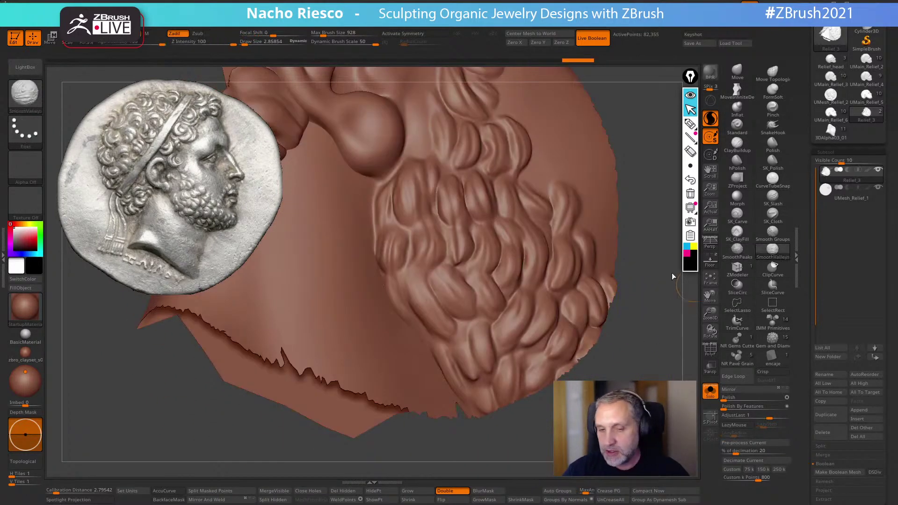
Smooth the seam between the rear beard and the neck along the jawline, and show the whole relief again
key("s")
left_click_drag(382, 277, 399, 316)
left_click_drag(424, 344, 441, 367, "shift")
right_click_drag(449, 393, 449, 365, "ctrl")
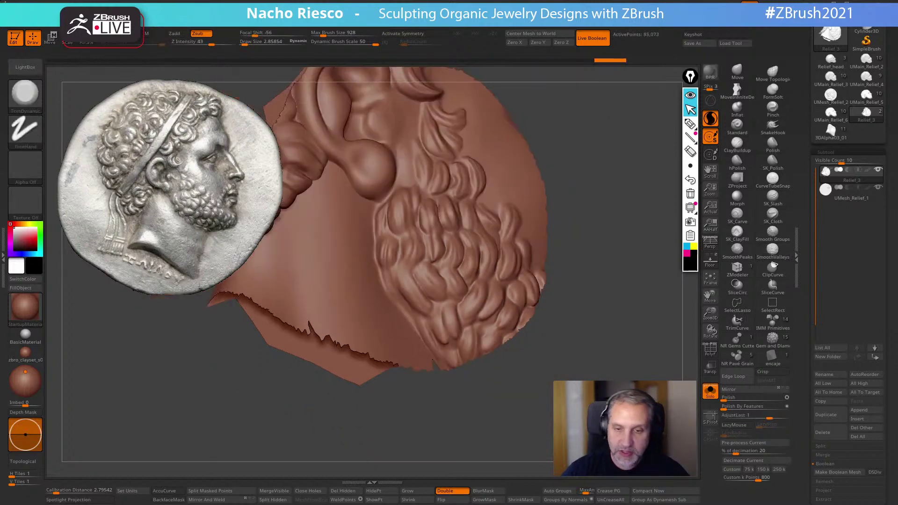
left_click(487, 407, "ctrl+shift")
Isolate the lower face and neck, smooth the beard's underside seam against the neck, and bring back the full relief
right_click_drag(451, 91, 451, 70, "ctrl")
mouse_move(620, 331)
left_mouse_down("ctrl+shift")
mouse_move(364, 235)
mouse_move(464, 426)
left_mouse_up("ctrl+shift")
mouse_move(328, 346)
right_mouse_down()
mouse_move(365, 318)
mouse_move(365, 355)
right_mouse_up()
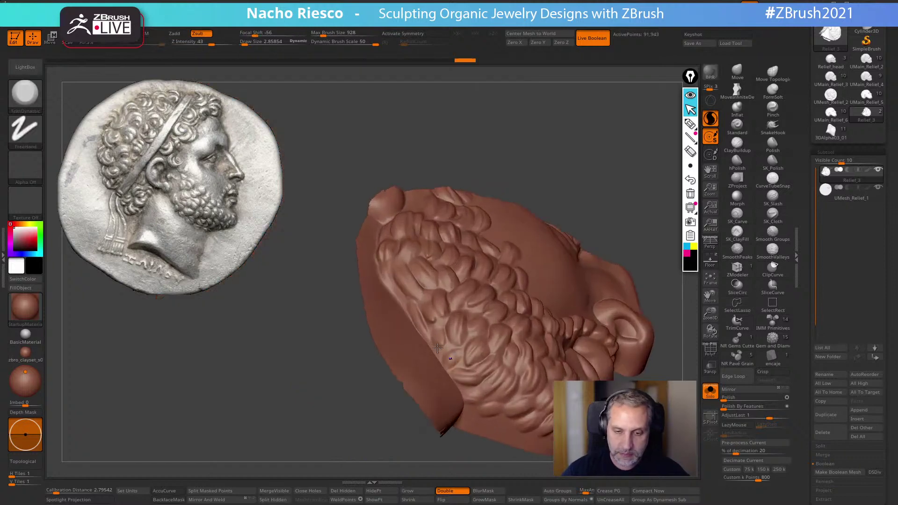
left_click_drag(417, 328, 431, 345, "shift")
left_click_drag(404, 311, 415, 327, "shift")
left_click_drag(555, 187, 552, 113)
left_click_drag(456, 374, 456, 396, "shift")
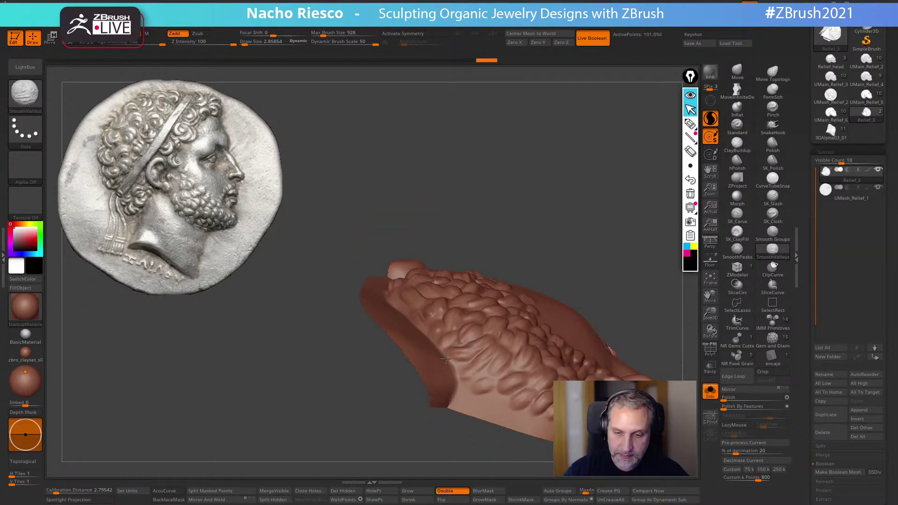
left_click_drag(567, 197, 571, 262, "shift")
left_click(622, 262, "ctrl+shift")
right_click_drag(622, 262, 621, 202, "ctrl")
mouse_move(622, 201)
right_mouse_down("ctrl")
mouse_move(621, 225)
mouse_move(613, 201)
mouse_move(613, 230)
right_mouse_up("ctrl")
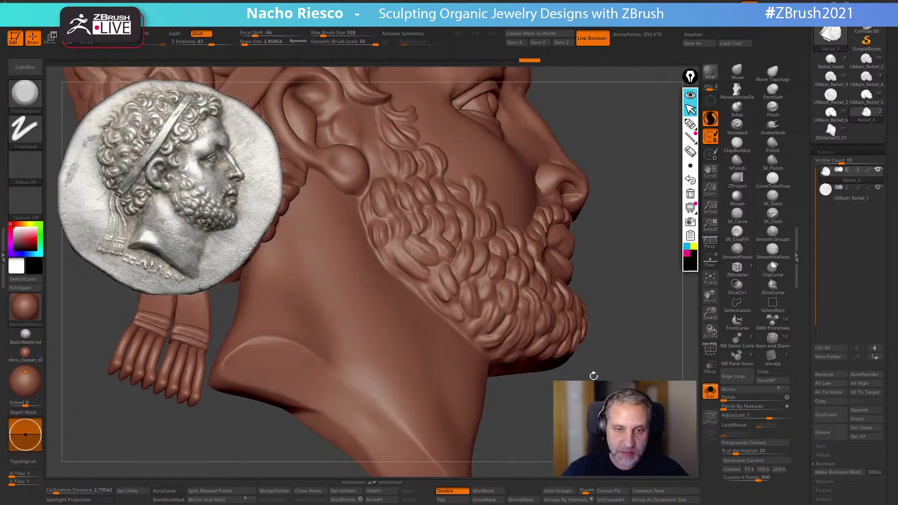
Smooth the earlobe's edge, and smooth the isolated hair below the headband where it meets the neck
left_click_drag(315, 170, 368, 199, "shift")
mouse_move(351, 262)
right_mouse_down("alt")
mouse_move(550, 296)
mouse_move(501, 304)
right_mouse_up("alt")
mouse_move(426, 321)
left_mouse_down("ctrl+alt+shift")
mouse_move(515, 180)
mouse_move(356, 281)
left_mouse_up("ctrl+alt+shift")
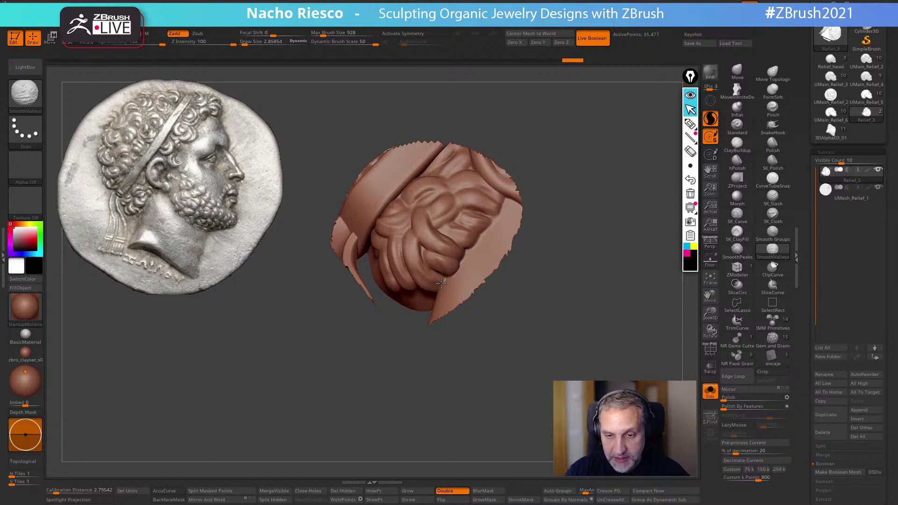
left_click(556, 356, "ctrl+shift")
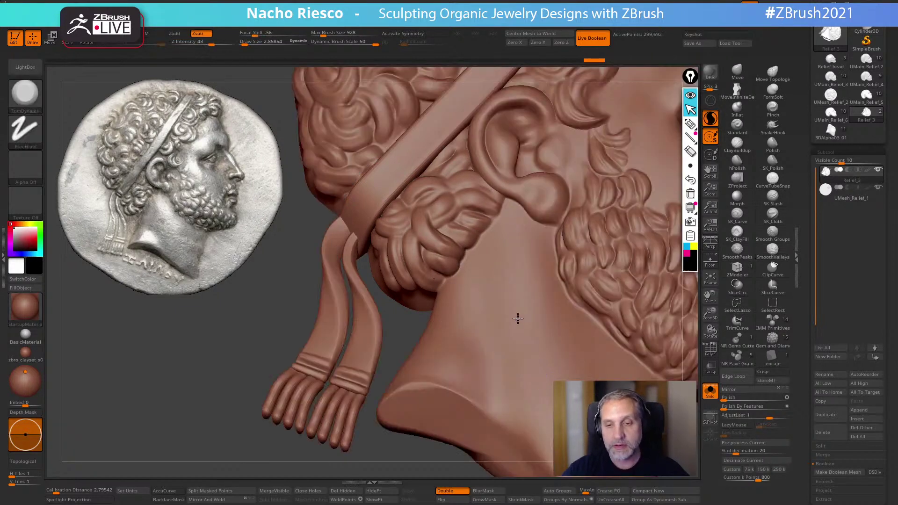
Isolate the eye area with a lasso selection and smooth the valley at the eyeball's front edge with a brush size of about 1.46
right_click_drag(518, 332, 520, 300, "ctrl")
key("space")
mouse_move(543, 365)
right_mouse_down("alt")
mouse_move(492, 373)
mouse_move(497, 364)
mouse_move(464, 385)
mouse_move(463, 408)
right_mouse_up("alt")
mouse_move(594, 225)
right_mouse_down()
mouse_move(552, 229)
mouse_move(551, 255)
mouse_move(472, 285)
right_mouse_up()
mouse_move(475, 255)
left_mouse_down("ctrl+shift")
mouse_move(397, 331)
mouse_move(534, 270)
left_mouse_up("ctrl+shift")
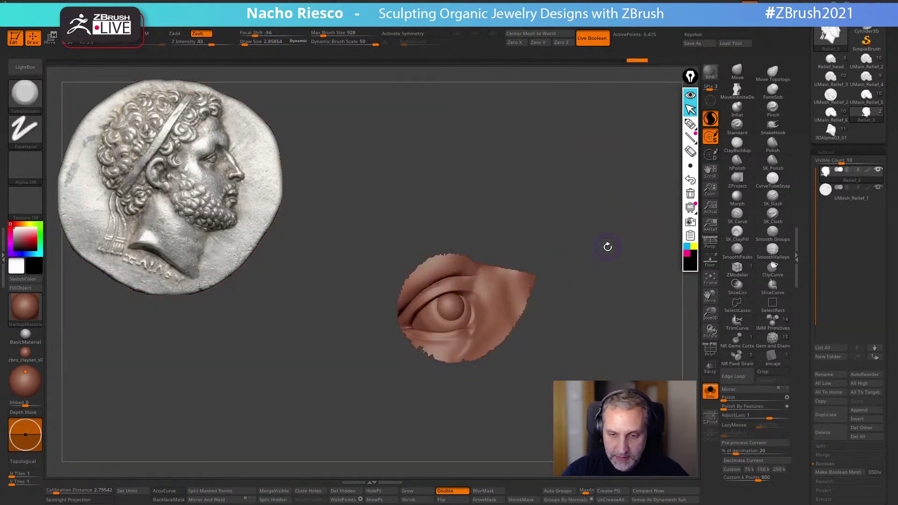
right_click_drag(608, 247, 607, 269, "ctrl")
key("s")
mouse_move(432, 335)
left_mouse_down()
mouse_move(454, 333)
mouse_move(470, 351)
left_mouse_up()
key("shift")
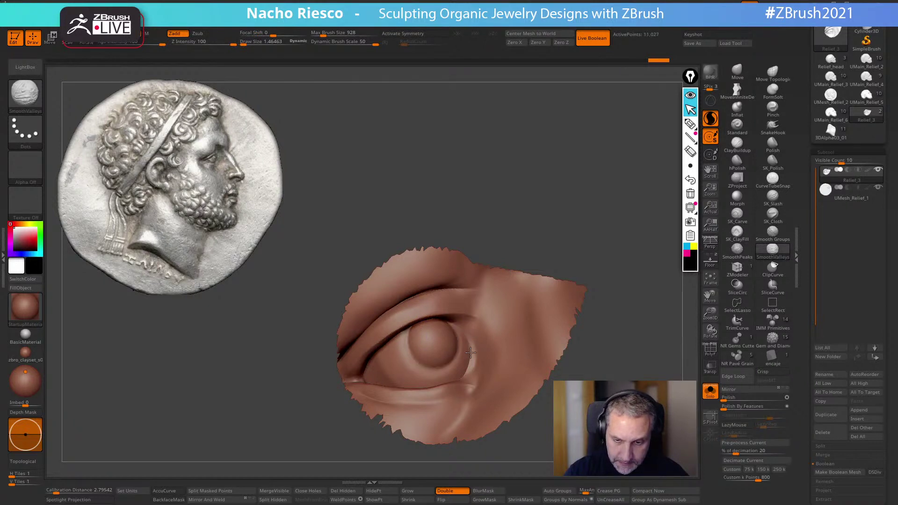
Smooth the grooves where the upper and lower eyelids meet the eyeball
key("ctrl+z")
key("ctrl+z")
key("ctrl+z")
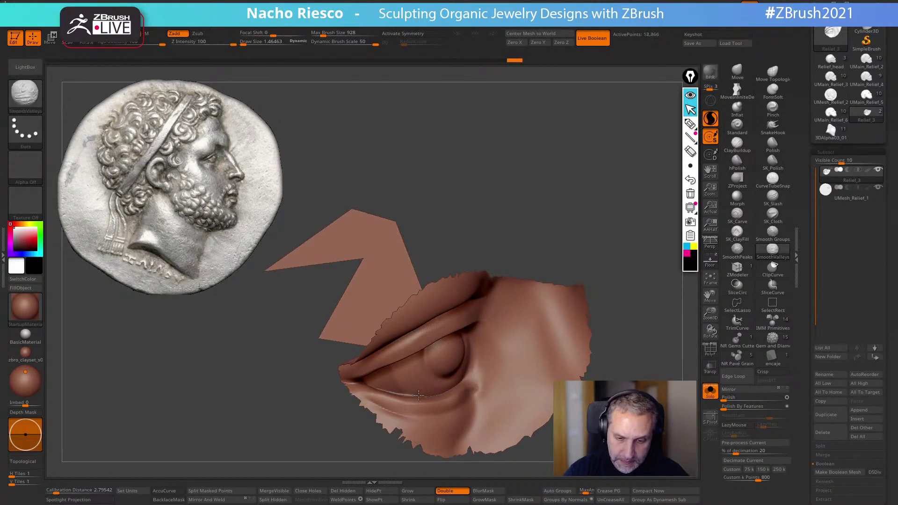
key("ctrl+shift+z")
key("ctrl+shift+z")
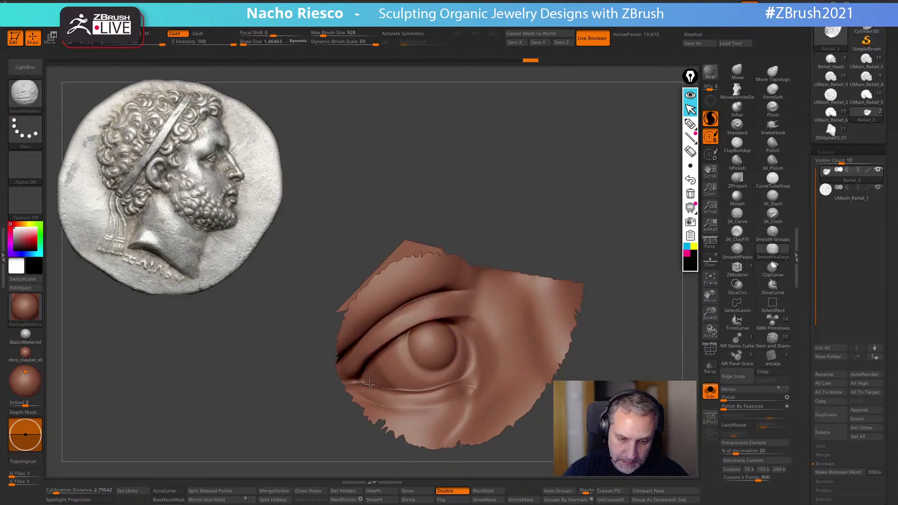
key("ctrl+shift+z")
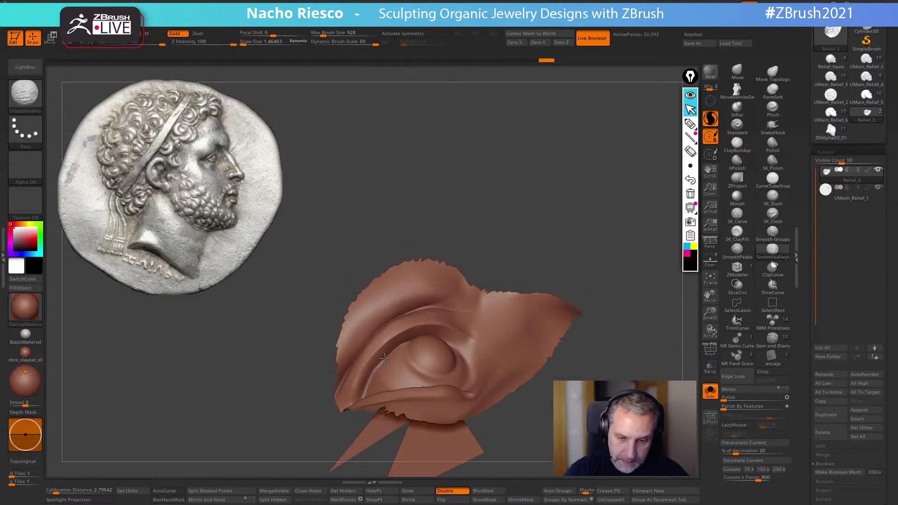
key("ctrl+shift+z")
key("ctrl+shift+z")
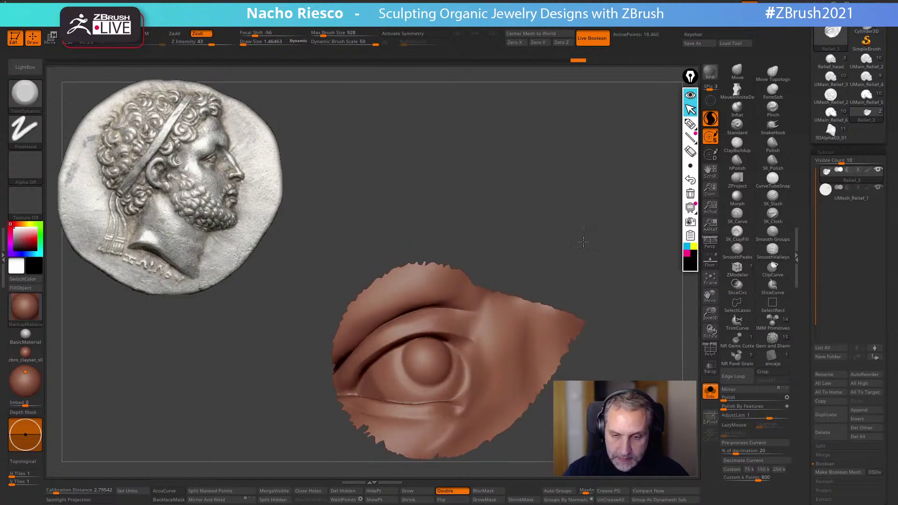
Smooth the crease at the outer corner of the eye and show the whole portrait relief again
key("ctrl+shift+z")
key("ctrl+shift+z")
key("ctrl+shift+z")
key("ctrl+shift+z")
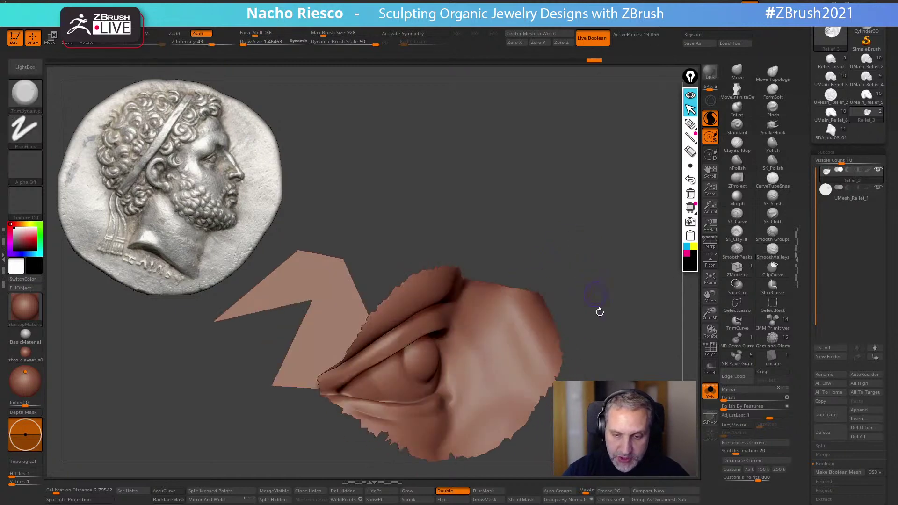
key("ctrl+shift+z")
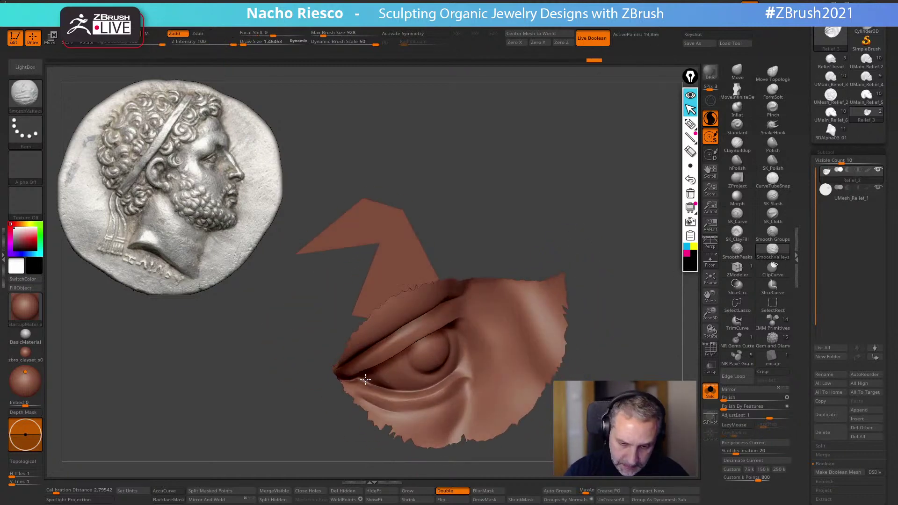
key("ctrl+shift+z")
key("ctrl+shift+z")
key("ctrl+shift+z")
key("ctrl+shift+z")
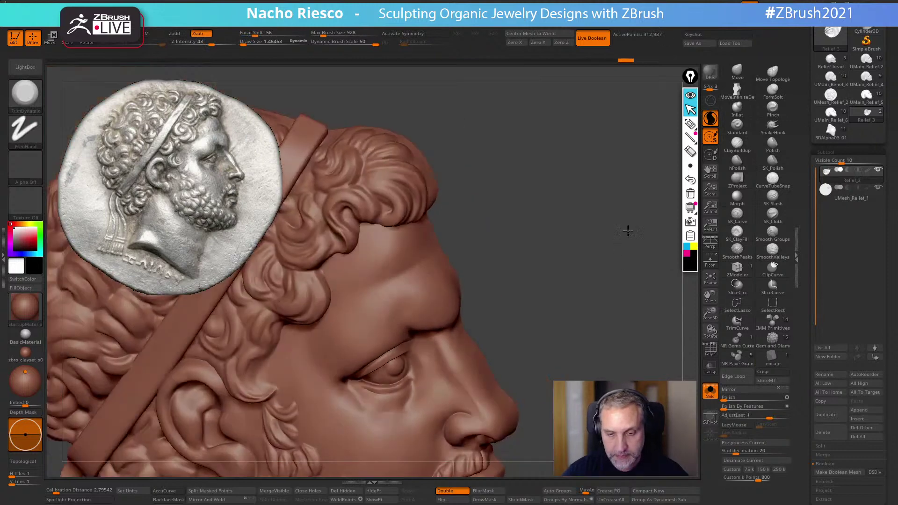
Isolate the mouth and beard area and smooth the groove where the moustache meets the upper lip
mouse_move(628, 231)
left_mouse_down()
mouse_move(577, 243)
mouse_move(619, 242)
mouse_move(588, 273)
mouse_move(587, 262)
mouse_move(616, 253)
mouse_move(607, 266)
mouse_move(510, 259)
mouse_move(551, 264)
mouse_move(592, 331)
left_mouse_up()
key("shift")
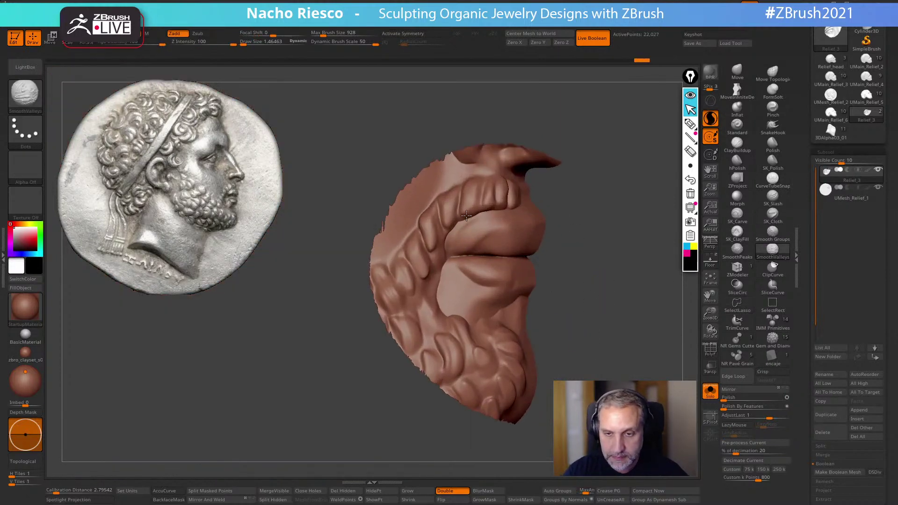
left_click_drag(503, 207, 484, 218, "shift")
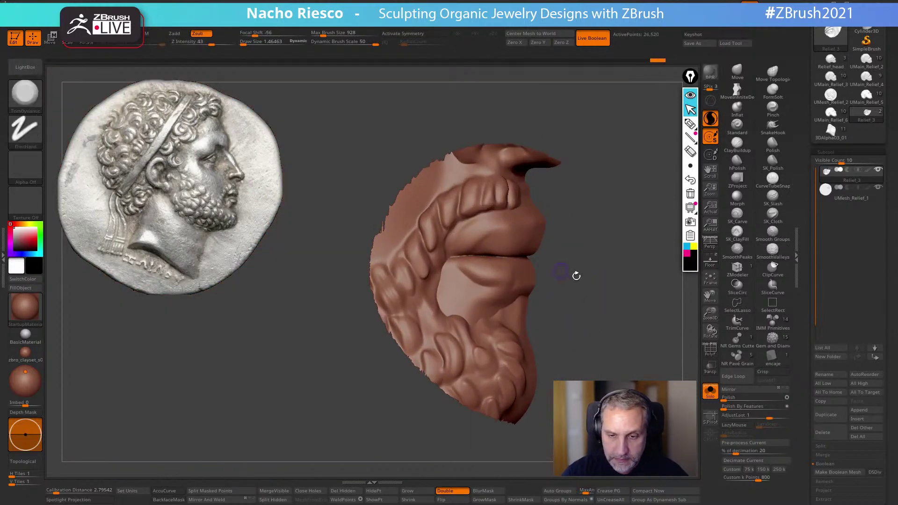
Smooth the seam between the skin beside the mouth and the beard with a brush size of about 2.86, and show the whole portrait again
left_click_drag(563, 268, 574, 260)
key("s")
left_click_drag(465, 306, 439, 281)
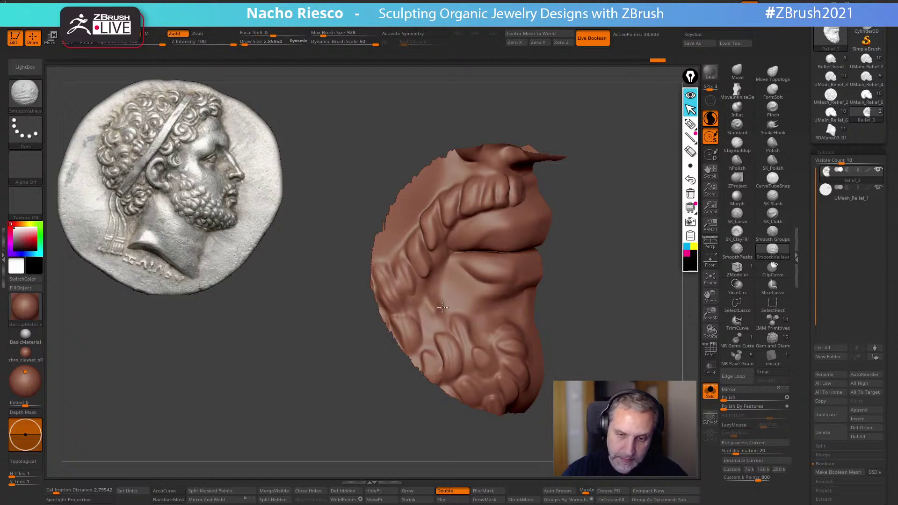
mouse_move(444, 285)
left_mouse_down("shift")
mouse_move(449, 293)
mouse_move(450, 259)
left_mouse_up("shift")
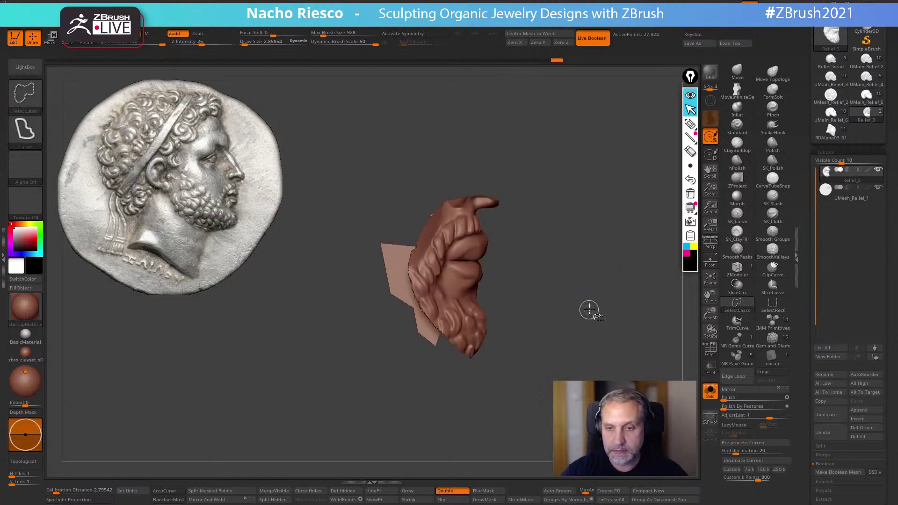
left_click(612, 324, "ctrl+shift")
key("f")
key("f")
left_click_drag(538, 290, 597, 318, "alt")
left_click_drag(596, 318, 505, 318)
left_click_drag(585, 290, 618, 344, "alt")
left_click_drag(568, 318, 580, 369)
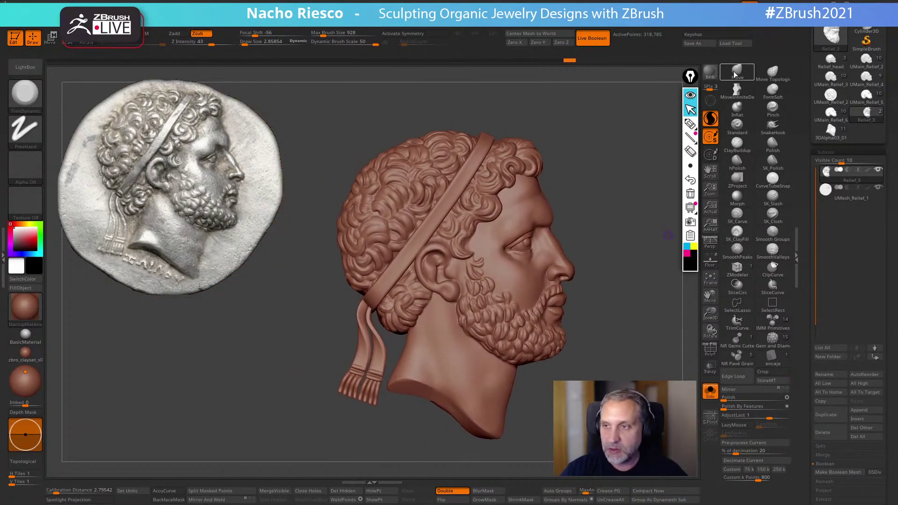
Choose the Move brush with a draw size of about 28.3 and turn off Solo to show the coin base with the portrait
left_click(735, 72)
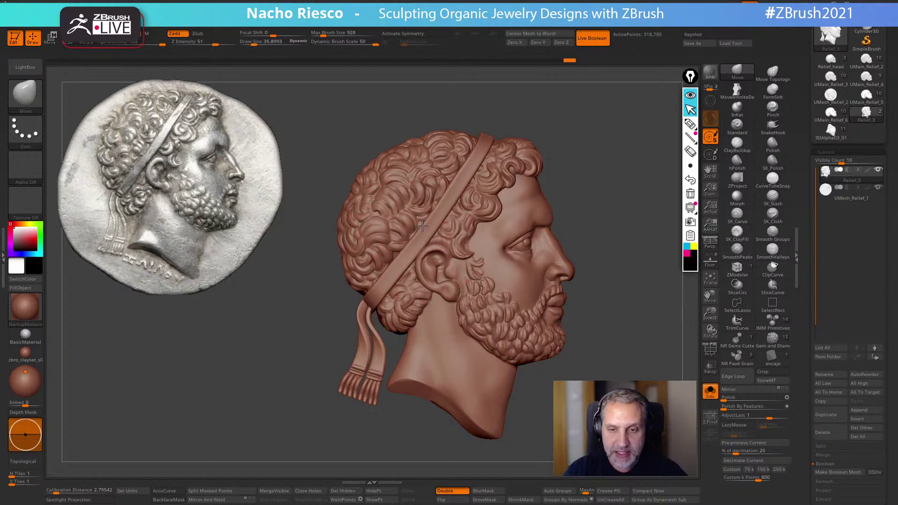
key("bracketleft")
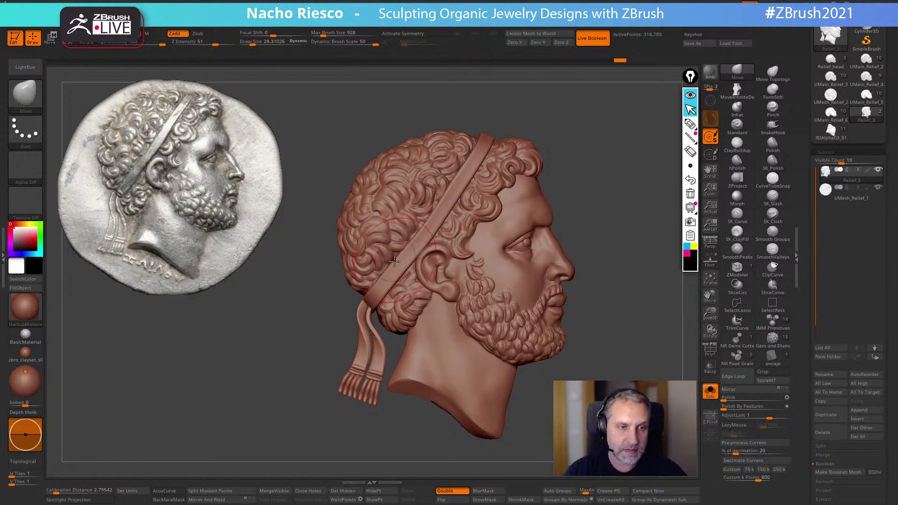
mouse_move(582, 174)
left_mouse_down()
mouse_move(595, 167)
mouse_move(587, 170)
left_mouse_up()
left_click(711, 392)
left_click_drag(655, 308, 591, 253, "alt")
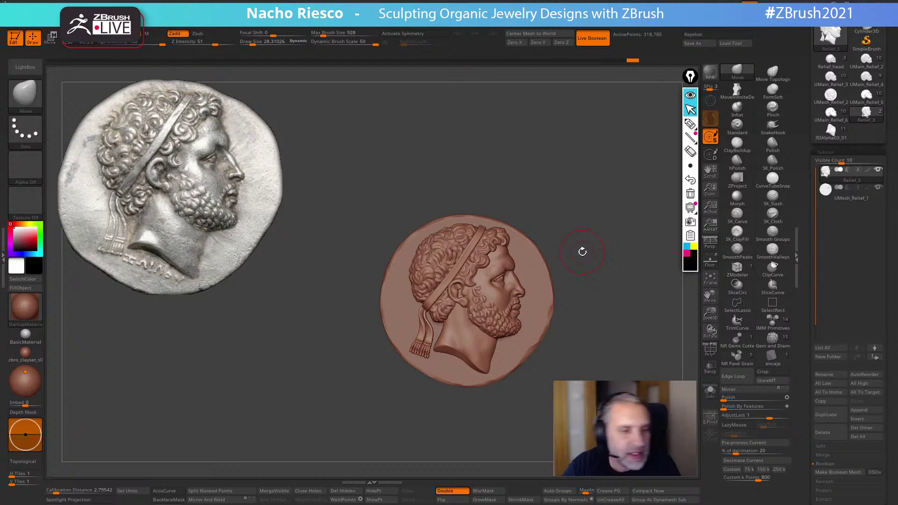
Open the plugin list and examine the Kitco Metal Quotes and Ring Utility options
left_click(4, 259)
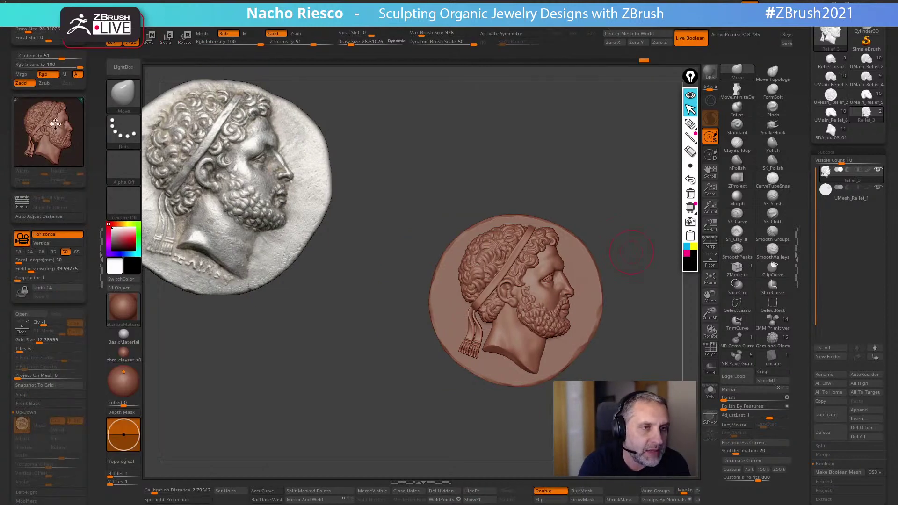
left_click_drag(53, 143, 56, 64)
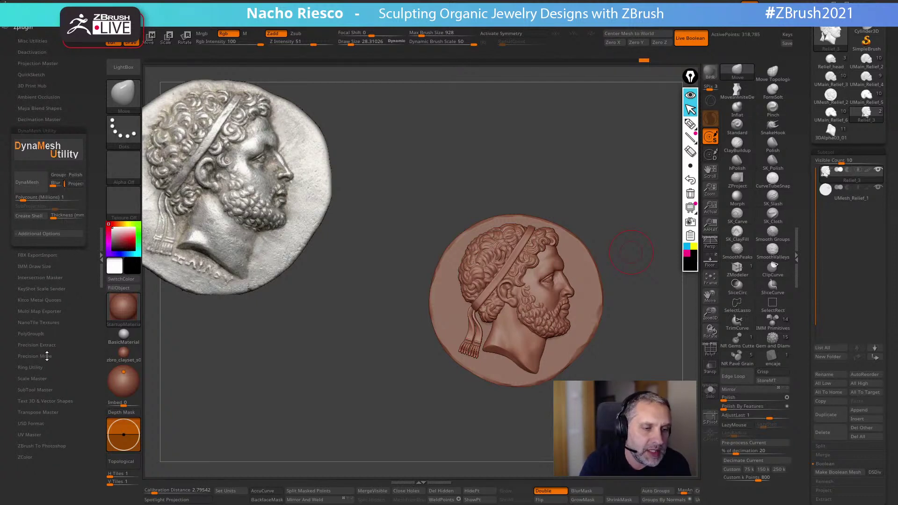
left_click(51, 131)
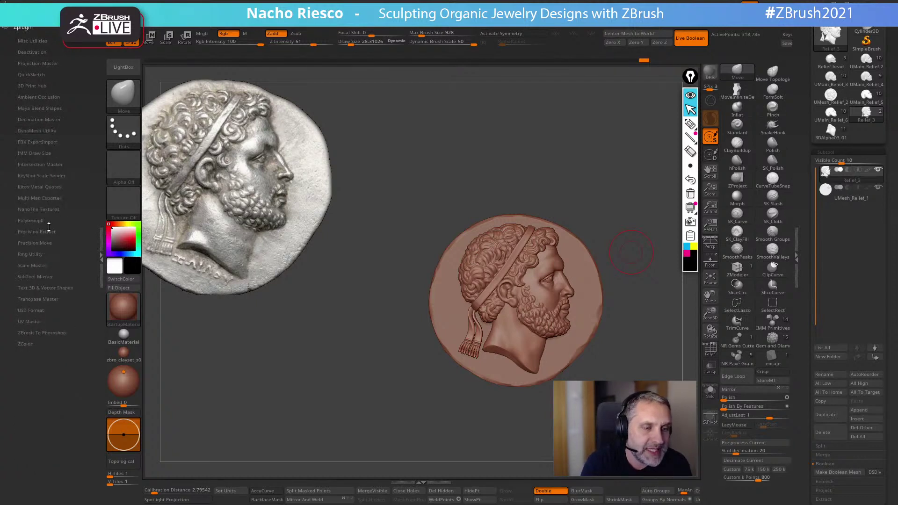
left_click(44, 187)
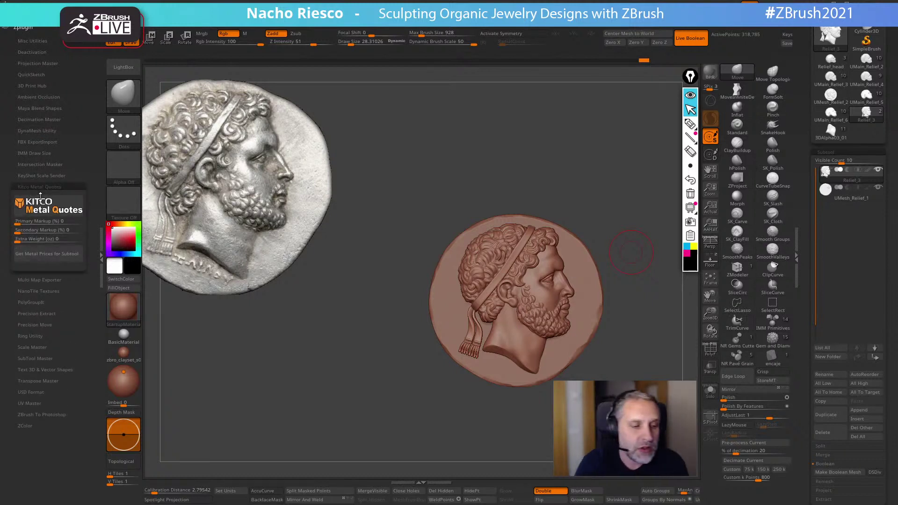
left_click(37, 335)
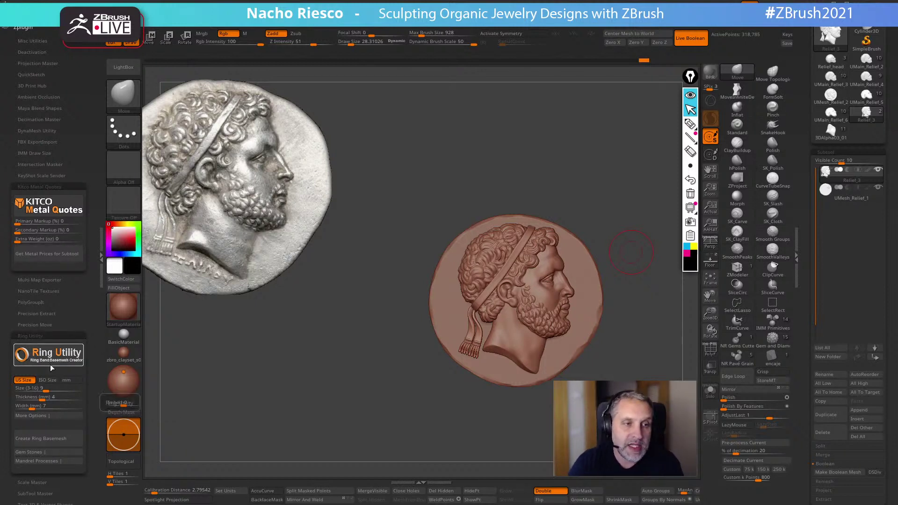
Examine the IMM Draw Size options, collapse the open plugin sections, and examine the Precision Extract thickness settings
left_click(40, 154)
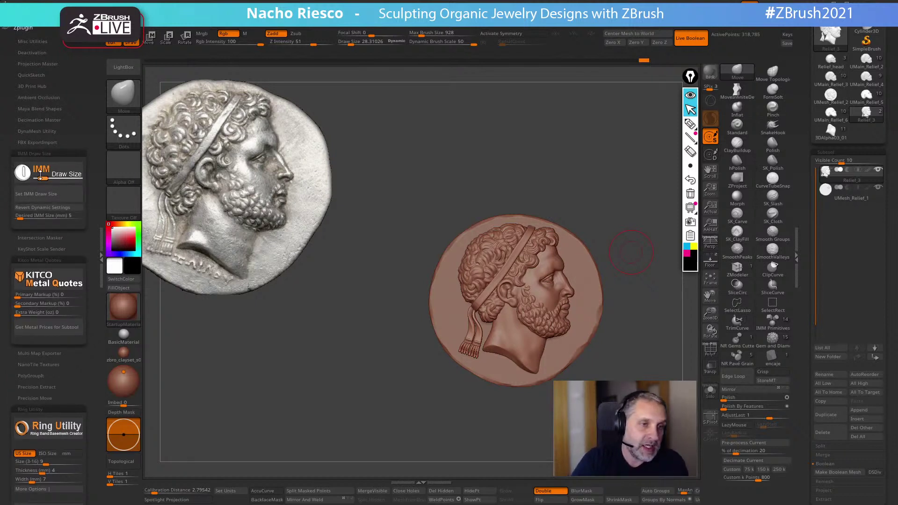
left_click(65, 152)
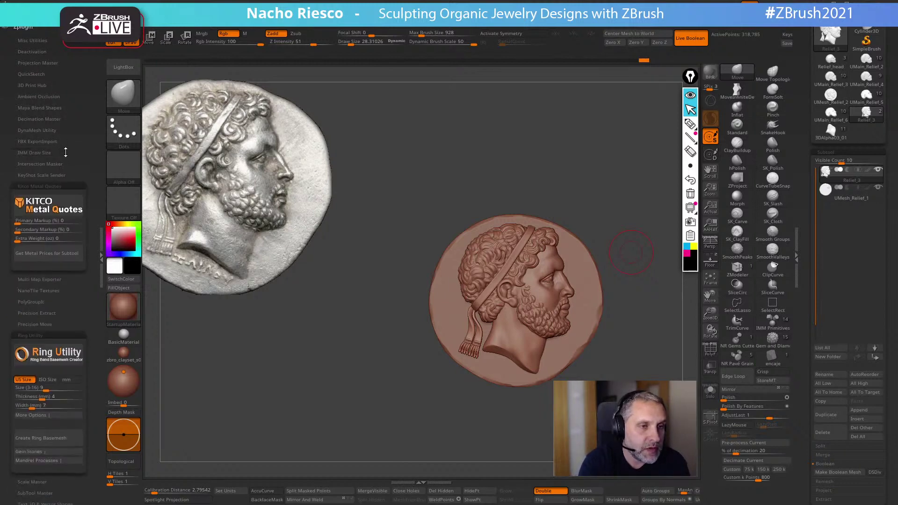
left_click(65, 186)
left_click(54, 251)
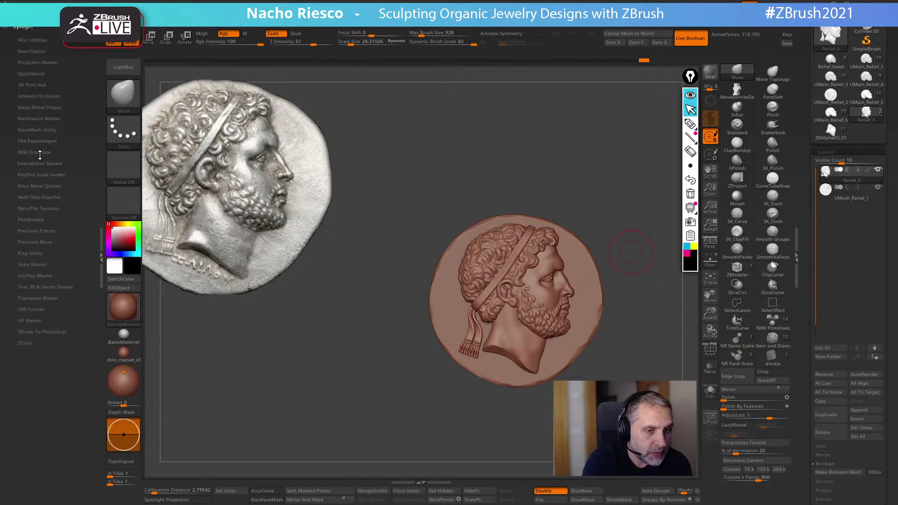
left_click(39, 231)
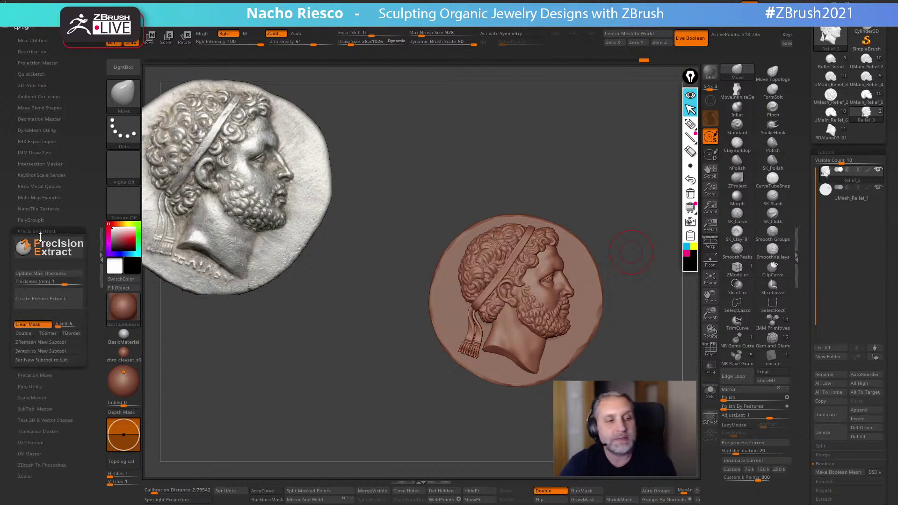
left_click(60, 284)
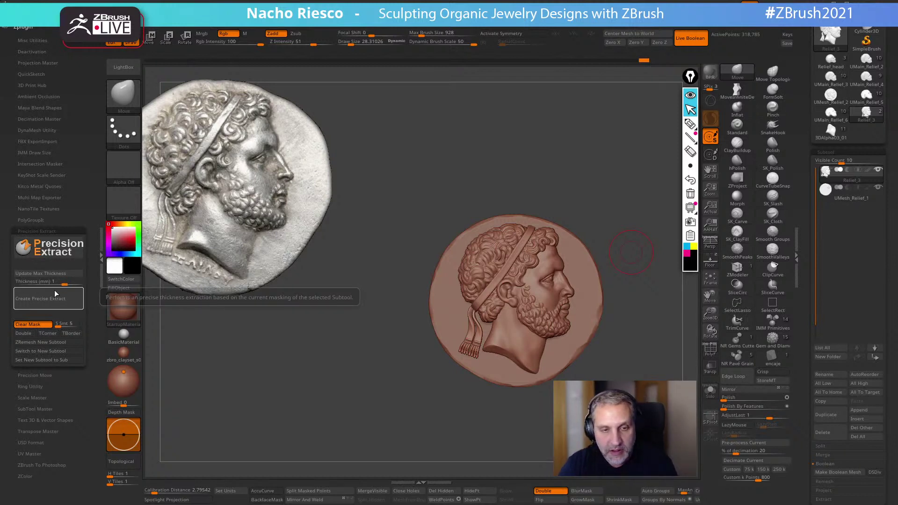
Duplicate the portrait relief and the coin base, and merge one relief and one base into a single subtool with MergeDown
mouse_move(638, 208)
left_mouse_down()
mouse_move(592, 218)
mouse_move(635, 247)
mouse_move(611, 198)
mouse_move(632, 254)
mouse_move(646, 261)
left_mouse_up()
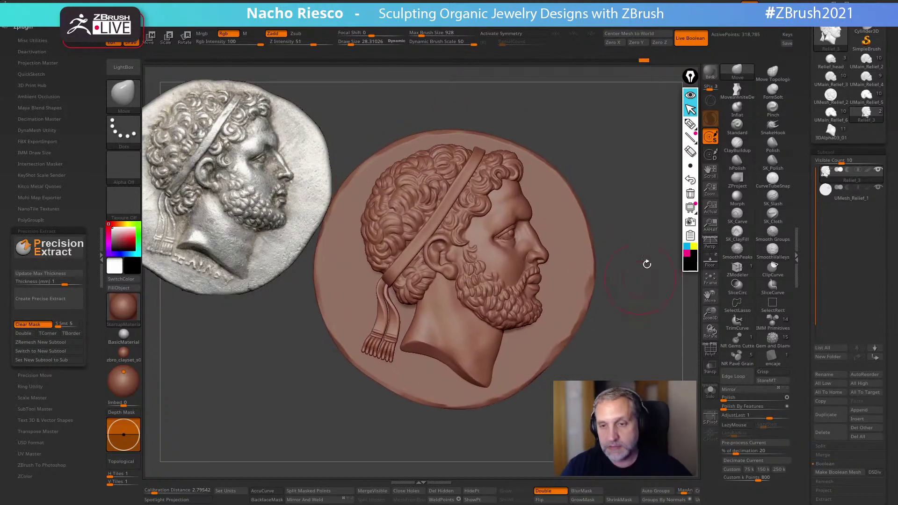
left_click(833, 415)
left_click(850, 212)
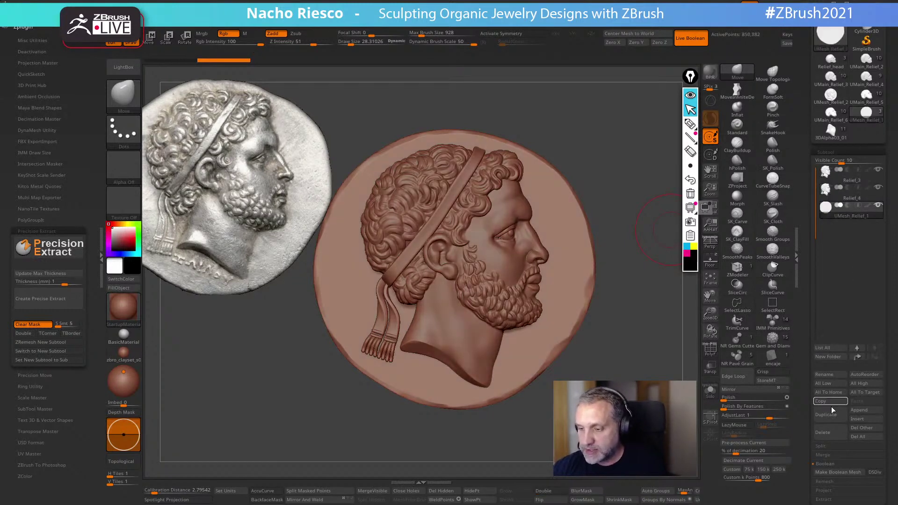
left_click(830, 416)
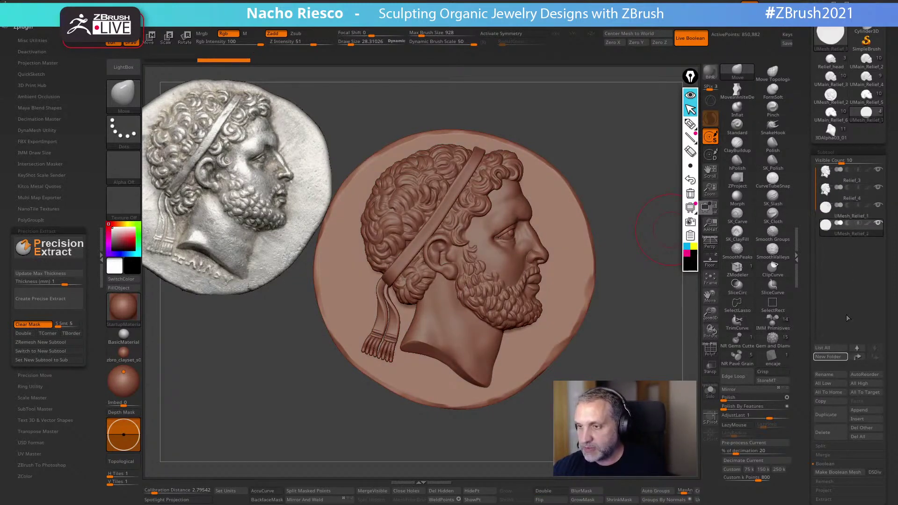
left_click(849, 195)
left_click(830, 453)
left_click(831, 463)
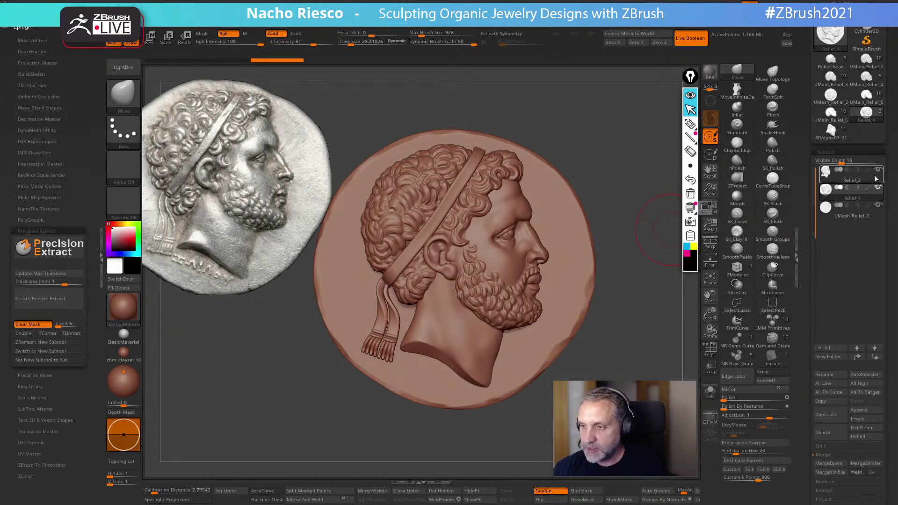
Hide the spare portrait relief and coin base subtools so that only the merged coin stays visible
left_click(874, 179)
left_click(877, 170)
left_click(877, 206)
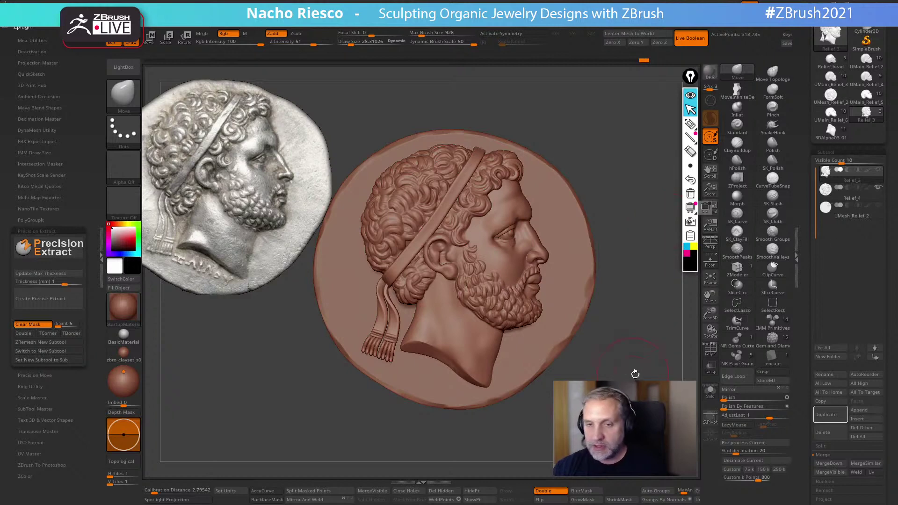
Use the transform gizmo's remesh operation on the portrait relief and on the merged coin, fusing the coin's relief and base into one surface
mouse_move(636, 378)
left_mouse_down()
mouse_move(562, 386)
mouse_move(631, 380)
mouse_move(636, 393)
left_mouse_up()
right_click_drag(634, 403, 613, 390, "ctrl")
key("w")
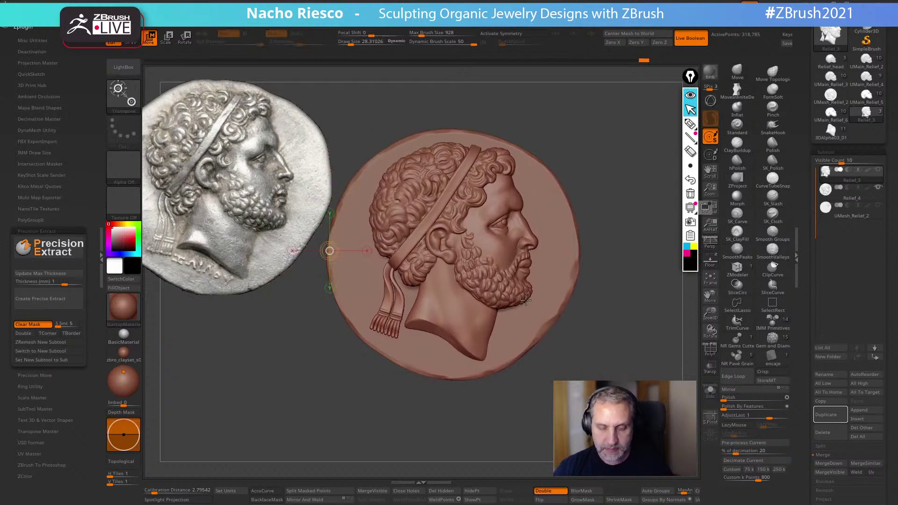
key("y")
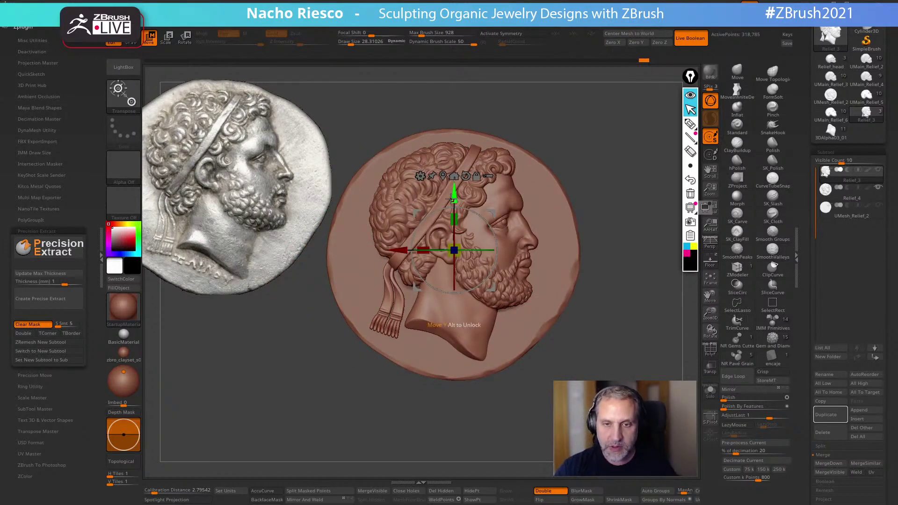
left_click(420, 176)
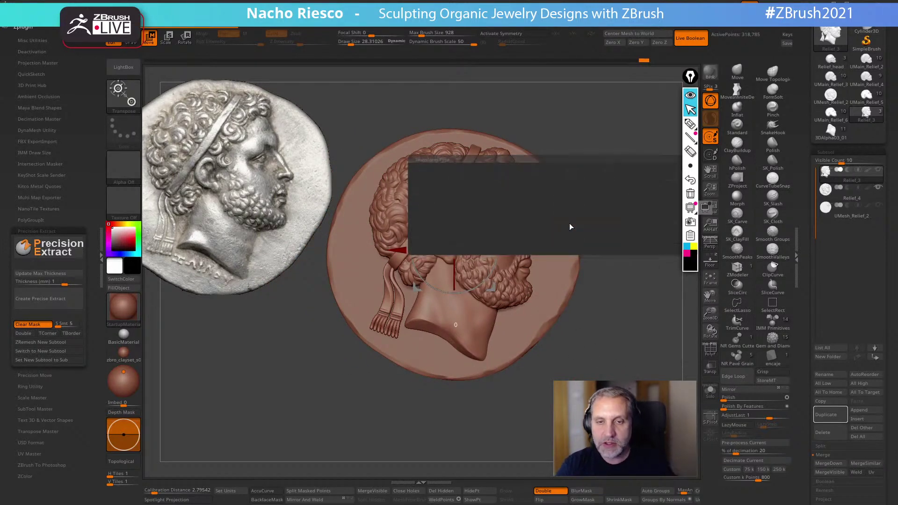
left_click(569, 223)
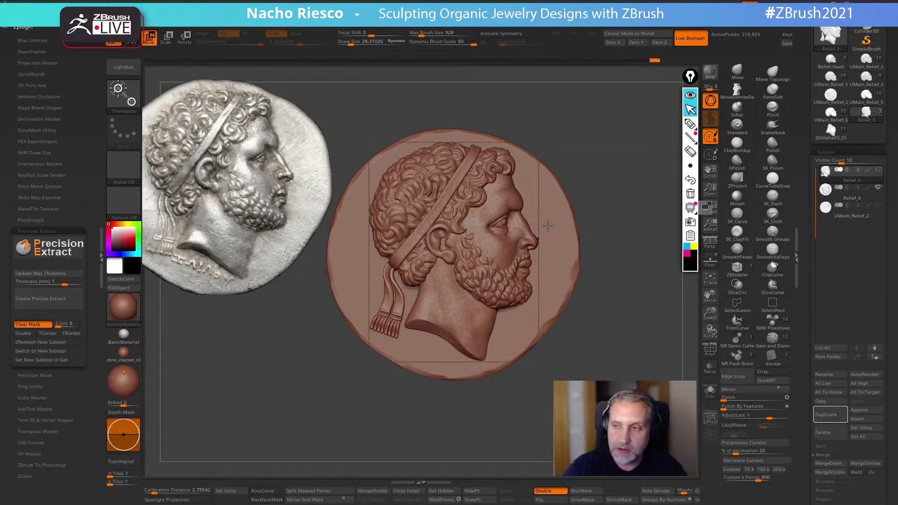
left_click(864, 199)
left_click(427, 197)
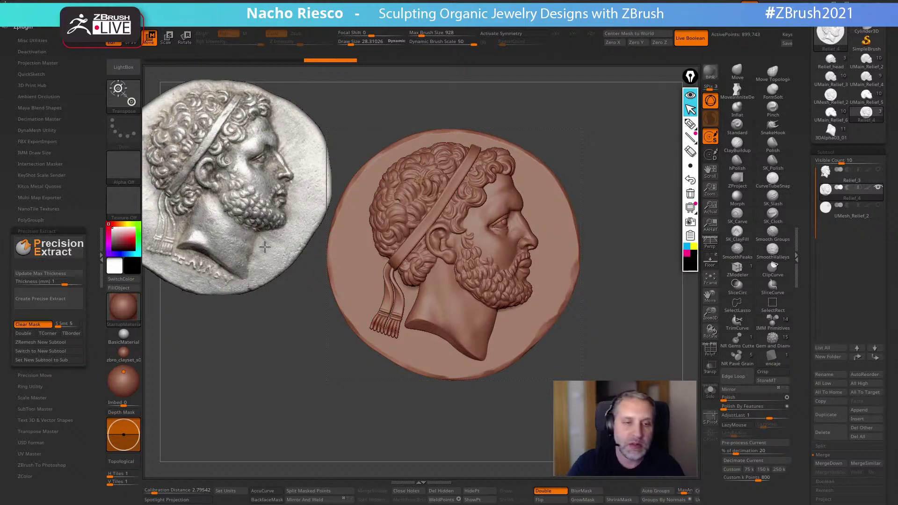
Collapse the plugin tray and use Spotlight to shift the coin reference image slightly closer to the sculpted coin
left_click(98, 260)
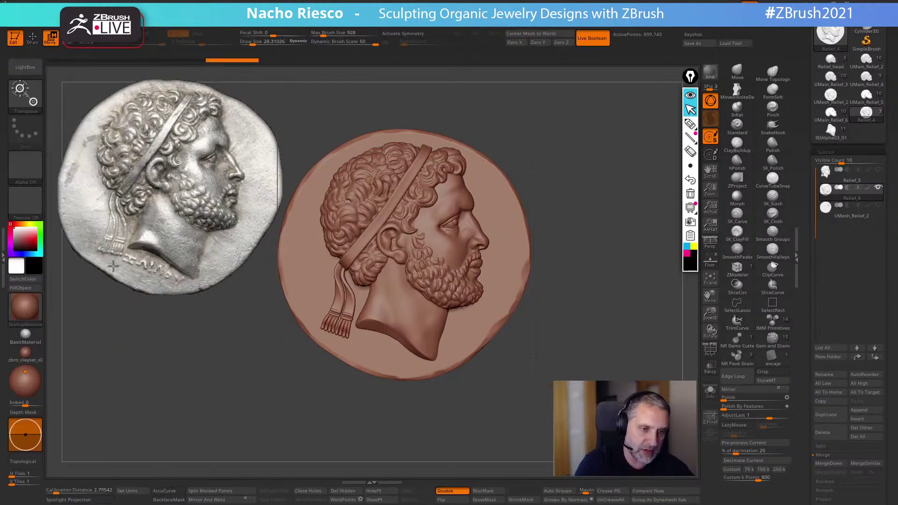
key("shift+z")
left_click(196, 201)
left_click_drag(196, 201, 216, 212)
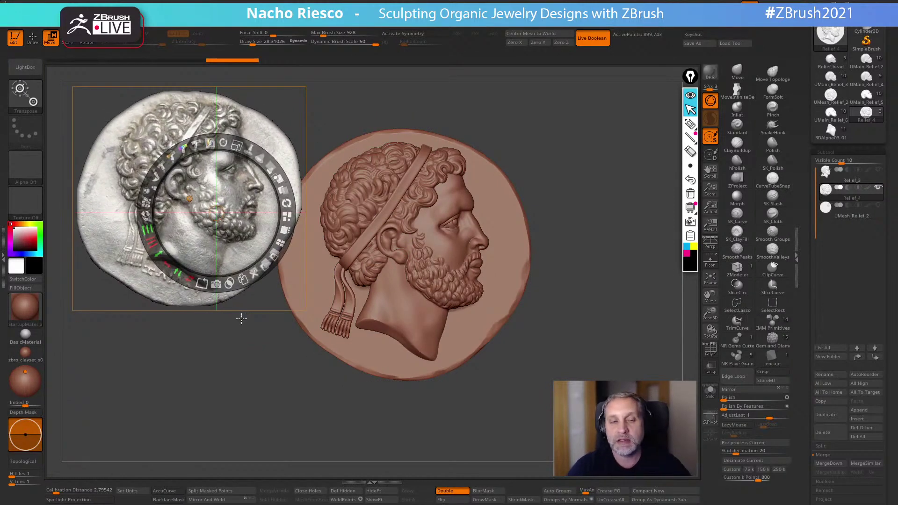
key("z")
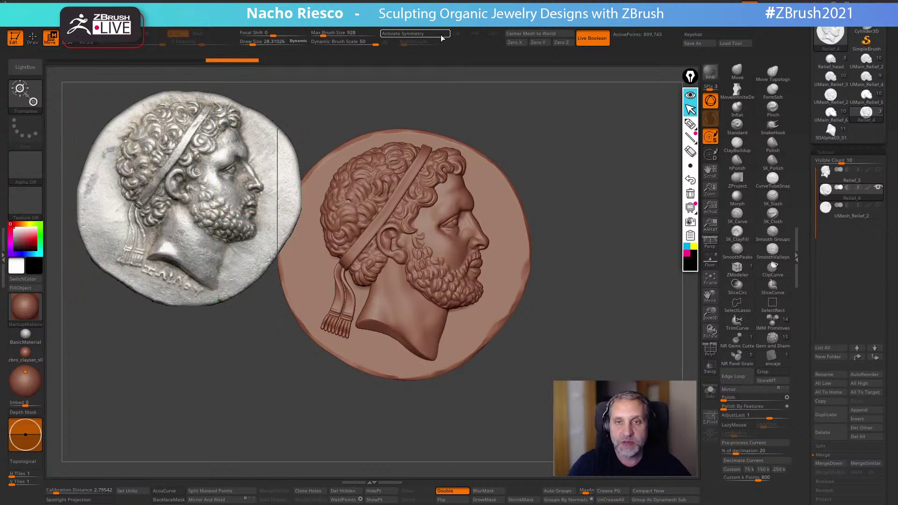
Add the gallery panorama Texture 01 to Spotlight and place it just below the coin reference image
left_click(443, 13)
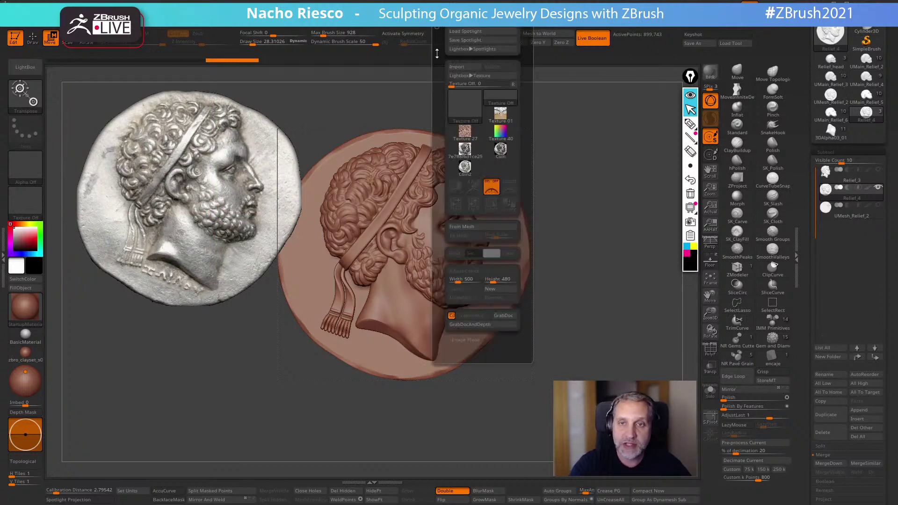
mouse_move(487, 154)
mouse_move(502, 120)
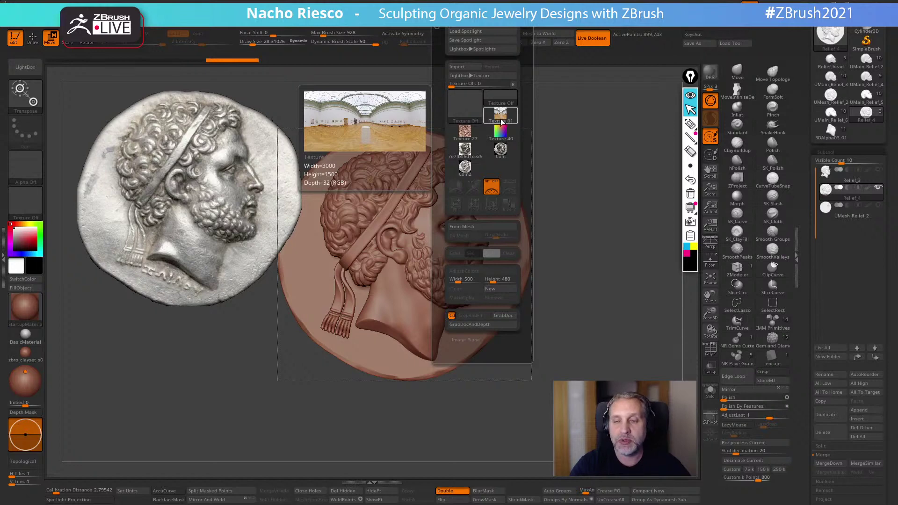
left_click(502, 116)
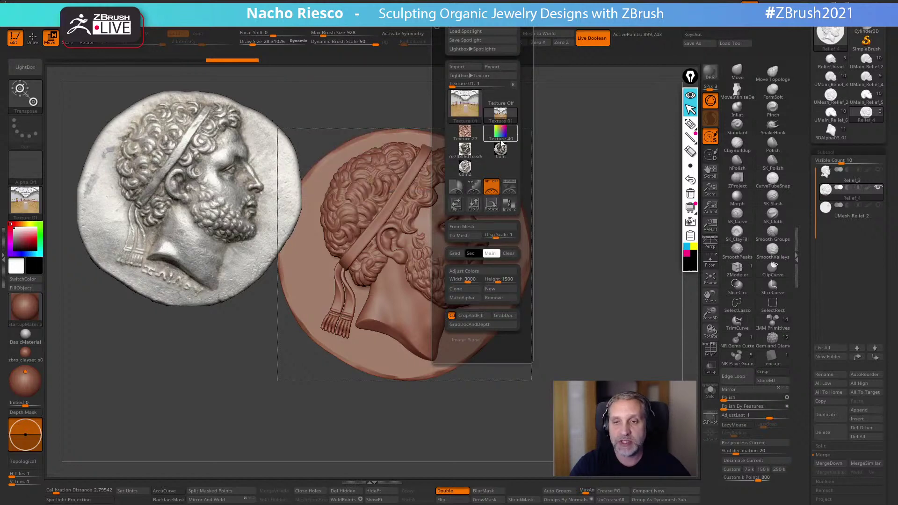
left_click(510, 187)
left_click_drag(393, 204, 286, 209)
mouse_move(383, 261)
left_mouse_down()
mouse_move(192, 406)
mouse_move(201, 378)
left_mouse_up()
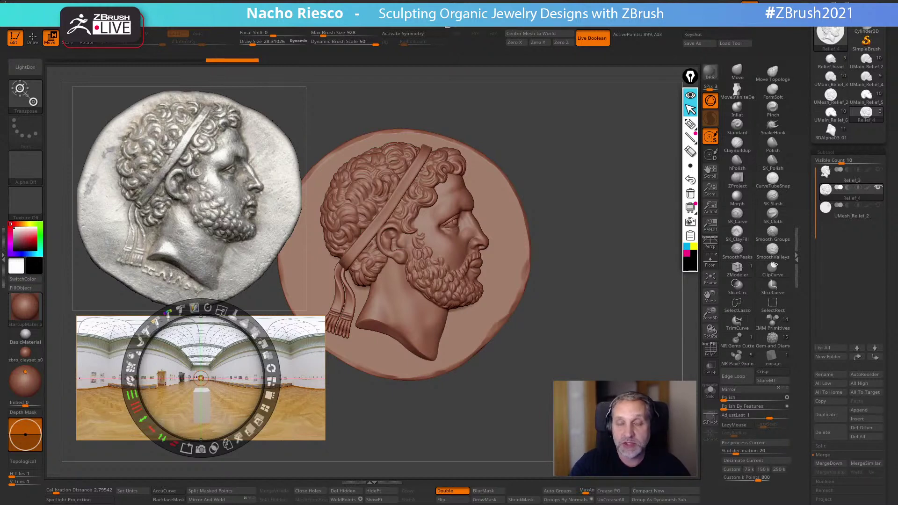
Add gallery textures Texture 27 and Texture 40 to Spotlight and tile all its images into a column
left_click(446, 27)
left_click(465, 133)
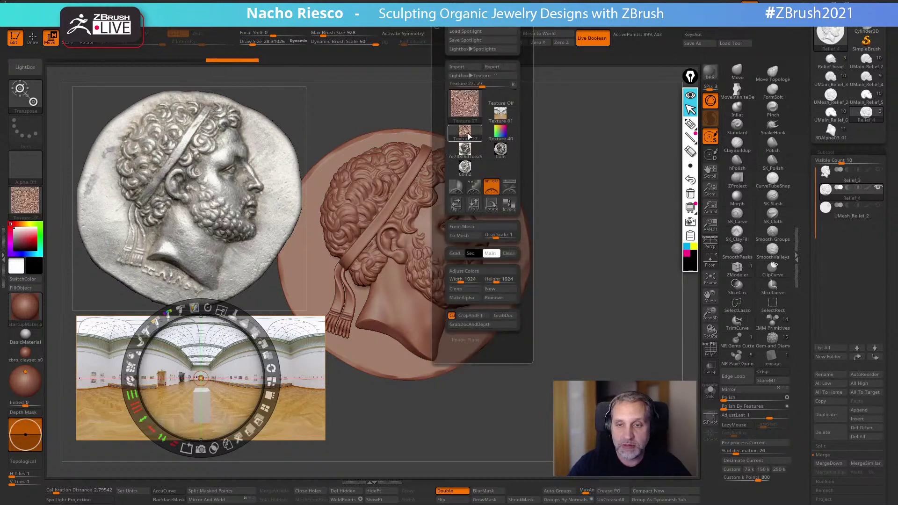
left_click(510, 189)
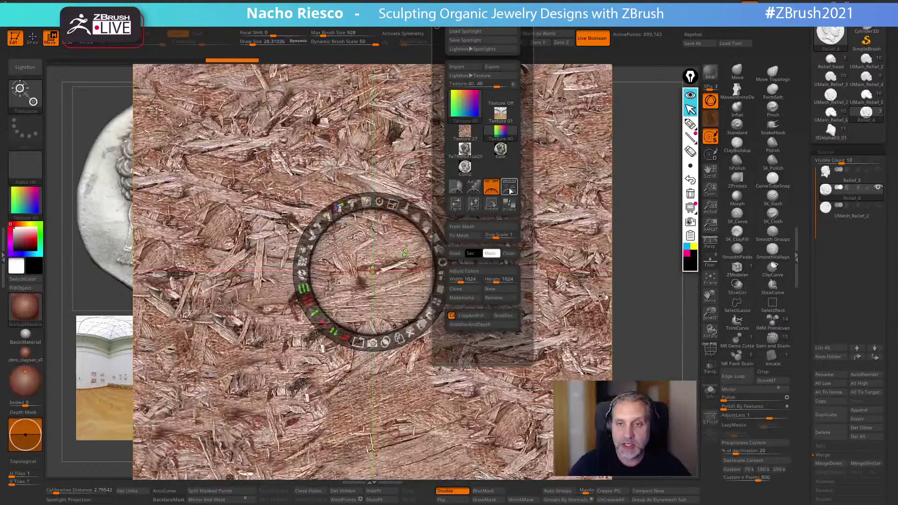
left_click(510, 188)
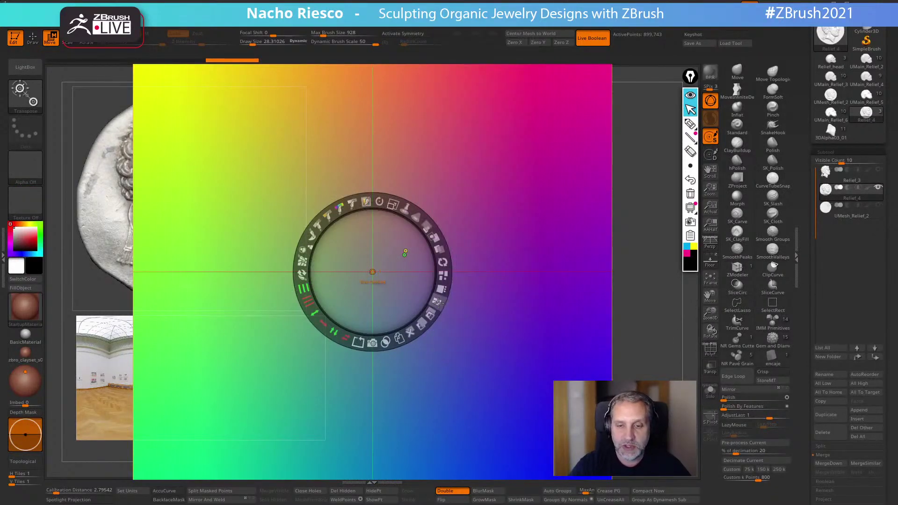
left_click(439, 303)
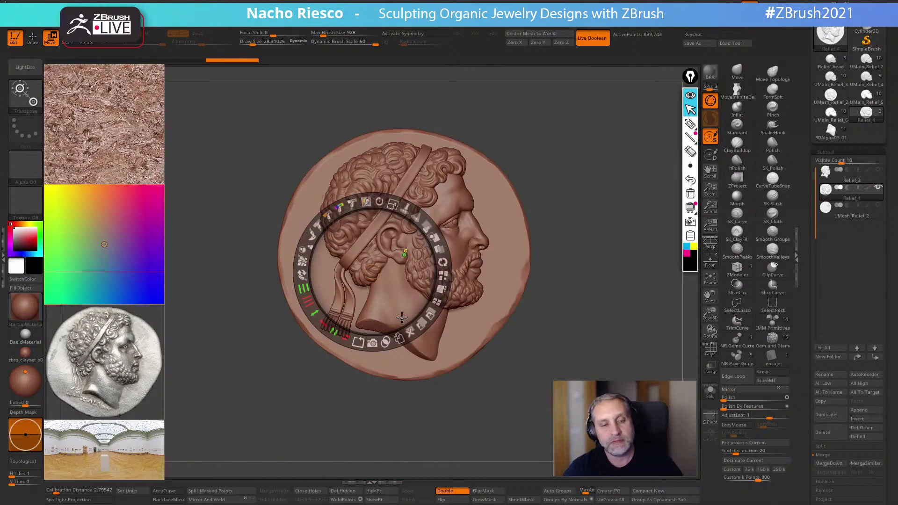
Move the coin reference image out of the Spotlight column, try deleting it, and undo the deletion
left_click(113, 358)
left_click_drag(112, 360, 263, 174)
left_click_drag(294, 100, 285, 139)
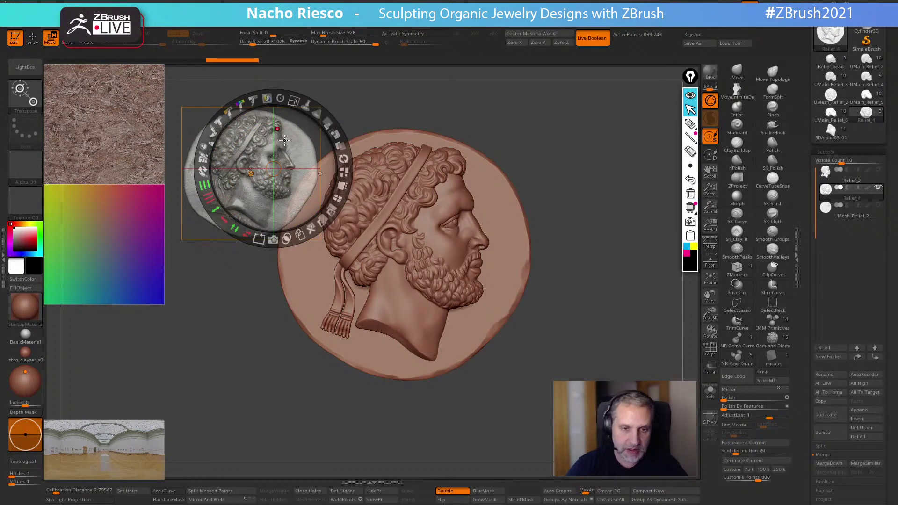
left_click(311, 229)
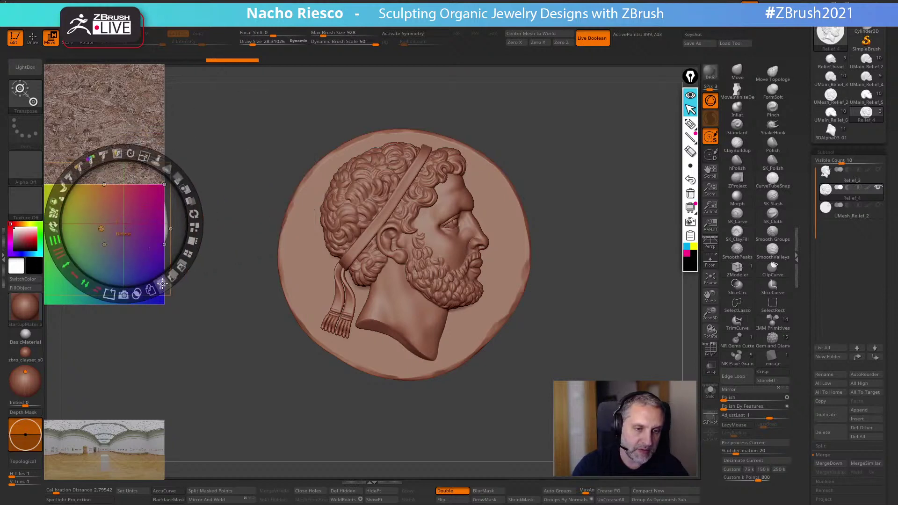
key("ctrl+z")
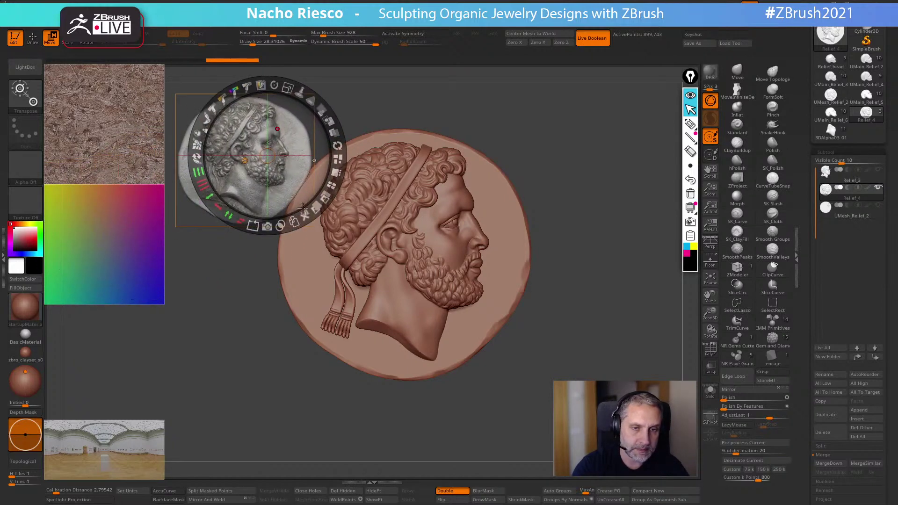
Delete every image from Spotlight, including the colour gradient, wood texture, gallery panorama and coin reference
left_click(127, 258)
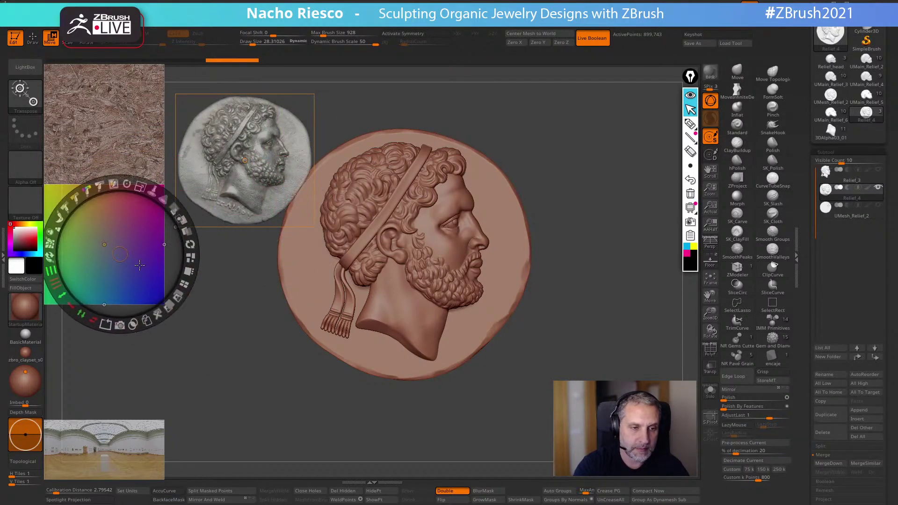
left_click(155, 307)
left_click_drag(141, 269, 217, 322)
left_click_drag(161, 198, 218, 292)
left_click(242, 219)
left_click(256, 353)
left_click(236, 411)
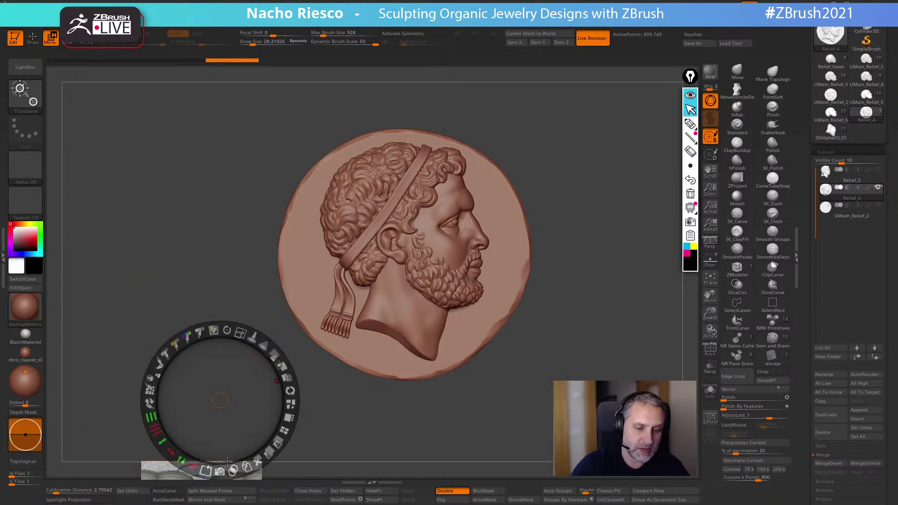
left_click(259, 458)
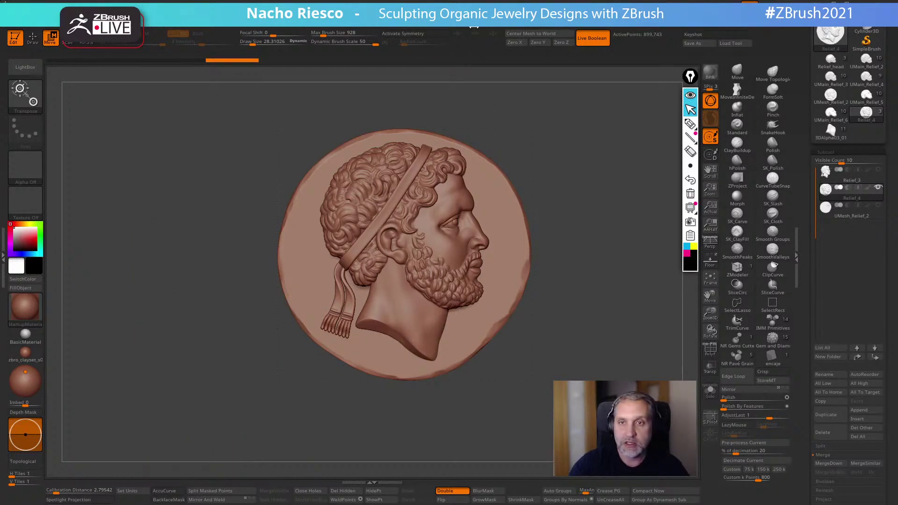
Add the Coin2 image to Spotlight, place it reduced beside the sculpted coin's upper side, and leave Spotlight editing
left_click(479, 26)
left_click(465, 167)
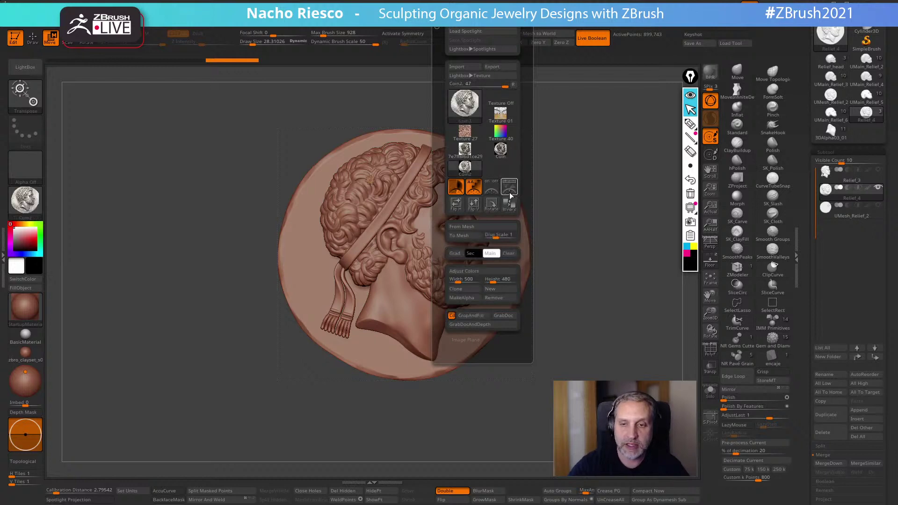
left_click(509, 187)
left_click_drag(352, 225, 209, 112)
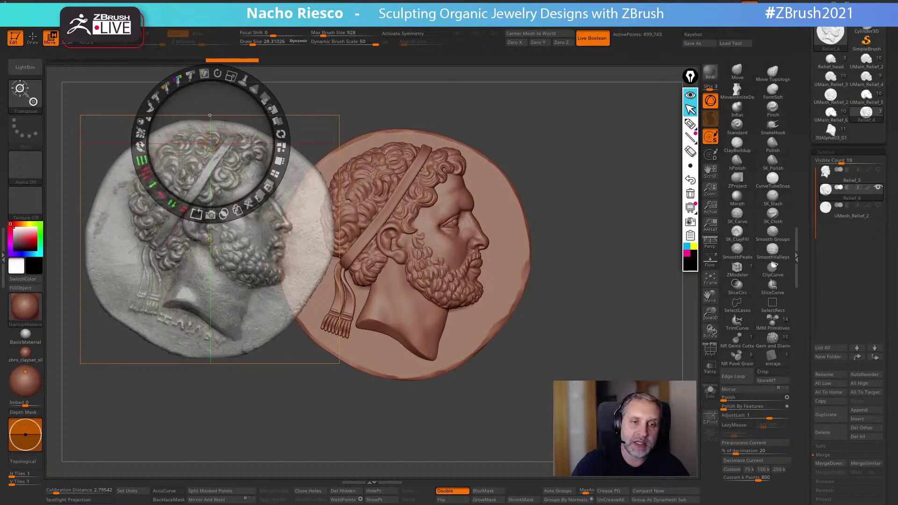
left_click_drag(211, 143, 186, 110)
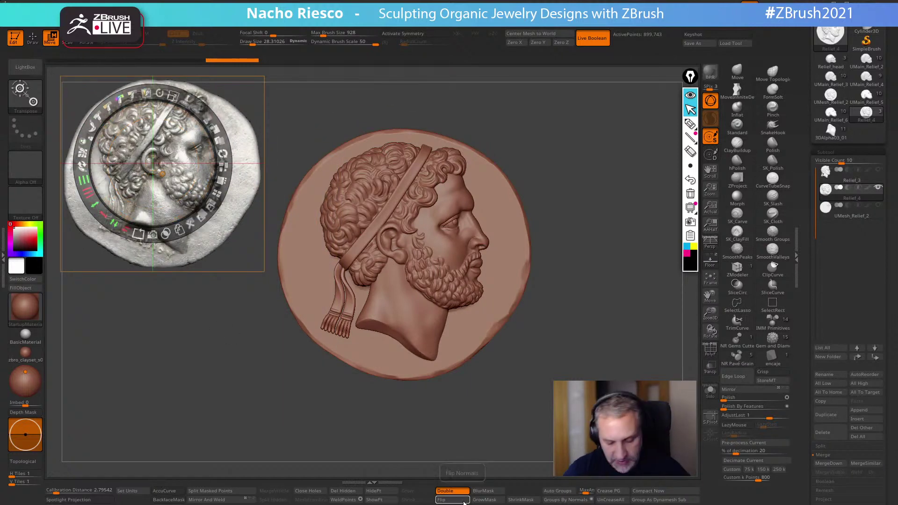
key("z")
Frame the merged coin and decimate it with the 250 k preset
left_click(773, 250)
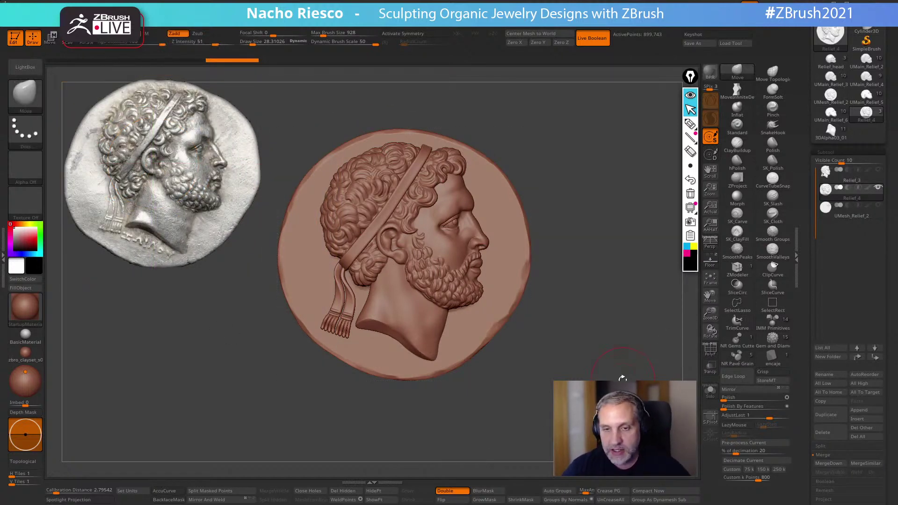
key("f")
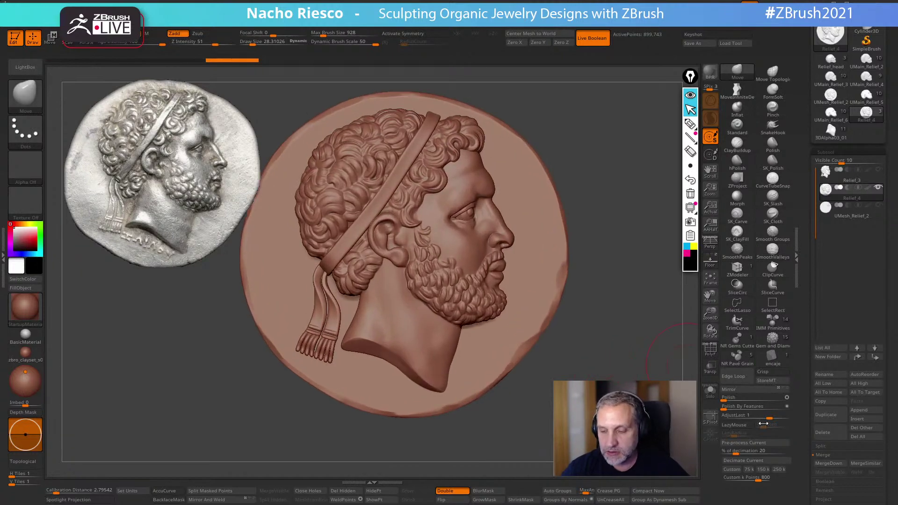
left_click(779, 469)
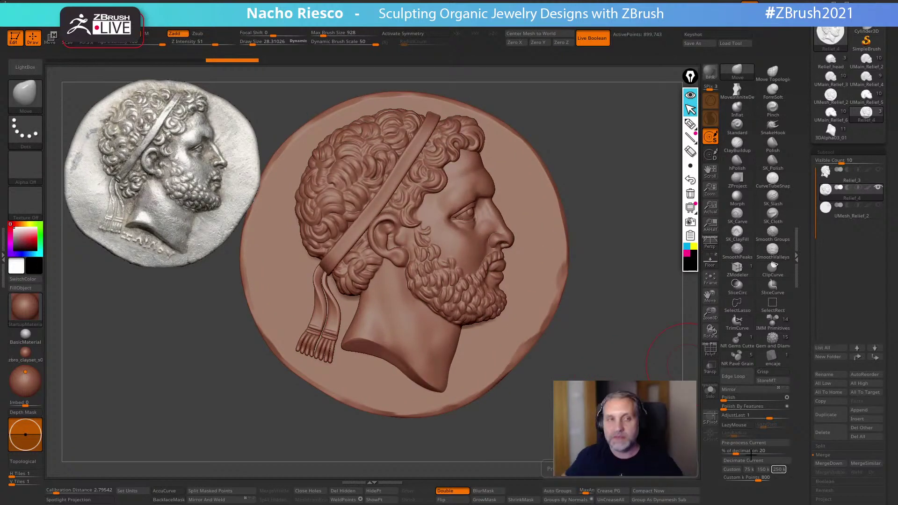
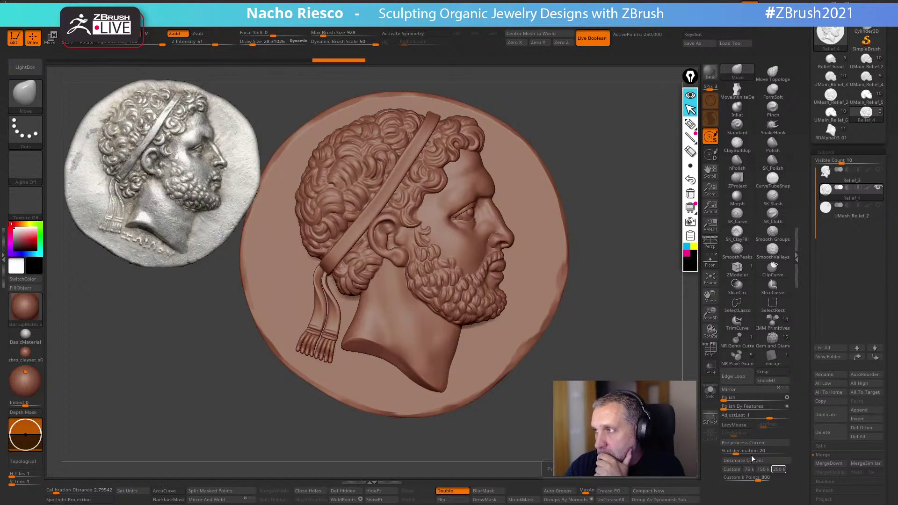
Try smoothing the seam between the neck's front edge and the coin base using SmoothValleys and a smaller brush size
mouse_move(607, 314)
left_mouse_down()
mouse_move(595, 321)
mouse_move(614, 295)
mouse_move(619, 313)
mouse_move(598, 326)
mouse_move(624, 337)
mouse_move(611, 412)
mouse_move(622, 407)
left_mouse_up()
key("s")
left_click_drag(523, 264, 515, 263)
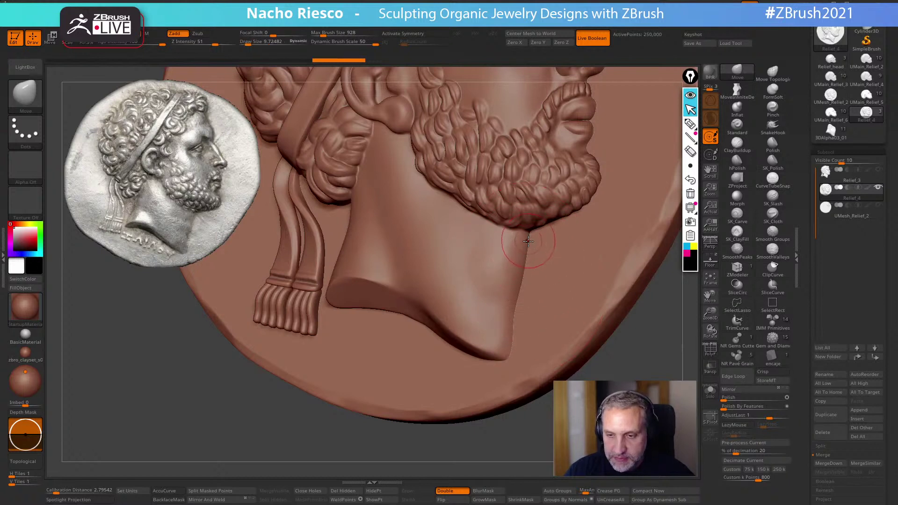
left_click(772, 249)
key("s")
mouse_move(515, 260)
left_mouse_down()
mouse_move(526, 253)
mouse_move(512, 334)
left_mouse_up()
key("b")
key("m")
key("v")
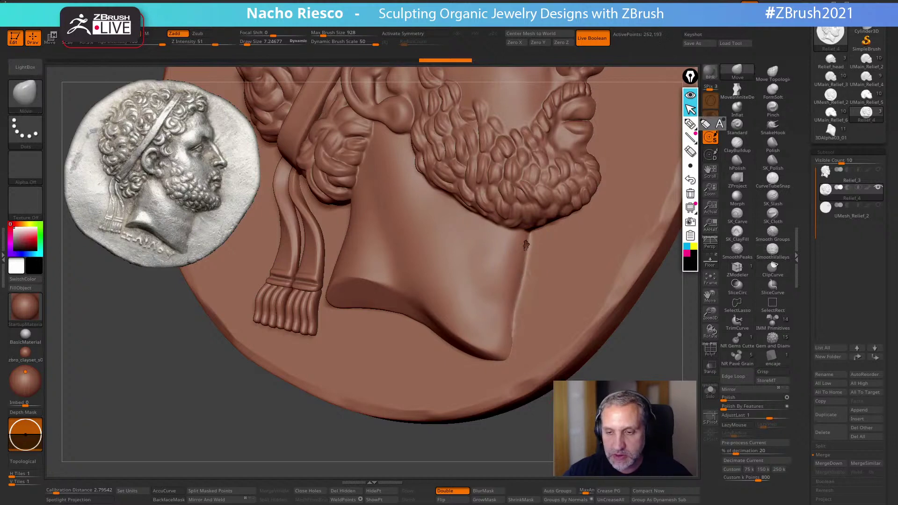
Undo the trial smoothing and smooth the neck's front seam from the beard down towards the tip with a finer brush
right_click_drag(509, 299, 533, 281)
right_click_drag(534, 243, 532, 275, "ctrl")
left_click_drag(541, 237, 537, 233)
key("ctrl+z")
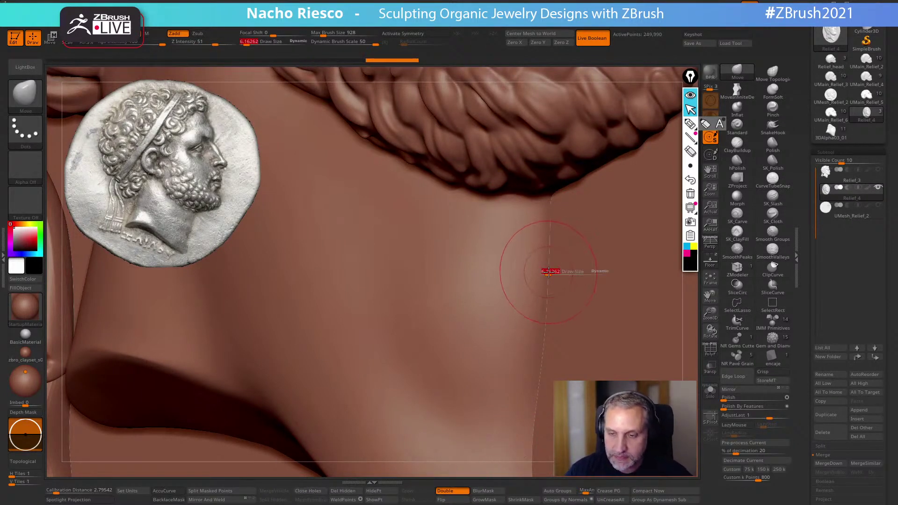
mouse_move(545, 244)
left_mouse_down("shift")
mouse_move(548, 208)
mouse_move(531, 443)
left_mouse_up("shift")
key("s")
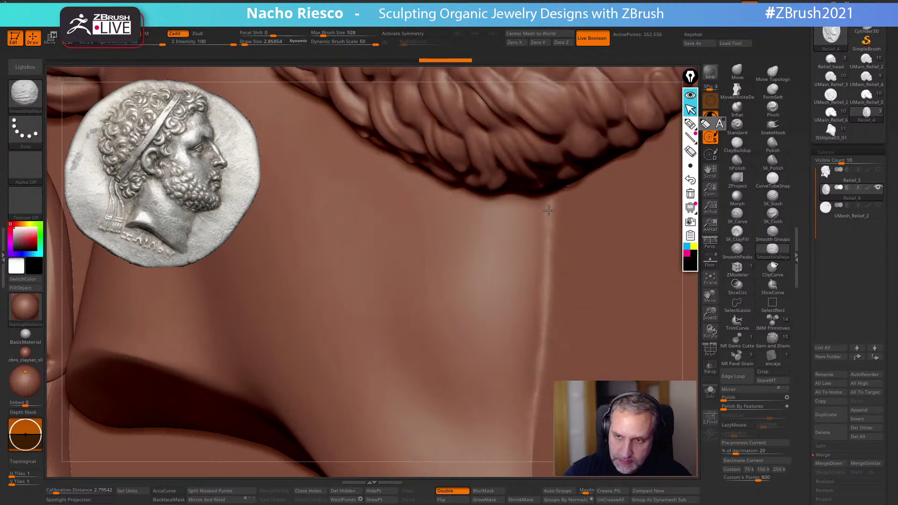
right_click_drag(531, 441, 512, 282, "alt")
mouse_move(512, 282)
left_mouse_down("shift")
mouse_move(511, 408)
mouse_move(512, 362)
left_mouse_up("shift")
Smooth the seam where the neck's lower cut edge meets the coin base, adjusting the brush size
right_click_drag(496, 427, 474, 348)
left_click_drag(378, 361, 406, 375, "shift")
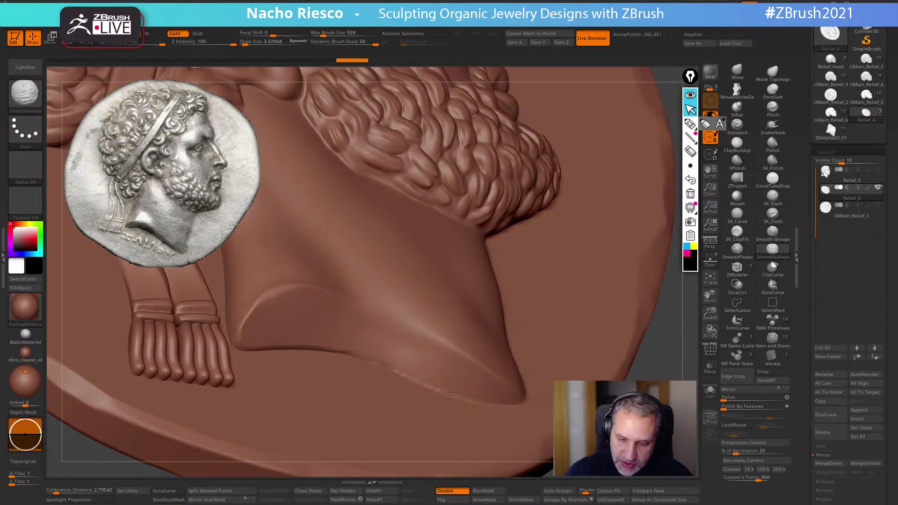
mouse_move(522, 400)
right_mouse_down()
mouse_move(475, 418)
mouse_move(532, 377)
right_mouse_up()
key("s")
left_click_drag(411, 321, 414, 321)
left_click_drag(479, 369, 492, 375, "shift")
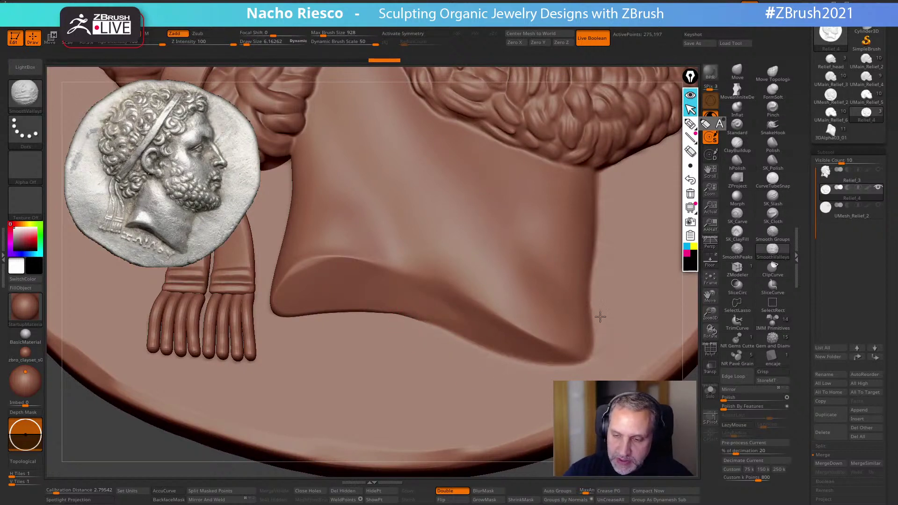
Smooth the seam on the neck's lower front and under its rear corner, and undo the last stroke
left_click_drag(596, 263, 591, 297, "shift")
key("s")
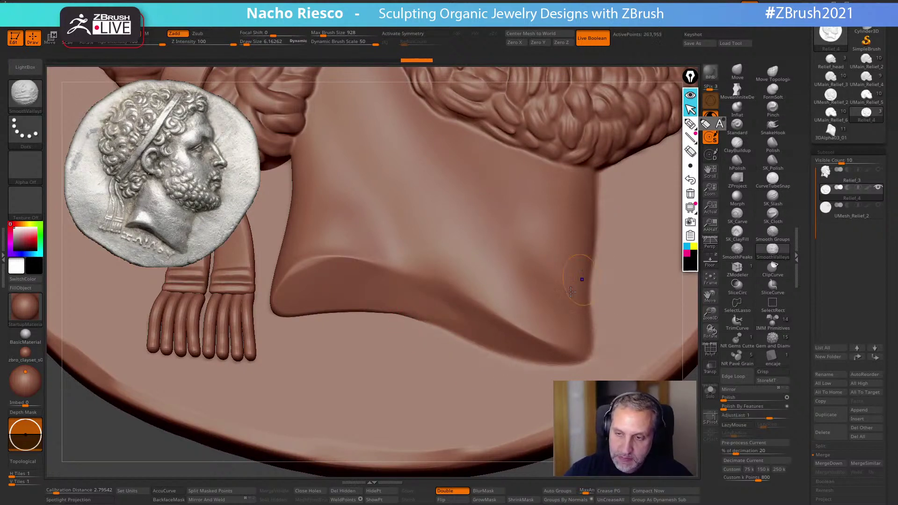
mouse_move(324, 314)
left_mouse_down("shift")
mouse_move(313, 316)
mouse_move(376, 315)
mouse_move(280, 325)
mouse_move(277, 316)
left_mouse_up("shift")
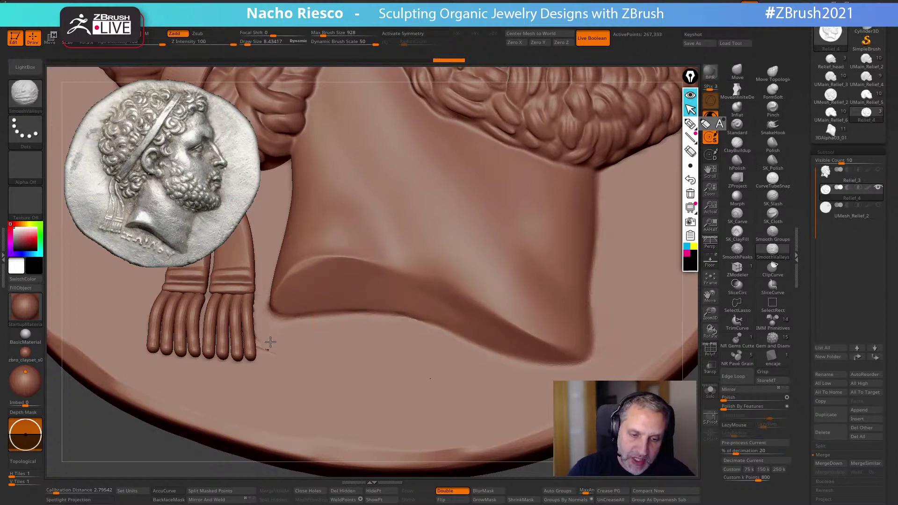
key("ctrl+z")
Reduce the brush size and smooth the base seam between the neck's rear corner and the nearest ribbon tassel
right_click_drag(379, 374, 503, 336, "alt")
key("s")
mouse_move(394, 292)
left_mouse_down()
mouse_move(398, 283)
mouse_move(385, 269)
left_mouse_up()
key("s")
left_click(398, 284)
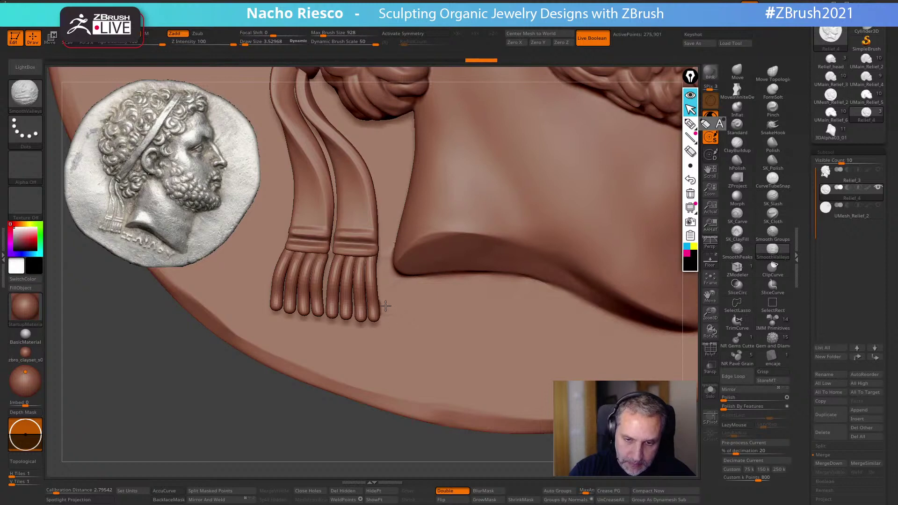
left_click_drag(391, 317, 391, 319, "shift")
Smooth the coin surface between the hanging headband ribbons and the back of the neck
mouse_move(372, 459)
left_mouse_down("alt")
mouse_move(363, 423)
mouse_move(392, 419)
mouse_move(391, 407)
mouse_move(387, 437)
mouse_move(402, 370)
left_mouse_up("alt")
left_click_drag(395, 283, 388, 272, "shift")
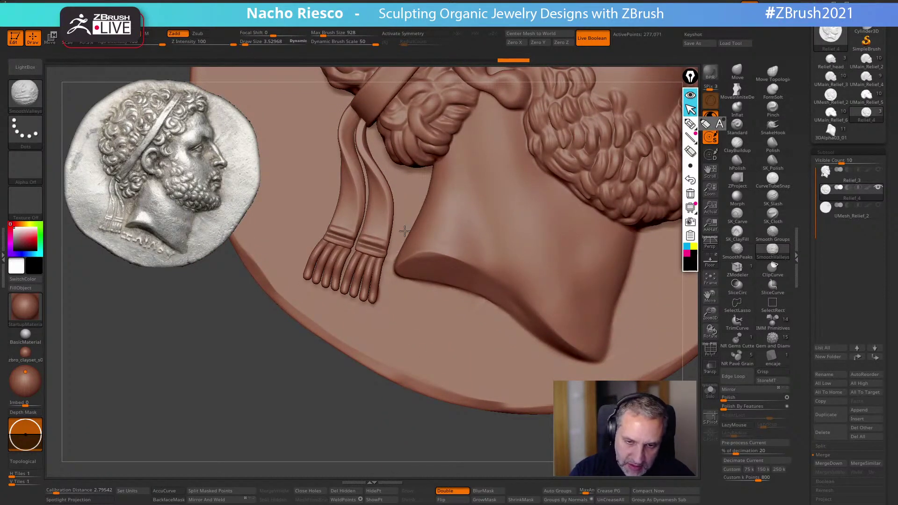
left_click_drag(405, 232, 404, 230, "shift")
right_click_drag(404, 232, 416, 245)
left_click_drag(401, 242, 403, 234, "shift")
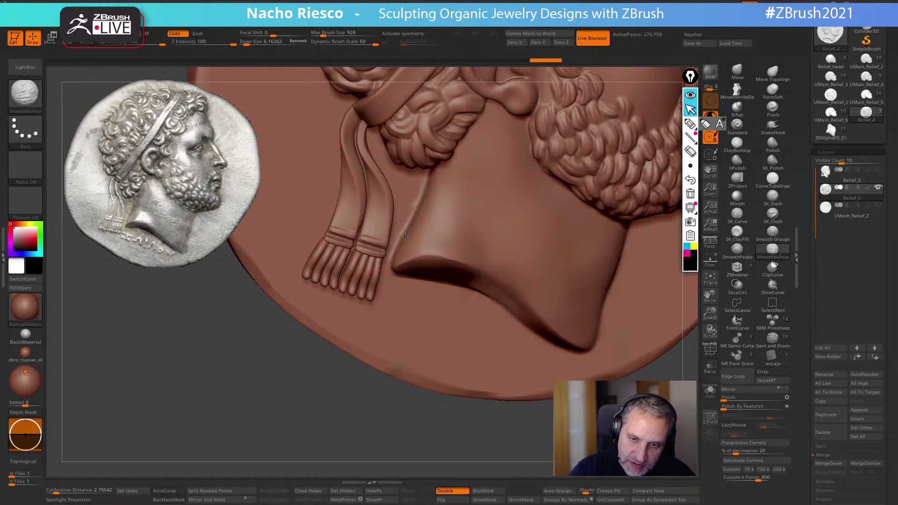
Examine the merged coin's triangle density around the neck and ribbons with PolyFrame, and turn the wireframe off again
left_click(710, 348)
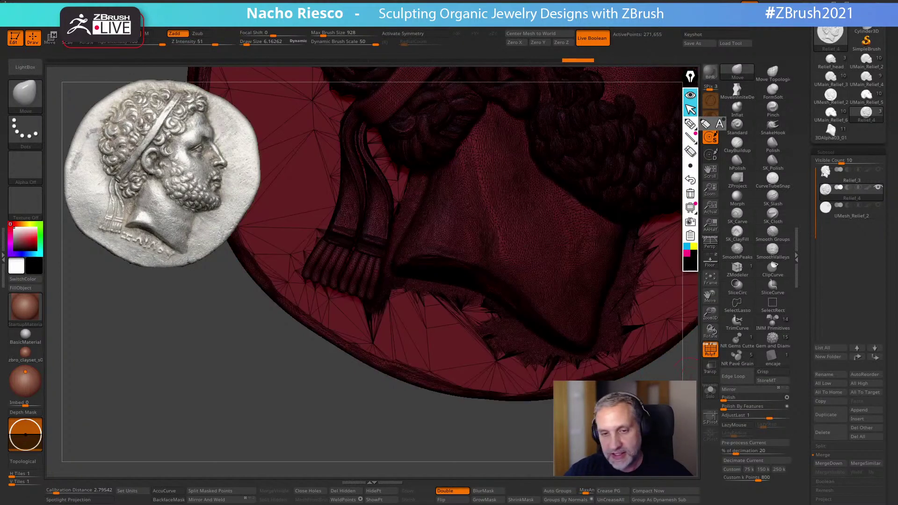
right_click_drag(374, 239, 348, 257)
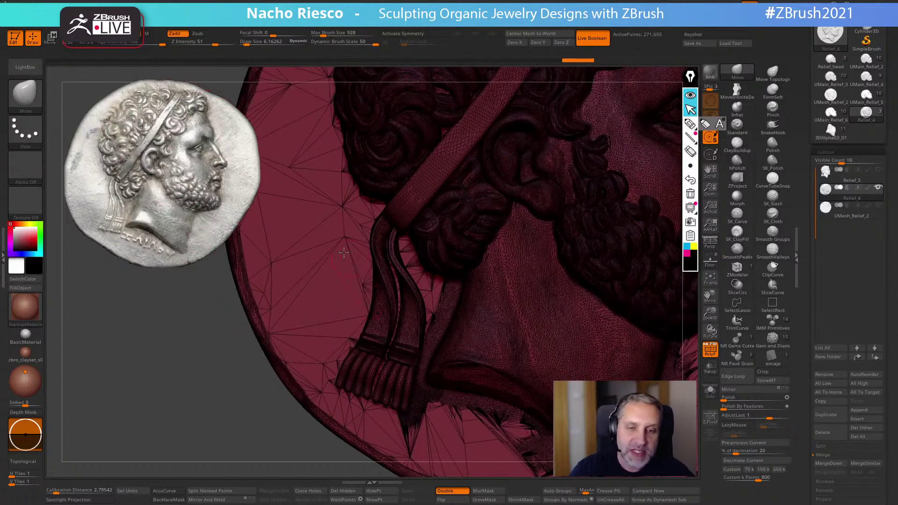
left_click(710, 348)
Smooth the seam beneath the hair curls at the nape, where they meet the coin base
mouse_move(468, 299)
right_mouse_down()
mouse_move(465, 310)
mouse_move(436, 287)
right_mouse_up()
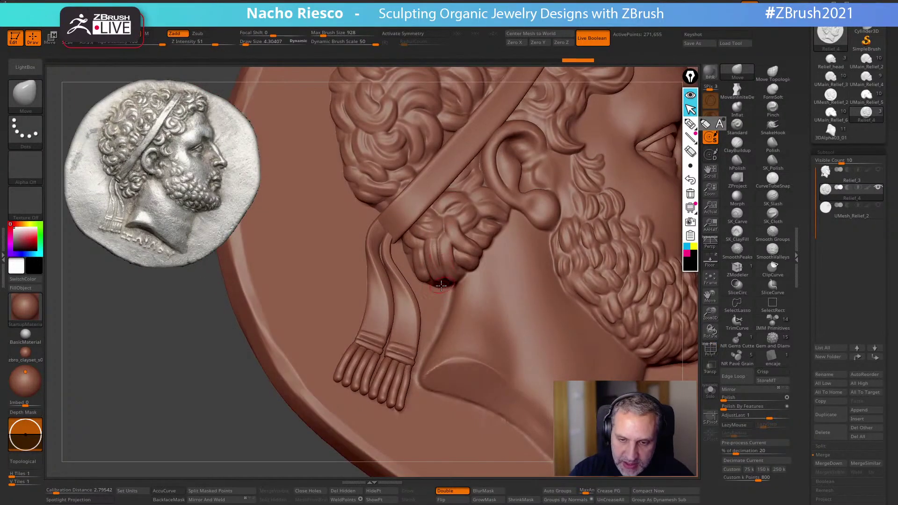
key("shift")
left_click_drag(437, 288, 433, 287, "shift")
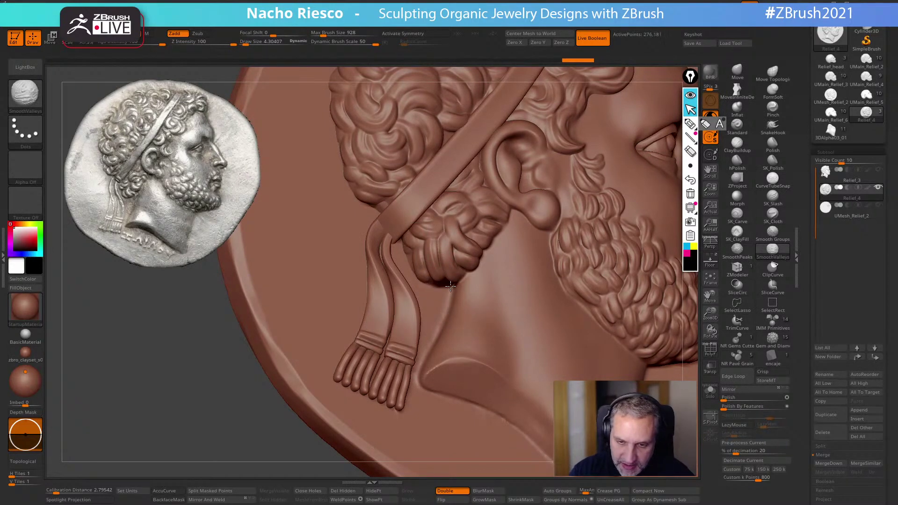
right_click_drag(489, 410, 498, 420)
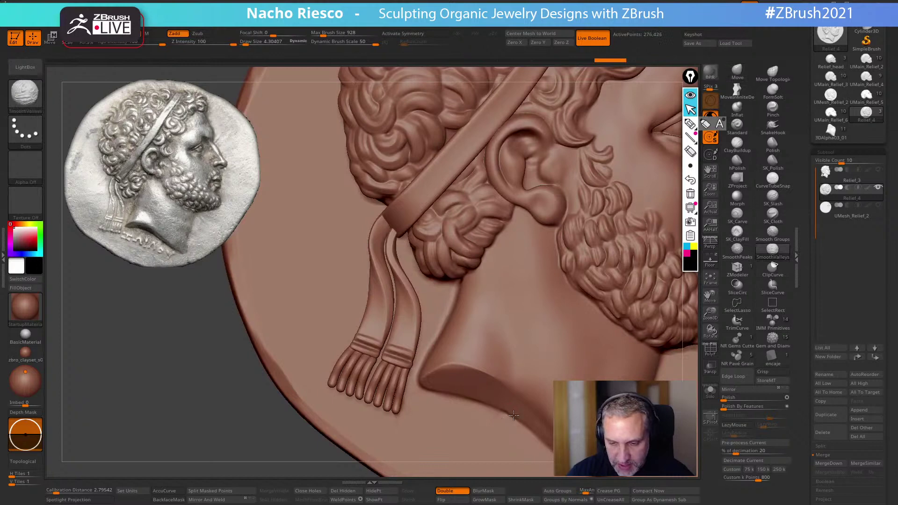
Enlarge the brush slightly and smooth the seam at the lower front of the neck towards its pointed tip
mouse_move(426, 418)
right_mouse_down("shift")
mouse_move(431, 429)
mouse_move(431, 346)
mouse_move(346, 308)
right_mouse_up("shift")
mouse_move(488, 374)
right_mouse_down("ctrl")
mouse_move(489, 435)
mouse_move(488, 427)
right_mouse_up("ctrl")
key("s")
left_click(509, 348)
left_click_drag(524, 351, 520, 359, "shift")
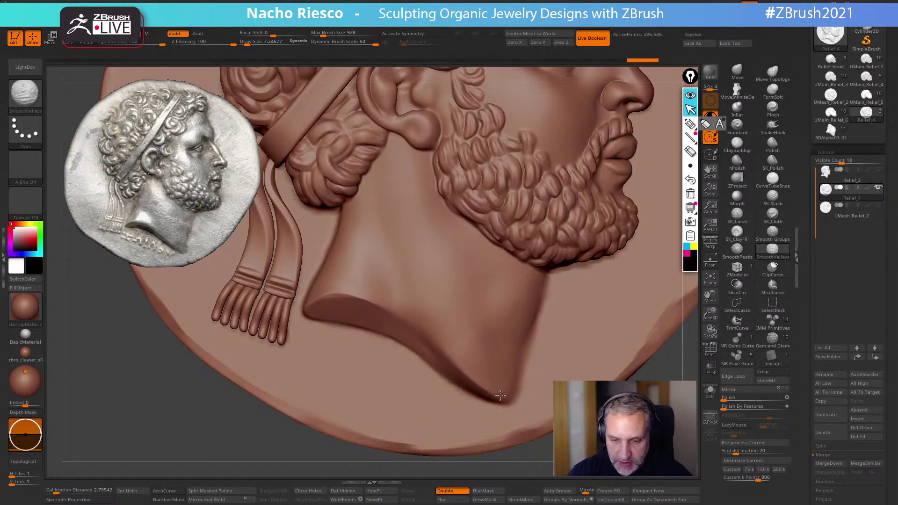
right_click_drag(542, 403, 530, 322, "ctrl")
right_click_drag(530, 322, 416, 347, "alt")
right_click_drag(552, 108, 479, 127)
right_click_drag(479, 127, 478, 151, "ctrl")
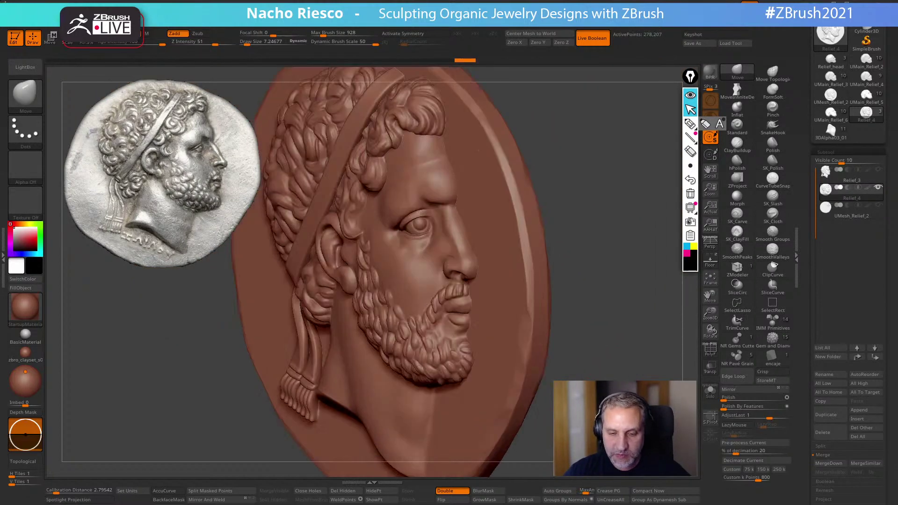
Smooth the seam between the coin base and the face profile along the forehead, nose, mouth and beard
mouse_move(449, 169)
left_mouse_down("shift")
mouse_move(443, 145)
mouse_move(454, 181)
left_mouse_up("shift")
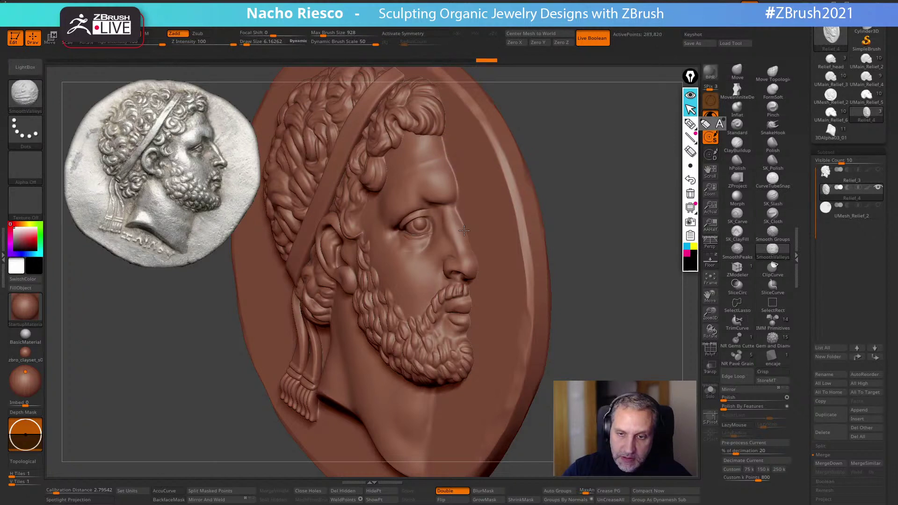
right_click_drag(460, 290, 467, 276)
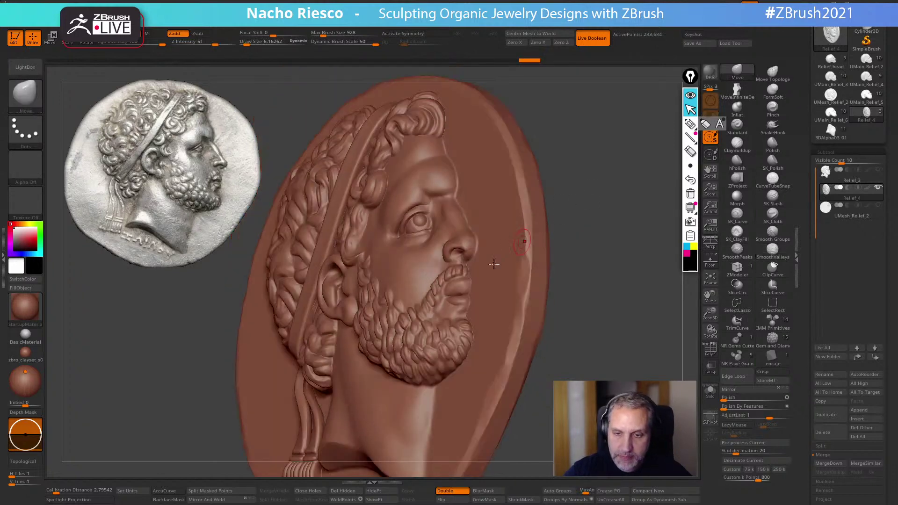
left_click_drag(468, 293, 468, 311, "shift")
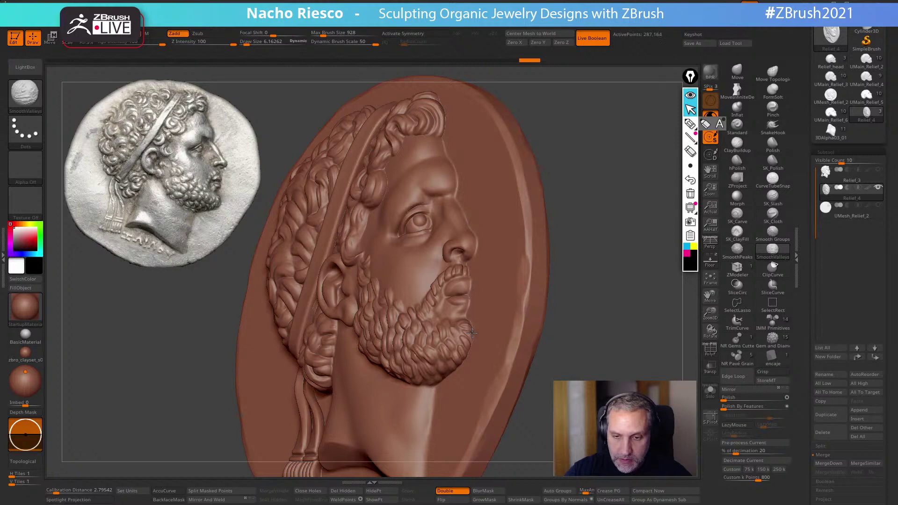
right_click_drag(621, 306, 468, 193)
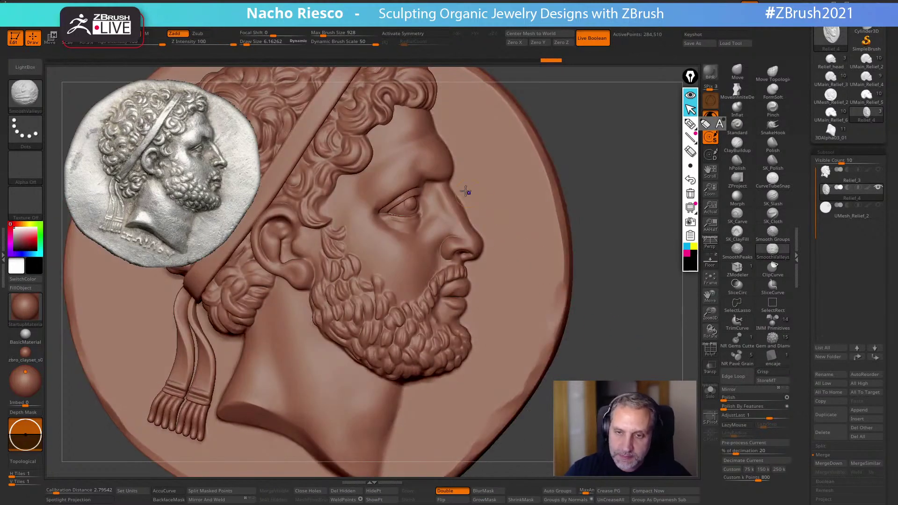
left_click_drag(469, 193, 466, 192, "shift")
right_click_drag(567, 137, 471, 176)
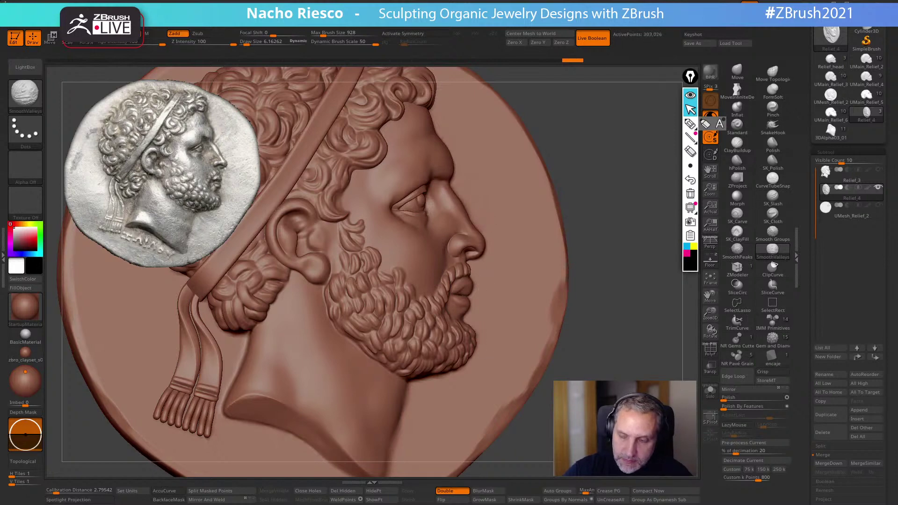
Review the whole coin against the reference and collapse the floating annotation toolbar
mouse_move(589, 378)
right_mouse_down()
mouse_move(671, 372)
mouse_move(632, 317)
right_mouse_up()
right_click_drag(632, 361, 667, 372, "alt")
right_click_drag(667, 372, 573, 346, "ctrl")
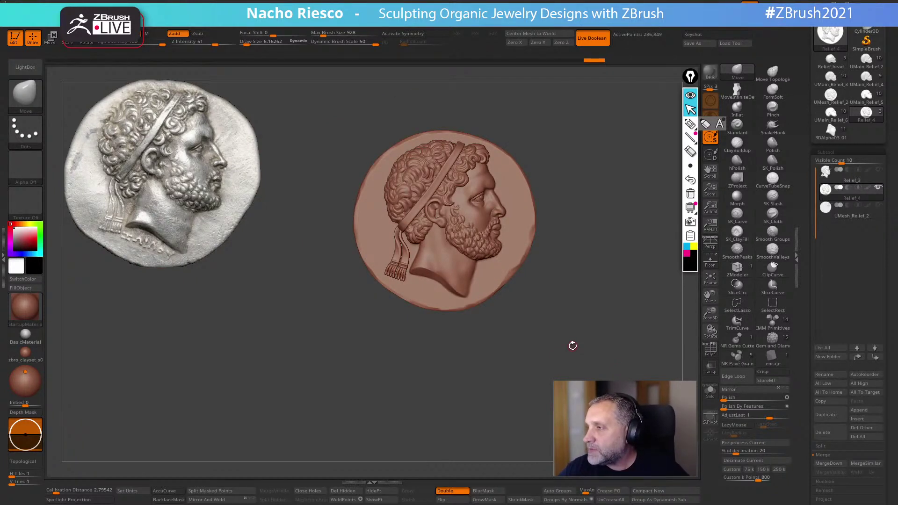
right_click_drag(559, 365, 553, 396, "ctrl")
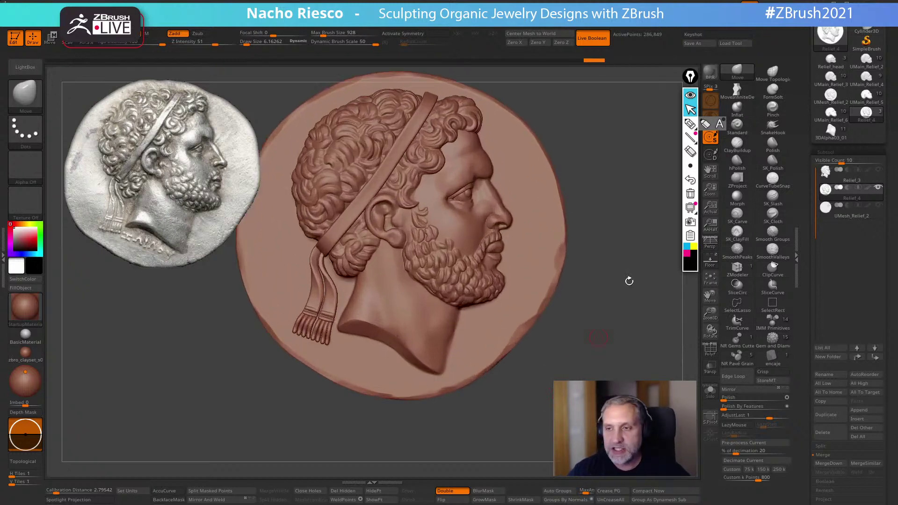
left_click(690, 96)
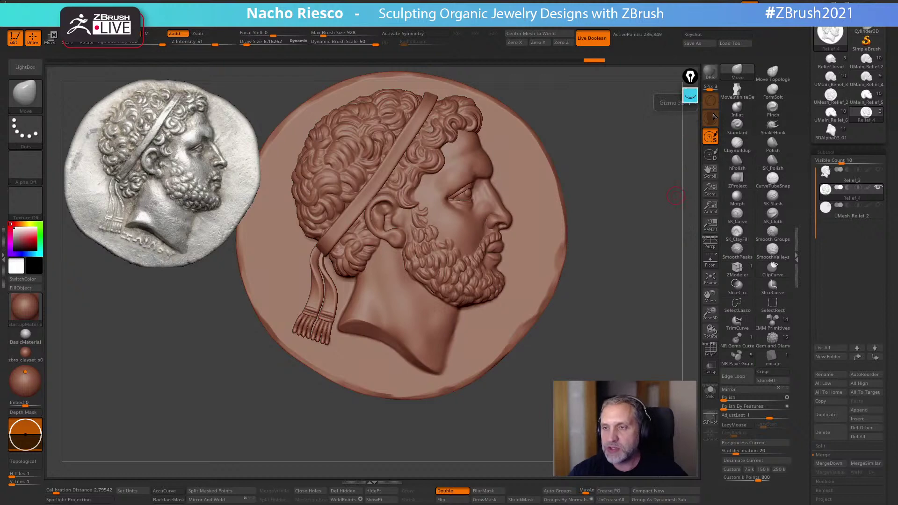
right_click_drag(635, 217, 631, 294, "ctrl")
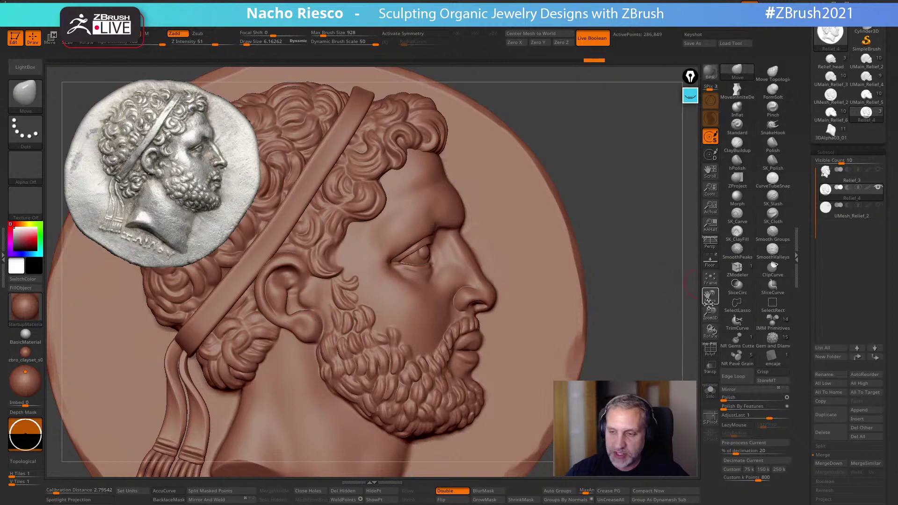
Examine the triangle density on the coin's flat back with PolyFrame and switch to the ClayBuildup brush
left_click(710, 348)
right_click_drag(626, 377, 563, 305)
right_click_drag(380, 437, 435, 355)
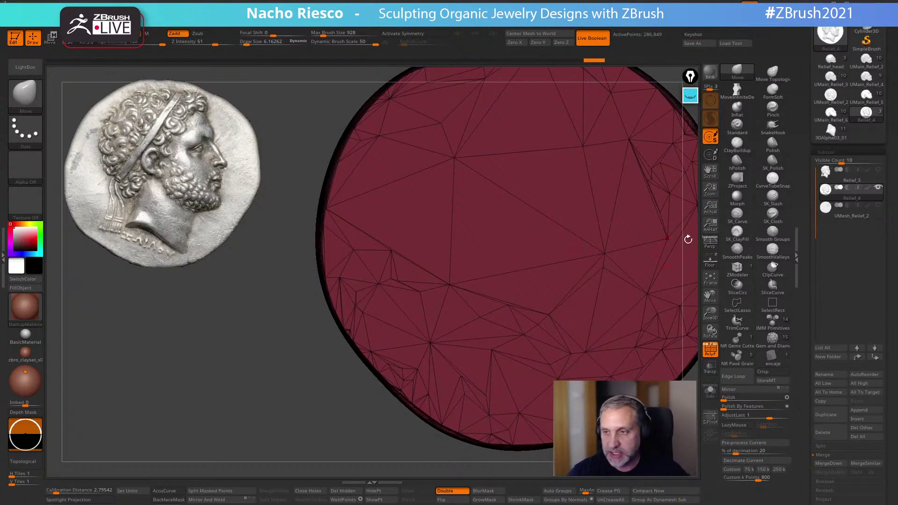
left_click(738, 144)
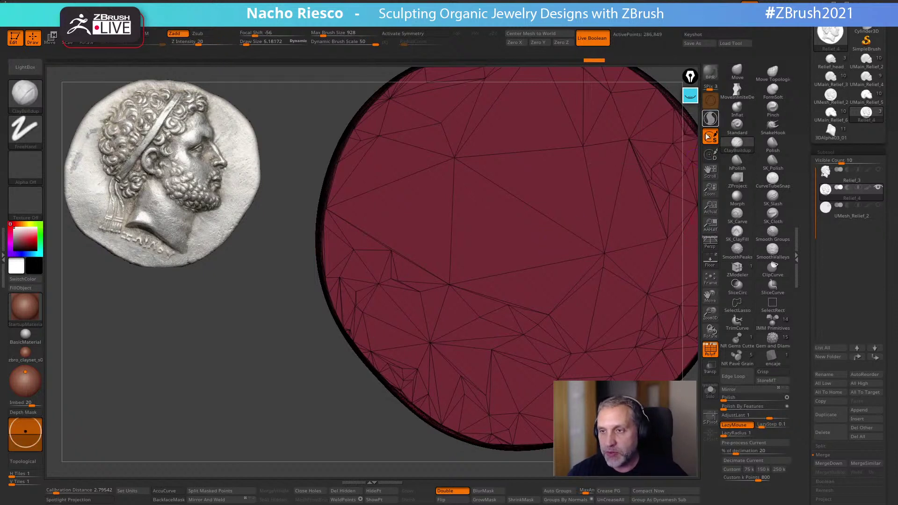
left_click(710, 348)
Try a ClayBuildup stroke on the coin's back with a draw size of about 14.2, and undo it
key("s")
left_click_drag(510, 250, 480, 253)
key("s")
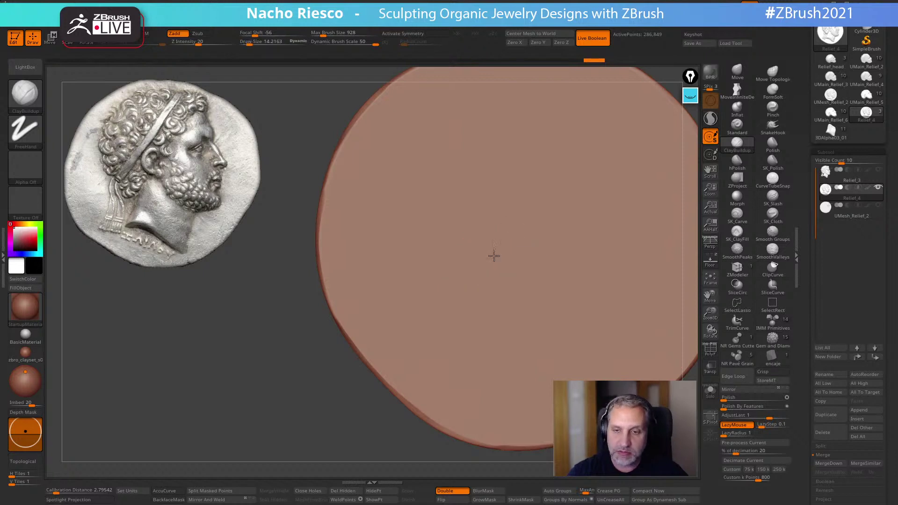
left_click_drag(489, 317, 491, 351)
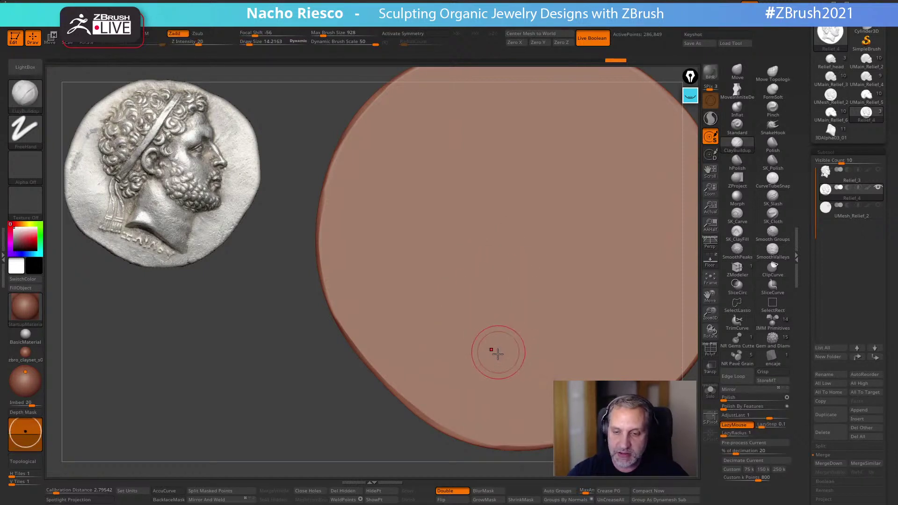
key("ctrl+z")
key("ctrl+z")
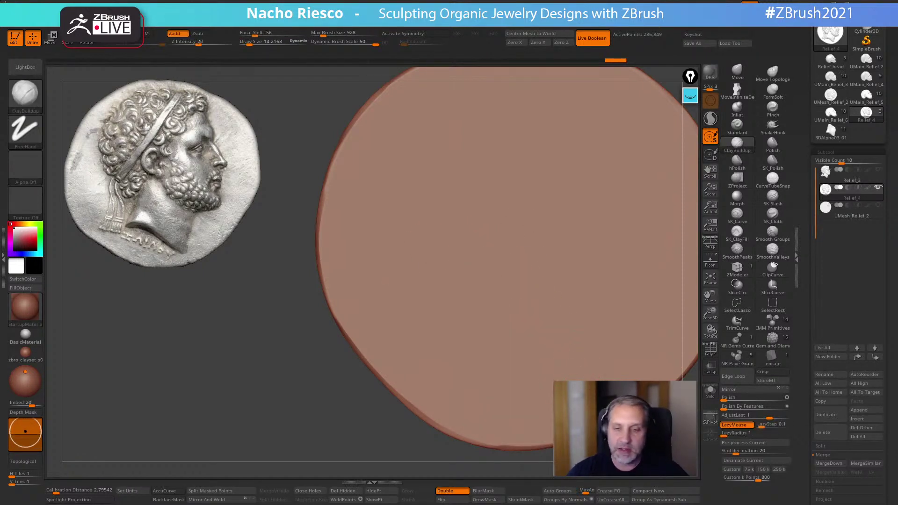
key("ctrl+z")
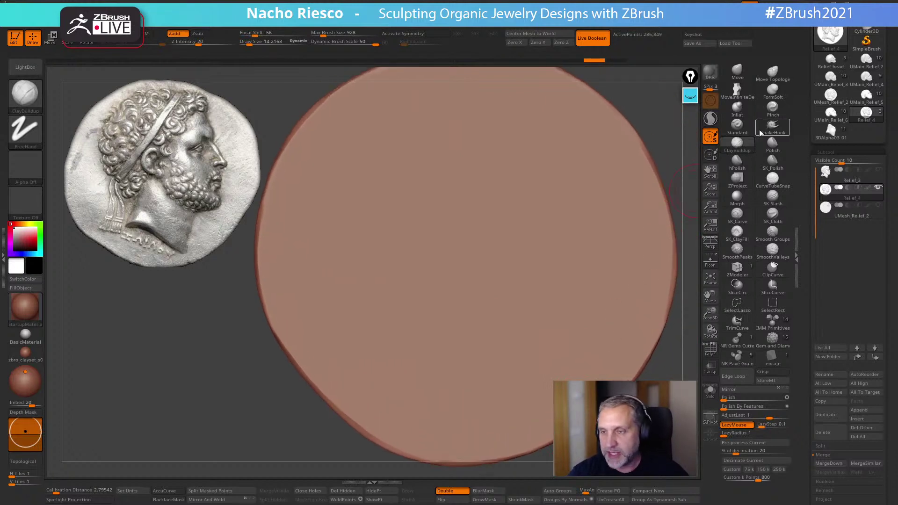
Turn on Sculptris Pro for the ClayBuildup brush and enlarge its draw size to about 11.1
left_click(712, 118)
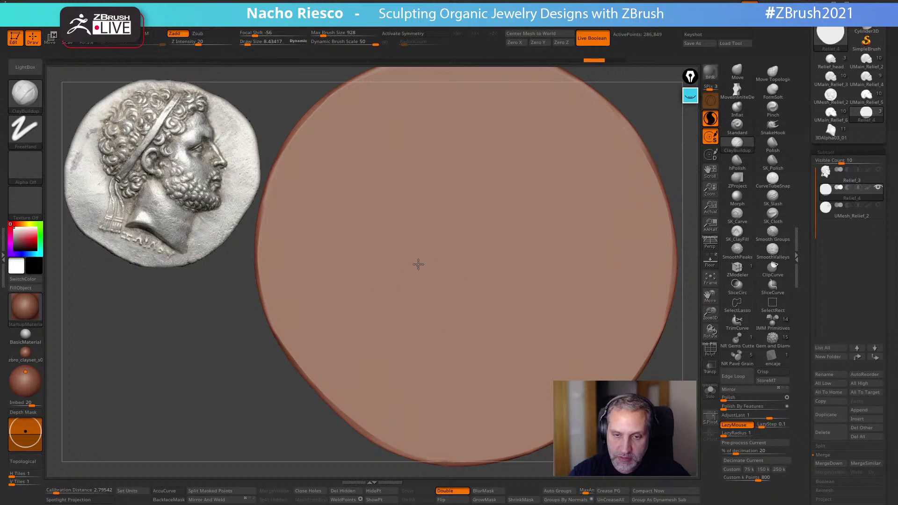
key("bracketright")
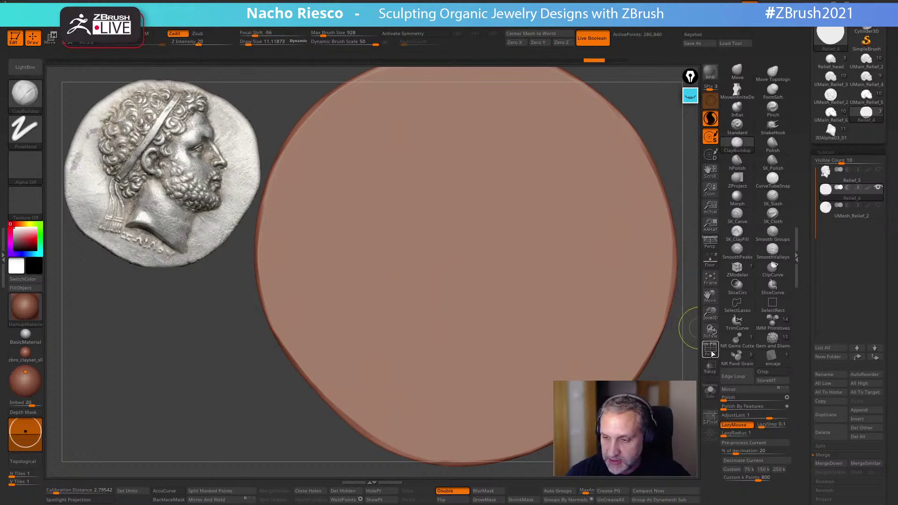
Build up a diagonal test ridge across the lower part of the coin's back and inspect its triangles with PolyFrame
key("shift+f")
key("s")
mouse_move(434, 341)
left_mouse_down()
mouse_move(396, 305)
mouse_move(502, 375)
left_mouse_up()
left_click(710, 349)
left_click_drag(398, 307, 517, 385)
left_click(710, 349)
scroll(403, 421, "up", 3)
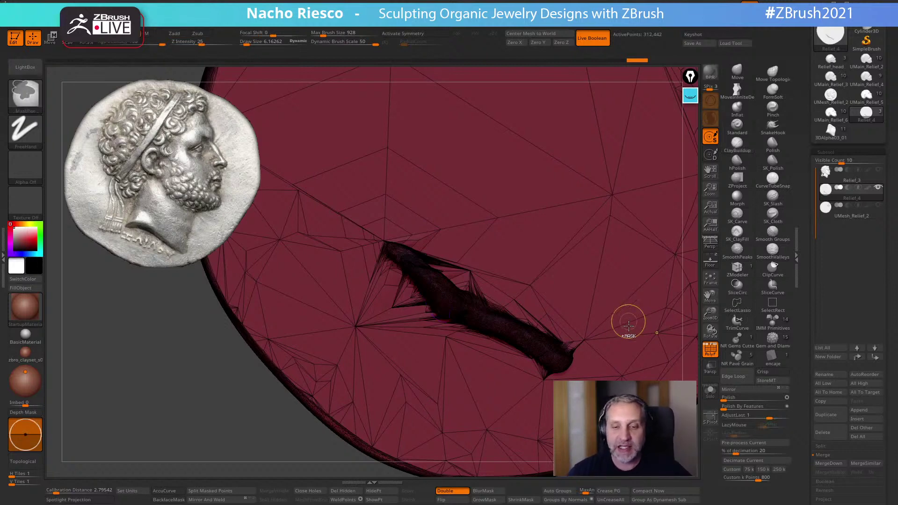
Undo the test ridge on the coin's back
key("ctrl+z")
key("ctrl+z")
right_click_drag(468, 281, 468, 234, "ctrl")
mouse_move(468, 234)
right_mouse_down("alt")
mouse_move(435, 281)
mouse_move(477, 234)
mouse_move(491, 236)
mouse_move(470, 234)
right_mouse_up("alt")
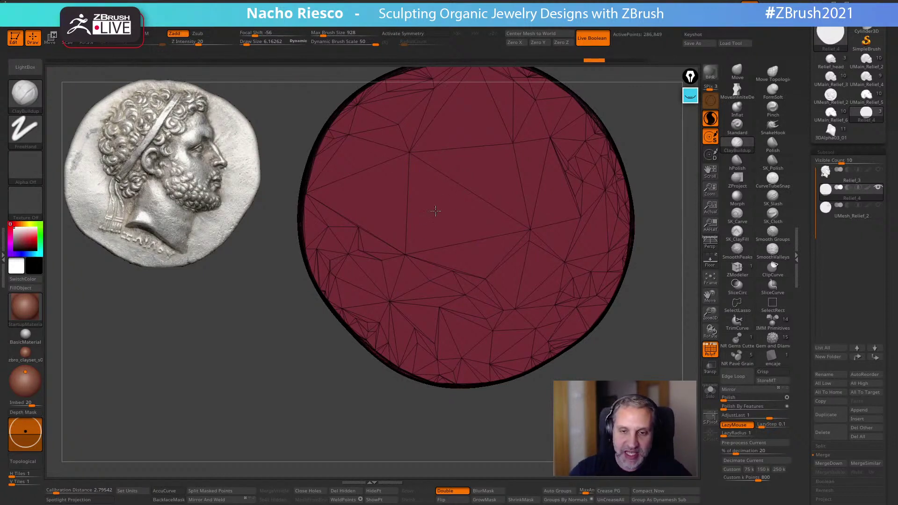
left_click_drag(410, 151, 409, 159, "ctrl")
left_click(396, 491)
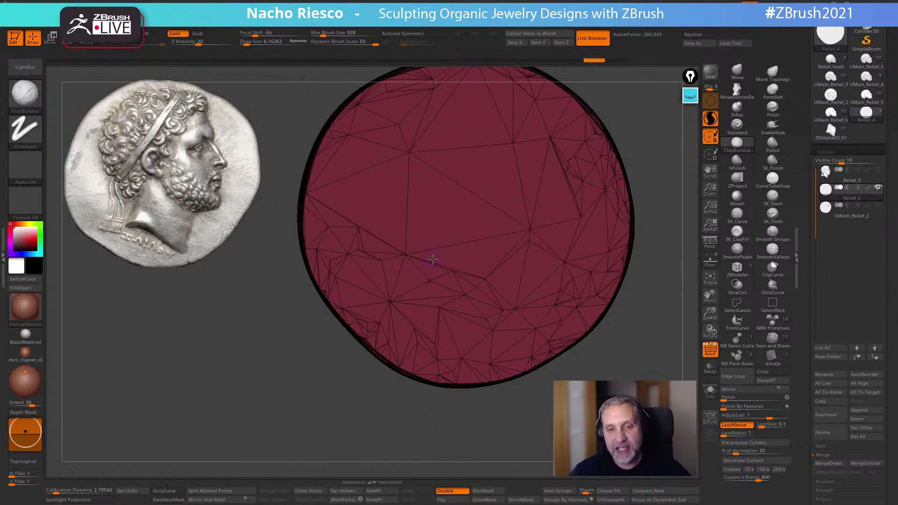
Try a ClayBuildup stroke along the coin's rim with a draw size of about 2.29, and undo it
right_click_drag(280, 229, 478, 235)
right_click_drag(579, 200, 530, 258)
right_click_drag(558, 212, 566, 254, "ctrl")
key("s")
left_click_drag(511, 247, 508, 246)
left_click(710, 349)
key("s")
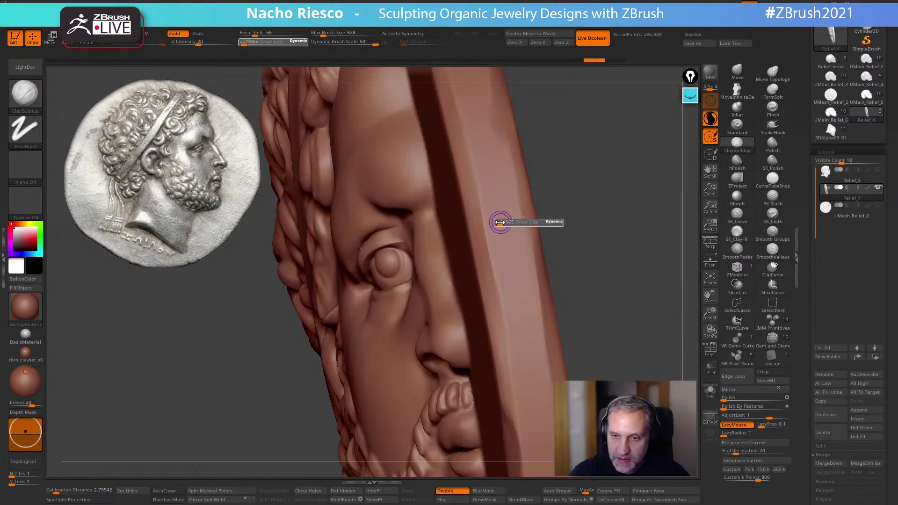
left_click_drag(504, 201, 525, 373)
key("ctrl+z")
Isolate the forehead, eye and front hair curls with a lasso selection
right_click_drag(632, 348, 627, 294)
right_click_drag(281, 325, 418, 328)
left_click_drag(622, 161, 638, 155)
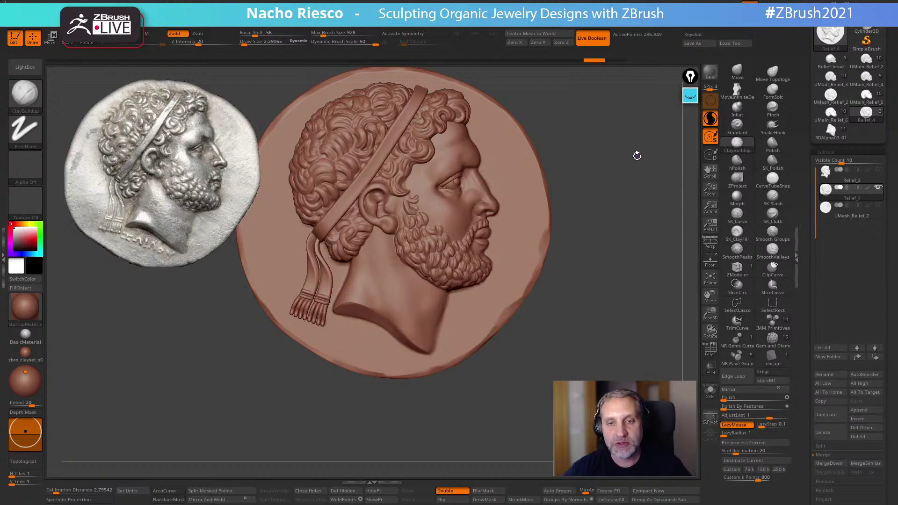
mouse_move(628, 231)
left_mouse_down()
mouse_move(627, 292)
mouse_move(618, 280)
mouse_move(660, 279)
left_mouse_up()
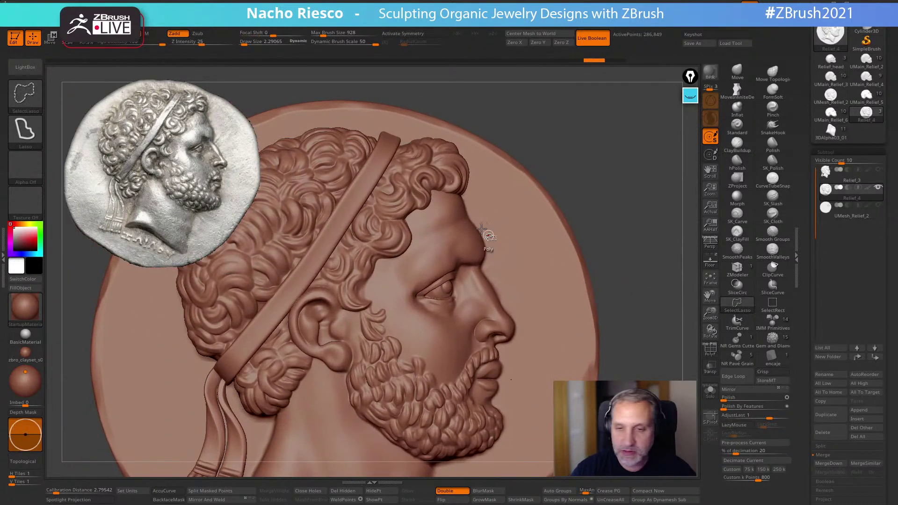
mouse_move(466, 170)
left_mouse_down("ctrl+shift")
mouse_move(337, 258)
mouse_move(538, 190)
mouse_move(582, 273)
mouse_move(625, 280)
mouse_move(622, 358)
left_mouse_up("ctrl+shift")
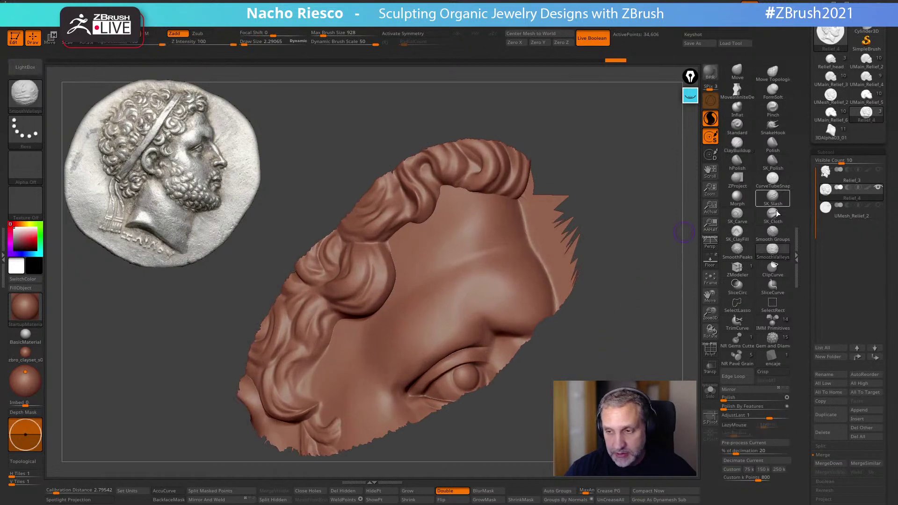
Set the draw size to about 2.86 and smooth the hairline where the front curls meet the forehead
key("s")
left_click_drag(398, 255, 396, 252)
key("s")
key("s")
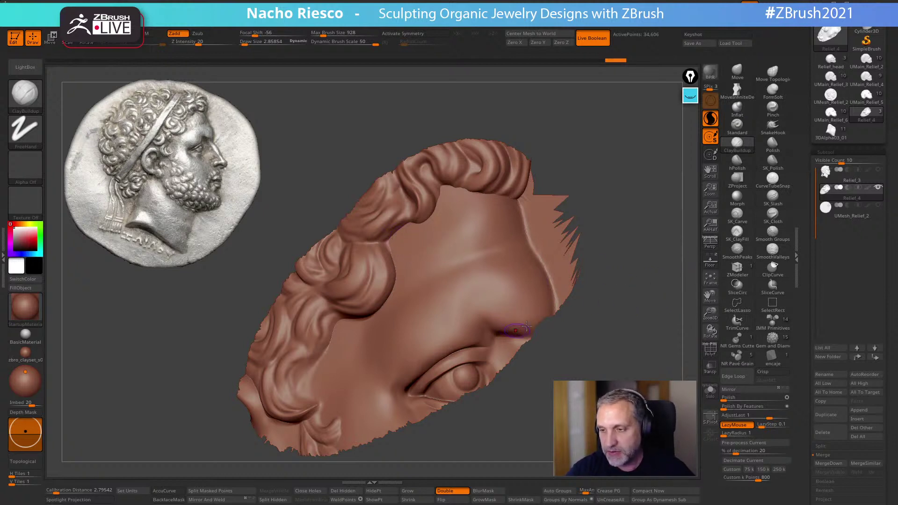
key("shift")
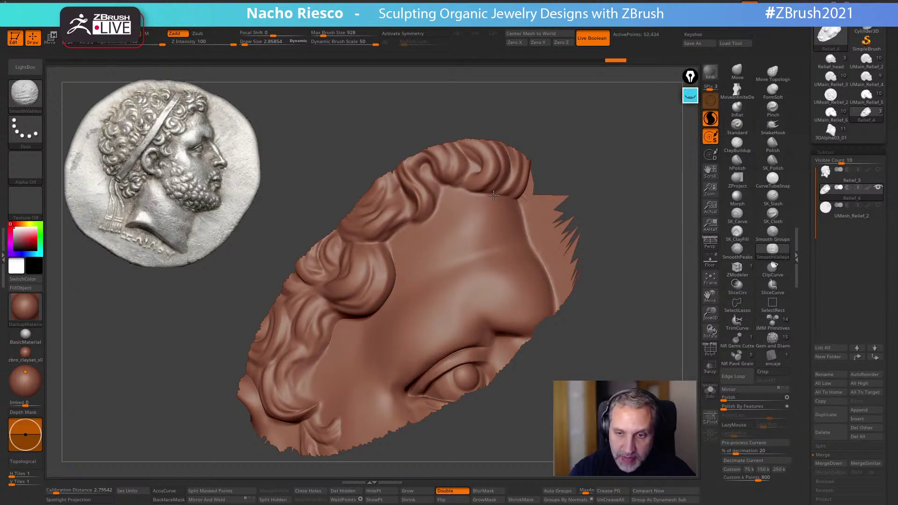
left_click_drag(497, 194, 510, 198, "shift")
Enlarge the draw size to about 4.3 and smooth the seam around the large curl at the temple
left_click_drag(600, 169, 609, 168)
key("s")
mouse_move(406, 271)
left_mouse_down()
mouse_move(393, 263)
mouse_move(396, 276)
left_mouse_up()
right_click_drag(398, 272, 393, 276)
key("s")
left_click_drag(393, 276, 373, 312)
key("s")
left_click_drag(378, 301, 361, 319)
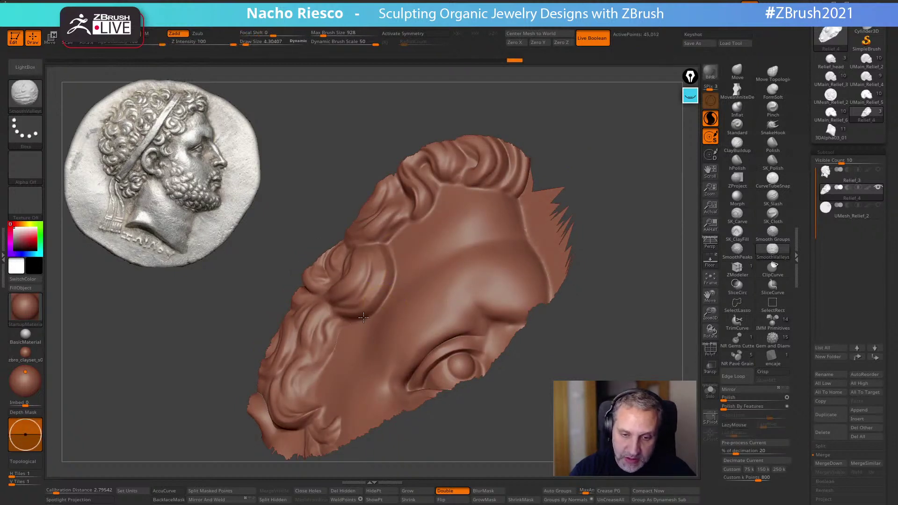
Smooth the remaining hairline down the temple below the large curl and bring the whole coin back into view
left_click_drag(392, 272, 390, 251, "shift")
right_click_drag(388, 275, 376, 304)
key("s")
left_click_drag(335, 324, 319, 351, "shift")
right_click_drag(323, 351, 315, 351)
mouse_move(577, 393)
right_mouse_down("ctrl")
mouse_move(580, 373)
mouse_move(604, 354)
right_mouse_up("ctrl")
left_click(603, 354, "ctrl+shift")
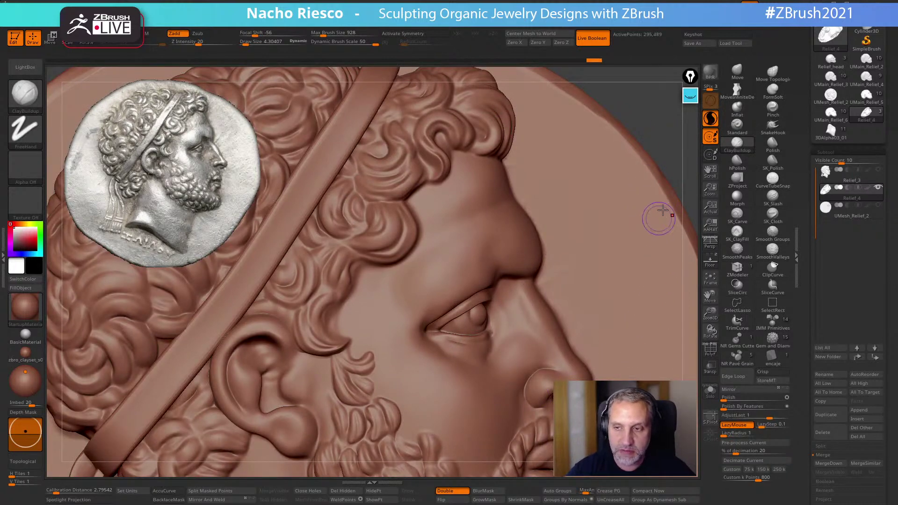
Isolate the ear, temple, eye and upper beard with a lasso selection
key("f")
right_click_drag(662, 116, 646, 166, "ctrl")
mouse_move(508, 191)
left_mouse_down("ctrl+shift")
mouse_move(589, 307)
mouse_move(577, 327)
left_mouse_up("ctrl+shift")
right_click_drag(468, 328, 452, 283, "ctrl")
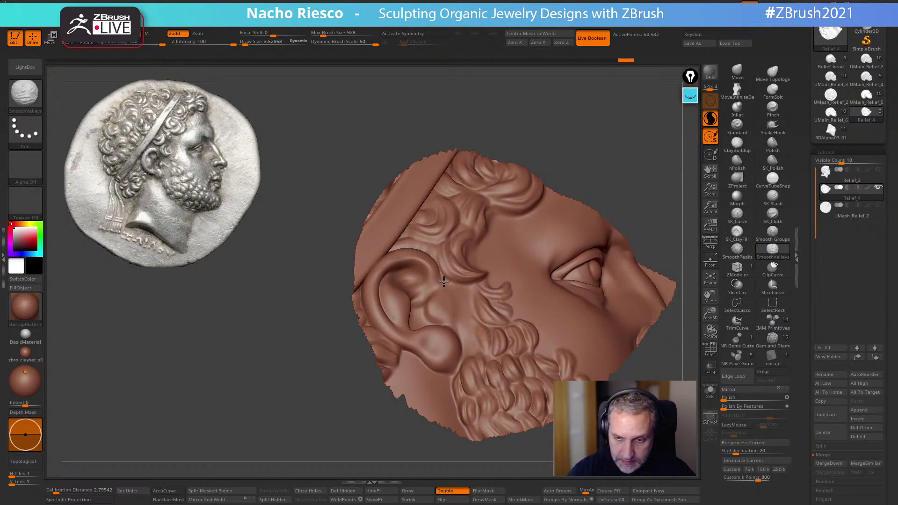
Smooth the seam at the upper front of the ear where it meets the hair curls
left_click_drag(440, 270, 442, 275, "shift")
right_click(445, 325)
right_click_drag(461, 319, 438, 332)
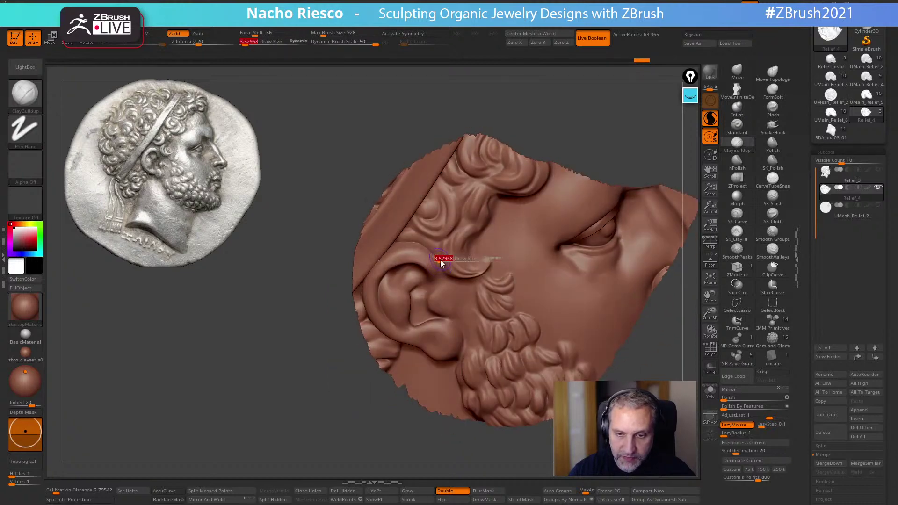
Reduce the draw size to about 2.29 and smooth the seams behind the ear and around the earlobe
key("s")
left_click_drag(443, 259, 439, 259)
right_click_drag(438, 264, 417, 291)
left_click_drag(357, 294, 359, 312)
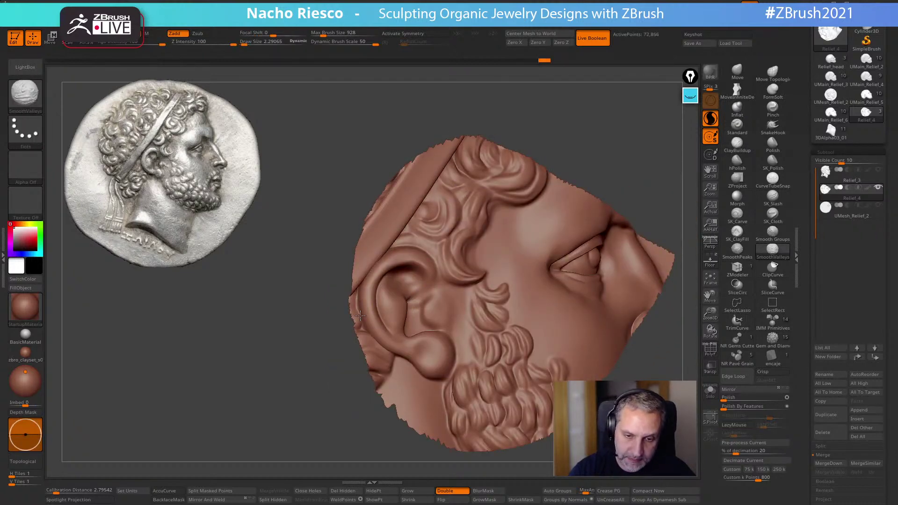
left_click_drag(394, 357, 398, 354, "shift")
right_click_drag(414, 255, 407, 289)
left_click_drag(402, 349, 405, 357, "shift")
Unhide the rest of the coin and switch to the Move brush
mouse_move(557, 276)
right_mouse_down()
mouse_move(591, 244)
mouse_move(575, 218)
right_mouse_up()
right_click_drag(522, 458, 510, 426, "ctrl")
left_click(510, 426, "ctrl+shift")
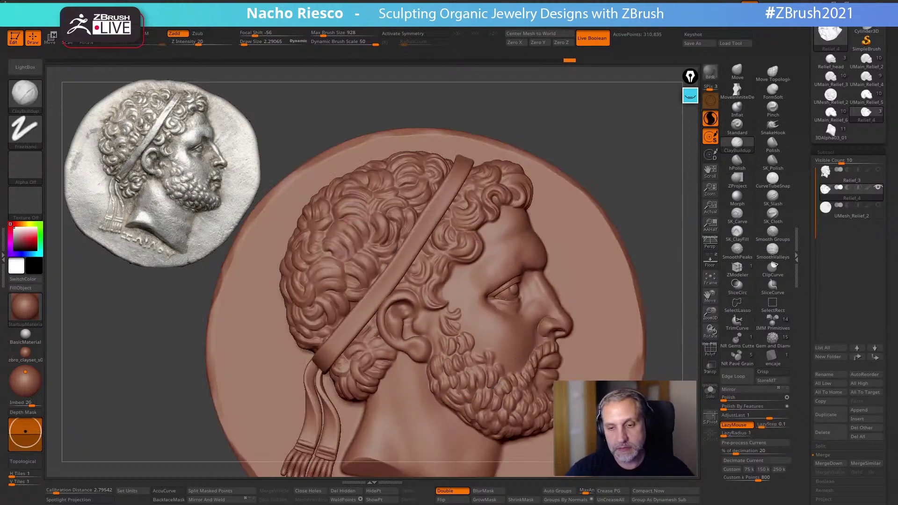
right_click_drag(666, 321, 556, 266, "ctrl")
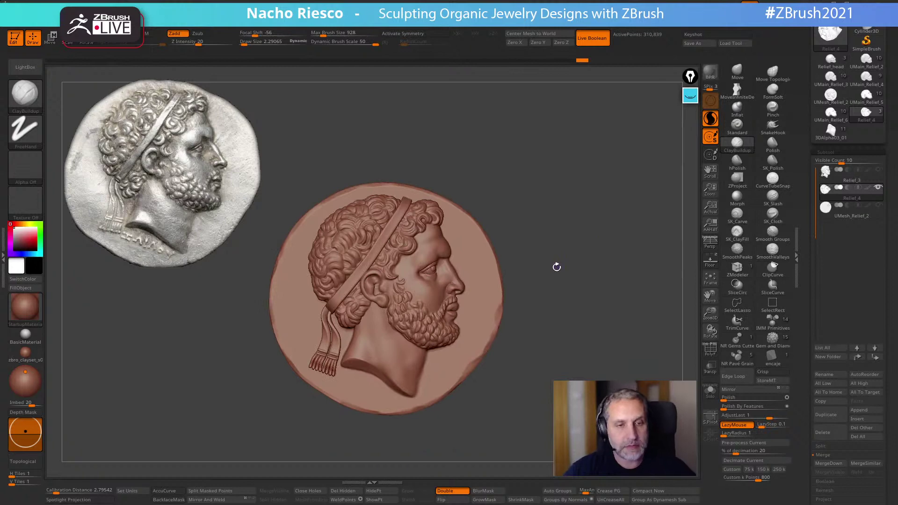
mouse_move(590, 214)
right_mouse_down("ctrl")
mouse_move(646, 233)
mouse_move(618, 237)
mouse_move(615, 245)
mouse_move(663, 195)
right_mouse_up("ctrl")
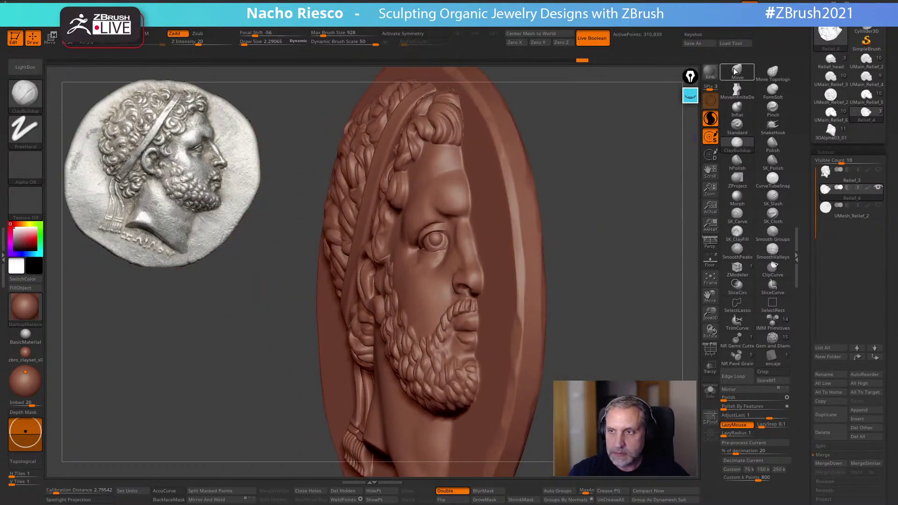
left_click(738, 72)
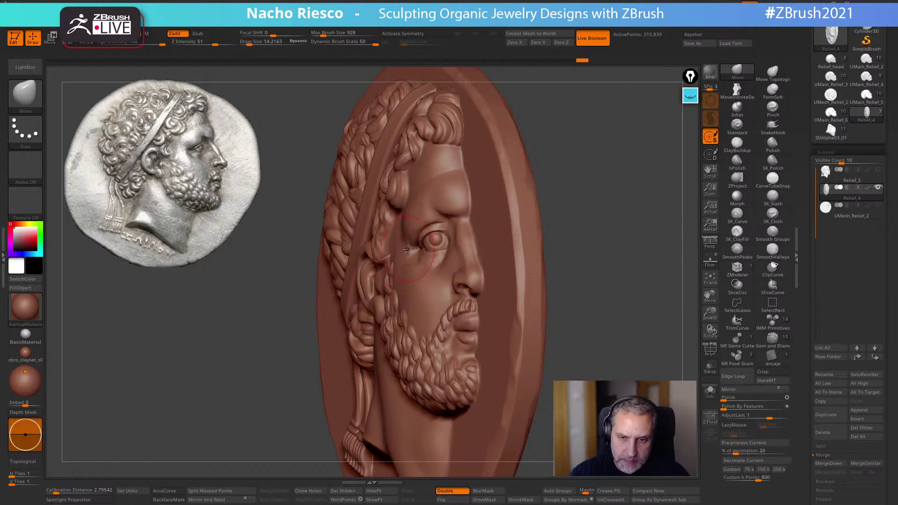
Nudge the temple beside the eye with the Move brush, checking the form from the front and from an angle
right_click_drag(496, 213, 594, 196, "shift")
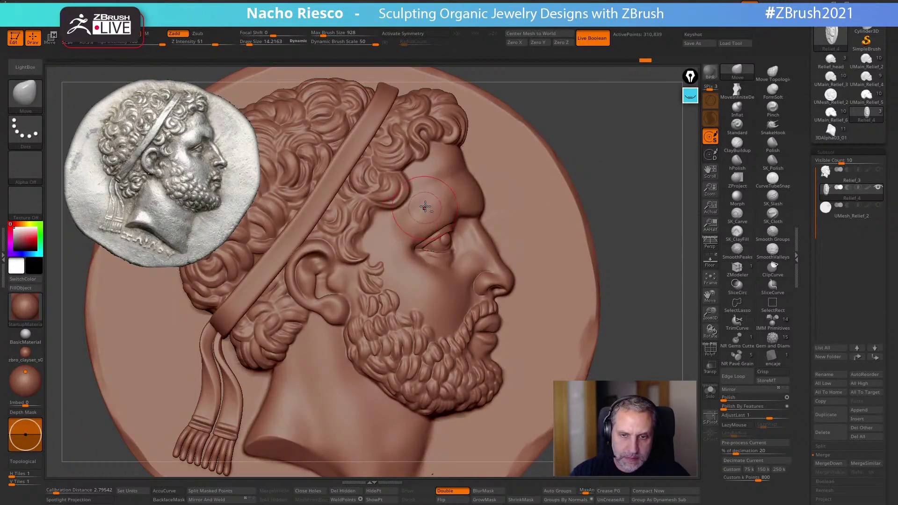
right_click_drag(574, 158, 416, 221)
left_click_drag(414, 222, 421, 221)
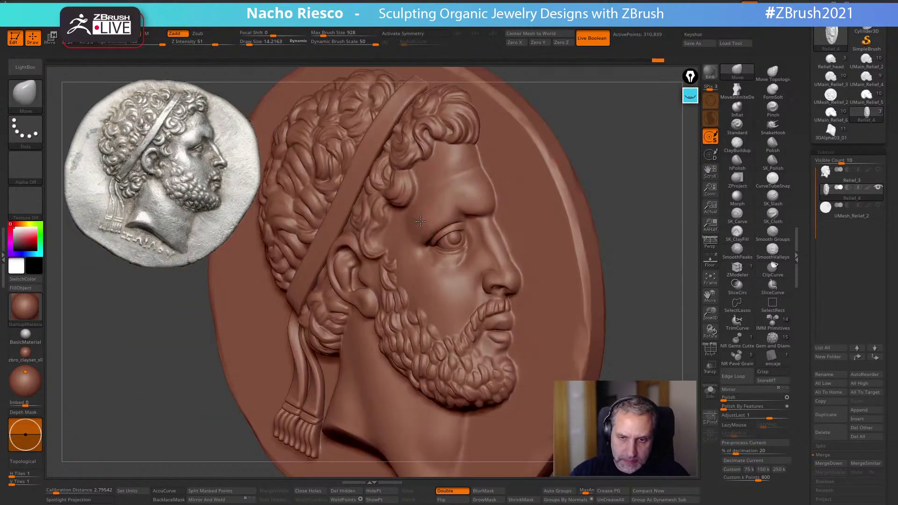
mouse_move(500, 188)
right_mouse_down()
mouse_move(617, 150)
mouse_move(549, 165)
right_mouse_up()
key("s")
left_click_drag(394, 216, 390, 217)
Reduce the draw size to about 2.86, smooth the eyeball with SmoothPeaks and mask it
mouse_move(520, 172)
right_mouse_down()
mouse_move(634, 208)
mouse_move(512, 325)
mouse_move(587, 256)
mouse_move(636, 253)
mouse_move(453, 262)
mouse_move(525, 260)
right_mouse_up()
key("s")
left_click_drag(526, 260, 518, 260)
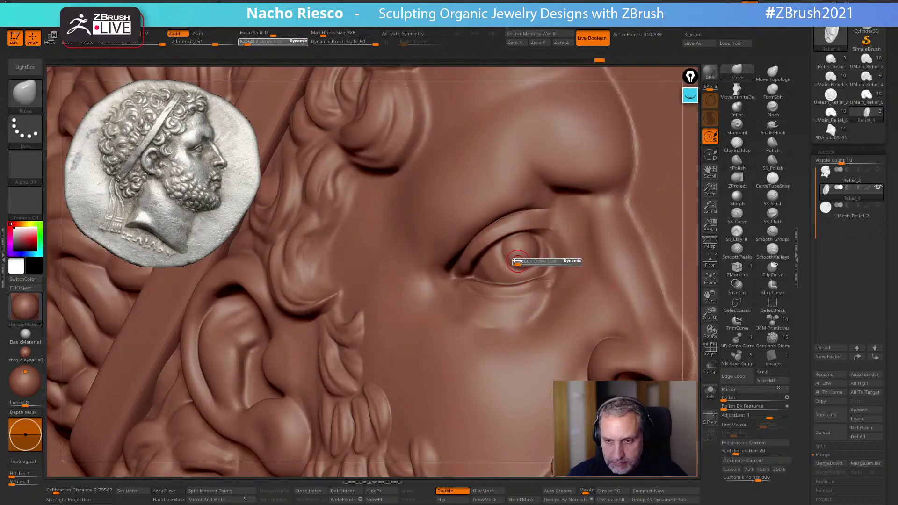
left_click(737, 249)
mouse_move(521, 249)
left_mouse_down("shift")
mouse_move(510, 219)
mouse_move(513, 262)
mouse_move(502, 267)
mouse_move(538, 276)
left_mouse_up("shift")
key("s")
key("shift")
key("ctrl")
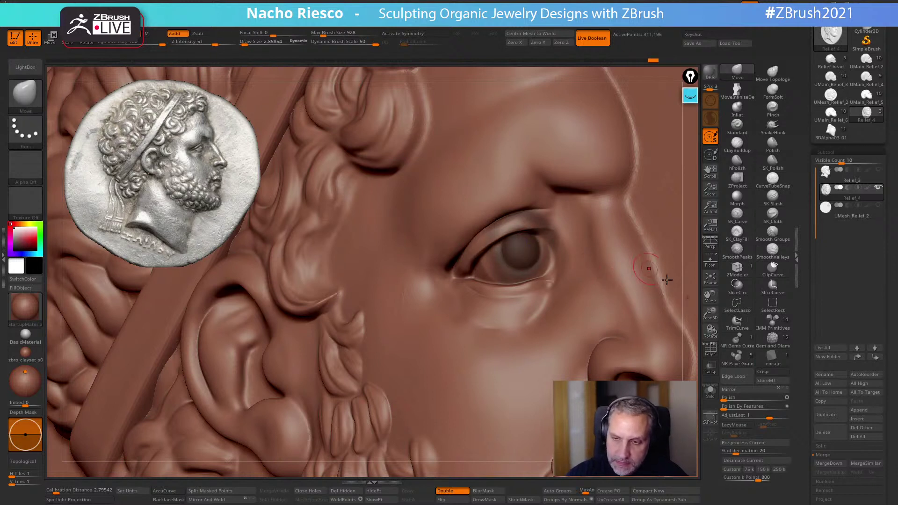
Show the coin subtool in Solo mode, mask the eyeball afresh and invert the mask so only the eyeball is editable
left_click(711, 398)
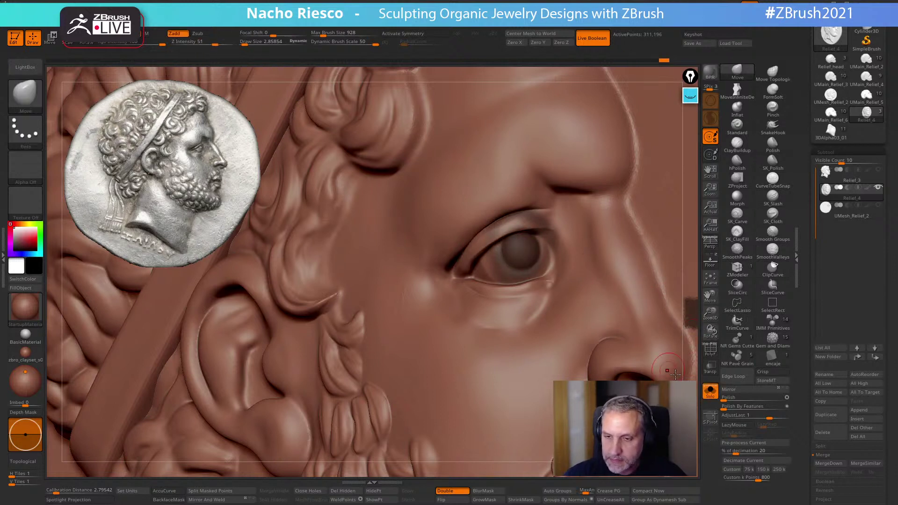
left_click_drag(695, 373, 653, 379, "alt")
left_click_drag(691, 241, 703, 300, "ctrl")
left_click_drag(437, 272, 443, 268, "ctrl")
key("s")
left_click(690, 265, "ctrl")
Smooth the unmasked eyeball with SmoothPeaks, clear the mask and return to the Move brush
key("s")
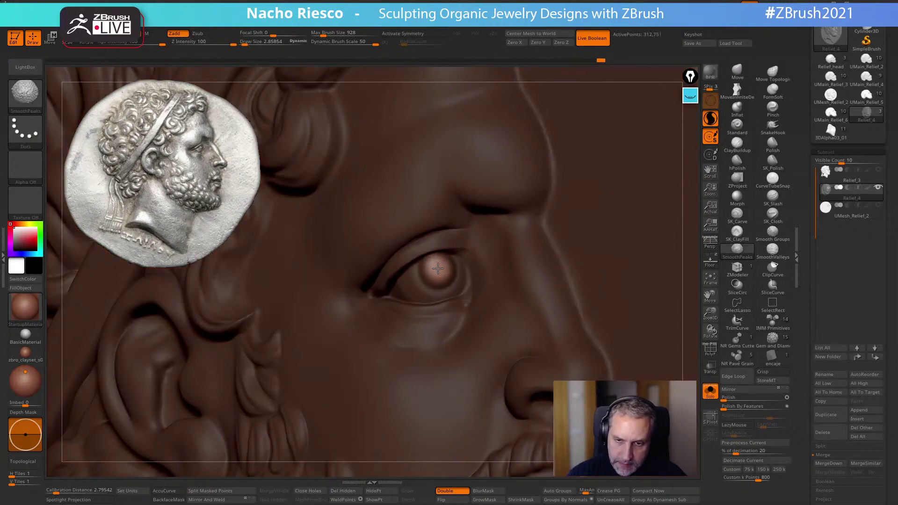
left_click_drag(690, 271, 691, 327)
key("b")
key("m")
key("v")
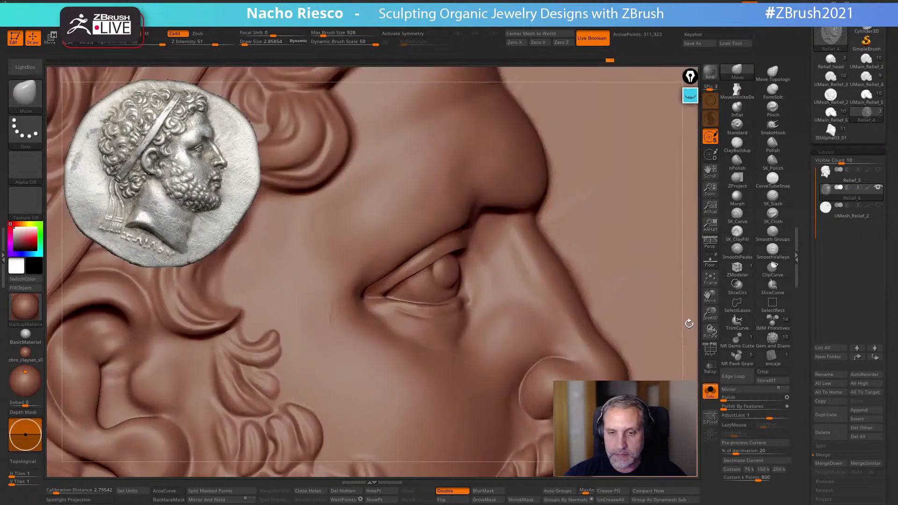
key("f")
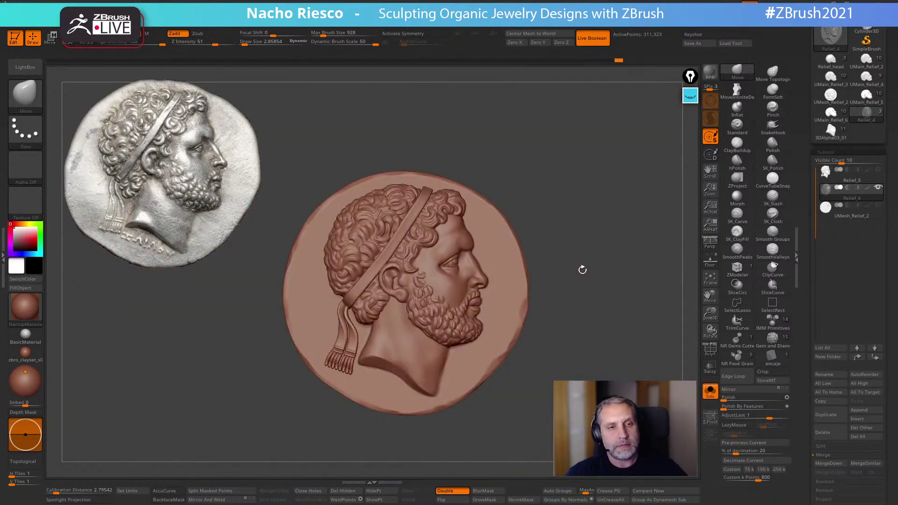
Smooth the skin around the outer corner of the eye with SmoothPeaks and switch back to the Move brush
left_click_drag(579, 215, 577, 283, "alt")
key("b")
key("s")
key("p")
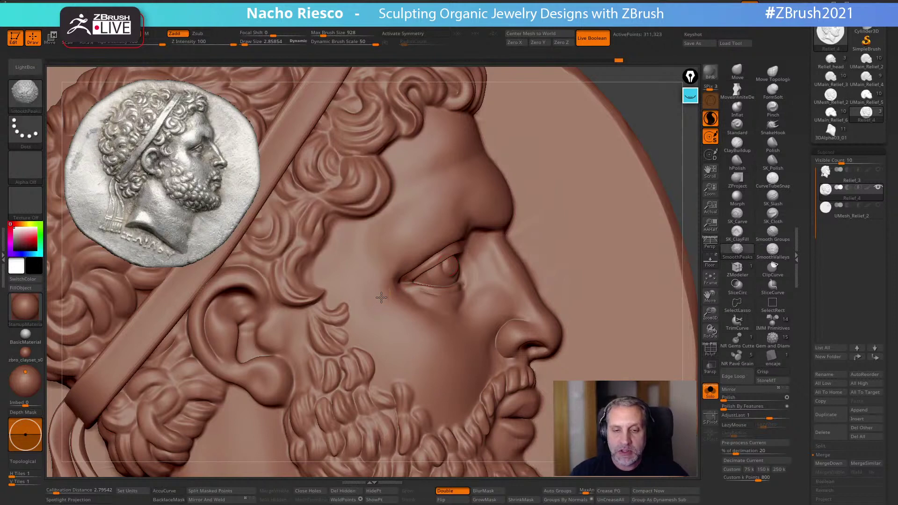
key("b")
key("m")
key("v")
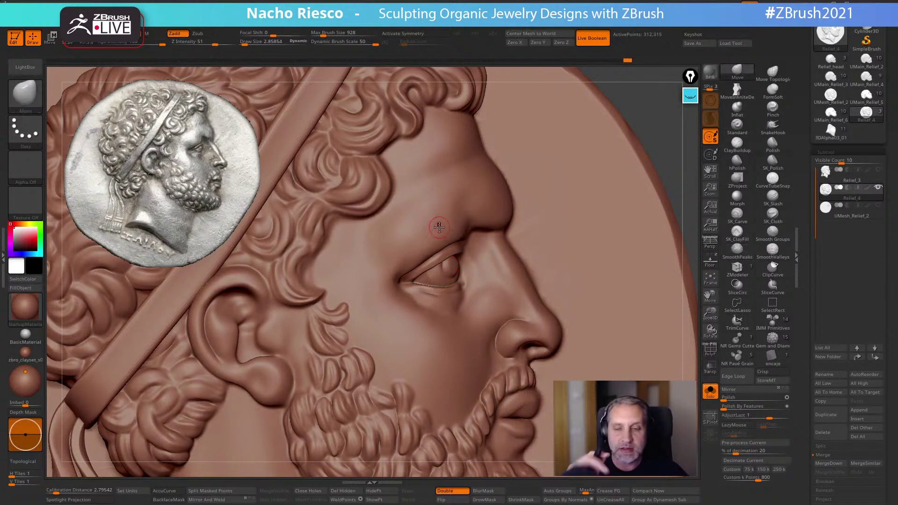
Apply the MAH_Shiny material to the coin to judge the relief under a metallic shading
left_click_drag(667, 165, 658, 122, "alt")
left_click_drag(628, 223, 574, 226)
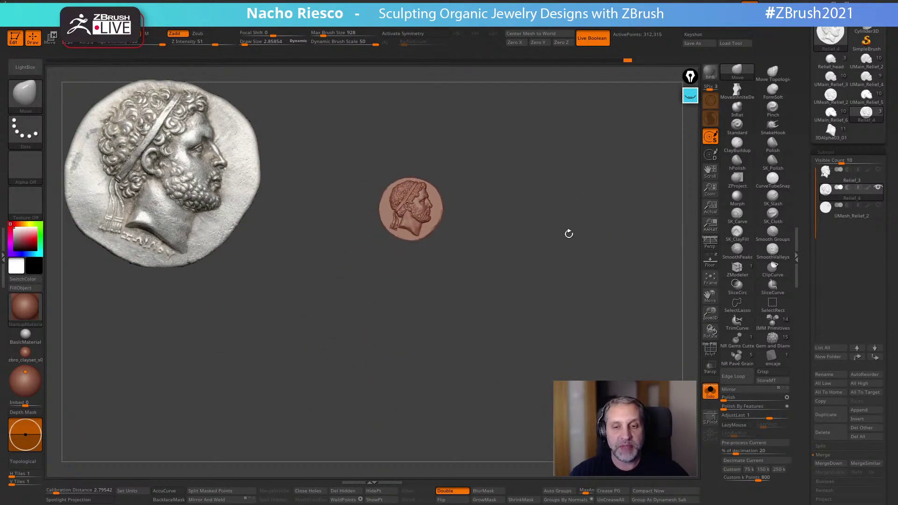
left_click(36, 307)
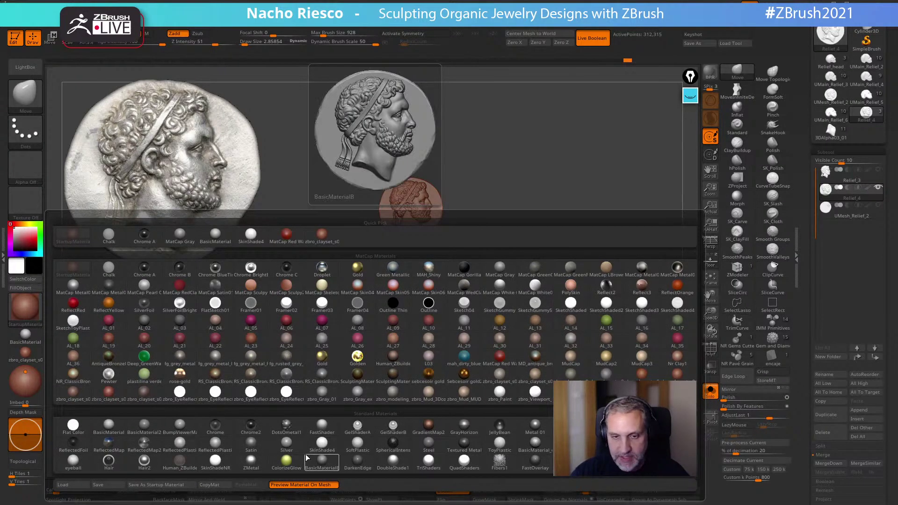
left_click(429, 272)
mouse_move(508, 266)
left_mouse_down()
mouse_move(499, 283)
mouse_move(490, 280)
mouse_move(487, 321)
mouse_move(502, 299)
mouse_move(504, 310)
mouse_move(464, 313)
mouse_move(466, 304)
mouse_move(490, 313)
mouse_move(469, 323)
mouse_move(483, 313)
mouse_move(482, 361)
mouse_move(498, 366)
mouse_move(487, 327)
mouse_move(475, 328)
mouse_move(495, 364)
mouse_move(489, 315)
mouse_move(493, 417)
mouse_move(533, 387)
mouse_move(550, 435)
mouse_move(592, 396)
left_mouse_up()
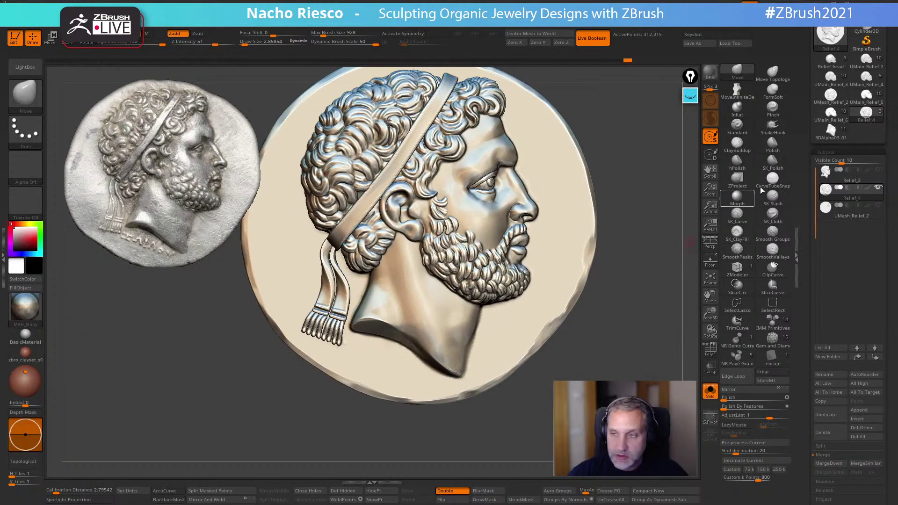
Fill out the neck surface with the SK_ClayFill brush at a draw size of about 11.12
left_click(737, 232)
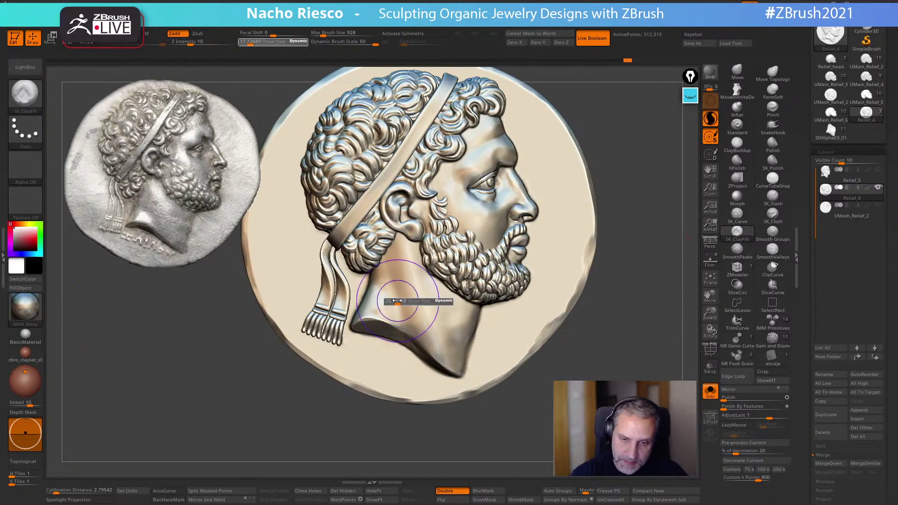
left_click_drag(392, 287, 400, 307)
key("s")
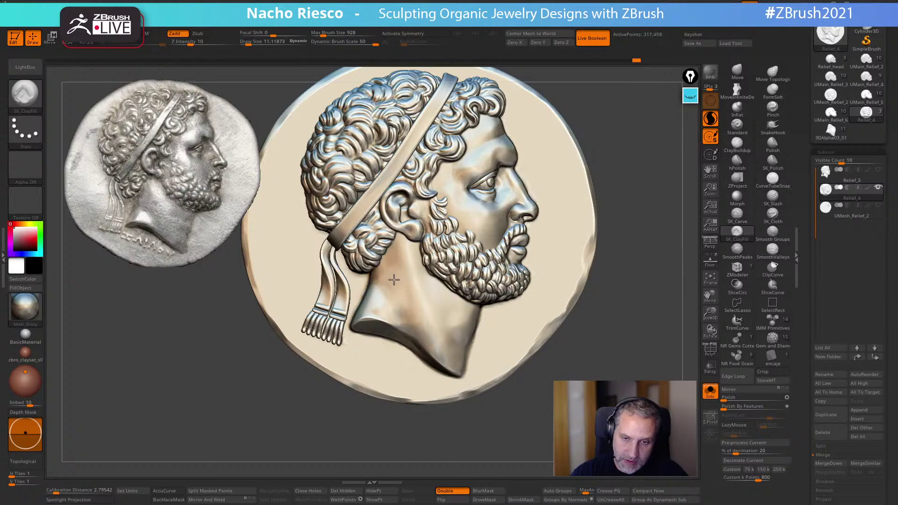
key("f")
left_click_drag(609, 310, 678, 190)
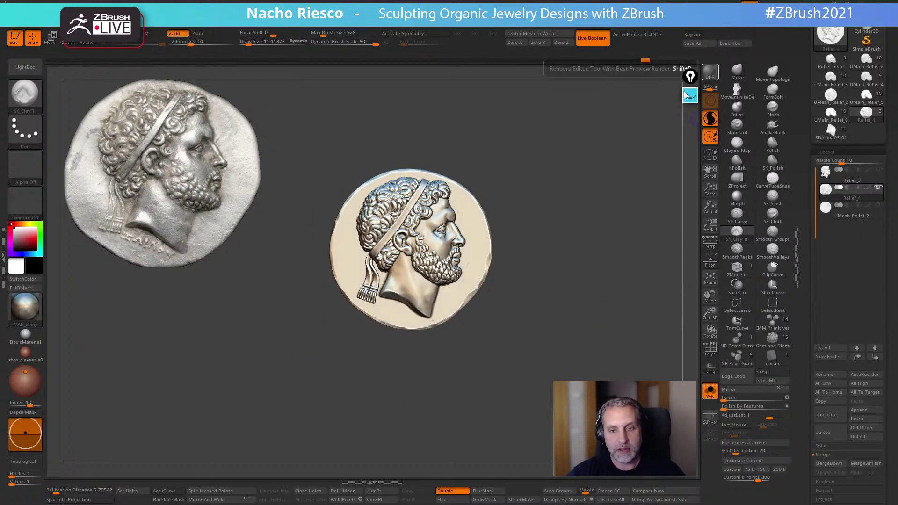
mouse_move(520, 344)
left_mouse_down()
mouse_move(538, 369)
mouse_move(520, 373)
left_mouse_up()
left_click_drag(590, 369, 520, 347, "alt")
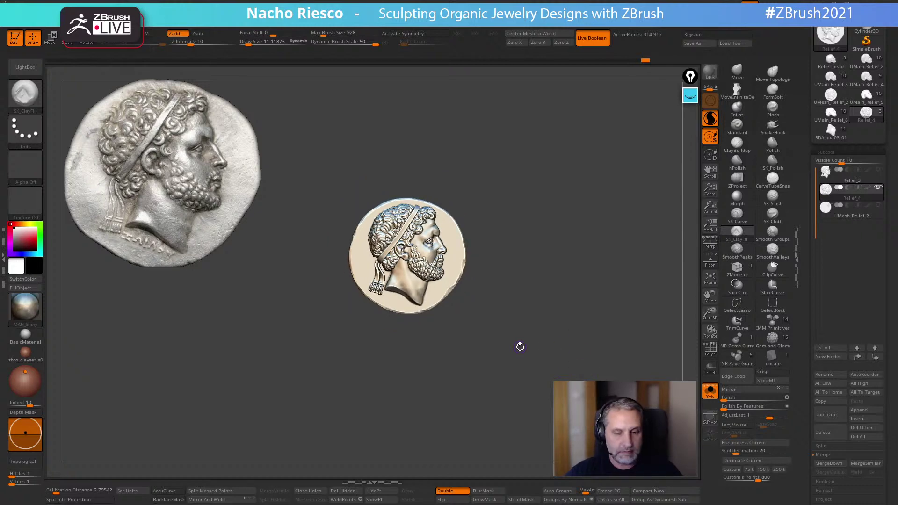
Adjust the depth of the face relief from the coin's edge-on view using the Move brush at a draw size of about 38.6
left_click_drag(548, 307, 672, 303, "alt")
left_click_drag(694, 371, 538, 388)
left_click(737, 71)
key("s")
left_click_drag(372, 276, 416, 263)
key("s")
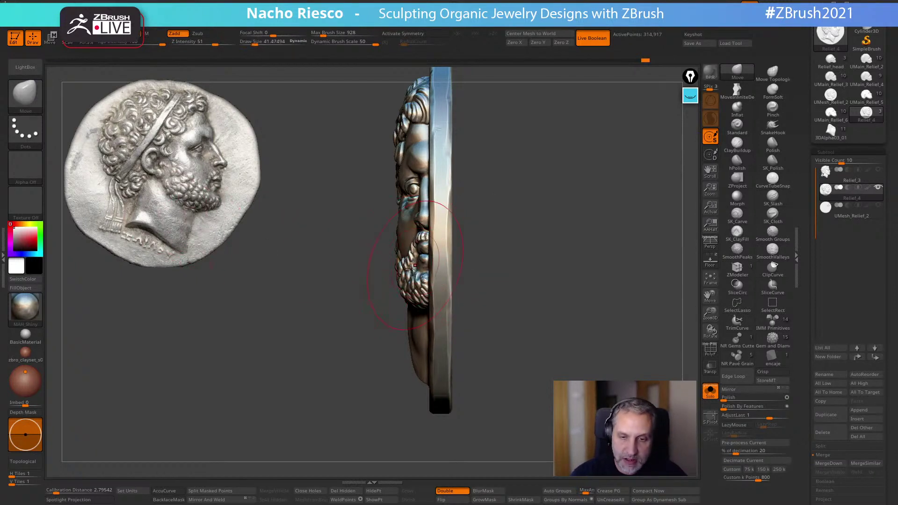
key("s")
left_click_drag(404, 278, 402, 278)
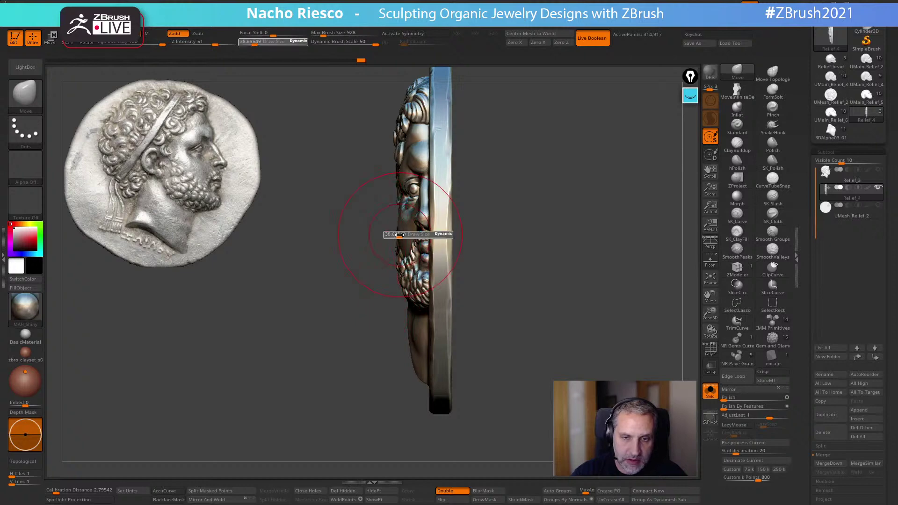
mouse_move(463, 209)
left_mouse_down()
mouse_move(505, 223)
mouse_move(437, 248)
left_mouse_up()
key("s")
Measure how far the nose stands out from the coin's background with a Transpose line in the edge-on view
key("s")
left_click_drag(515, 215, 516, 253, "shift")
right_click_drag(436, 267, 463, 315, "ctrl")
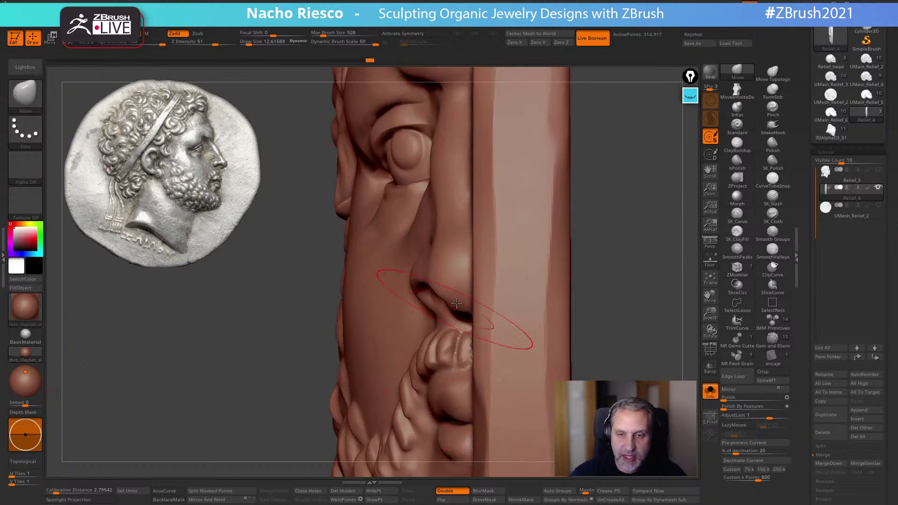
key("w")
key("y")
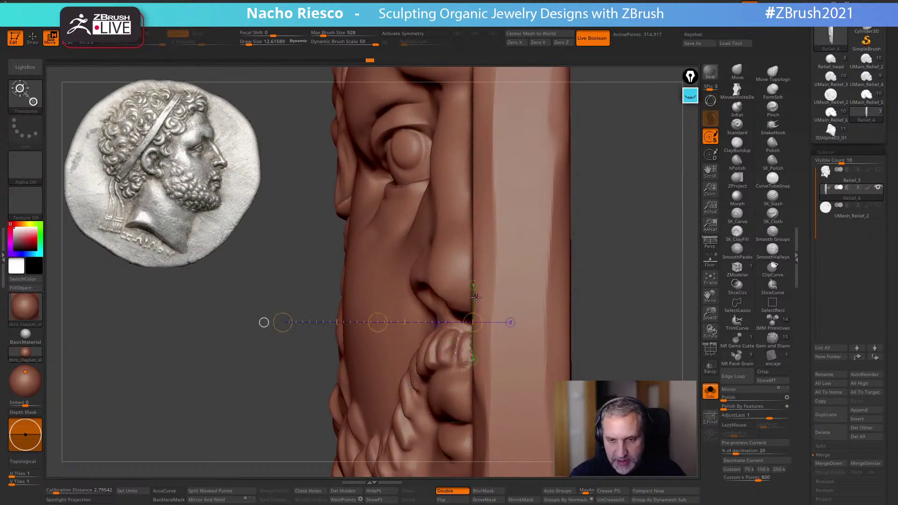
left_click_drag(428, 278, 472, 278)
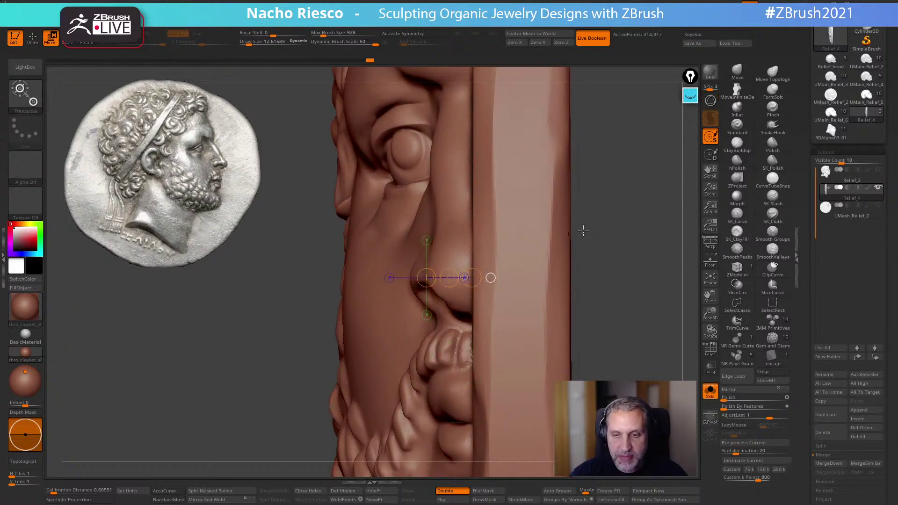
right_click_drag(616, 213, 605, 267, "ctrl")
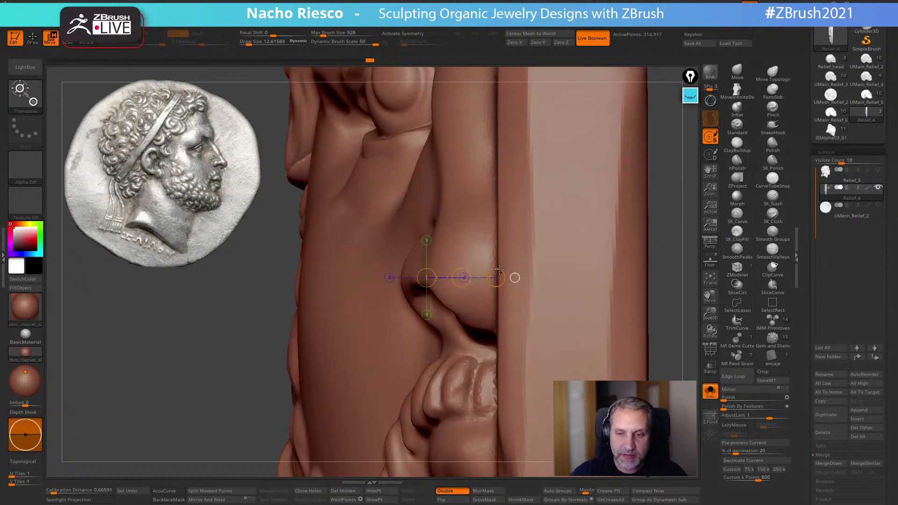
left_click_drag(429, 261, 499, 262)
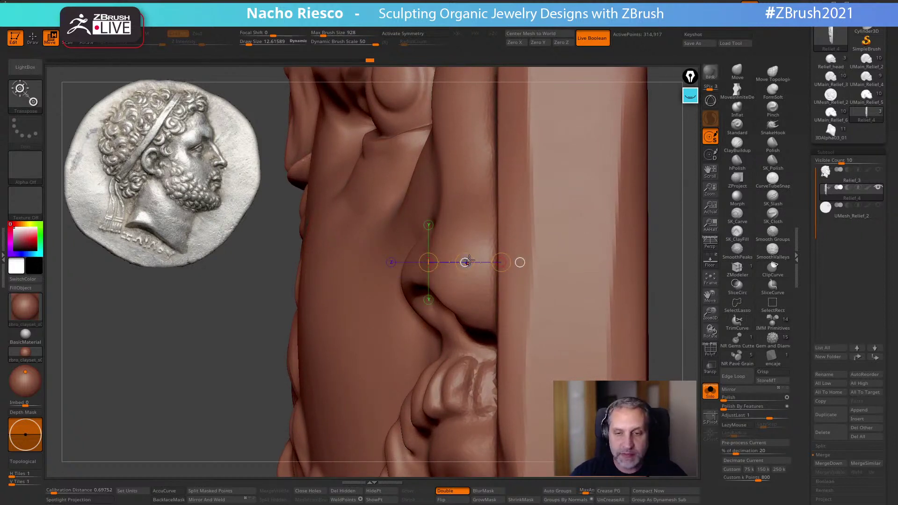
left_click_drag(468, 257, 457, 314)
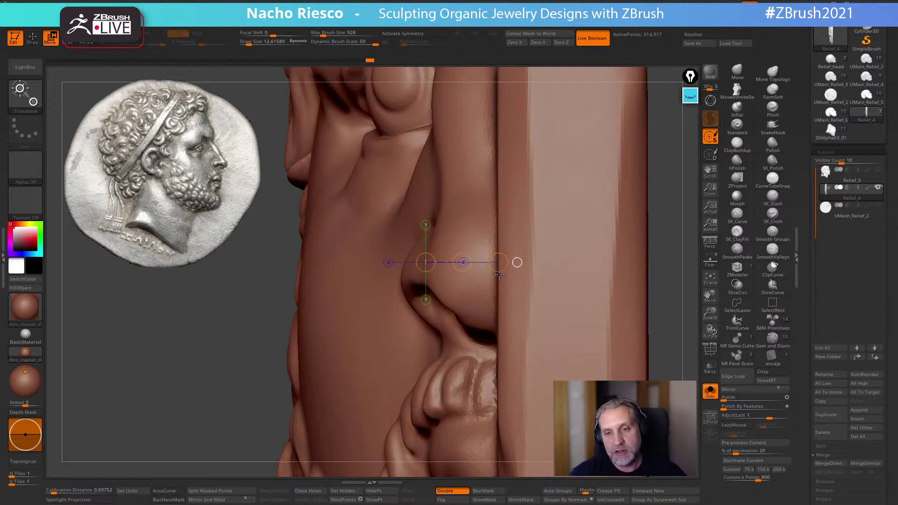
Return to draw mode and try to nudge the side of the nose with the Move brush
key("q")
left_click_drag(633, 243, 575, 218)
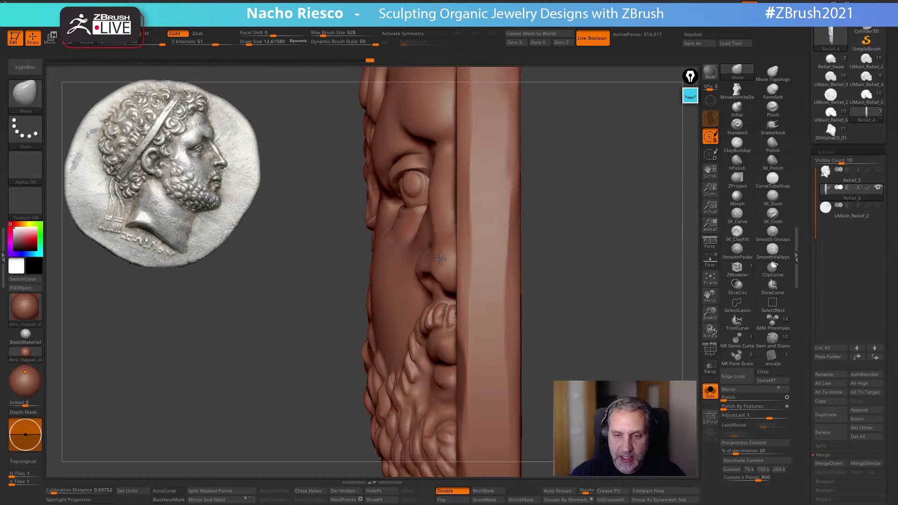
left_click_drag(437, 258, 441, 257)
key("ctrl+z")
Isolate the ear, the neck below it and the adjacent hair and beard with a lasso selection
mouse_move(557, 220)
left_mouse_down("alt")
mouse_move(575, 182)
mouse_move(562, 160)
mouse_move(605, 204)
mouse_move(577, 213)
mouse_move(535, 256)
left_mouse_up("alt")
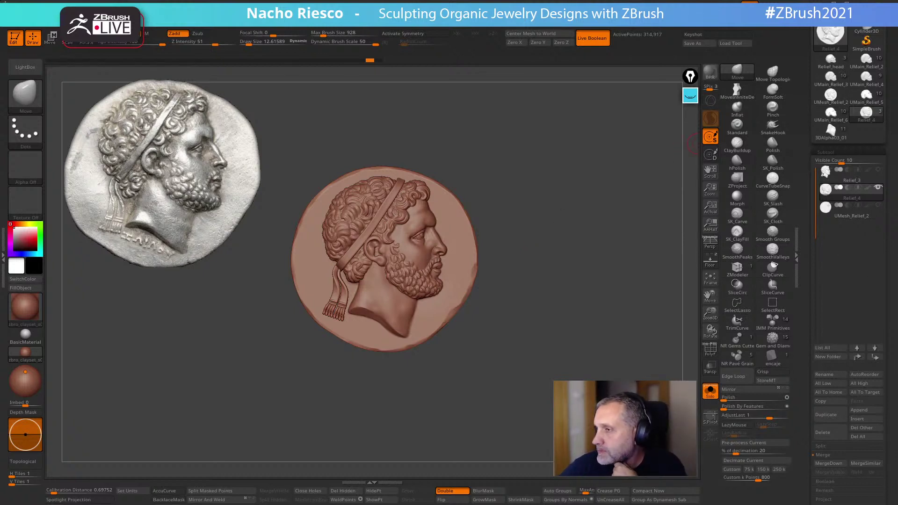
left_click_drag(566, 357, 516, 370)
left_click_drag(553, 323, 550, 344)
mouse_move(516, 387)
left_mouse_down("alt")
mouse_move(596, 323)
mouse_move(494, 386)
mouse_move(516, 384)
left_mouse_up("alt")
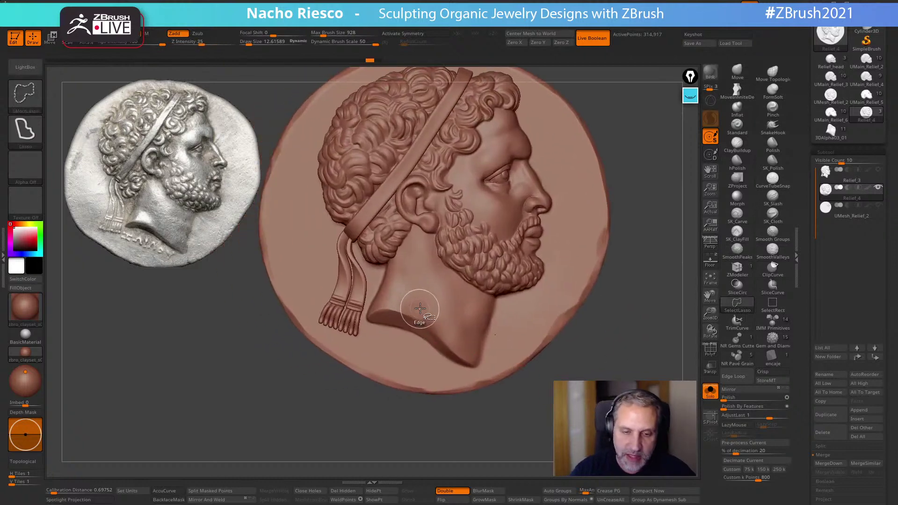
mouse_move(415, 347)
left_mouse_down("ctrl+shift")
mouse_move(441, 325)
mouse_move(456, 220)
left_mouse_up("ctrl+shift")
mouse_move(374, 260)
left_mouse_down("ctrl+shift")
mouse_move(427, 291)
mouse_move(386, 202)
mouse_move(375, 229)
left_mouse_up("ctrl+shift")
mouse_move(535, 415)
left_mouse_down("alt")
mouse_move(540, 440)
mouse_move(549, 411)
mouse_move(571, 398)
mouse_move(527, 435)
mouse_move(524, 459)
left_mouse_up("alt")
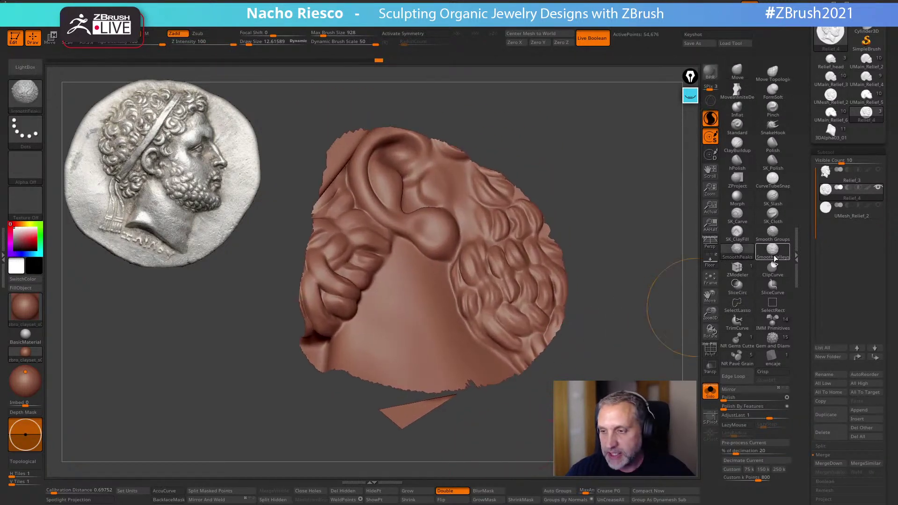
Set the draw size to about 4.30 and smooth the creases around the earlobe and beard edge with SmoothValleys
key("s")
left_click(409, 248)
key("shift")
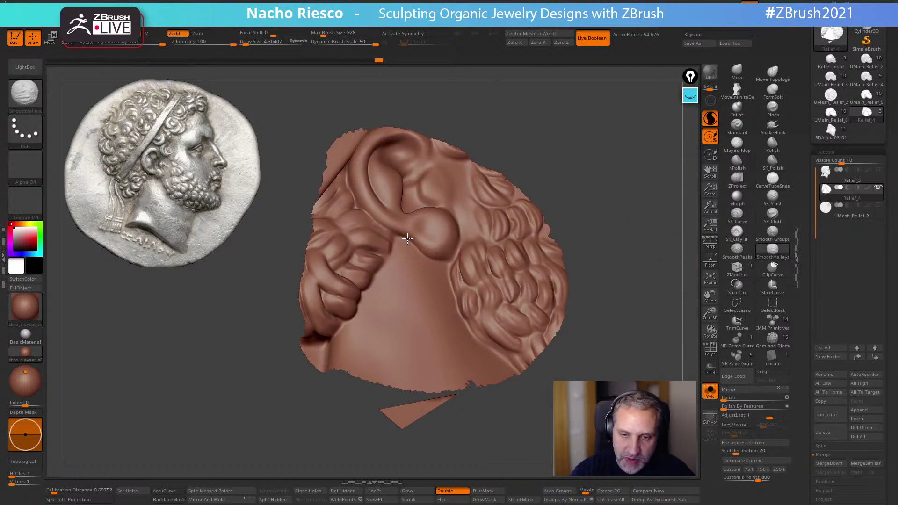
left_click_drag(450, 264, 448, 277, "shift")
left_click_drag(545, 402, 553, 412, "shift")
left_click_drag(460, 249, 461, 273, "shift")
Set the draw size to about 5.18 and reshape the earlobe and inner ear with the Move brush
key("s")
left_click(460, 271)
key("s")
left_click(459, 270)
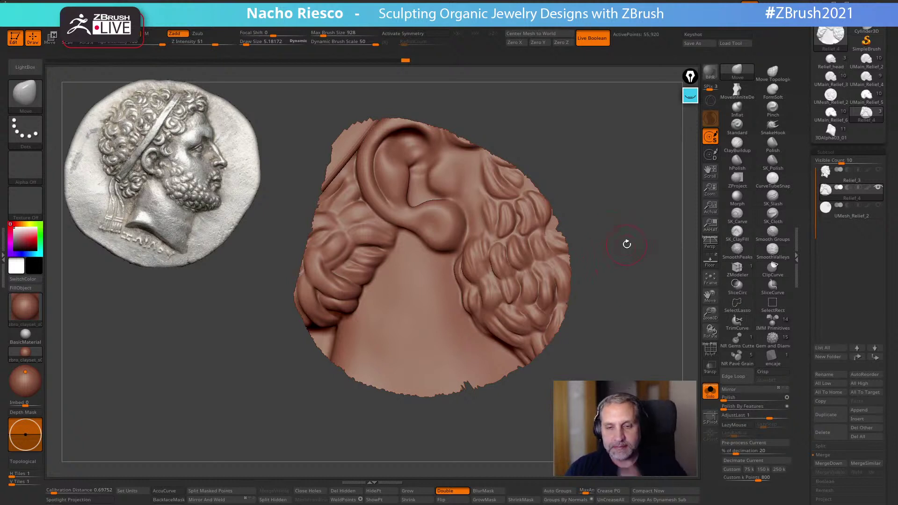
mouse_move(623, 213)
left_mouse_down()
mouse_move(616, 248)
mouse_move(617, 241)
left_mouse_up()
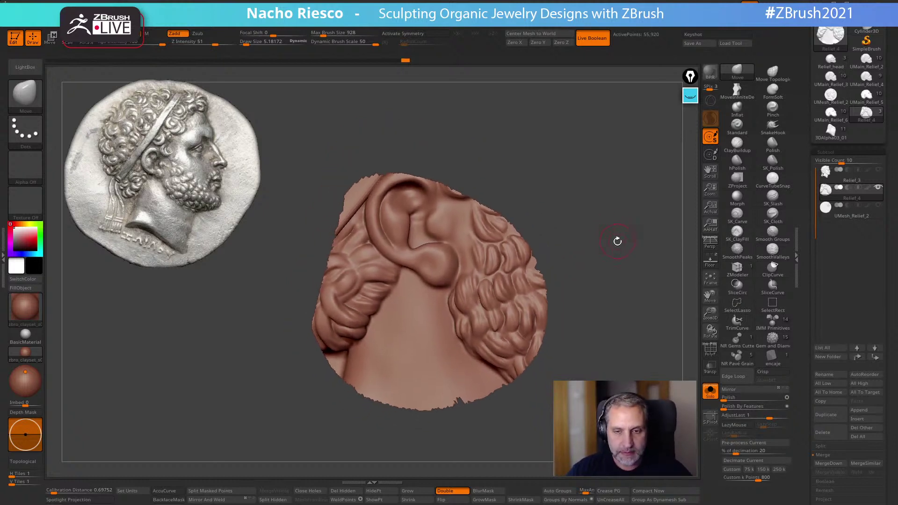
key("s")
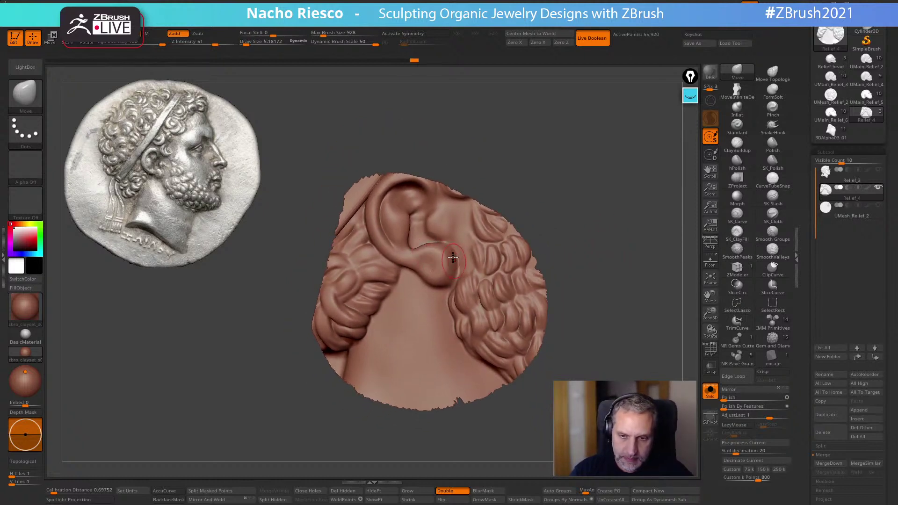
left_click_drag(431, 244, 430, 248)
left_click_drag(416, 249, 407, 244)
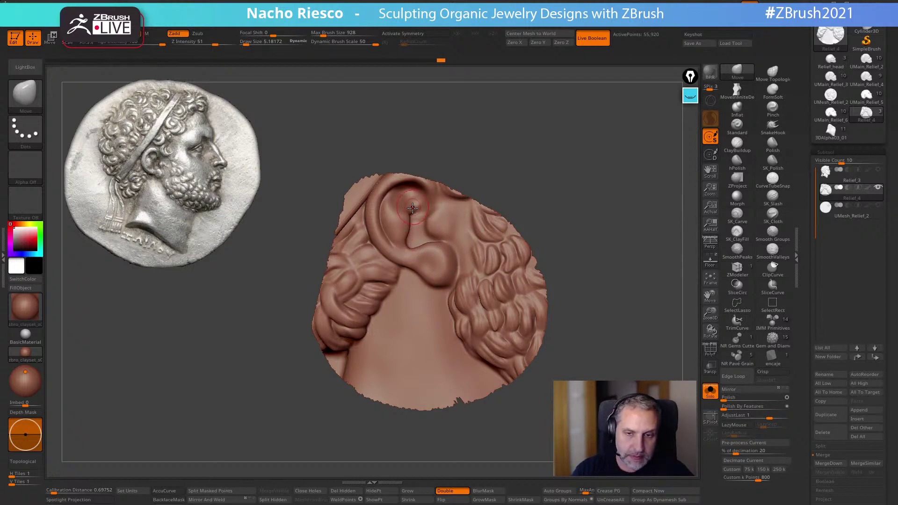
left_click_drag(412, 214, 430, 220)
Fill the junction between the ear's lower rim and the earlobe with SK_ClayFill at a draw size of about 2.86
left_click_drag(566, 163, 473, 208)
mouse_move(533, 180)
left_mouse_down()
mouse_move(593, 188)
mouse_move(584, 202)
left_mouse_up()
key("[")
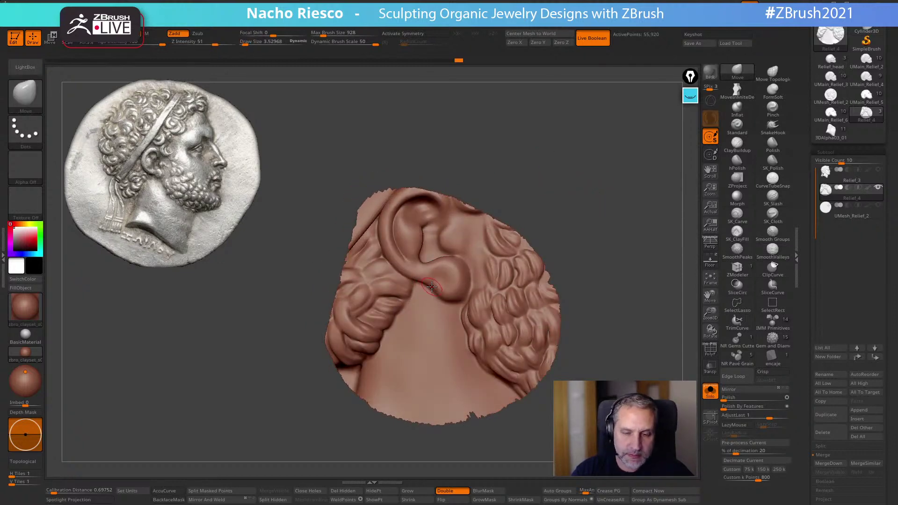
left_click_drag(515, 273, 573, 213, "alt")
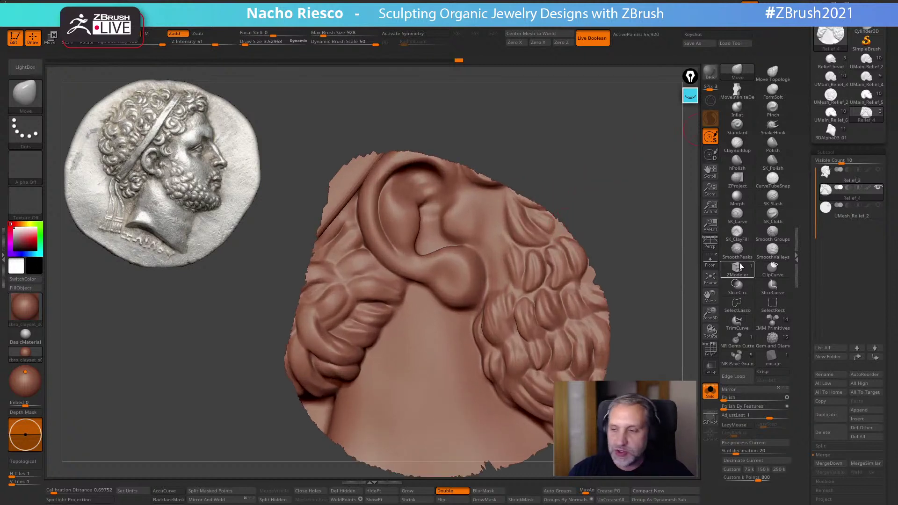
left_click(737, 232)
key("s")
left_click(412, 272)
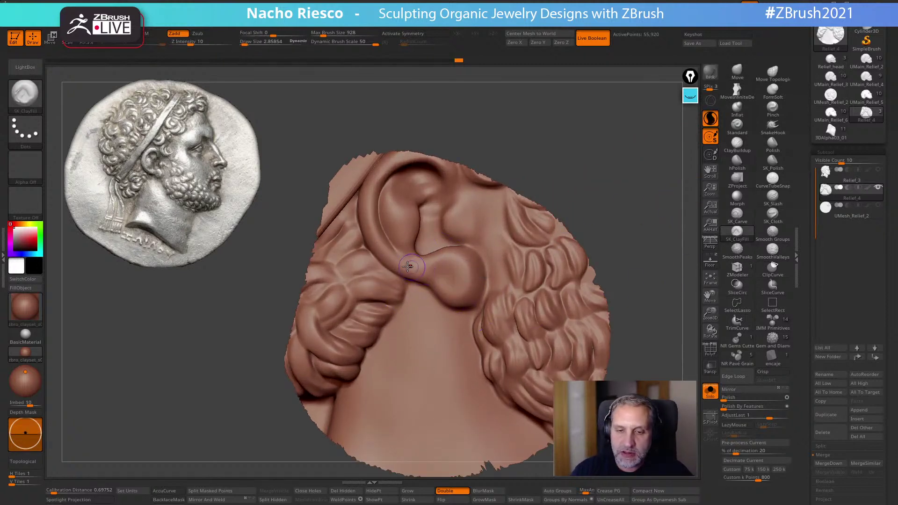
left_click_drag(412, 271, 454, 256)
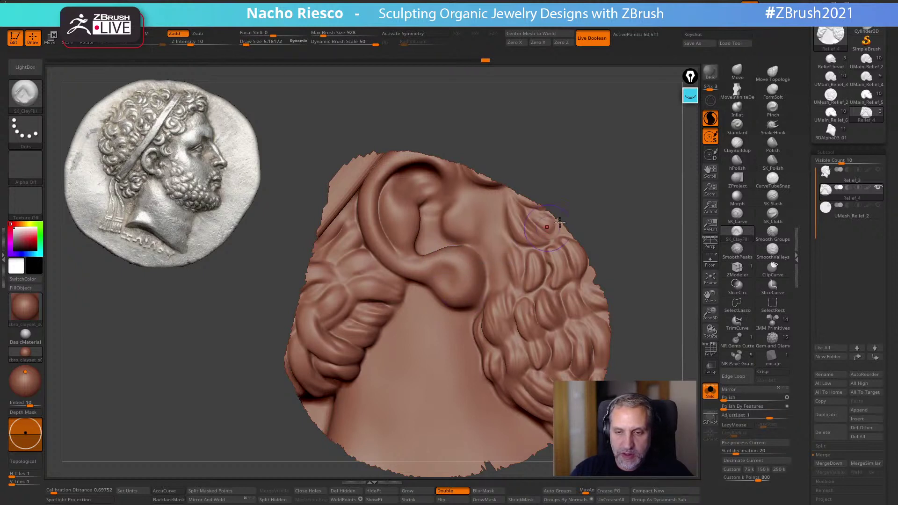
Build up the surface between the ear opening and the tragus with SK_ClayFill
left_click_drag(612, 186, 609, 207, "alt")
key("s")
left_click_drag(474, 246, 444, 240)
key("s")
key("s")
left_click_drag(583, 177, 585, 186)
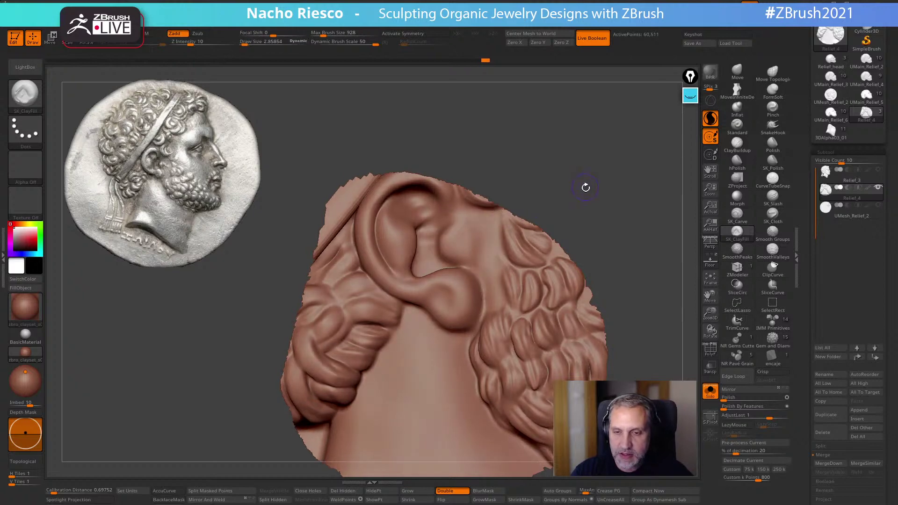
Isolate the ear with the hair and beard around it, and refine the upper inner ear fold with SK_Cloth
left_click(613, 219, "ctrl+shift")
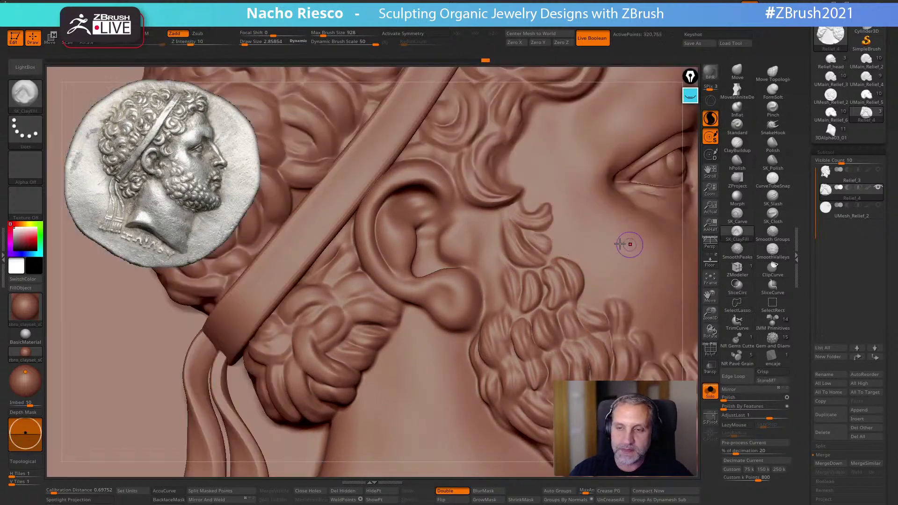
mouse_move(462, 135)
left_mouse_down("ctrl+shift")
mouse_move(491, 391)
mouse_move(603, 285)
left_mouse_up("ctrl+shift")
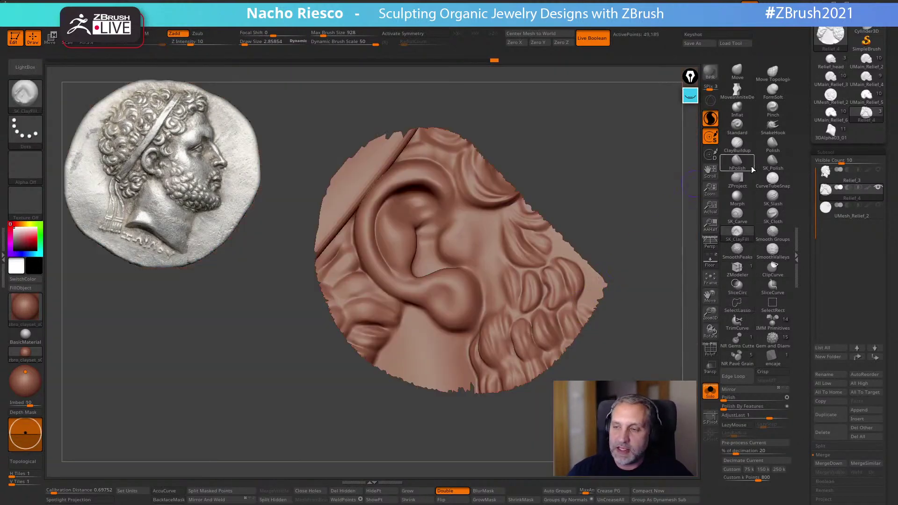
left_click(772, 214)
key("s")
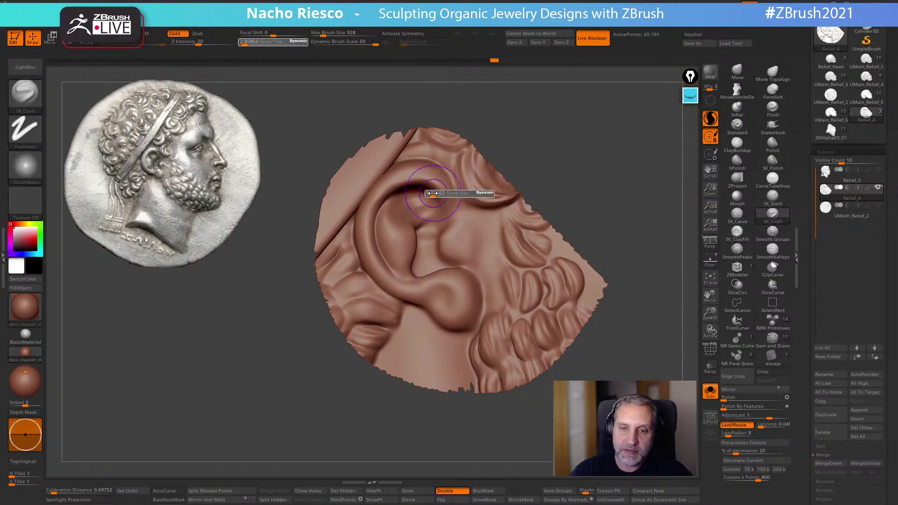
left_click(430, 193)
mouse_move(450, 207)
left_mouse_down()
mouse_move(439, 199)
mouse_move(443, 213)
mouse_move(448, 201)
mouse_move(433, 180)
left_mouse_up()
key("s")
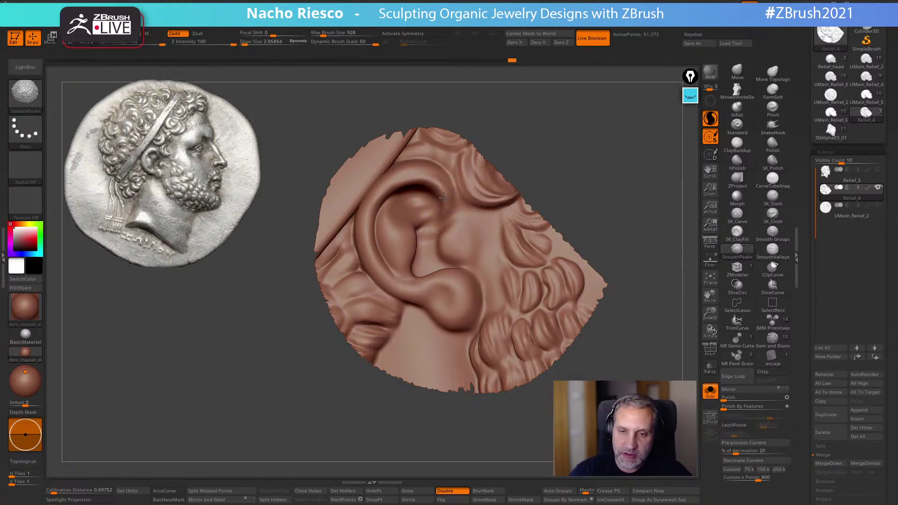
Reshape the upper inner ear from a tilted view with the Move brush at a draw size of about 9.72
mouse_move(571, 170)
left_mouse_down()
mouse_move(595, 192)
mouse_move(611, 235)
mouse_move(633, 225)
mouse_move(639, 204)
left_mouse_up()
left_click(733, 76)
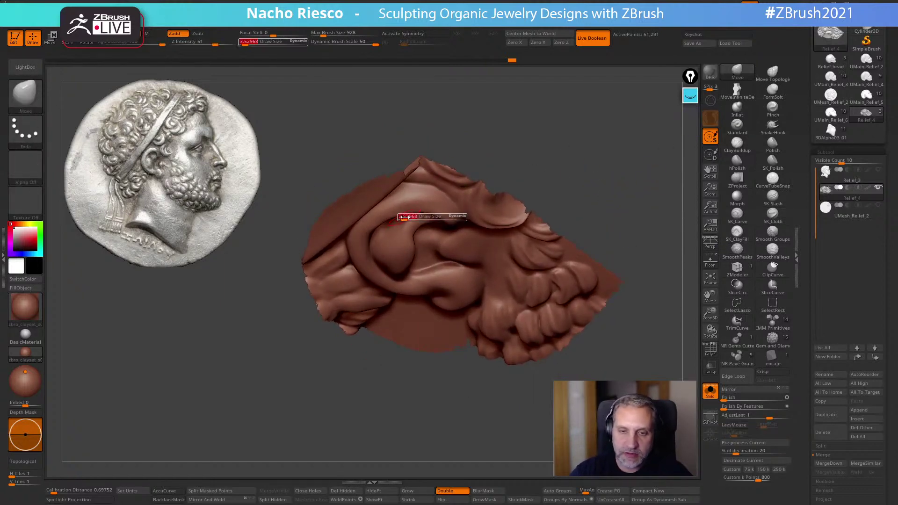
left_click_drag(421, 211, 424, 208)
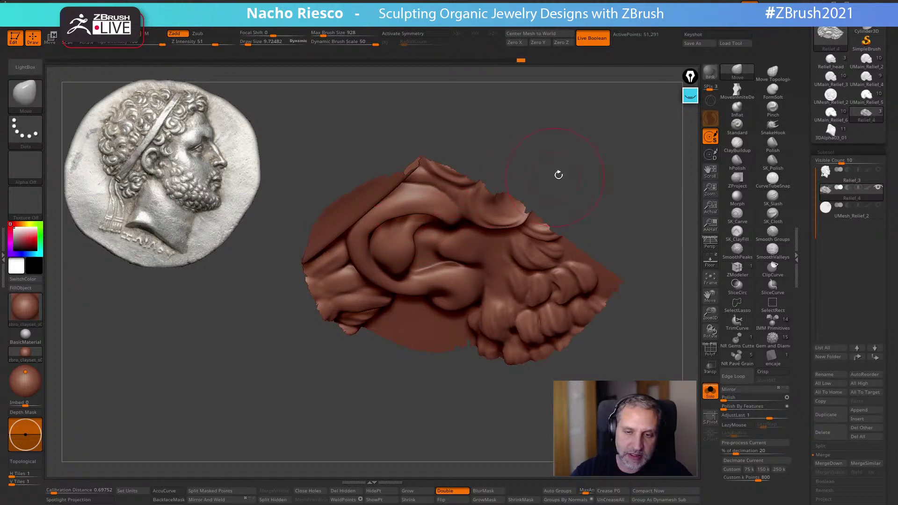
left_click_drag(555, 177, 558, 206)
key("s")
left_click_drag(409, 216, 428, 213)
mouse_move(565, 176)
left_mouse_down()
mouse_move(573, 198)
mouse_move(602, 210)
mouse_move(595, 239)
left_mouse_up()
Adjust the inner ear bowl and the tragus with the Move brush at a draw size of about 4.30
key("s")
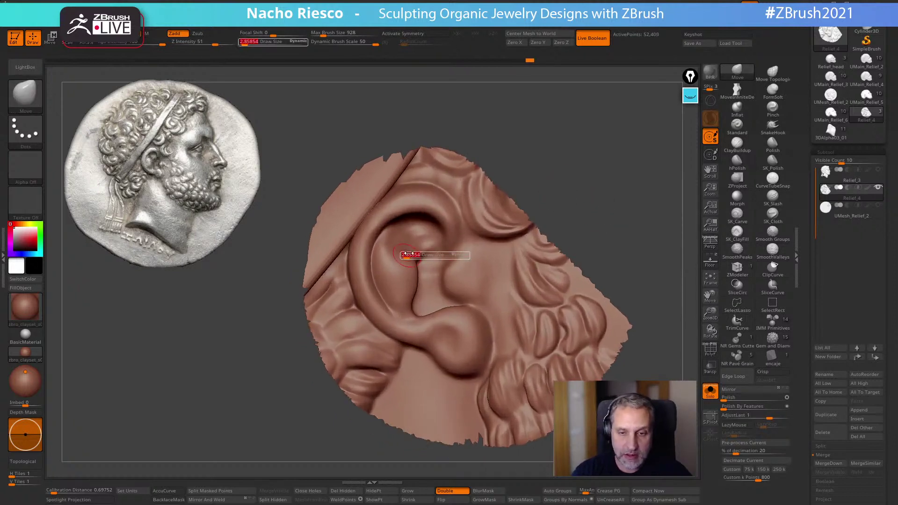
key("s")
left_click(406, 251)
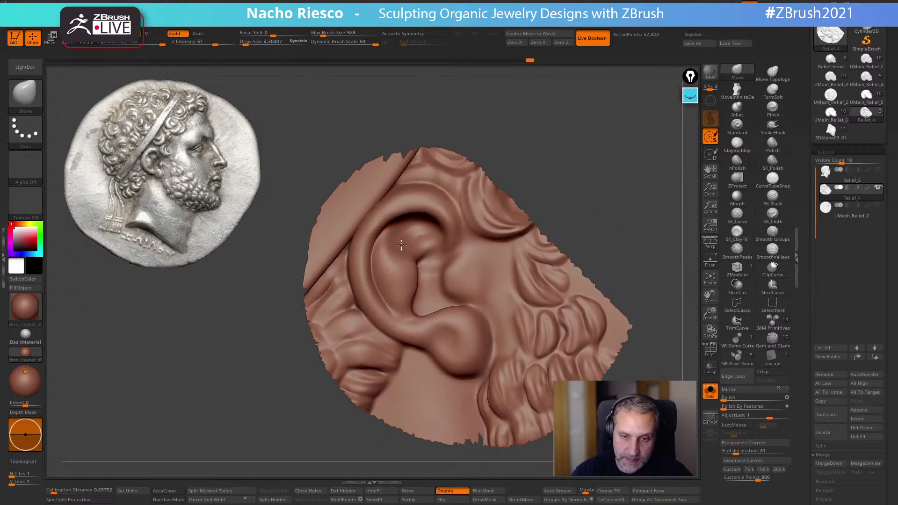
left_click_drag(401, 244, 410, 236)
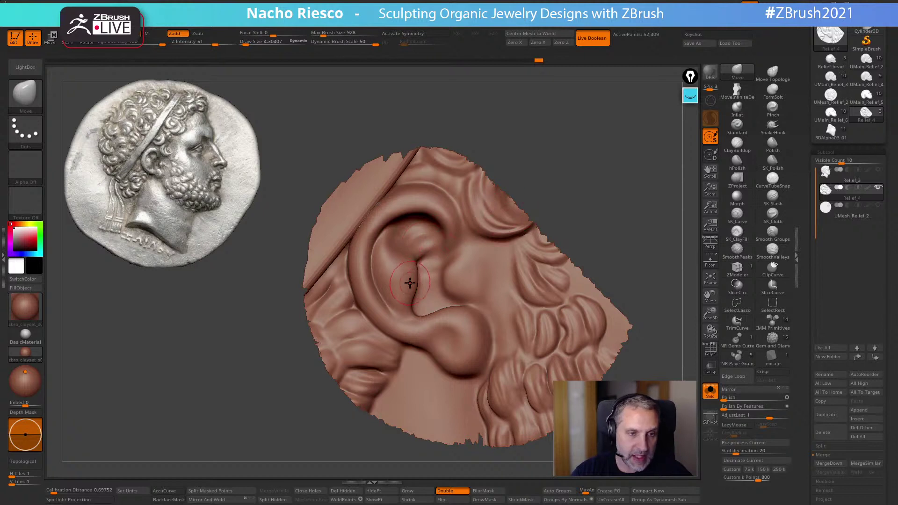
left_click_drag(446, 287, 458, 286)
Reduce the Move brush to a draw size of about 2.86 and refine the tragus and the front of the upper ear rim
key("bracketleft")
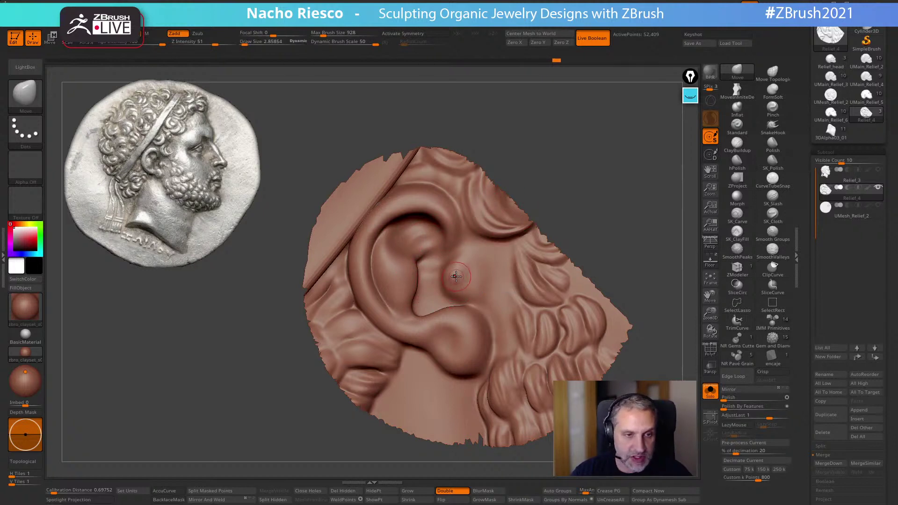
key("s")
left_click_drag(451, 267, 456, 277)
mouse_move(459, 237)
left_mouse_down()
mouse_move(444, 230)
mouse_move(438, 241)
mouse_move(427, 210)
left_mouse_up()
key("s")
Carve the crease between the front of the upper ear and the adjacent hair lock with SK_Slash
mouse_move(515, 182)
right_mouse_down("ctrl")
mouse_move(575, 161)
mouse_move(553, 211)
right_mouse_up("ctrl")
right_click_drag(560, 166, 538, 201, "alt")
left_click(773, 199)
key("s")
mouse_move(427, 200)
left_mouse_down()
mouse_move(429, 223)
mouse_move(461, 246)
left_mouse_up()
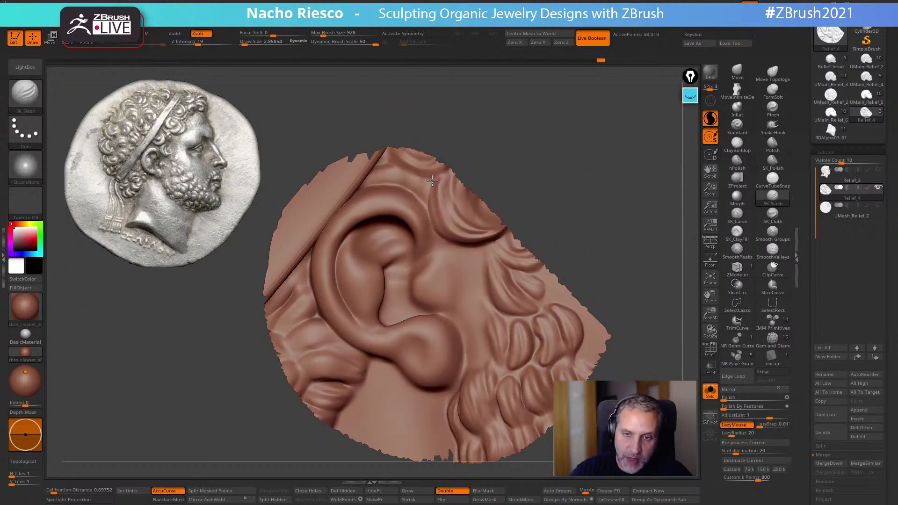
Reveal the whole relief and cut strand grooves into the hair lock in front of the ear with SK_Slash
right_click_drag(429, 227, 608, 263, "ctrl")
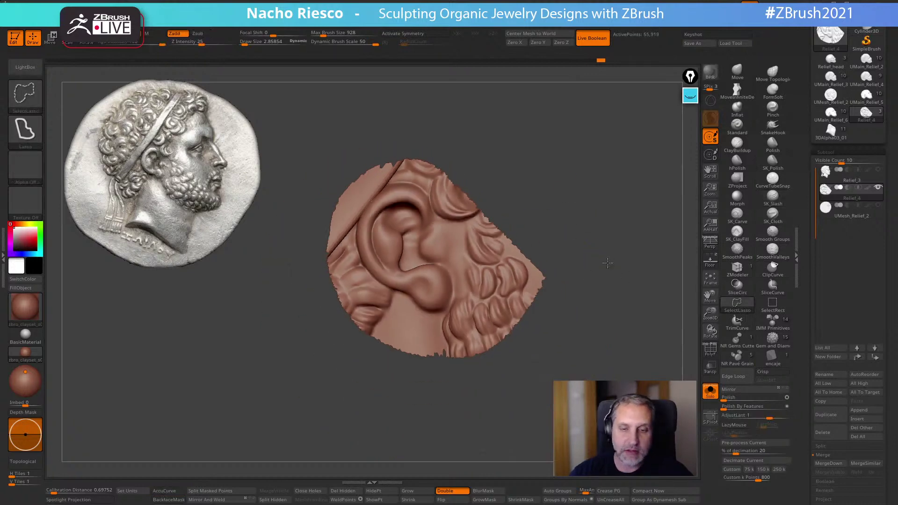
left_click(608, 263, "ctrl+shift")
right_click_drag(480, 313, 431, 229, "ctrl")
mouse_move(432, 217)
left_mouse_down()
mouse_move(477, 220)
mouse_move(477, 240)
left_mouse_up()
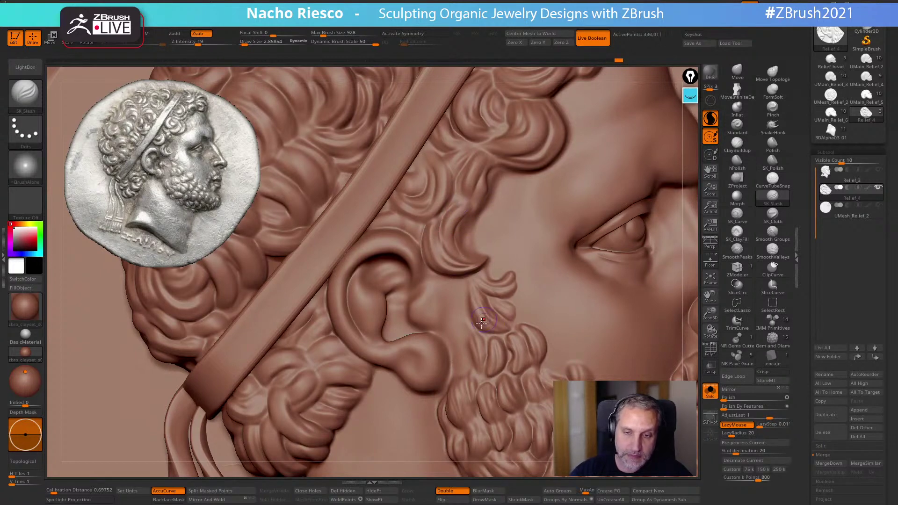
Cut strand grooves across the beard curls from below the ear towards the cheek with SK_Slash
mouse_move(452, 353)
right_mouse_down("alt")
mouse_move(449, 285)
mouse_move(463, 286)
right_mouse_up("alt")
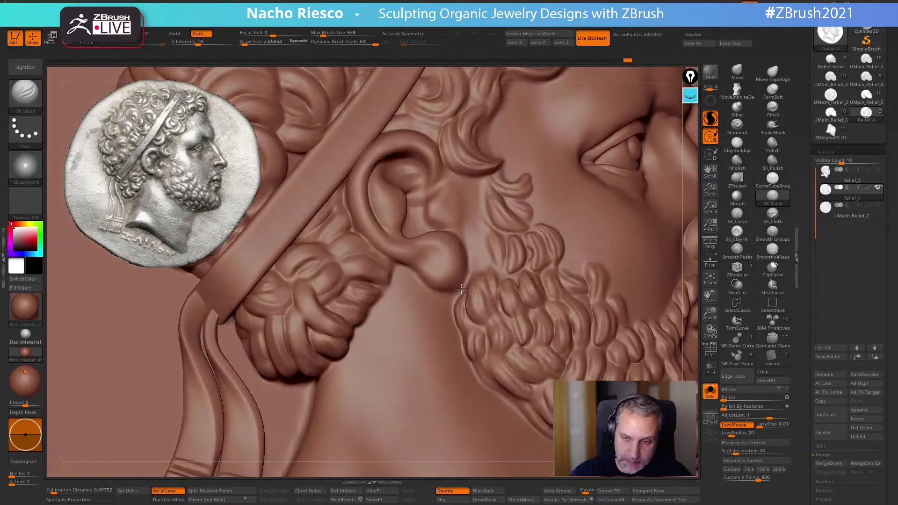
mouse_move(450, 316)
left_mouse_down()
mouse_move(485, 373)
mouse_move(522, 387)
left_mouse_up()
mouse_move(523, 387)
right_mouse_down("alt")
mouse_move(517, 290)
mouse_move(488, 319)
right_mouse_up("alt")
left_click_drag(488, 324, 529, 368)
right_click_drag(529, 368, 501, 278)
mouse_move(528, 264)
left_mouse_down()
mouse_move(494, 287)
mouse_move(539, 297)
left_mouse_up()
right_click_drag(539, 297, 509, 269)
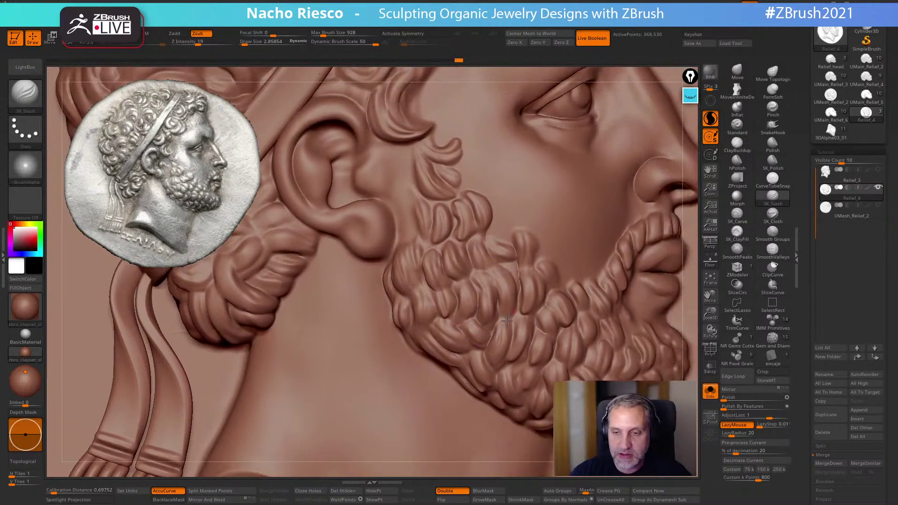
left_click_drag(502, 262, 528, 303)
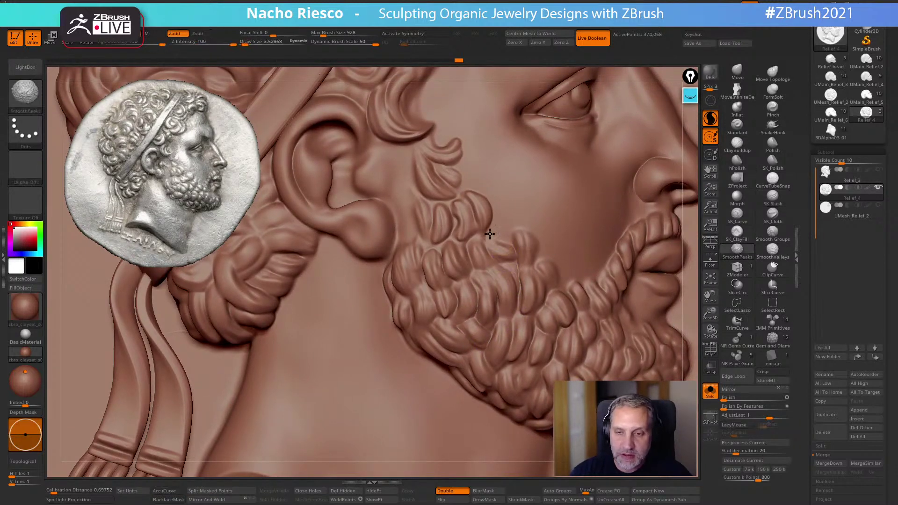
right_click_drag(528, 303, 494, 379, "ctrl")
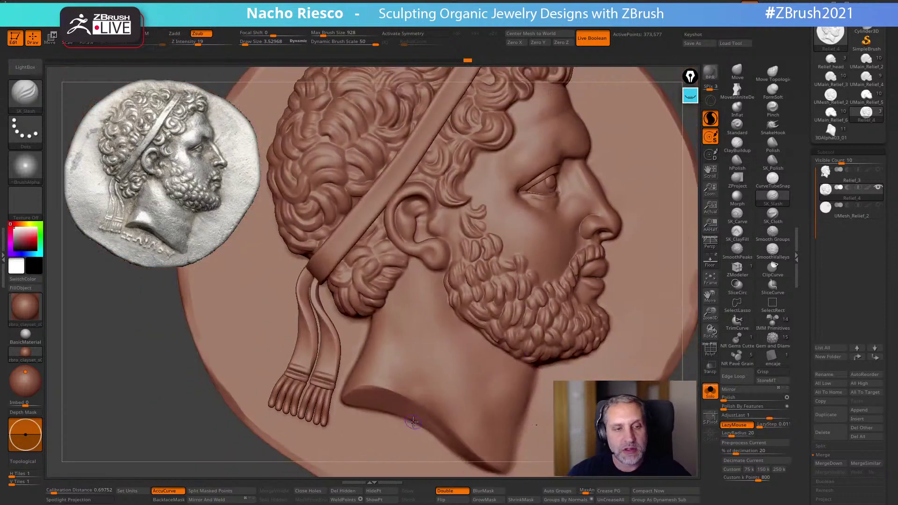
Build up the area between the tragus and the sideburn with ClayBuildup at a draw size of about 2.29
mouse_move(445, 240)
right_mouse_down("ctrl")
mouse_move(453, 260)
mouse_move(477, 276)
right_mouse_up("ctrl")
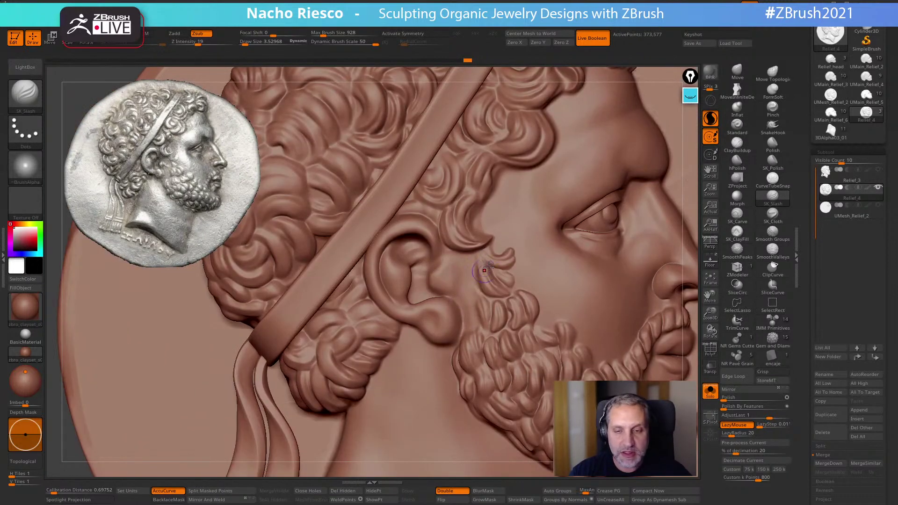
left_click(737, 143)
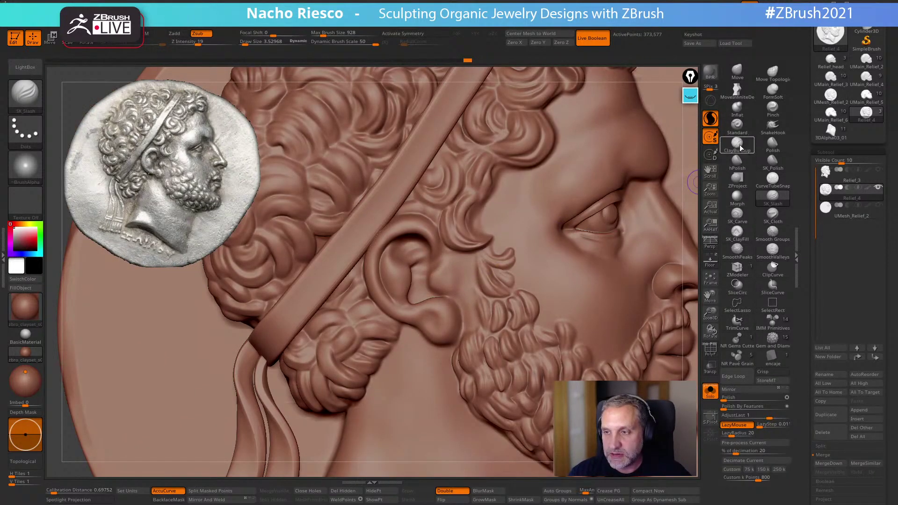
key("s")
left_click(452, 267)
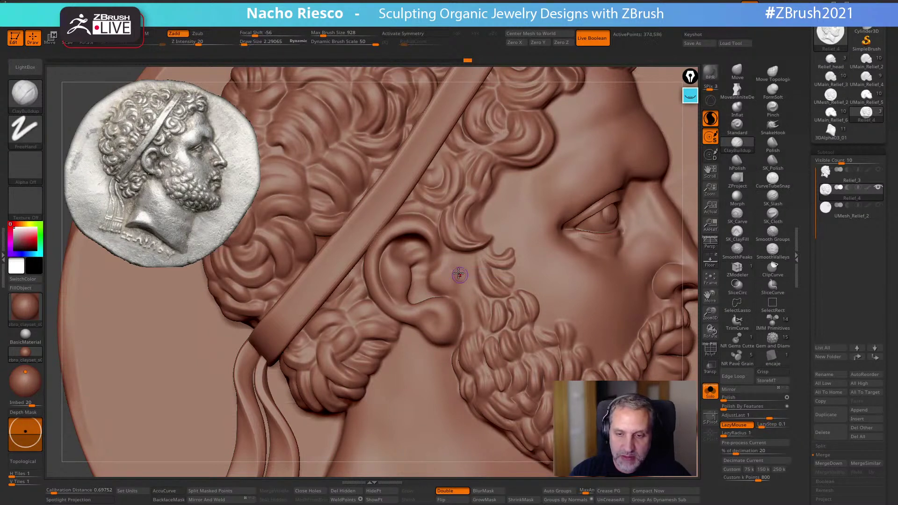
mouse_move(448, 268)
left_mouse_down()
mouse_move(465, 278)
mouse_move(452, 261)
mouse_move(463, 293)
left_mouse_up()
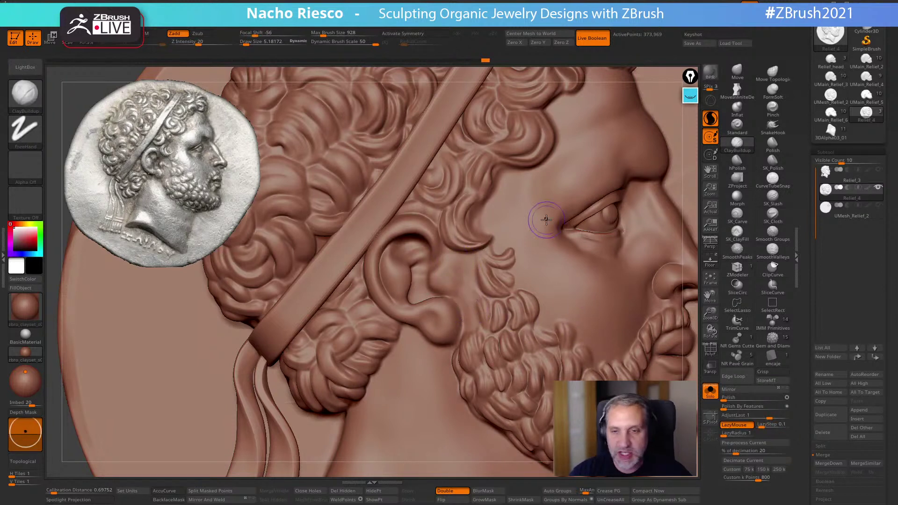
Examine the whole coin and the portrait against the reference image
right_click_drag(497, 260, 559, 98, "ctrl")
right_click_drag(646, 329, 647, 290, "ctrl")
right_click_drag(548, 374, 499, 377, "alt")
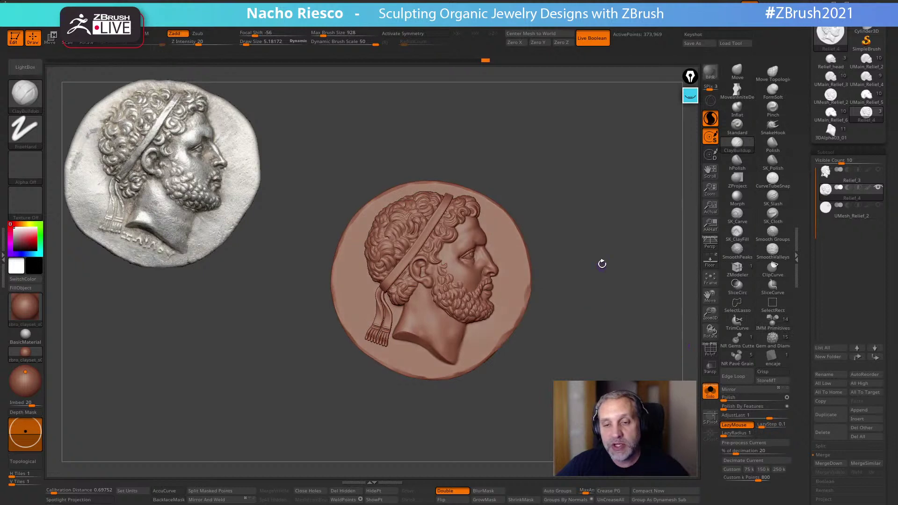
left_click_drag(602, 268, 611, 279, "alt")
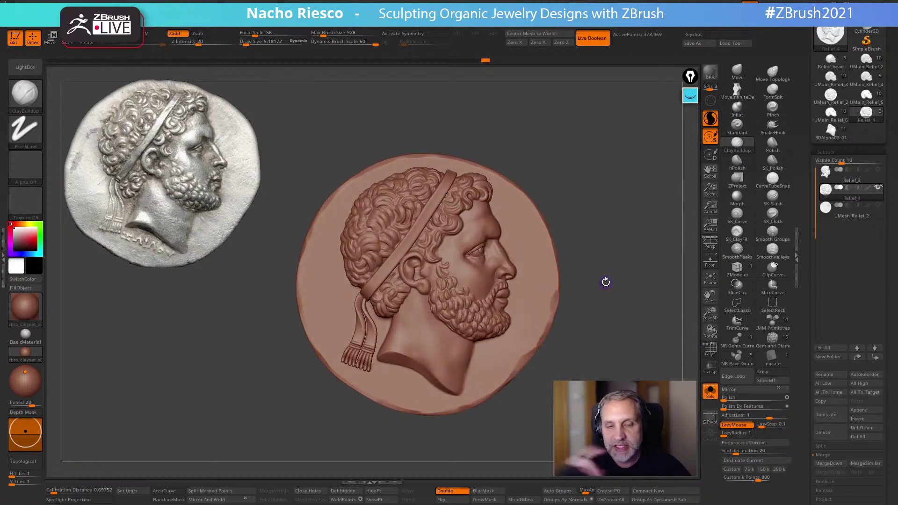
left_click_drag(599, 196, 610, 225, "alt")
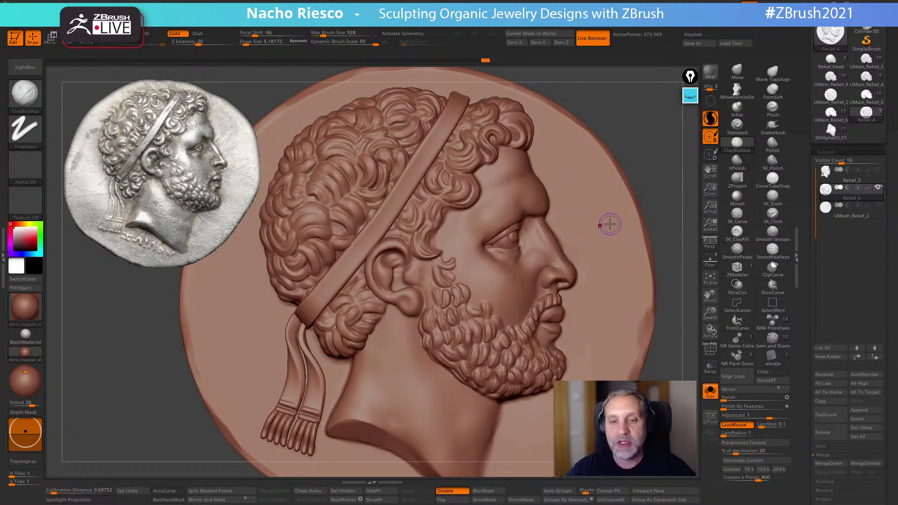
Switch to the Move brush and set its draw size to about 19.64
key("b")
key("m")
key("v")
key("s")
left_click_drag(391, 253, 370, 253)
key("s")
key("s")
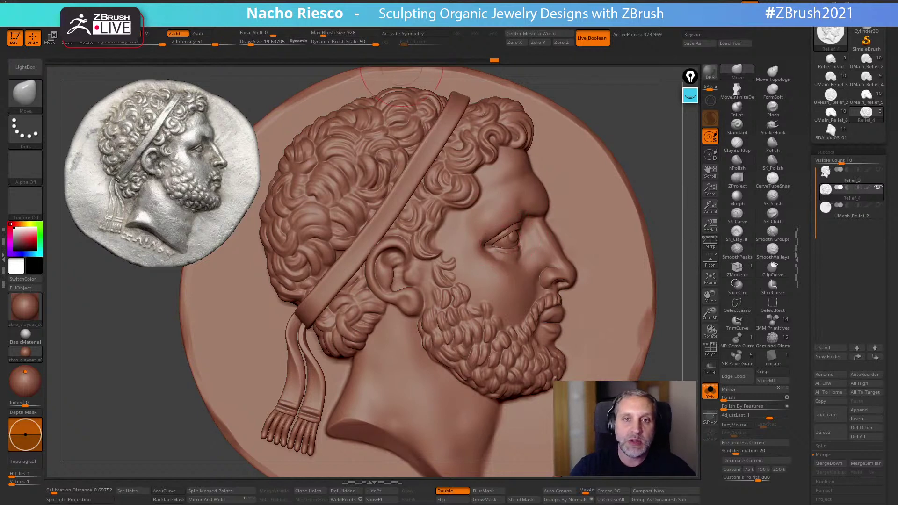
mouse_move(347, 16)
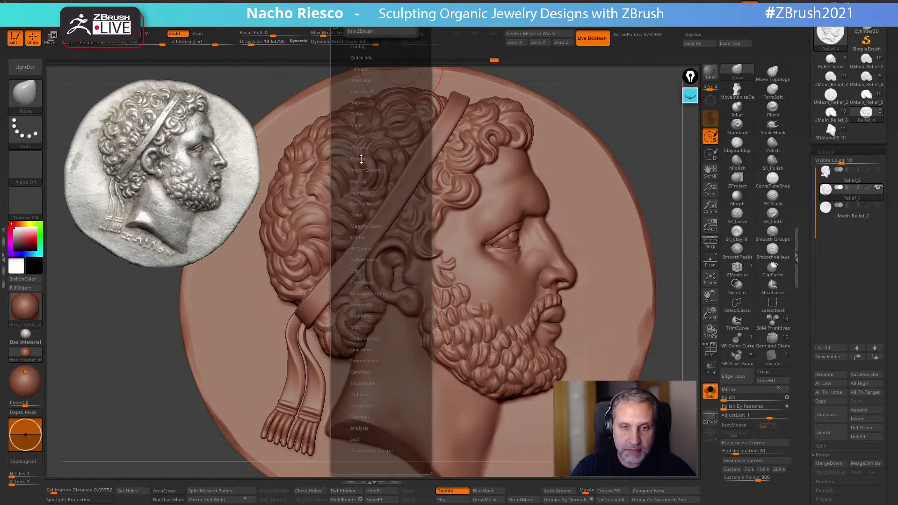
left_click(356, 125)
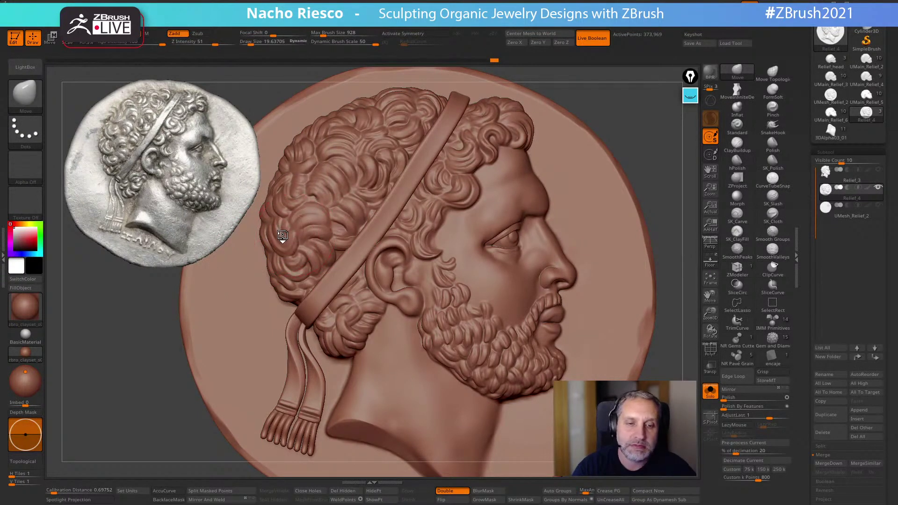
key("s")
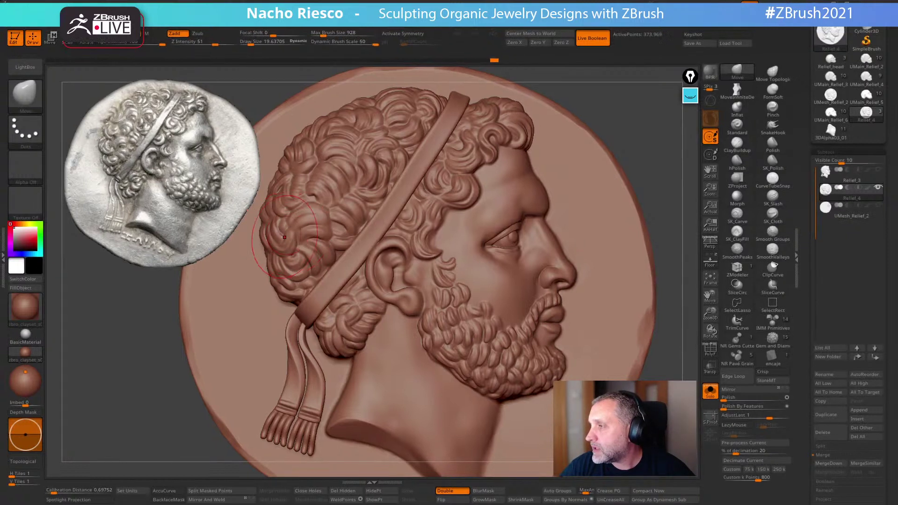
Switch to the Pinterest browser window and look through coin jewelry examples in the "alexnader coin" results
left_click_drag(897, 100, 405, 56)
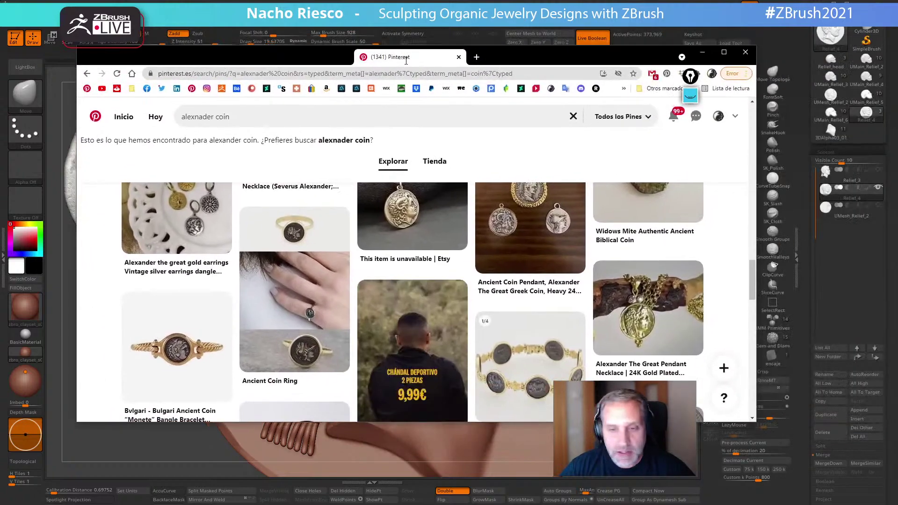
scroll(419, 322, "down", 5)
scroll(418, 322, "down", 10)
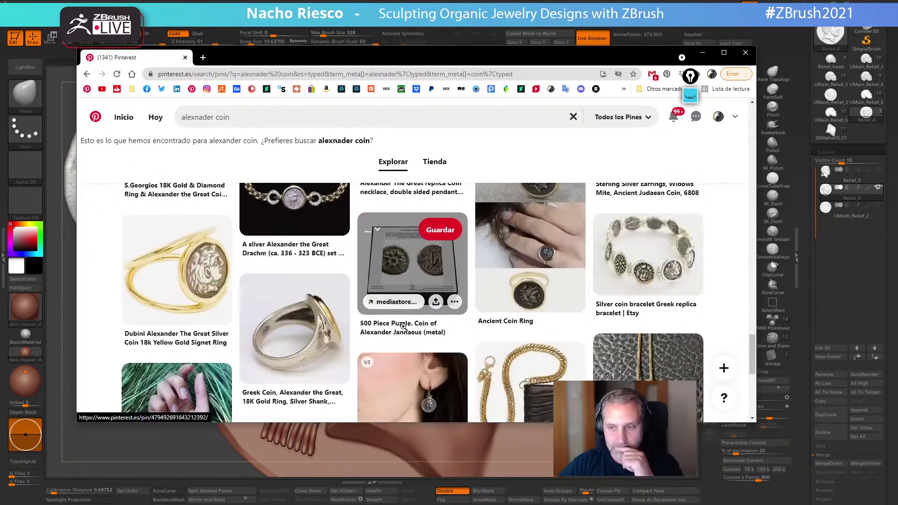
scroll(404, 327, "down", 10)
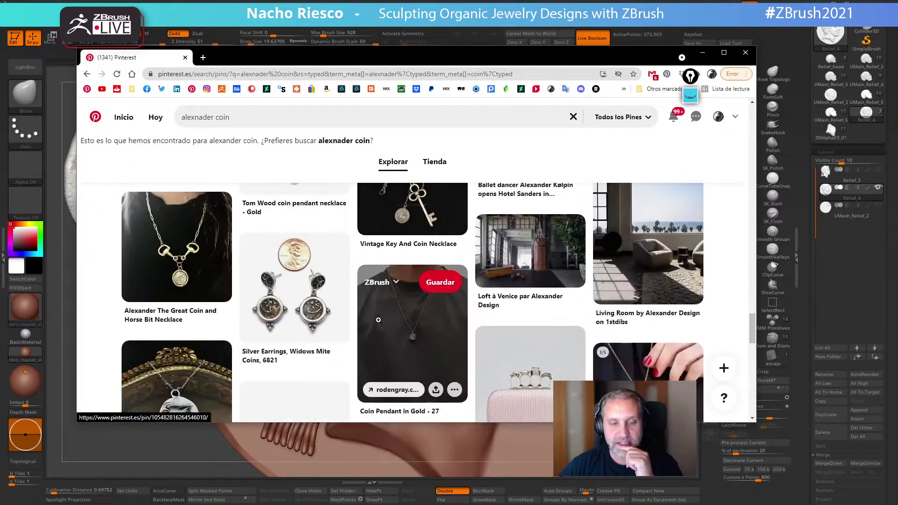
scroll(369, 324, "up", 5)
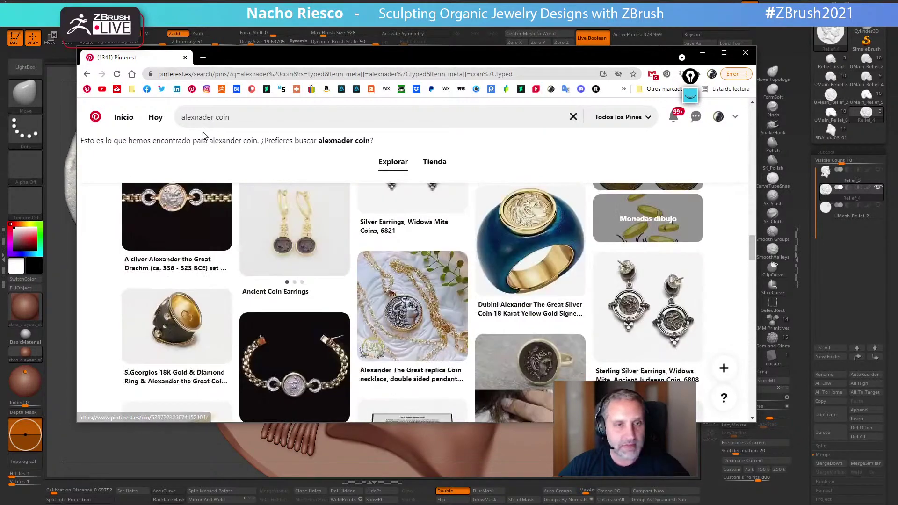
Search Pinterest for "ancient macedonian coin"
double_click(199, 117)
type("ancient")
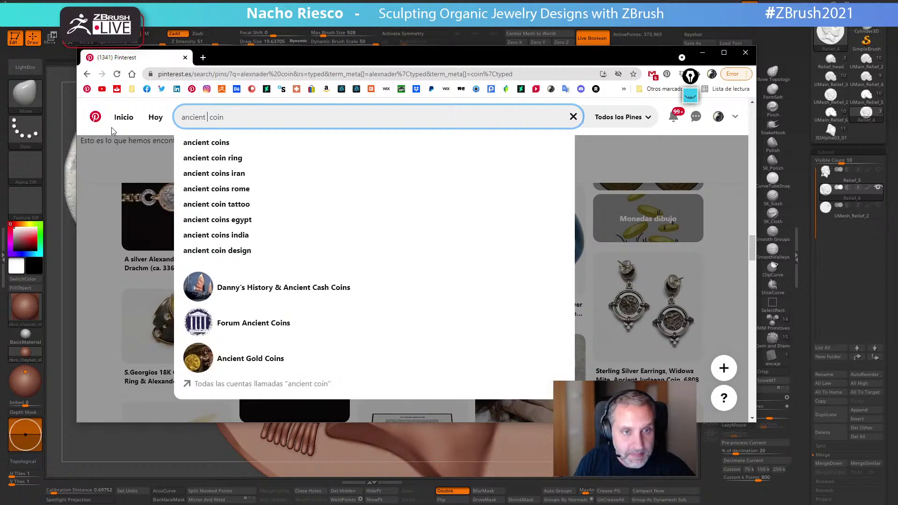
type(" macedonian")
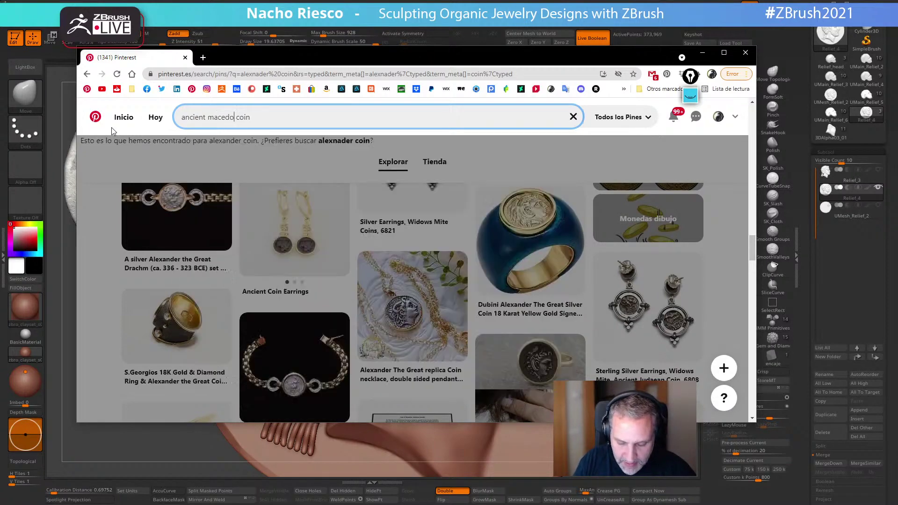
key("Return")
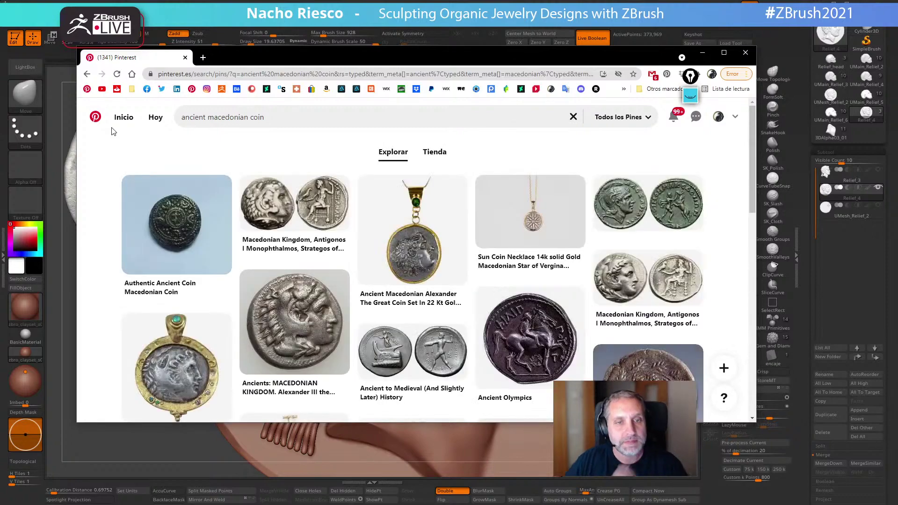
Look through the Macedonian coin results, view the bearded diadem portrait coin pin "Νομίσματα", and return to the results
scroll(317, 284, "down", 5)
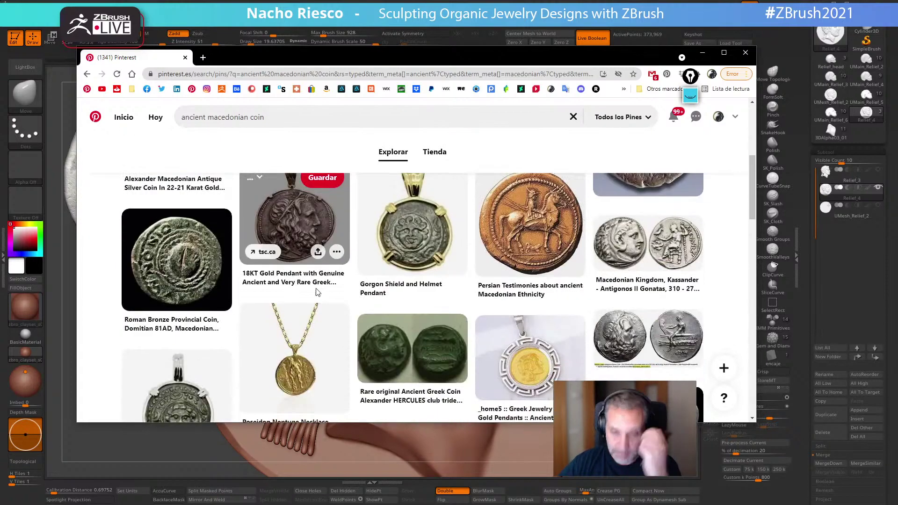
scroll(340, 310, "down", 5)
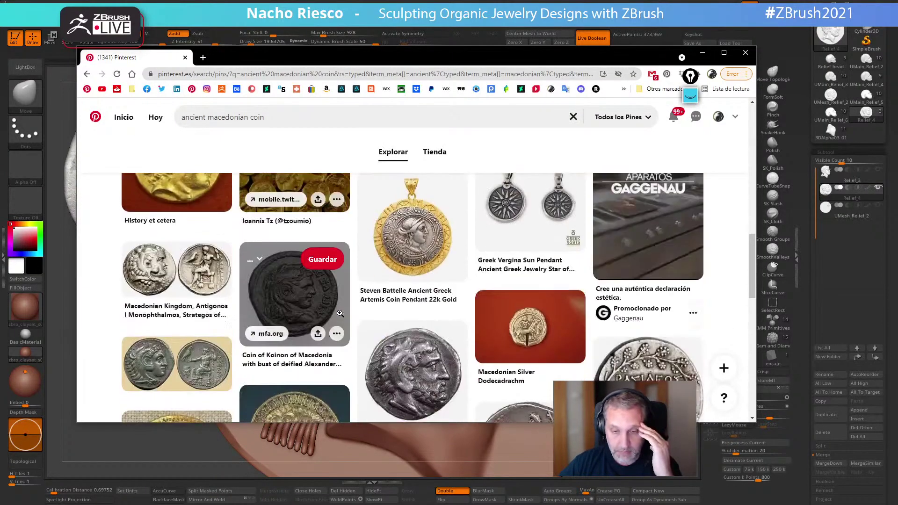
scroll(338, 317, "down", 4)
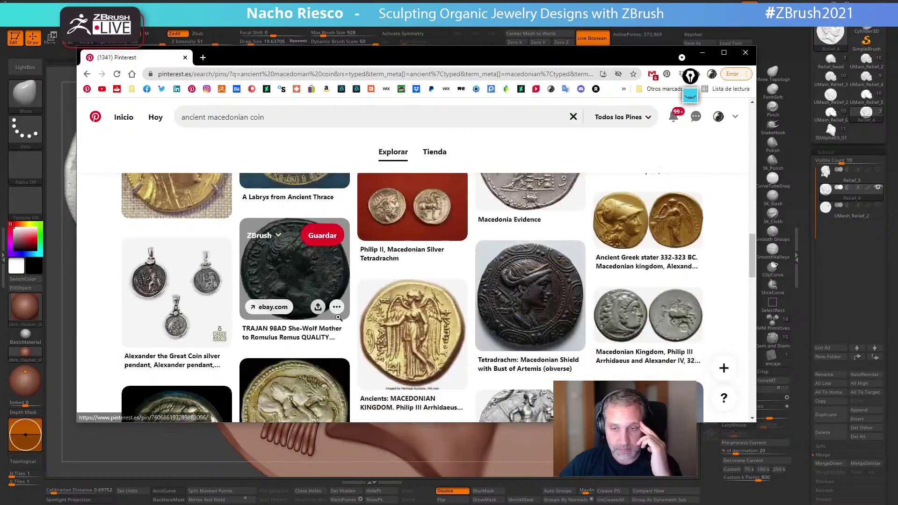
scroll(338, 318, "down", 3)
scroll(327, 308, "up", 2)
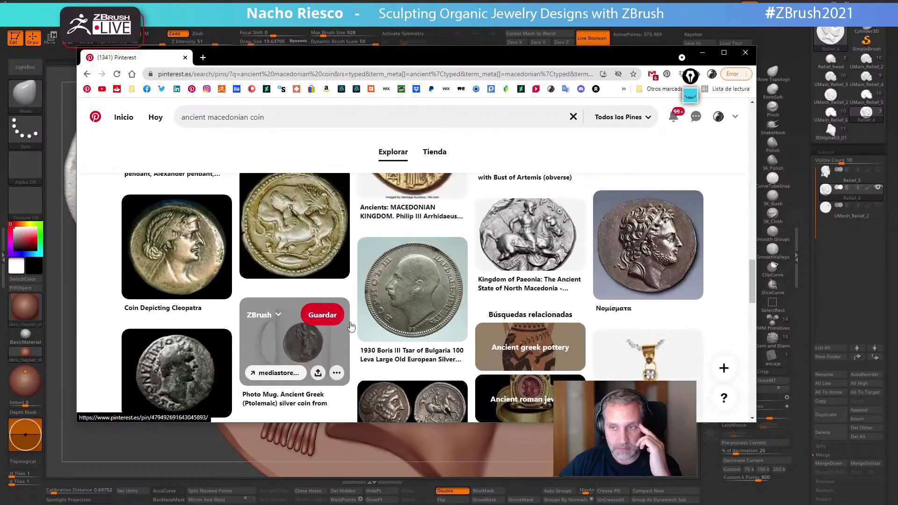
left_click(639, 272)
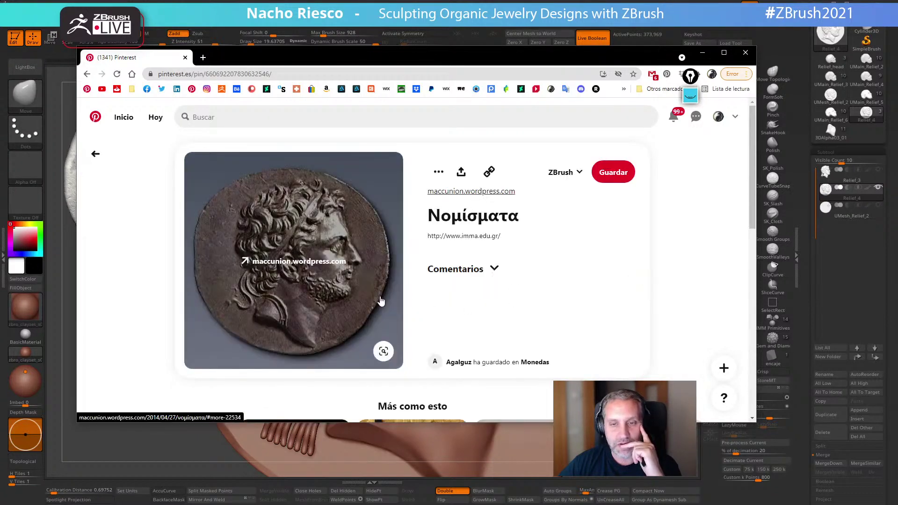
left_click(96, 154)
Look further through the Macedonian coin results and open the pin "Perseus – king who died of lack of sleep"
scroll(343, 333, "down", 6)
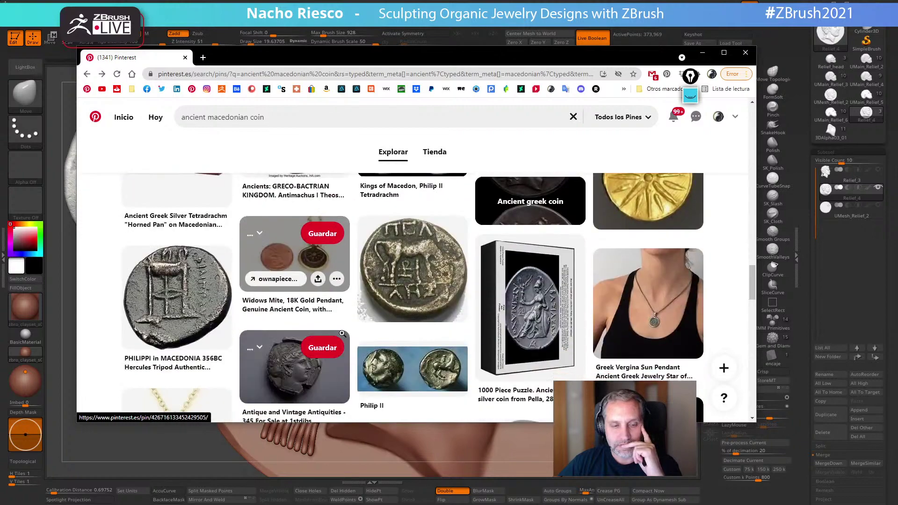
scroll(342, 333, "down", 5)
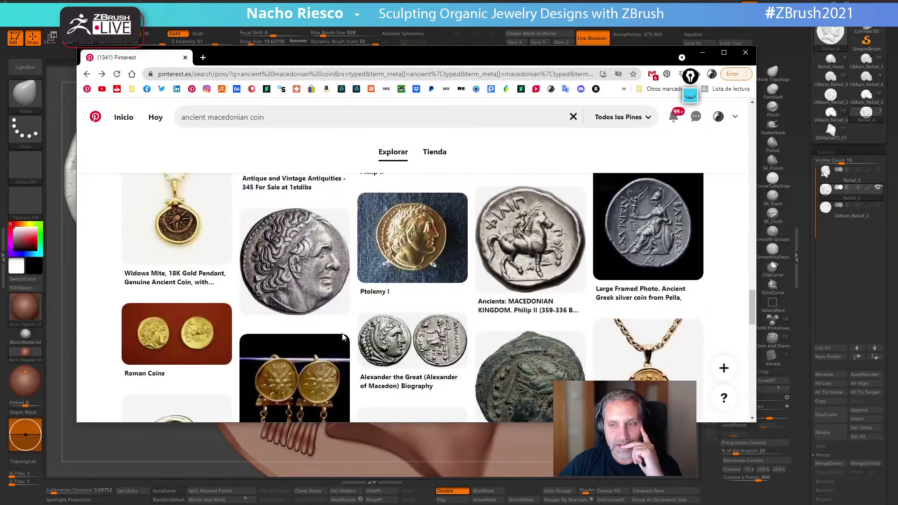
scroll(342, 335, "down", 10)
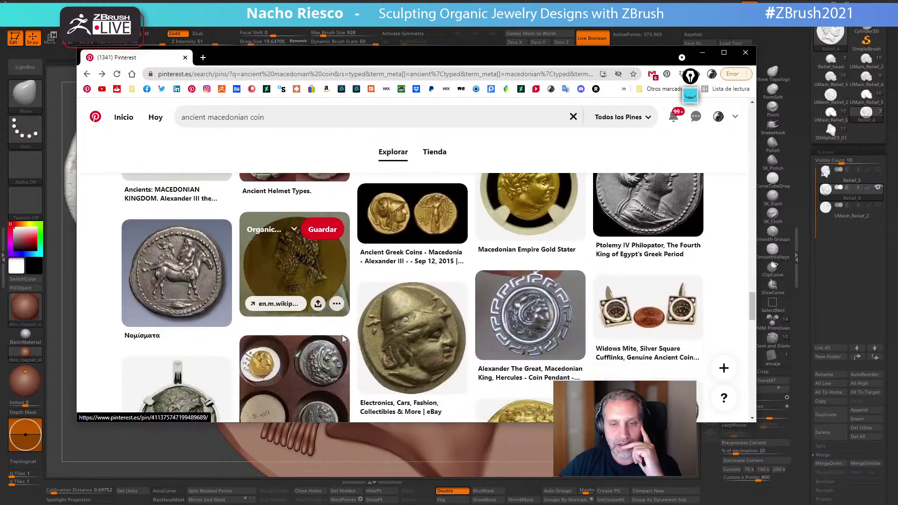
scroll(341, 335, "down", 3)
scroll(341, 335, "down", 10)
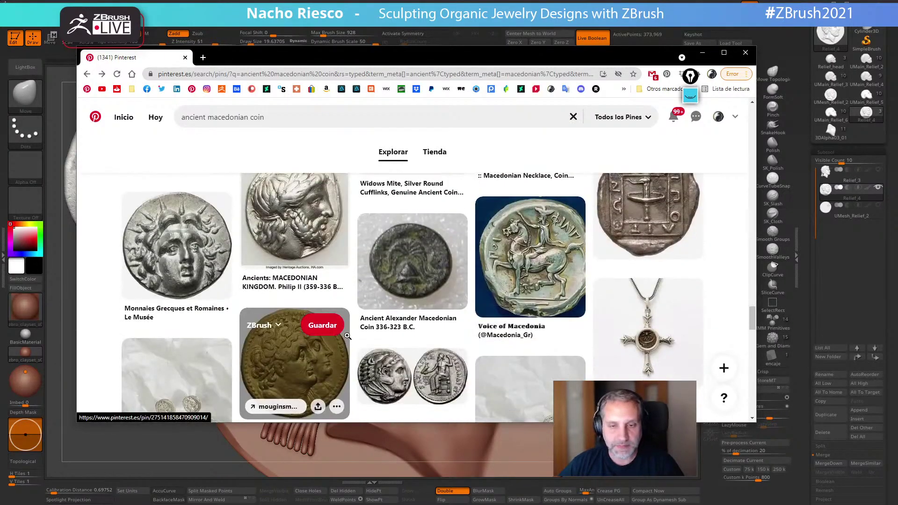
scroll(347, 336, "down", 10)
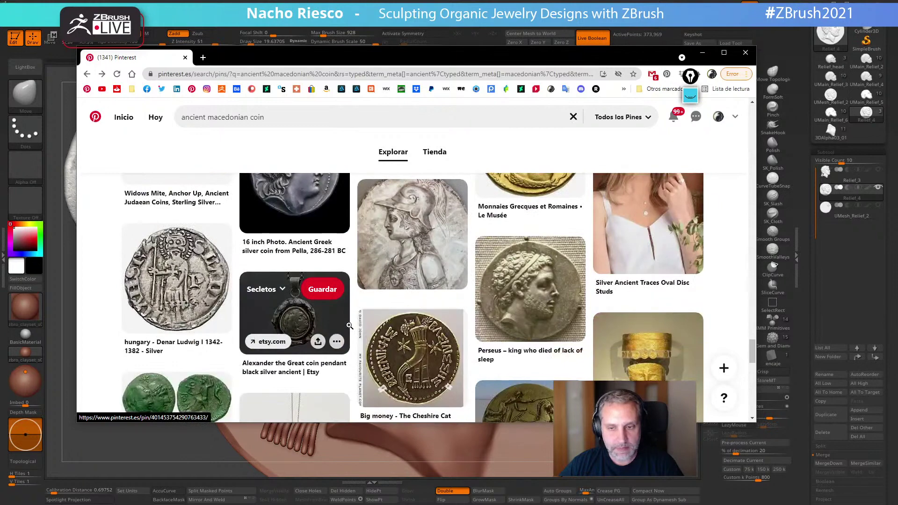
scroll(350, 326, "down", 2)
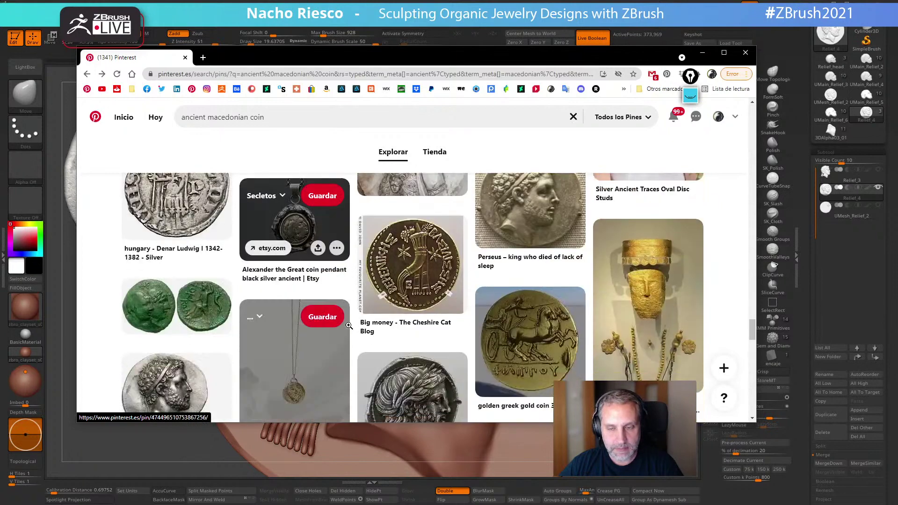
left_click(538, 209)
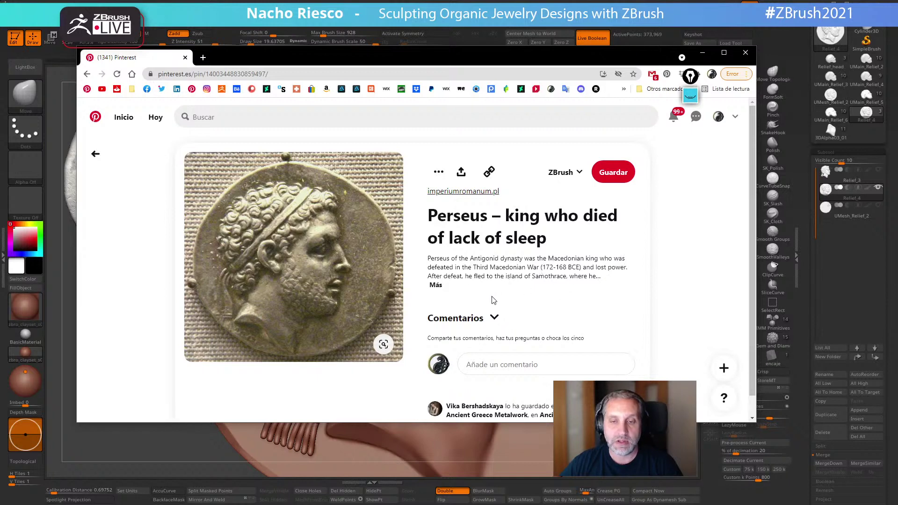
View the Bonhams pin of the Perseus tetradrachm, then leave the browser and return to ZBrush
left_click(96, 154)
scroll(398, 225, "down", 1)
left_click(187, 356)
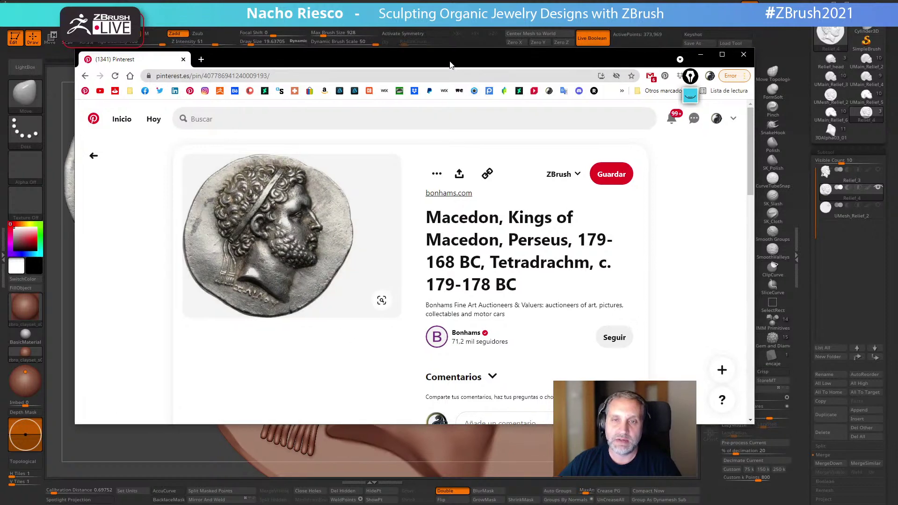
left_click_drag(452, 64, 447, 69)
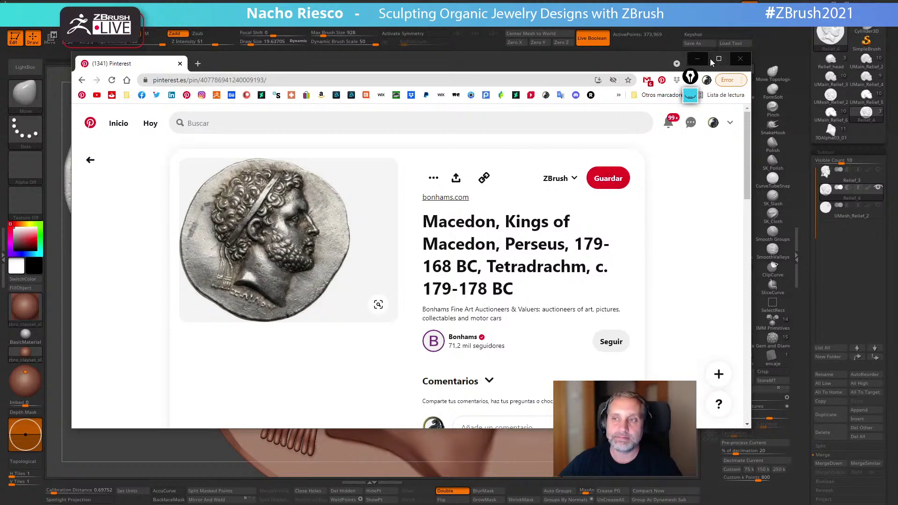
left_click(741, 59)
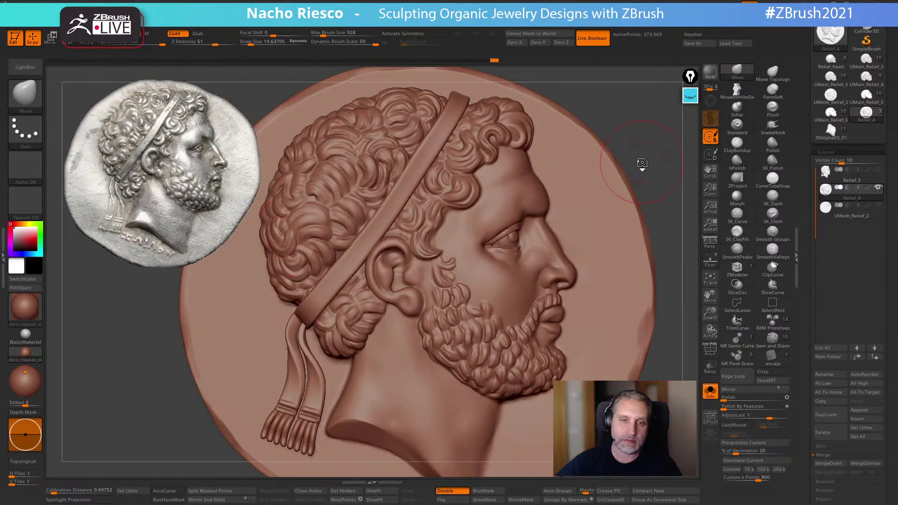
Adjust the headband's upper end and the adjoining hair with the Move brush at draw sizes of about 9.72 and 11.12
left_click_drag(642, 163, 556, 345, "alt")
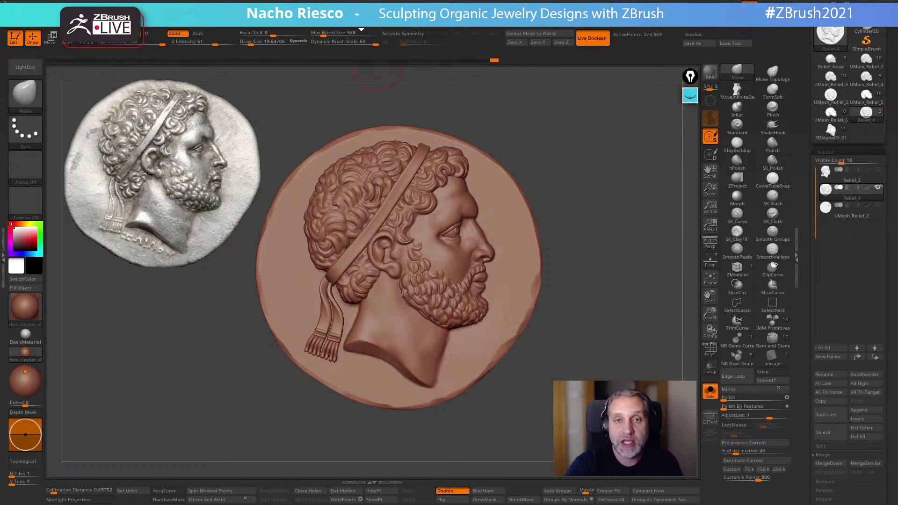
left_click(349, 6)
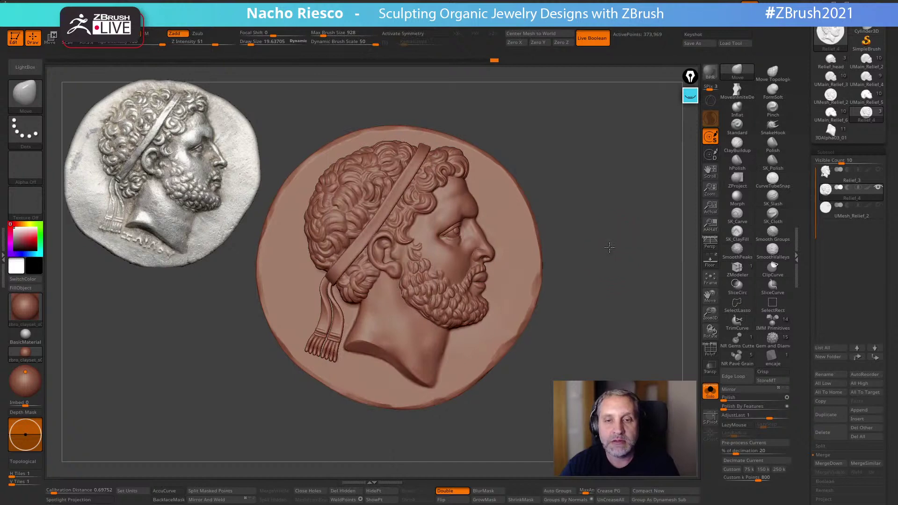
key("shift")
mouse_move(610, 243)
left_mouse_down("alt")
mouse_move(633, 295)
mouse_move(641, 250)
mouse_move(646, 276)
left_mouse_up("alt")
left_click_drag(651, 140, 651, 198, "alt")
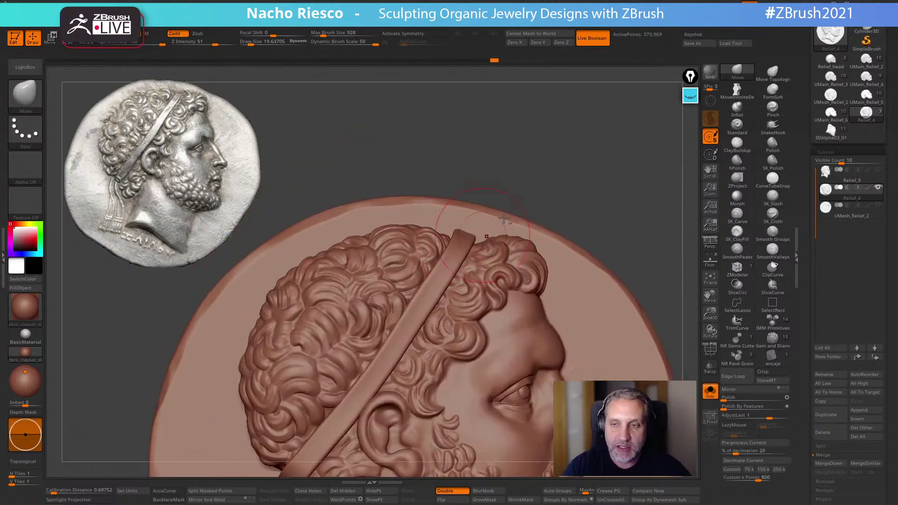
key("s")
left_click_drag(463, 235, 456, 234)
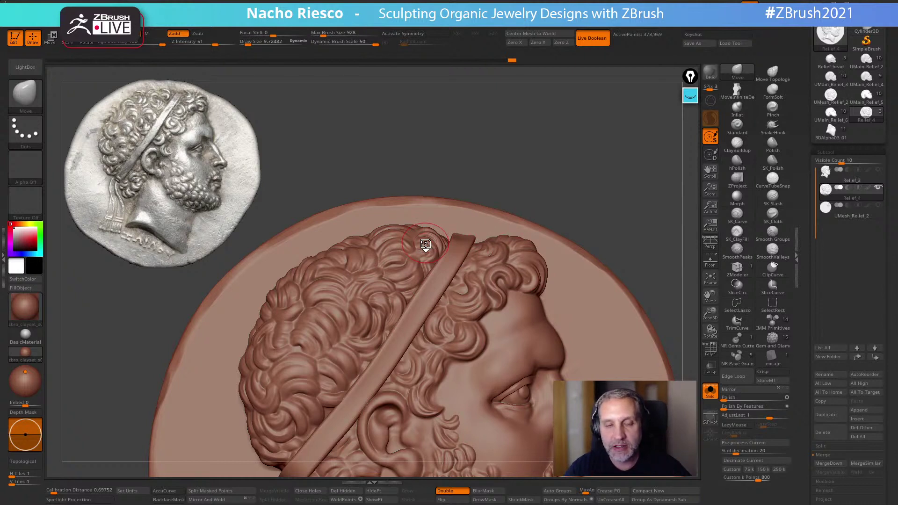
left_click_drag(595, 169, 603, 174)
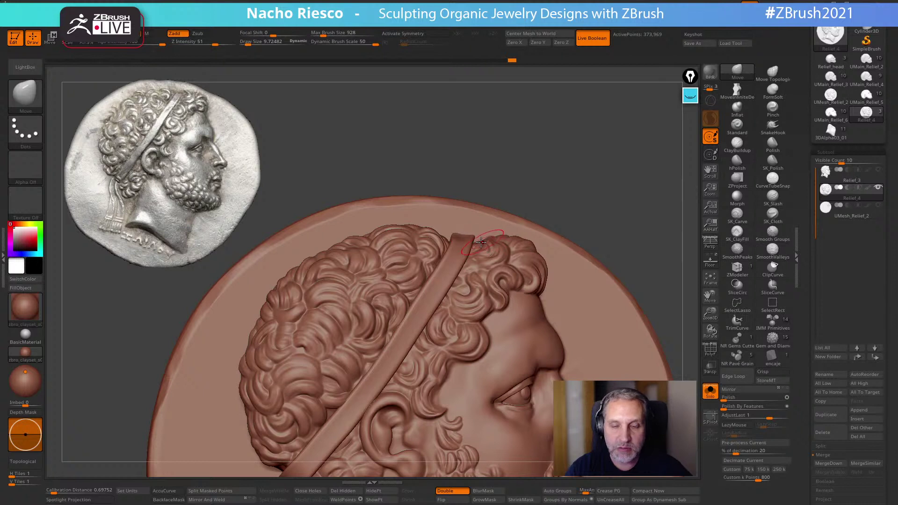
left_click_drag(562, 185, 557, 181)
key("bracketright")
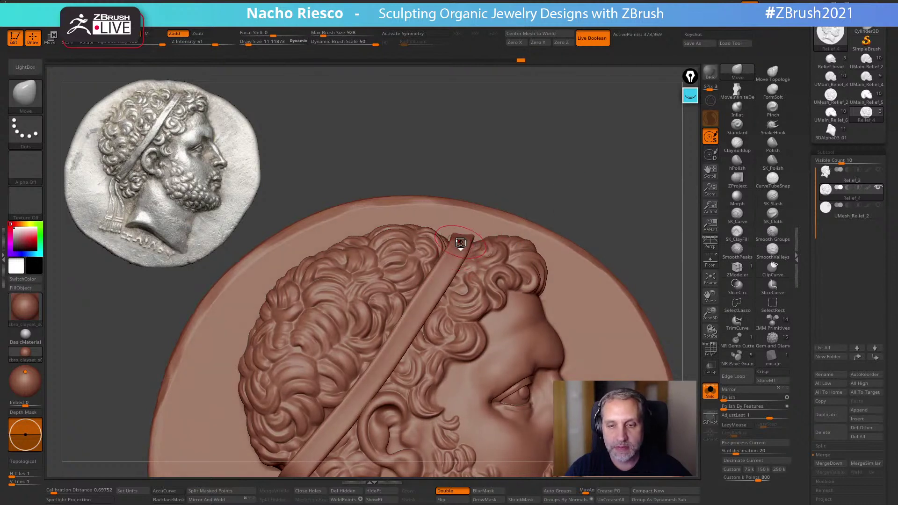
key("bracketleft")
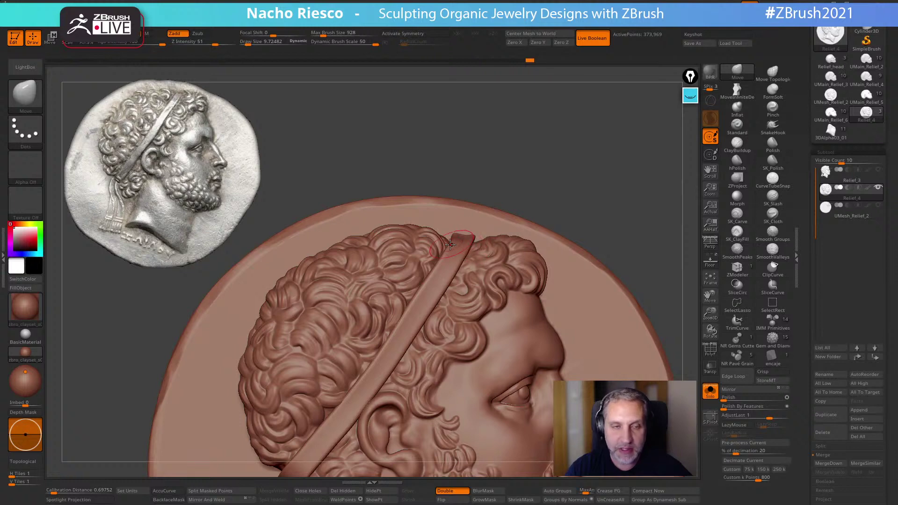
Turn on BackfaceMask and set the Move brush's draw size to about 11.12
left_click_drag(526, 187, 293, 391, "alt")
left_click(169, 500)
key("s")
left_click_drag(431, 220, 471, 214)
mouse_move(578, 180)
left_mouse_down()
mouse_move(590, 141)
mouse_move(524, 395)
left_mouse_up()
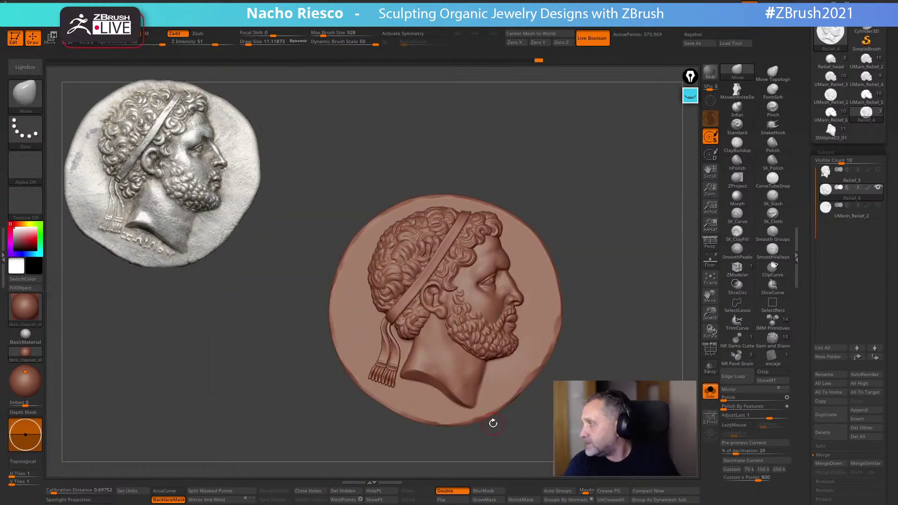
Adjust the hair below the headband beside the ribbons with the Move brush at a draw size of about 12.62
mouse_move(614, 285)
left_mouse_down("alt")
mouse_move(569, 266)
mouse_move(517, 294)
mouse_move(589, 271)
mouse_move(575, 280)
mouse_move(579, 225)
mouse_move(601, 252)
mouse_move(650, 170)
left_mouse_up("alt")
key("s")
mouse_move(413, 280)
left_mouse_down()
mouse_move(399, 282)
mouse_move(413, 283)
left_mouse_up()
key("s")
key("s")
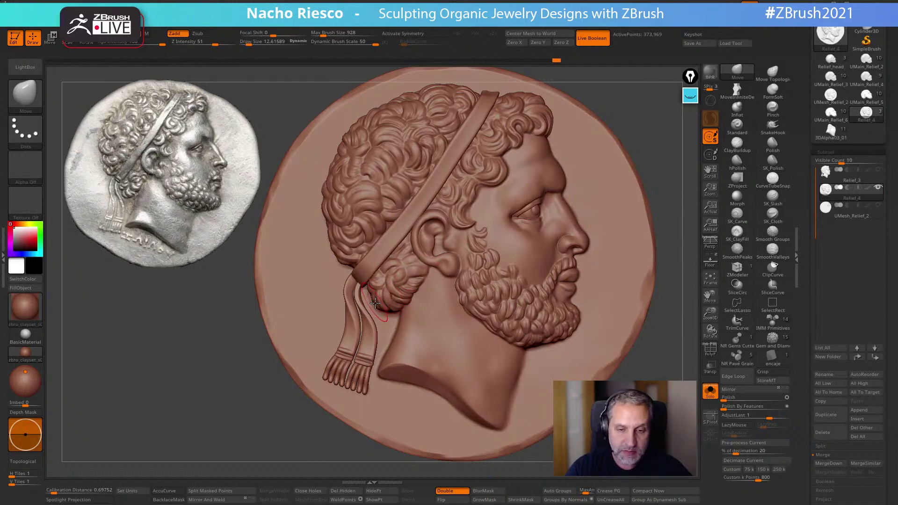
right_click_drag(451, 327, 564, 378, "ctrl")
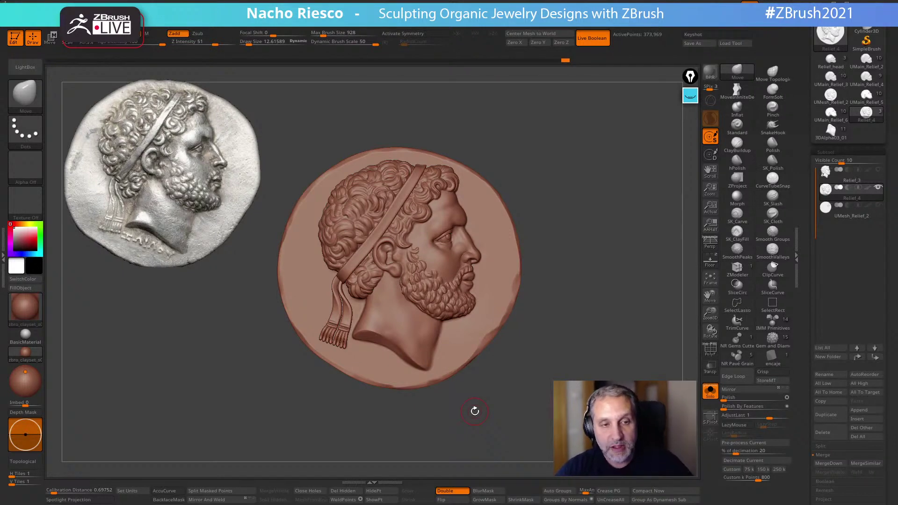
Refine the portrait's shapes against the reference with the Move brush at a draw size of about 11.12
mouse_move(601, 207)
right_mouse_down("ctrl")
mouse_move(591, 281)
mouse_move(568, 317)
right_mouse_up("ctrl")
key("s")
left_click_drag(454, 258, 457, 259)
right_click_drag(528, 216, 541, 229, "ctrl")
key("s")
left_click_drag(480, 256, 474, 256)
right_click_drag(598, 211, 584, 137, "ctrl")
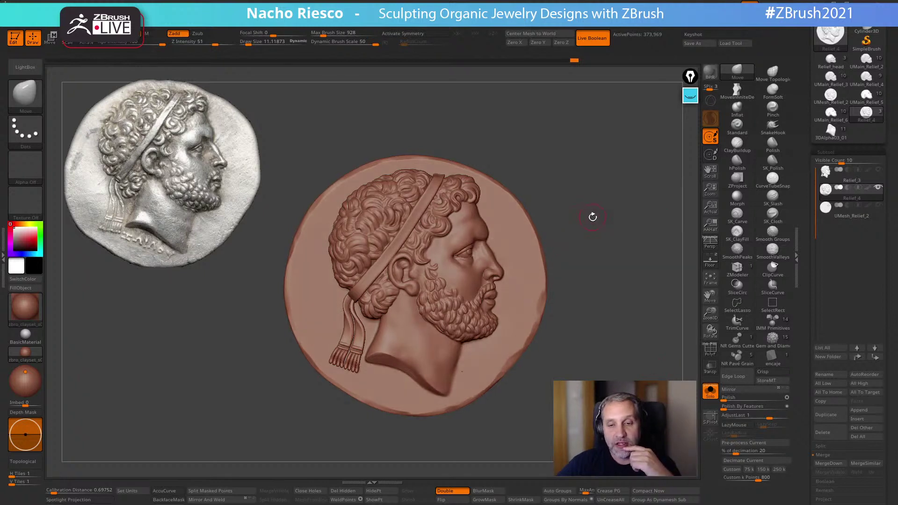
left_click_drag(589, 218, 590, 218)
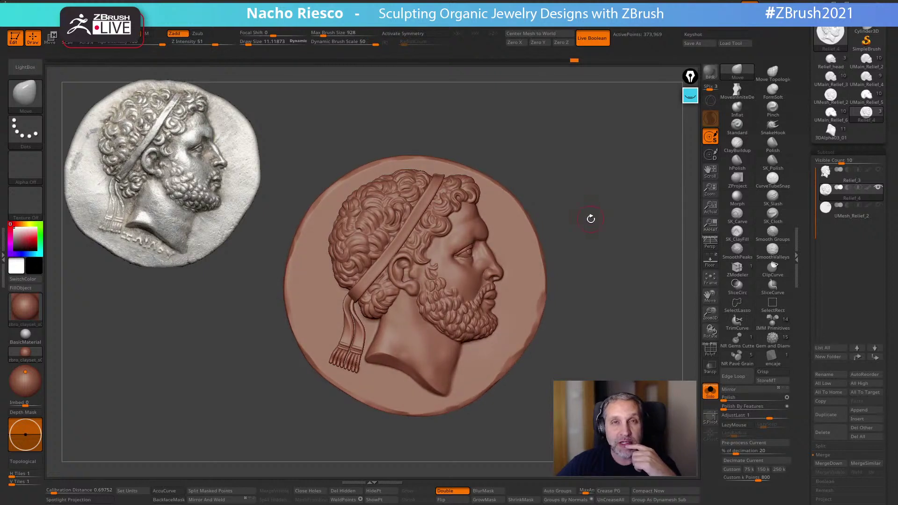
left_click_drag(590, 220, 591, 225)
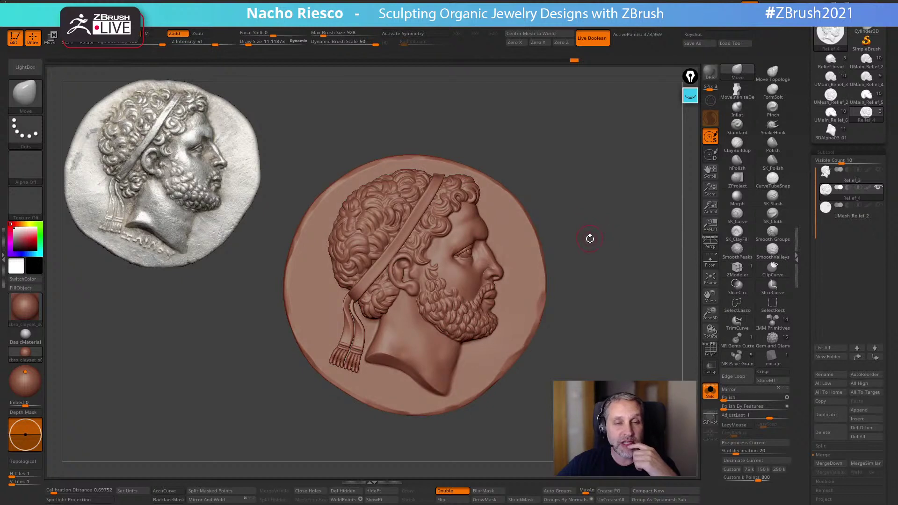
left_click_drag(589, 240, 609, 261)
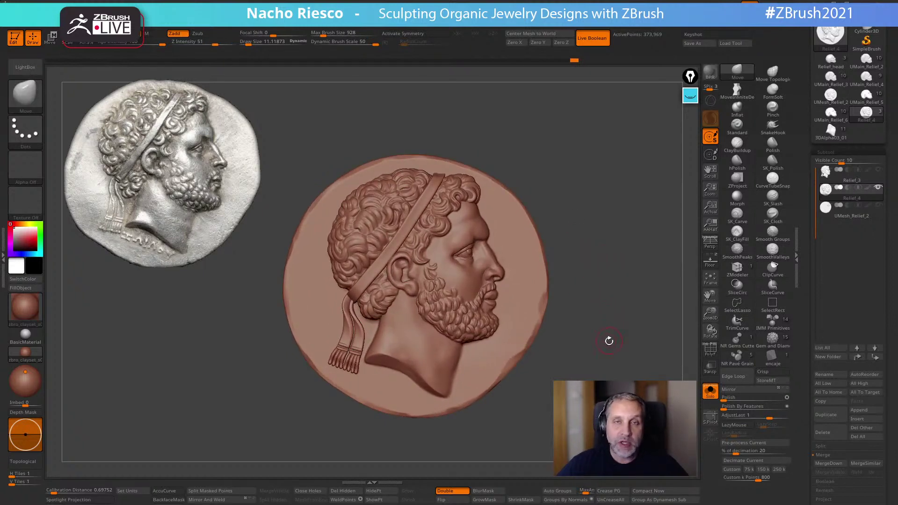
left_click_drag(582, 236, 548, 324)
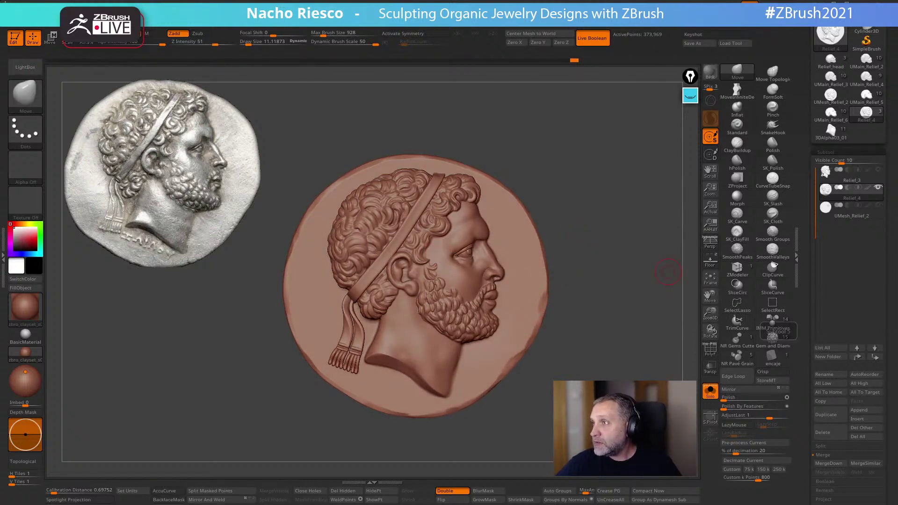
Switch to the browser and open the ZBrushLIVE calendar on the Pixologic website
left_click_drag(897, 76, 304, 74)
mouse_move(583, 131)
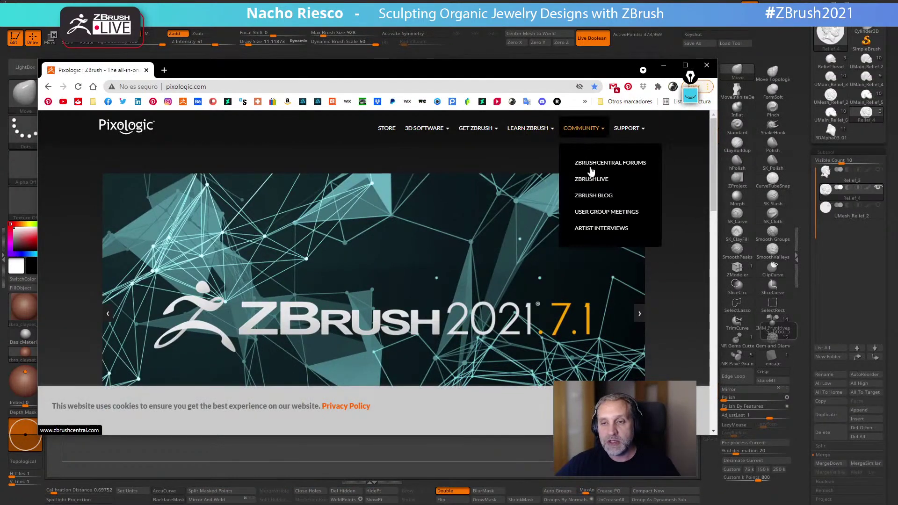
left_click(593, 180)
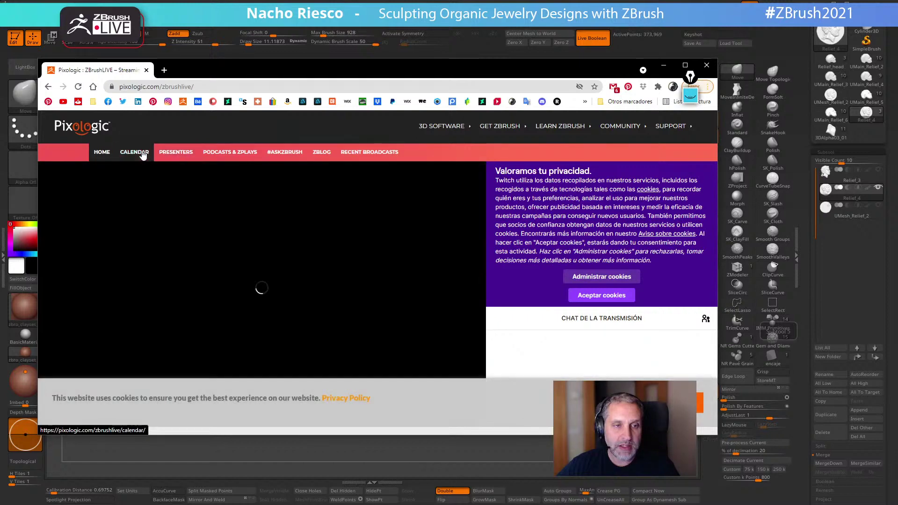
left_click(143, 154)
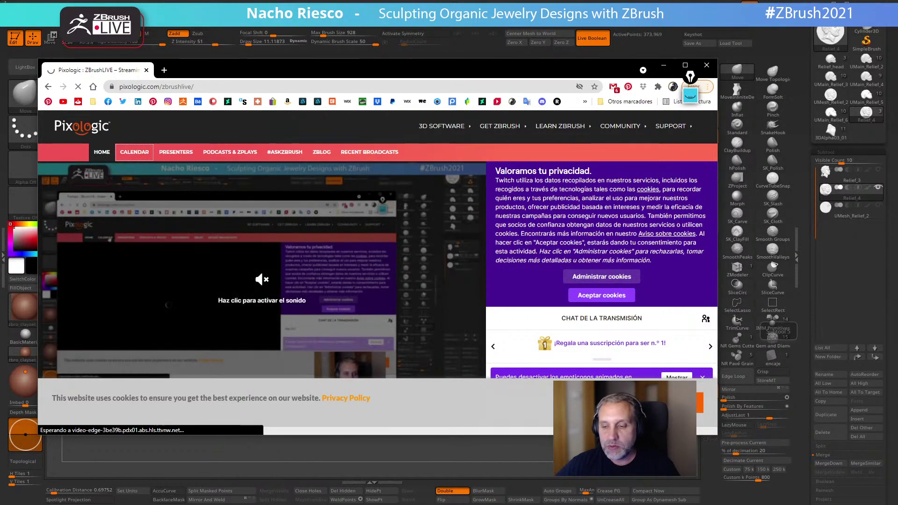
Look through the October 2021 agenda of ZBrushLIVE streams, checking presenters, topics, dates and times
scroll(276, 336, "down", 5)
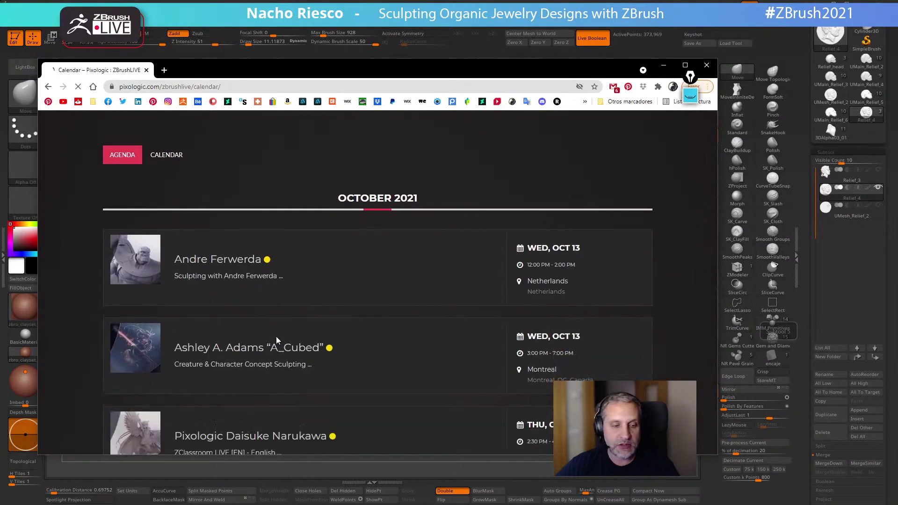
scroll(270, 345, "down", 7)
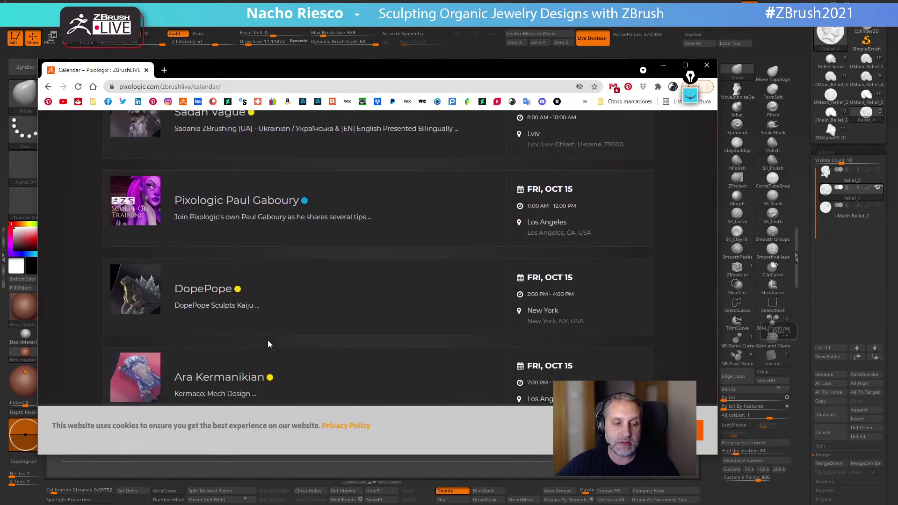
scroll(268, 344, "up", 5)
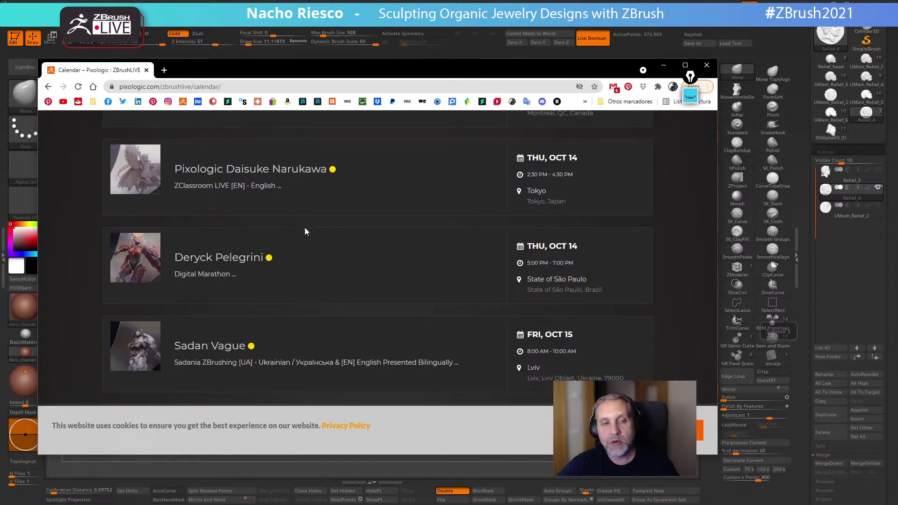
scroll(295, 240, "down", 1)
scroll(296, 245, "up", 2)
scroll(295, 244, "down", 8)
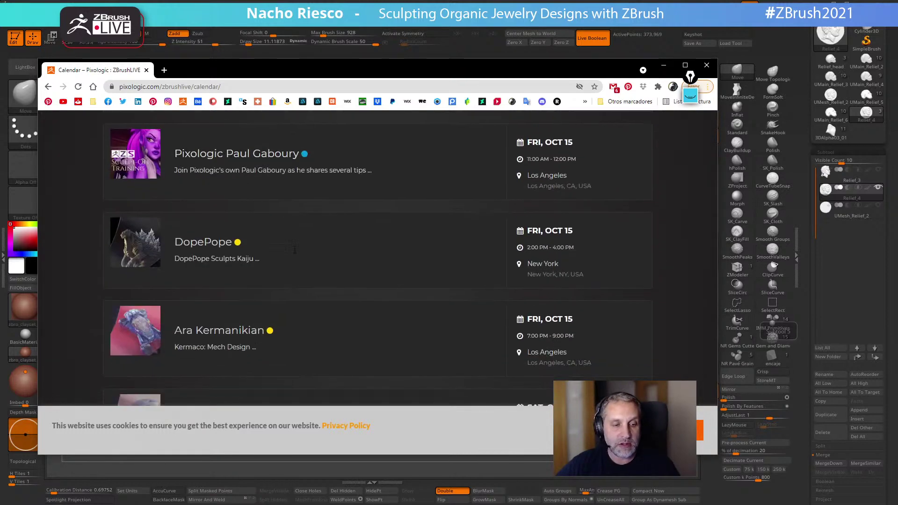
scroll(294, 251, "up", 1)
scroll(293, 256, "up", 2)
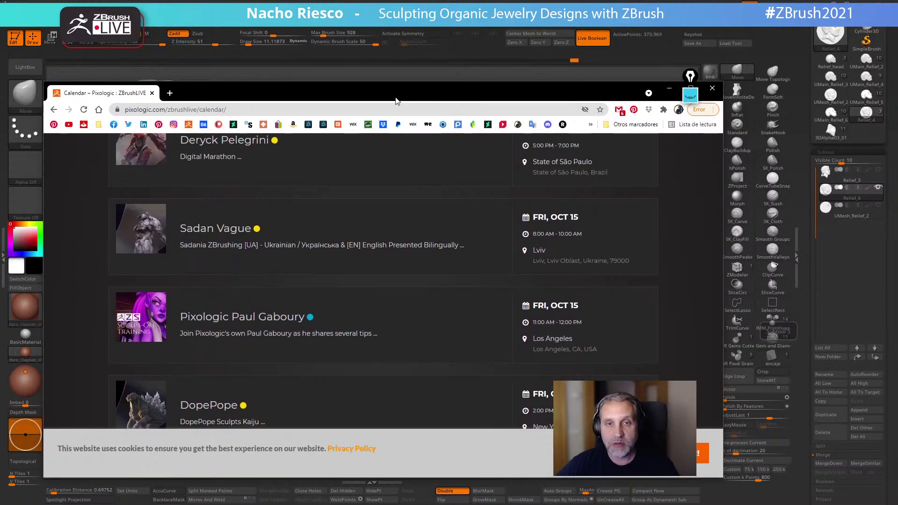
Reposition the calendar's browser window, dismiss it and return to the coin relief in ZBrush
left_click_drag(395, 101, 374, 110)
left_click_drag(303, 105, 299, 105)
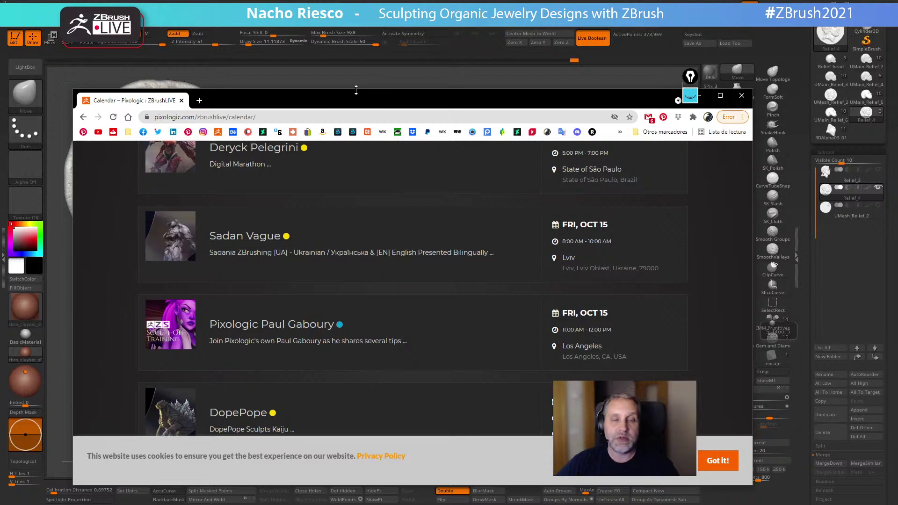
left_click_drag(353, 100, 327, 101)
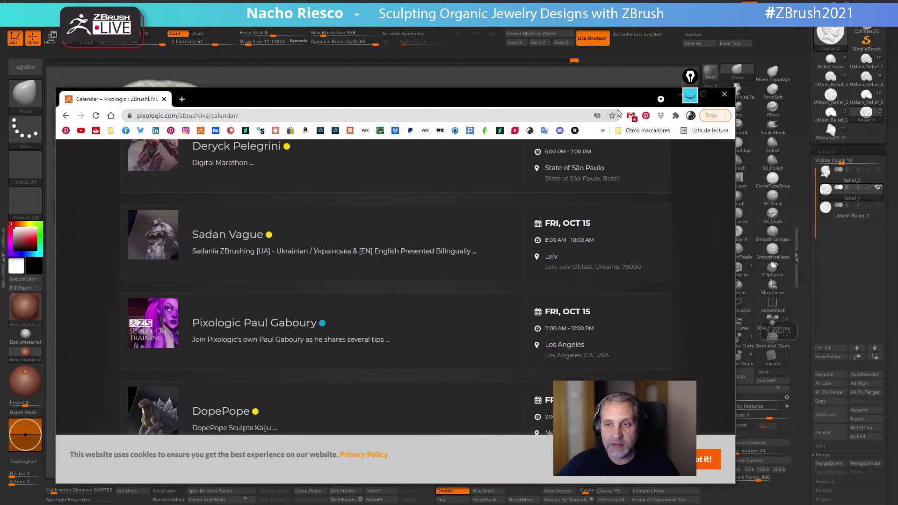
left_click_drag(604, 99, 549, 101)
left_click_drag(429, 105, 447, 111)
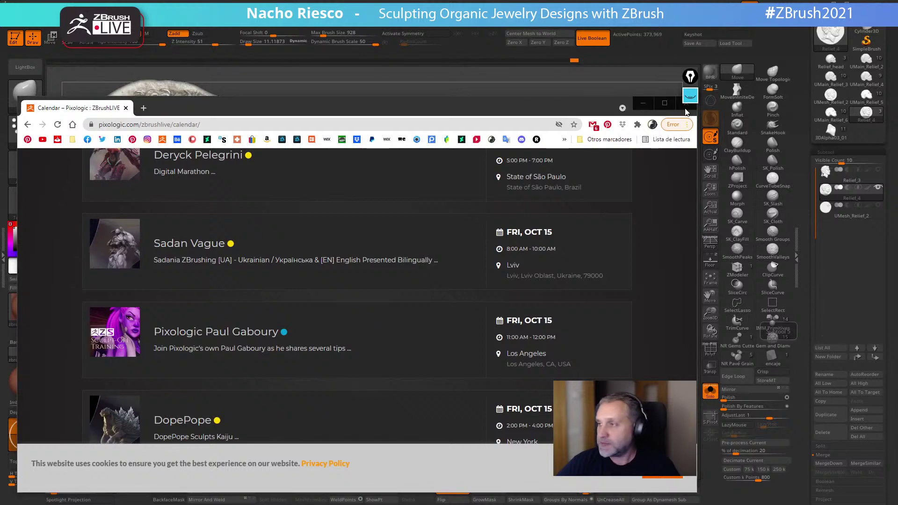
left_click_drag(482, 107, 427, 109)
left_click(636, 105)
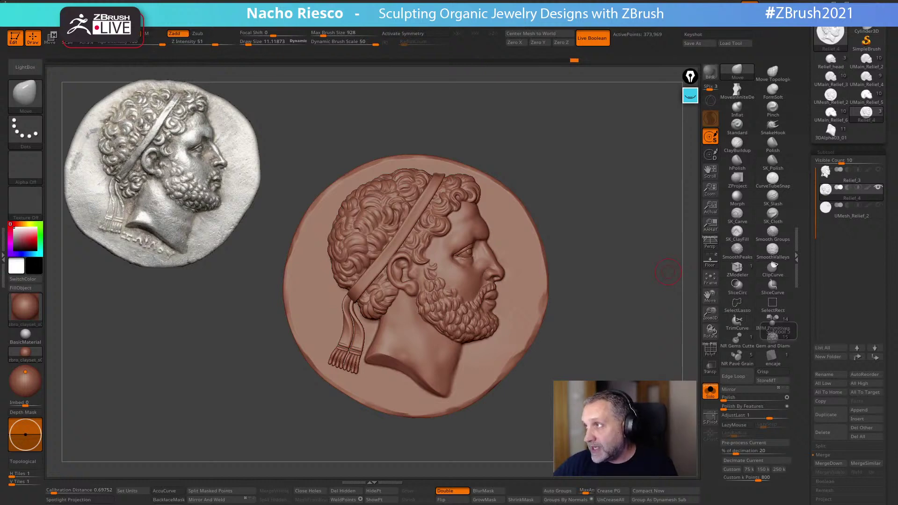
Switch to a new browser page and open the signed-in account's own YouTube channel
key("alt+Tab")
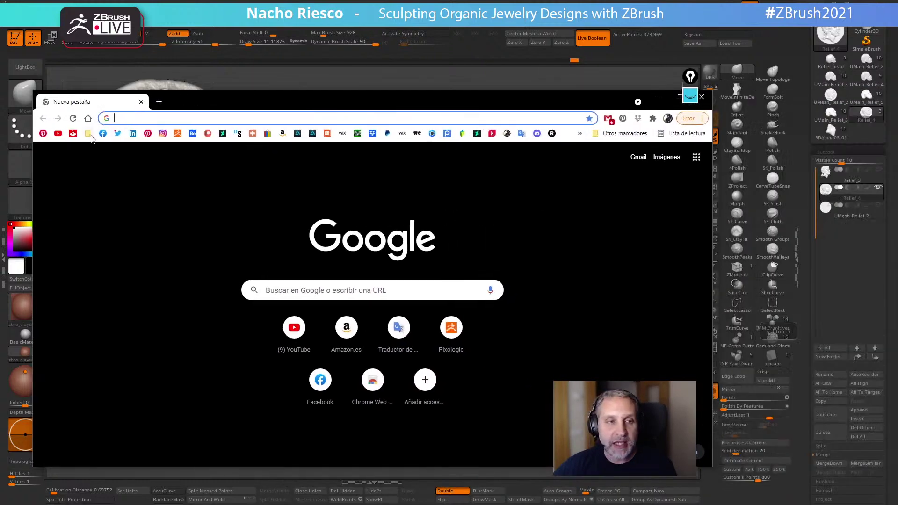
left_click(58, 133)
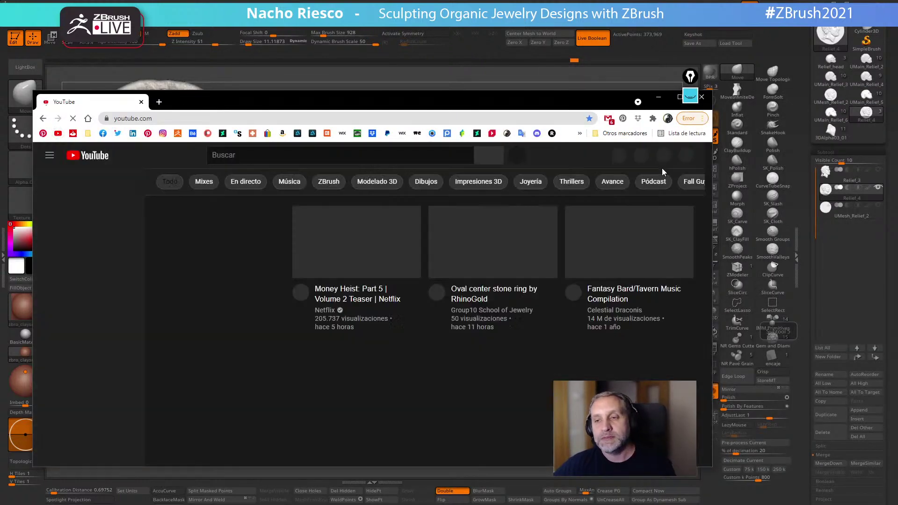
left_click(683, 156)
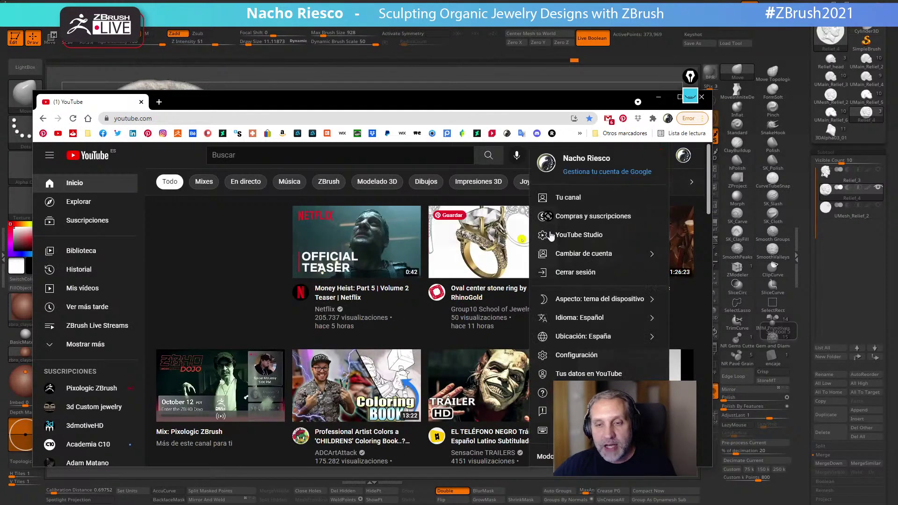
left_click(568, 198)
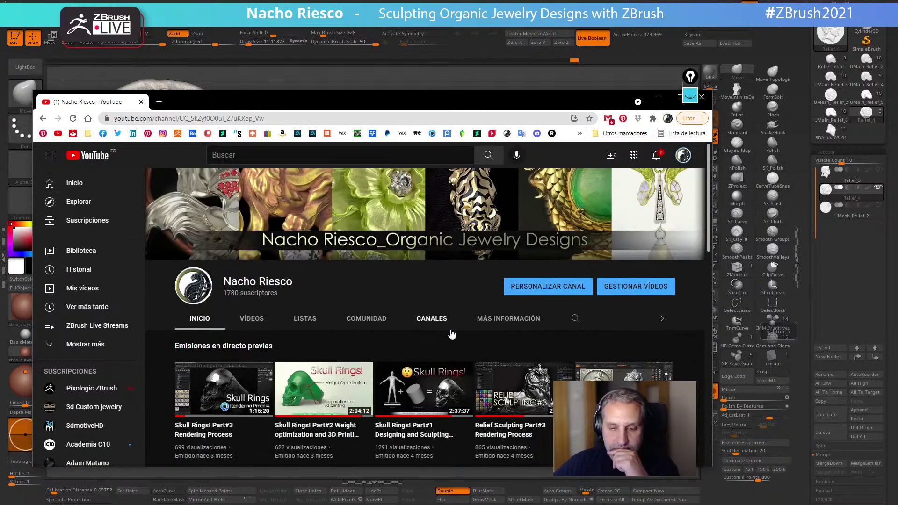
Find the Relief Sculpting Part#2 video among the channel's previous live streams and open it
scroll(451, 327, "down", 3)
scroll(611, 307, "up", 1)
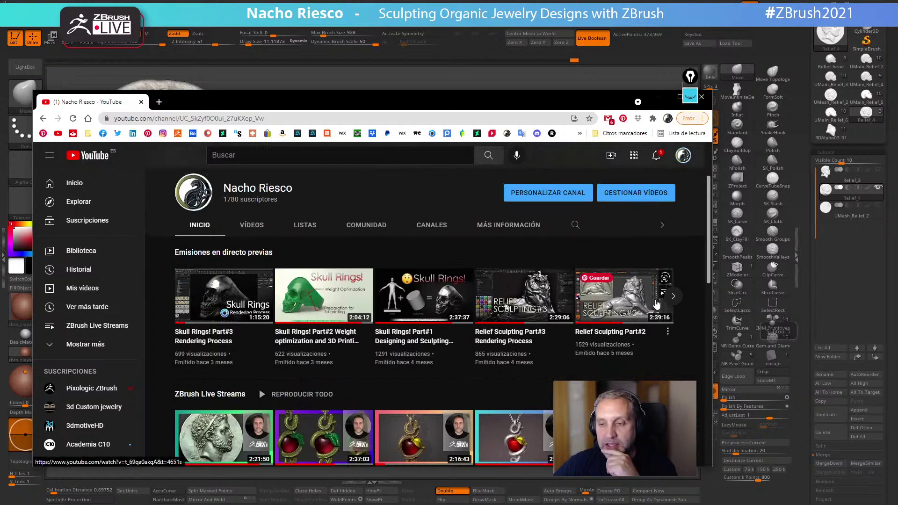
left_click(674, 296)
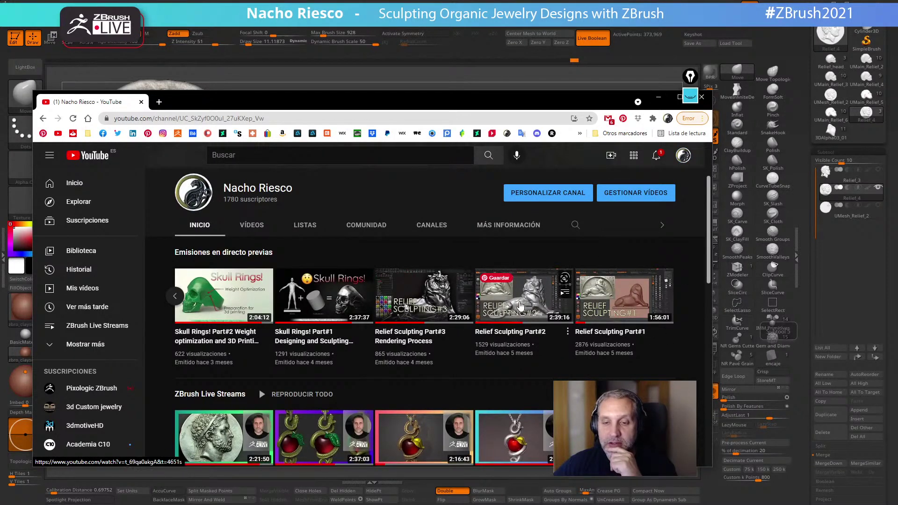
left_click(538, 303)
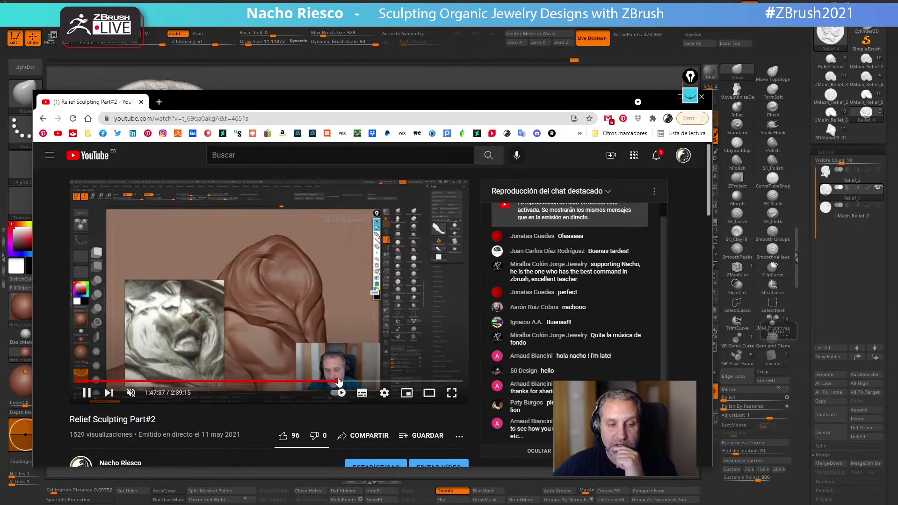
Skip the video ahead to about 2:05:31, view the lion relief annotations in full screen and exit full screen
left_click(379, 383)
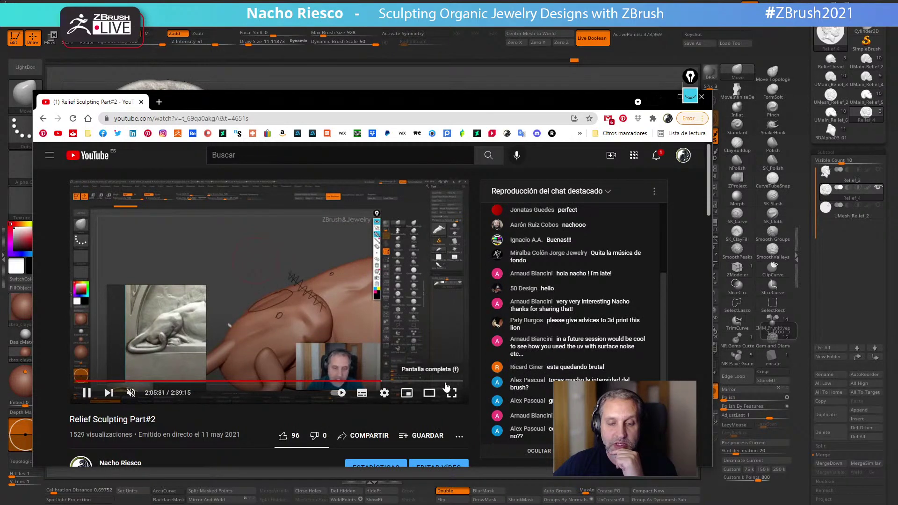
left_click(451, 392)
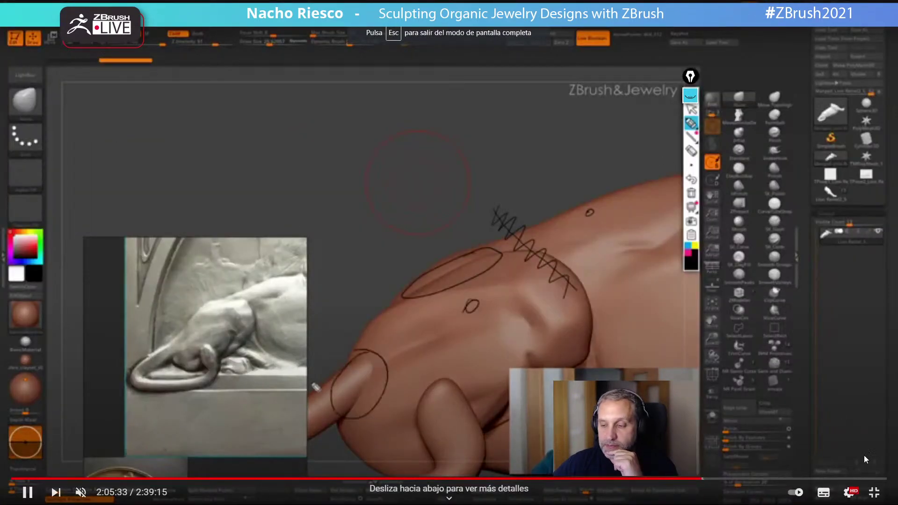
left_click(874, 492)
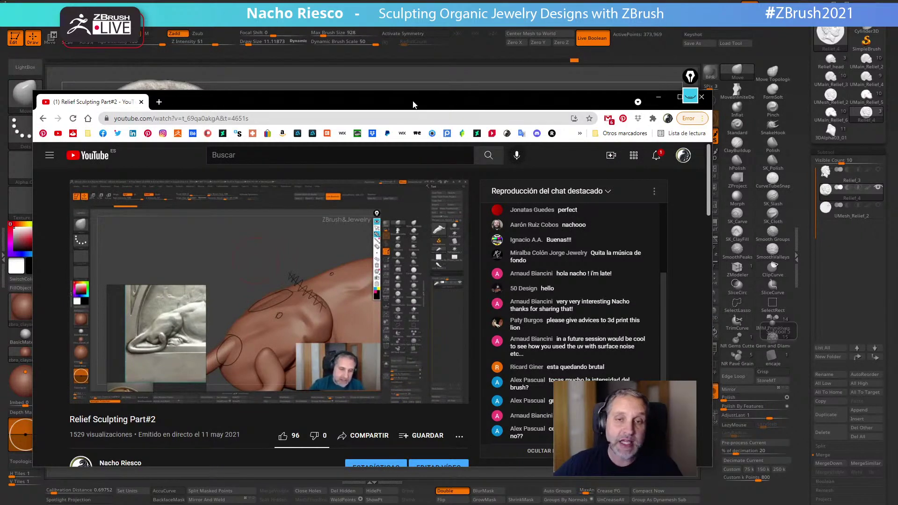
Close the YouTube browser window and return to the coin relief in ZBrush
left_click_drag(413, 105, 399, 109)
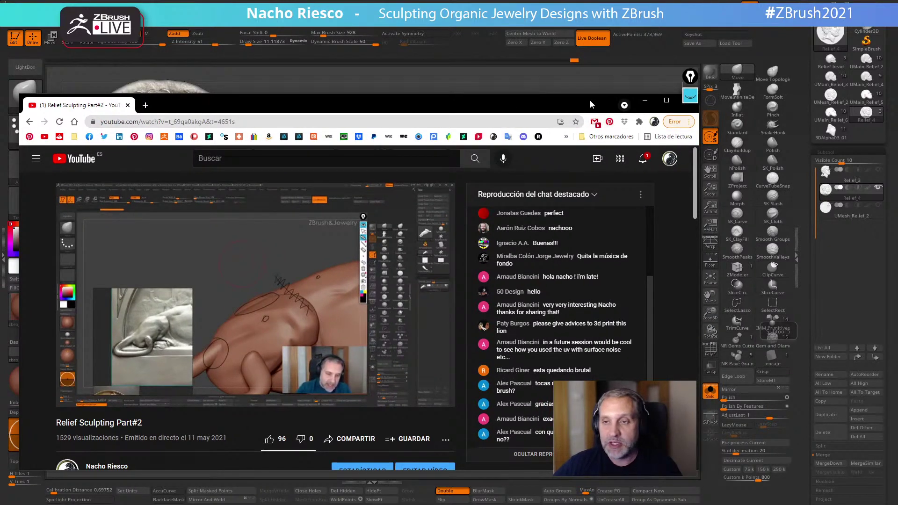
left_click_drag(624, 106, 614, 130)
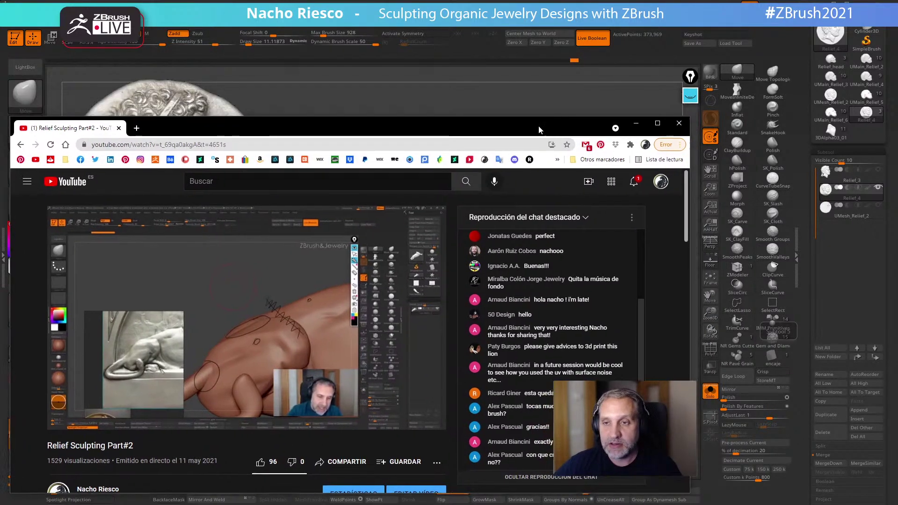
left_click(678, 123)
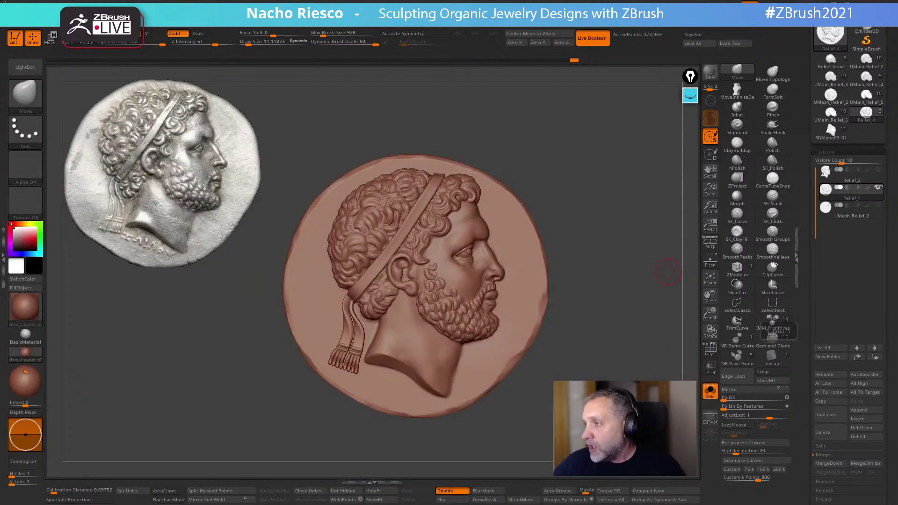